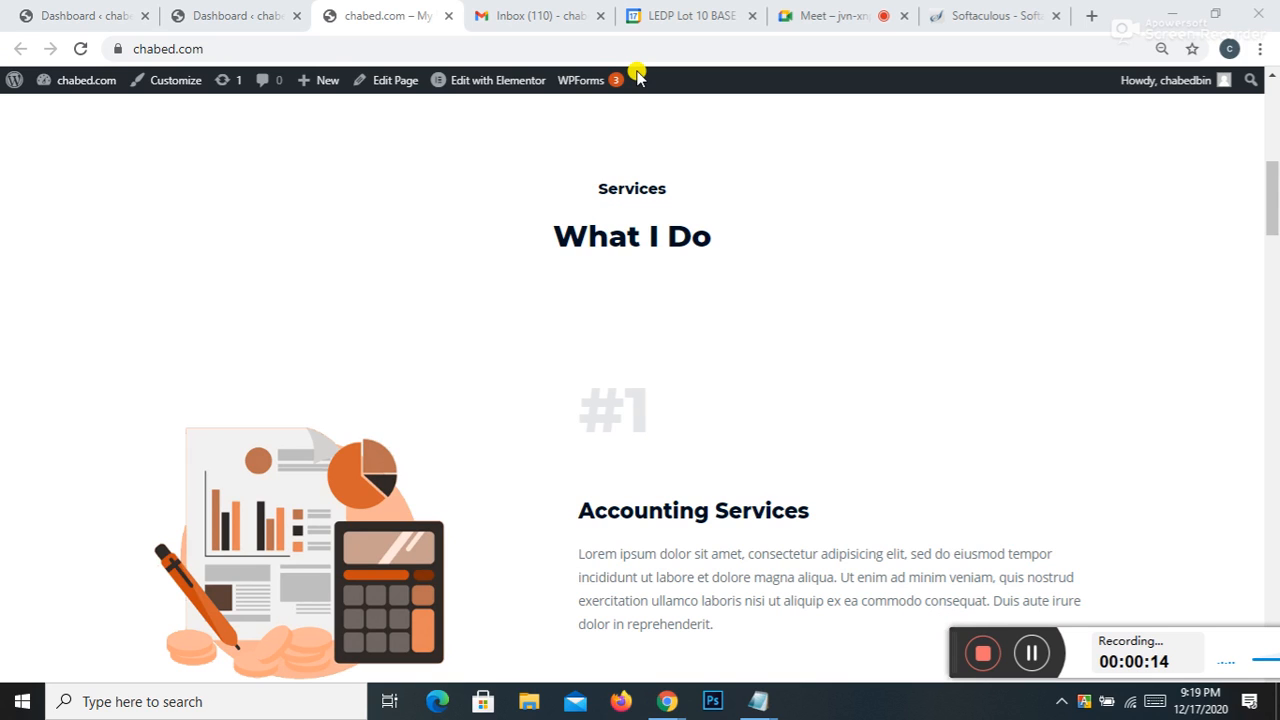
# Step: Look over the chabed.com home page, from the header through the services sections
pyautogui.moveTo(952, 641); pyautogui.dragTo(1027, 644)
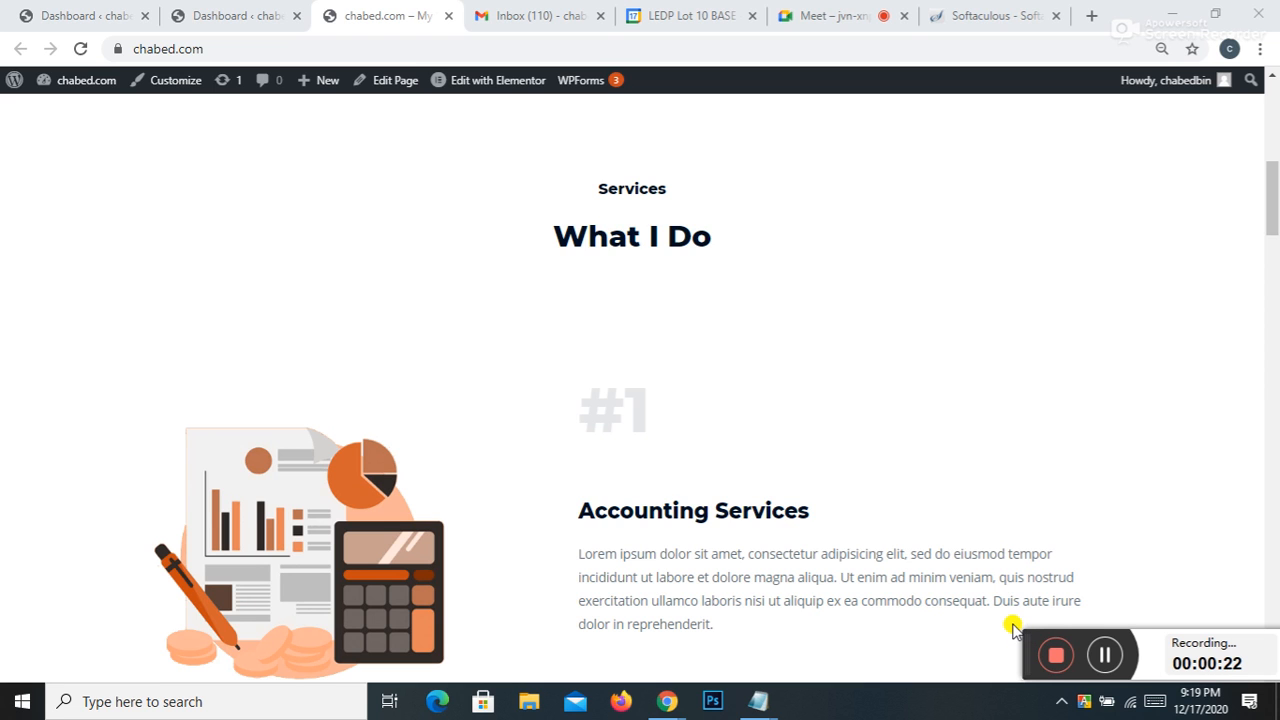
pyautogui.scroll(-5, 586, 240)
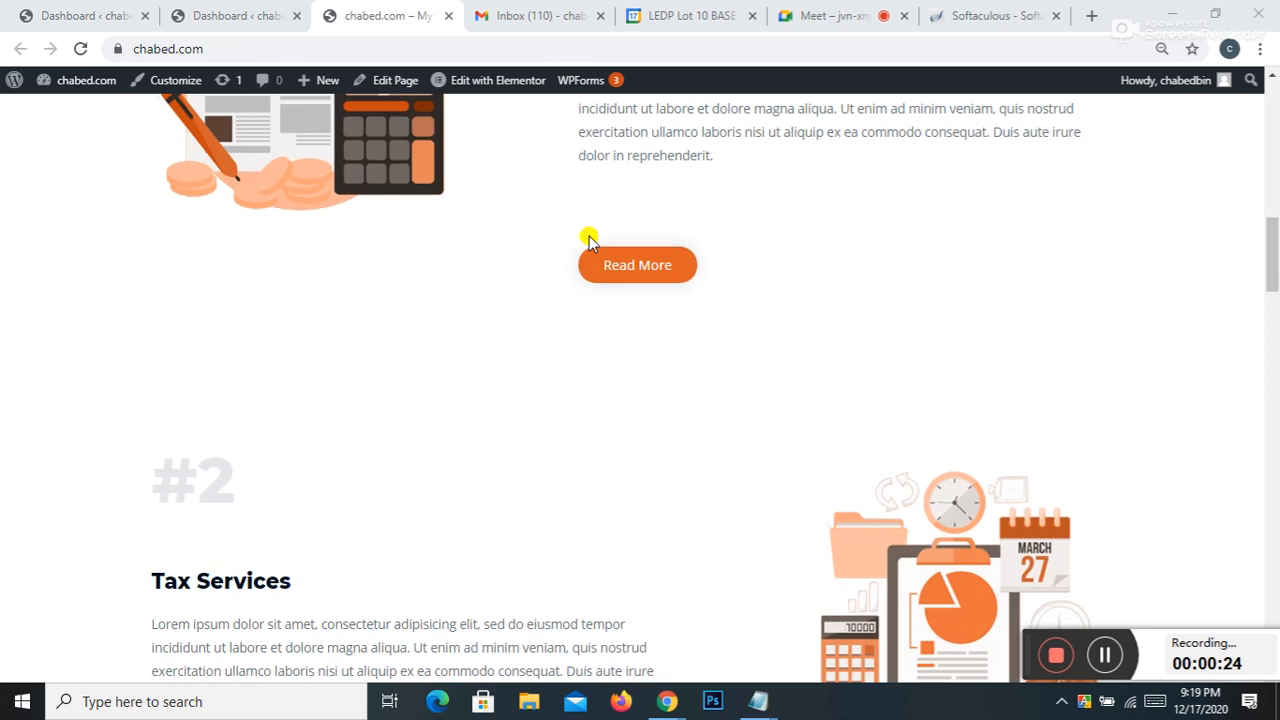
pyautogui.scroll(8, 628, 287)
pyautogui.scroll(4, 628, 287)
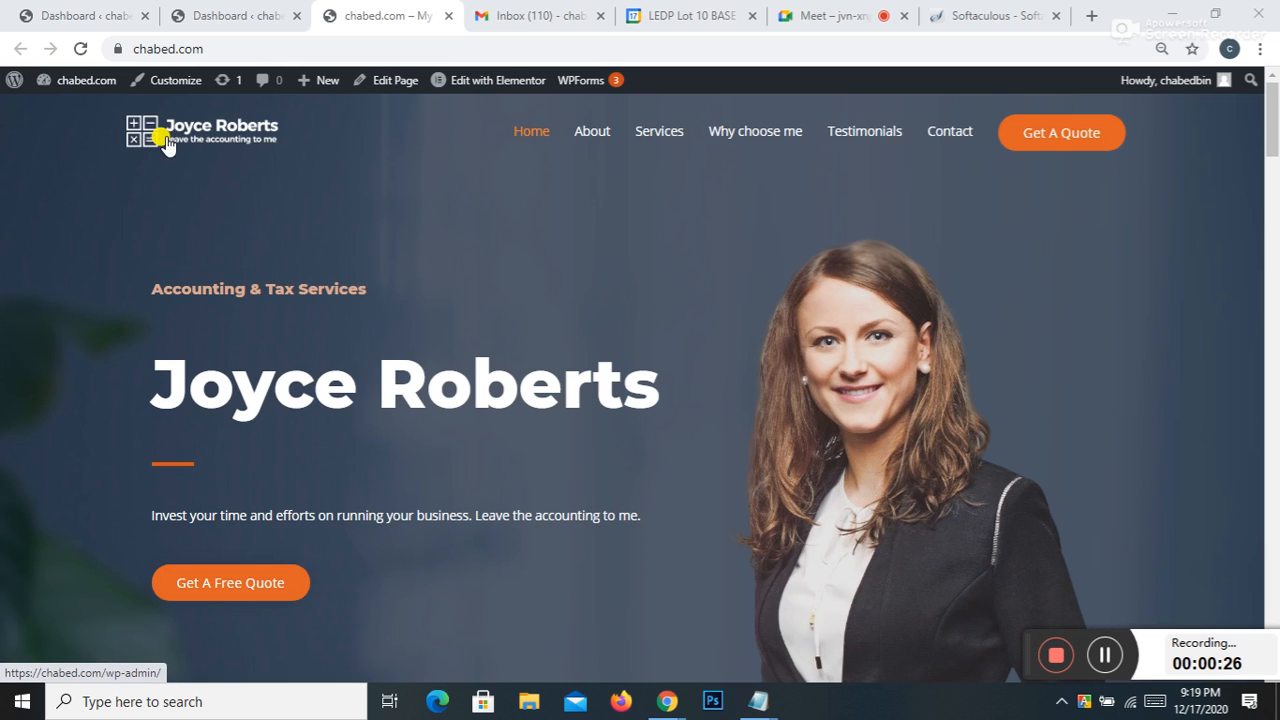
pyautogui.scroll(-4, 490, 250)
pyautogui.scroll(-10, 490, 251)
pyautogui.scroll(8, 490, 260)
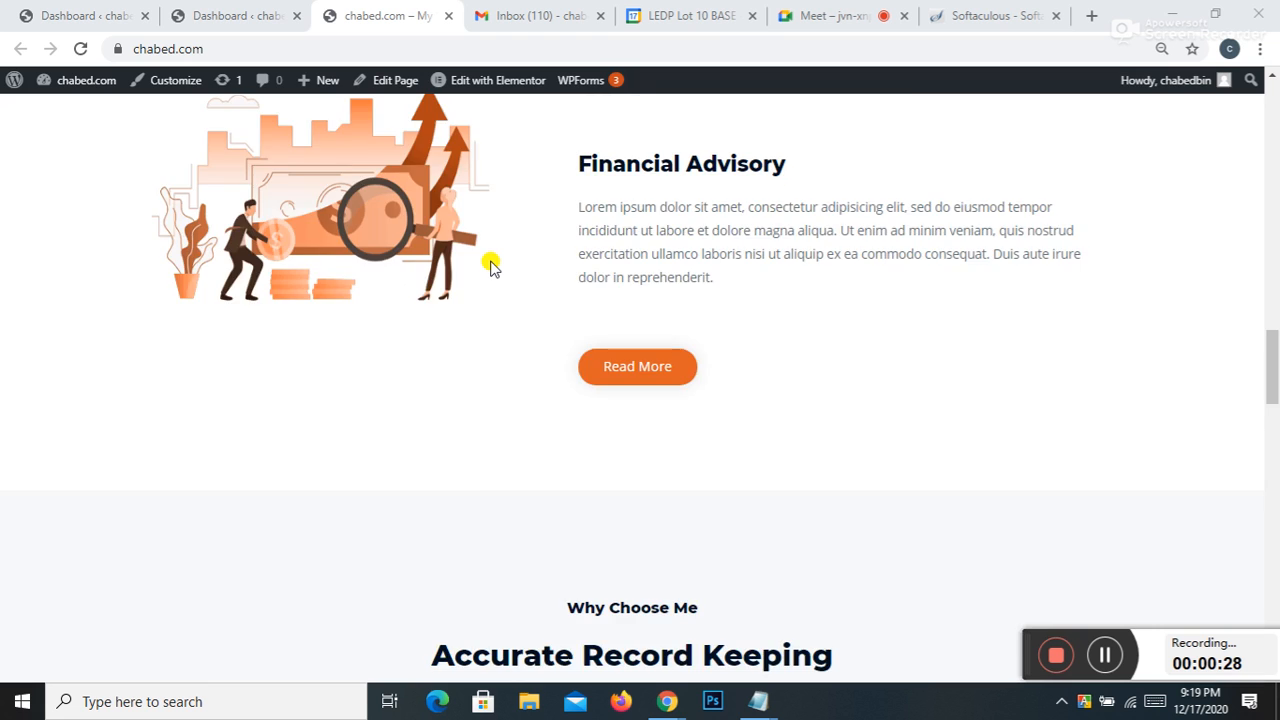
pyautogui.scroll(5, 490, 263)
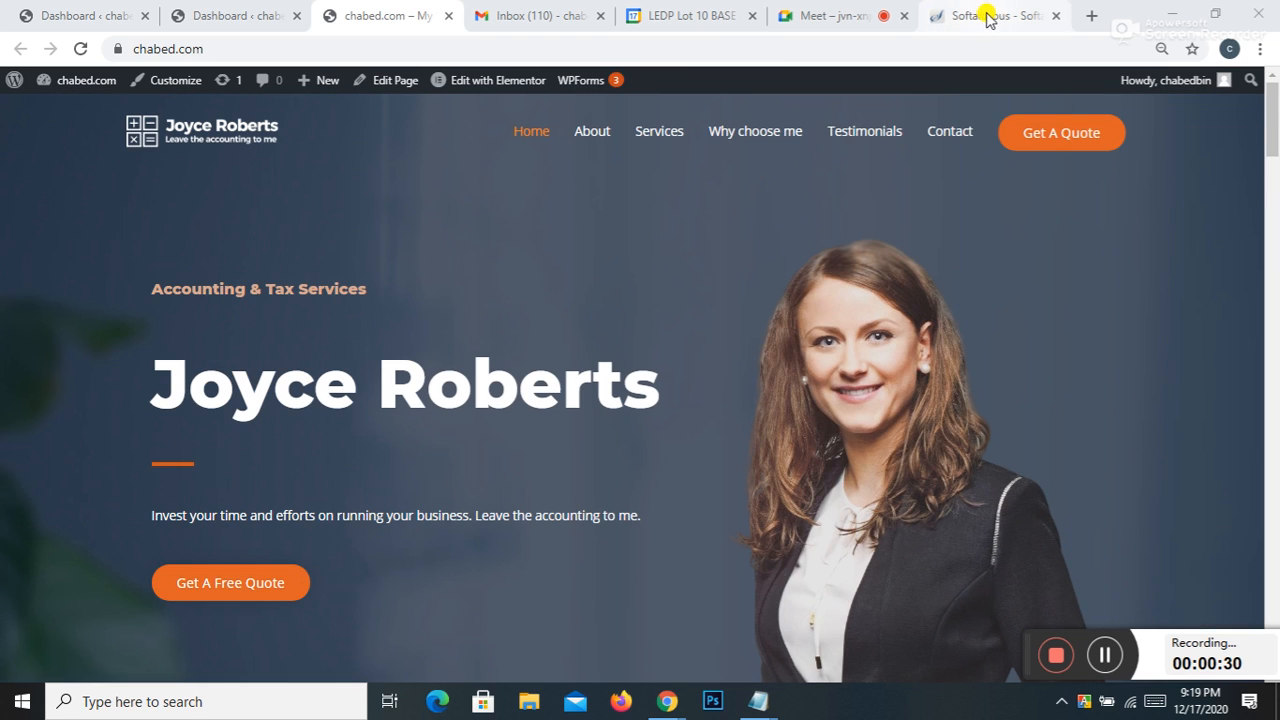
# Step: Open a new browser tab for a web search
pyautogui.click(830, 15)
pyautogui.click(970, 15)
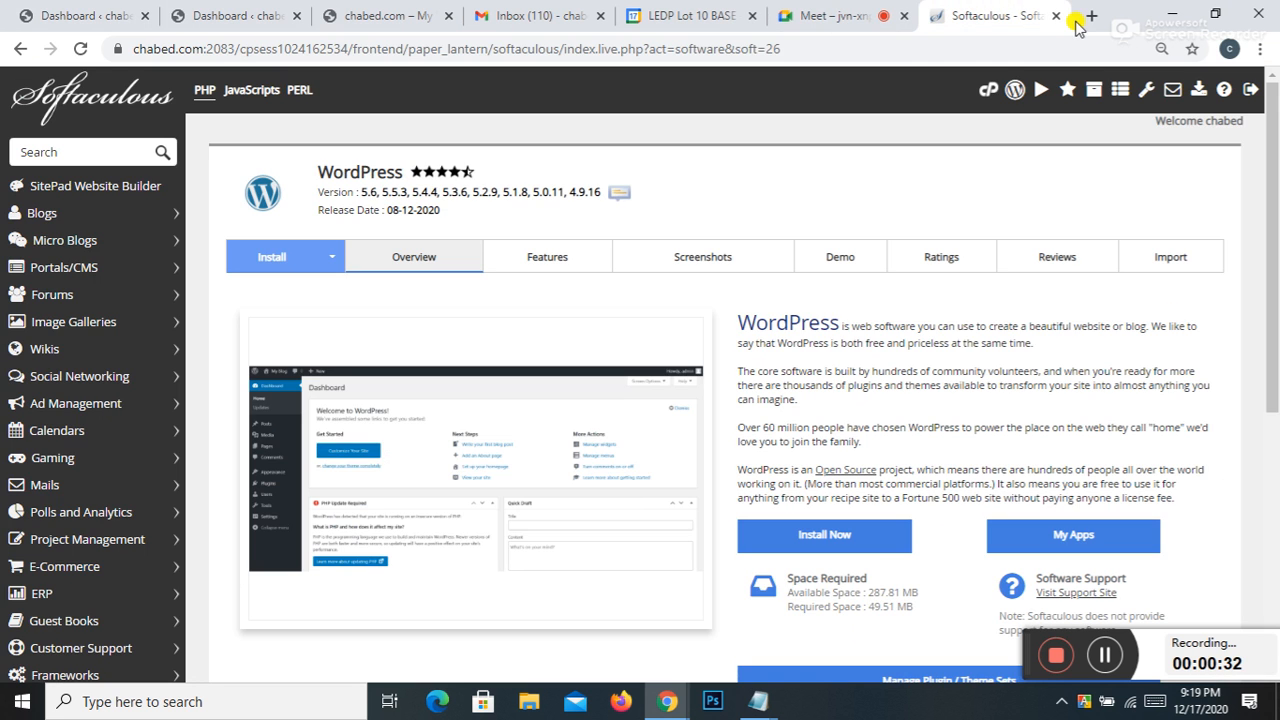
pyautogui.click(1090, 20)
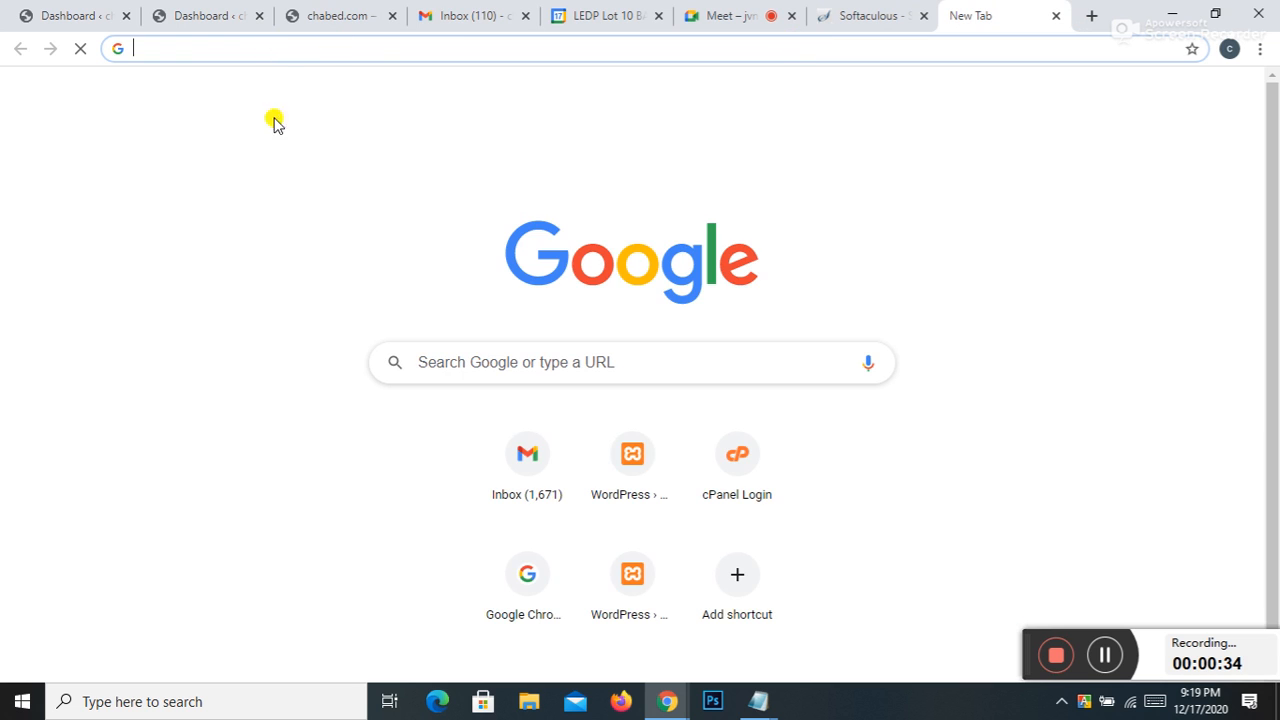
# Step: Try to run a Google search for "google insights" from the new tab, retrying the suggestion and reloading the page
pyautogui.click(200, 46)
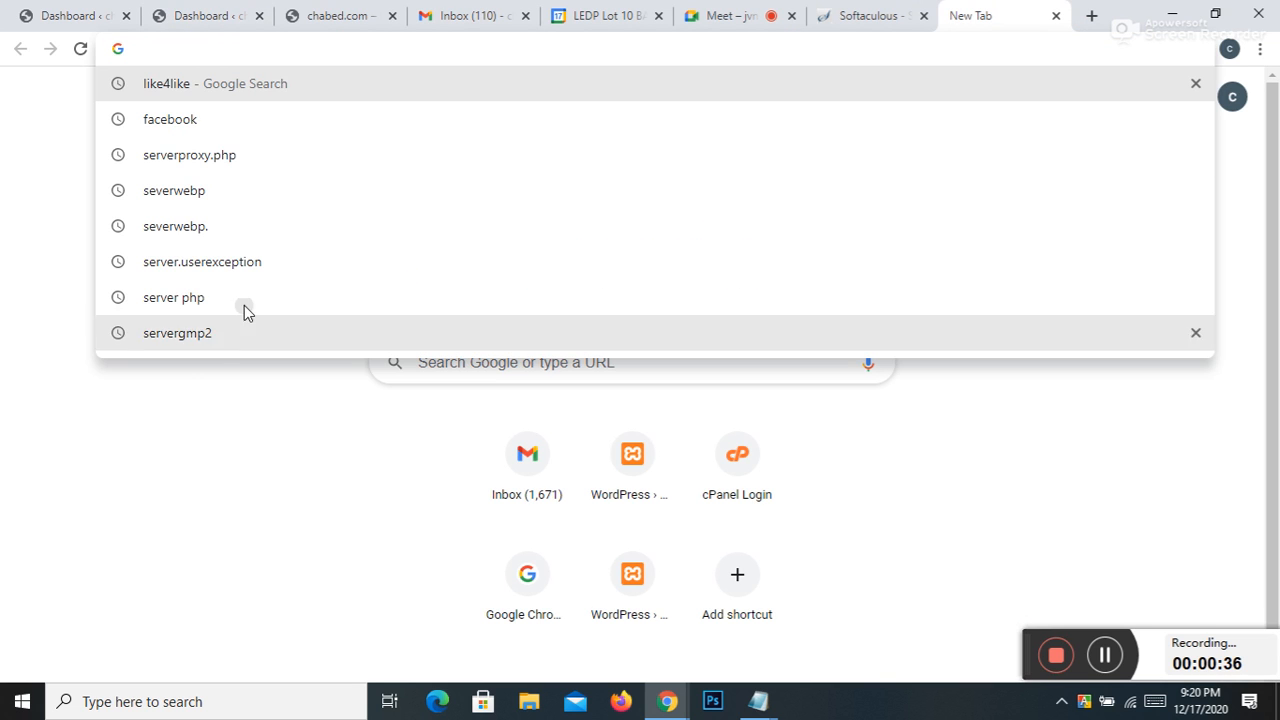
pyautogui.click(405, 383)
pyautogui.click(460, 364)
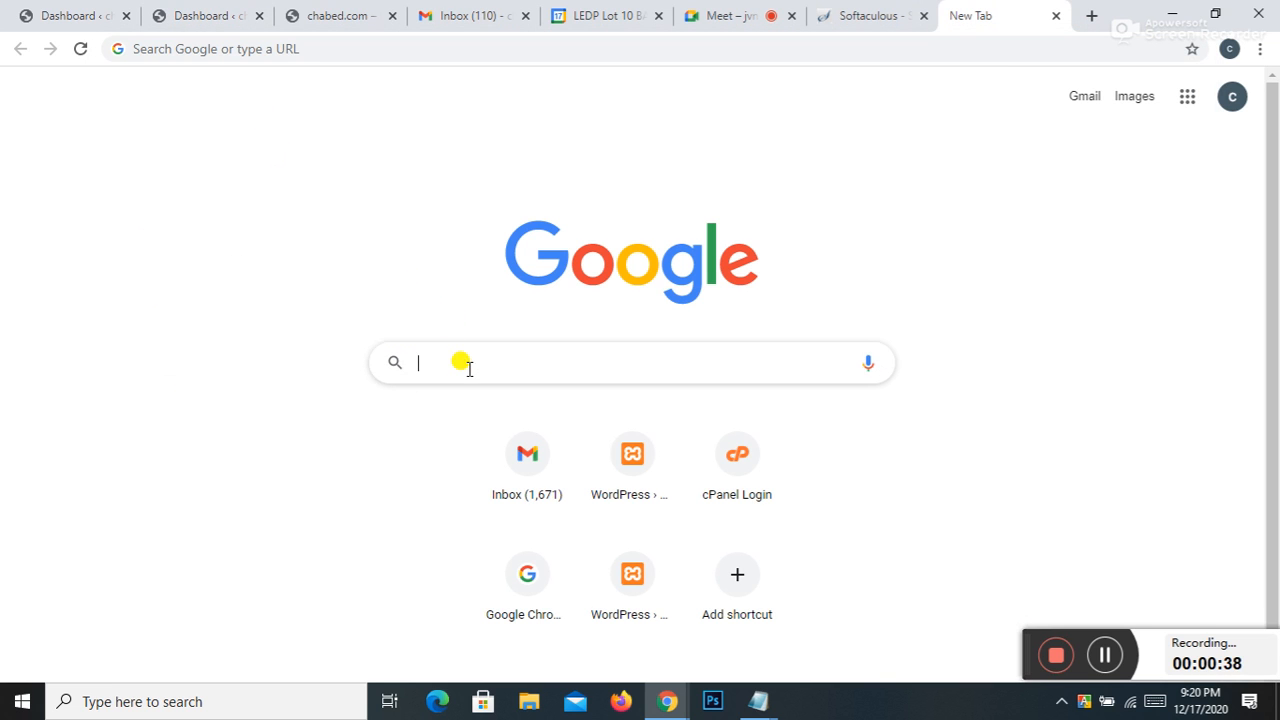
pyautogui.write('google insights')
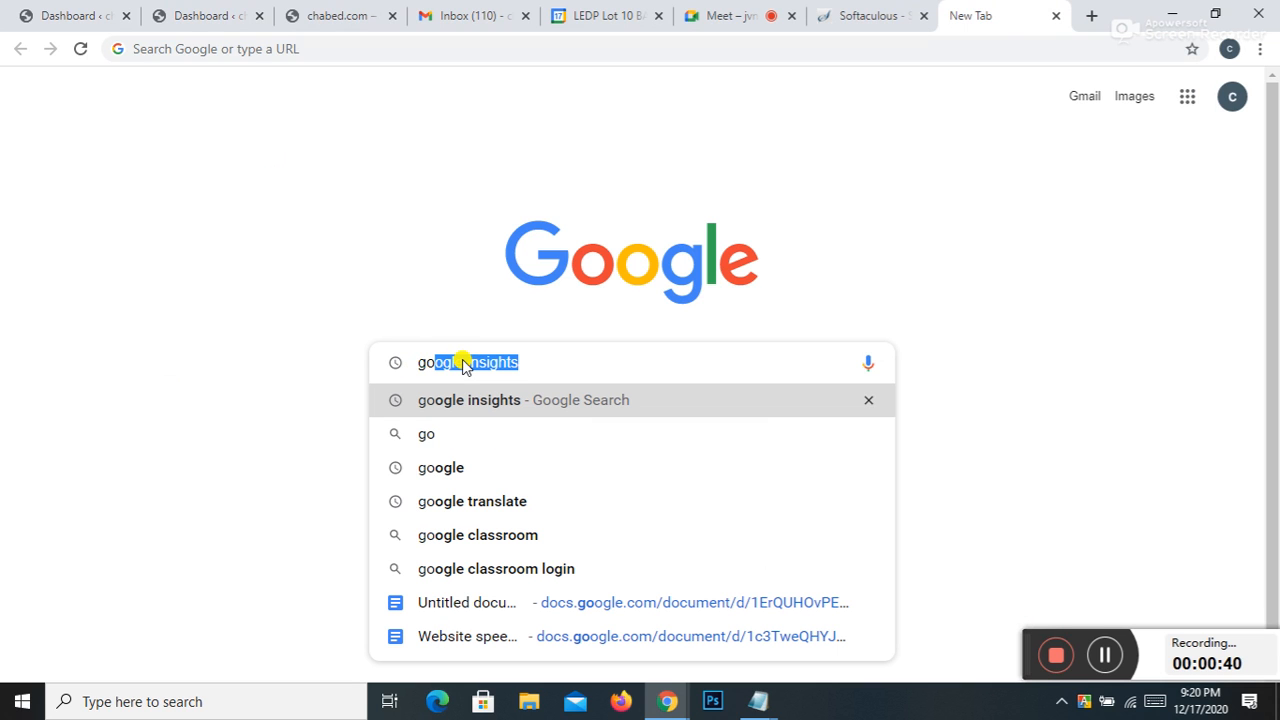
pyautogui.click(511, 402)
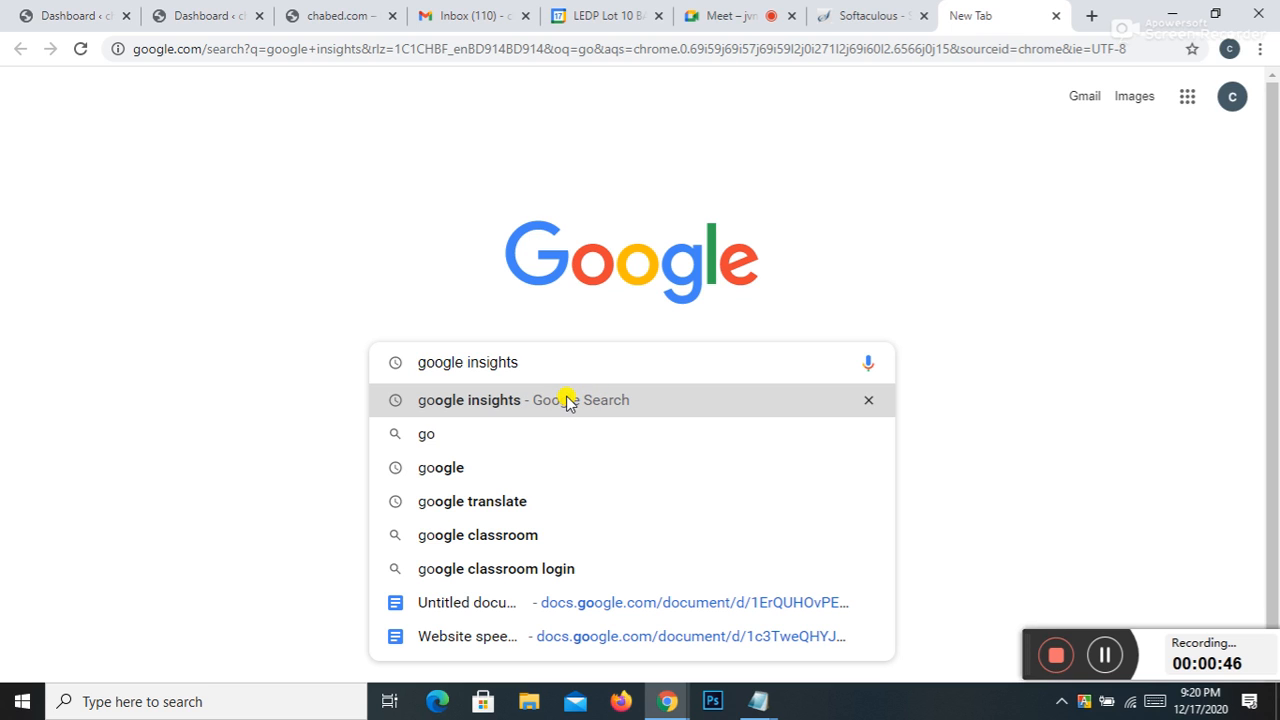
pyautogui.doubleClick(457, 401)
pyautogui.click(532, 407)
pyautogui.click(547, 402)
pyautogui.click(528, 357)
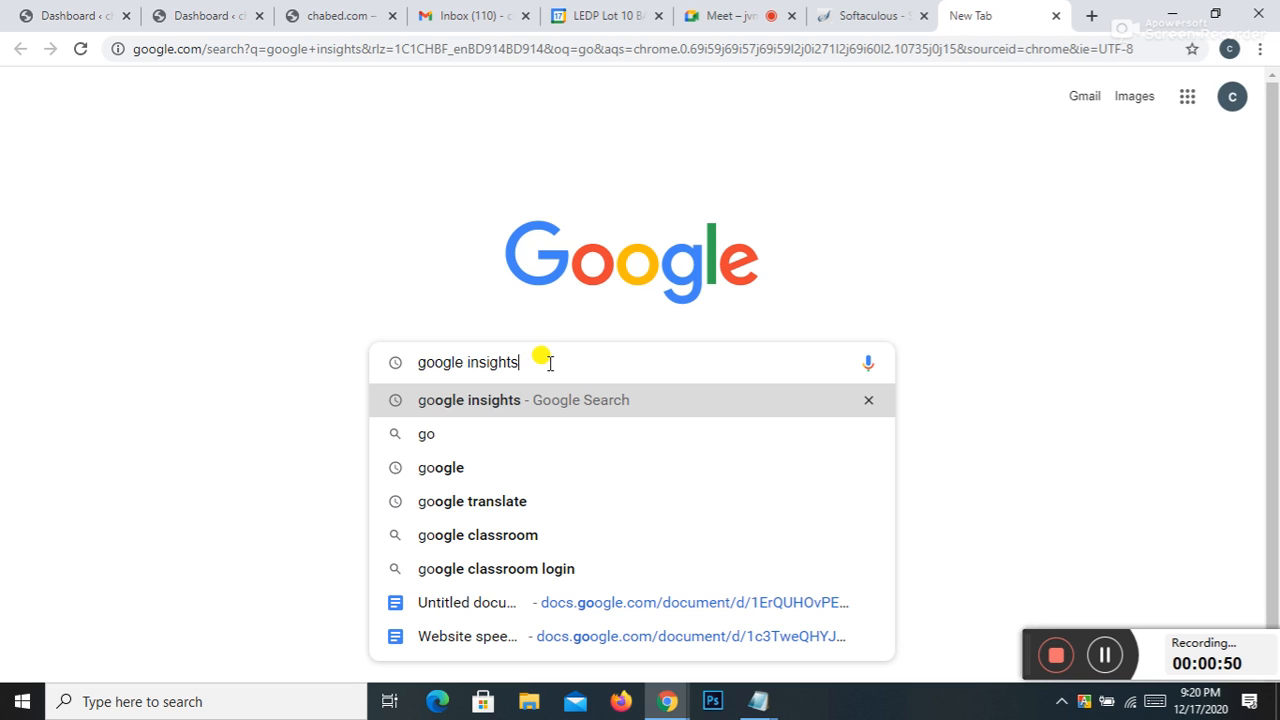
pyautogui.doubleClick(465, 366)
pyautogui.click(564, 356)
pyautogui.click(79, 48)
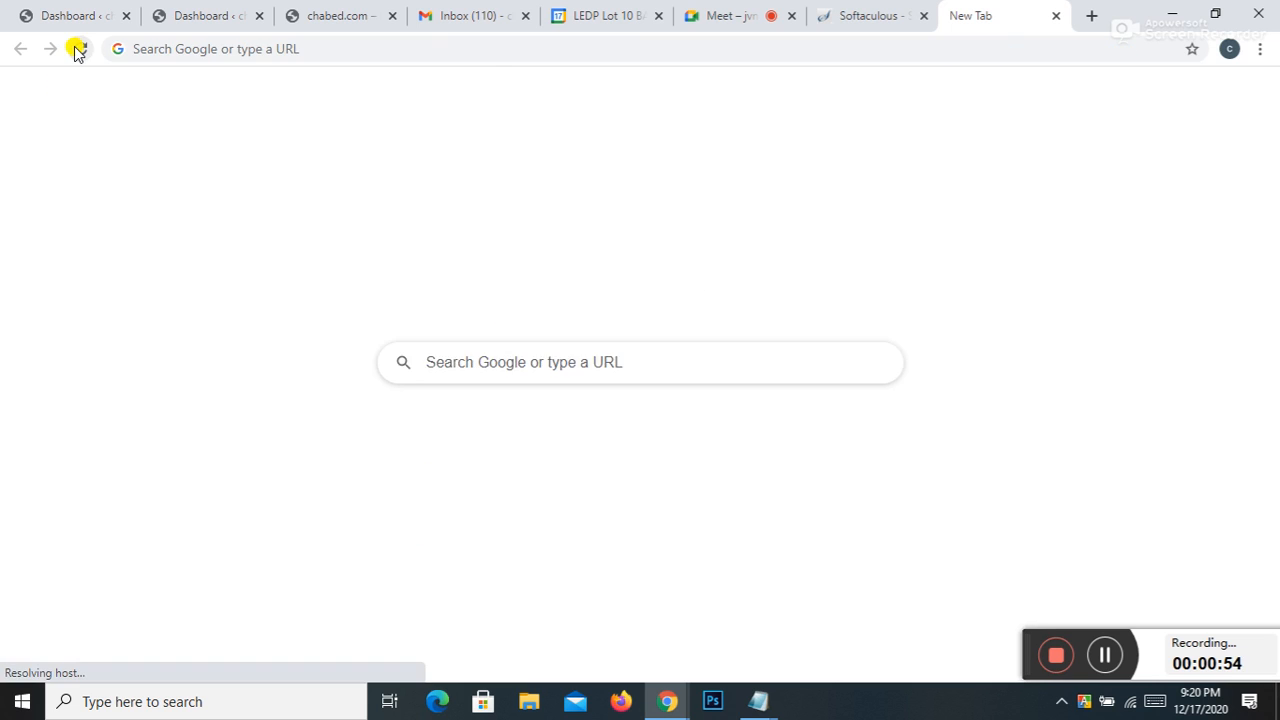
# Step: Search Google for "google insights" using the suggested query and reload the results page
pyautogui.click(443, 356)
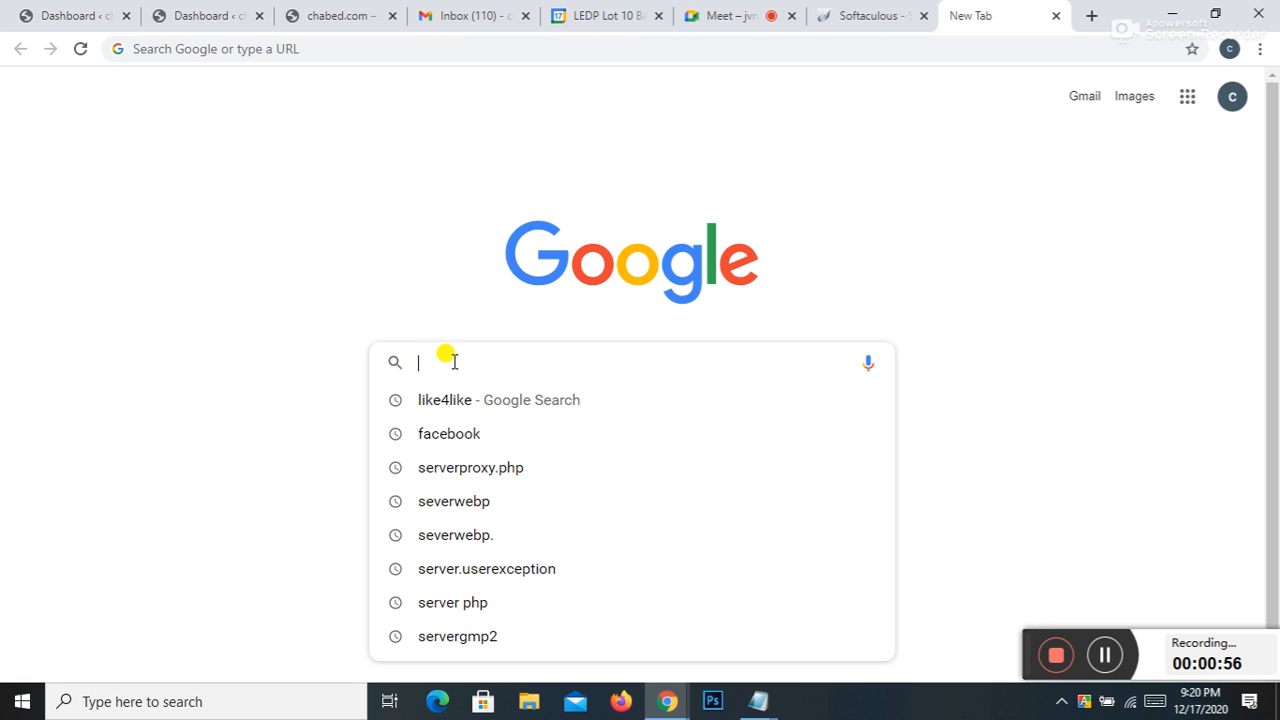
pyautogui.write('g')
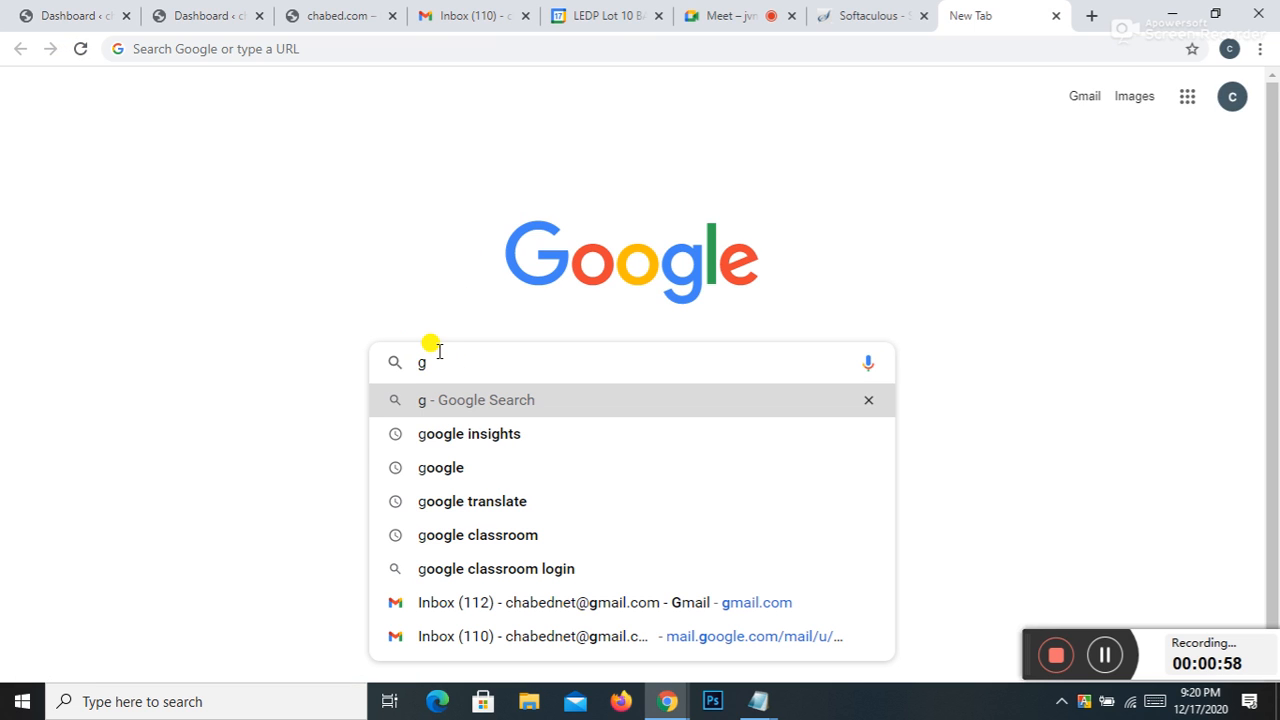
pyautogui.click(471, 434)
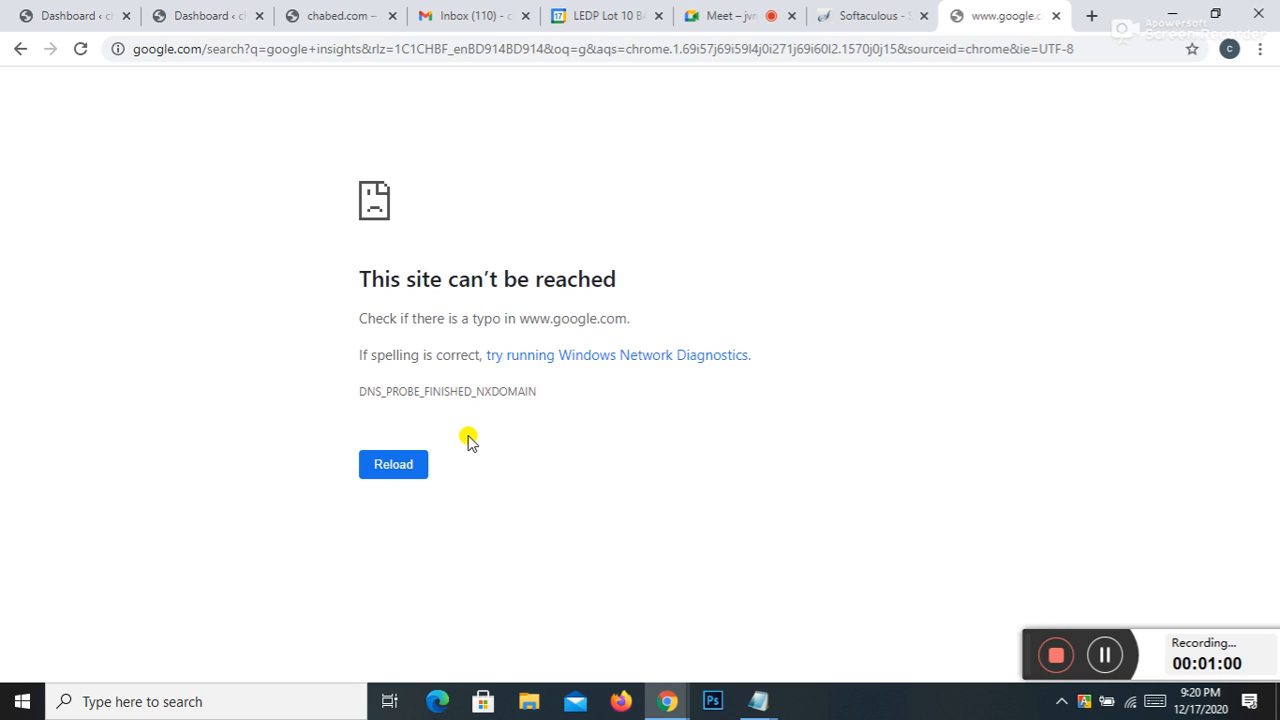
pyautogui.click(405, 470)
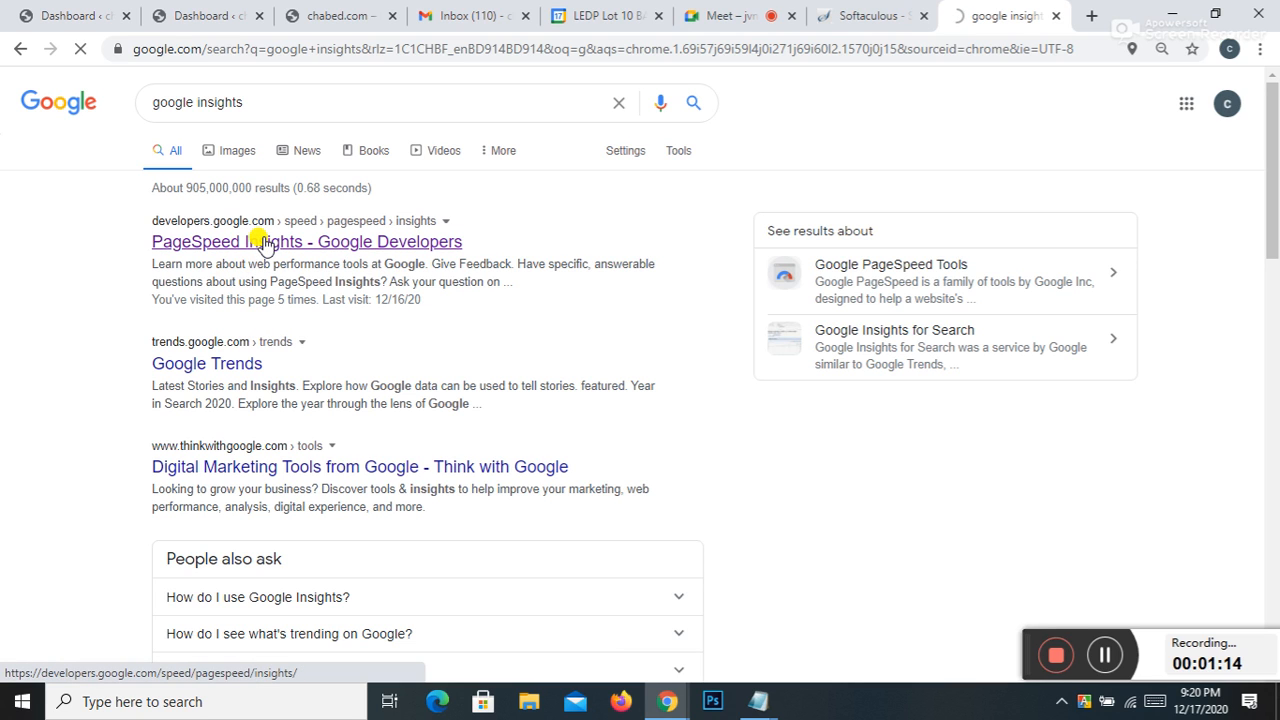
# Step: Open the PageSpeed Insights page of Google Developers from the search results
pyautogui.click(720, 15)
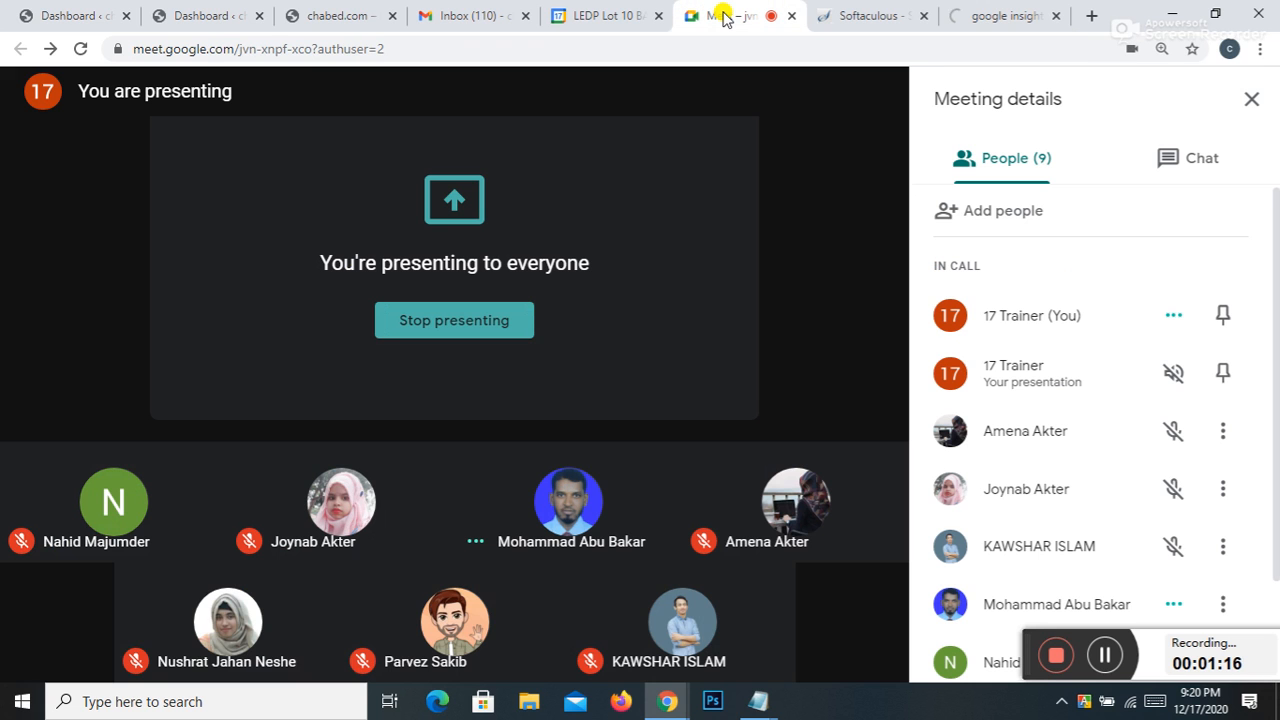
pyautogui.click(987, 27)
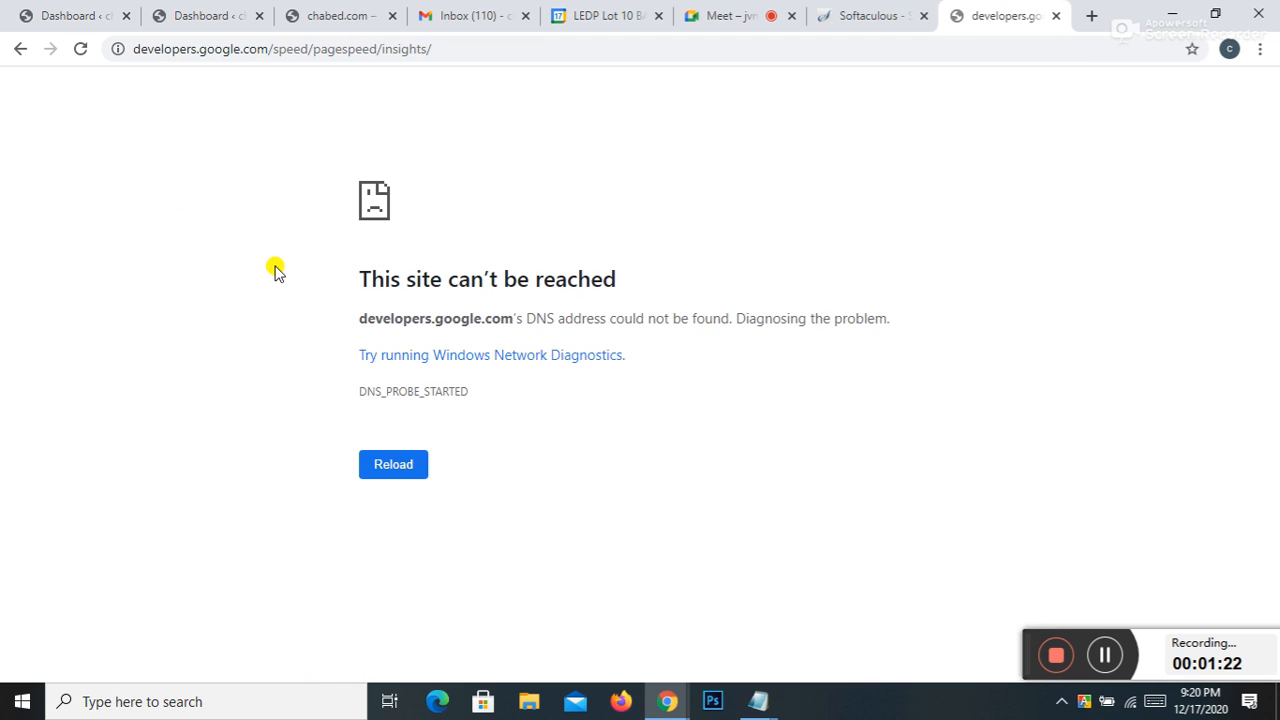
pyautogui.click(390, 508)
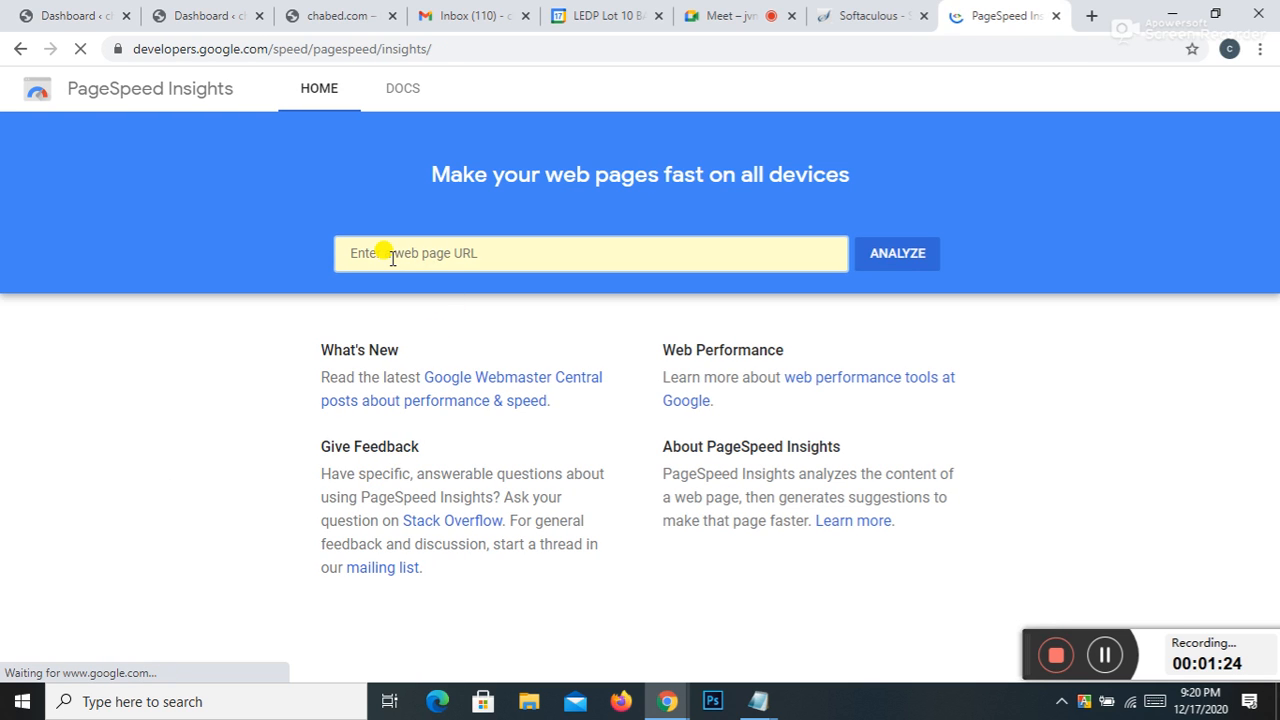
pyautogui.click(375, 253)
pyautogui.click(393, 298)
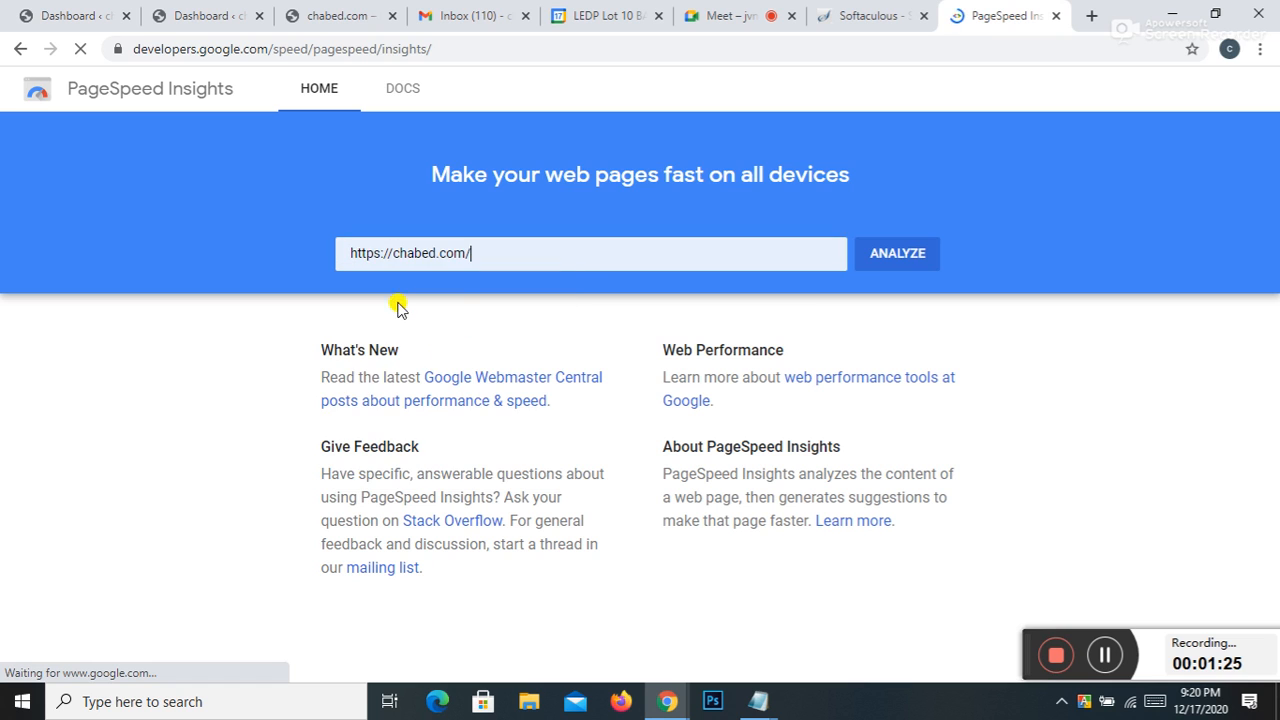
pyautogui.click(870, 255)
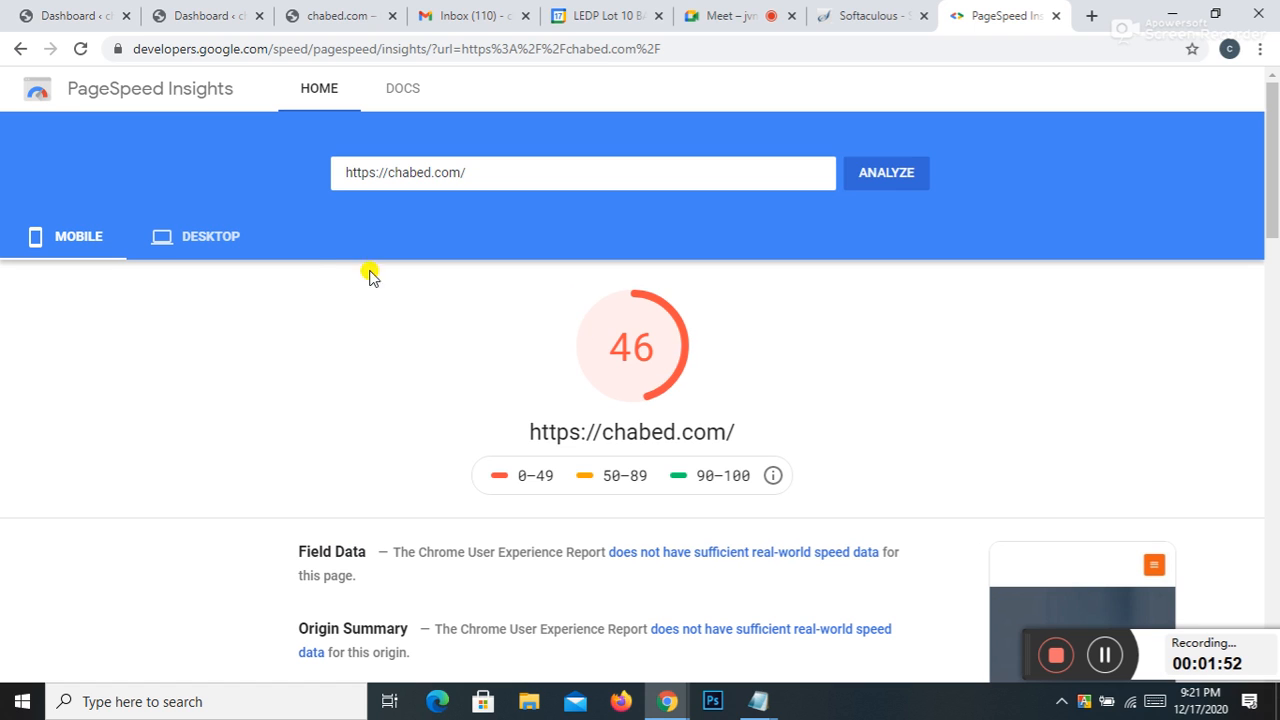
pyautogui.click(191, 248)
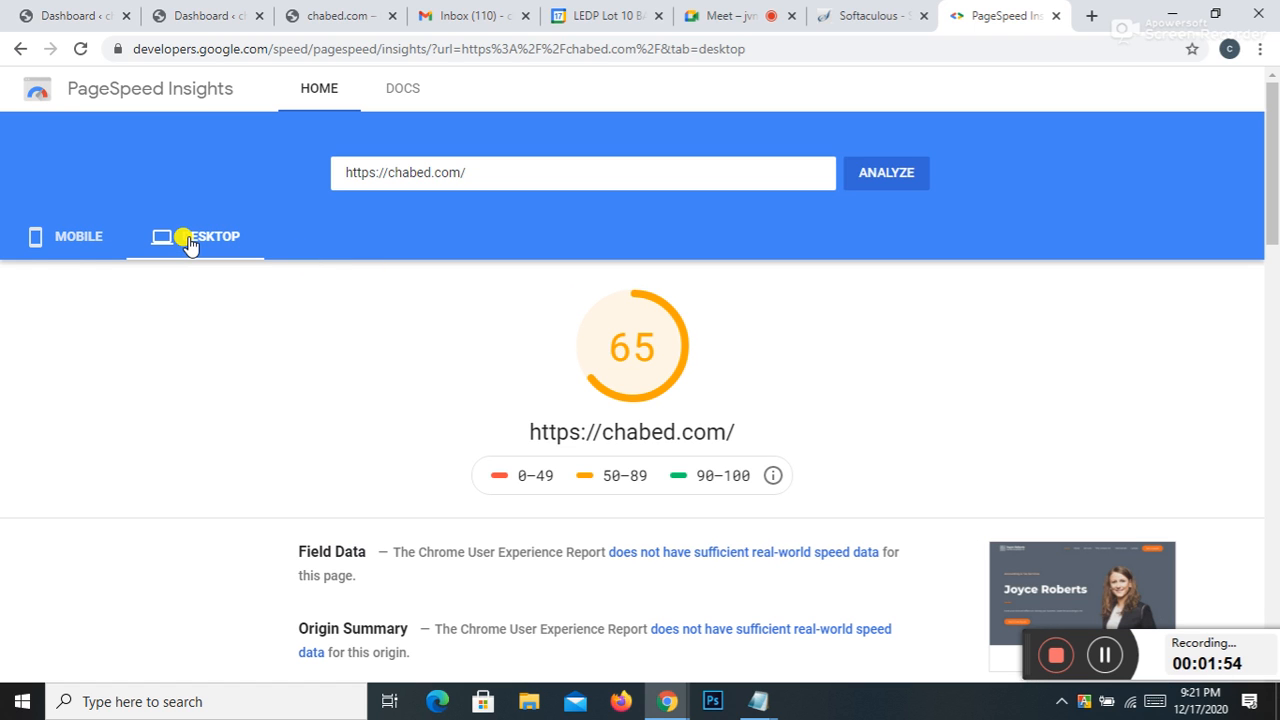
pyautogui.click(40, 246)
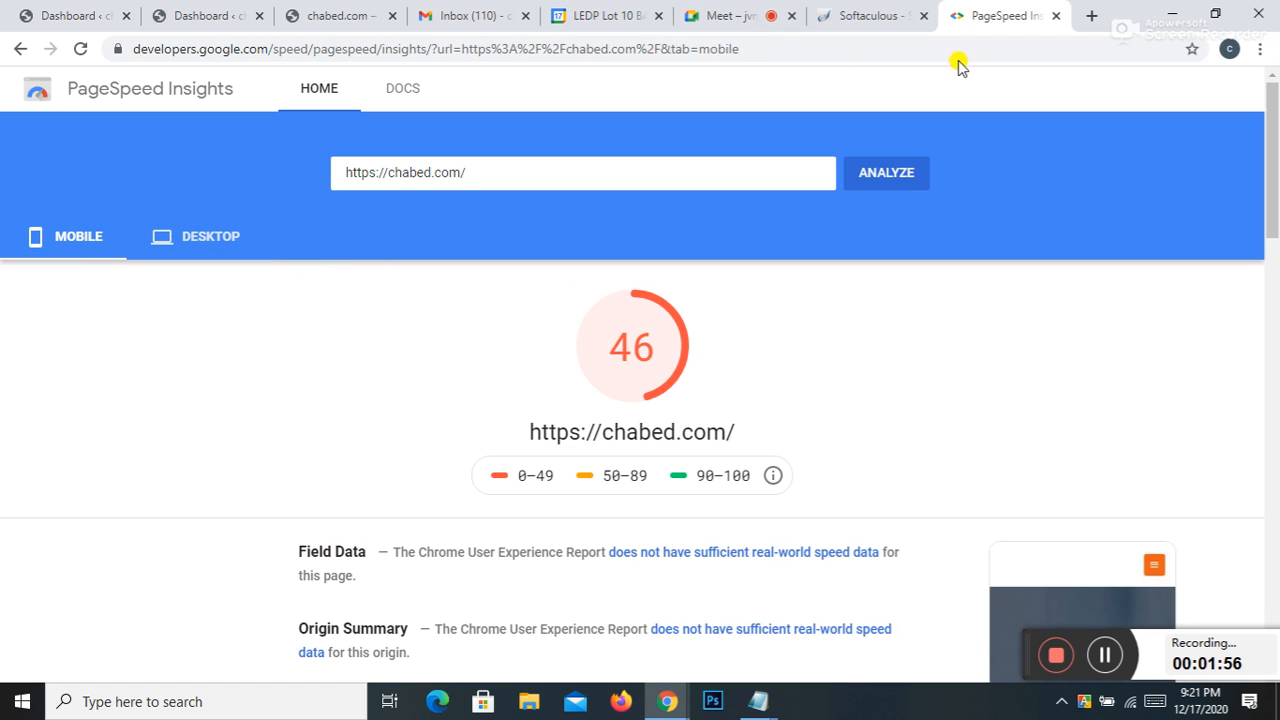
# Step: Minimize the browser and the wp-admin.txt note, then find and open a new blank Notepad document
pyautogui.click(1170, 13)
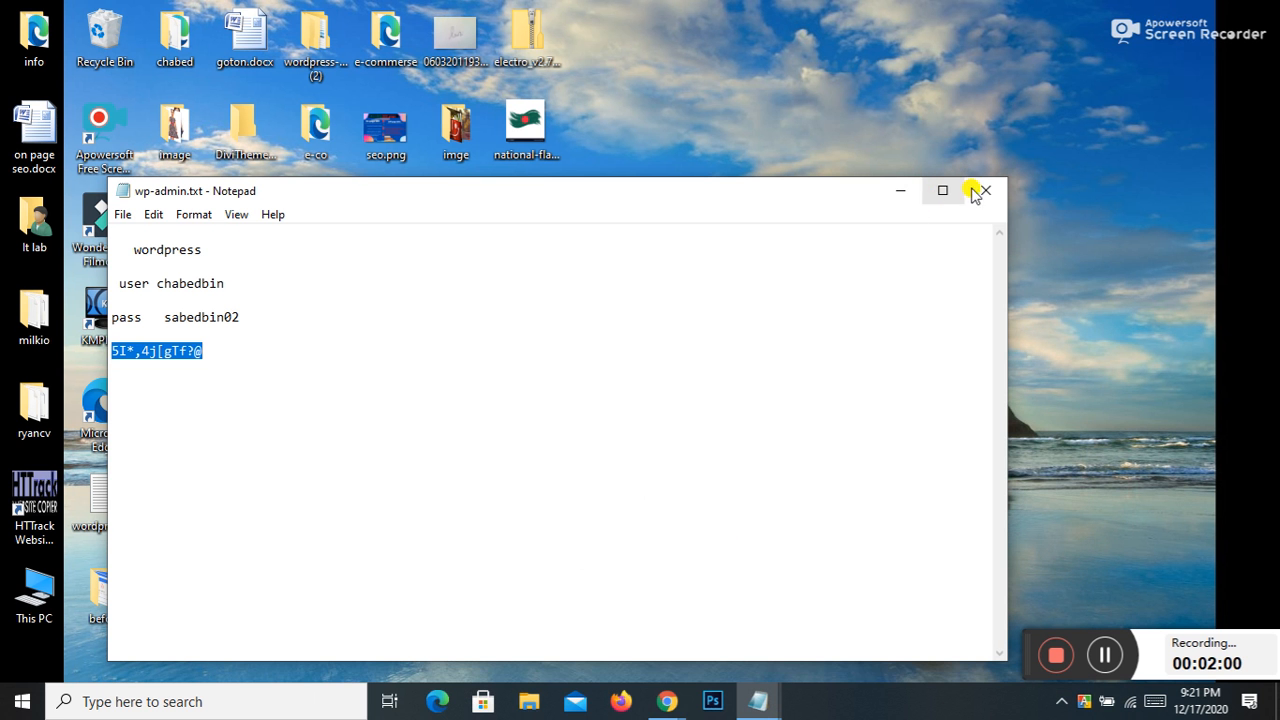
pyautogui.click(902, 191)
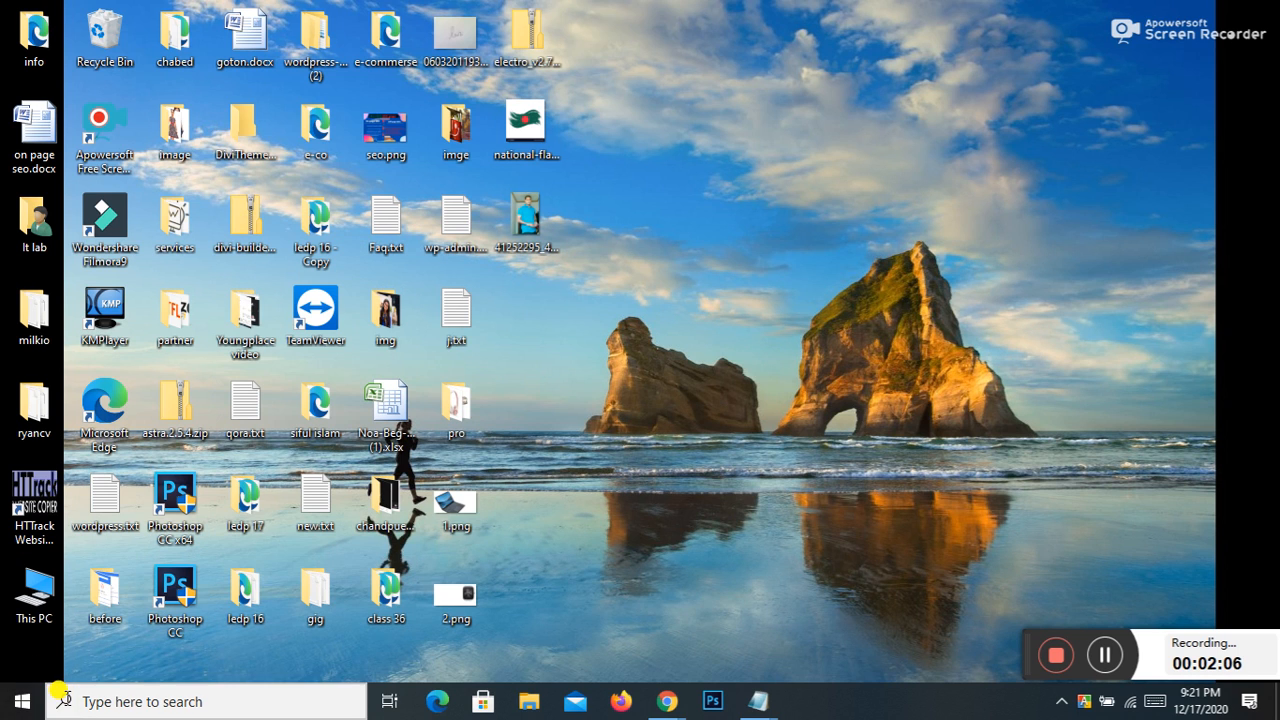
pyautogui.click(64, 692)
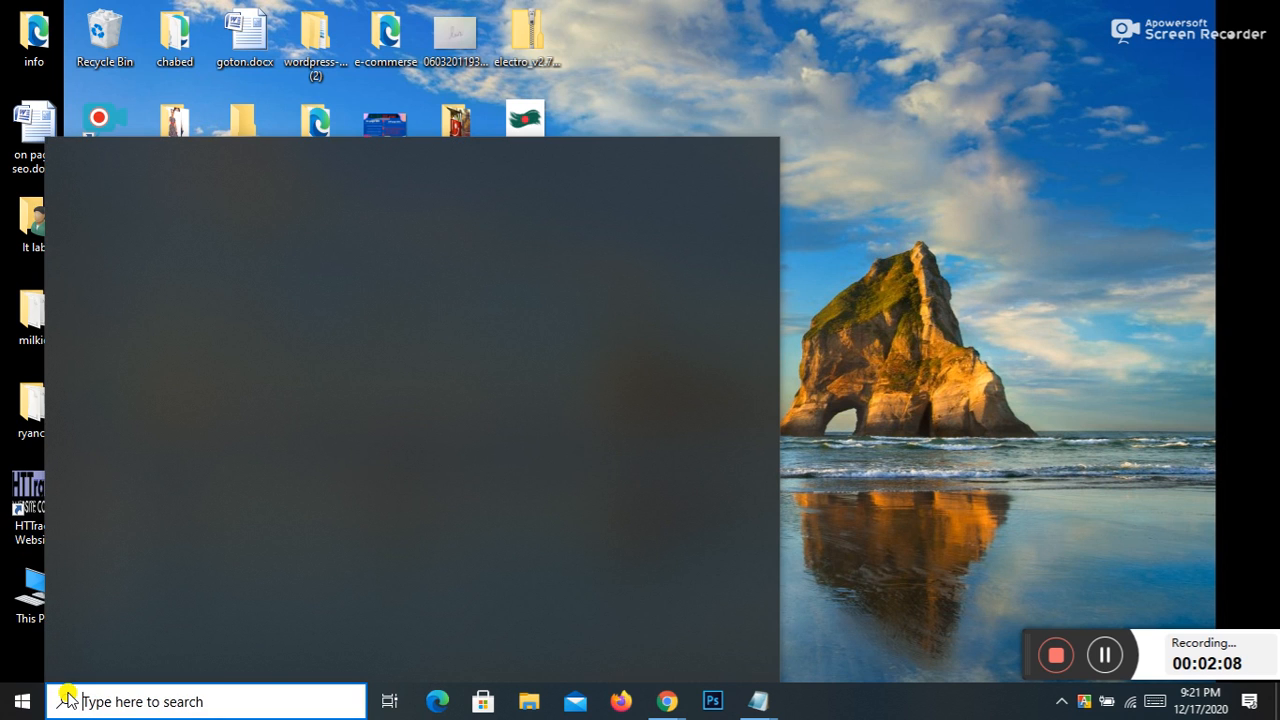
pyautogui.write('note')
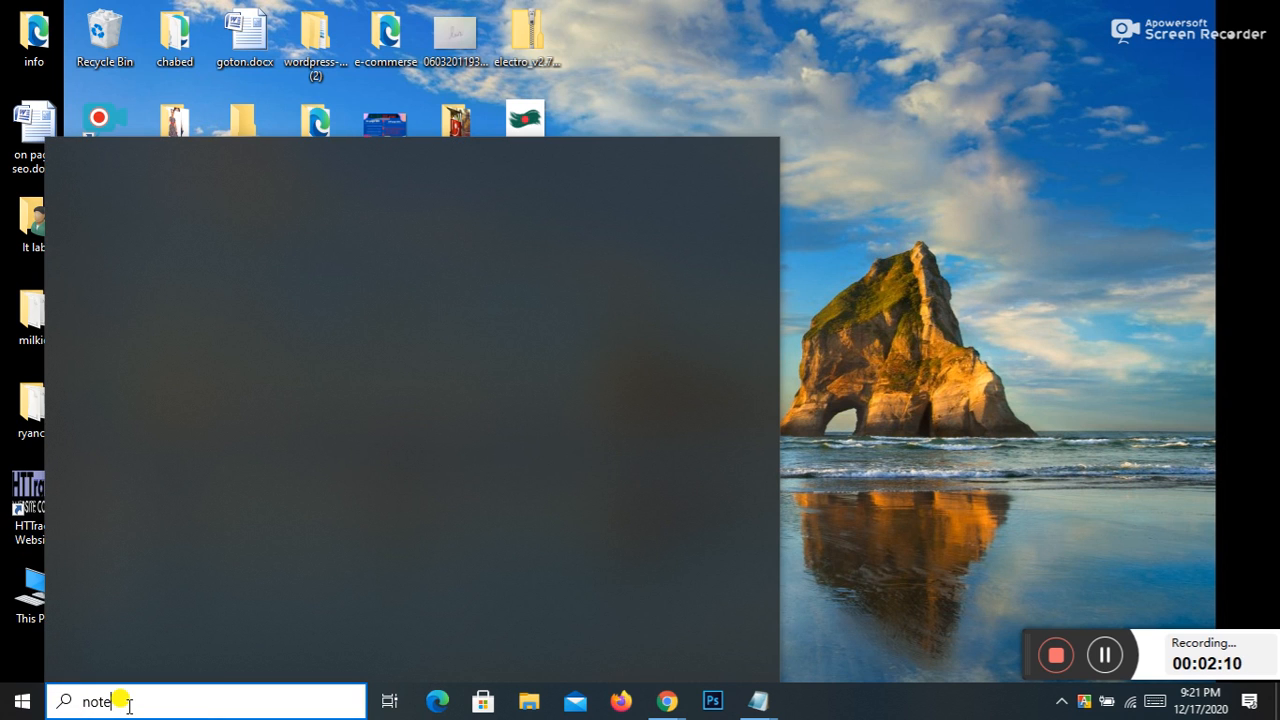
pyautogui.write(' pa')
pyautogui.click(194, 240)
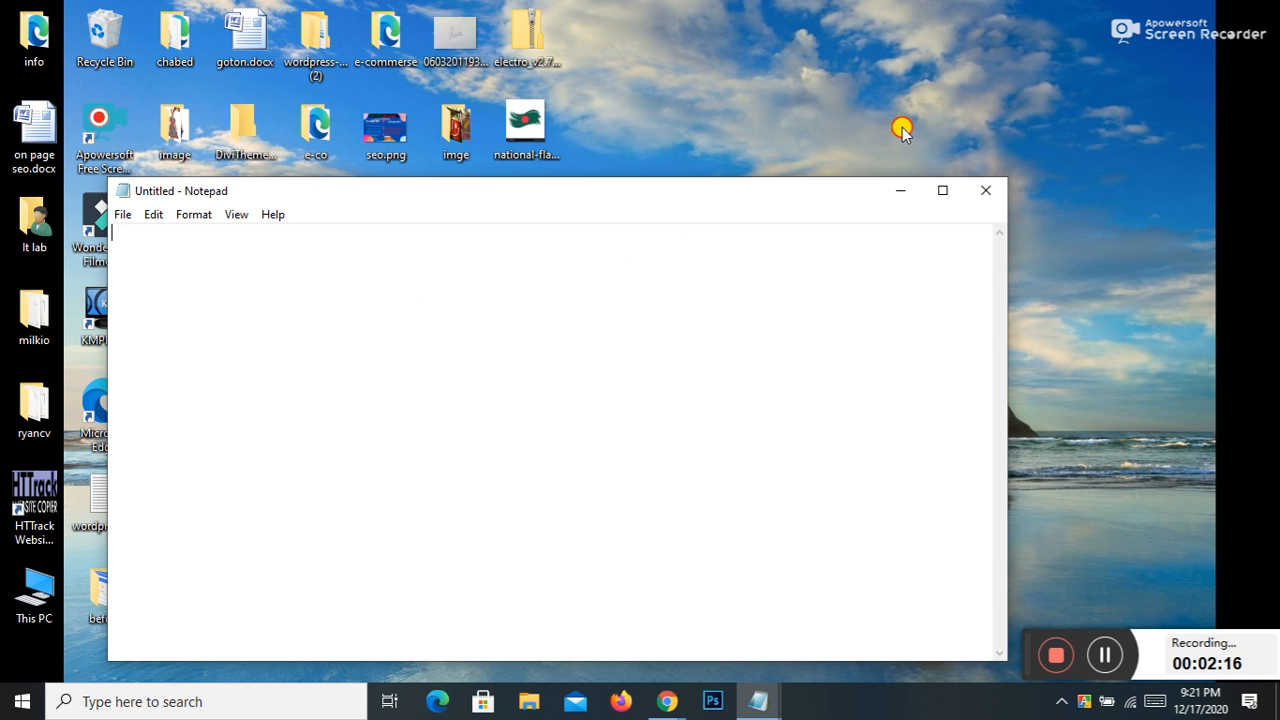
pyautogui.moveTo(666, 701)
pyautogui.click(607, 616)
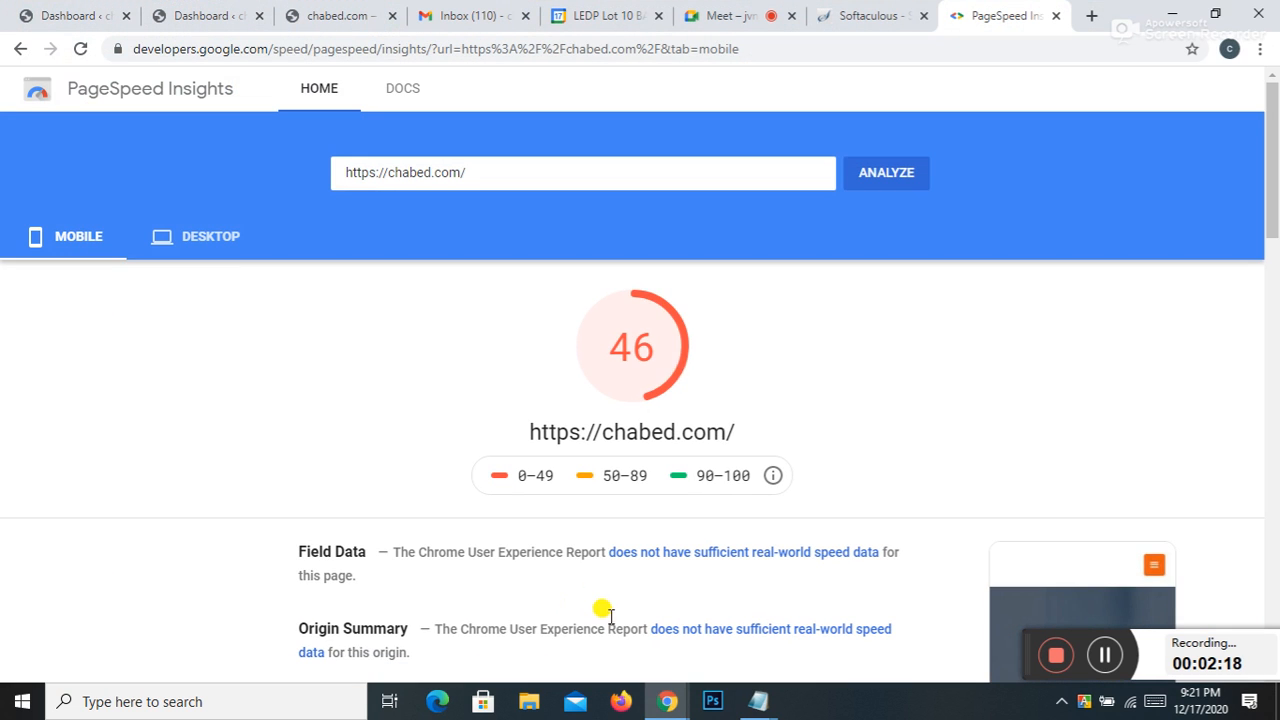
pyautogui.click(214, 250)
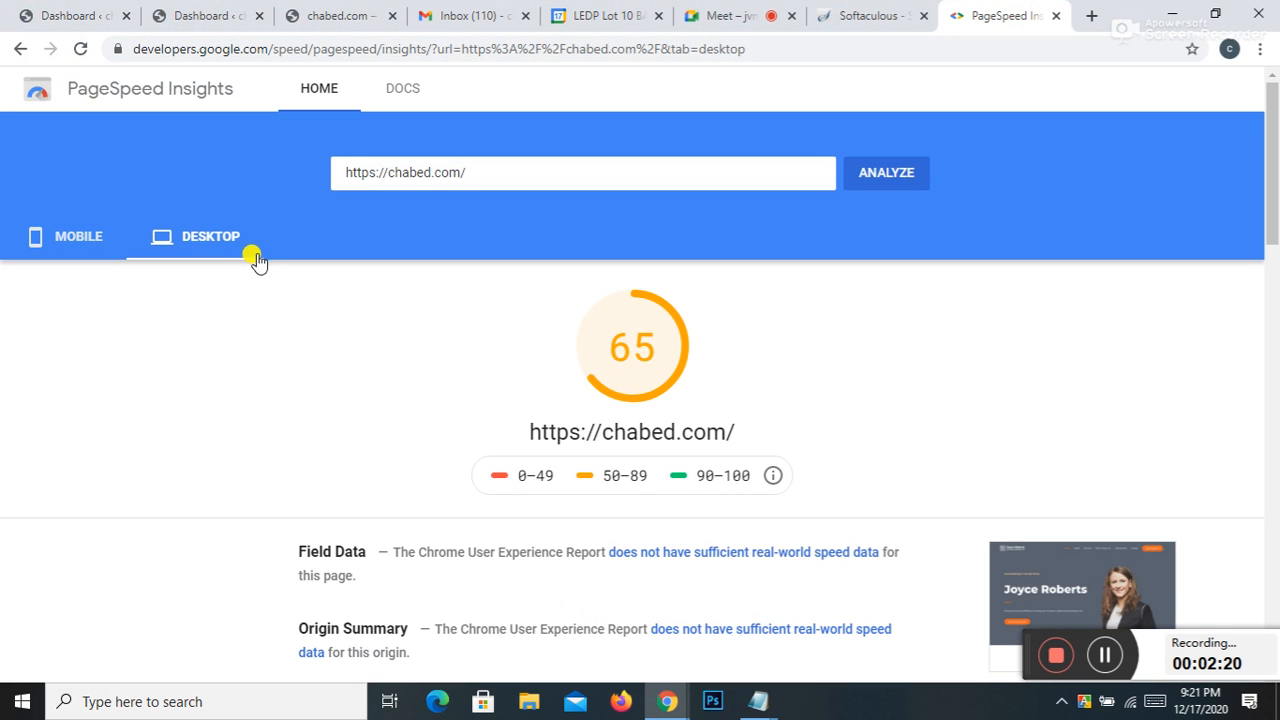
# Step: Capture the desktop score area including the Desktop heading, about 742x369 pixels, and save it to the Desktop as Screenshot_1.png
pyautogui.press('Print')
pyautogui.moveTo(3, 109); pyautogui.dragTo(240, 312)
pyautogui.moveTo(341, 354); pyautogui.dragTo(808, 540)
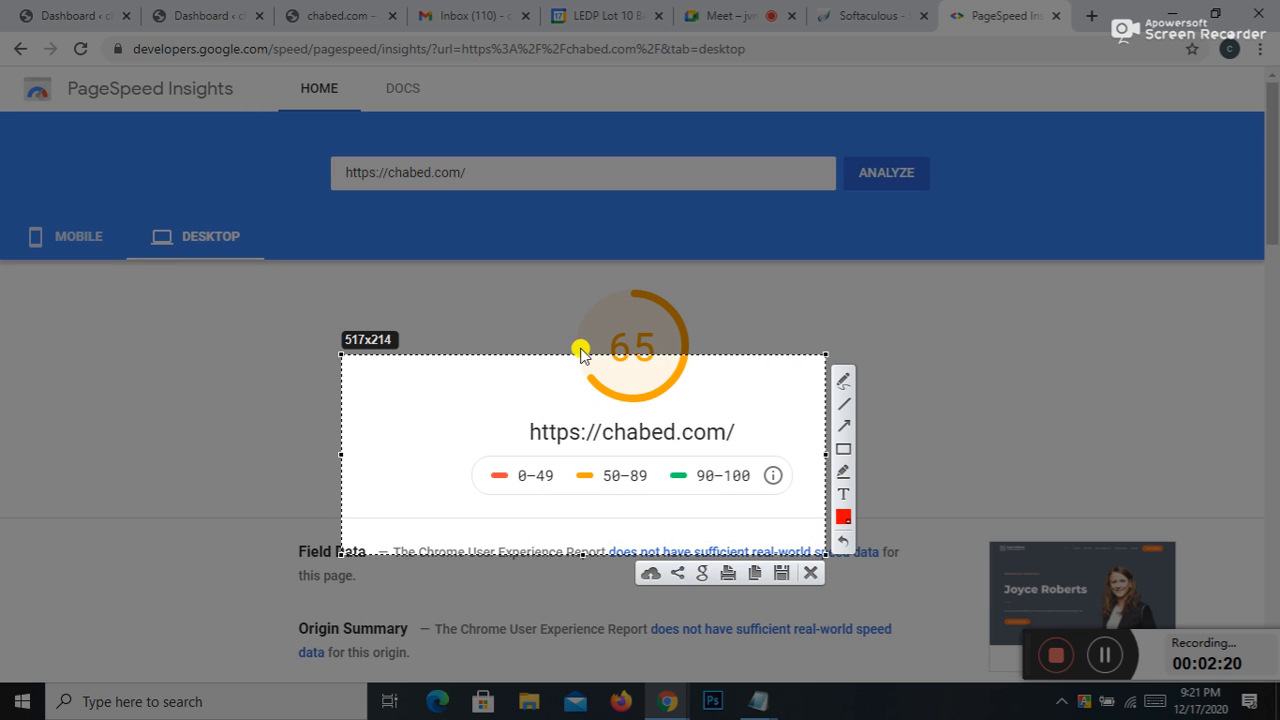
pyautogui.moveTo(582, 354); pyautogui.dragTo(583, 261)
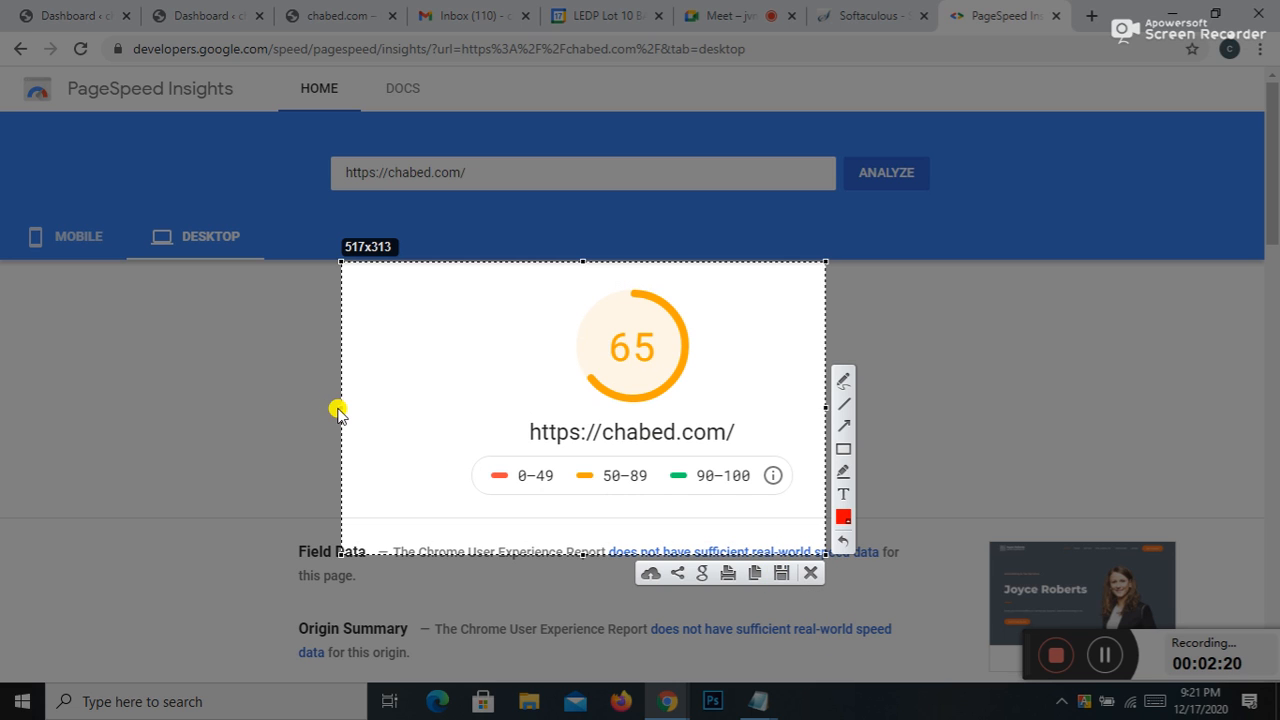
pyautogui.moveTo(338, 407); pyautogui.dragTo(130, 406)
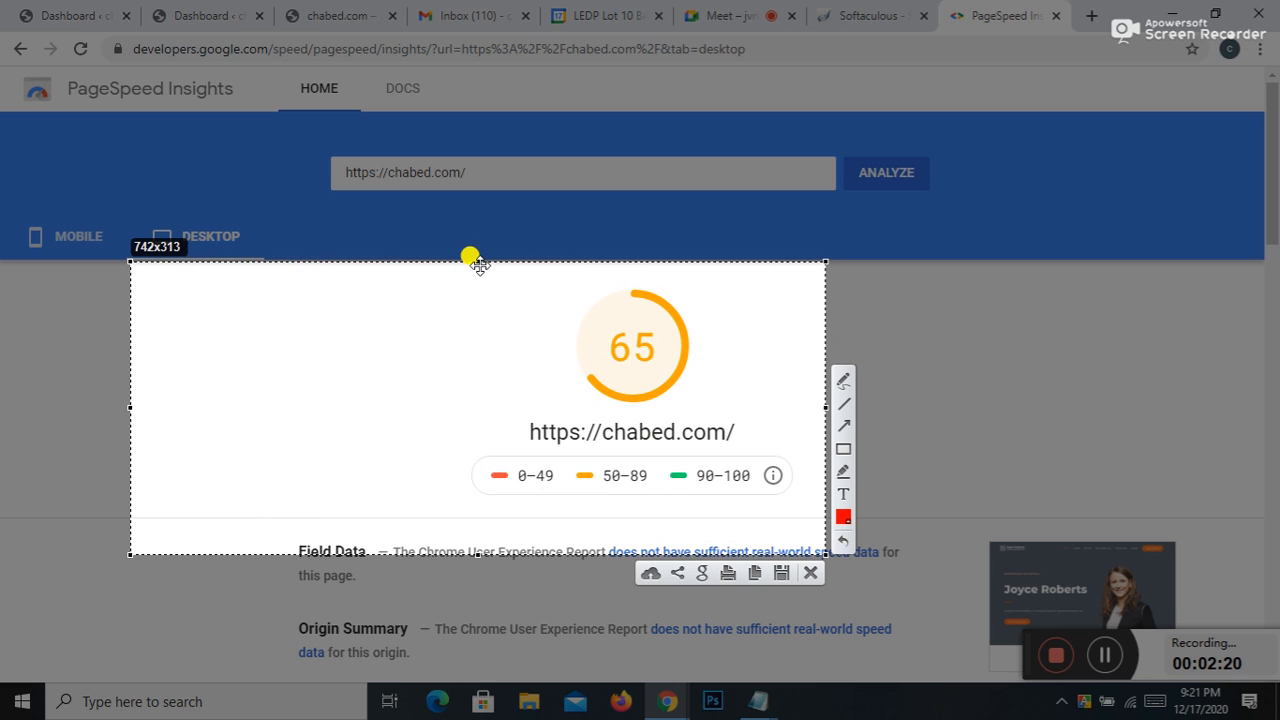
pyautogui.moveTo(480, 262); pyautogui.dragTo(472, 208)
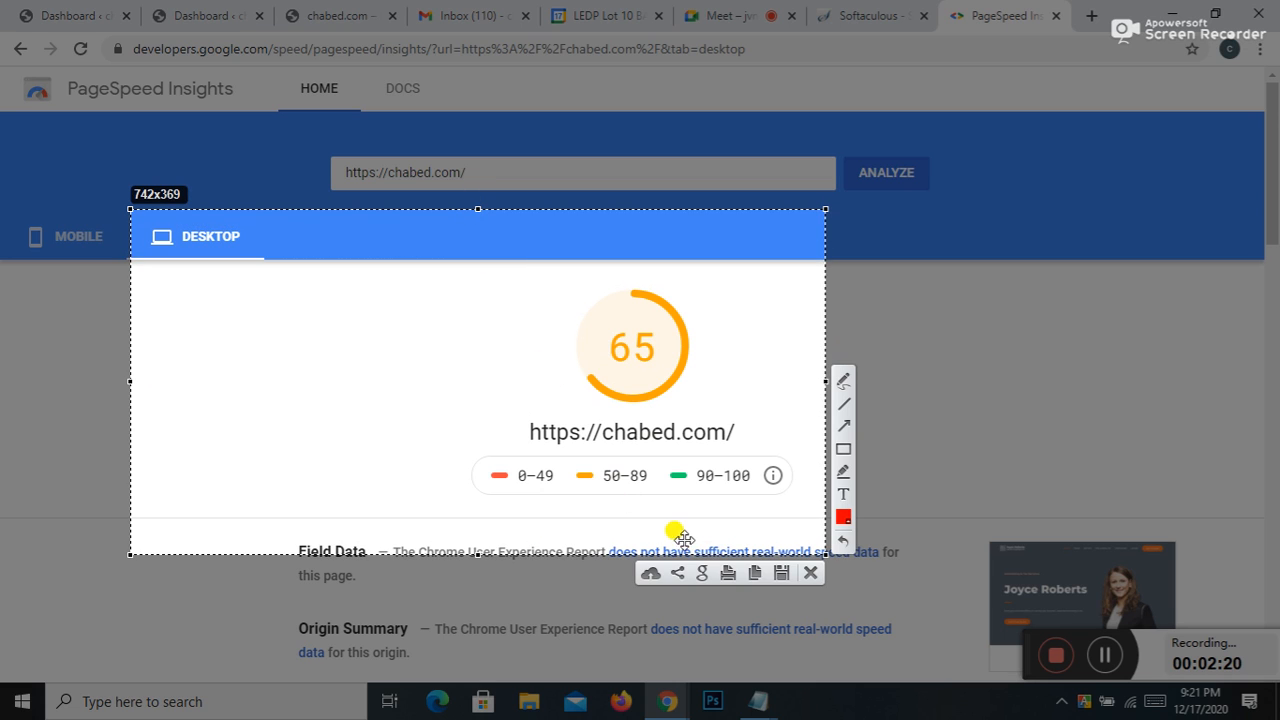
pyautogui.click(780, 573)
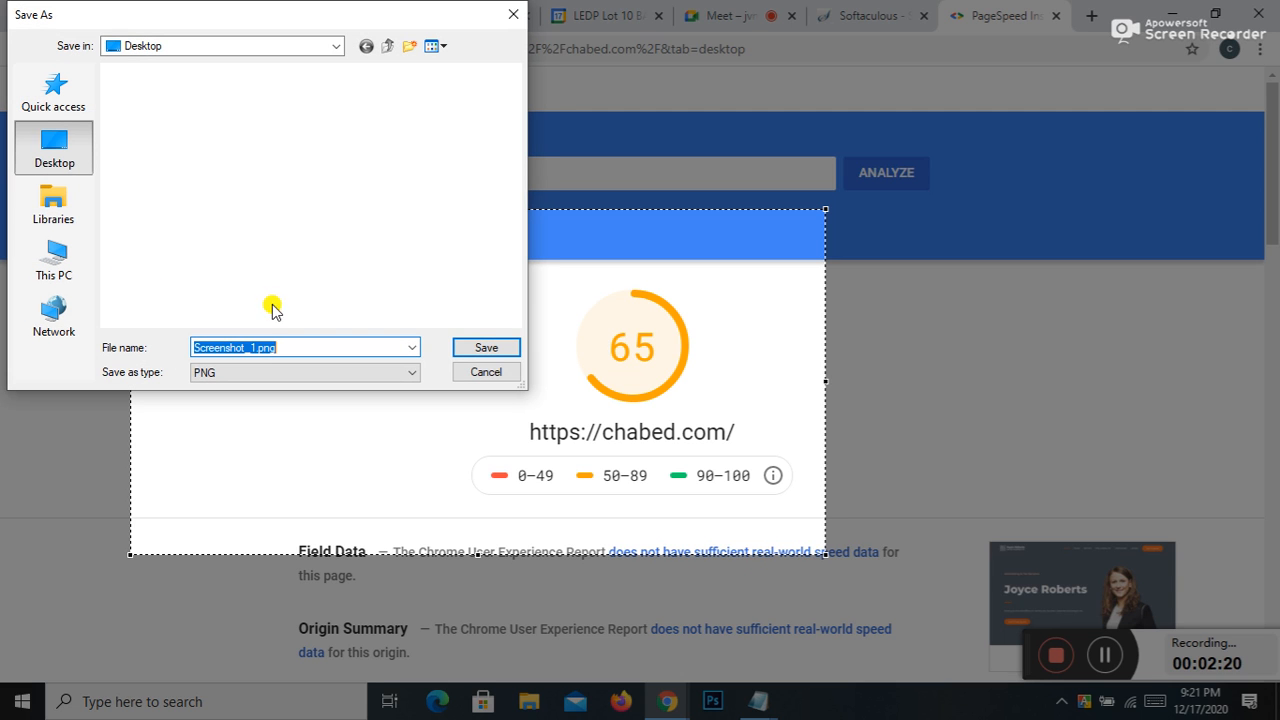
pyautogui.click(480, 347)
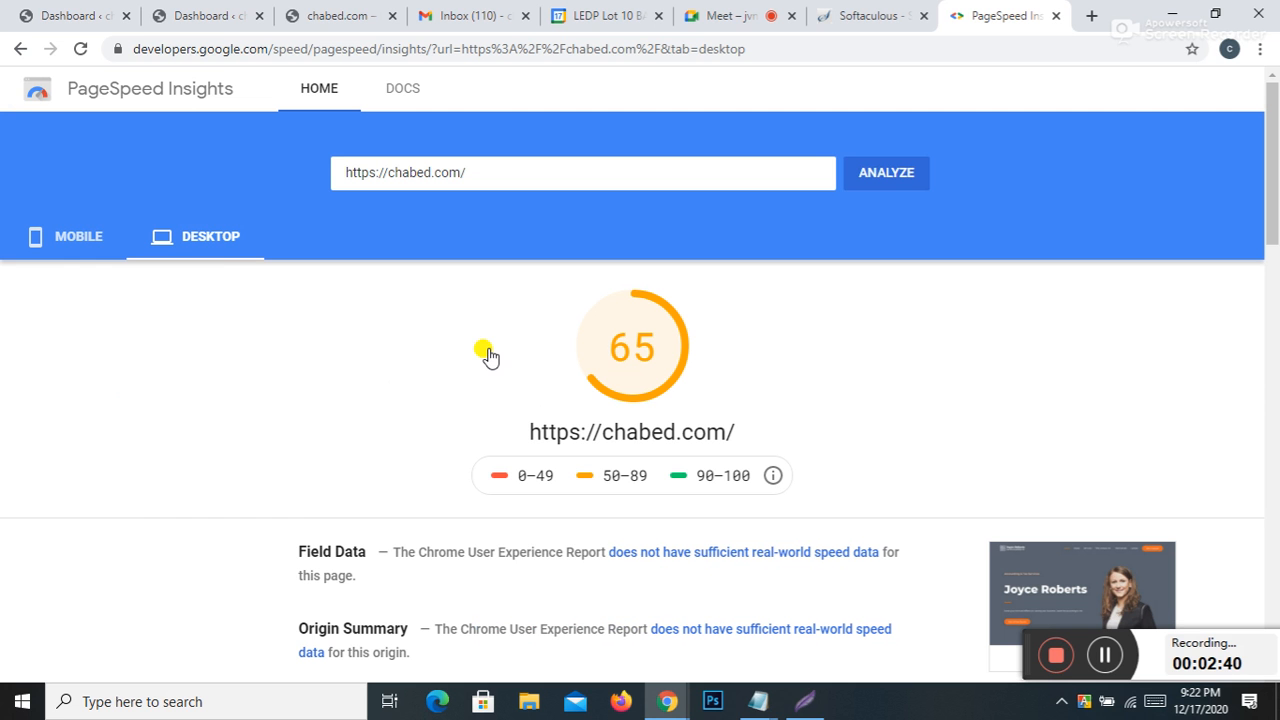
# Step: Show the mobile results, capture the score area at about 923x452 pixels, and save it to the Desktop as Screenshot_2.png
pyautogui.click(84, 238)
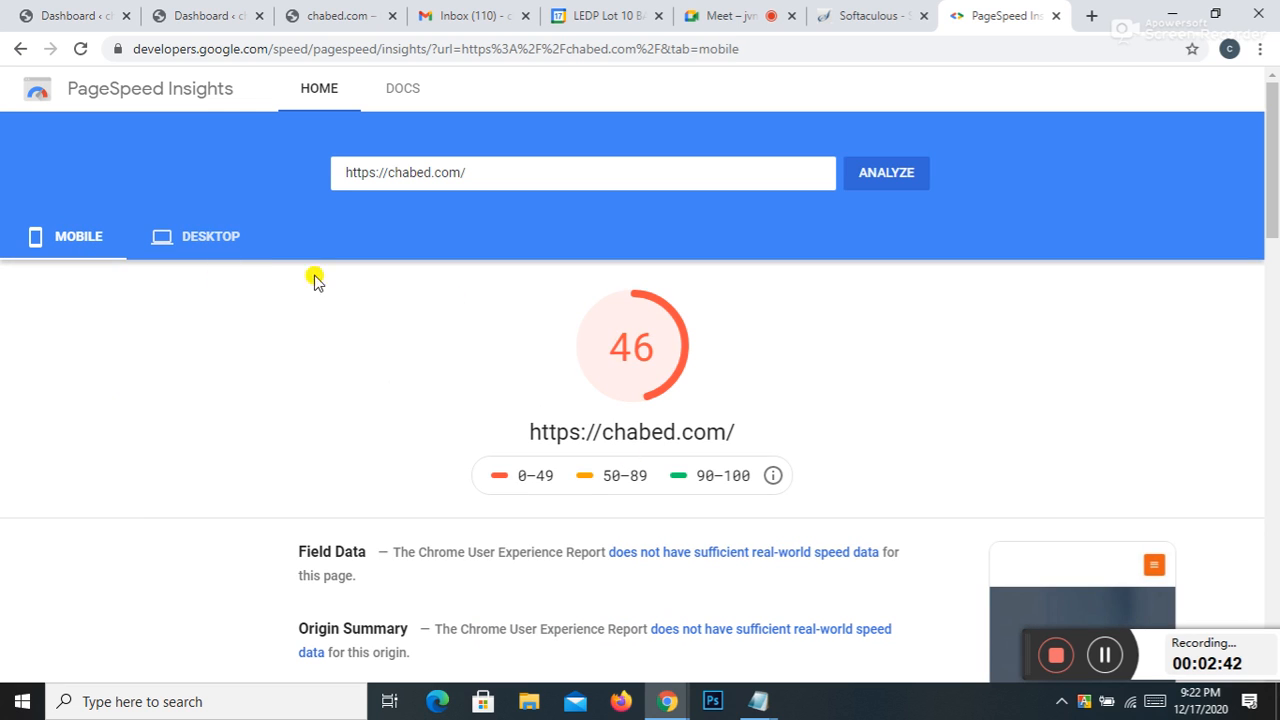
pyautogui.hotkey('ctrl', 'q')
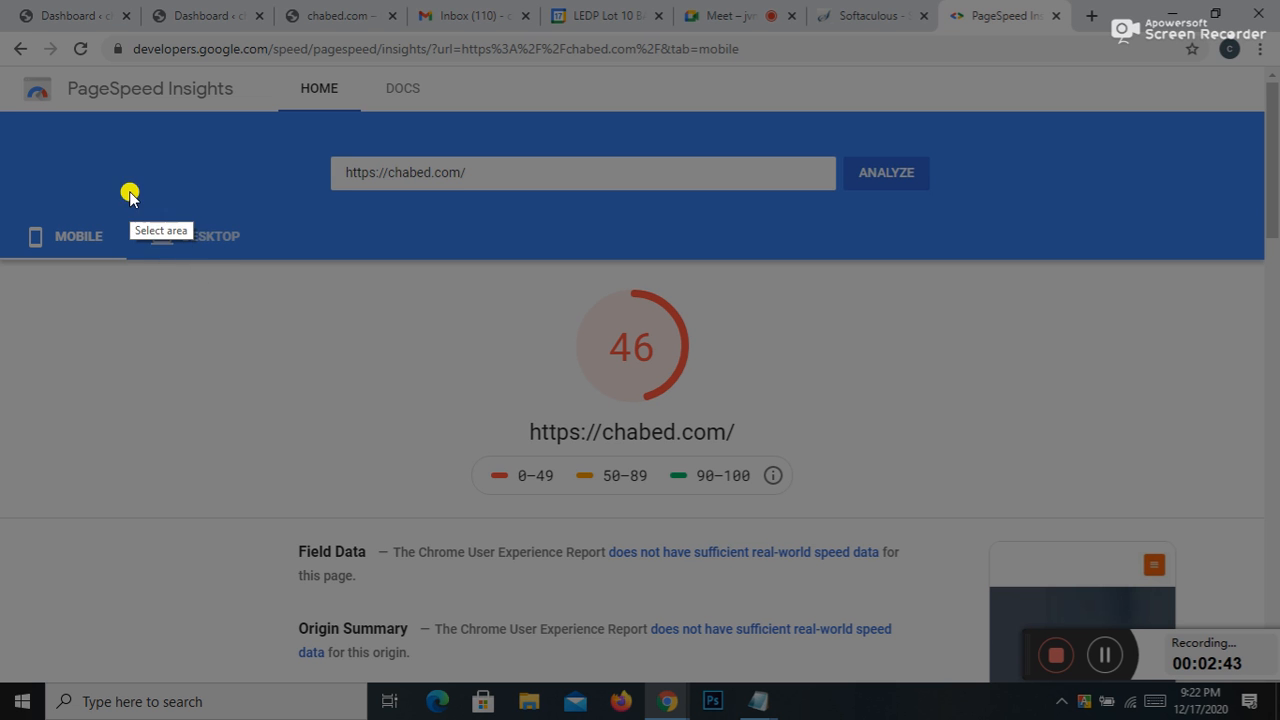
pyautogui.moveTo(12, 194); pyautogui.dragTo(877, 617)
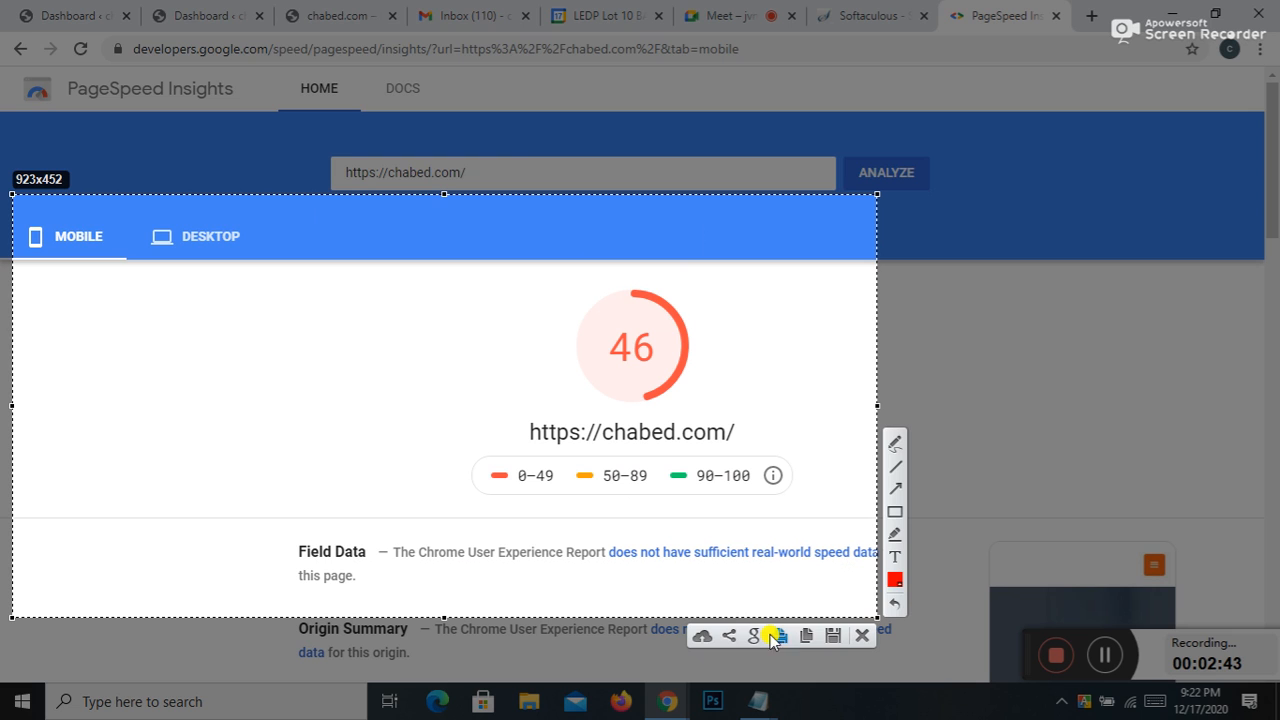
pyautogui.click(840, 633)
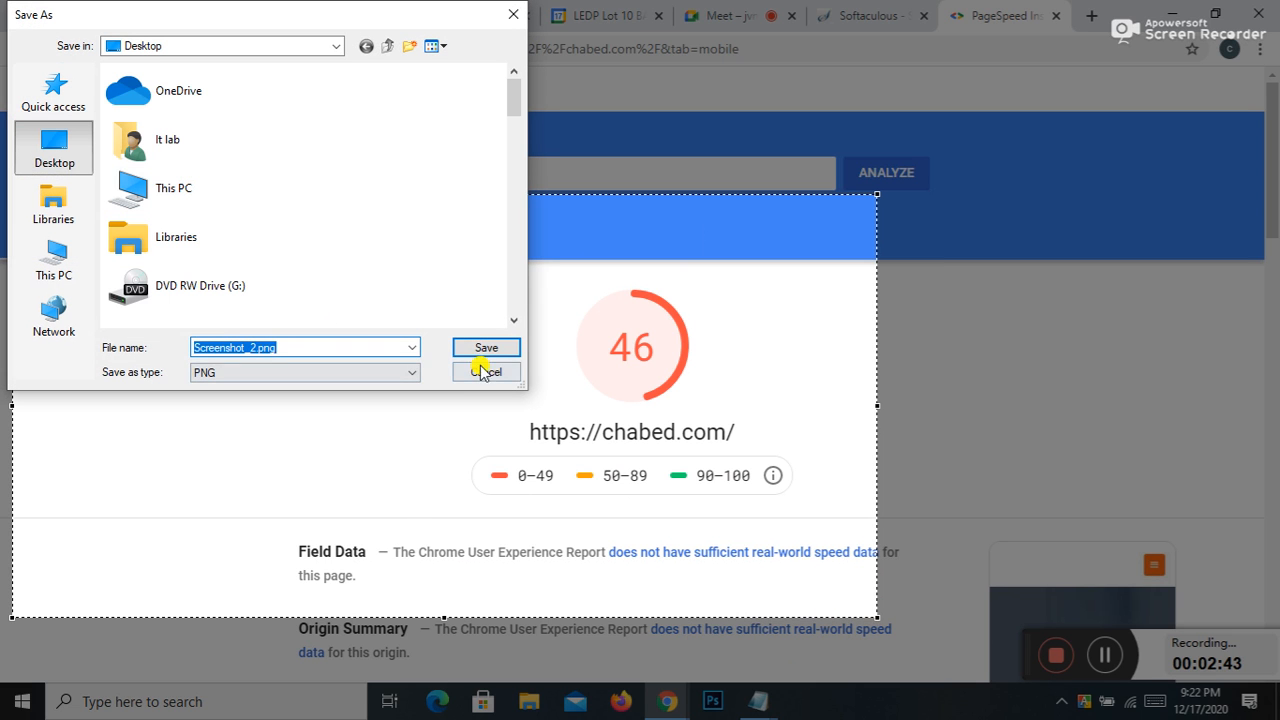
pyautogui.click(486, 348)
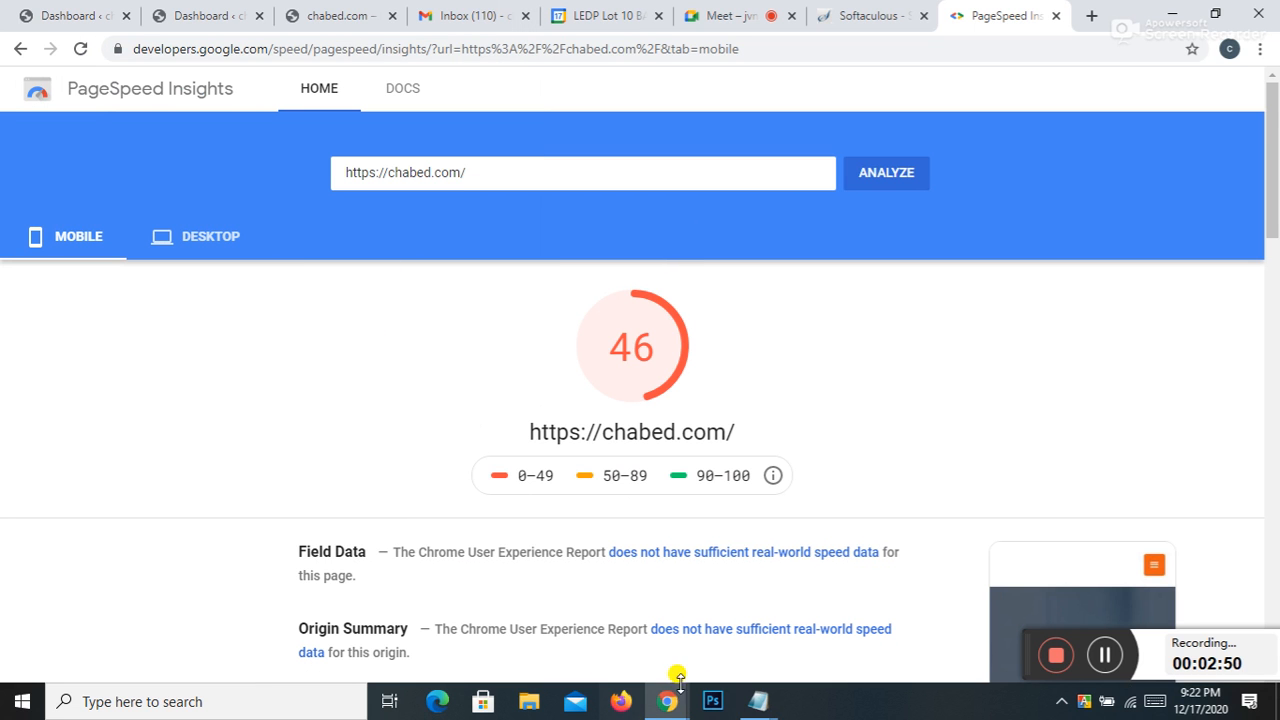
pyautogui.moveTo(758, 701)
pyautogui.click(909, 602)
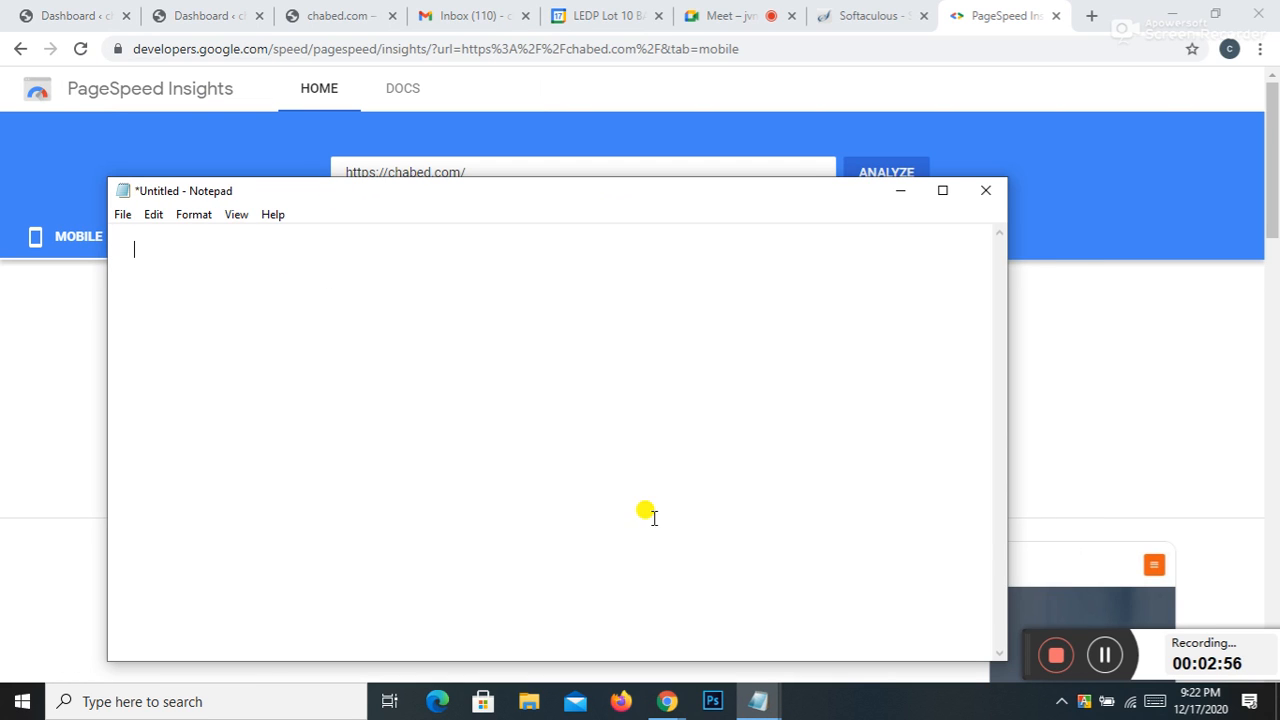
pyautogui.click(667, 702)
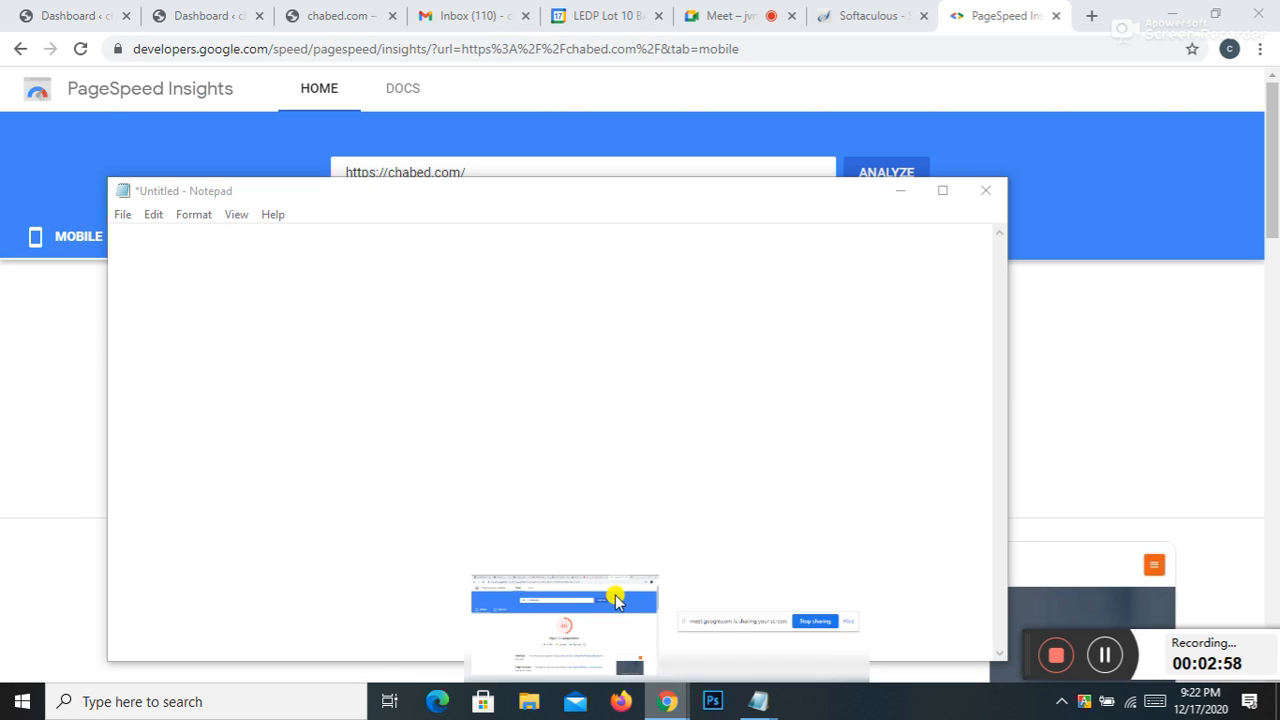
pyautogui.click(614, 590)
pyautogui.click(206, 15)
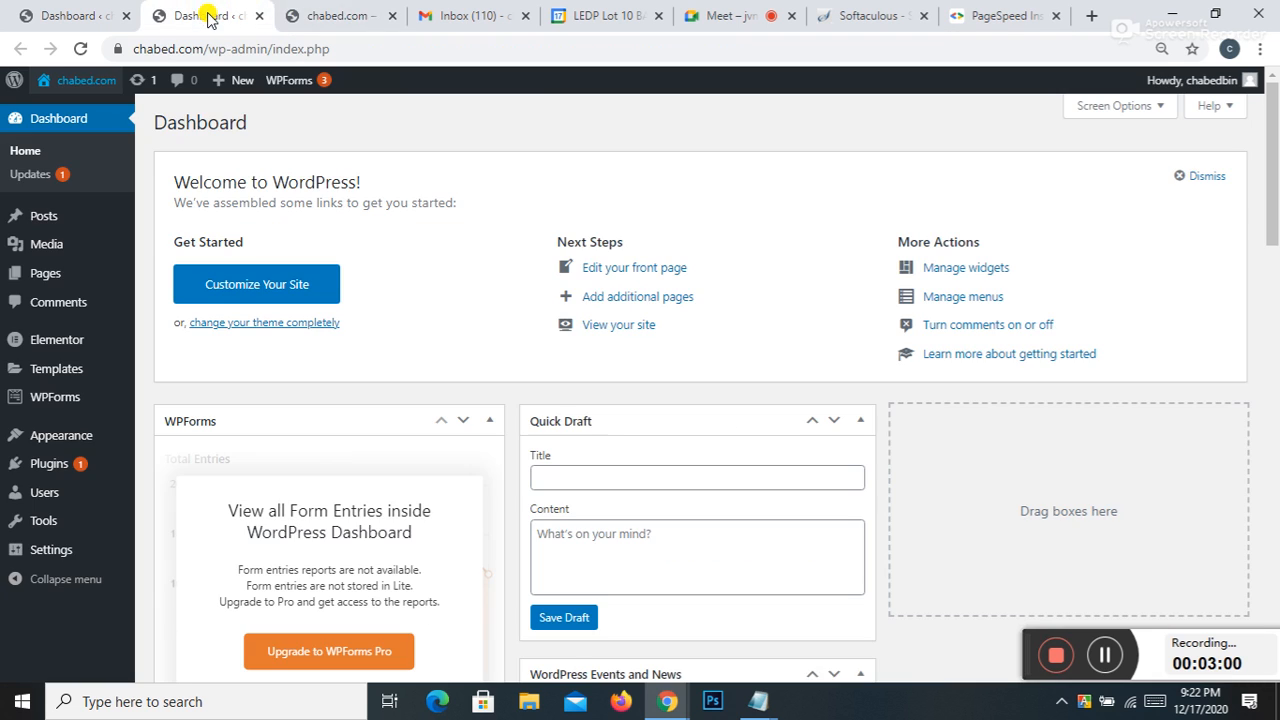
pyautogui.click(350, 6)
pyautogui.click(231, 24)
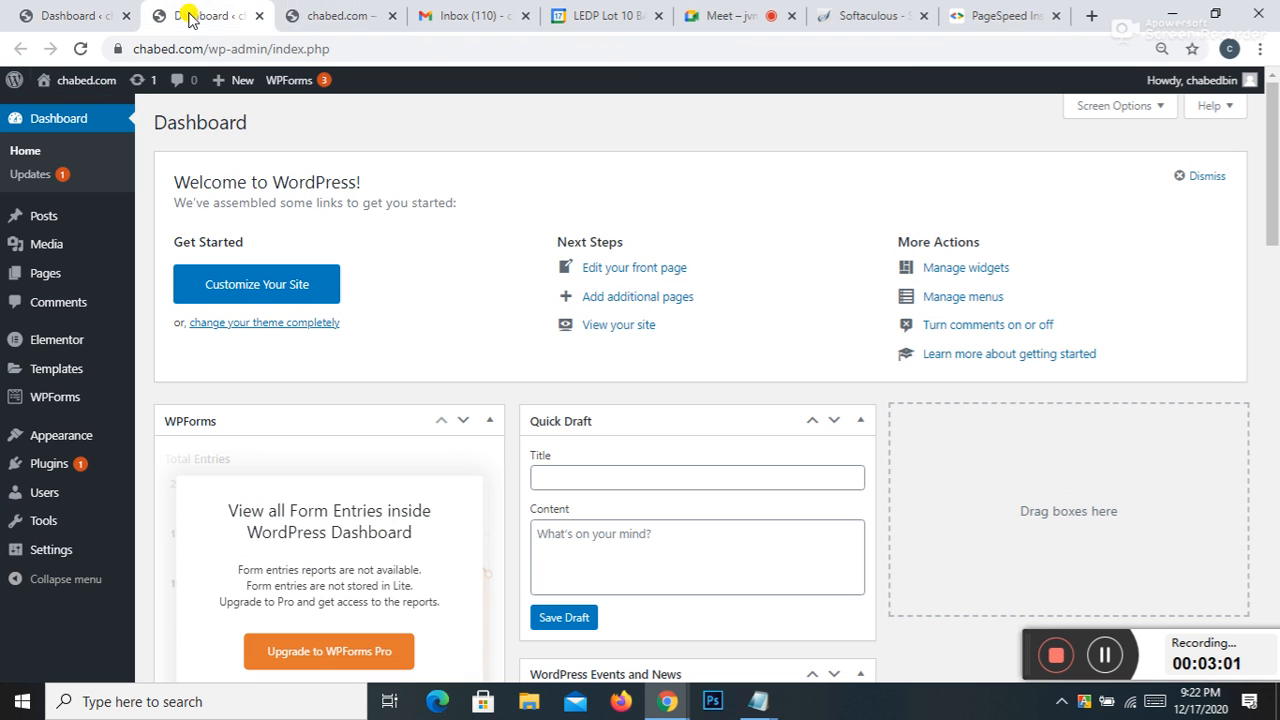
pyautogui.click(80, 15)
pyautogui.click(190, 15)
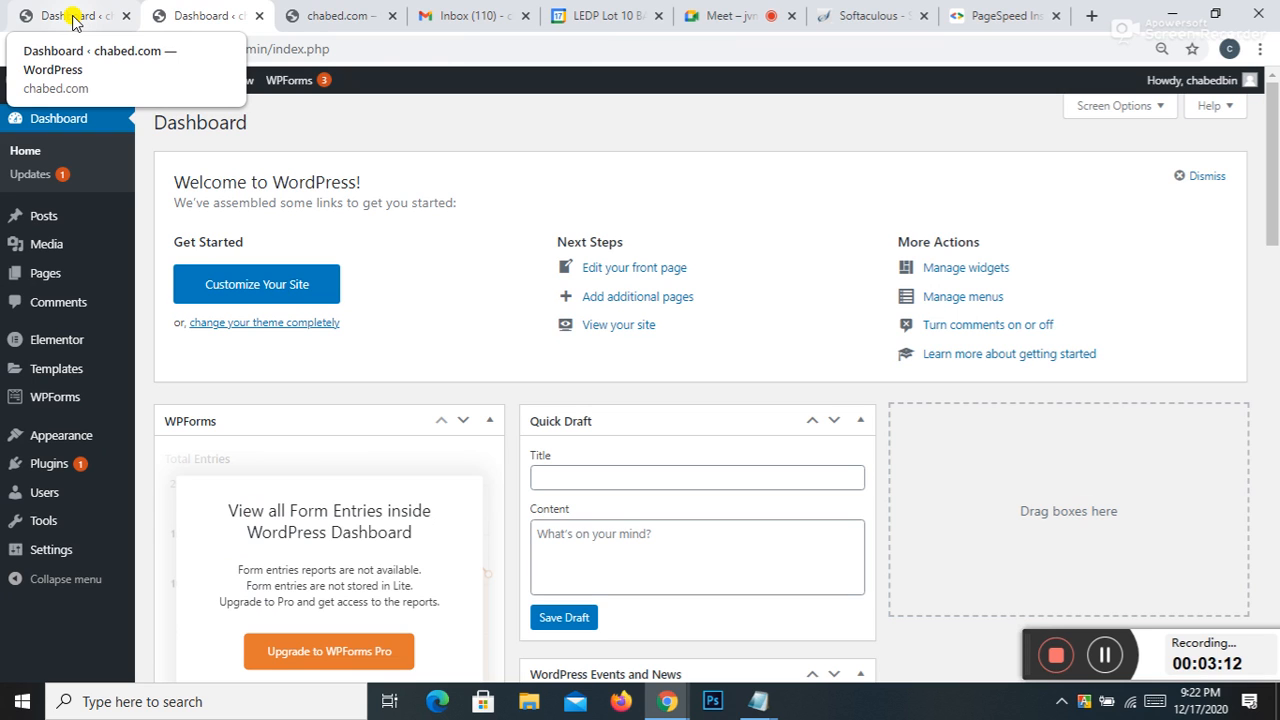
pyautogui.click(690, 8)
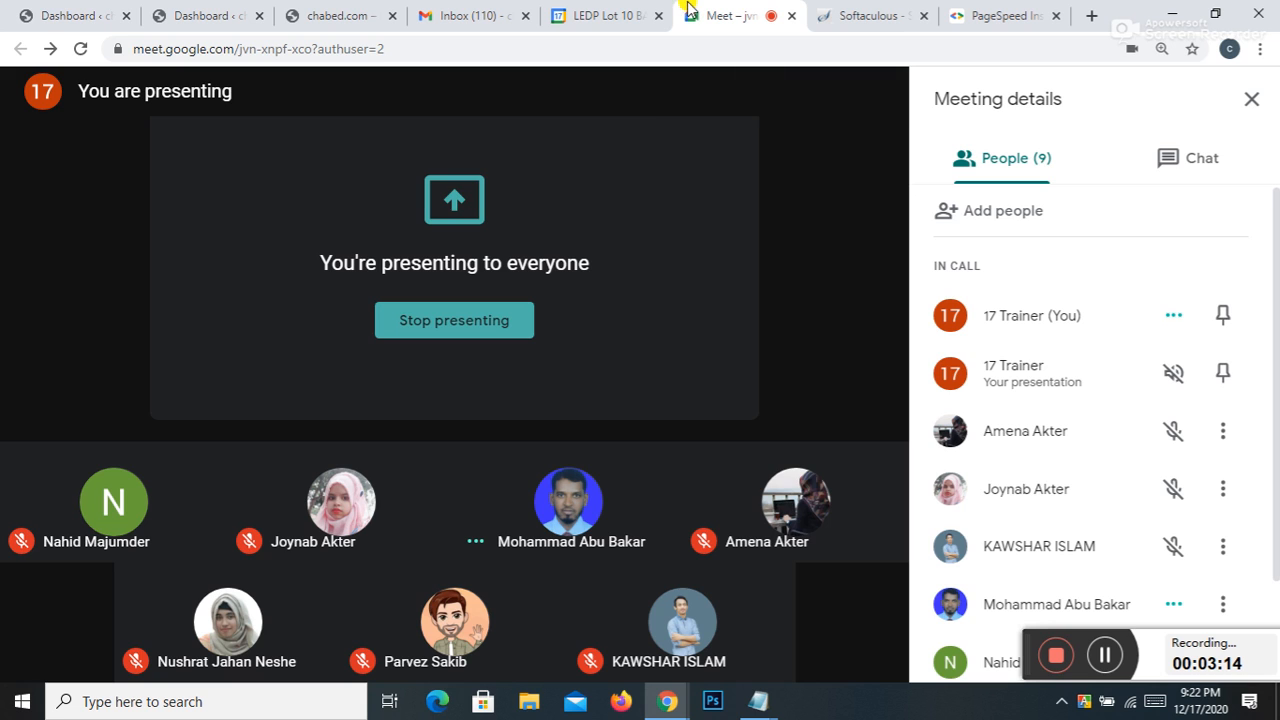
# Step: Return to the chabed.com WordPress dashboard and open its list of installed plugins
pyautogui.click(55, 14)
pyautogui.scroll(-3, 200, 371)
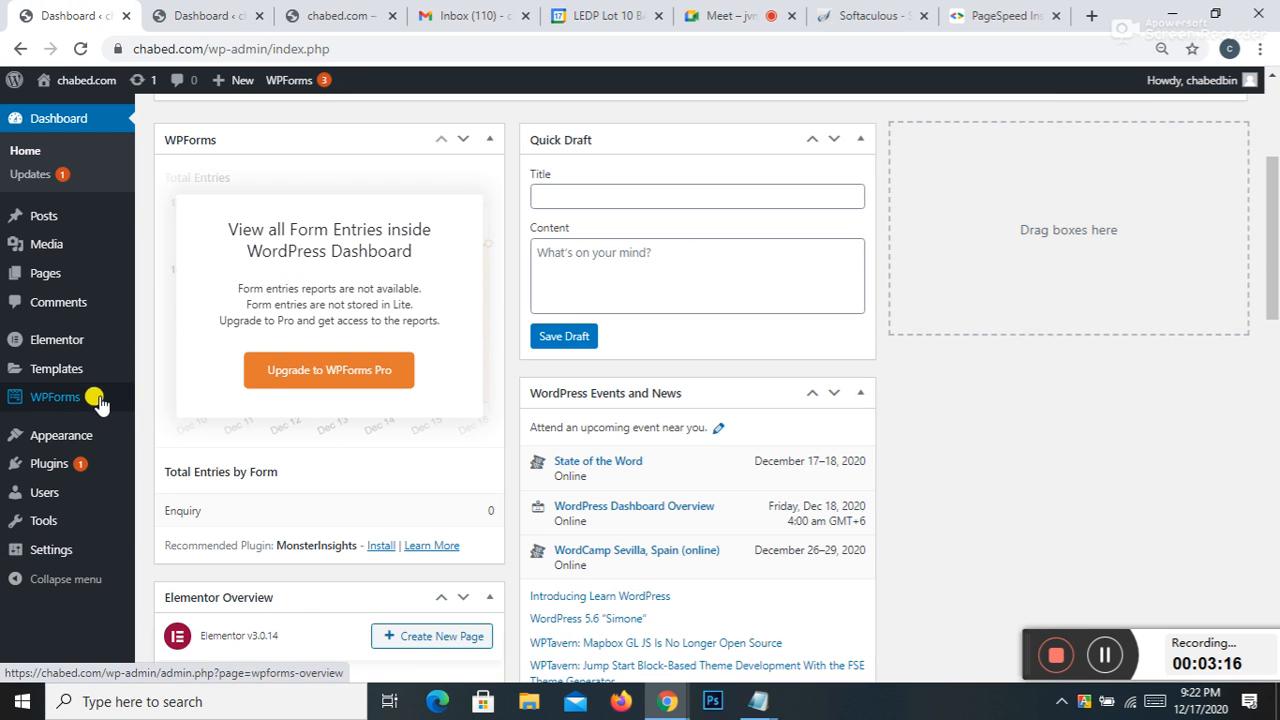
pyautogui.scroll(3, 290, 322)
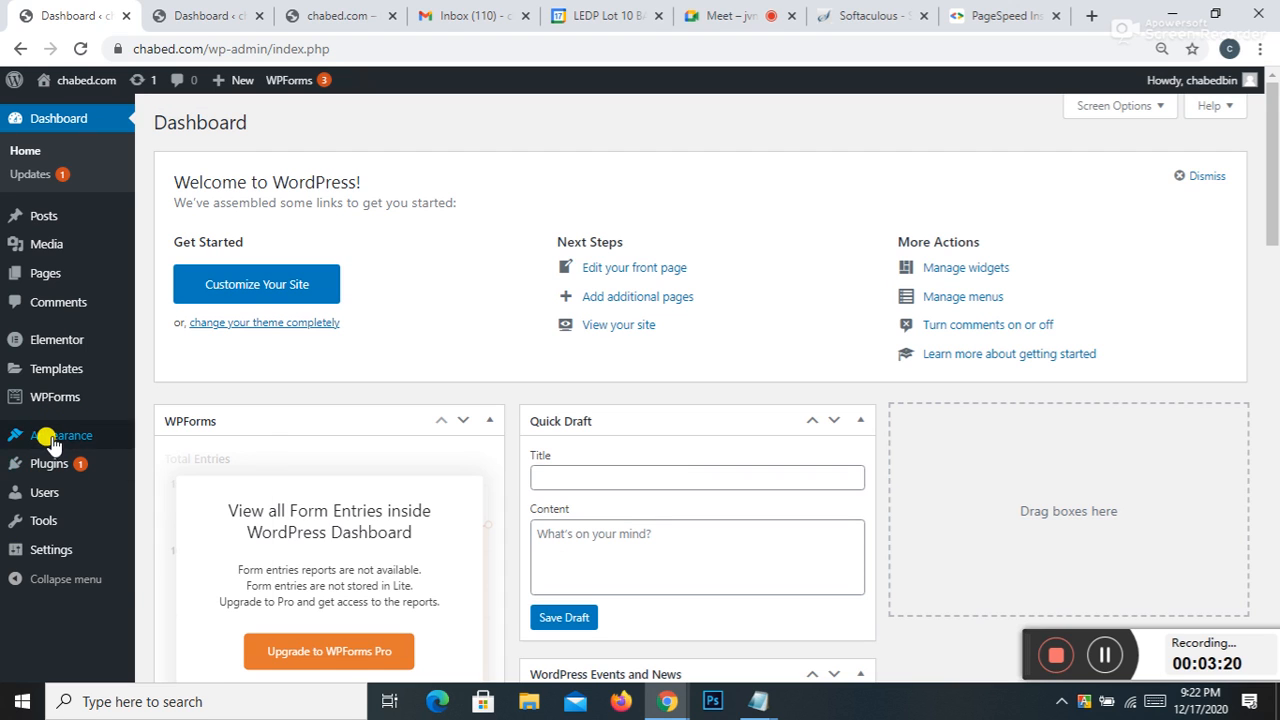
pyautogui.moveTo(91, 463)
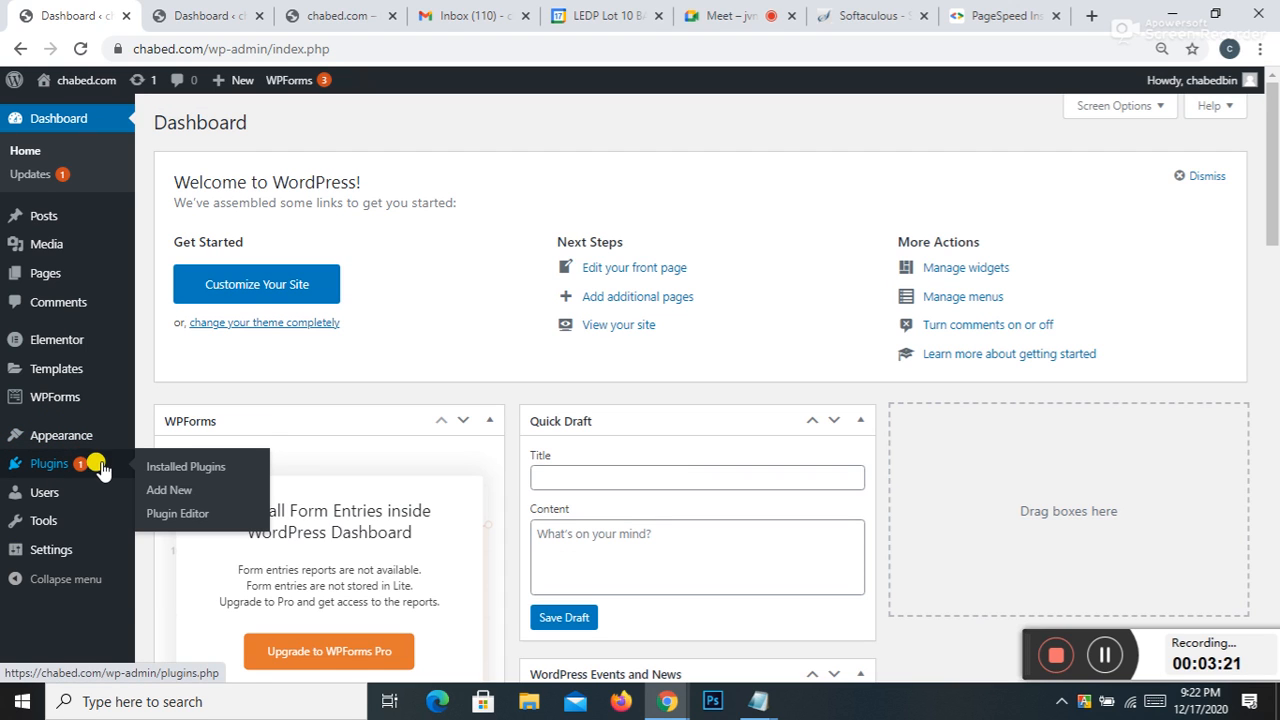
pyautogui.click(181, 468)
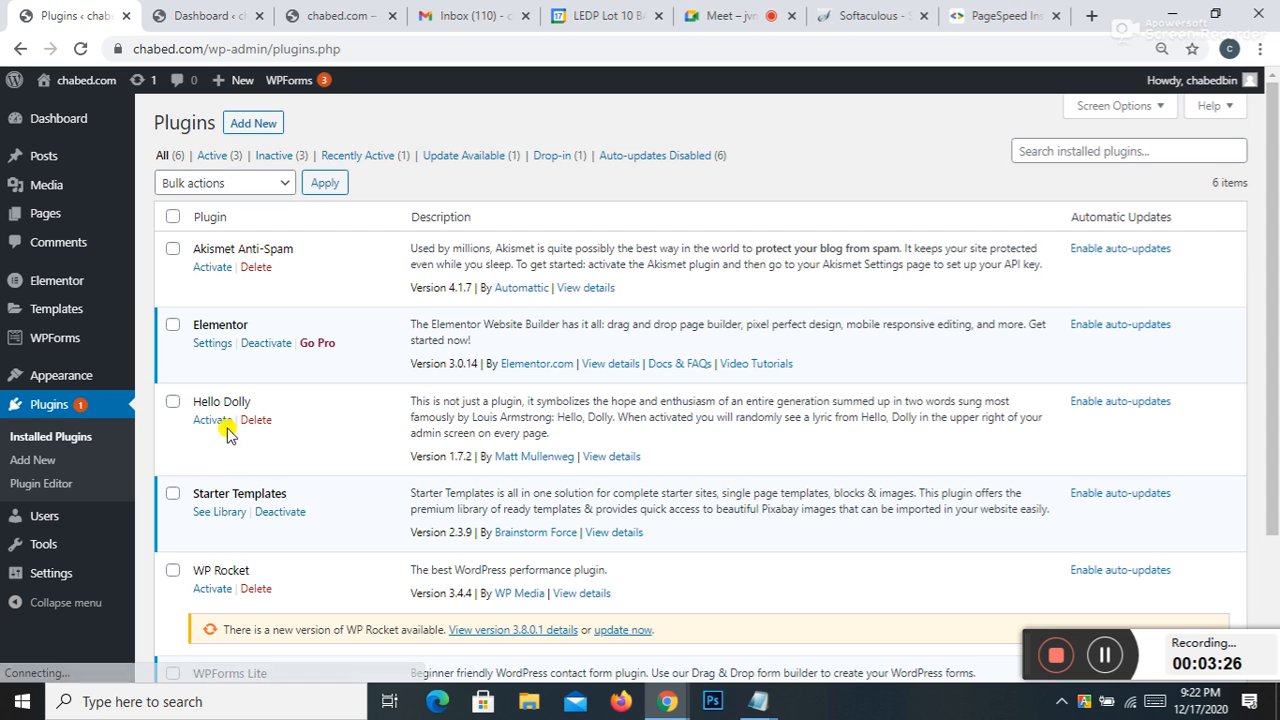
# Step: Check the page for adding plugins, return to the installed plugins, and activate WP Rocket
pyautogui.click(257, 125)
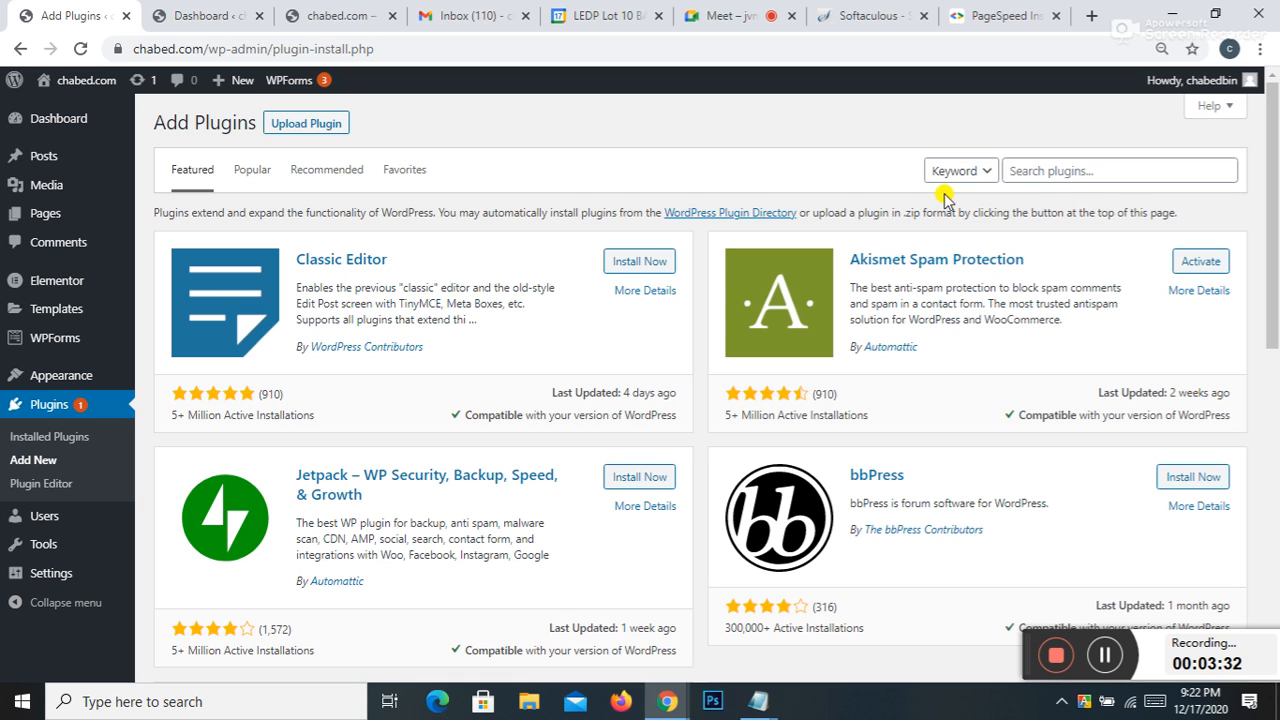
pyautogui.click(55, 403)
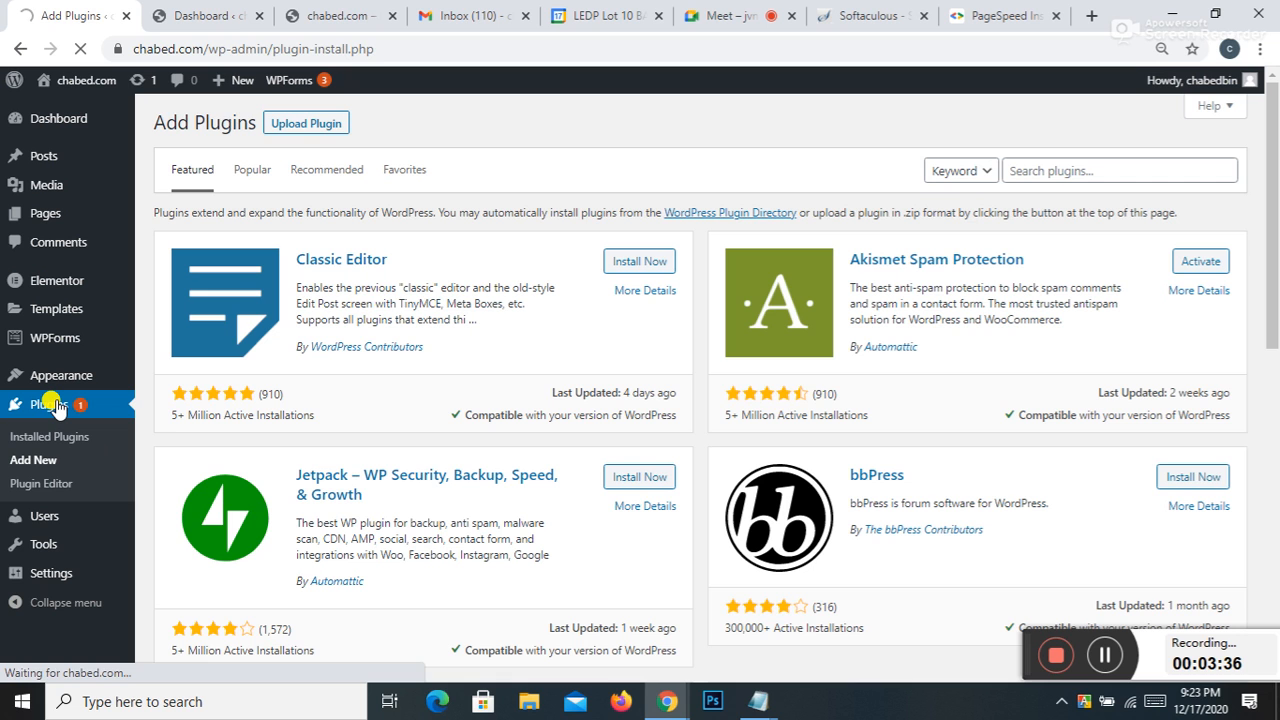
pyautogui.scroll(-2, 323, 300)
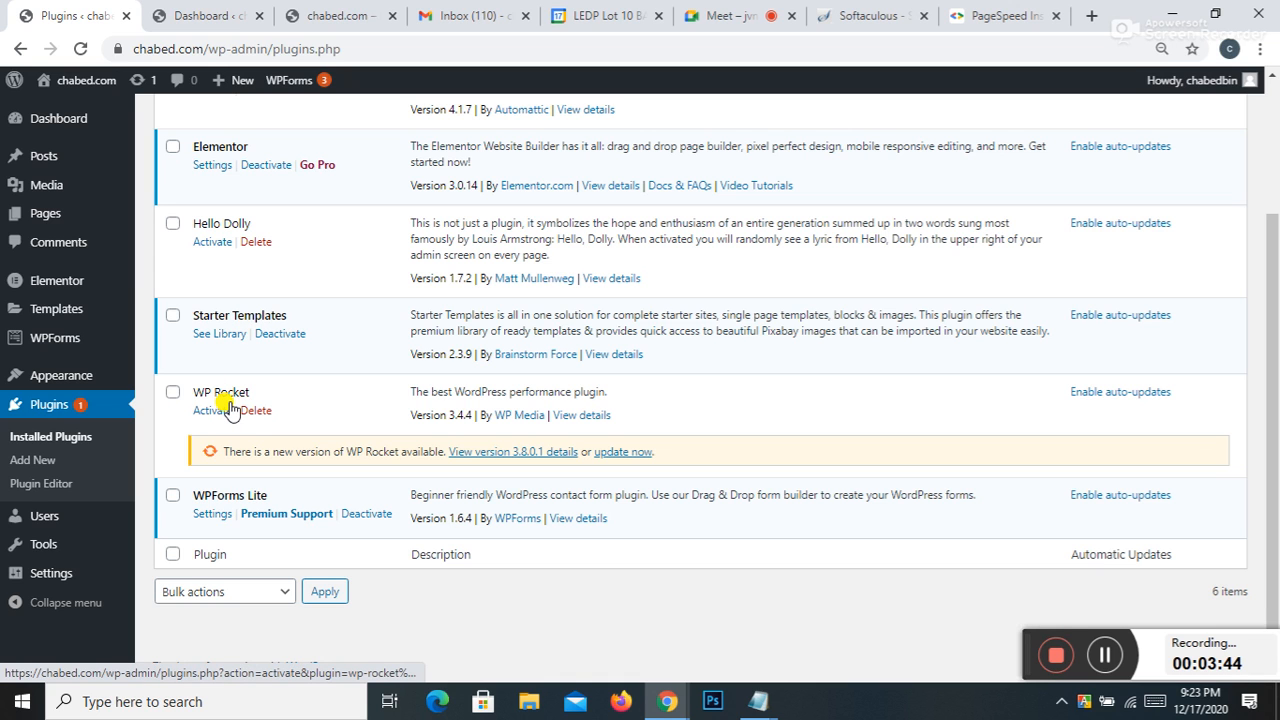
pyautogui.scroll(1, 347, 290)
pyautogui.scroll(-1, 347, 290)
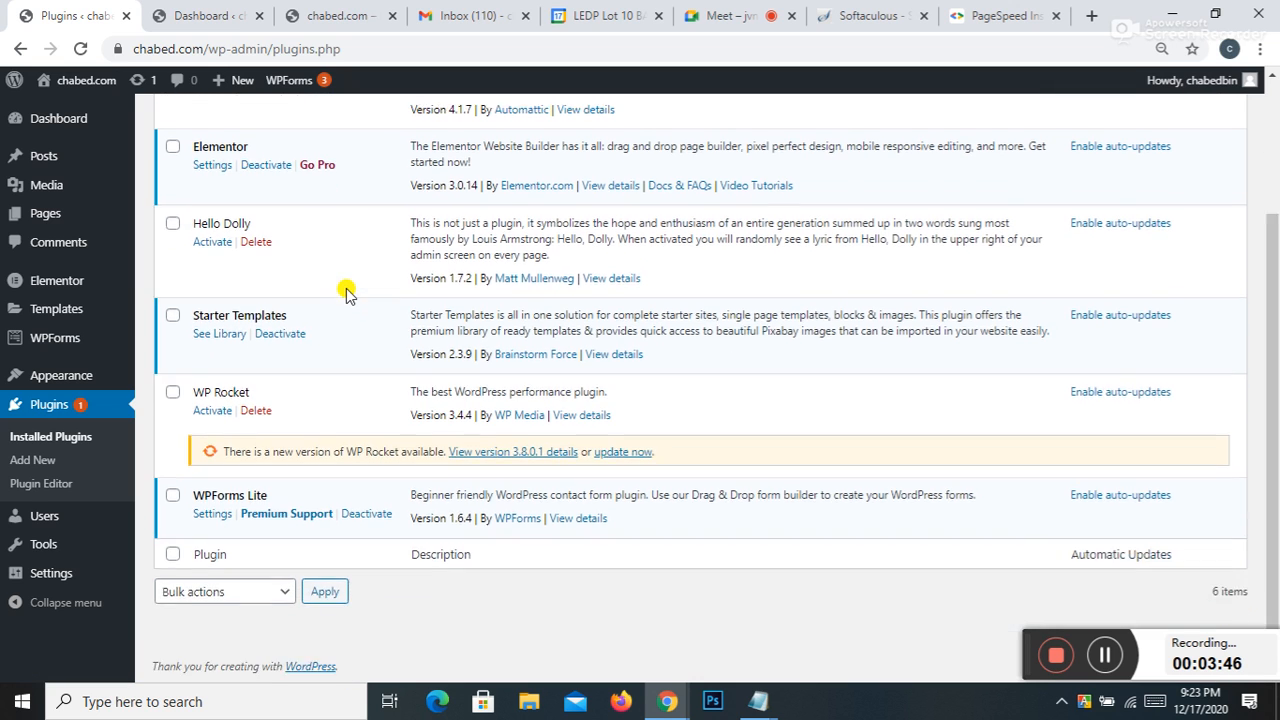
pyautogui.click(212, 414)
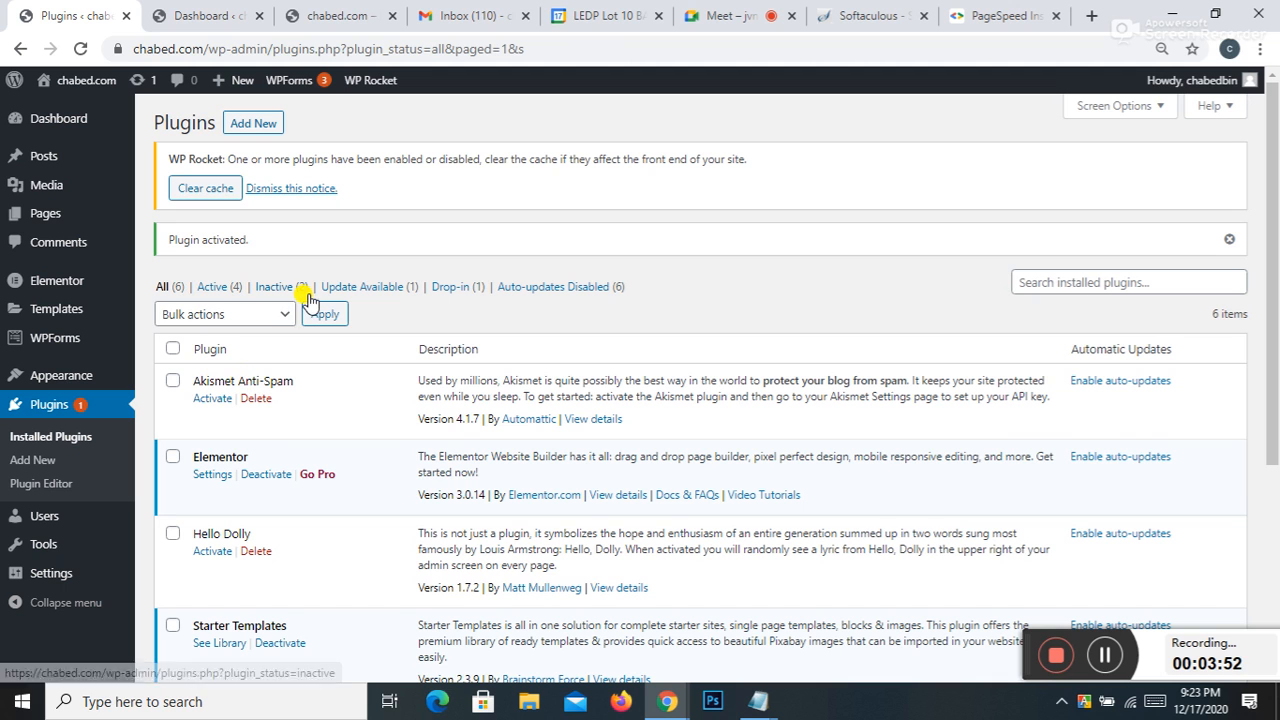
# Step: Open the settings of the WP Rocket plugin from the installed plugins list
pyautogui.scroll(-3, 423, 249)
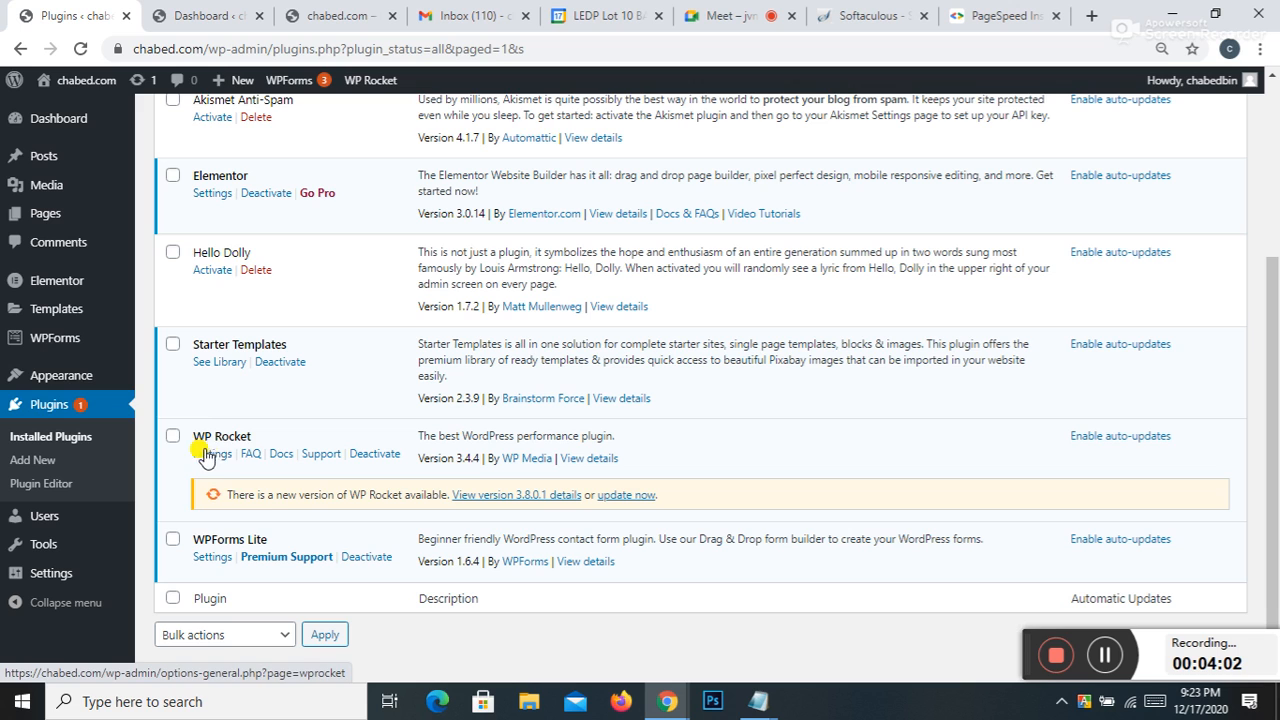
pyautogui.moveTo(52, 377)
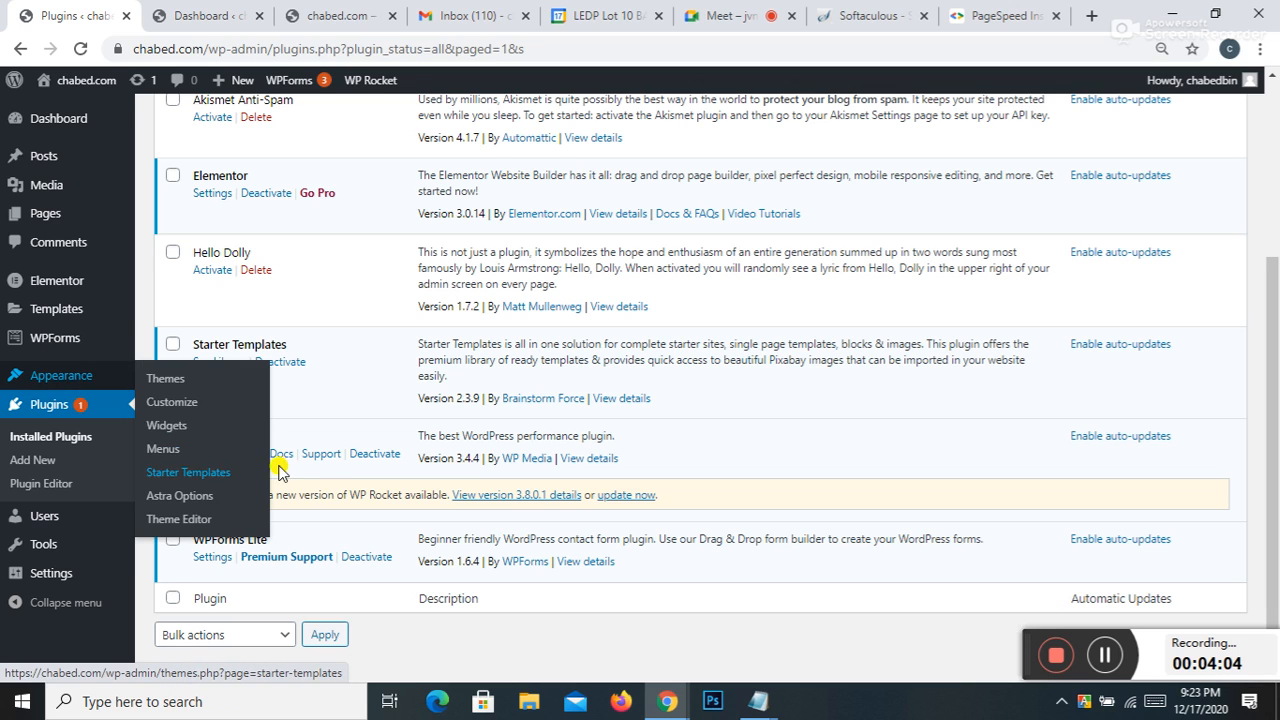
pyautogui.click(213, 456)
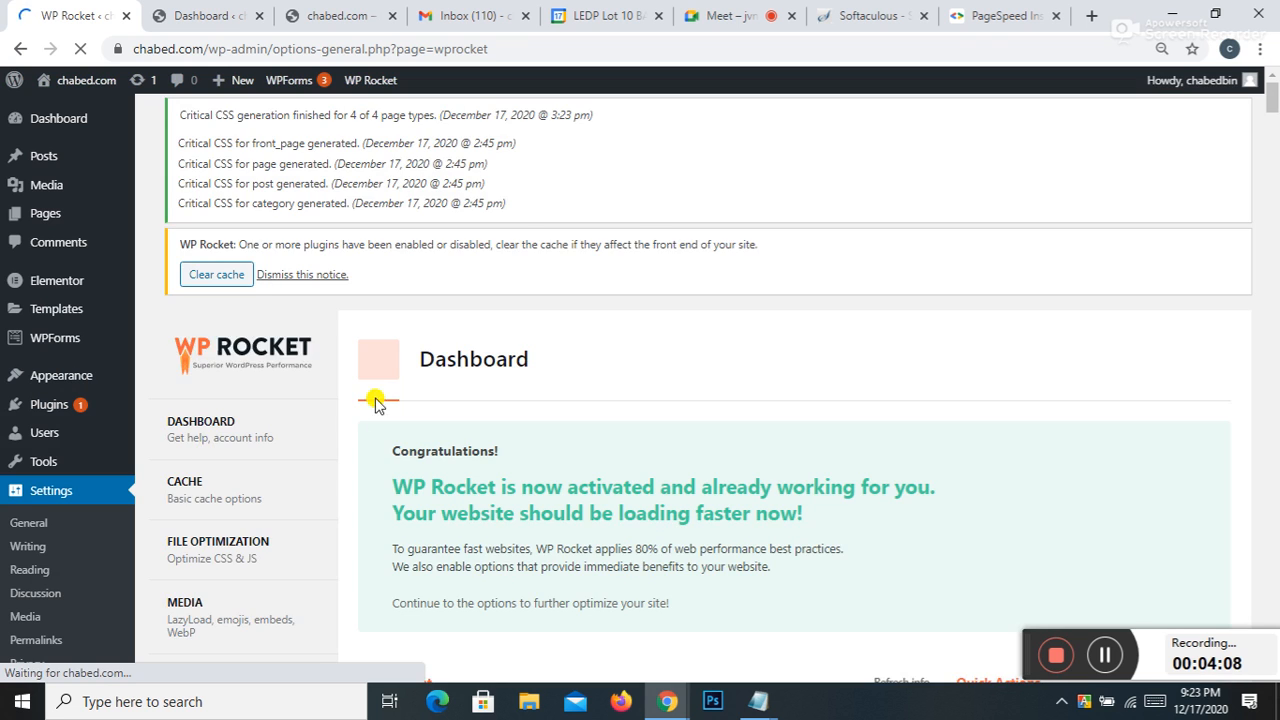
# Step: Look through the WP Rocket dashboard, from the account and status sections to the frequently asked questions
pyautogui.scroll(-3, 420, 350)
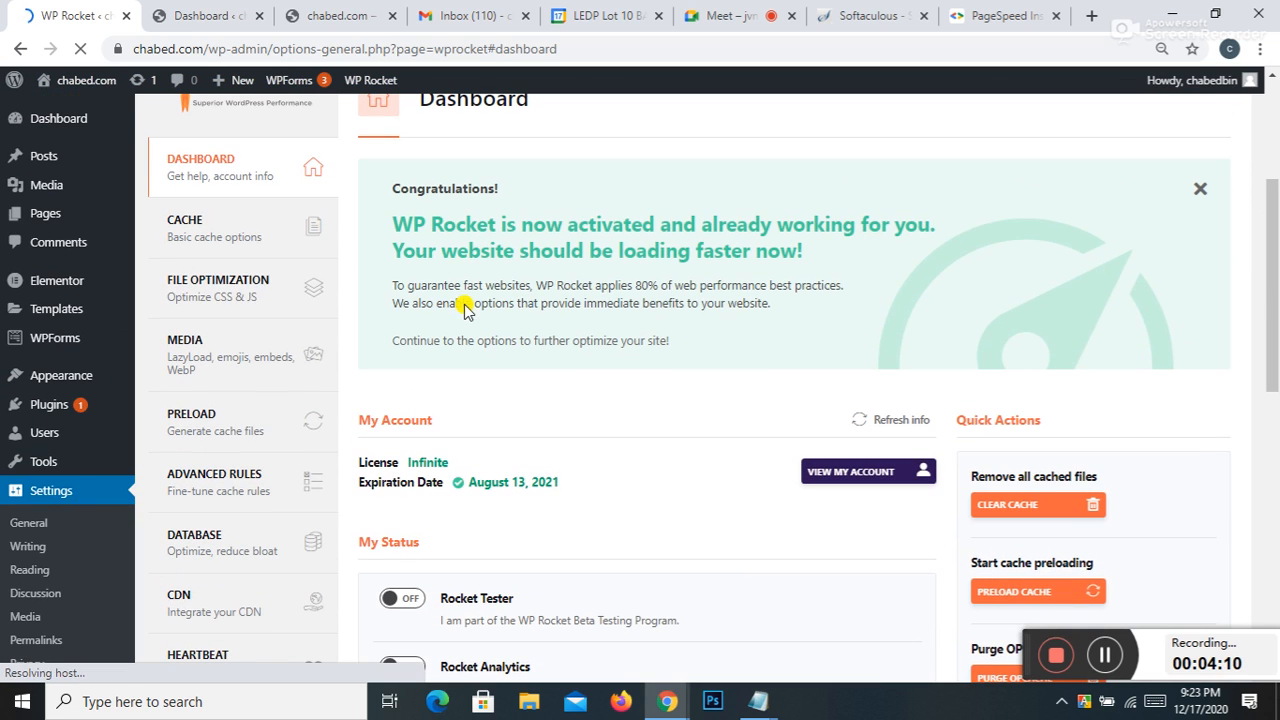
pyautogui.scroll(-4, 378, 303)
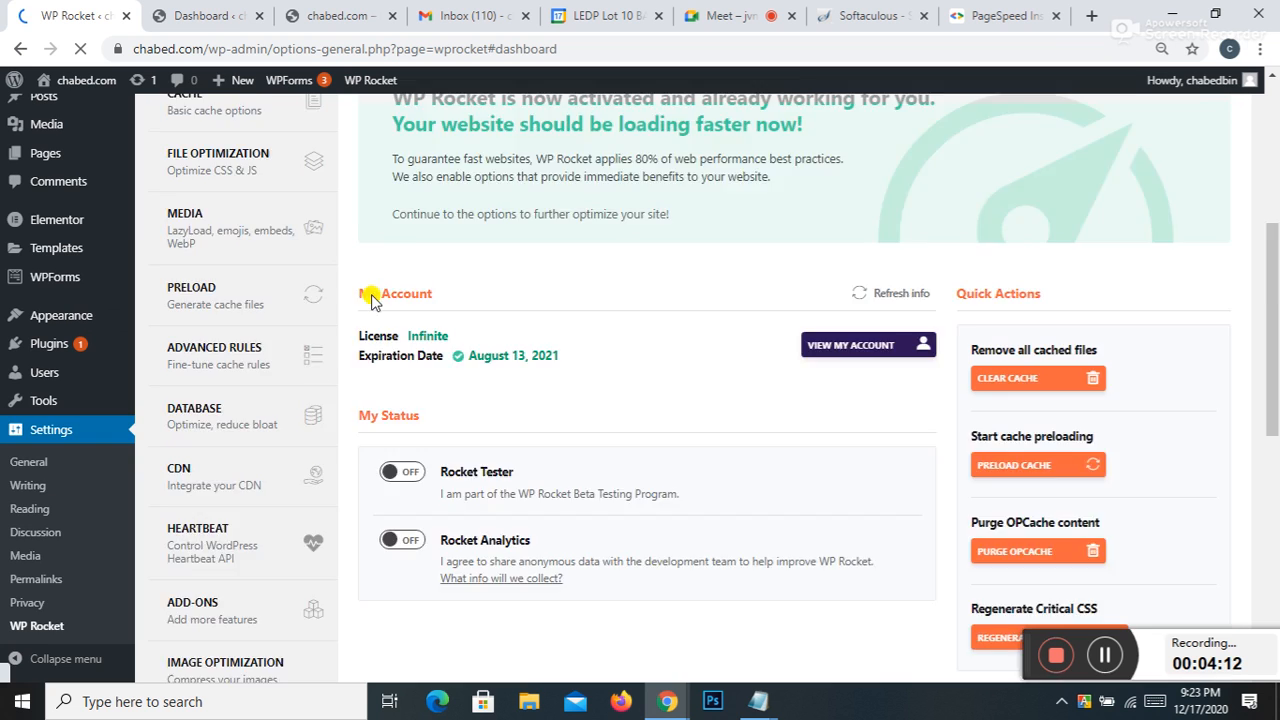
pyautogui.scroll(5, 481, 364)
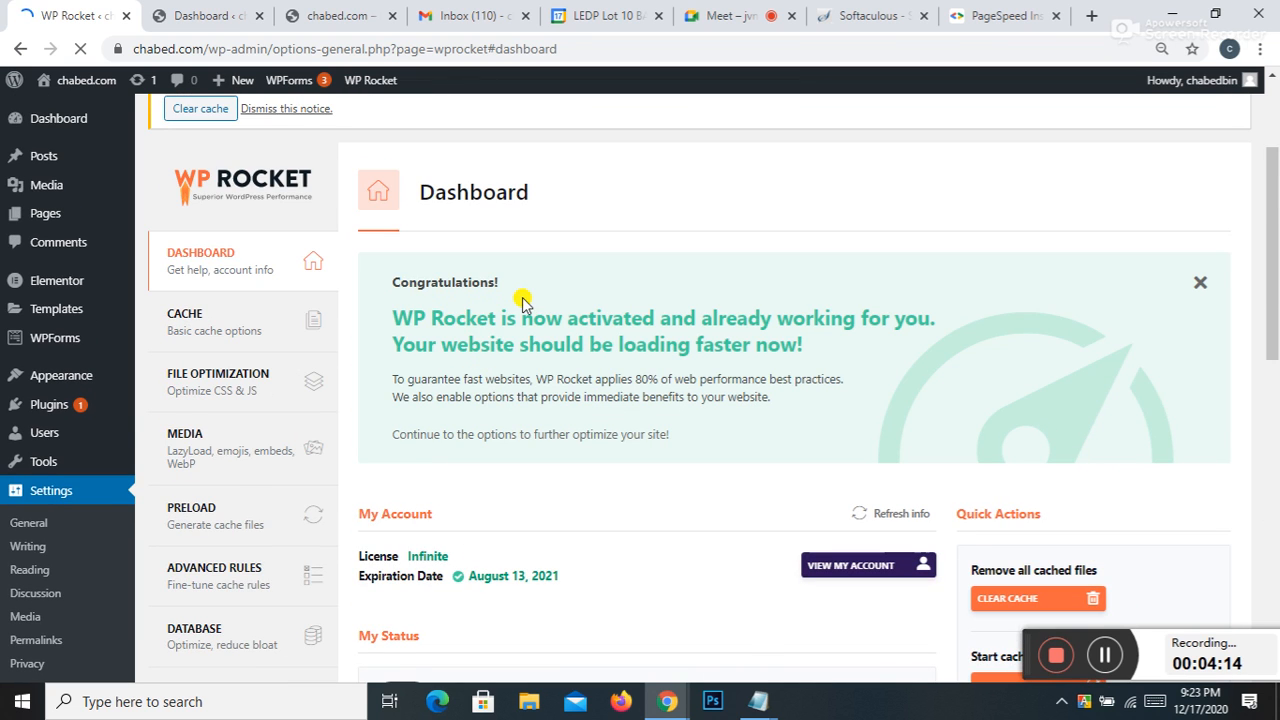
pyautogui.scroll(-2, 523, 297)
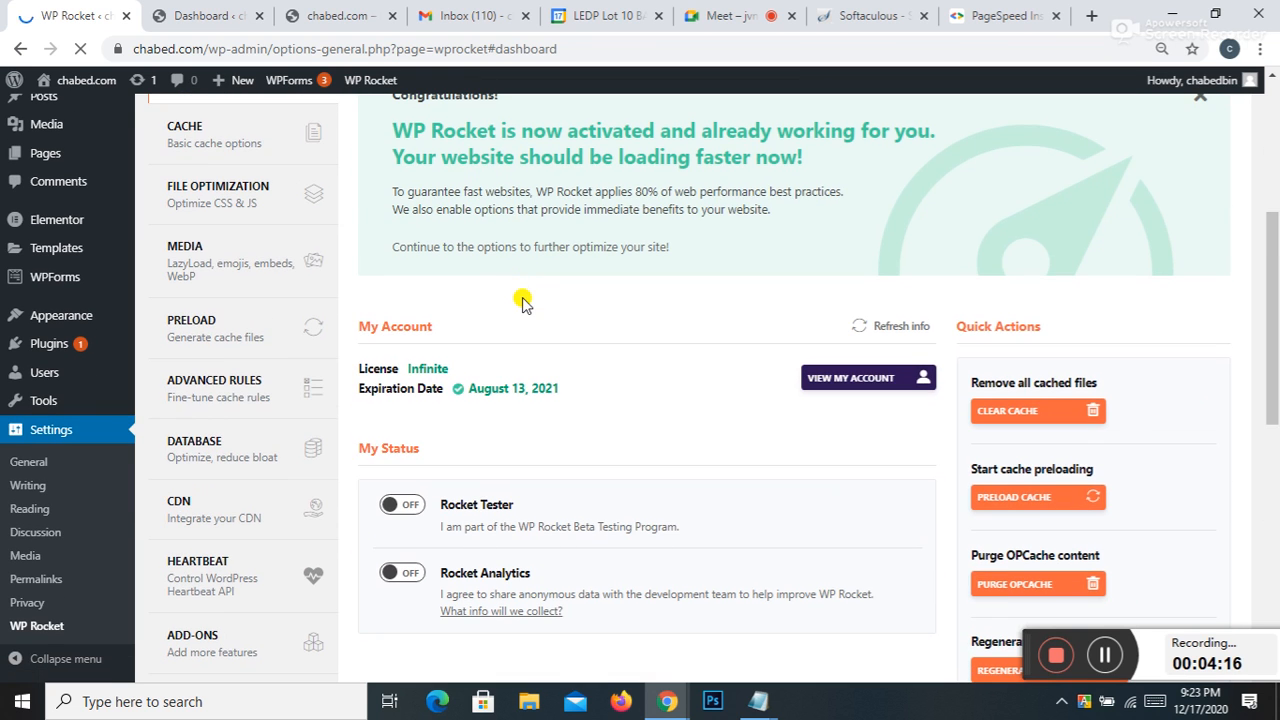
pyautogui.scroll(-4, 523, 302)
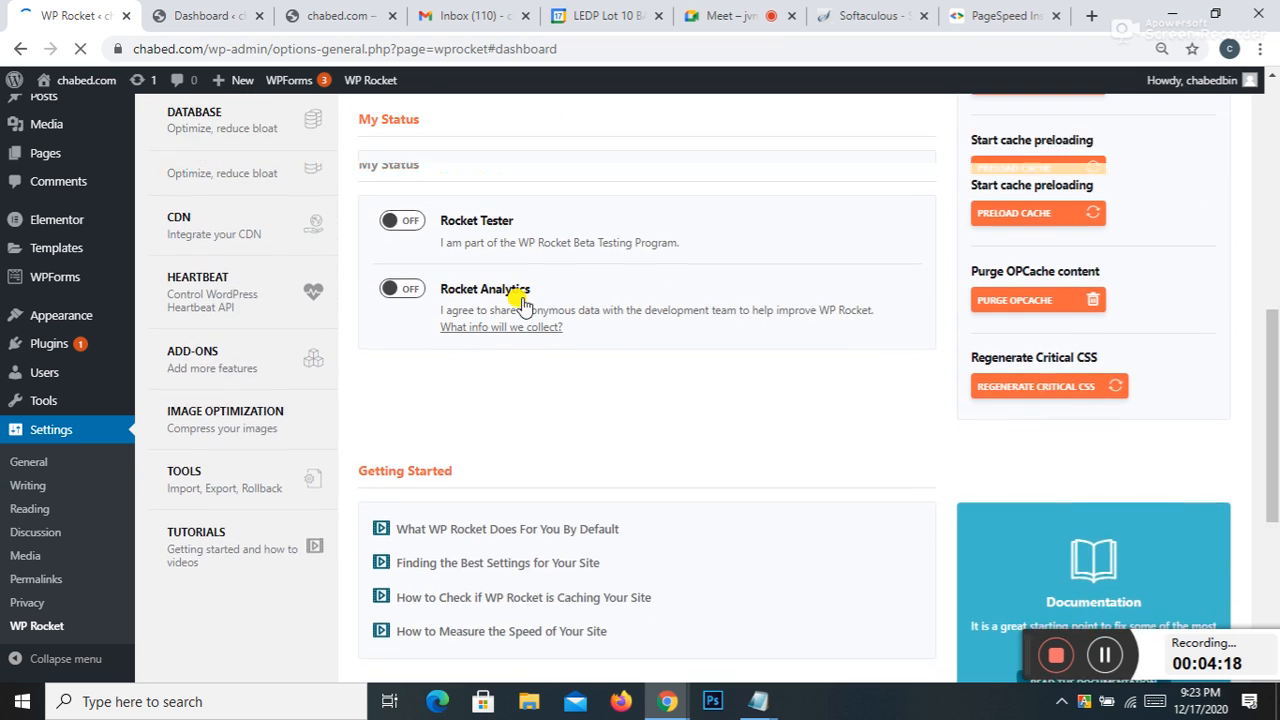
pyautogui.scroll(-3, 523, 302)
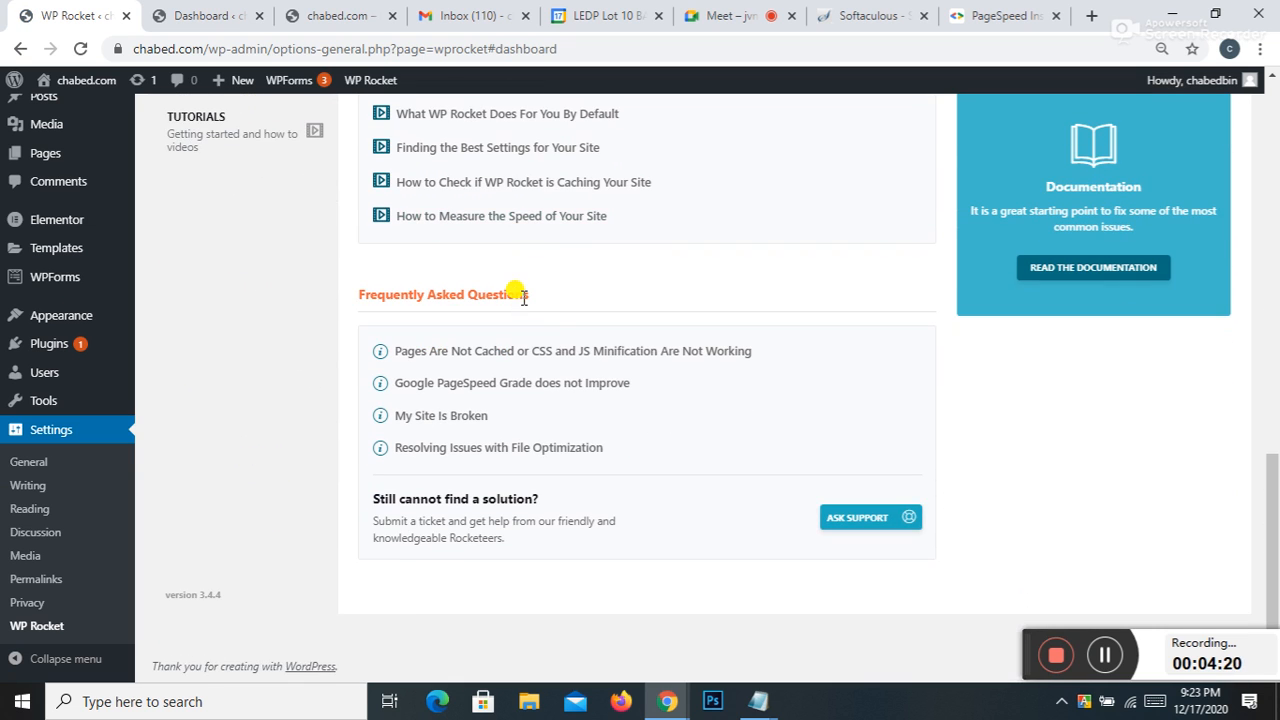
# Step: Open WP Rocket's Cache settings and look over the mobile cache, user cache and cache lifespan options
pyautogui.scroll(6, 560, 338)
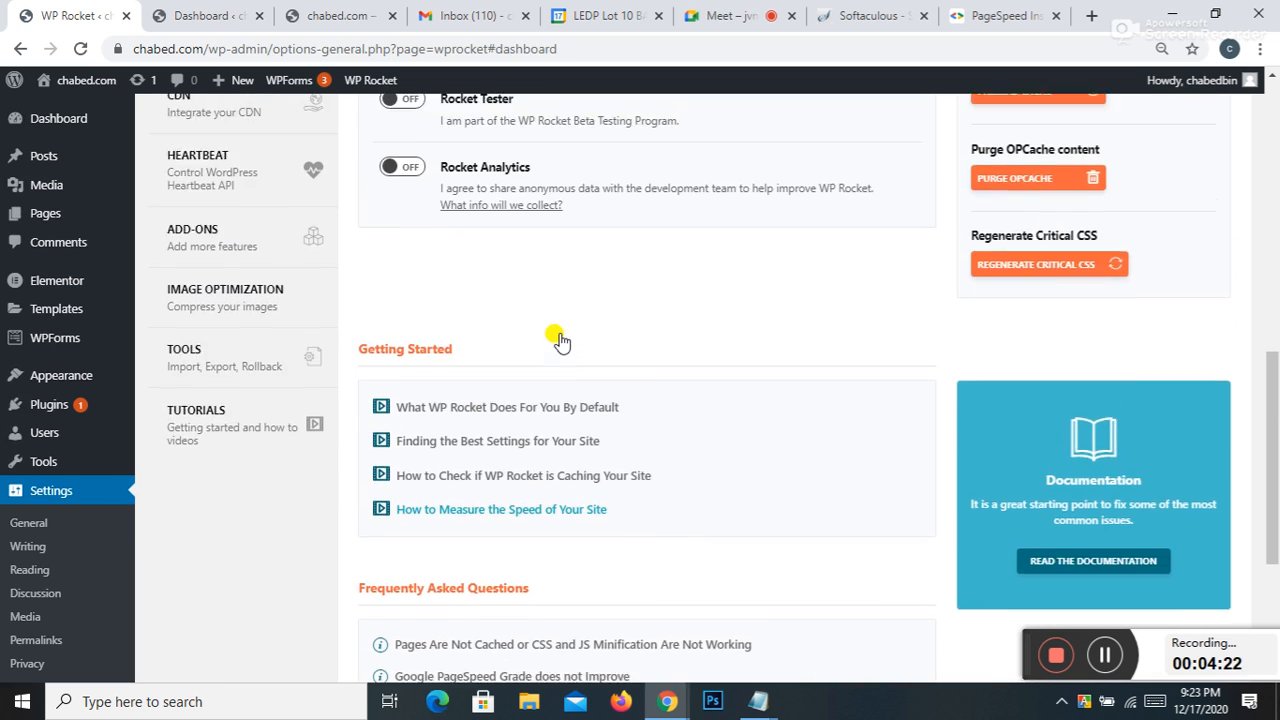
pyautogui.scroll(2, 560, 338)
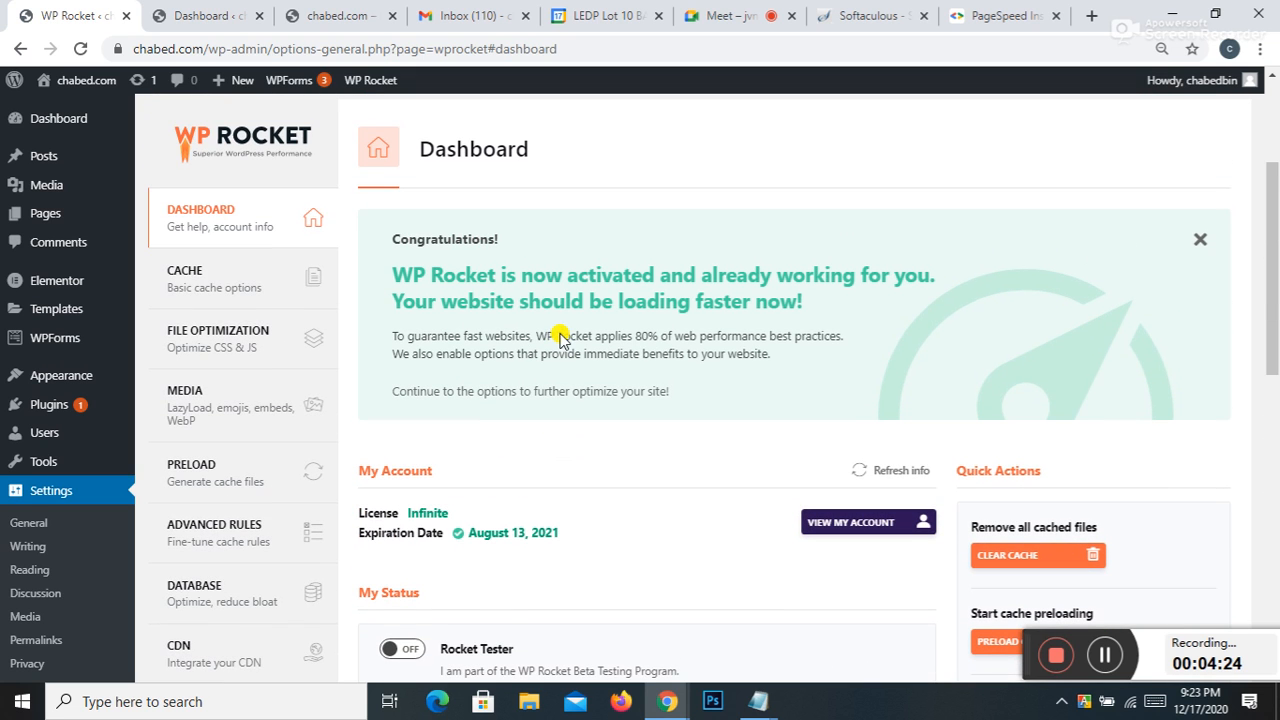
pyautogui.click(218, 268)
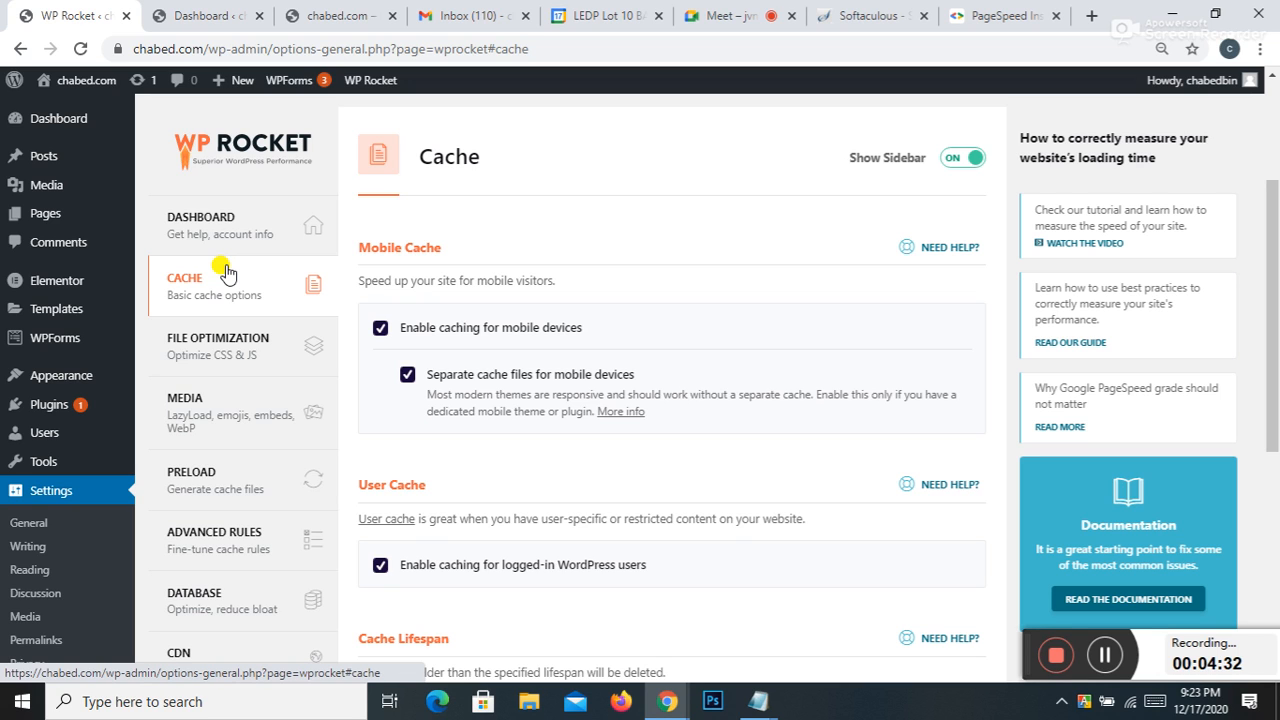
pyautogui.scroll(-5, 435, 335)
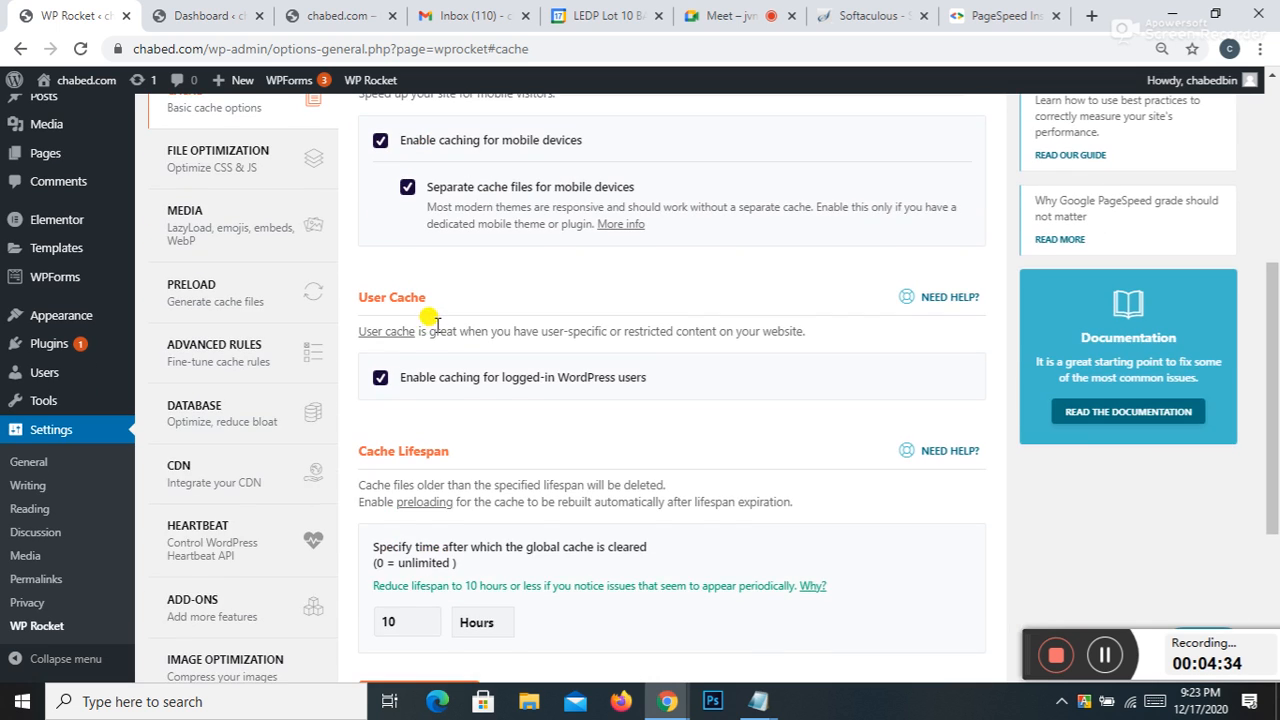
pyautogui.scroll(5, 440, 335)
# Step: Turn off caching for mobile devices and caching for logged-in WordPress users in the Cache settings
pyautogui.click(381, 422)
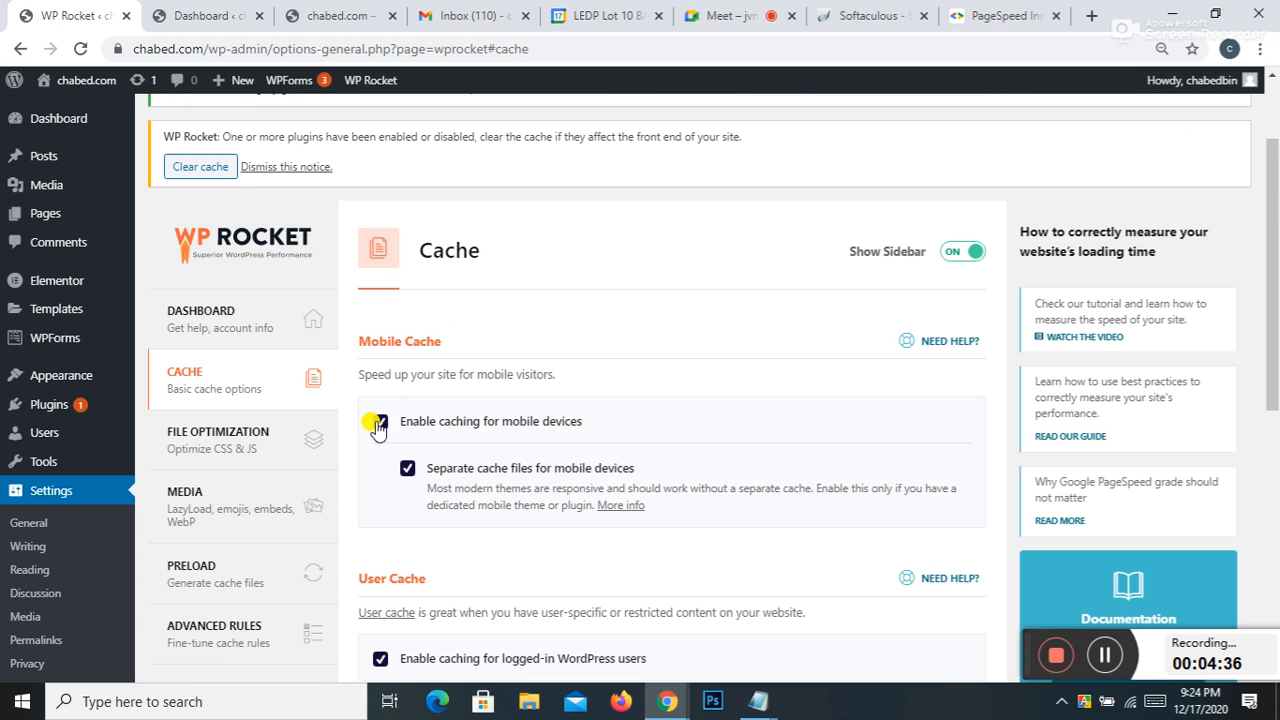
pyautogui.scroll(-1, 371, 491)
pyautogui.click(380, 480)
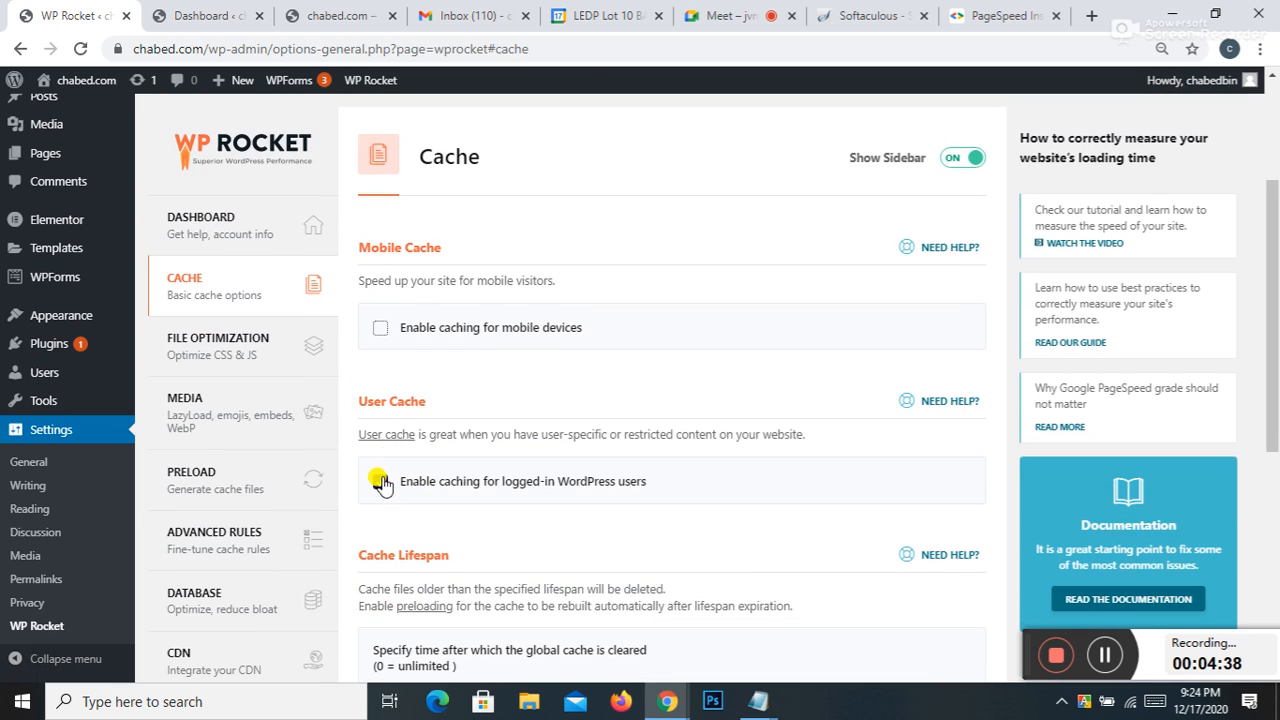
pyautogui.scroll(-1, 456, 400)
pyautogui.scroll(-5, 456, 400)
pyautogui.scroll(5, 414, 386)
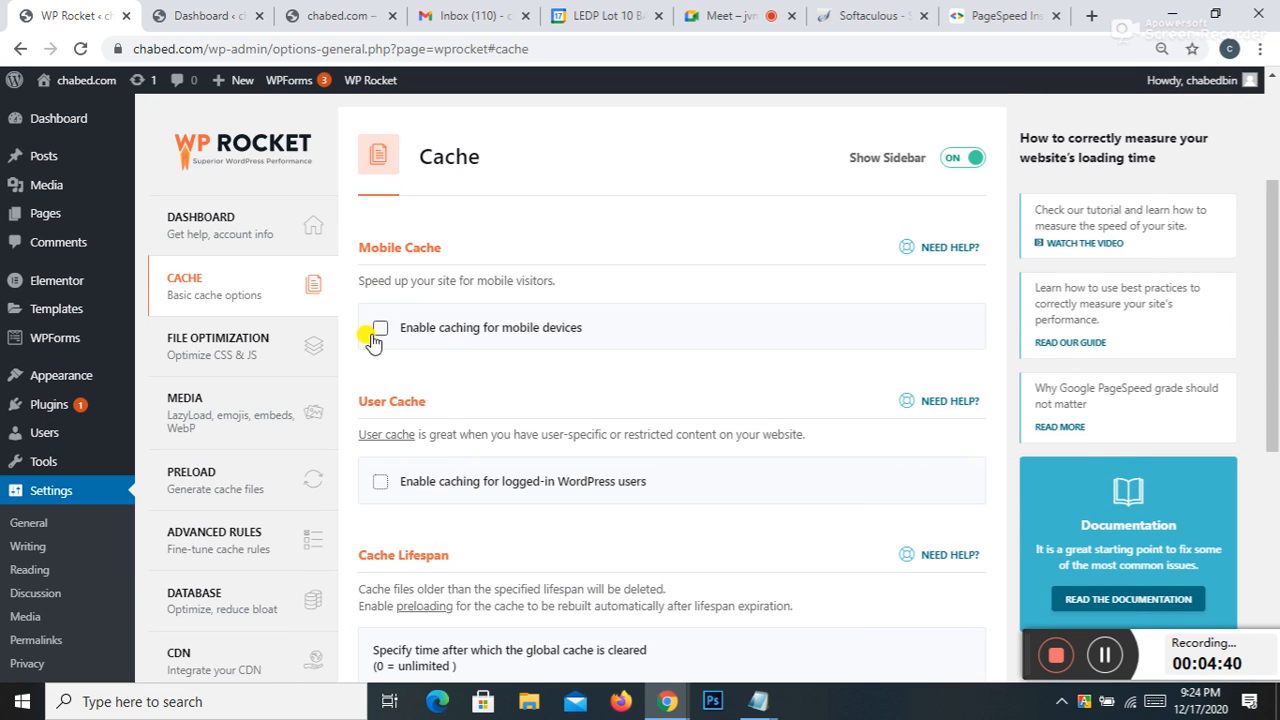
# Step: Enable caching for mobile devices and for logged-in WordPress users, and save the Cache settings
pyautogui.click(379, 330)
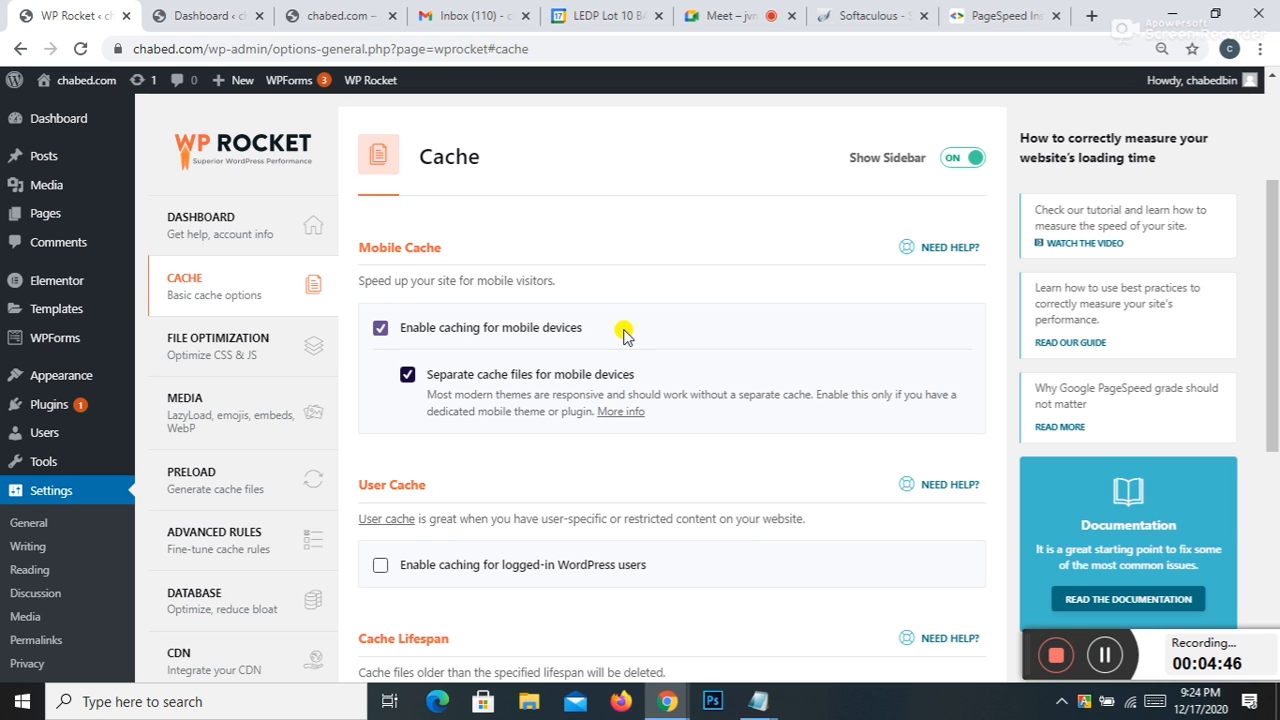
pyautogui.scroll(-1, 623, 333)
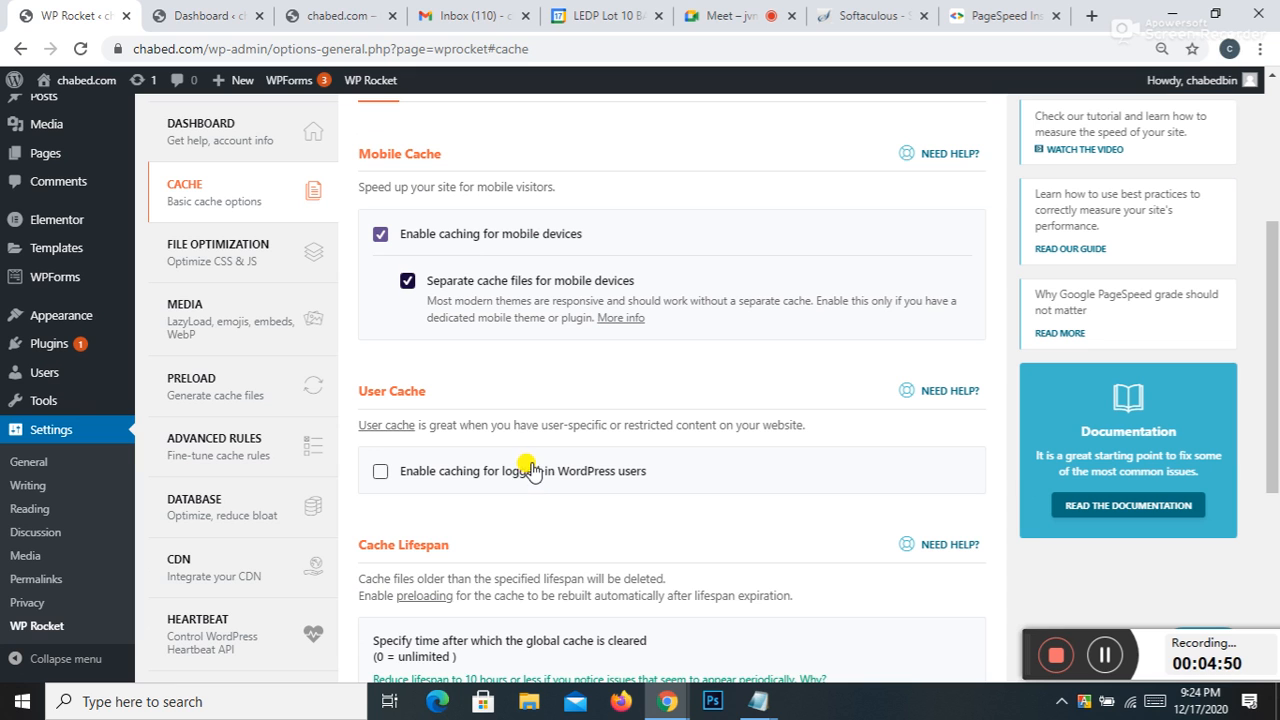
pyautogui.scroll(1, 534, 458)
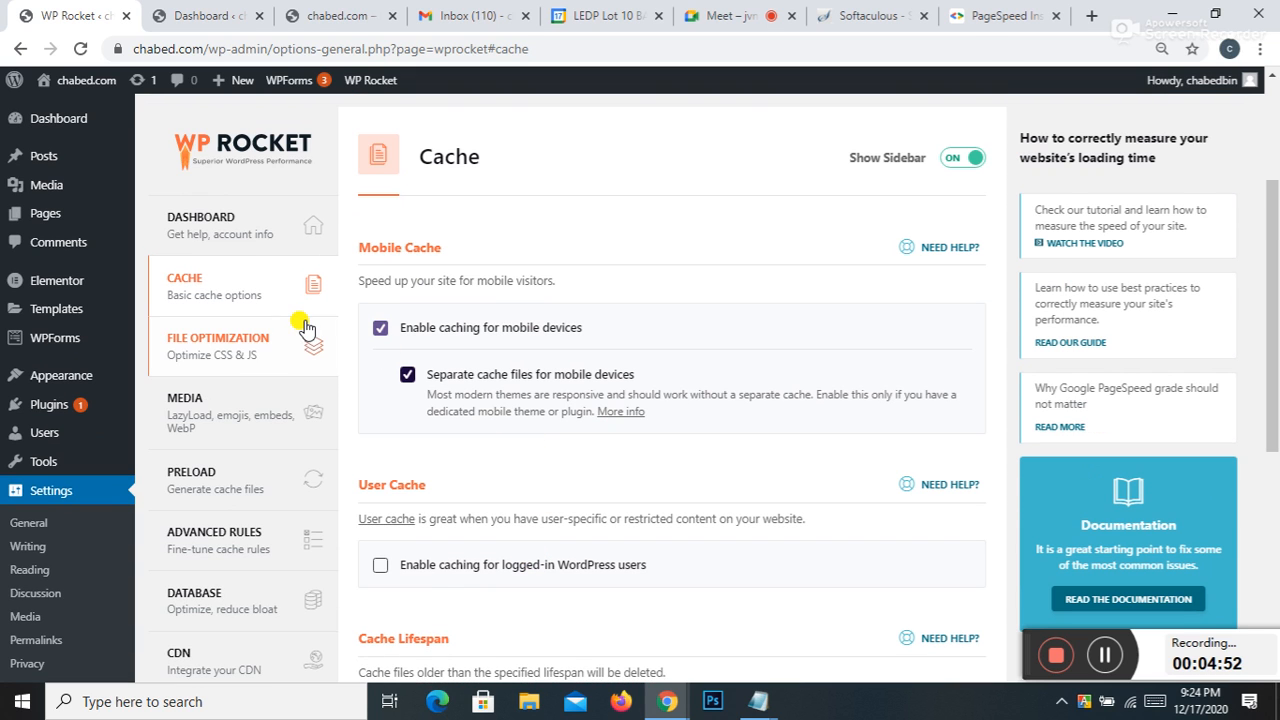
pyautogui.scroll(-1, 300, 326)
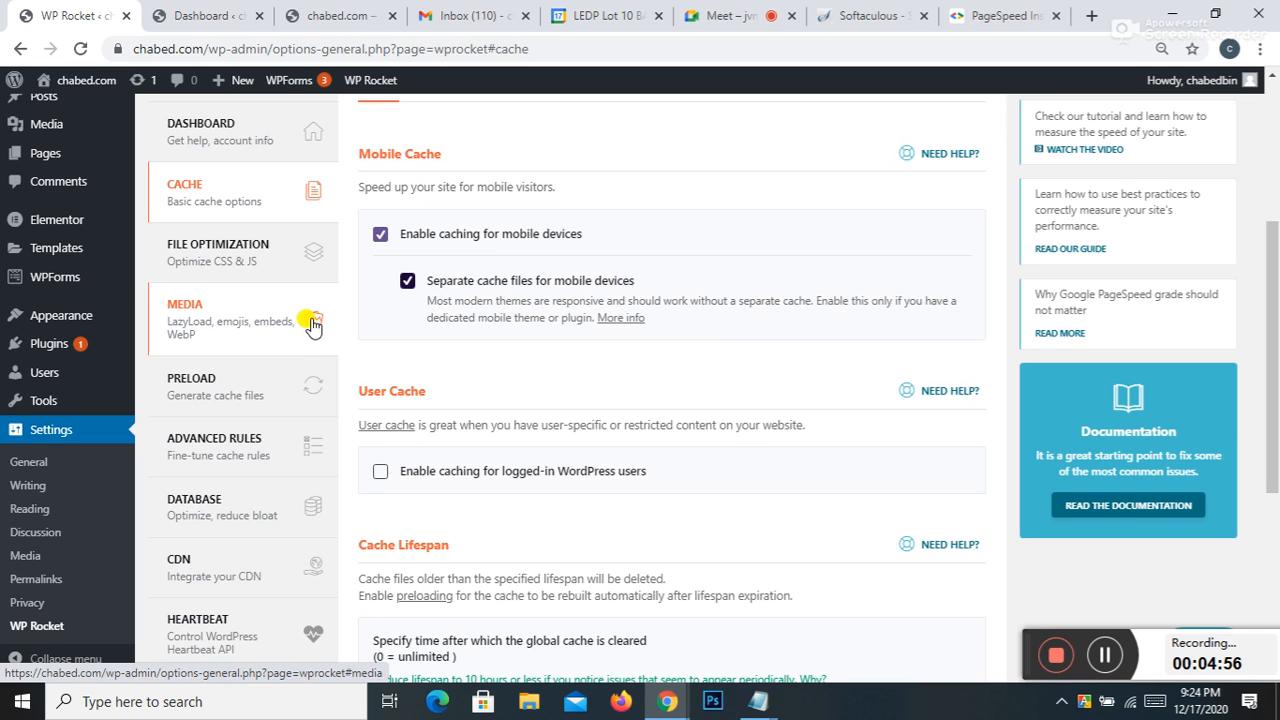
pyautogui.scroll(-1, 408, 317)
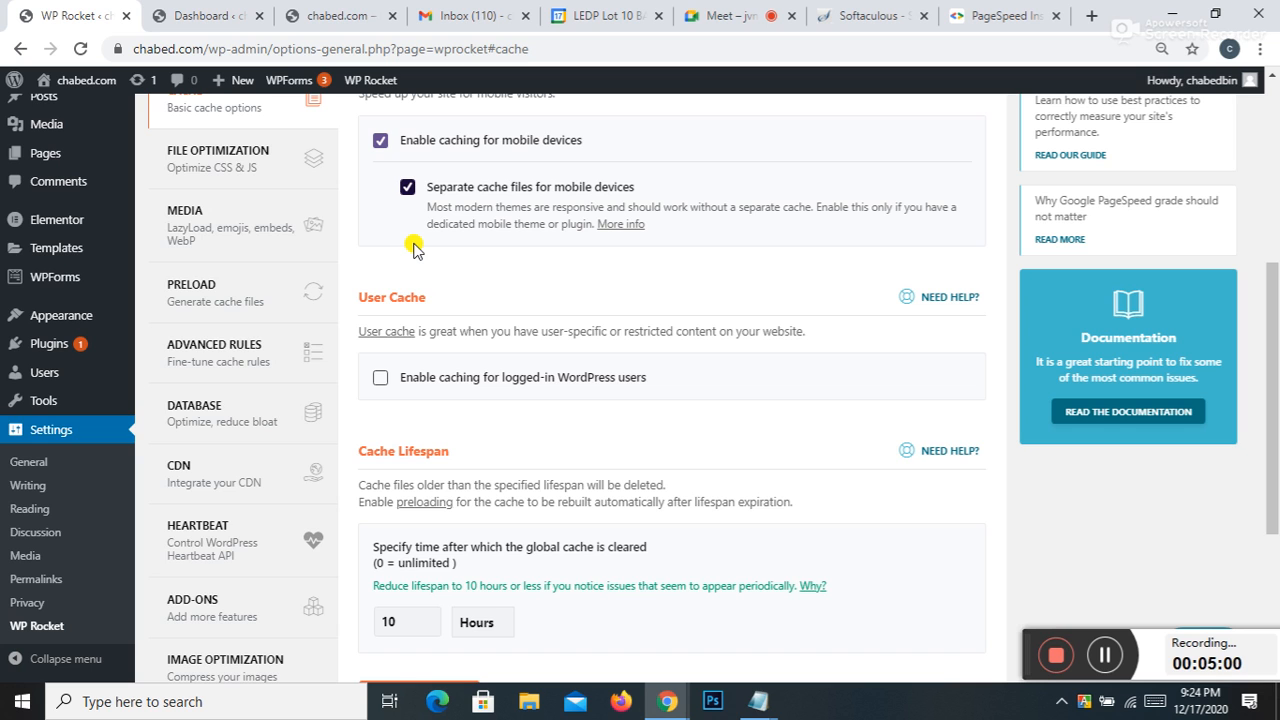
pyautogui.scroll(1, 416, 249)
pyautogui.scroll(-2, 416, 249)
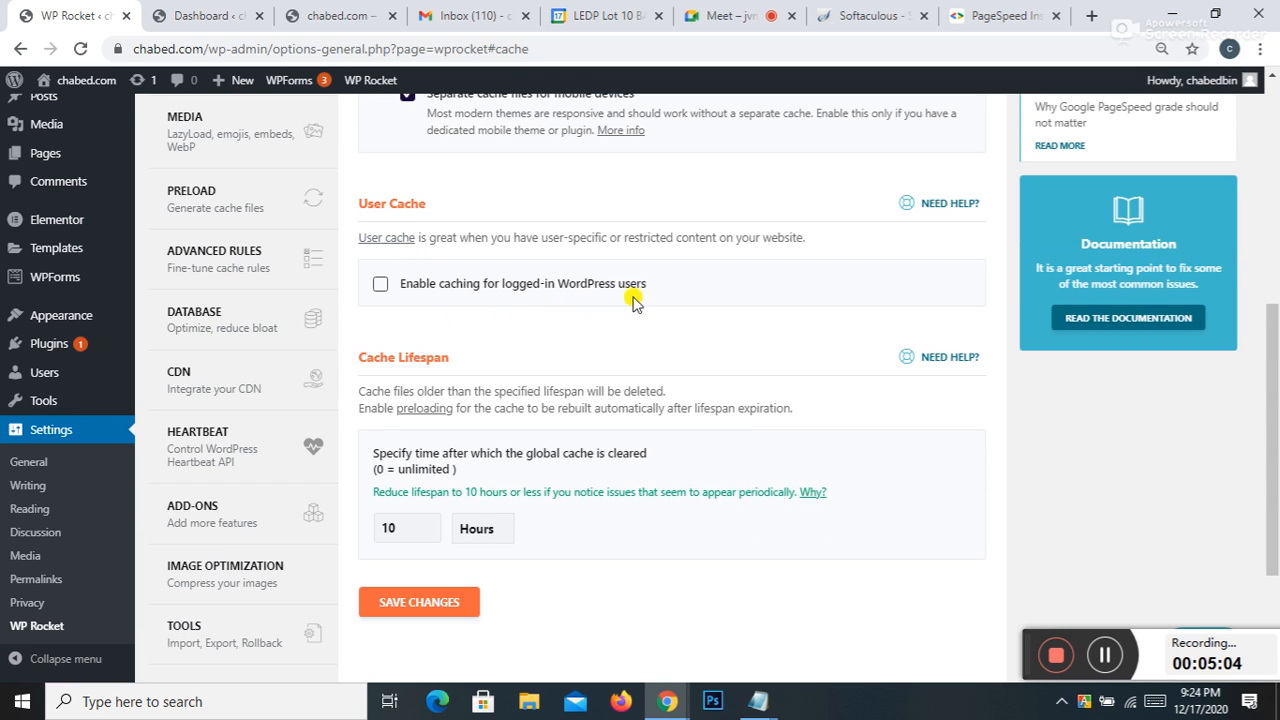
pyautogui.click(380, 286)
pyautogui.scroll(-1, 385, 290)
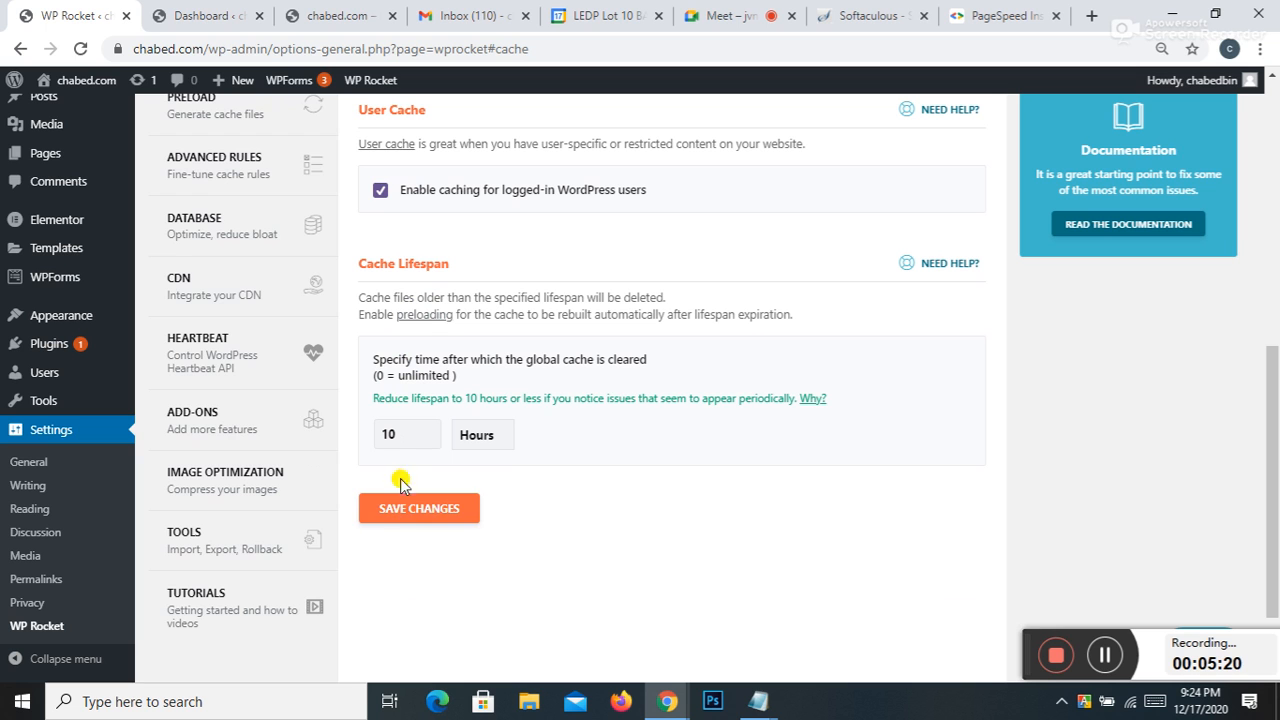
pyautogui.click(409, 512)
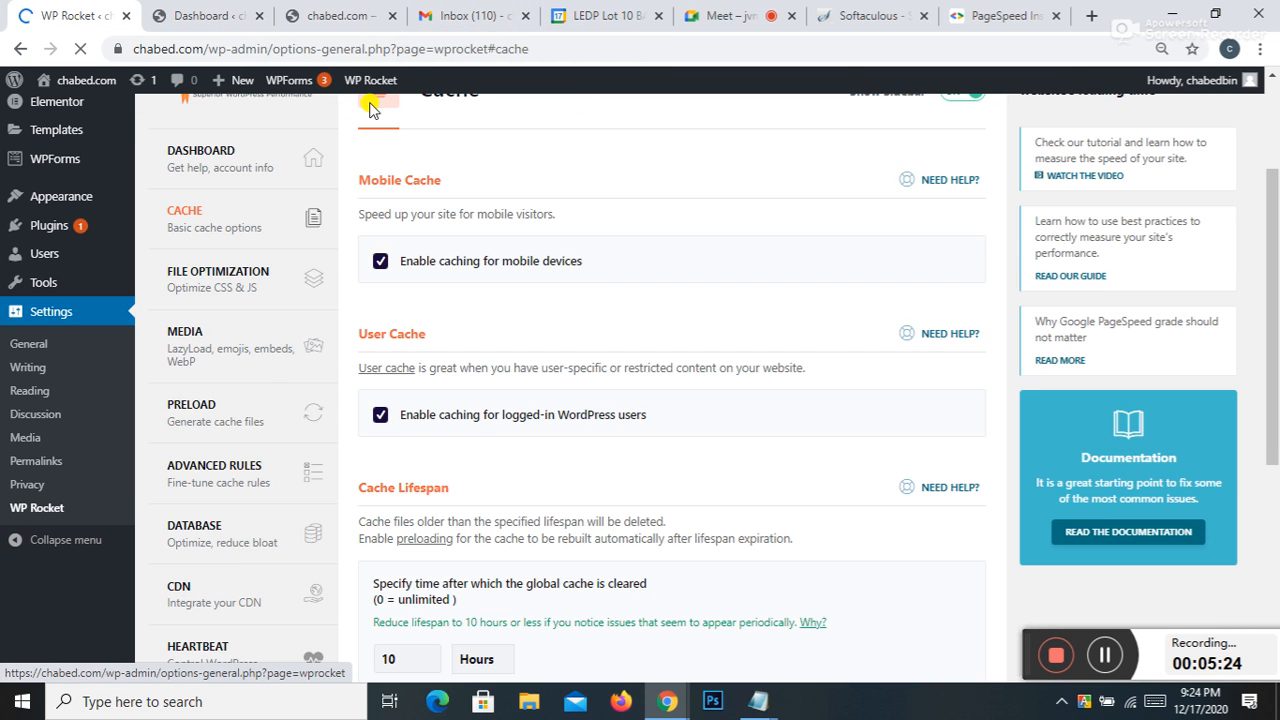
# Step: Clear the site's WP Rocket cache and check the dashboard for the result
pyautogui.moveTo(363, 85)
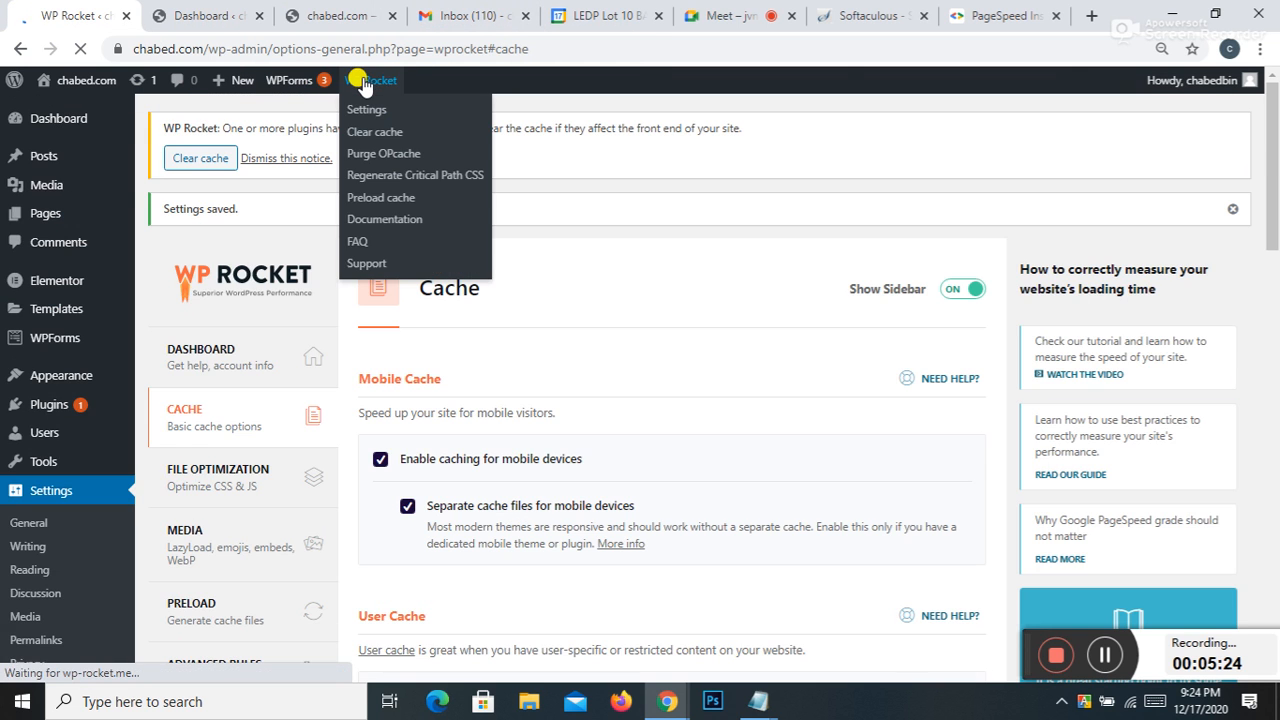
pyautogui.click(373, 135)
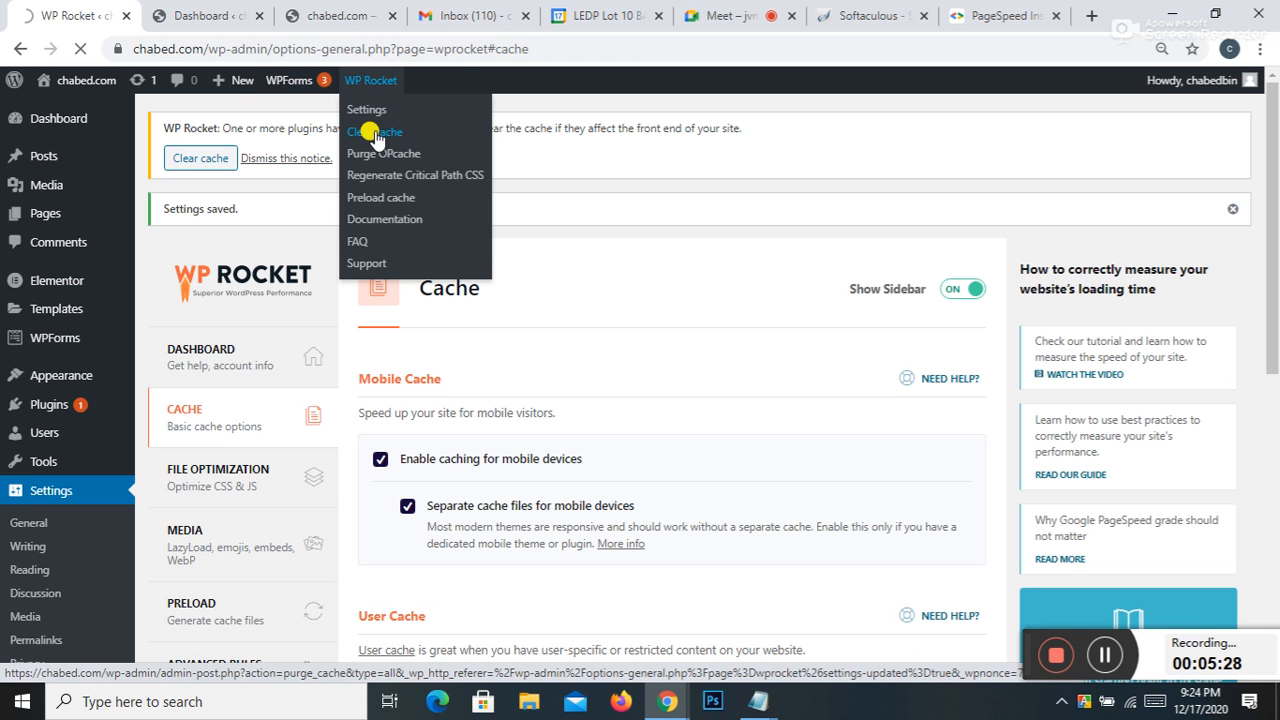
pyautogui.scroll(-2, 616, 305)
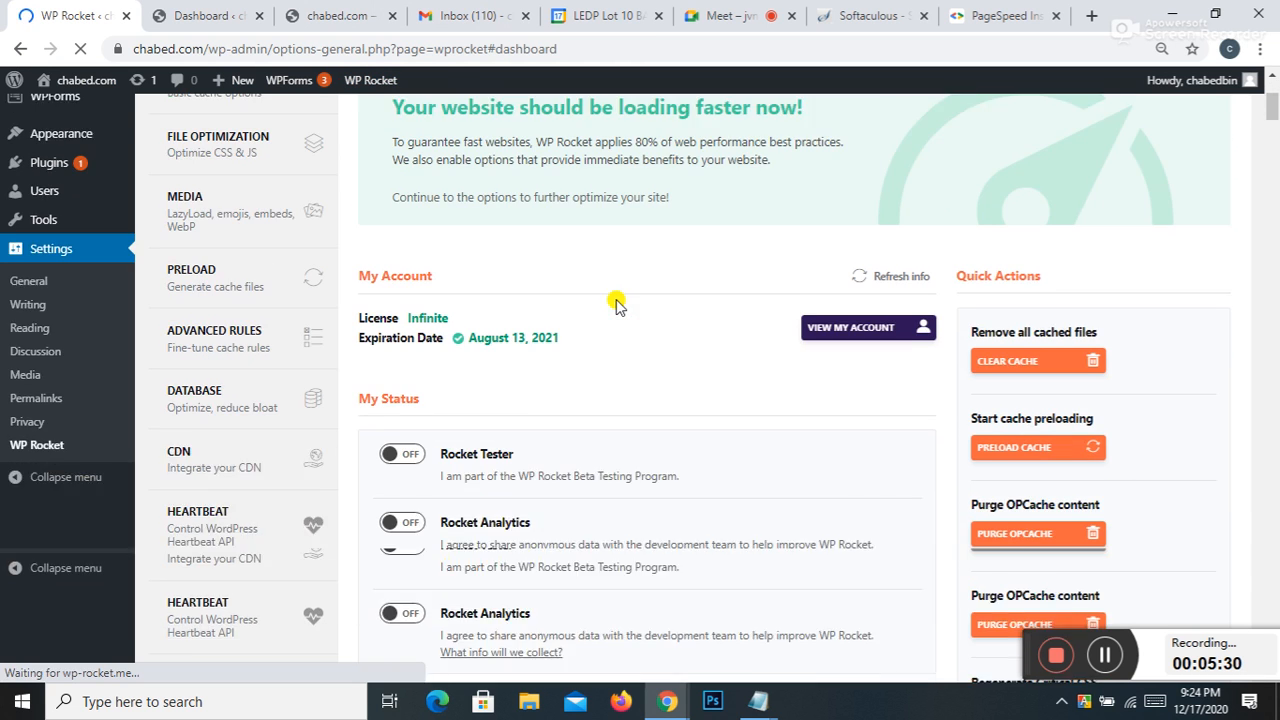
pyautogui.scroll(-3, 596, 270)
pyautogui.scroll(3, 530, 257)
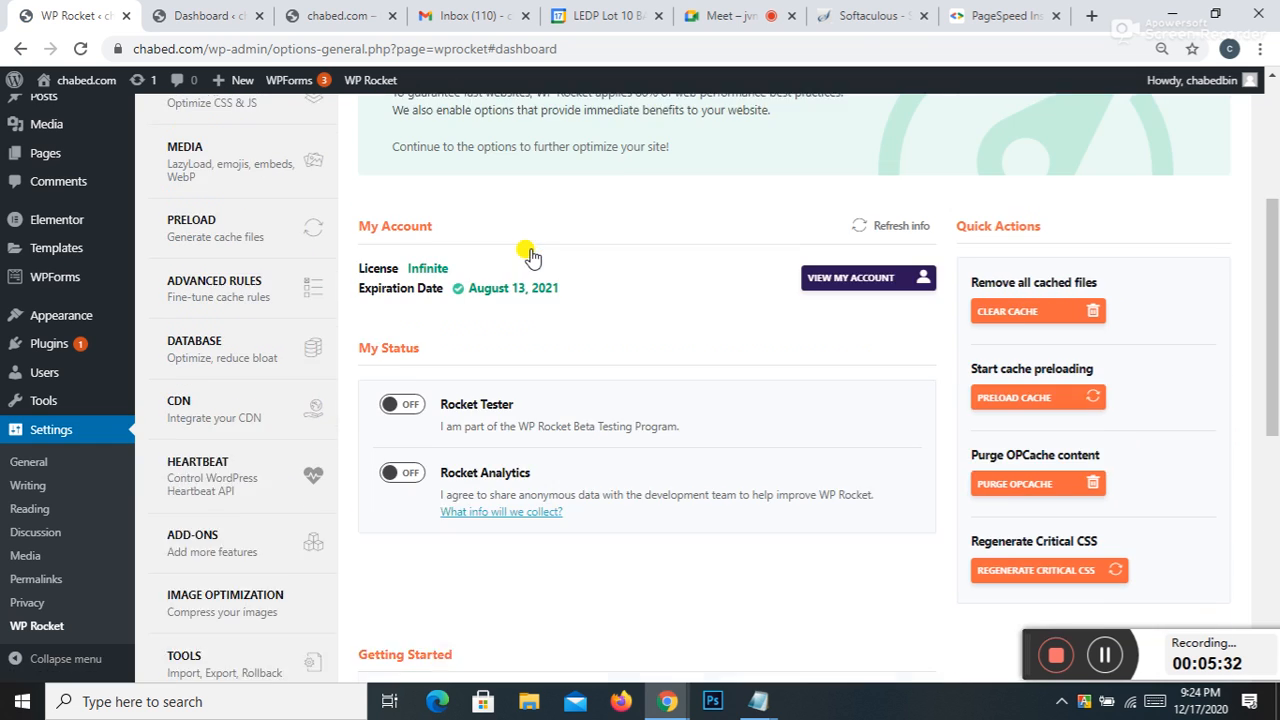
pyautogui.scroll(3, 531, 252)
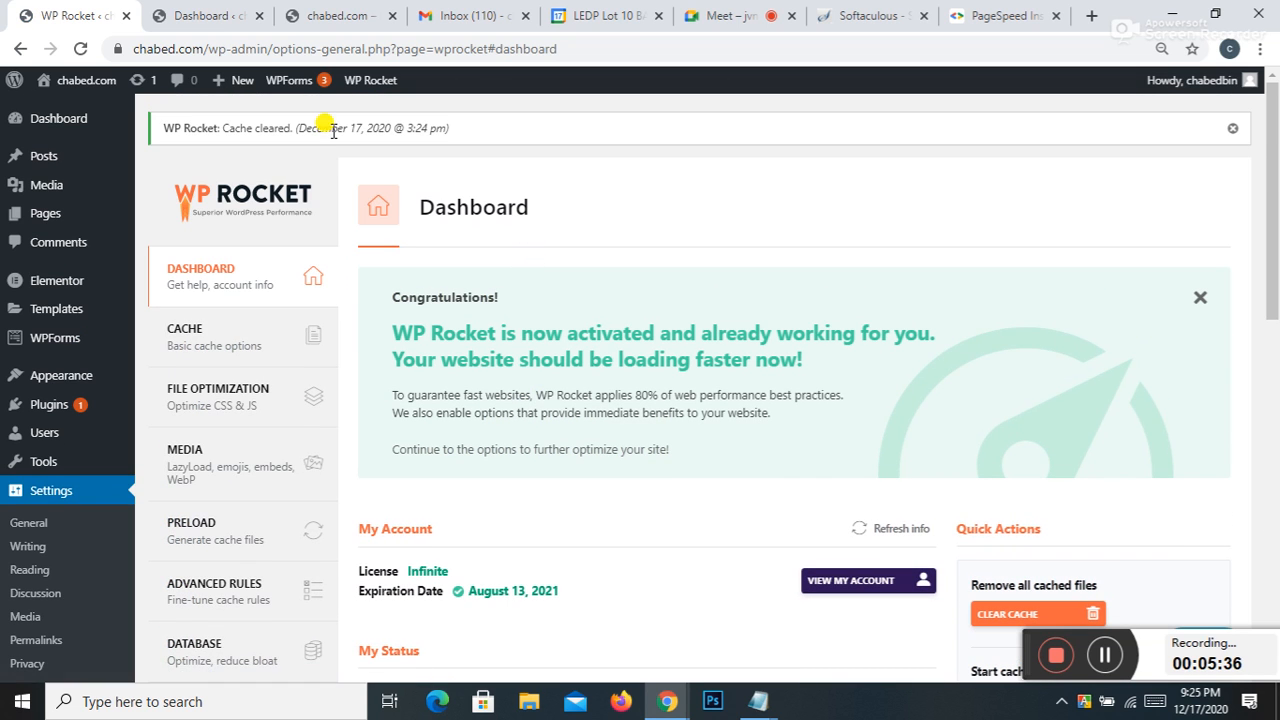
pyautogui.click(340, 17)
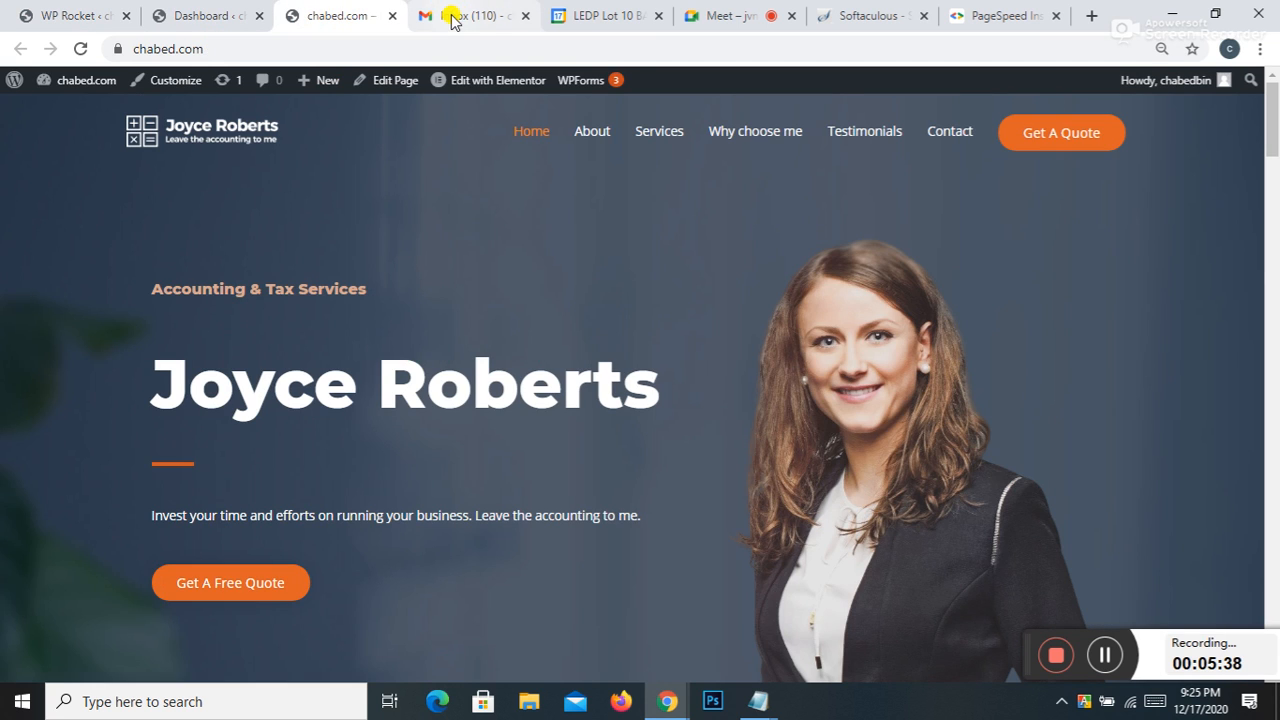
pyautogui.click(995, 16)
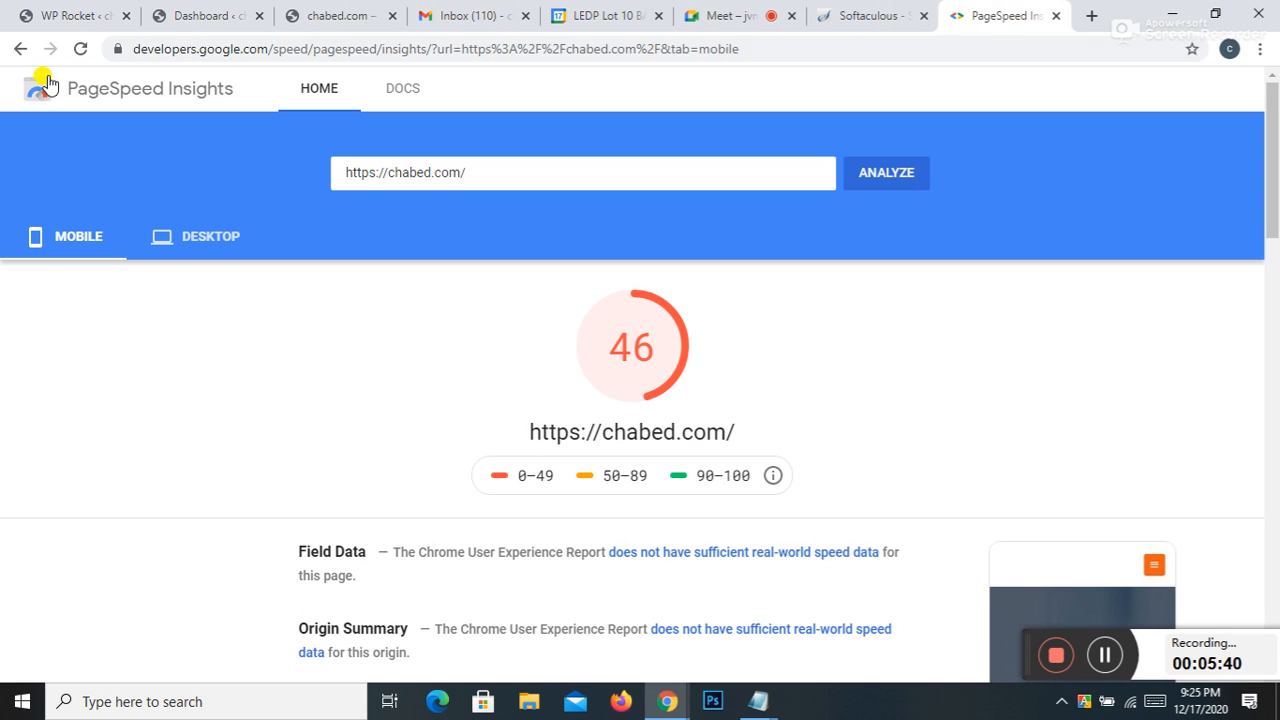
pyautogui.click(81, 50)
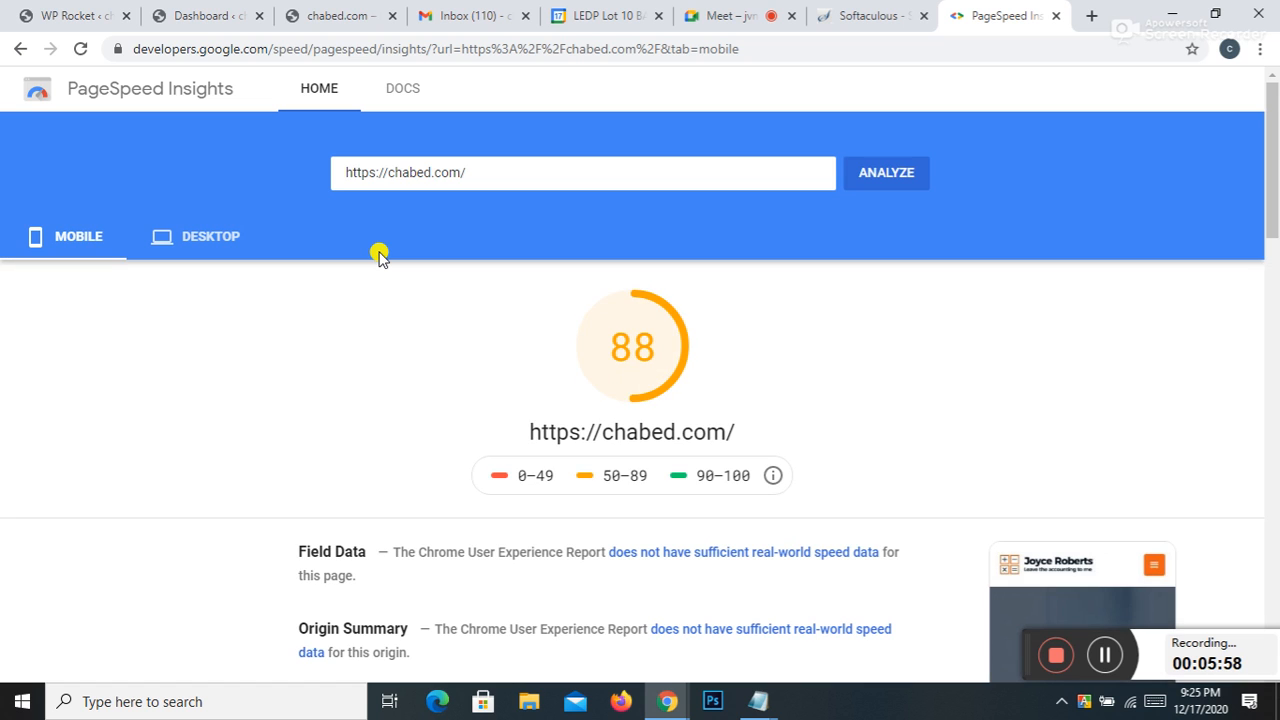
pyautogui.click(205, 250)
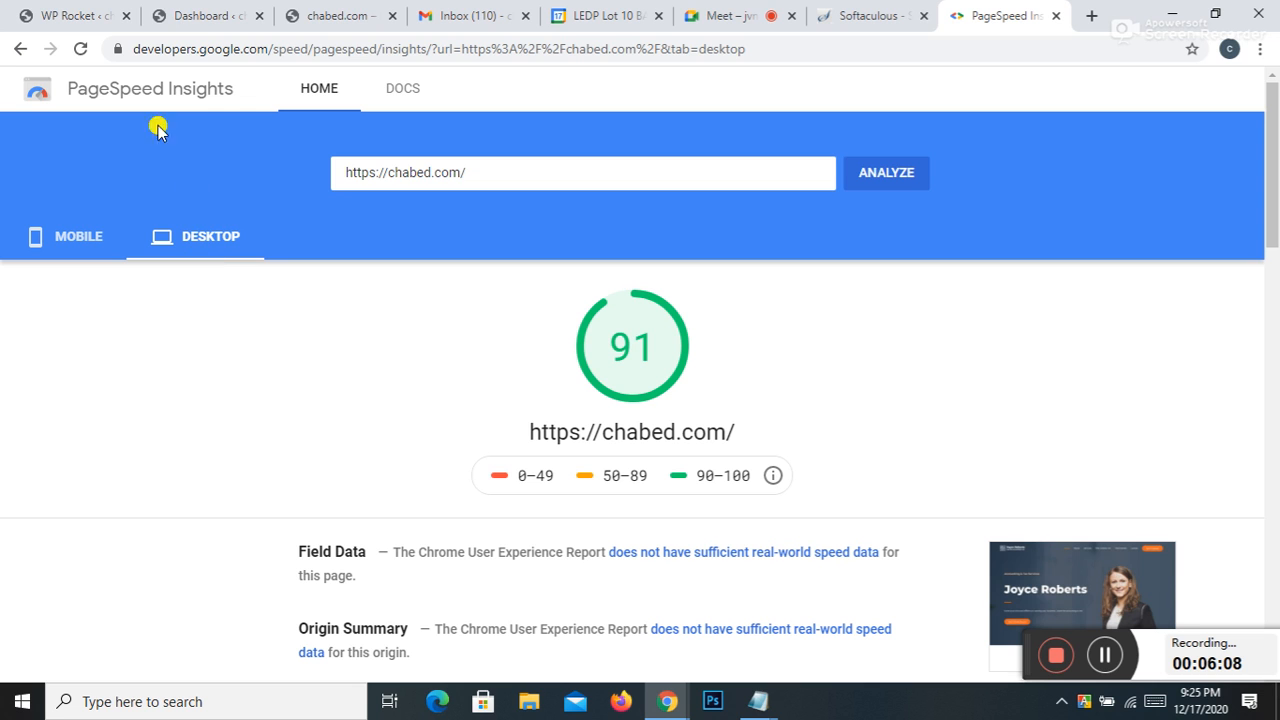
# Step: Return to the WP Rocket settings, look through the available sections, and open the Media settings
pyautogui.click(197, 12)
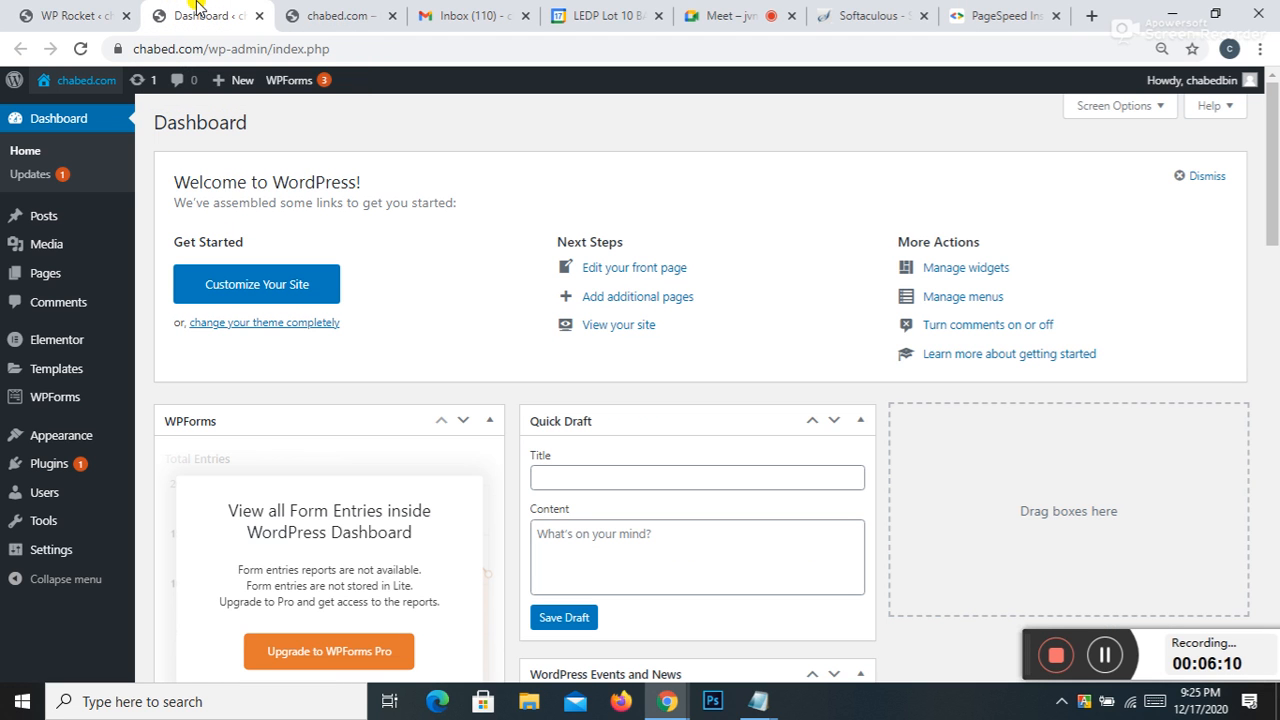
pyautogui.click(52, 12)
pyautogui.scroll(-2, 405, 318)
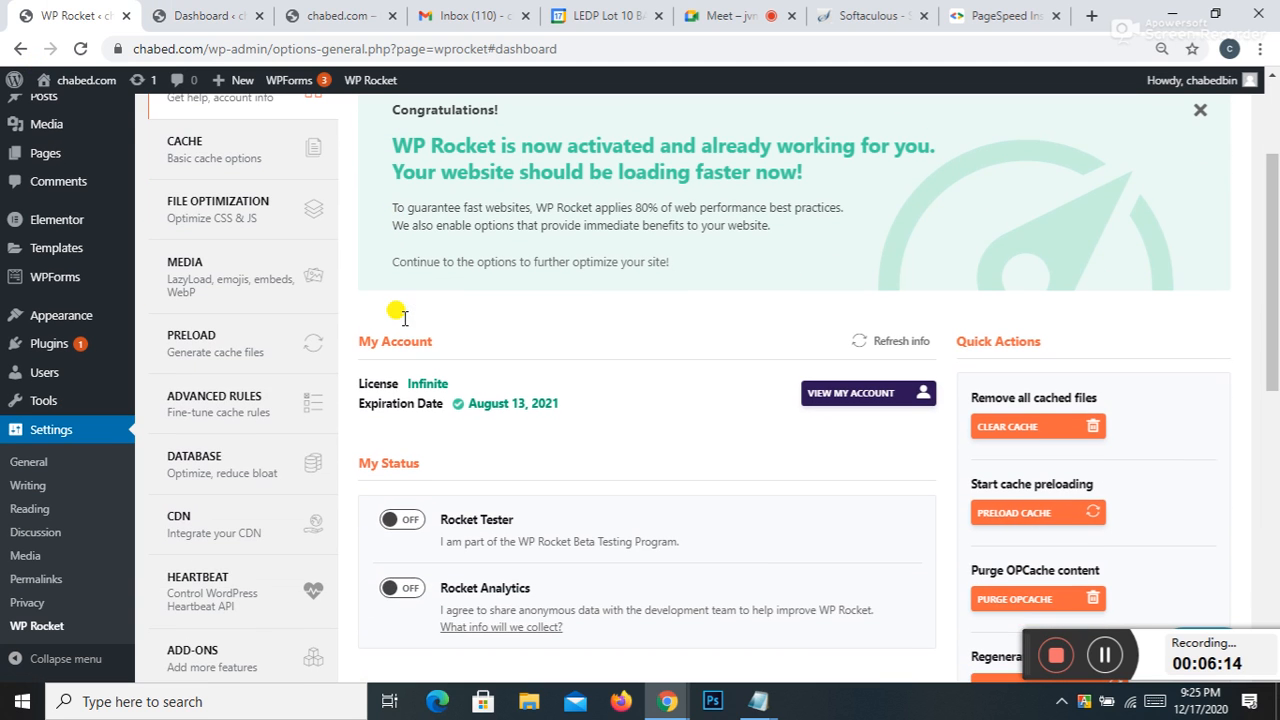
pyautogui.scroll(2, 420, 355)
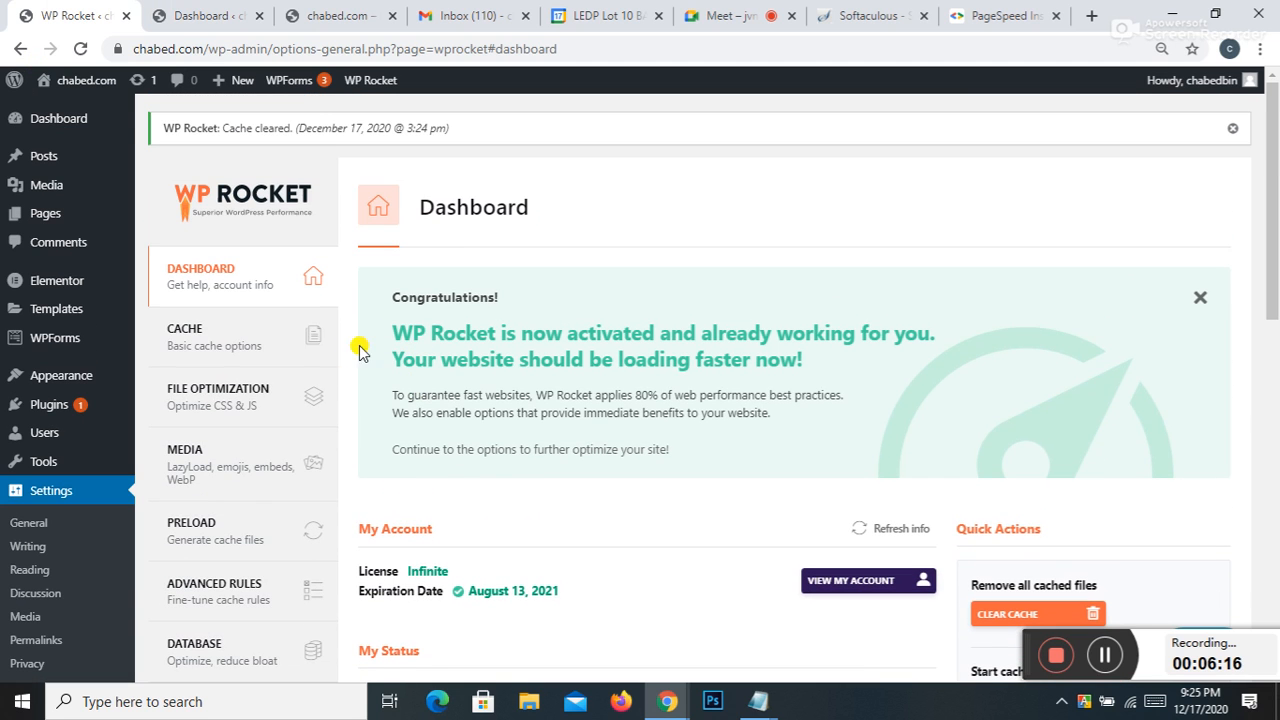
pyautogui.scroll(-5, 336, 326)
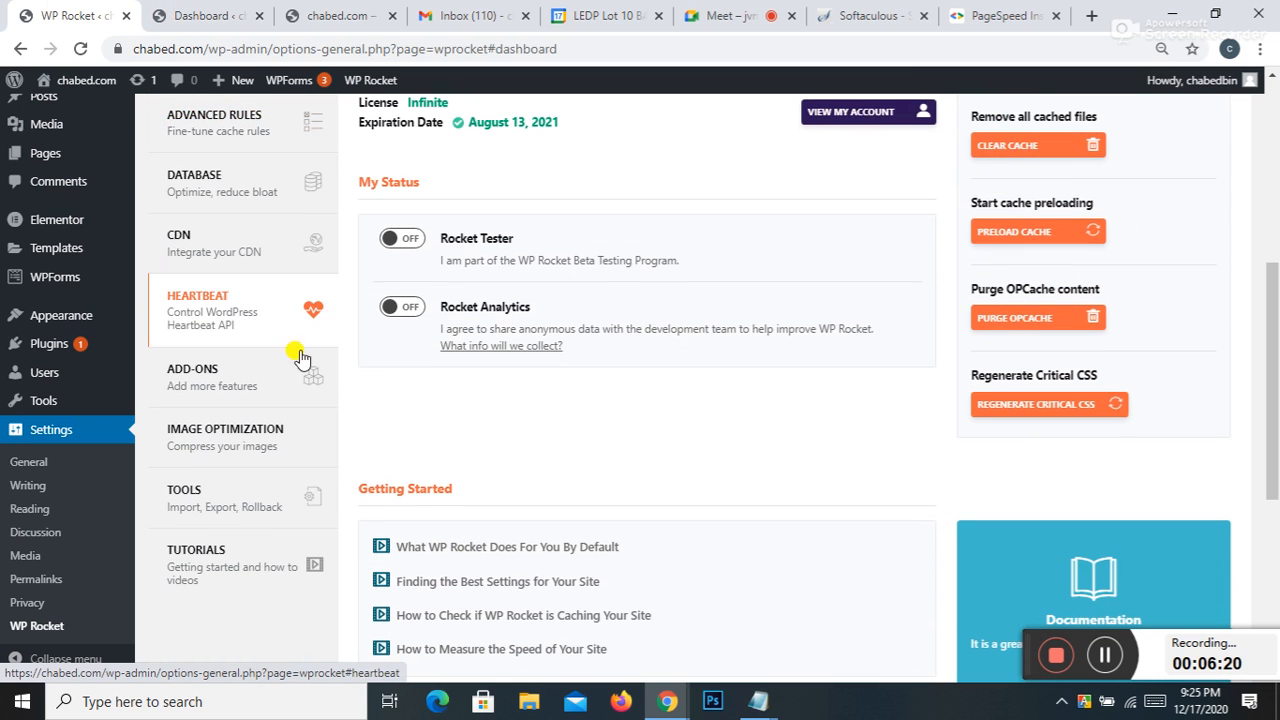
pyautogui.scroll(4, 268, 465)
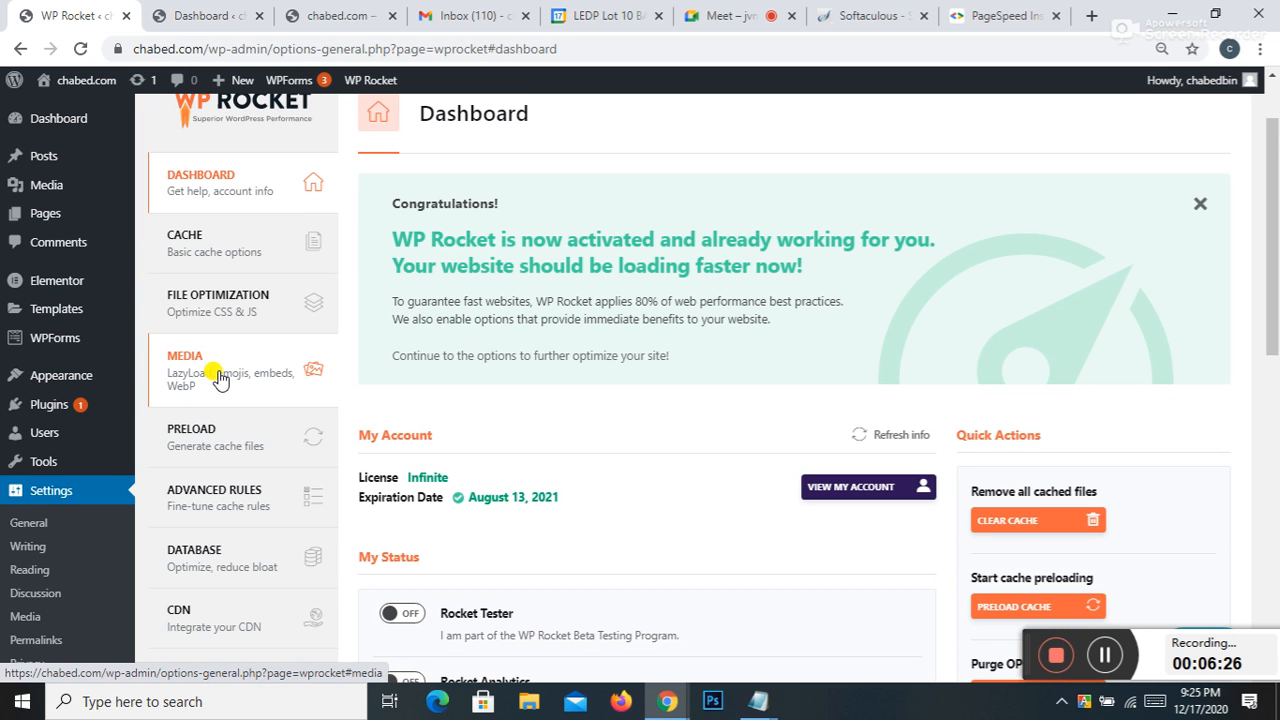
pyautogui.click(215, 364)
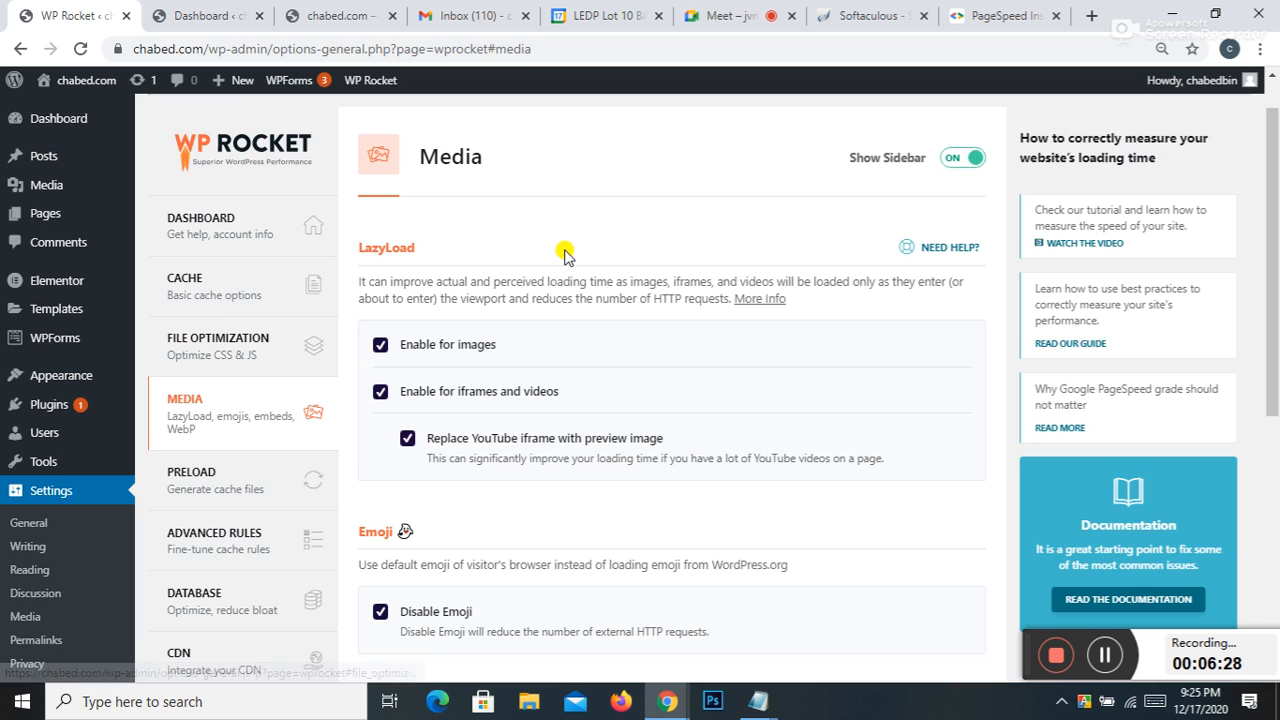
# Step: Turn off LazyLoad for images and for iframes and videos, as well as the Disable Emoji and Disable WordPress embeds options
pyautogui.scroll(-2, 557, 250)
pyautogui.click(380, 158)
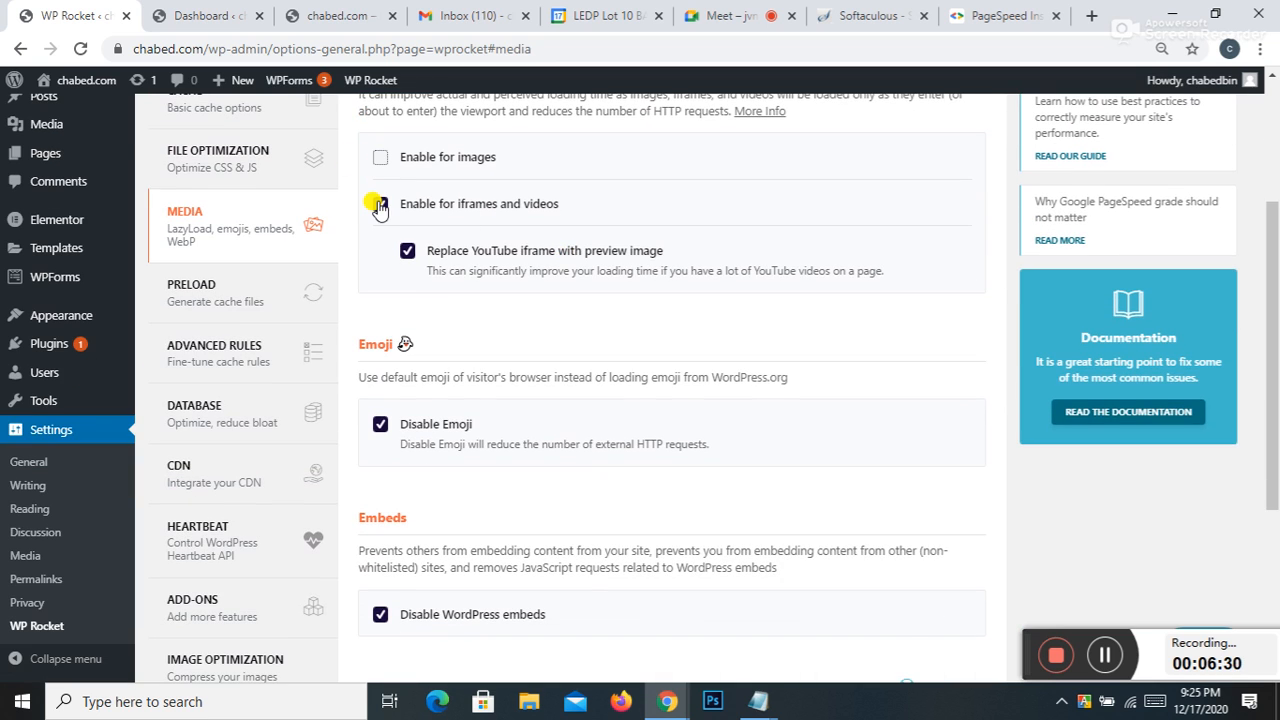
pyautogui.click(380, 205)
pyautogui.click(380, 357)
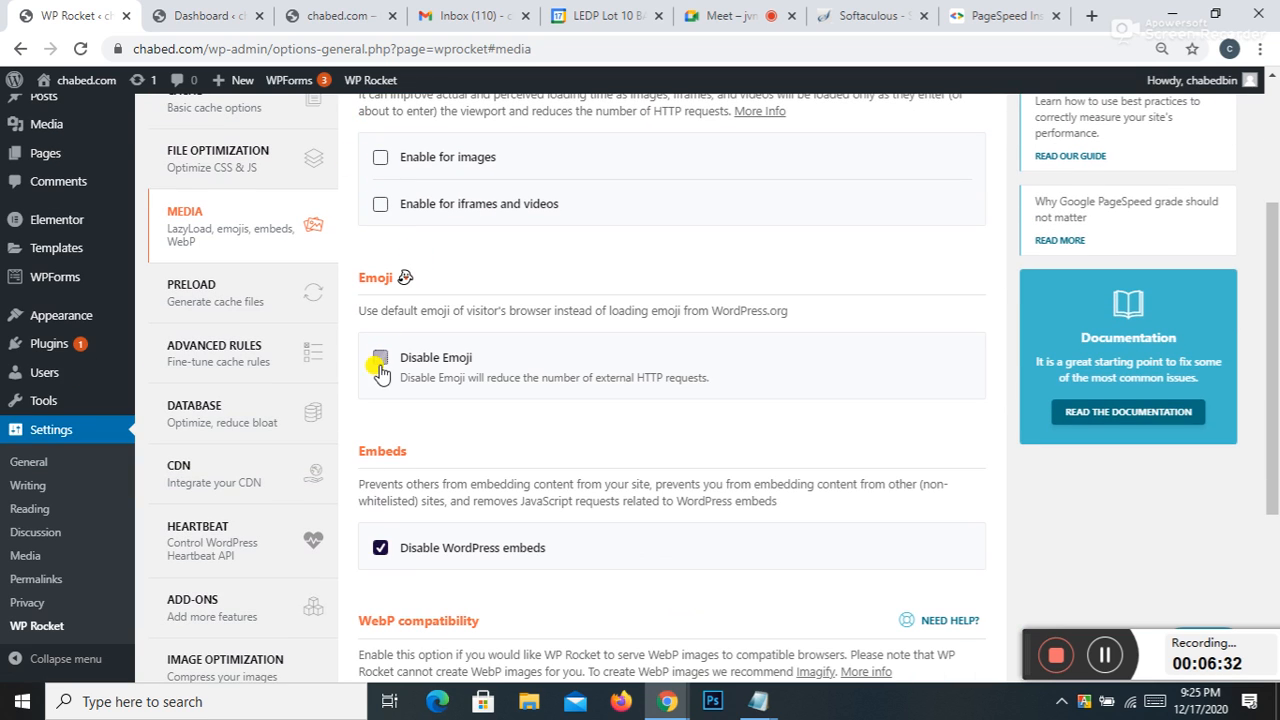
pyautogui.click(381, 548)
pyautogui.scroll(-3, 430, 480)
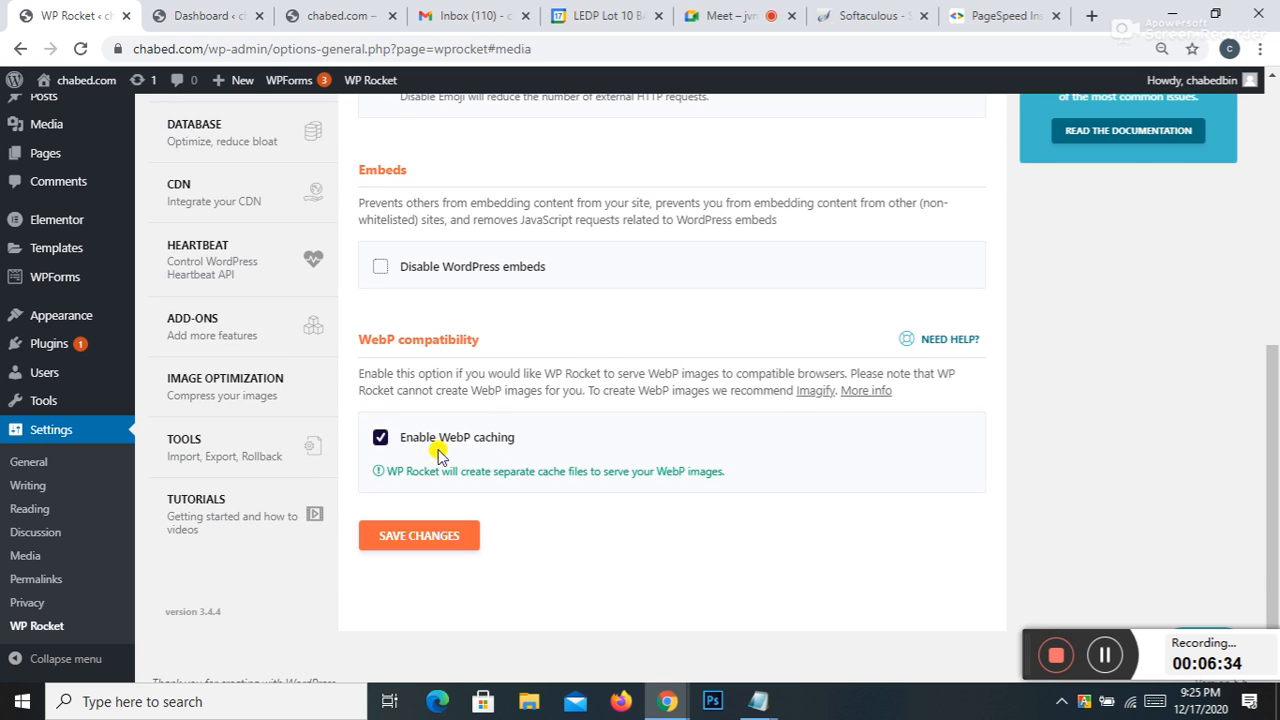
pyautogui.scroll(5, 385, 450)
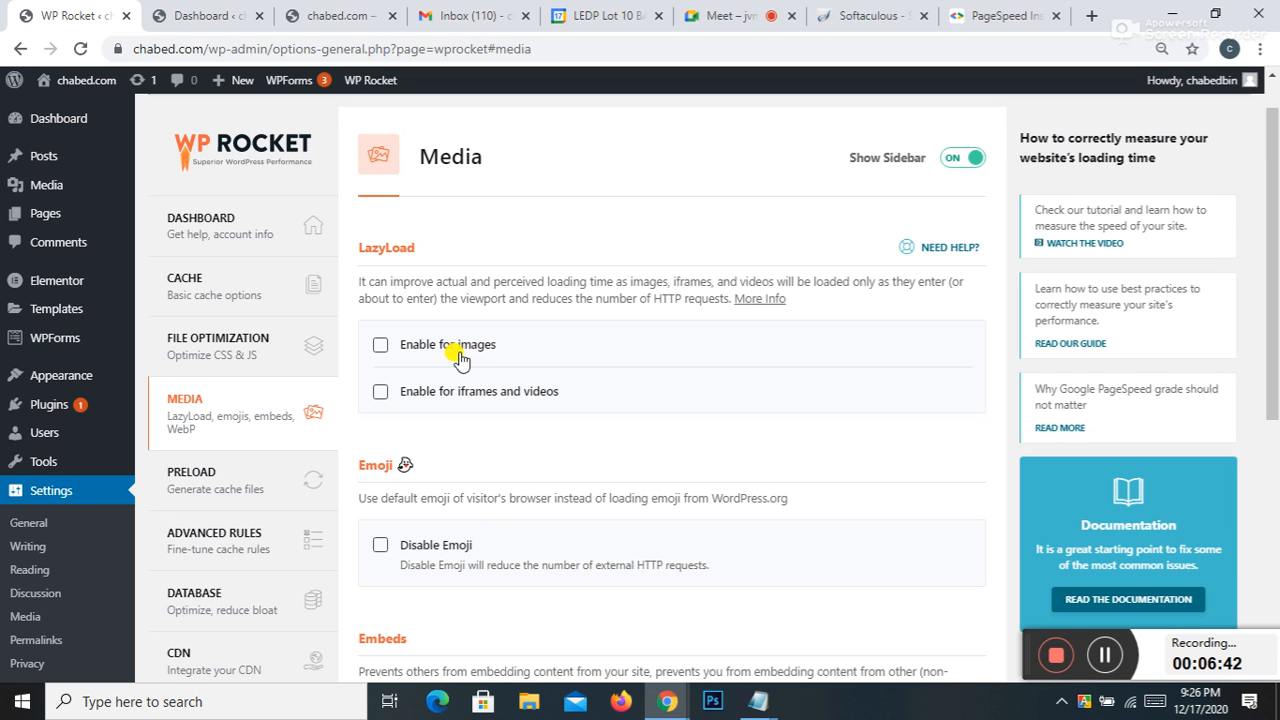
# Step: Examine the images on the chabed.com homepage, from the hero section through the services sections and back
pyautogui.click(337, 15)
pyautogui.scroll(-5, 571, 275)
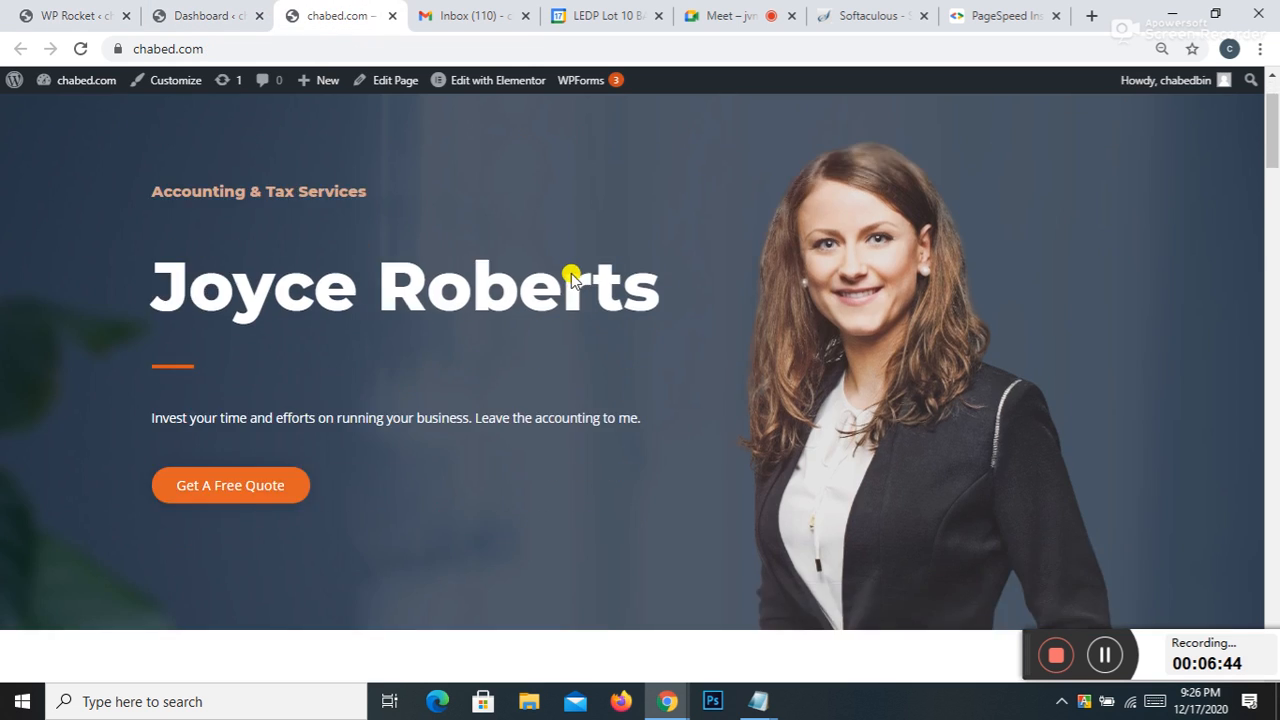
pyautogui.scroll(-11, 571, 273)
pyautogui.scroll(6, 571, 273)
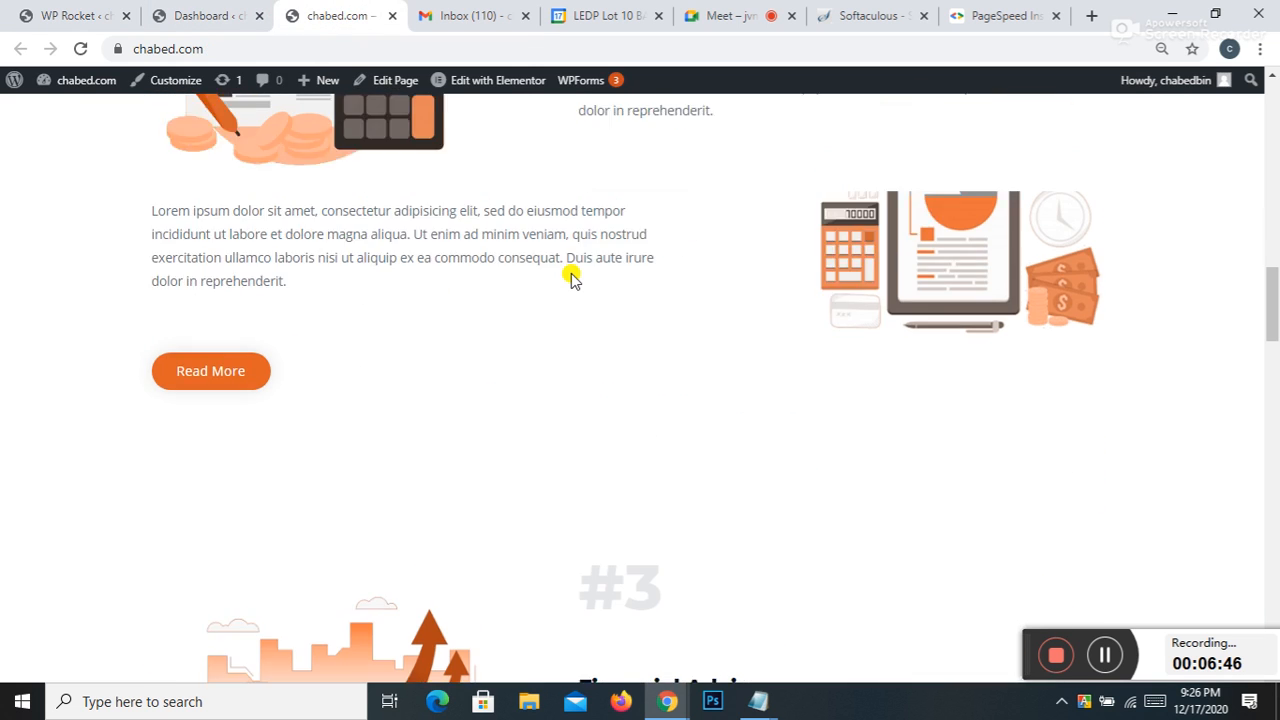
pyautogui.scroll(10, 571, 273)
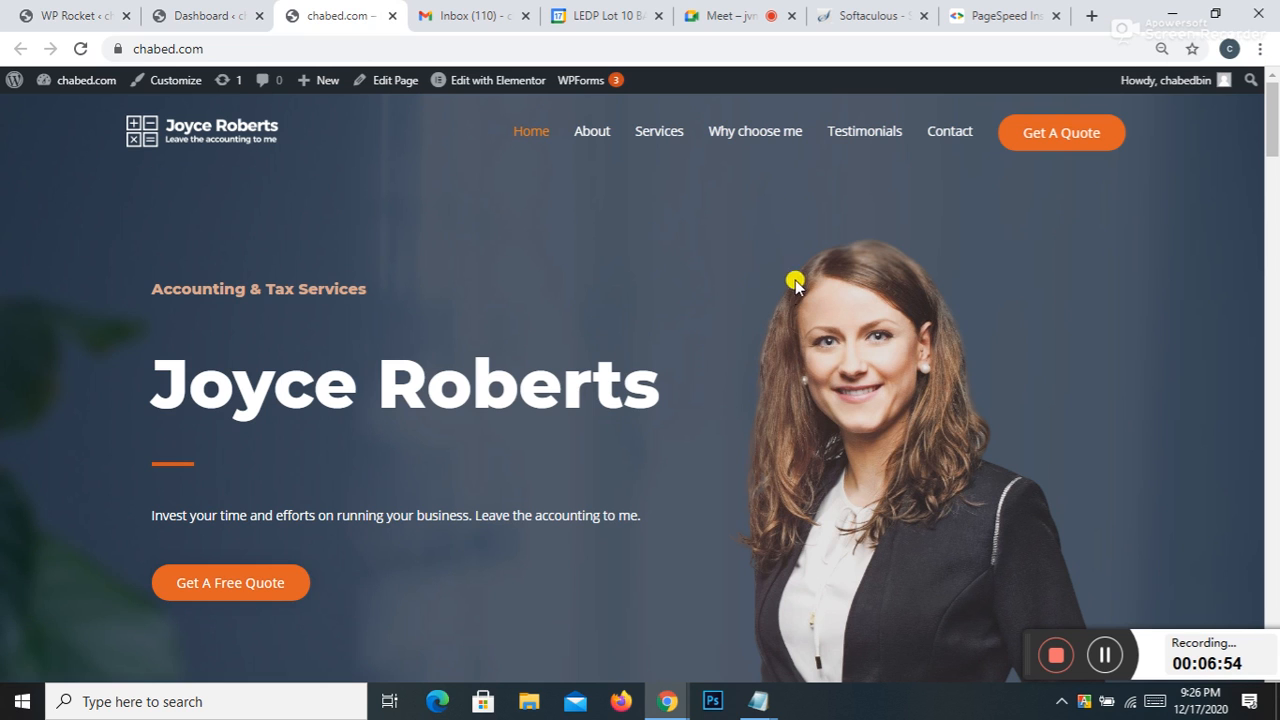
pyautogui.scroll(-6, 856, 266)
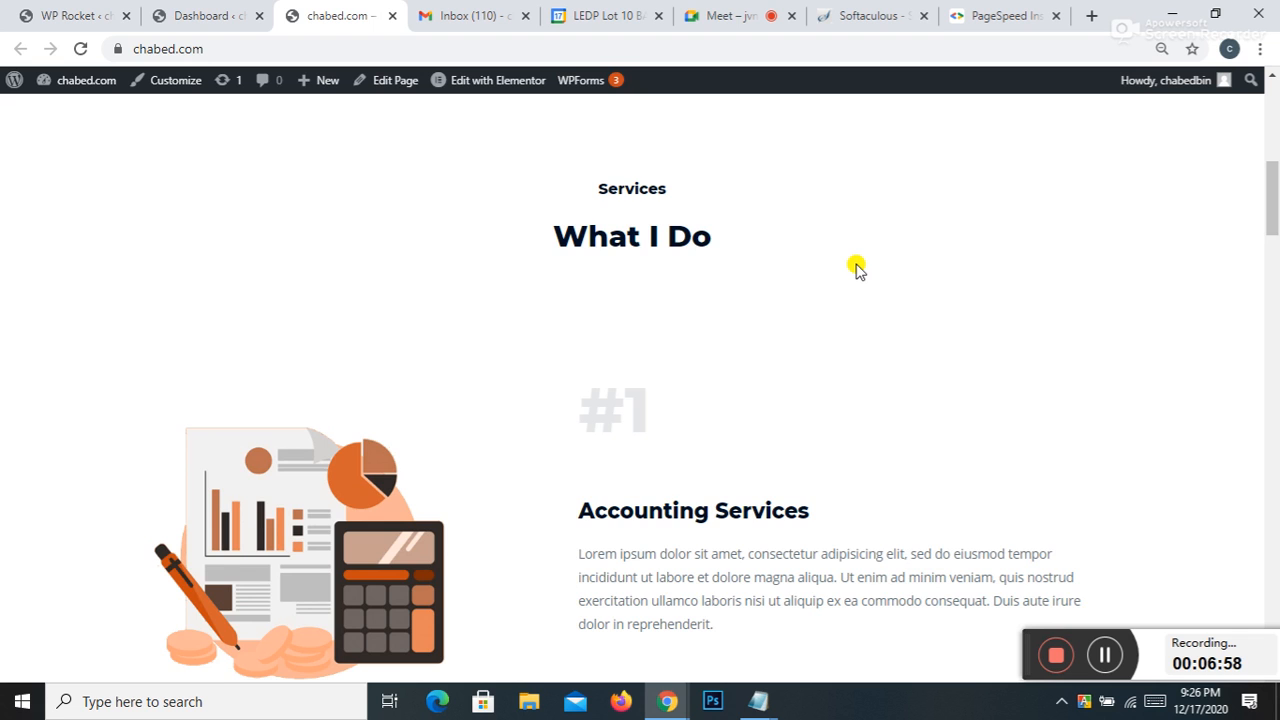
pyautogui.scroll(-9, 856, 266)
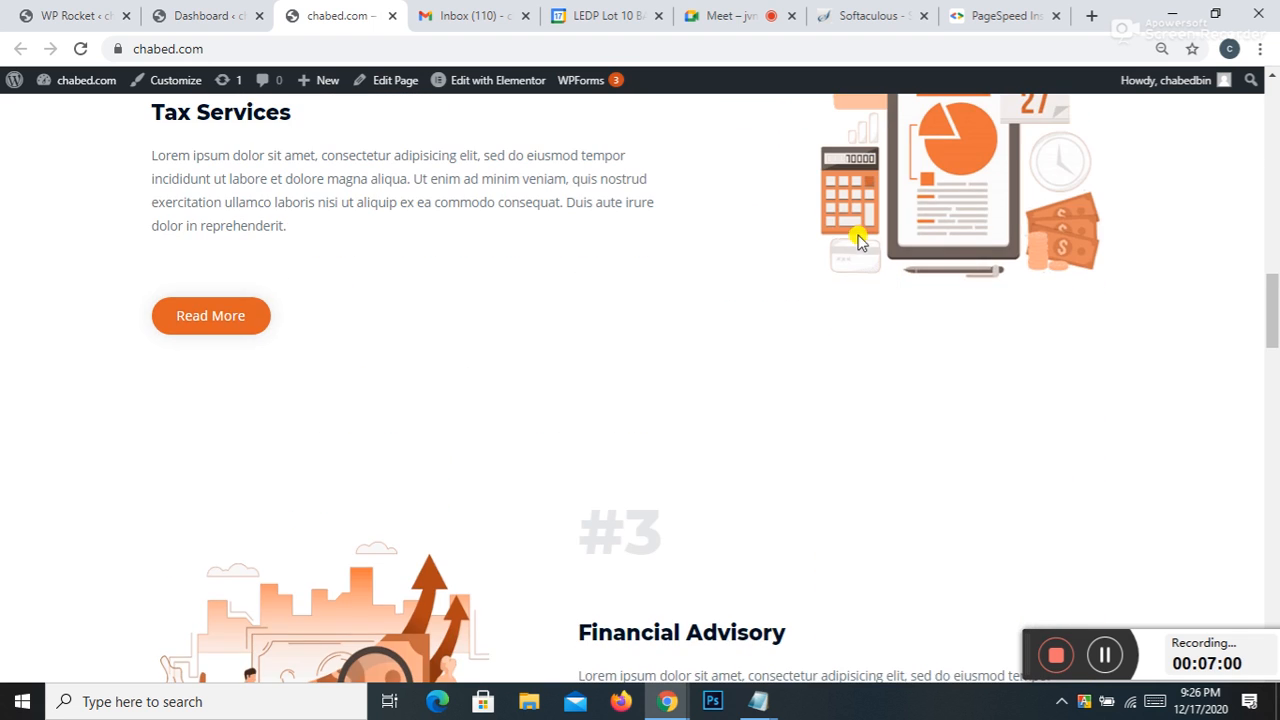
pyautogui.scroll(-10, 856, 240)
pyautogui.scroll(15, 837, 237)
pyautogui.scroll(6, 811, 208)
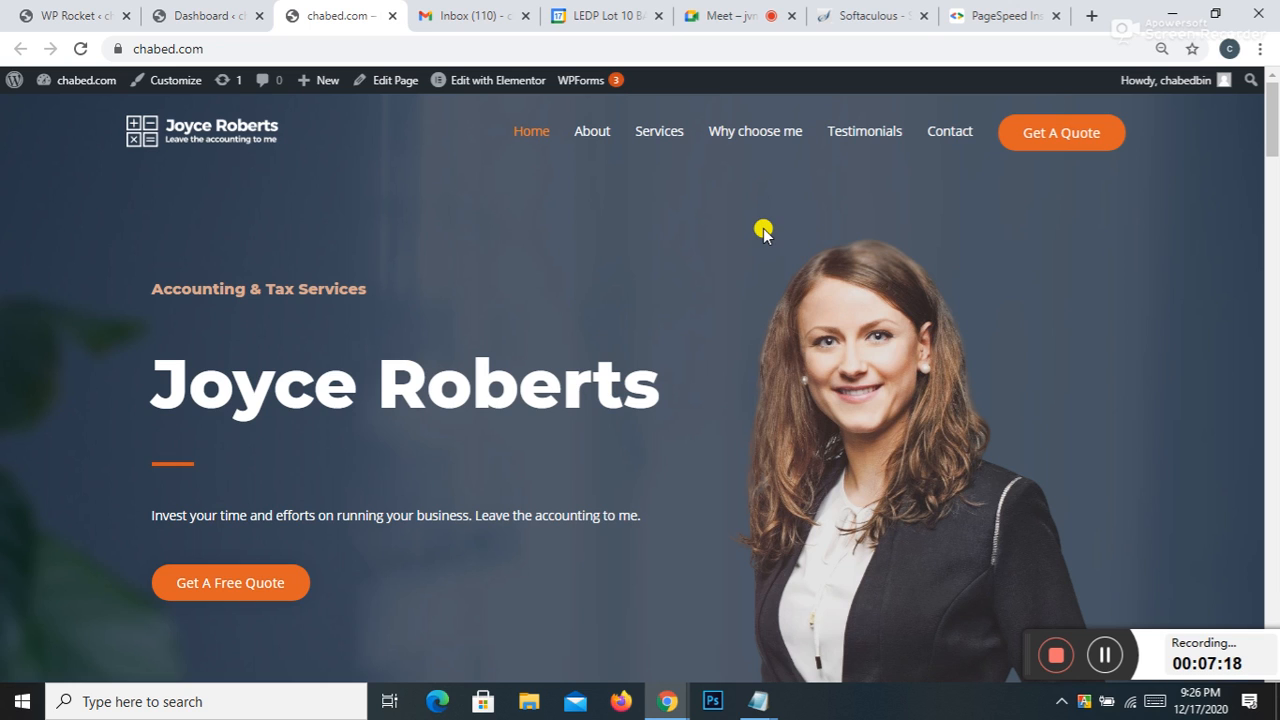
pyautogui.scroll(-1, 750, 200)
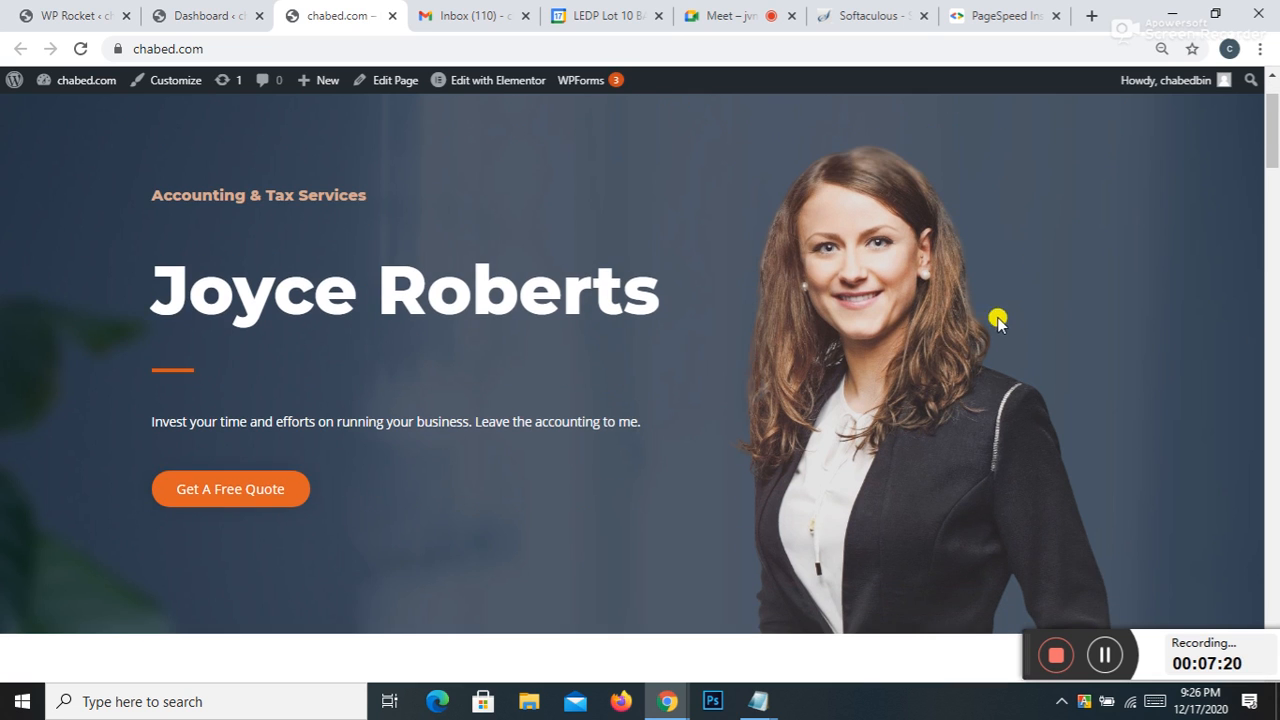
pyautogui.scroll(1, 948, 287)
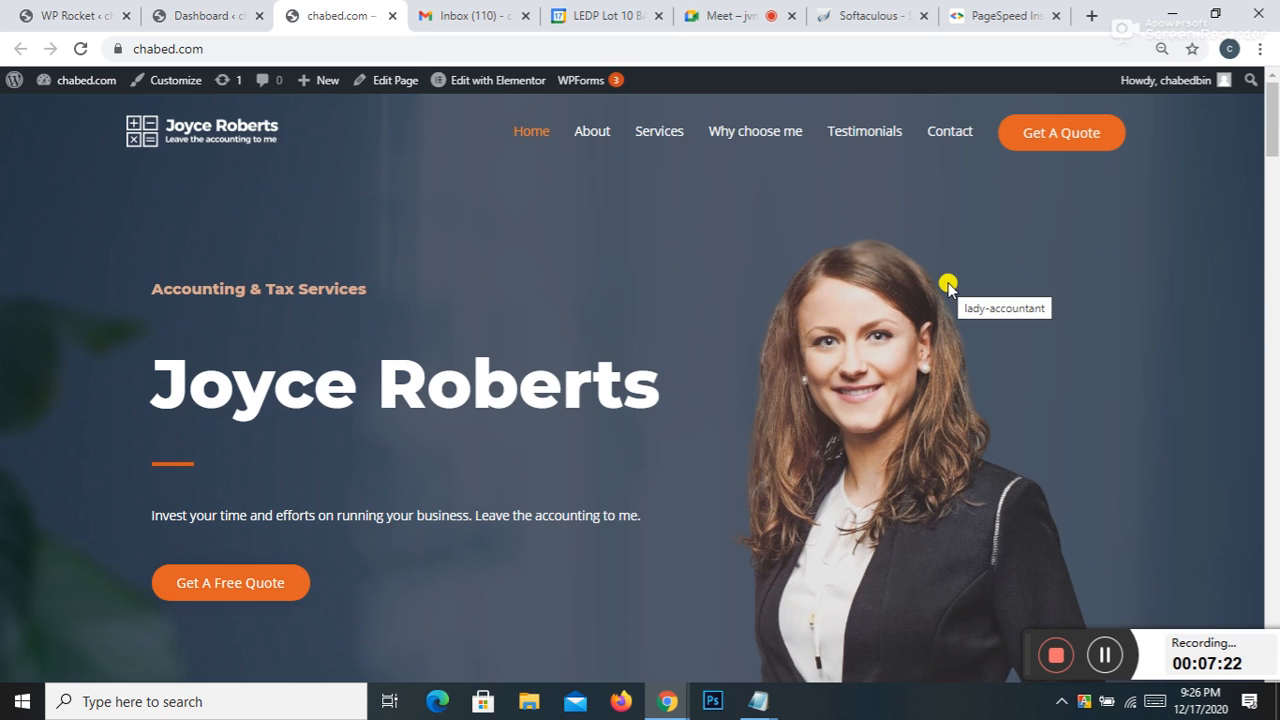
pyautogui.scroll(-5, 948, 287)
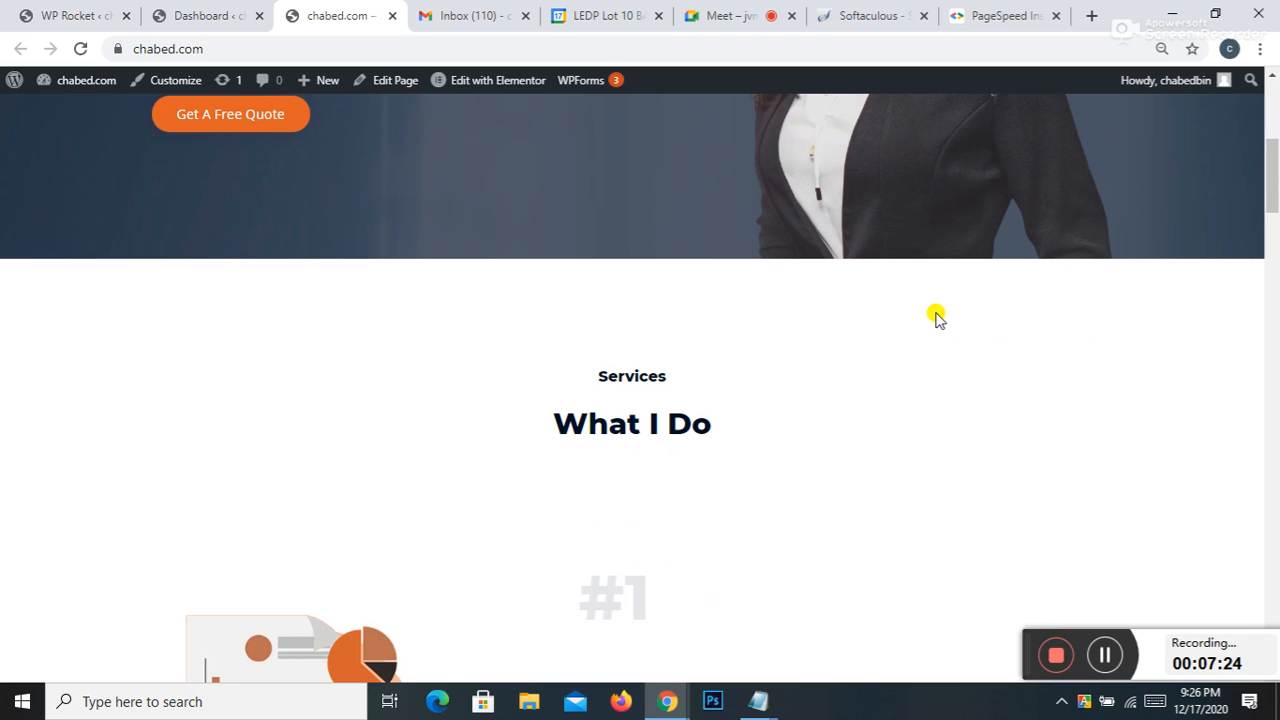
pyautogui.scroll(5, 937, 317)
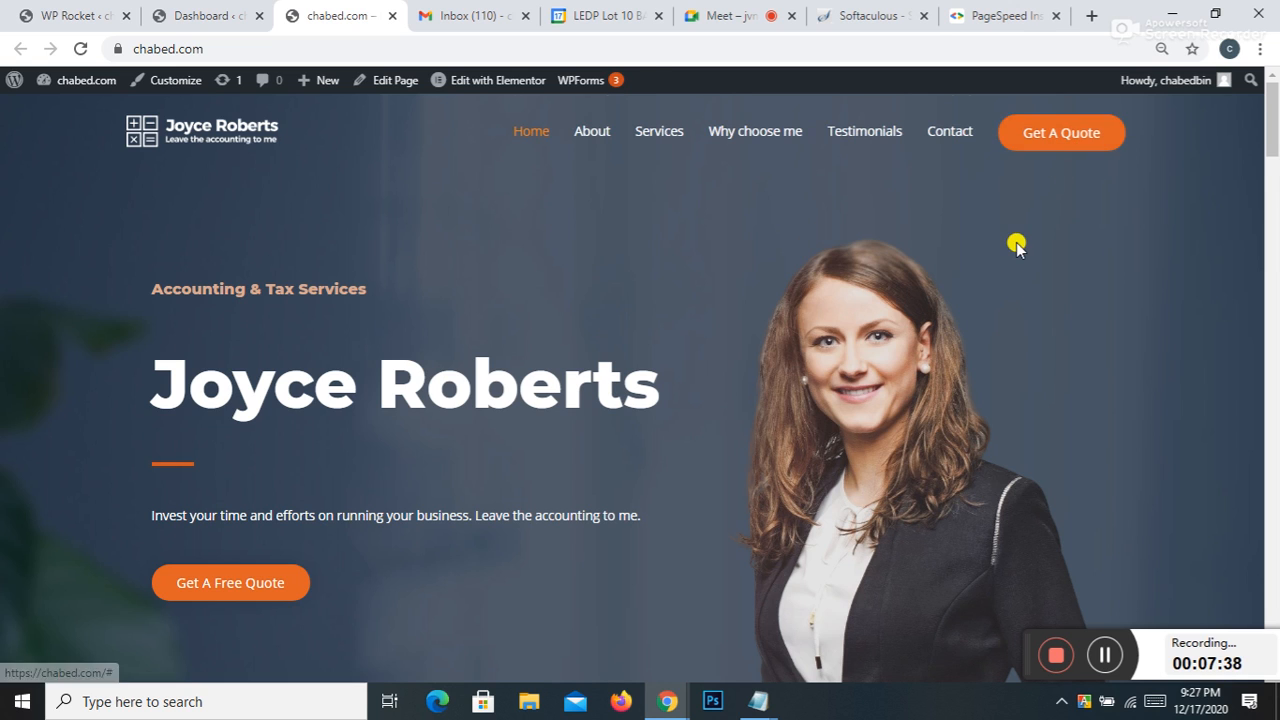
pyautogui.scroll(-1, 1014, 243)
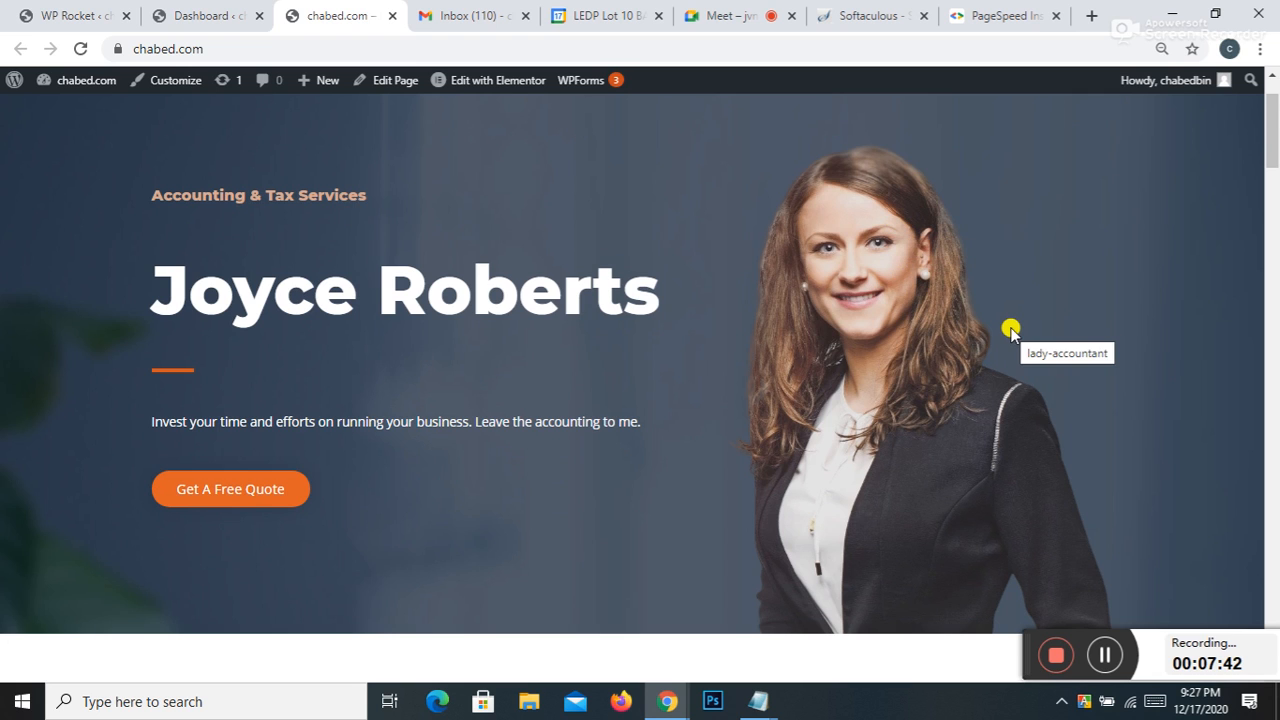
pyautogui.scroll(-5, 1009, 330)
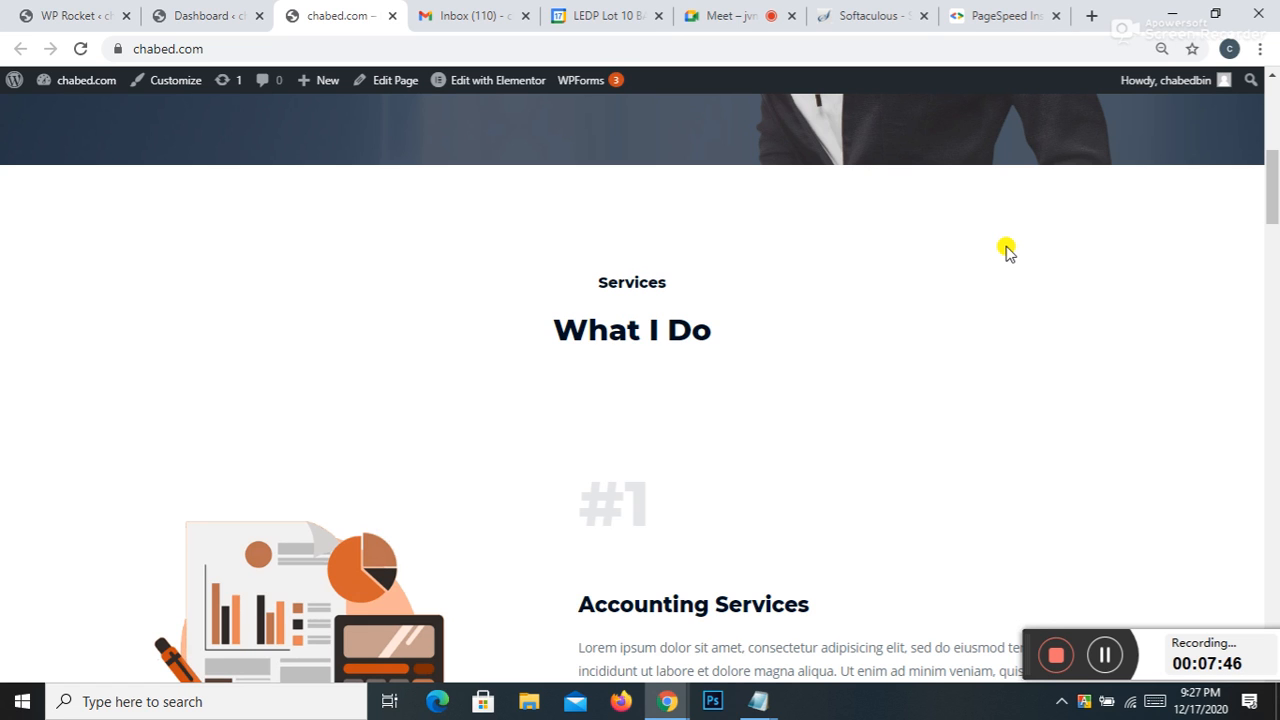
pyautogui.click(232, 12)
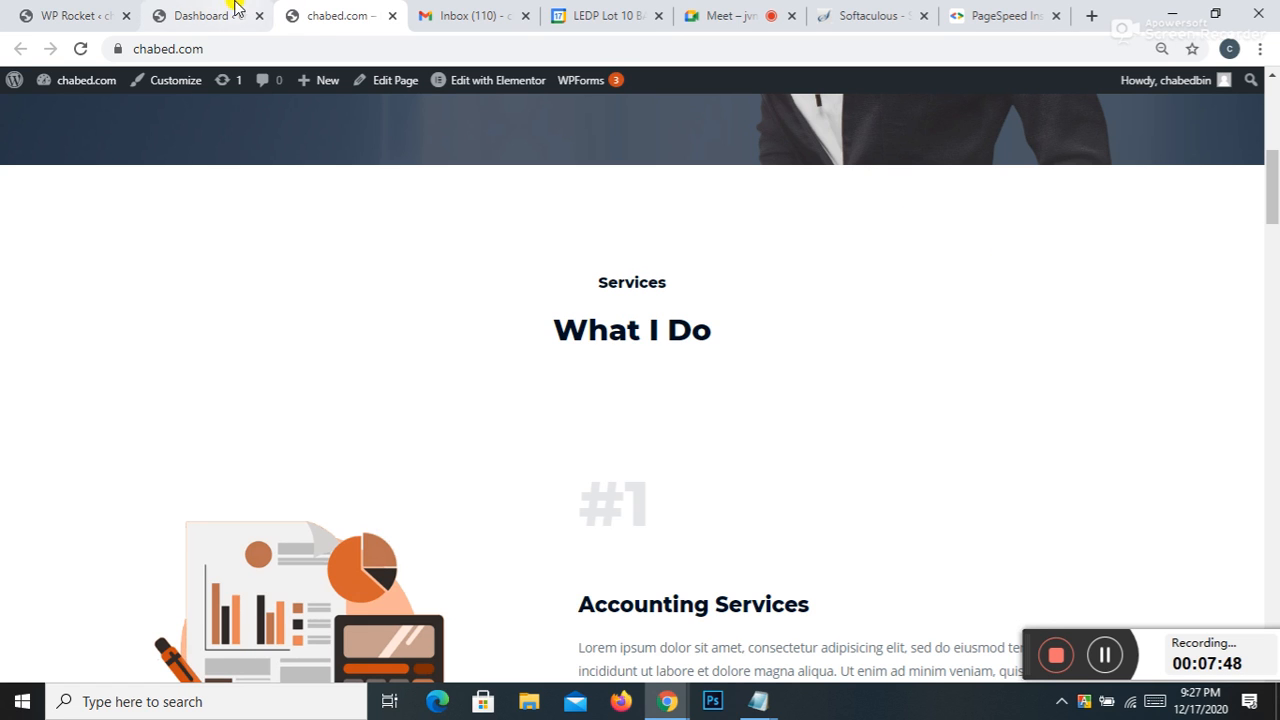
pyautogui.click(345, 16)
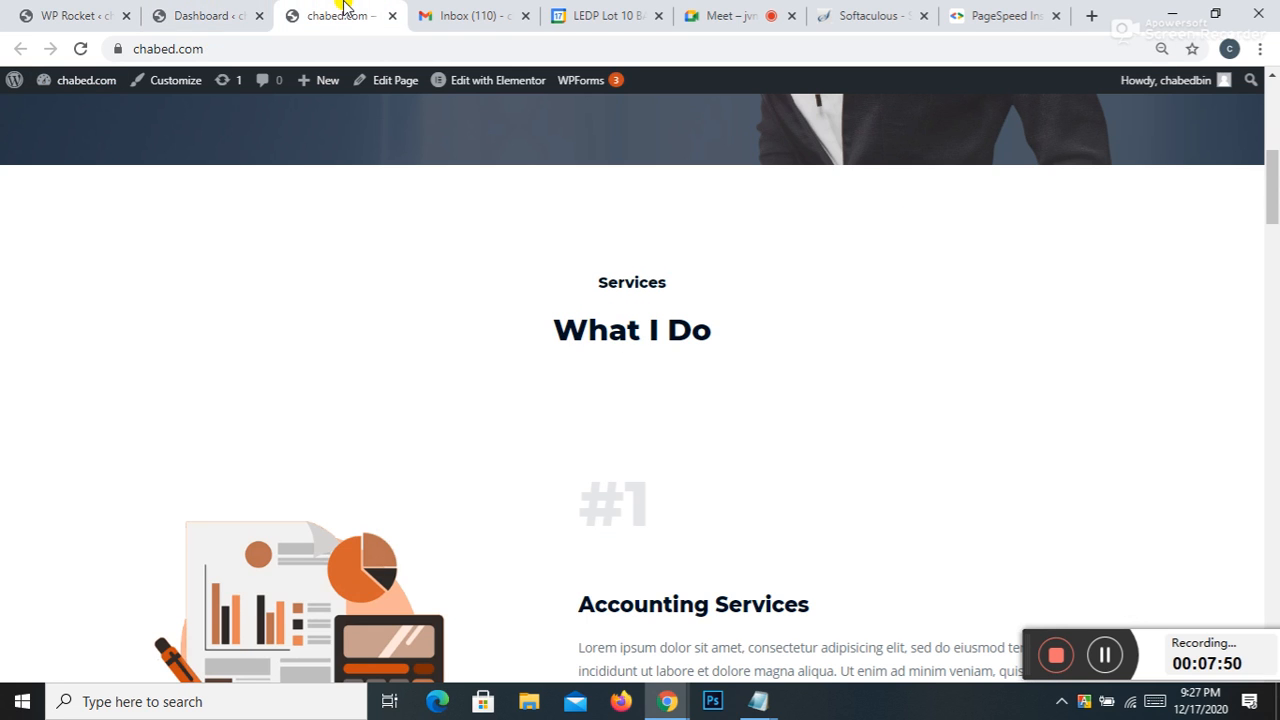
# Step: Enable LazyLoad for images and for iframes and videos in the WP Rocket Media settings
pyautogui.click(117, 18)
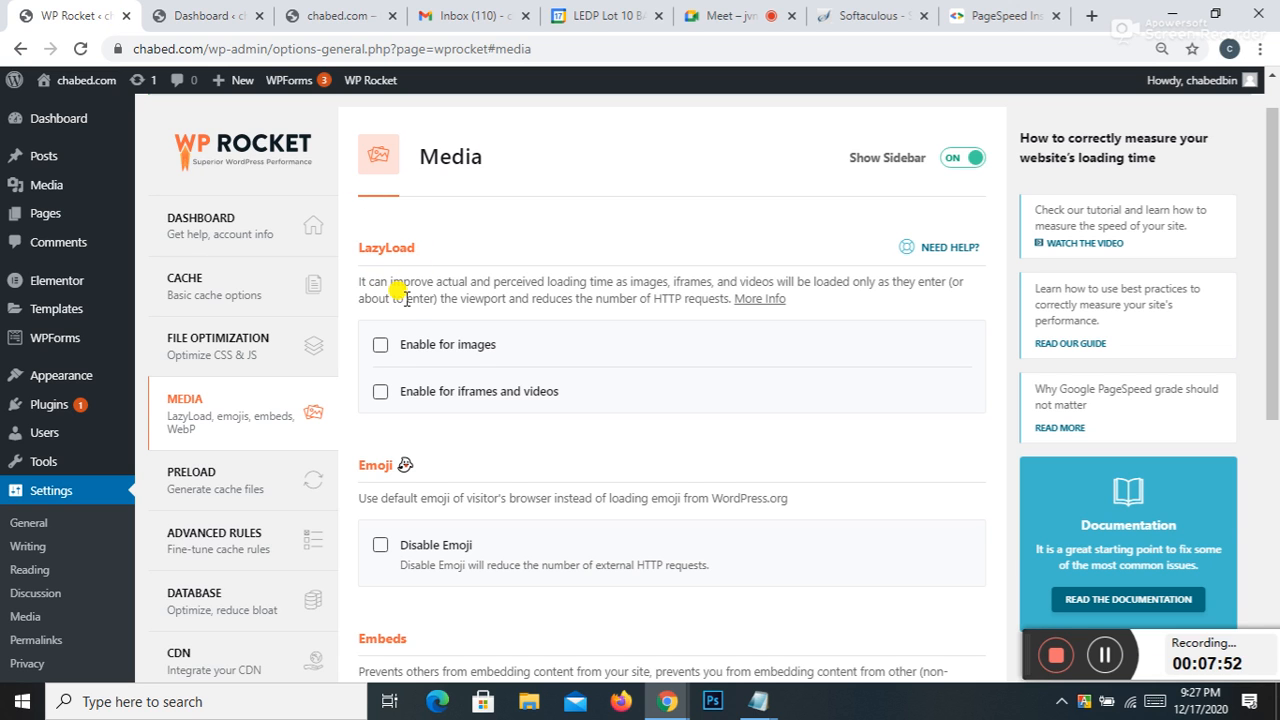
pyautogui.click(379, 347)
pyautogui.scroll(-2, 466, 334)
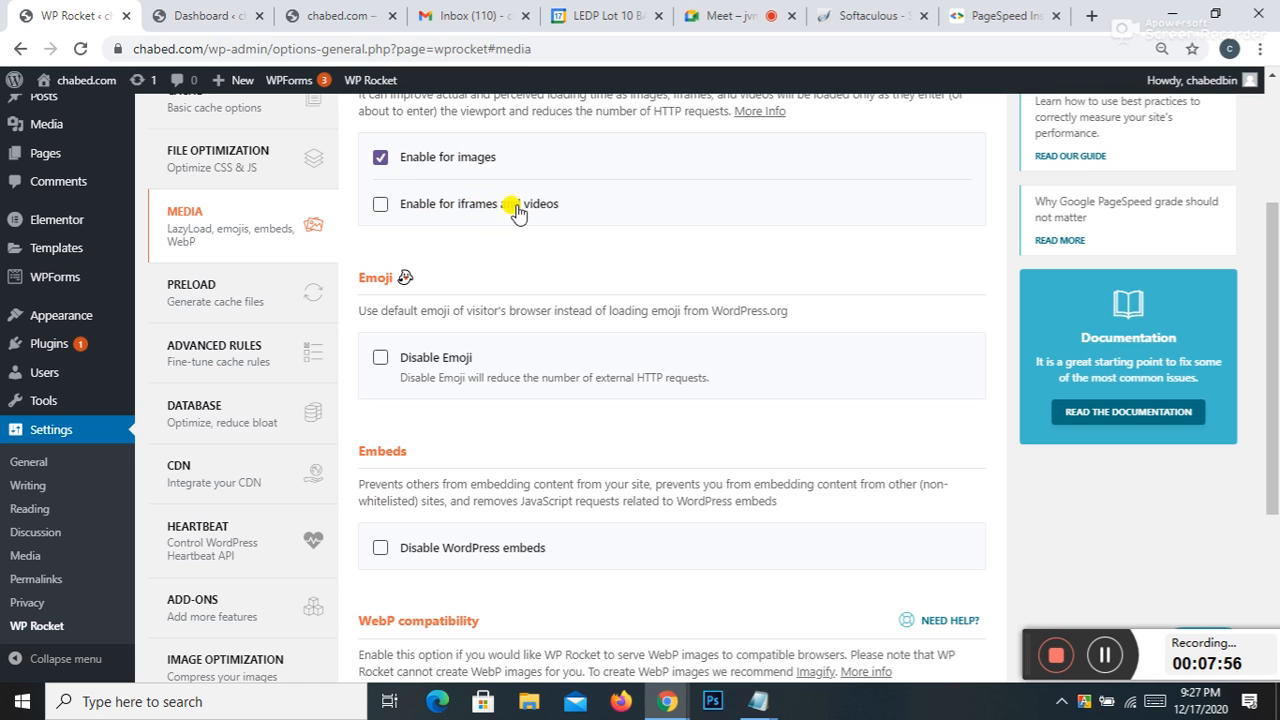
pyautogui.click(380, 204)
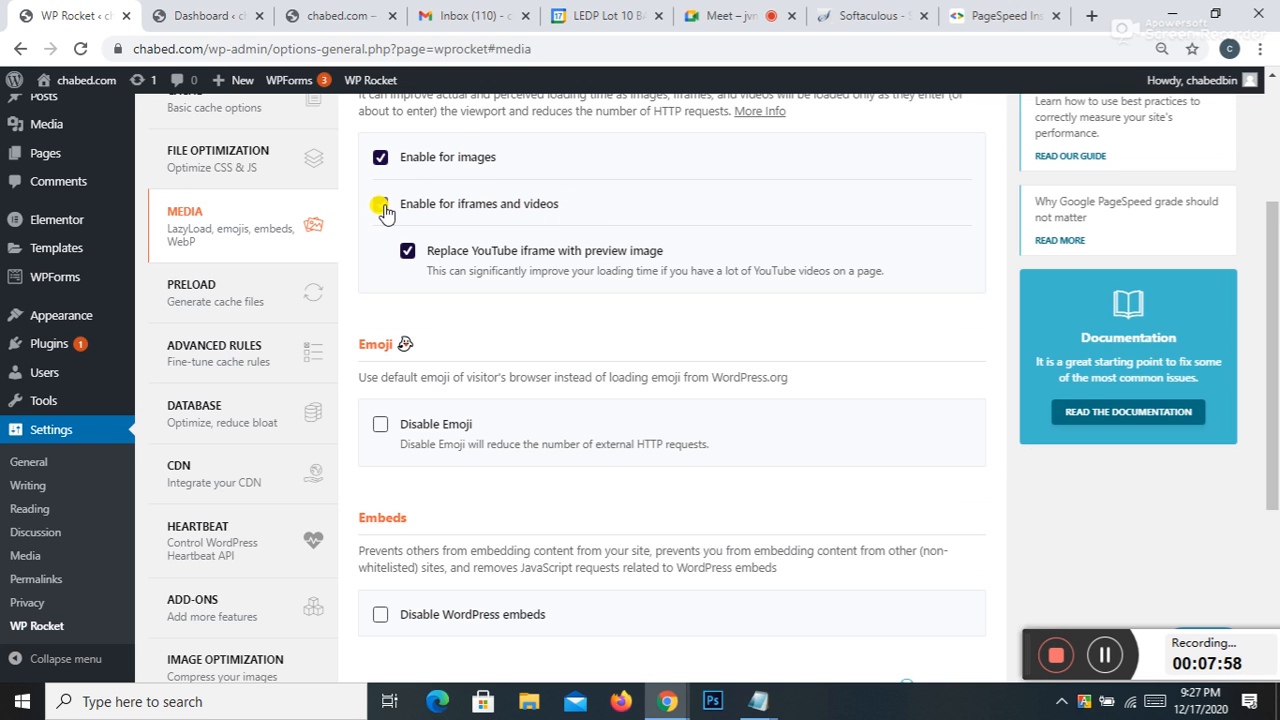
# Step: Look through the chabed.com homepage down to the quote request form, and open the Services page
pyautogui.click(222, 10)
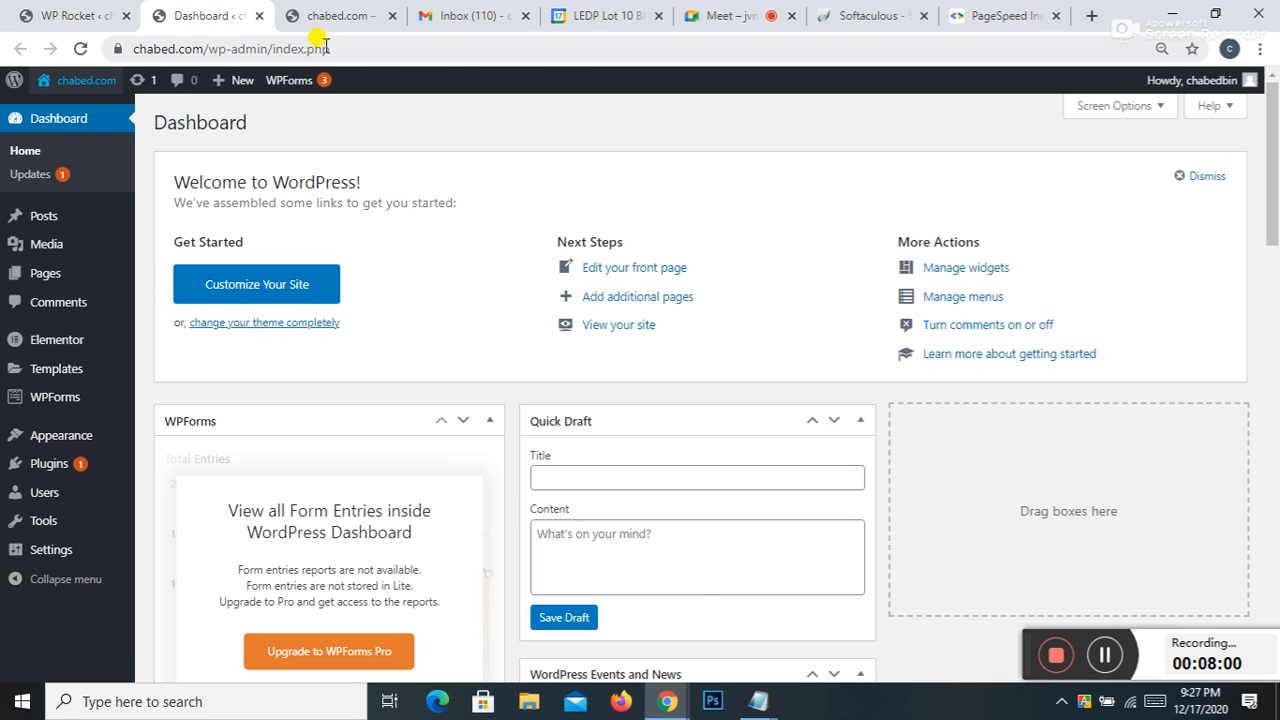
pyautogui.click(338, 16)
pyautogui.scroll(-20, 676, 318)
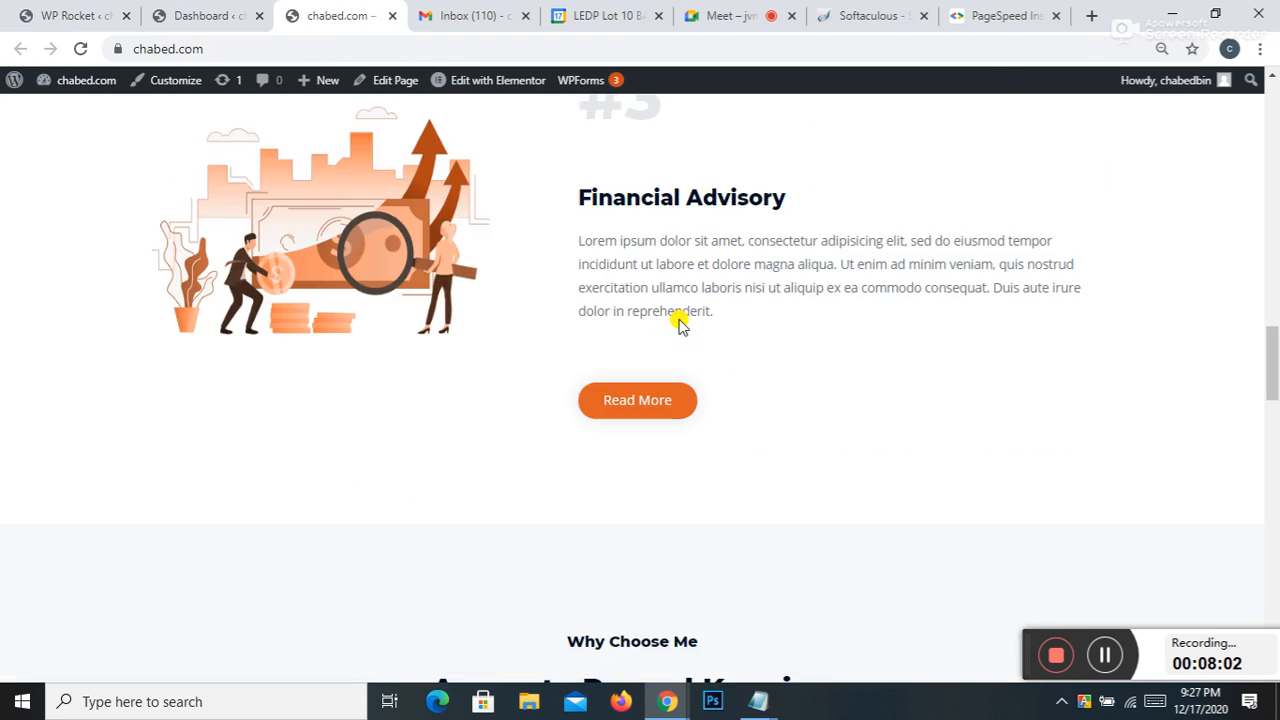
pyautogui.scroll(-6, 680, 328)
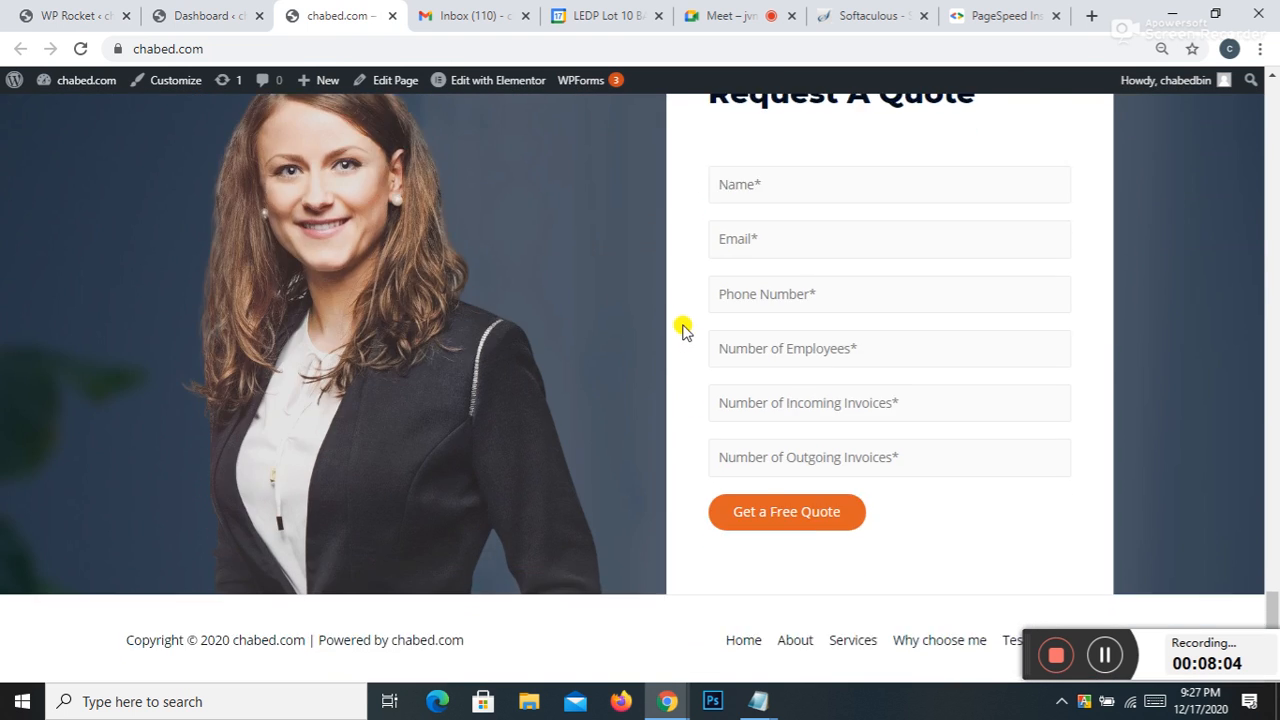
pyautogui.scroll(14, 682, 329)
pyautogui.scroll(10, 690, 320)
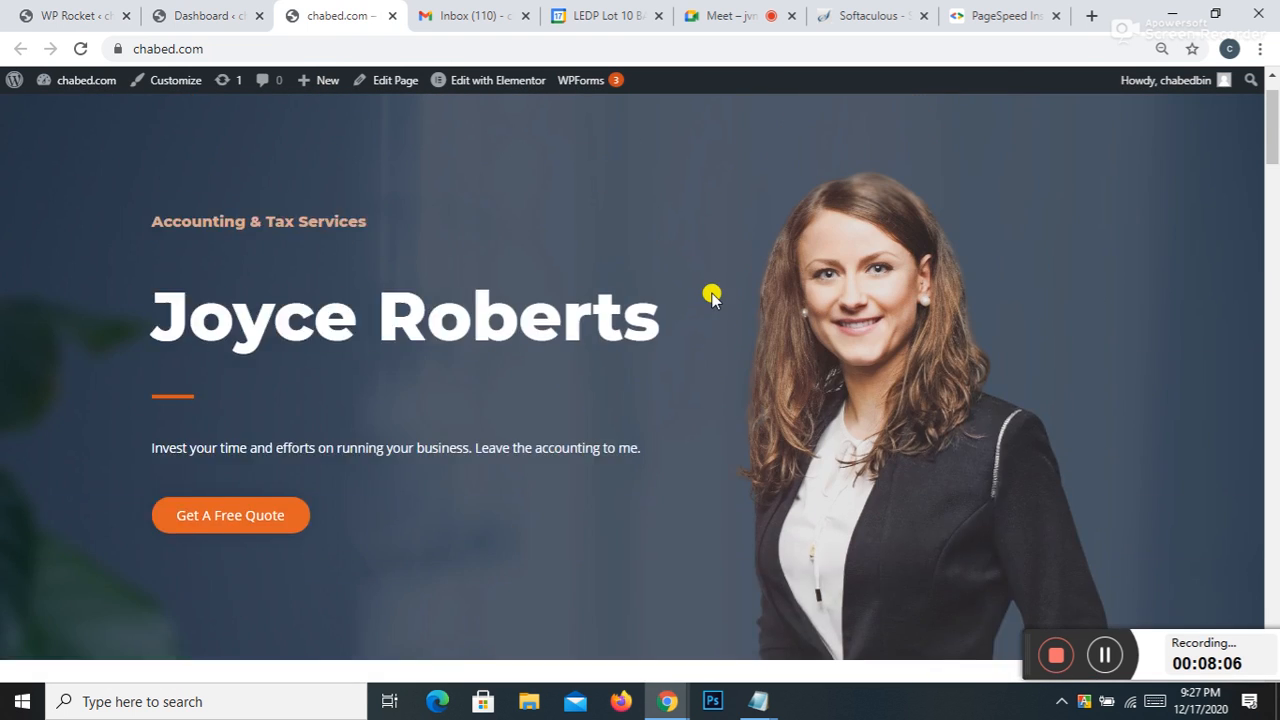
pyautogui.click(659, 134)
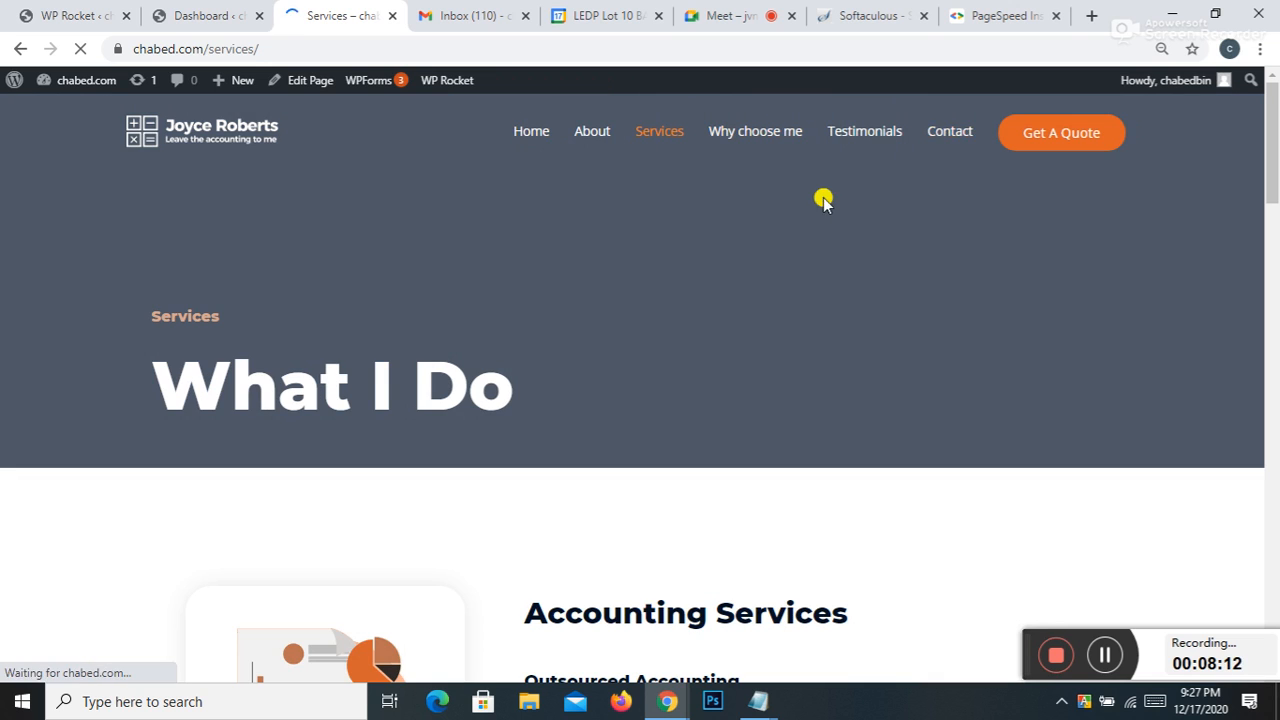
# Step: In WP Rocket's Media settings, keep iframe and video LazyLoad on, turn on Disable Emoji, Disable WordPress embeds and WebP caching, and save
pyautogui.click(165, 18)
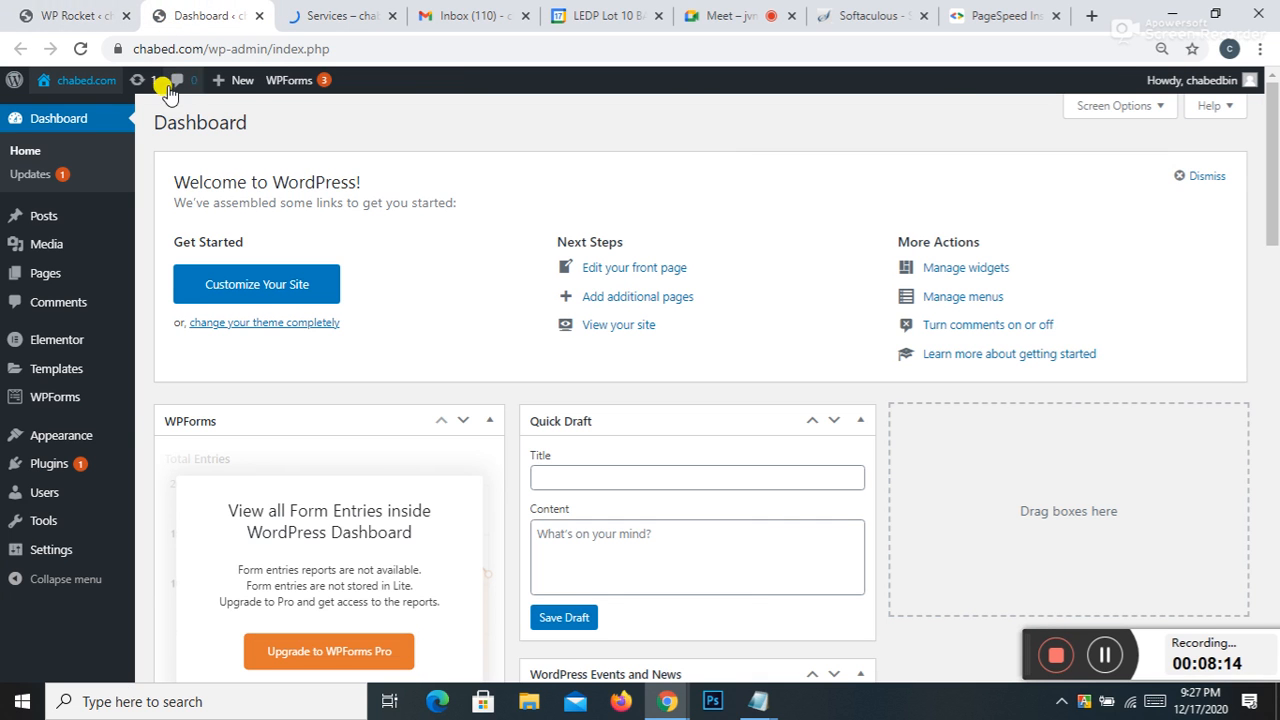
pyautogui.click(66, 10)
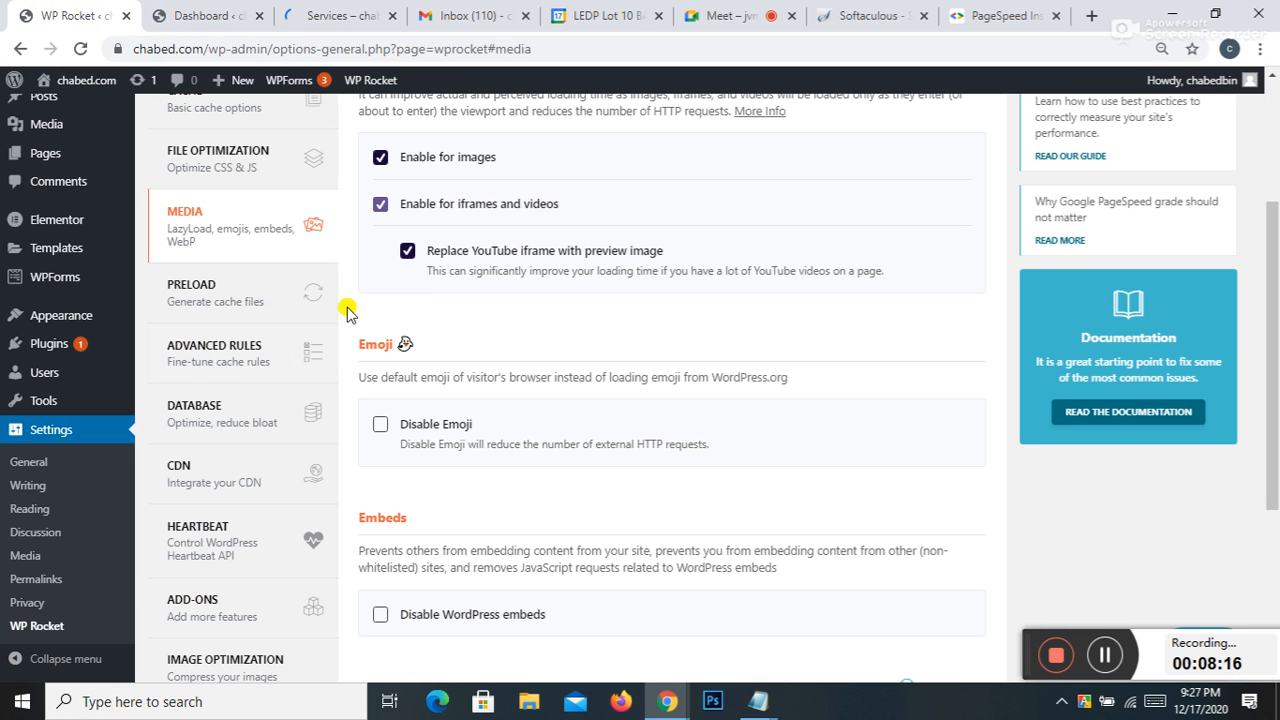
pyautogui.click(381, 206)
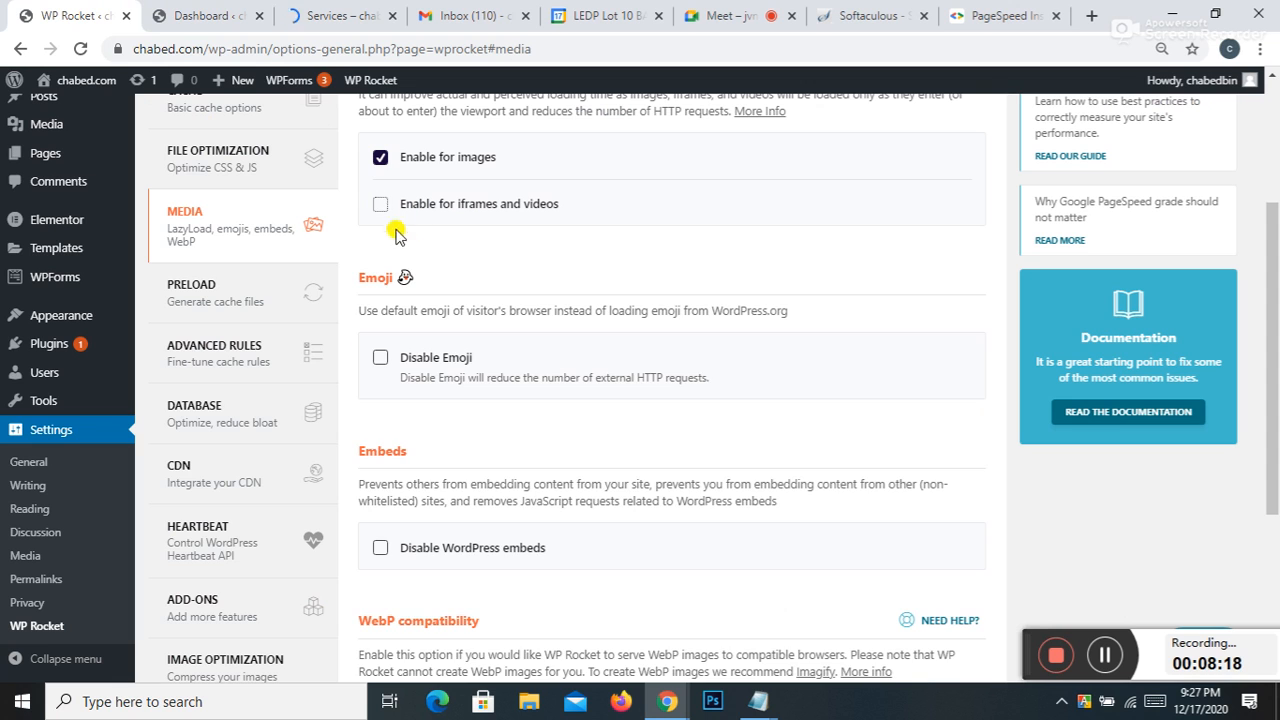
pyautogui.click(382, 206)
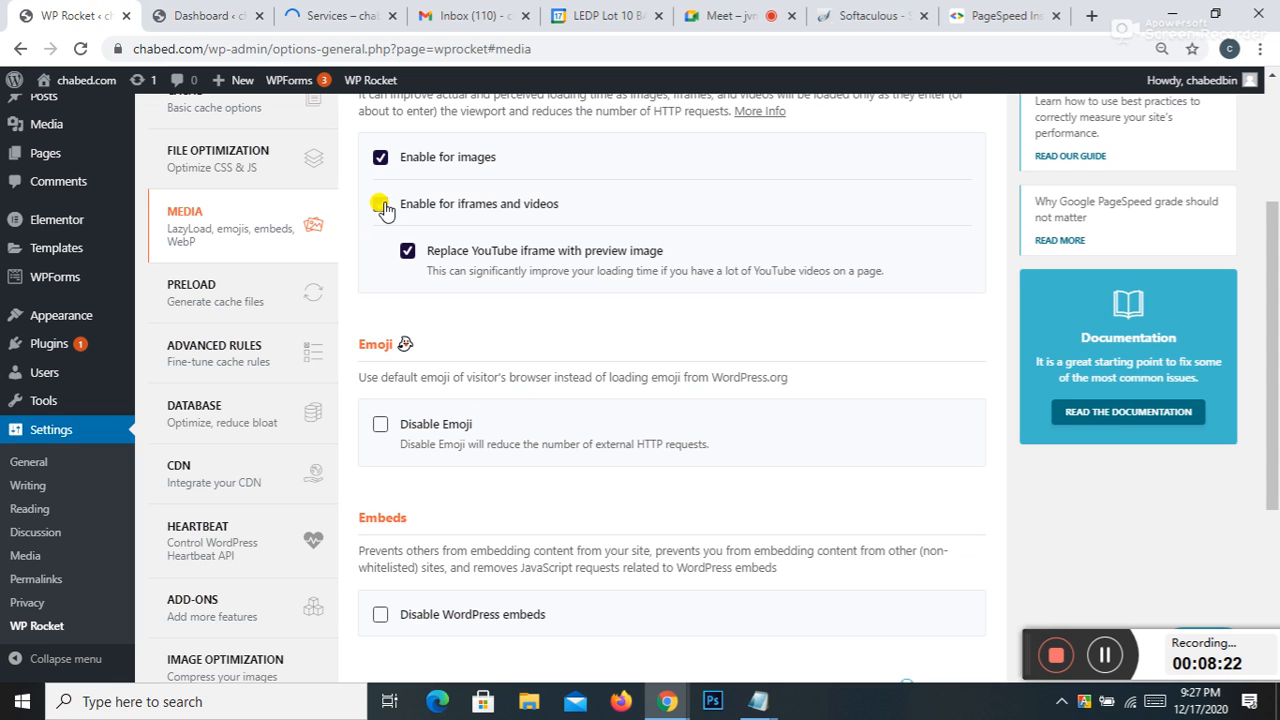
pyautogui.scroll(-1, 403, 292)
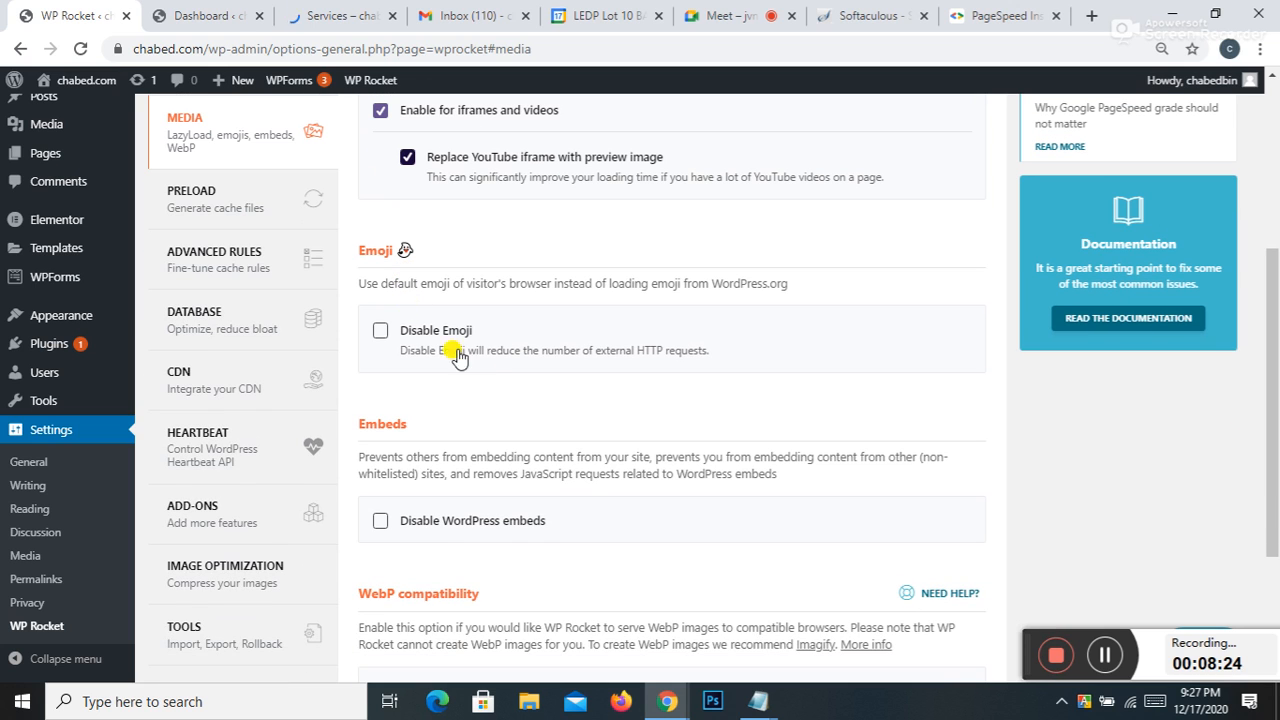
pyautogui.click(383, 330)
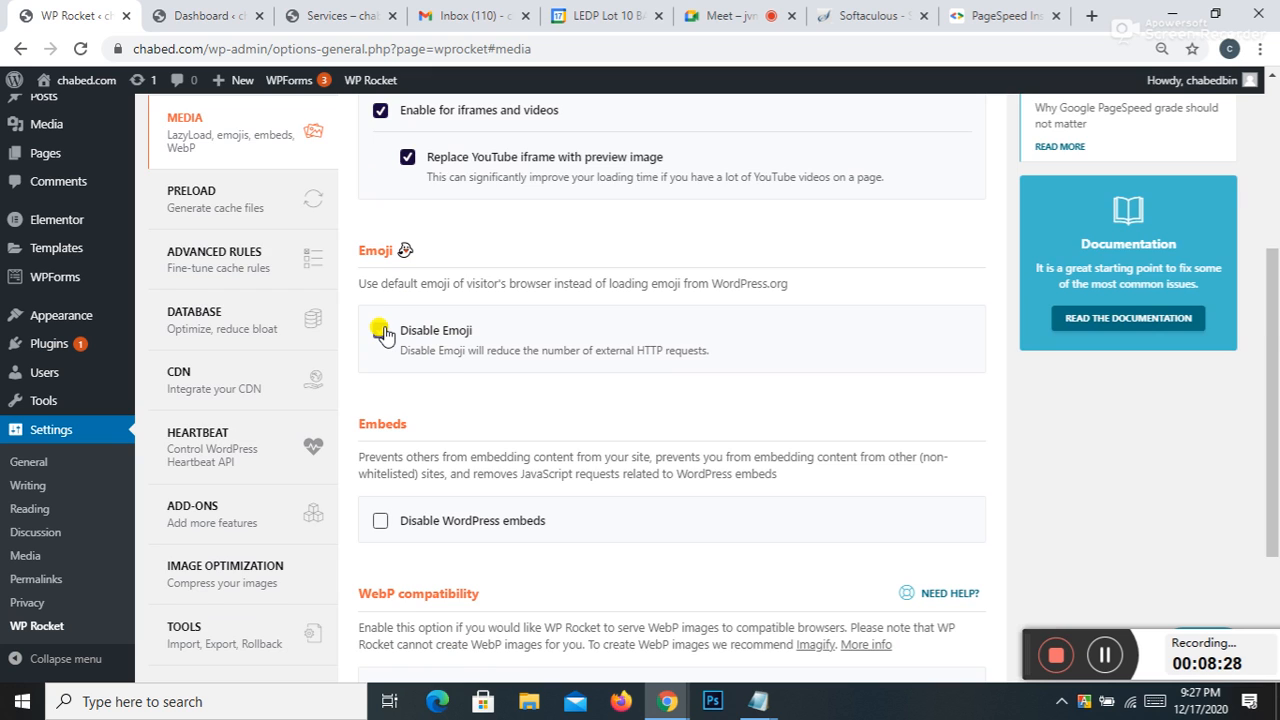
pyautogui.scroll(-2, 383, 330)
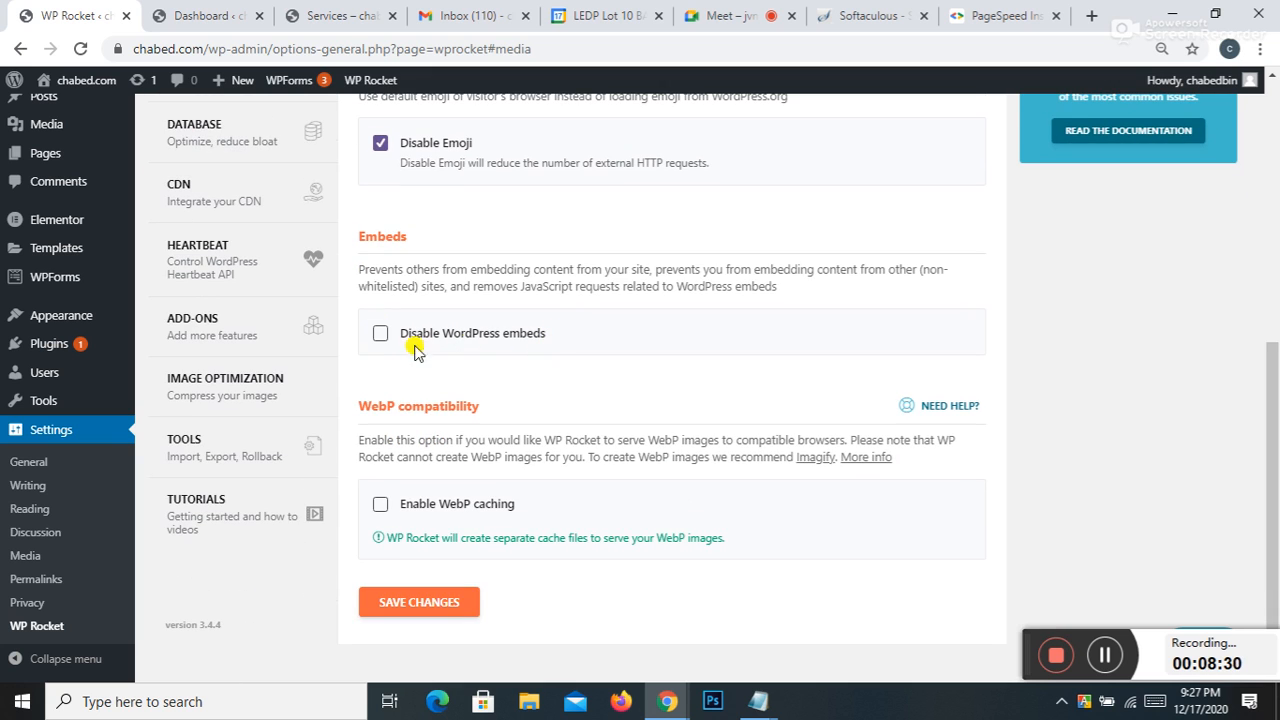
pyautogui.click(380, 336)
pyautogui.scroll(-1, 468, 428)
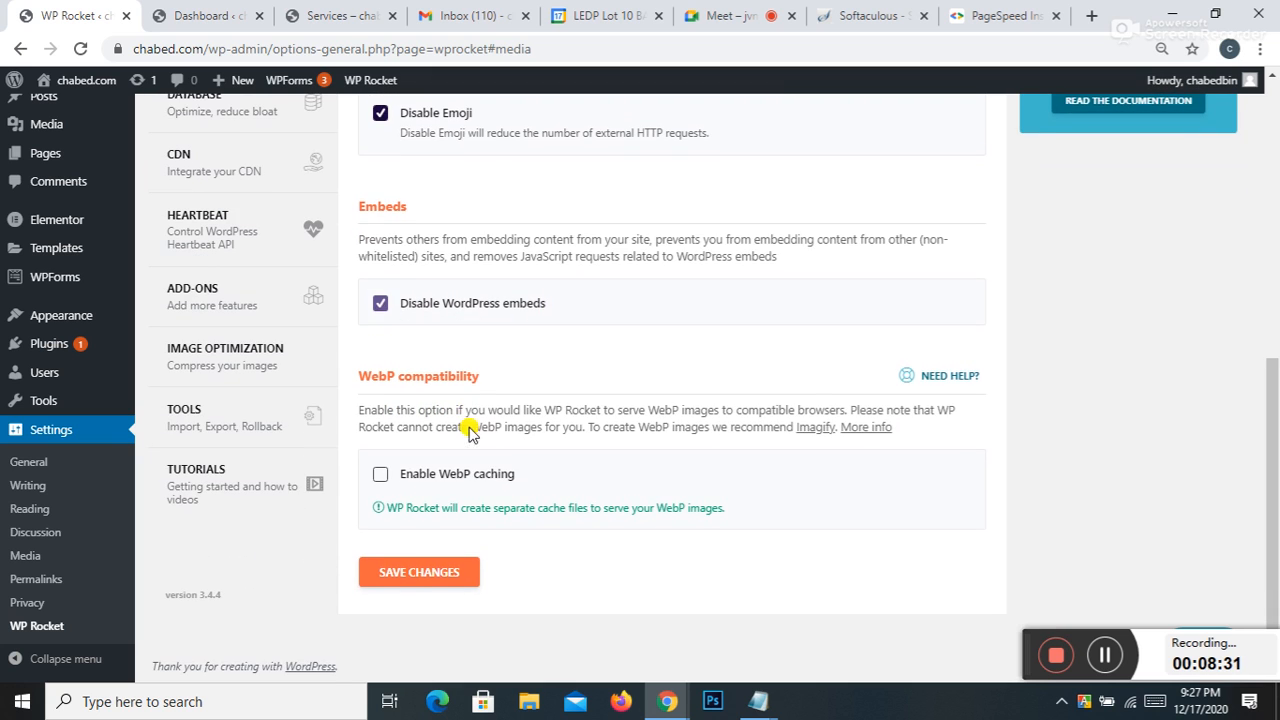
pyautogui.click(381, 477)
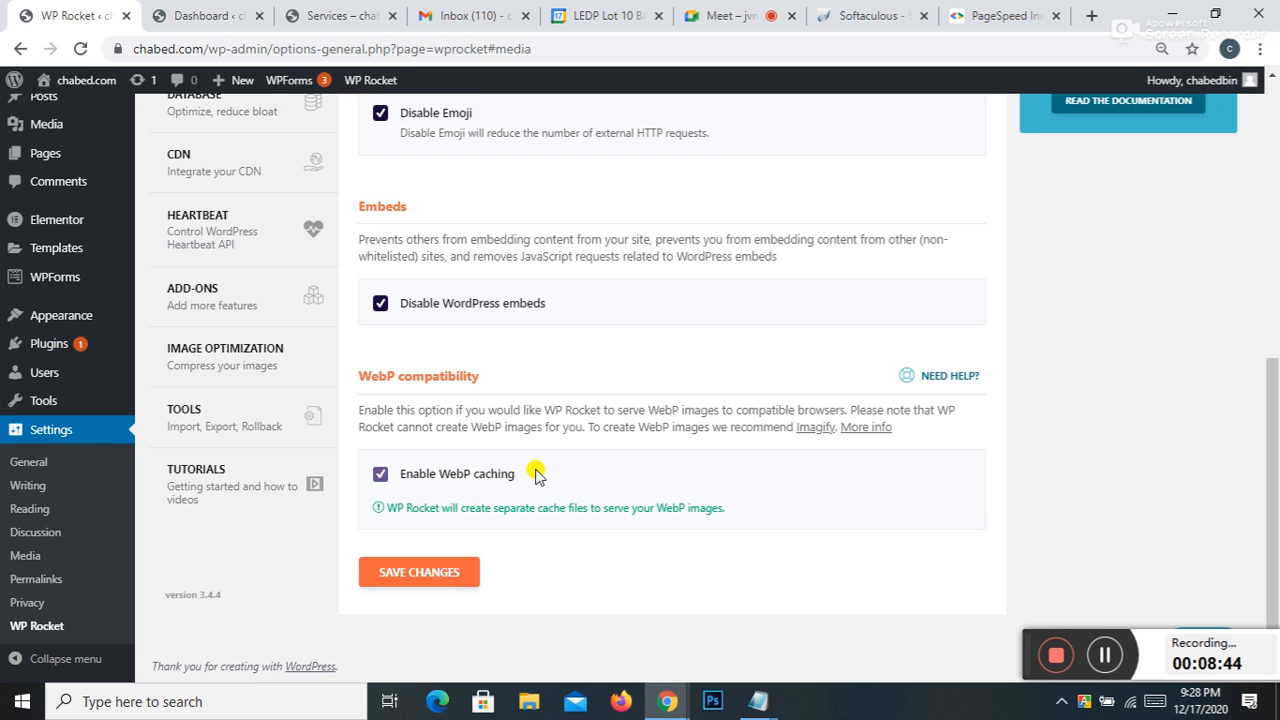
pyautogui.click(430, 576)
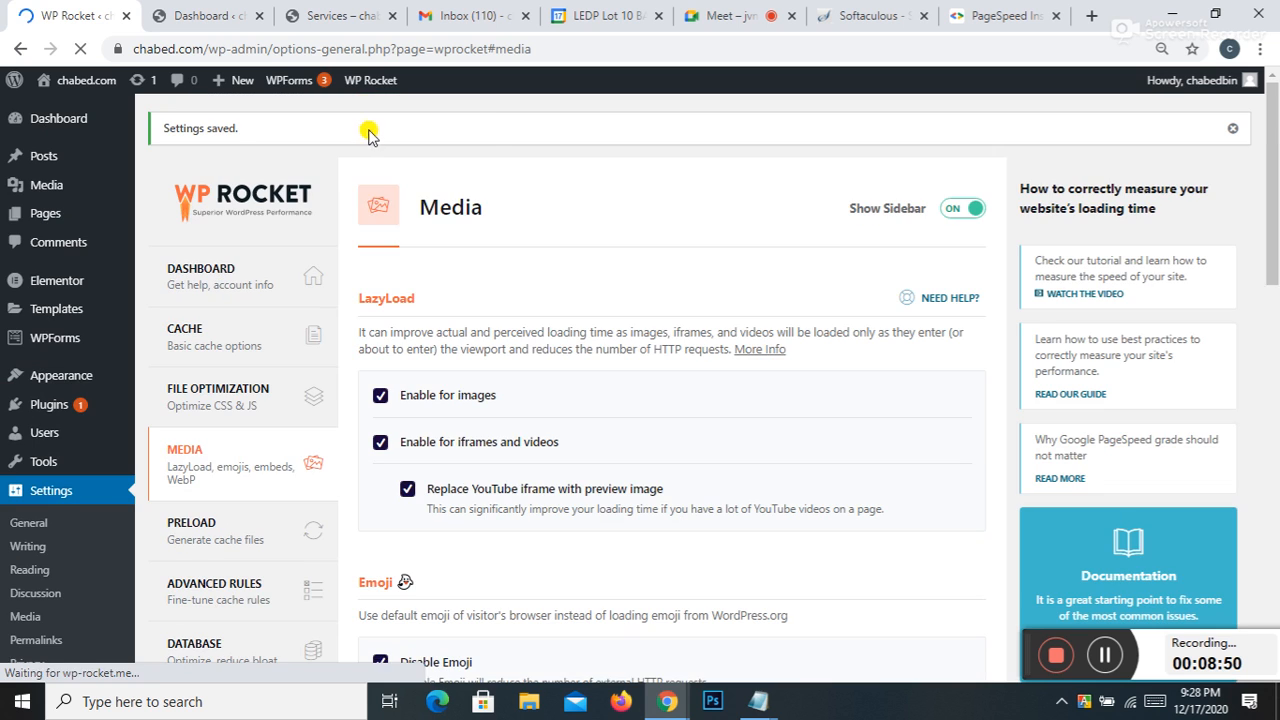
# Step: Clear the WP Rocket cache for the site and look over the plugin's dashboard
pyautogui.moveTo(362, 80)
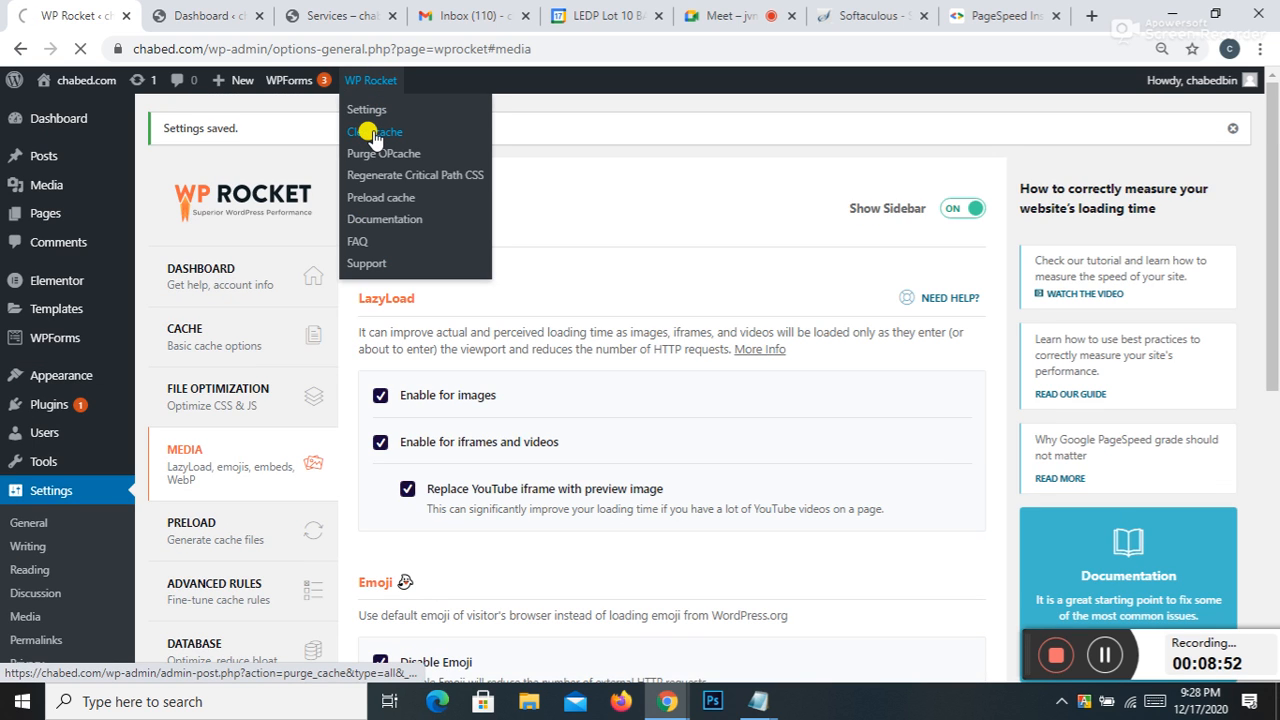
pyautogui.click(372, 136)
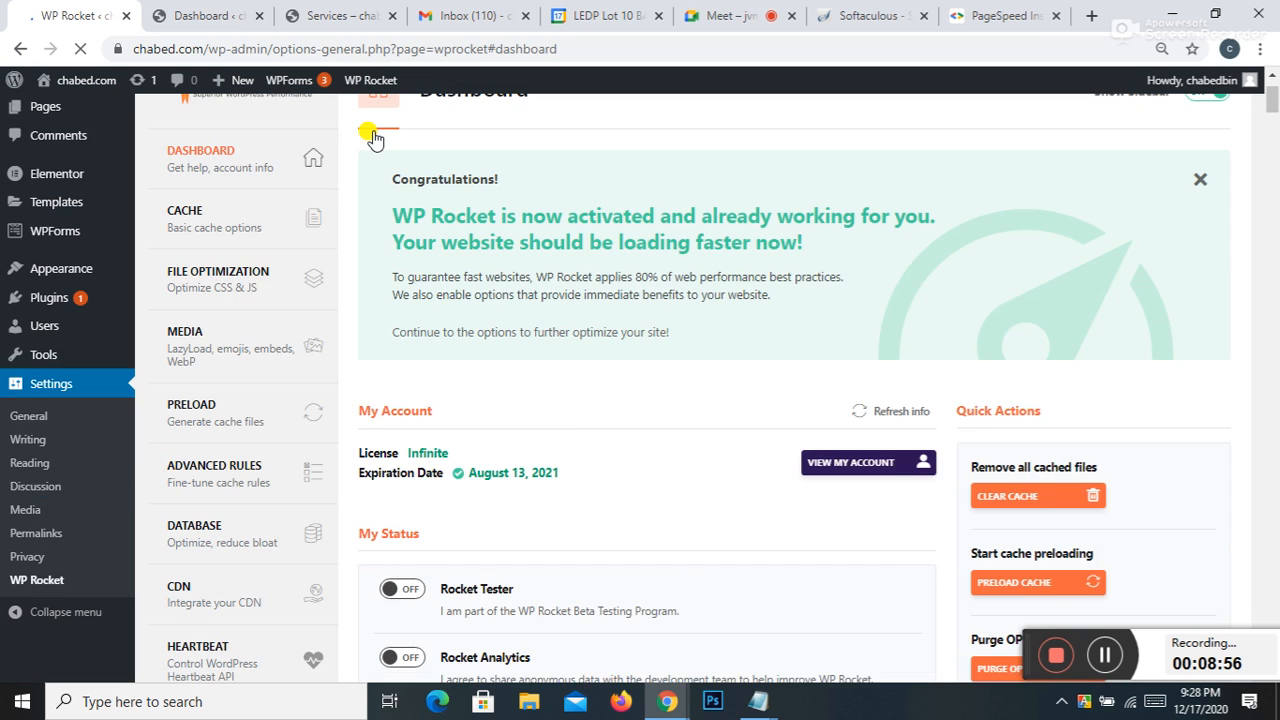
pyautogui.scroll(-5, 420, 377)
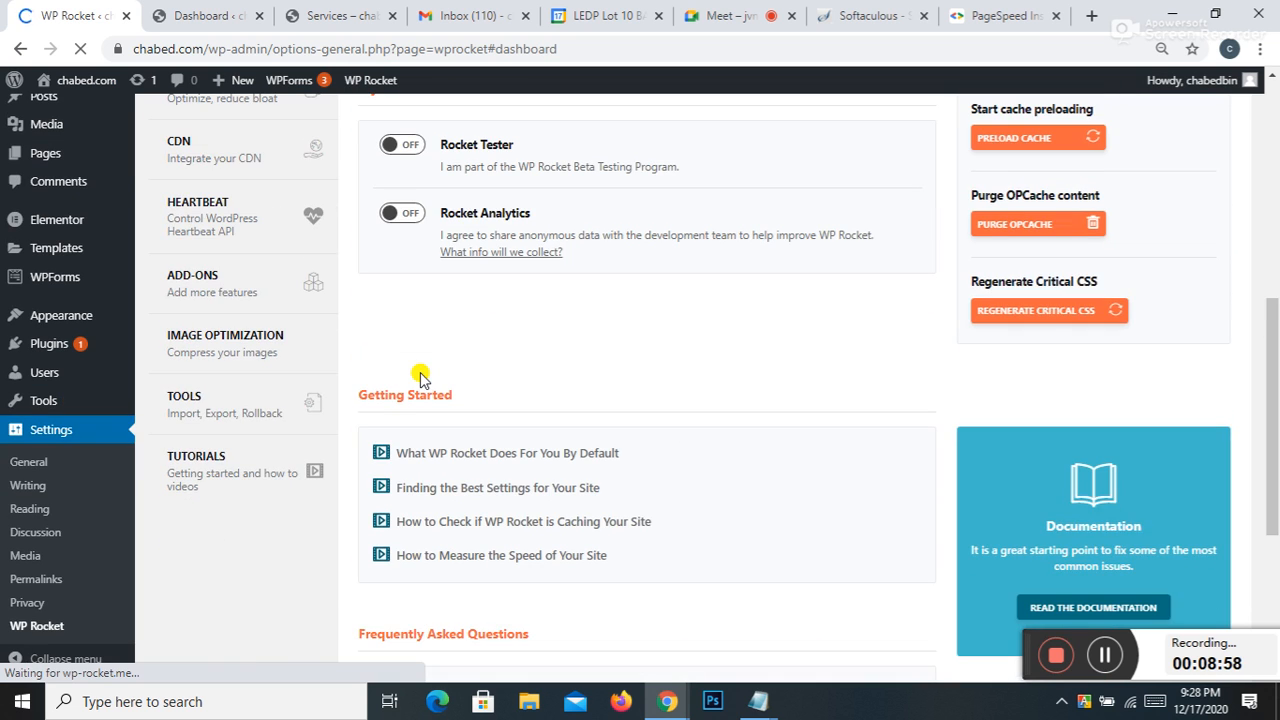
# Step: Review the desktop PageSpeed Insights report for chabed.com and look through WP Rocket's list of settings sections
pyautogui.scroll(6, 421, 380)
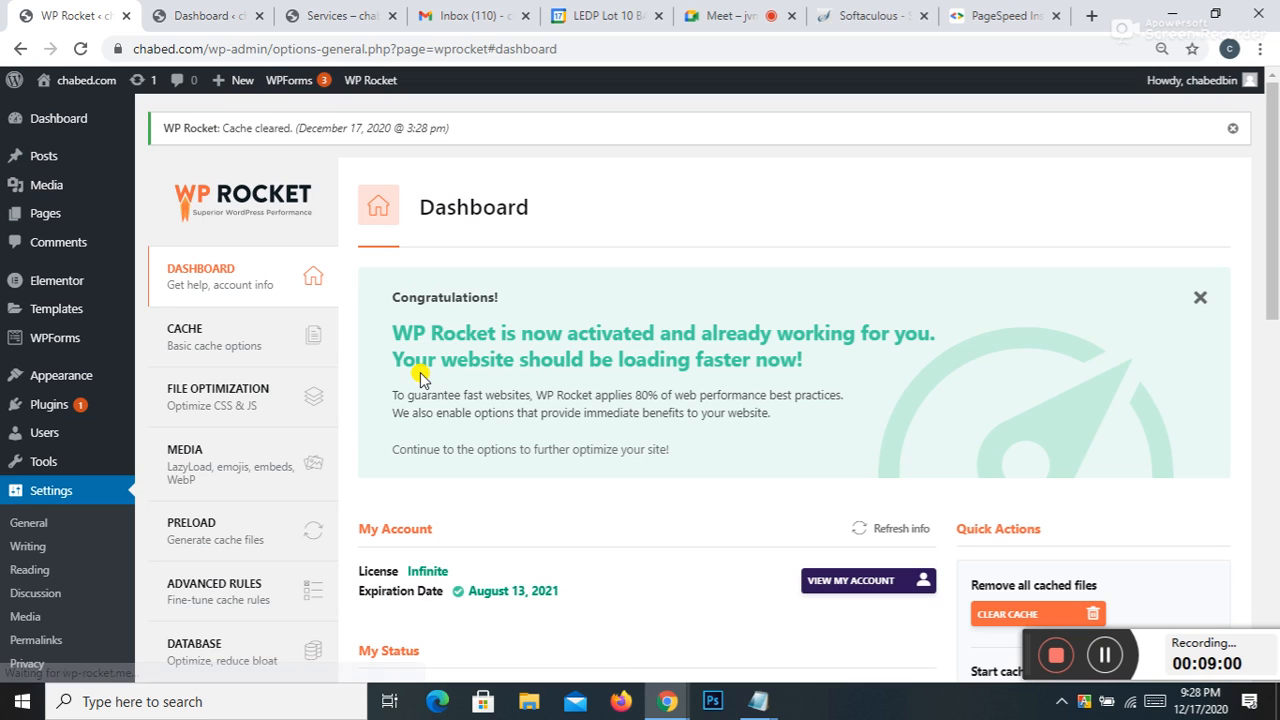
pyautogui.click(980, 12)
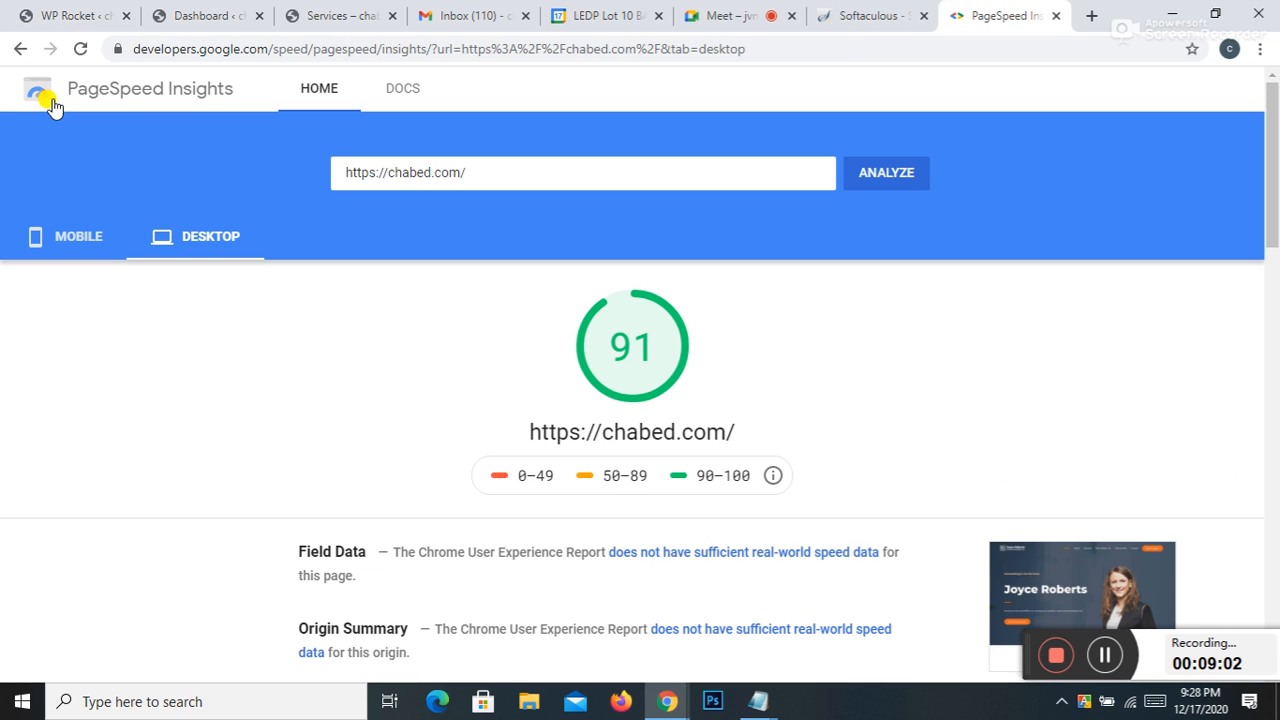
pyautogui.click(78, 16)
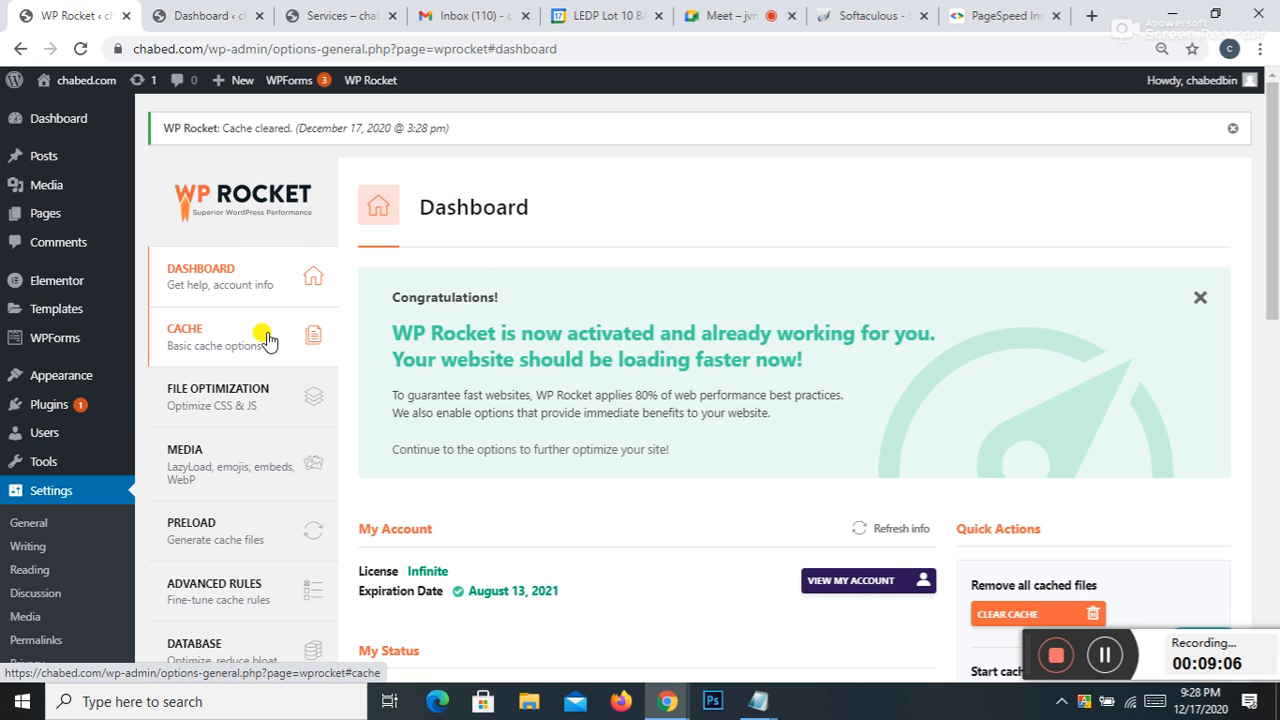
pyautogui.scroll(-3, 255, 332)
pyautogui.scroll(-1, 280, 370)
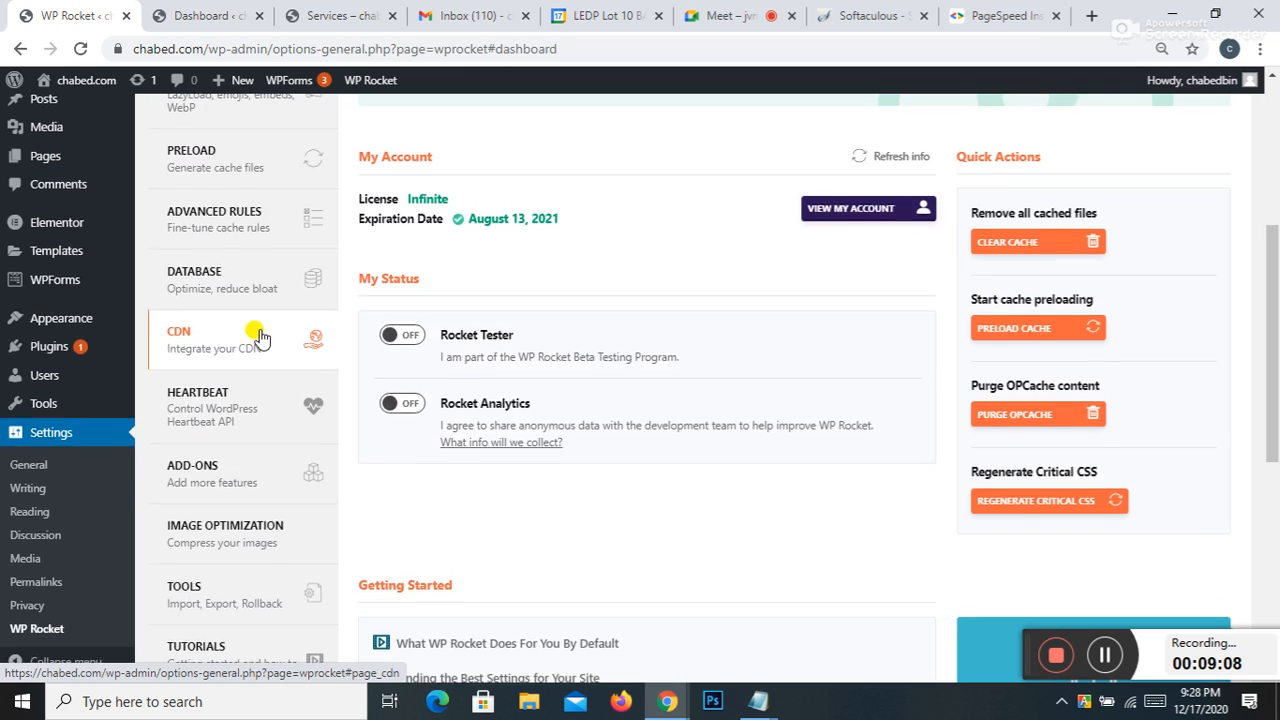
pyautogui.scroll(2, 251, 331)
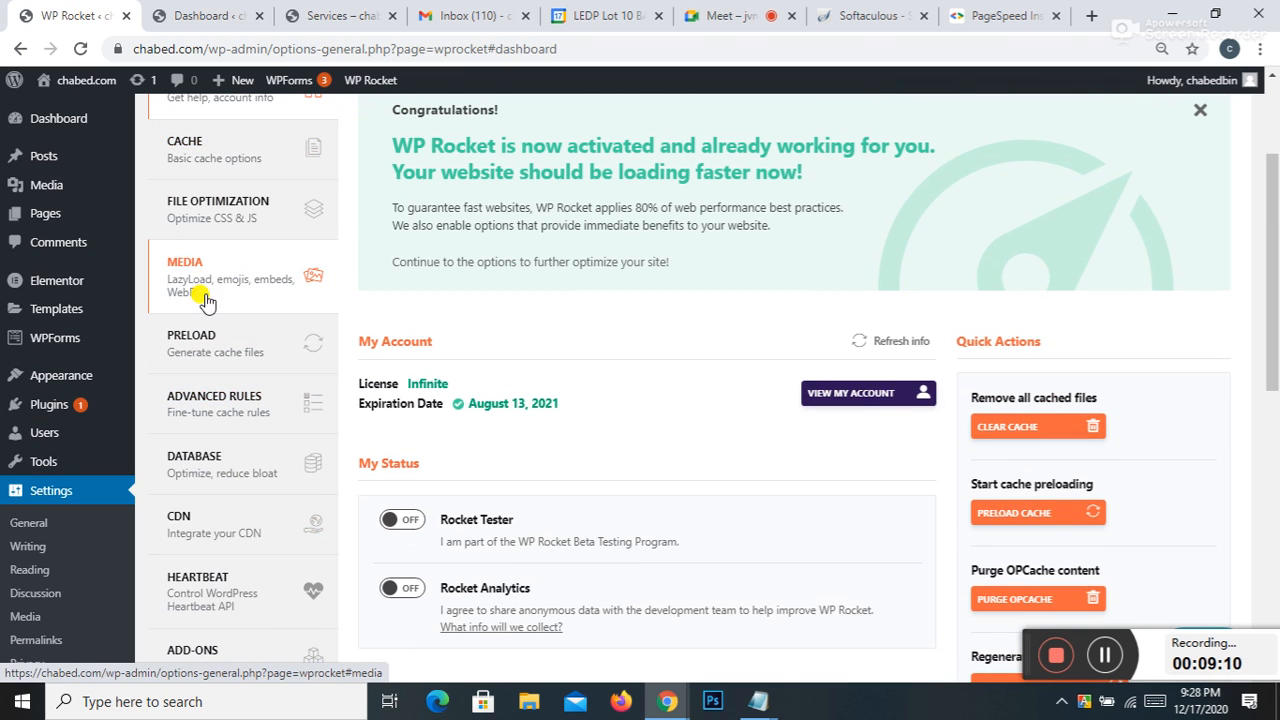
pyautogui.scroll(-1, 300, 305)
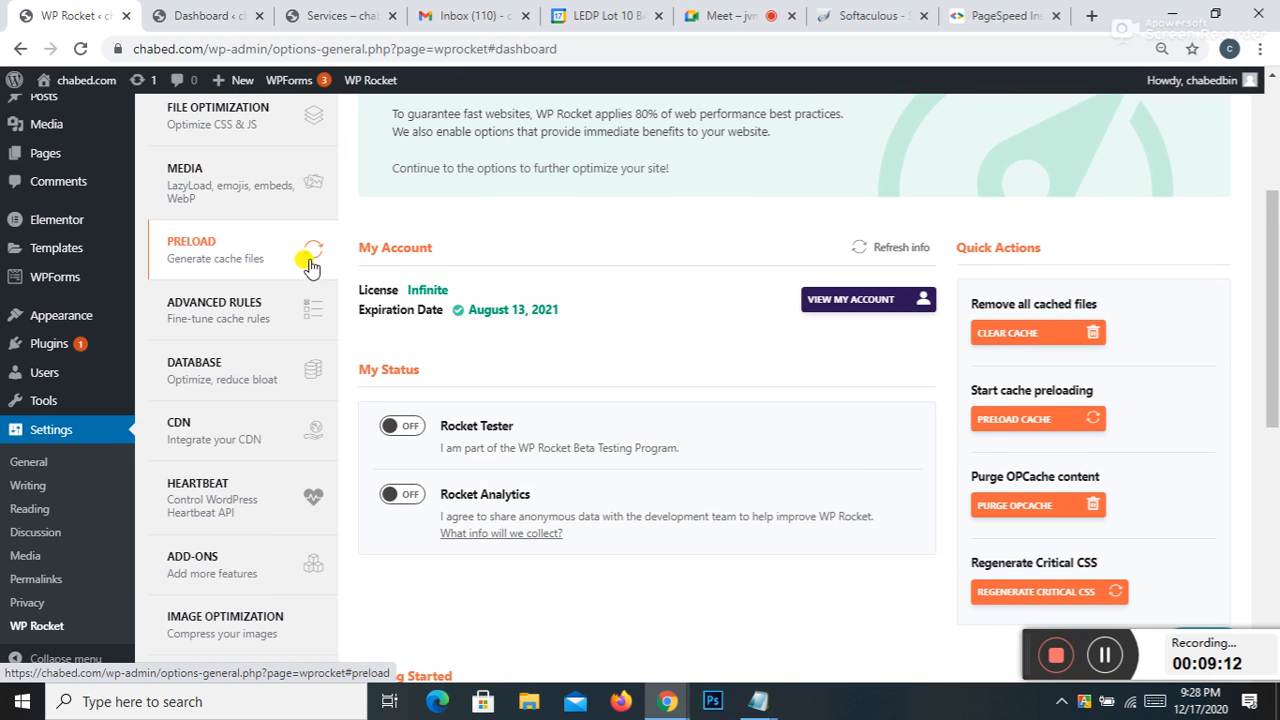
# Step: Open WP Rocket's Preload settings and keep Activate Preloading on with sitemap-based cache preloading off
pyautogui.click(203, 255)
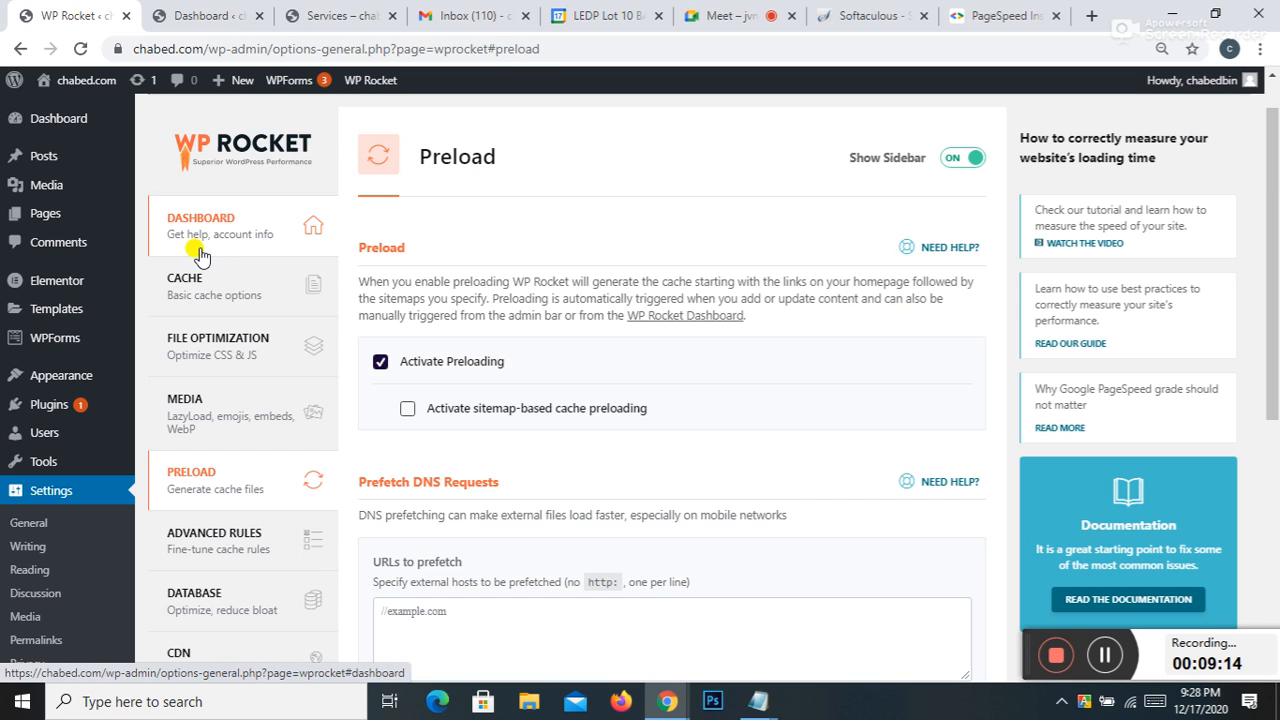
pyautogui.scroll(-2, 551, 320)
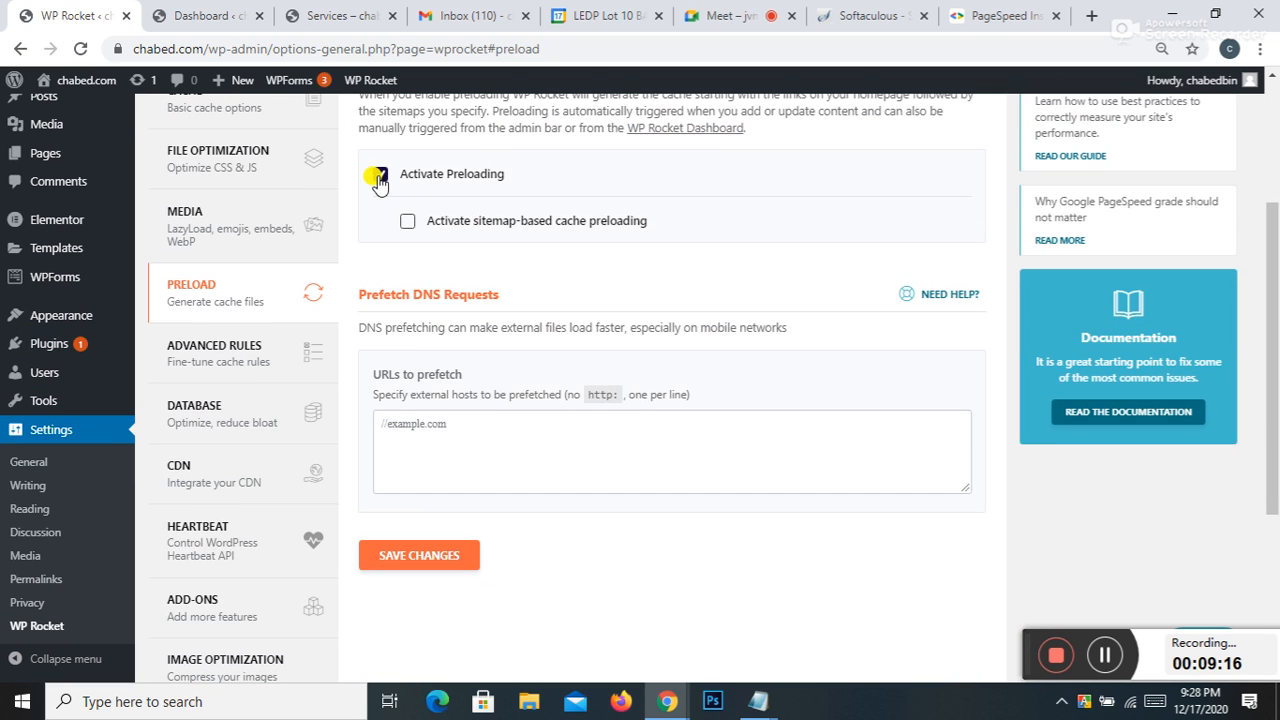
pyautogui.click(380, 174)
pyautogui.click(378, 176)
pyautogui.click(408, 222)
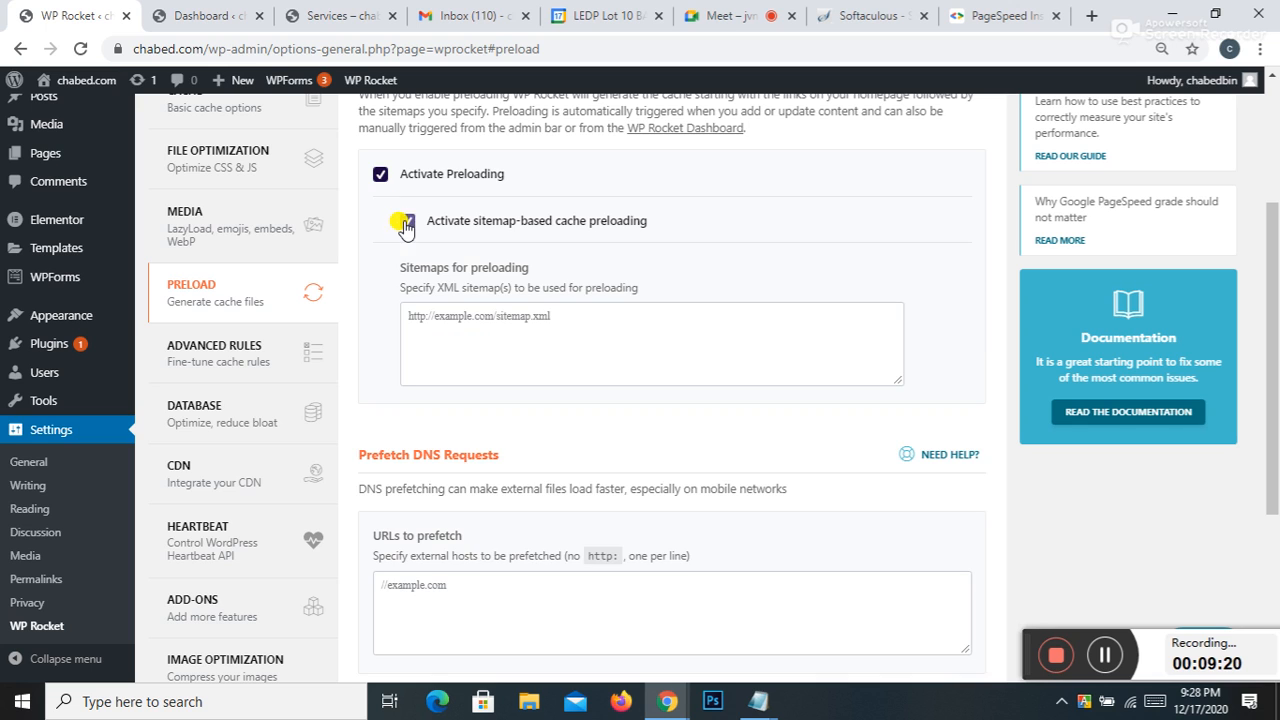
pyautogui.click(409, 223)
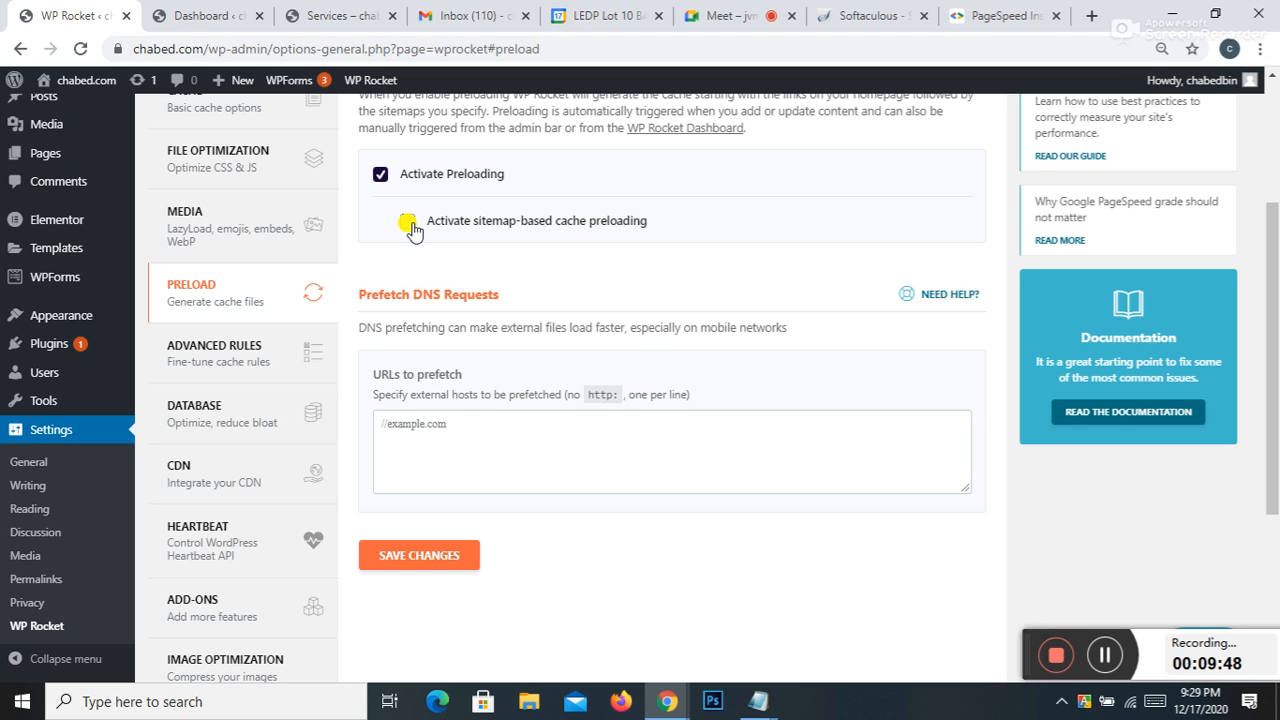
# Step: Open the chabed.com homepage in a new browser tab from the WordPress dashboard
pyautogui.click(175, 14)
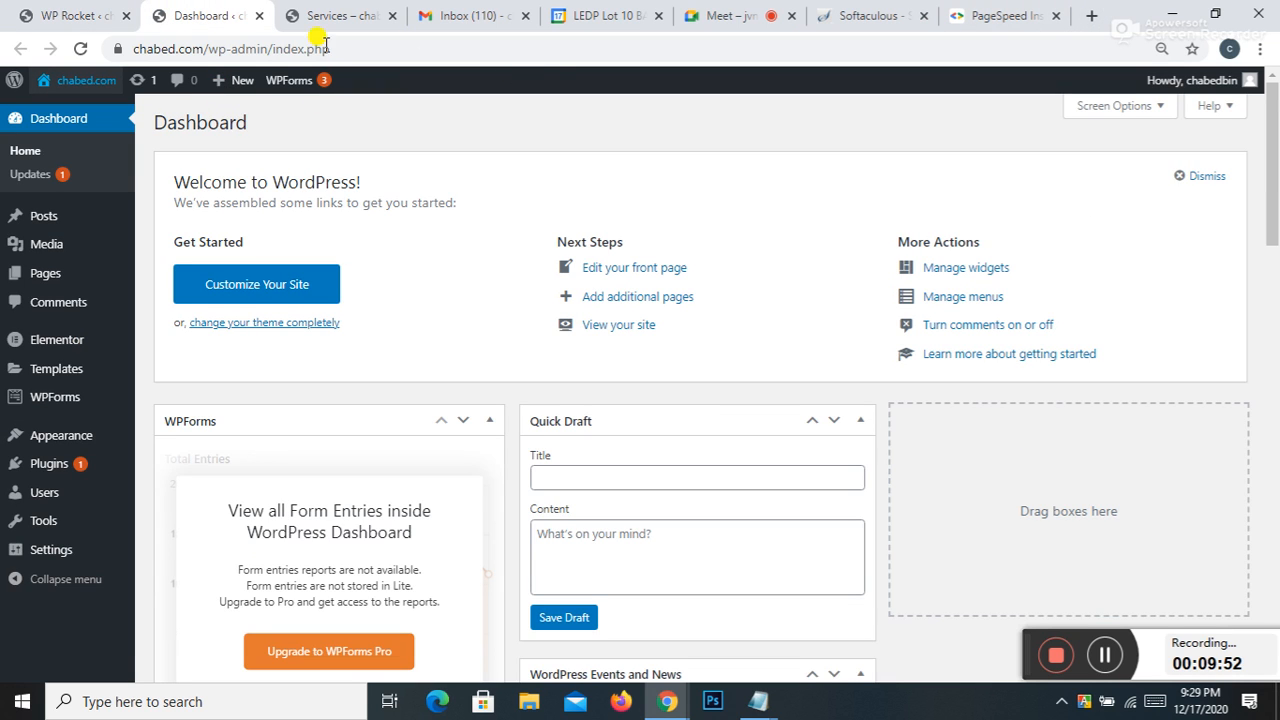
pyautogui.click(46, 15)
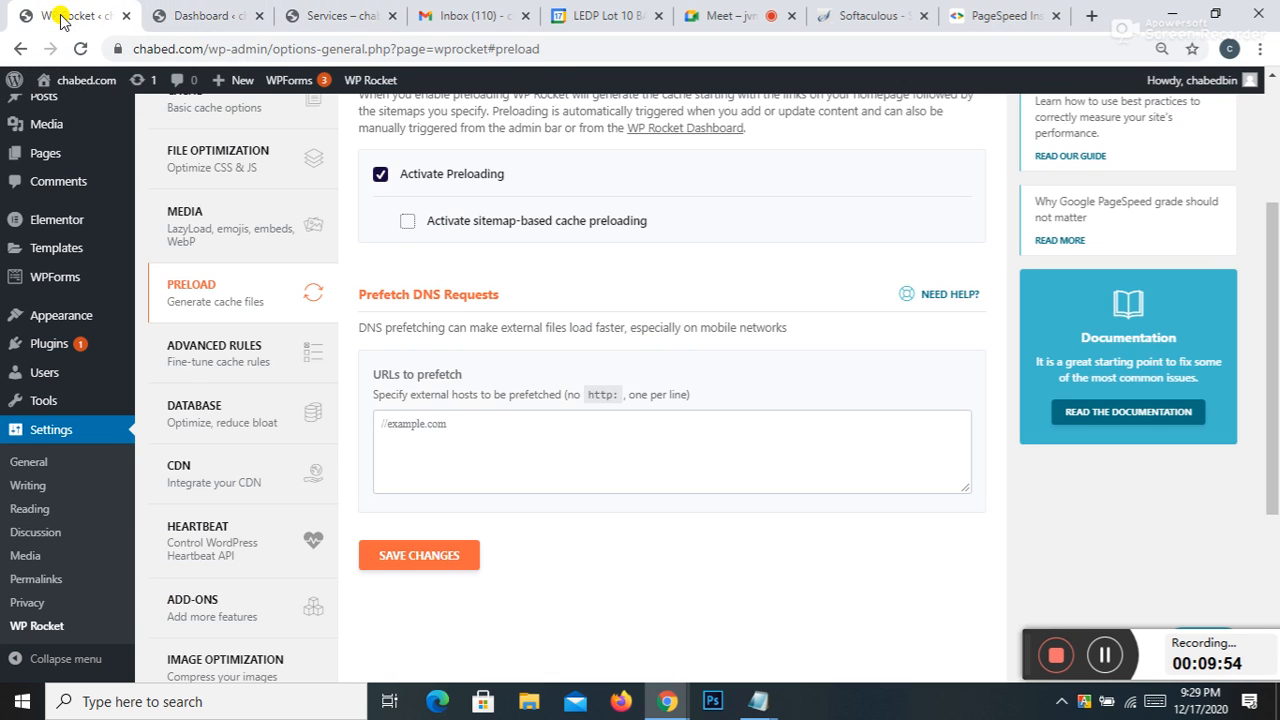
pyautogui.click(316, 22)
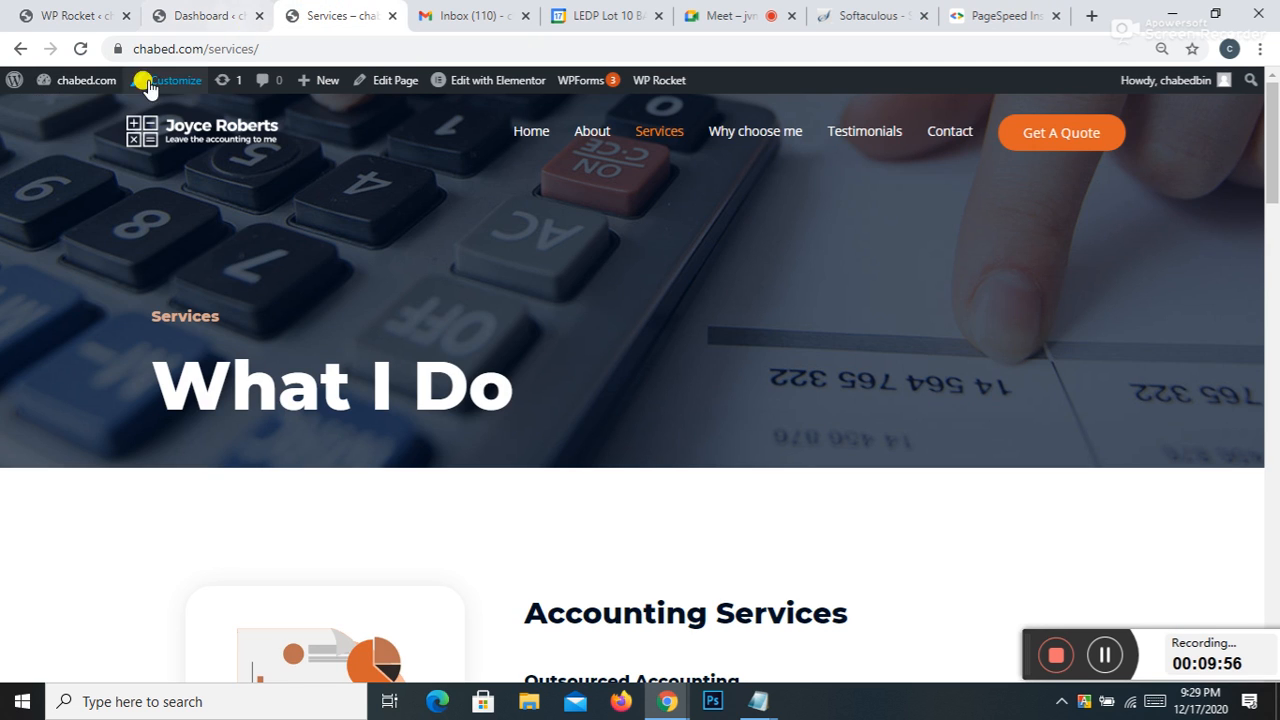
pyautogui.click(86, 80)
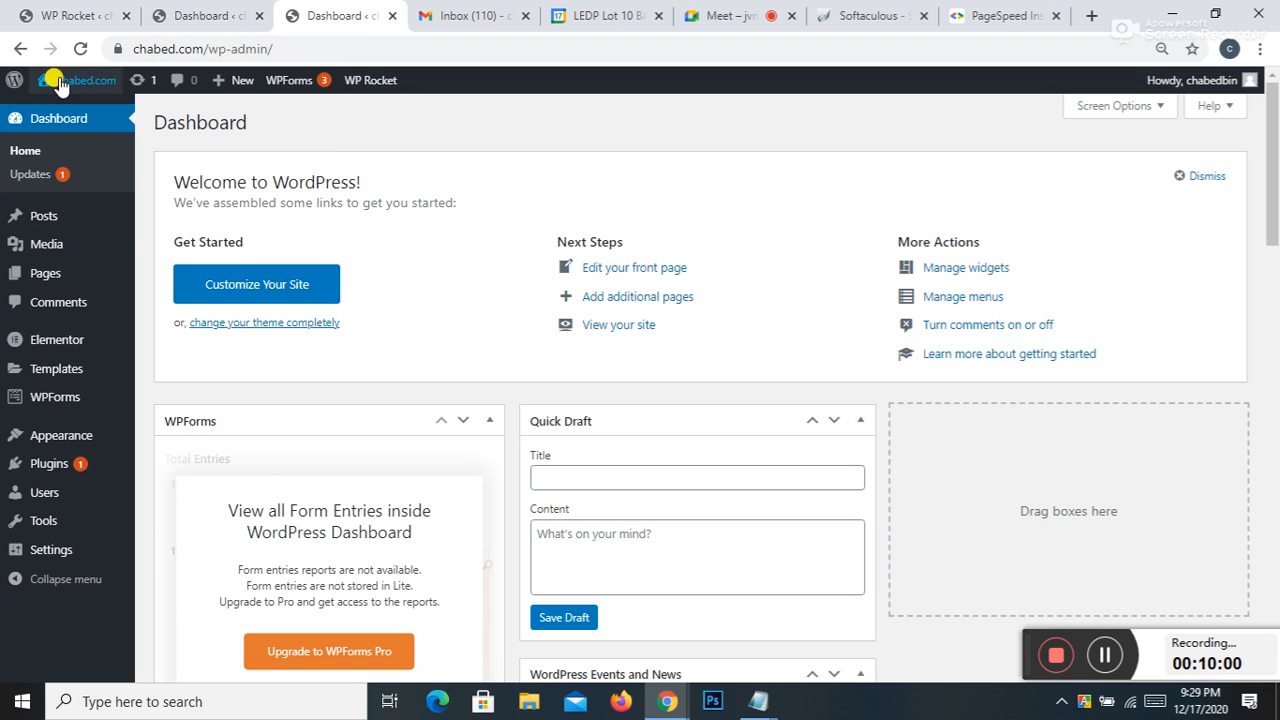
pyautogui.rightClick(76, 80)
pyautogui.click(120, 89)
pyautogui.click(425, 15)
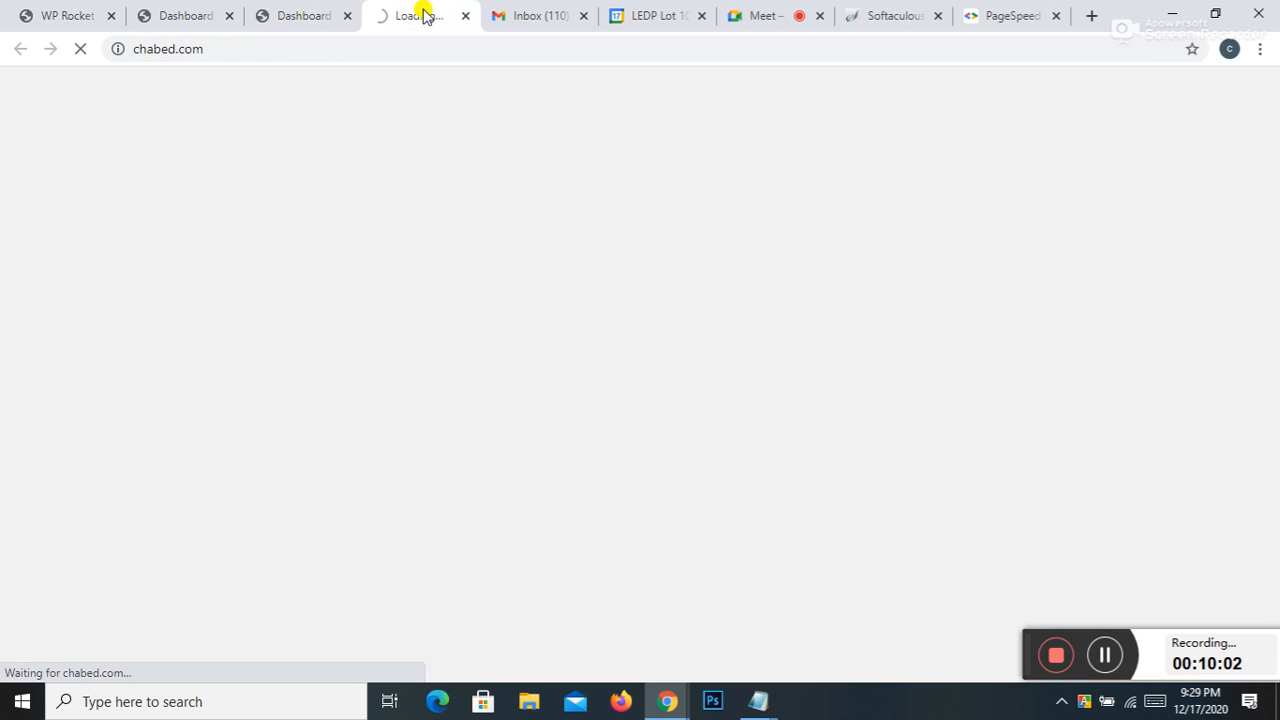
pyautogui.click(258, 48)
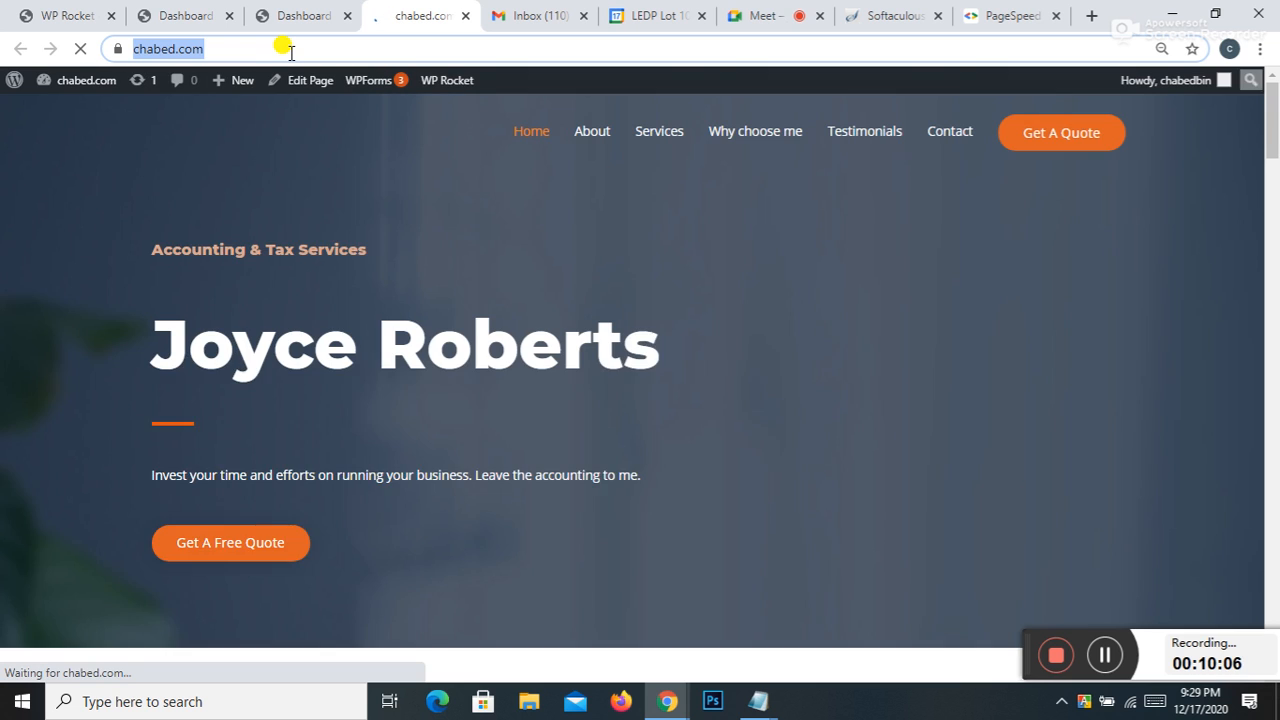
pyautogui.click(264, 50)
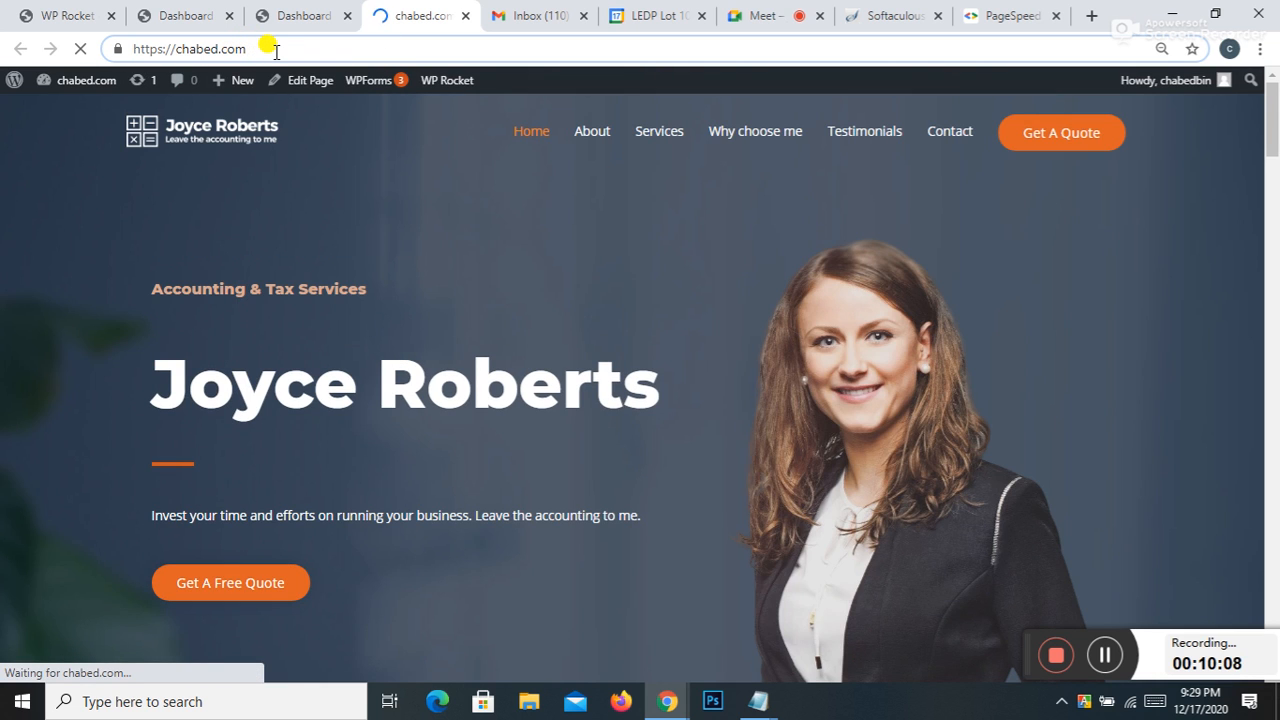
pyautogui.write('/si')
pyautogui.write('te')
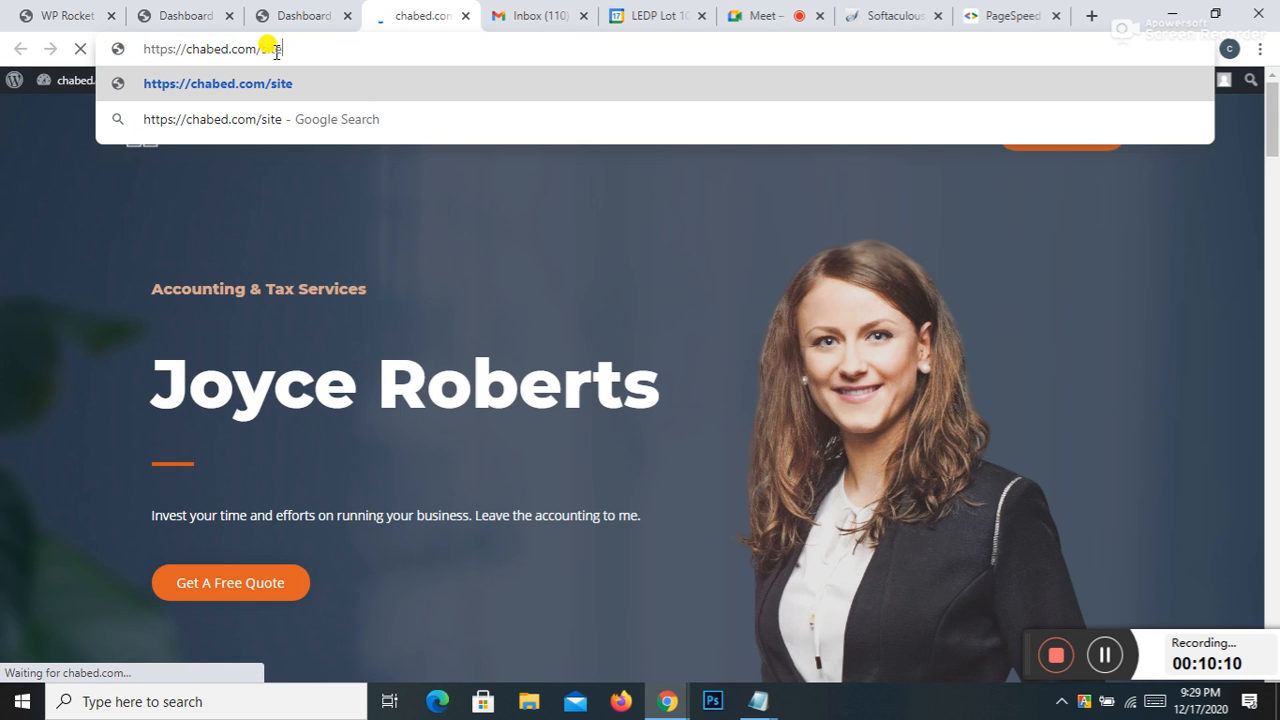
pyautogui.write('map')
pyautogui.press('Return')
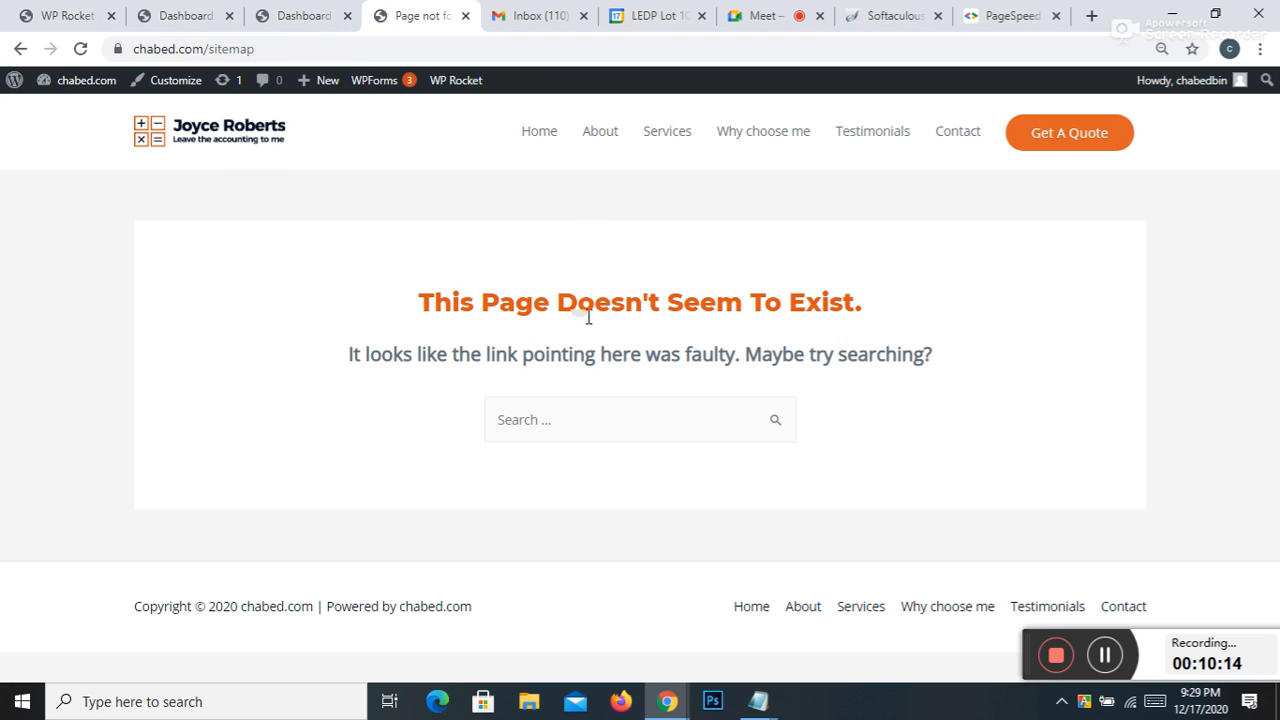
pyautogui.moveTo(414, 304); pyautogui.dragTo(929, 317)
pyautogui.click(985, 320)
pyautogui.click(740, 302)
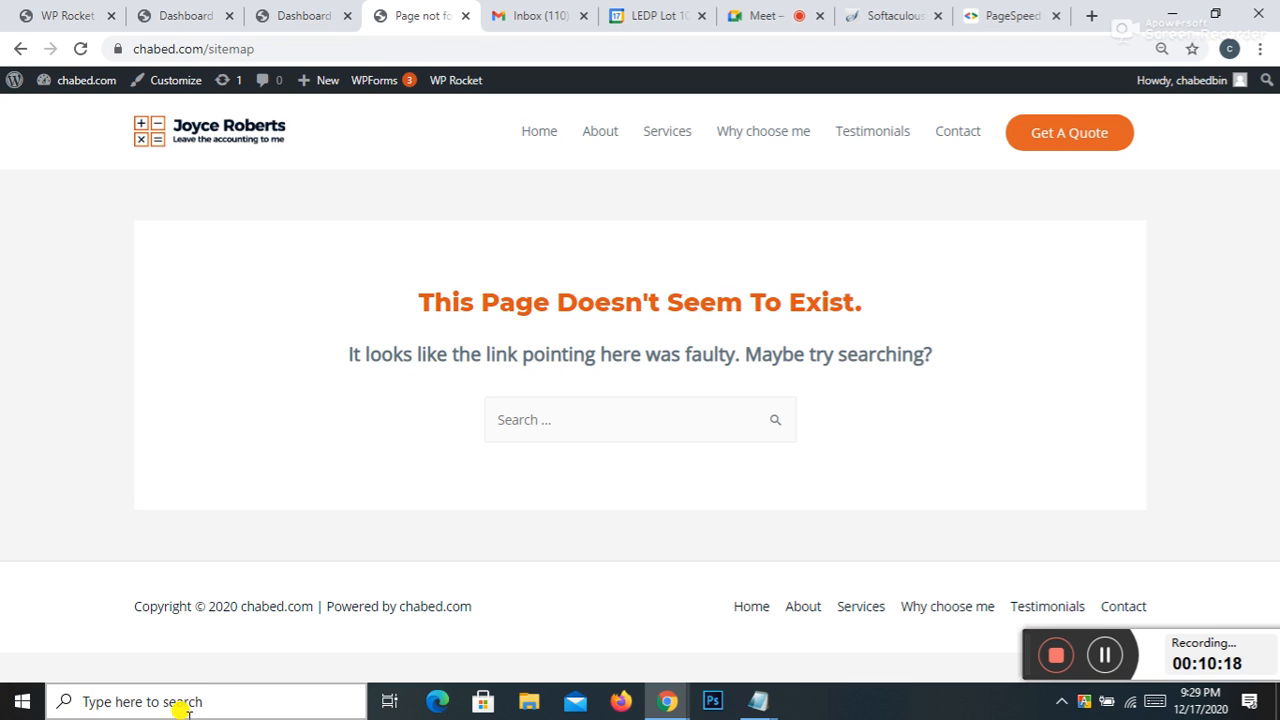
# Step: Return to WP Rocket's Preload settings, leave sitemap-based cache preloading disabled, and save the changes
pyautogui.click(172, 18)
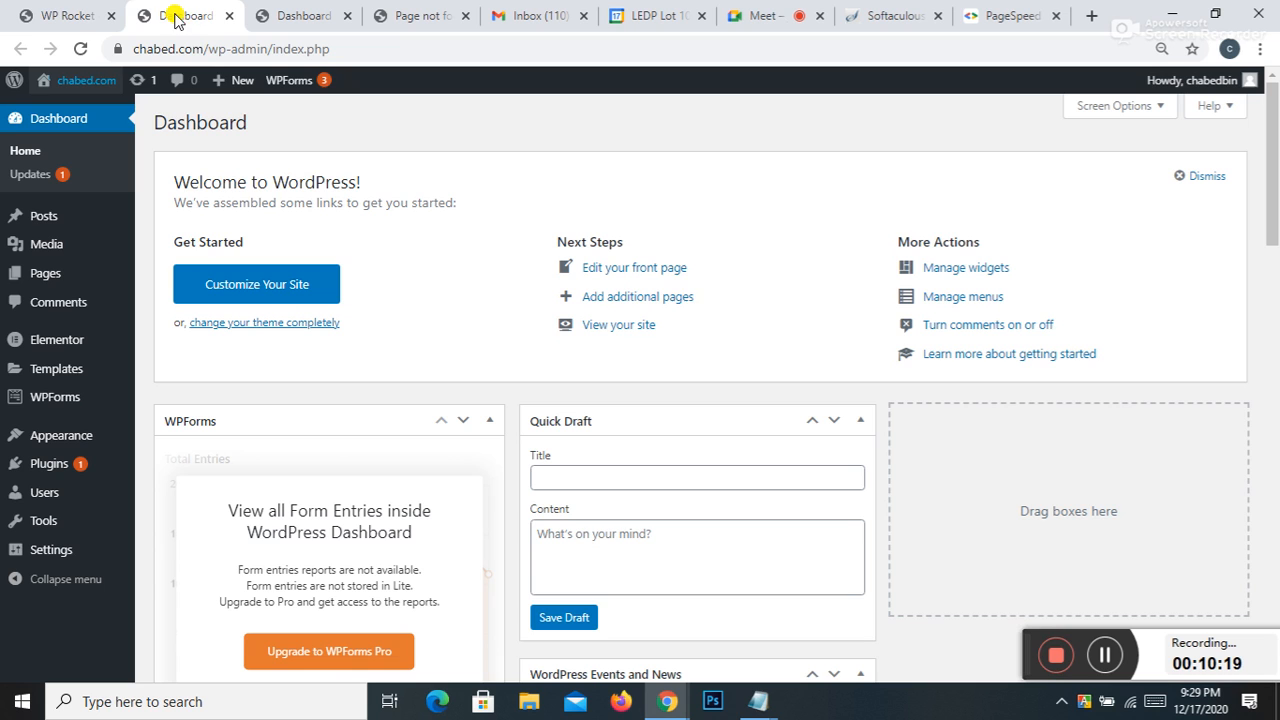
pyautogui.click(88, 18)
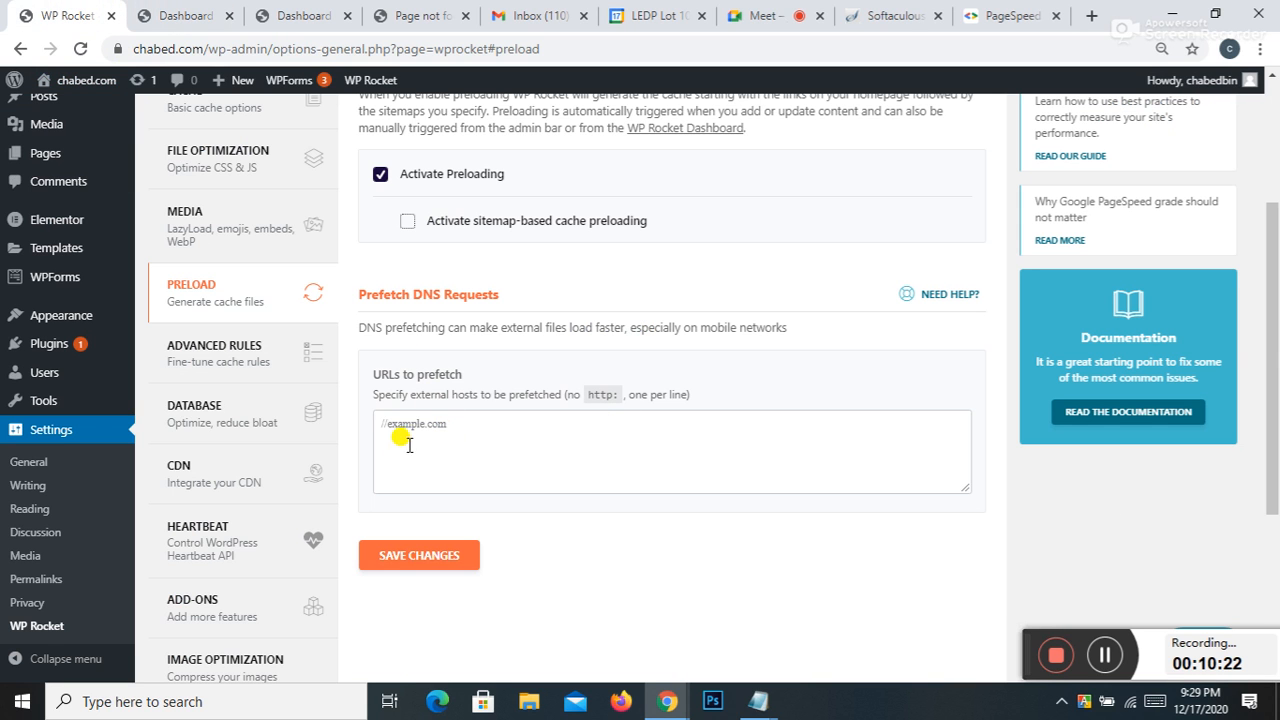
pyautogui.click(408, 222)
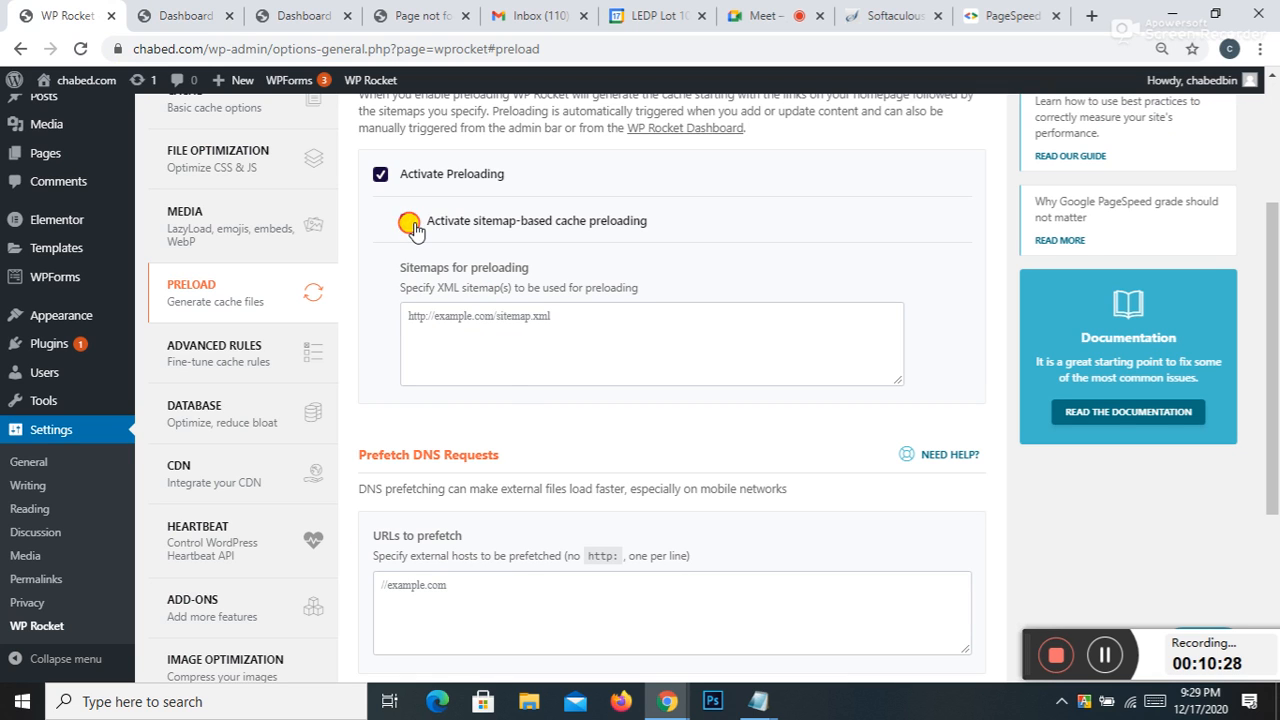
pyautogui.click(409, 222)
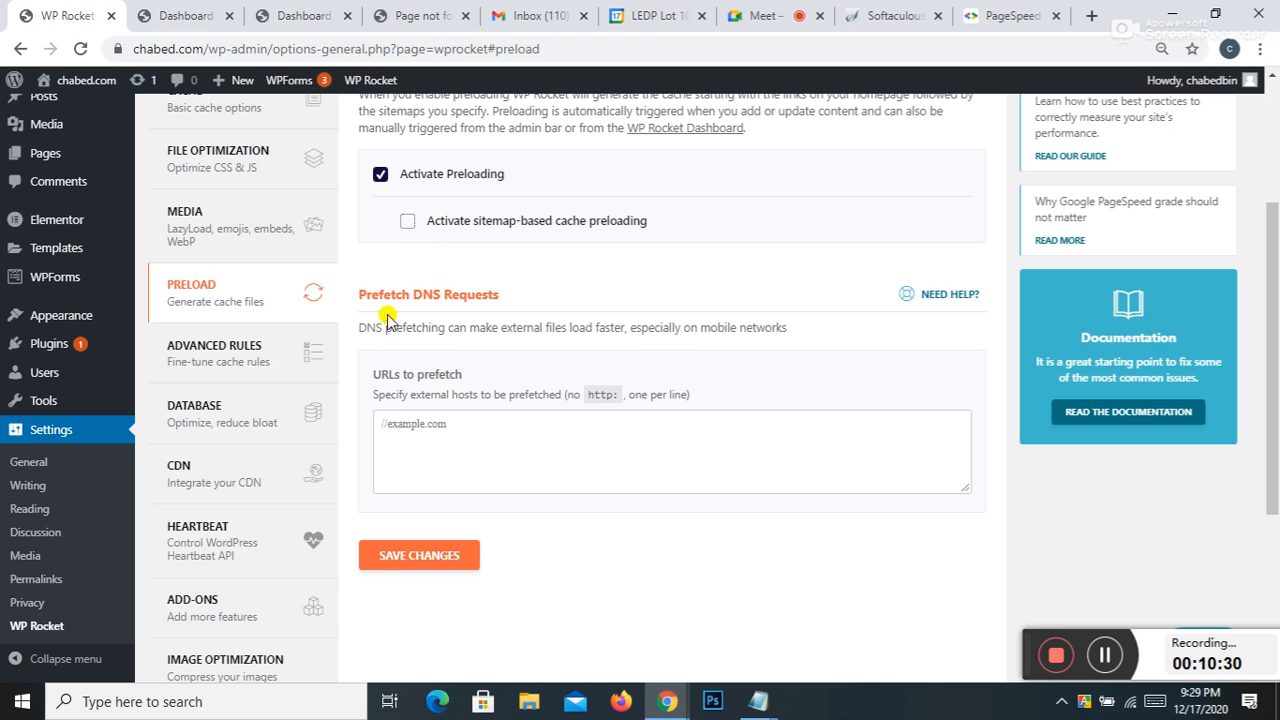
pyautogui.scroll(-2, 450, 450)
pyautogui.click(421, 366)
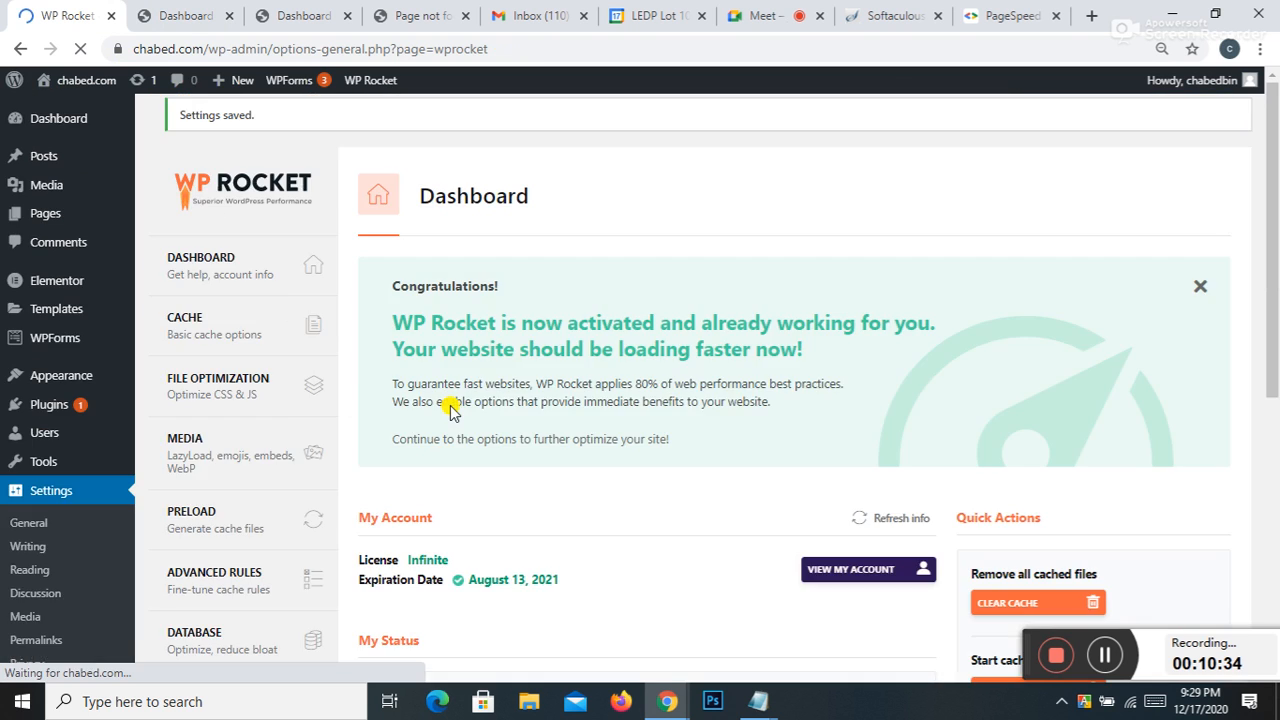
# Step: Reopen the Preload settings, toggle sitemap-based cache preloading on and back off, and save again
pyautogui.scroll(-2, 465, 418)
pyautogui.scroll(-3, 468, 421)
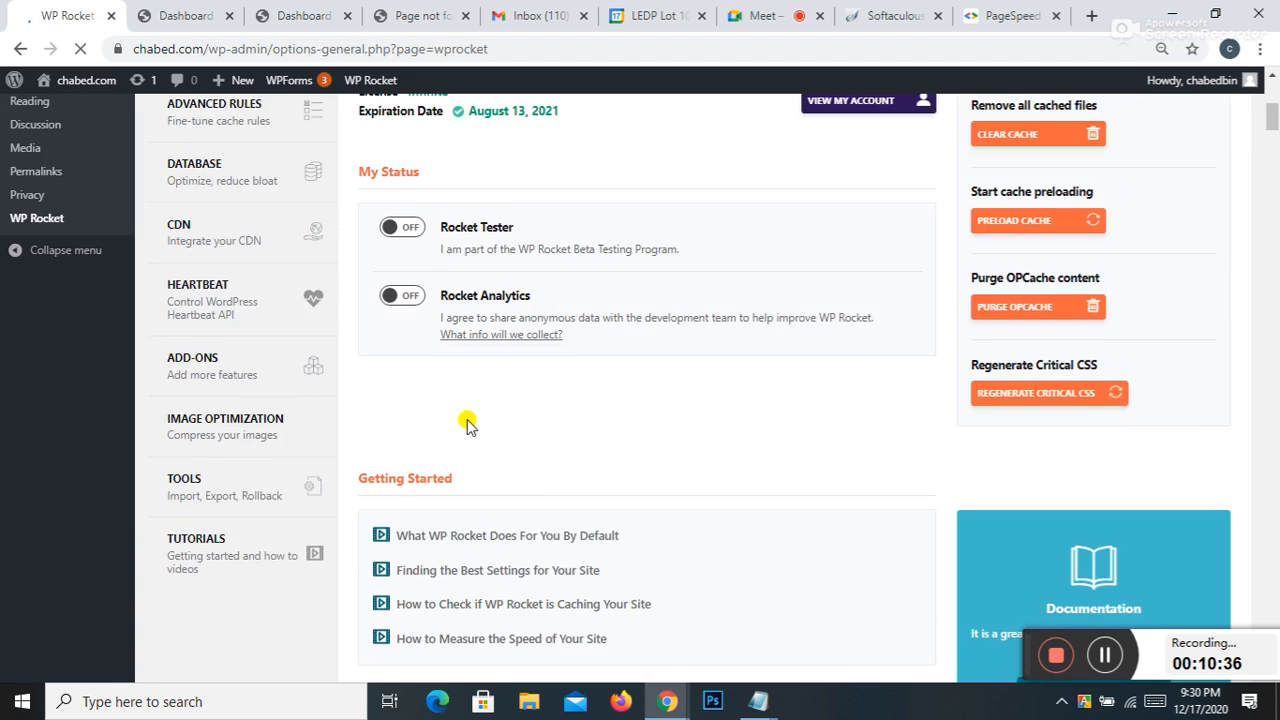
pyautogui.scroll(2, 468, 421)
pyautogui.scroll(2, 467, 422)
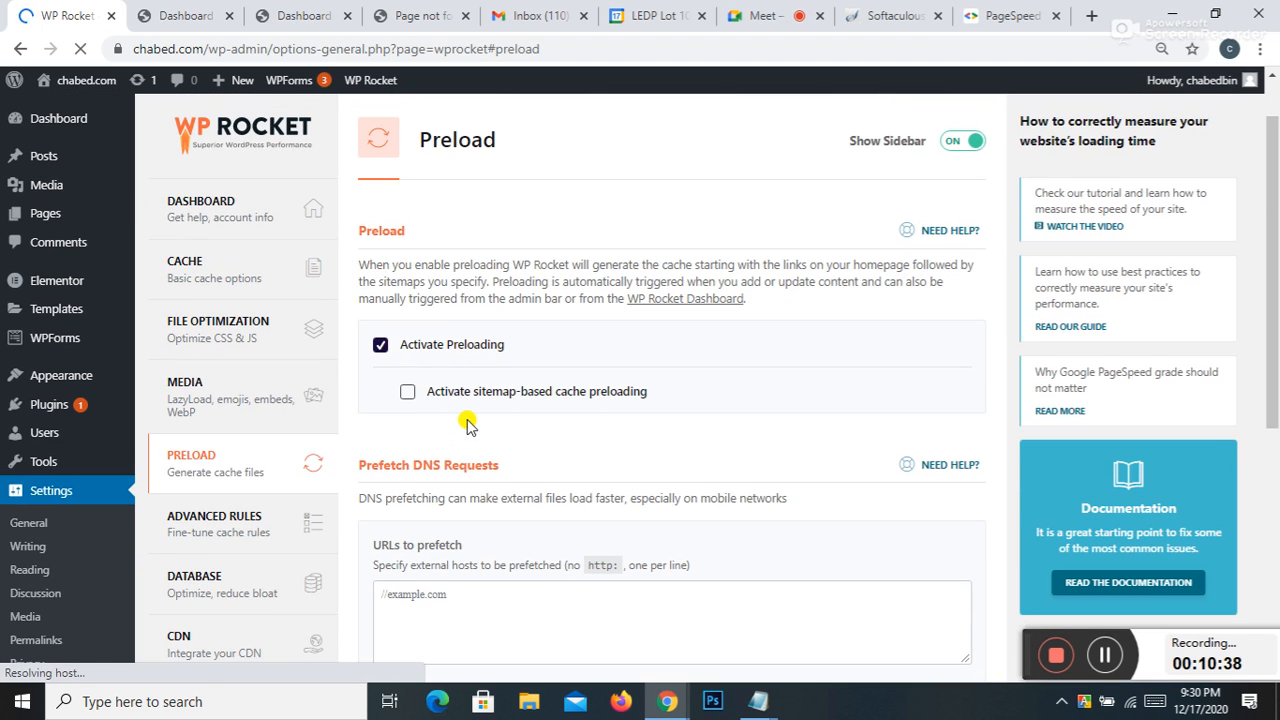
pyautogui.click(222, 461)
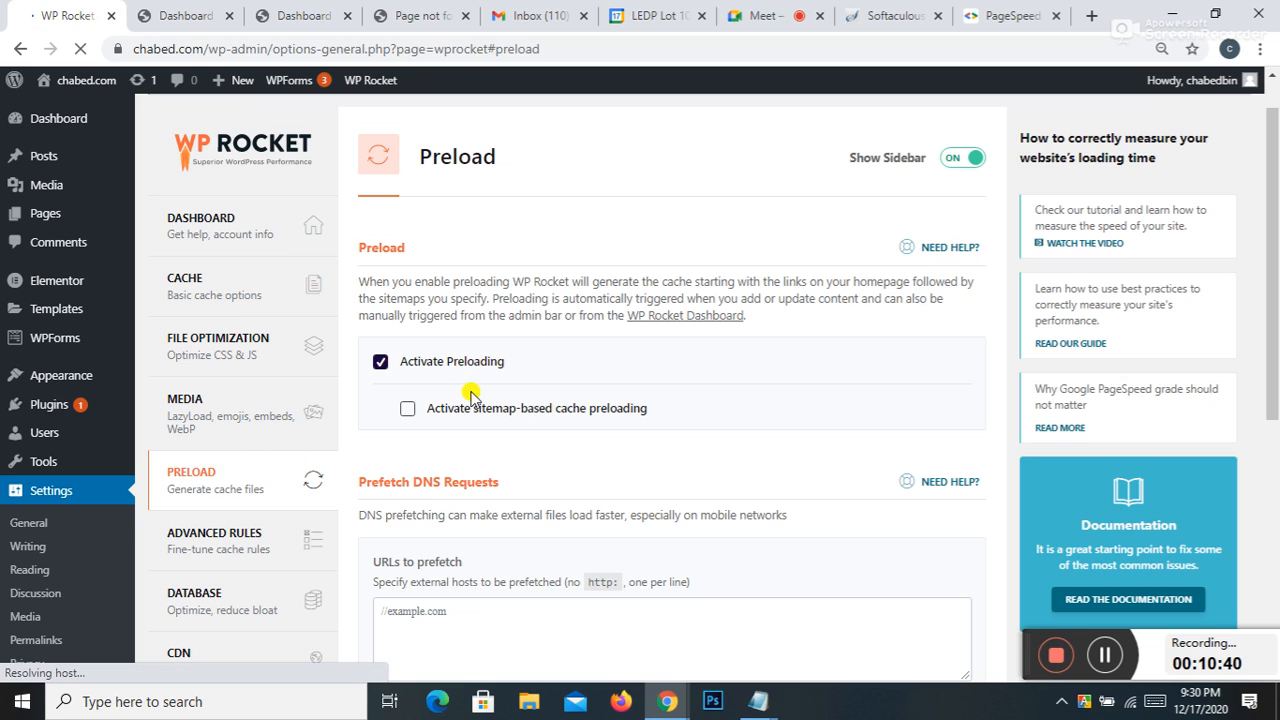
pyautogui.click(407, 410)
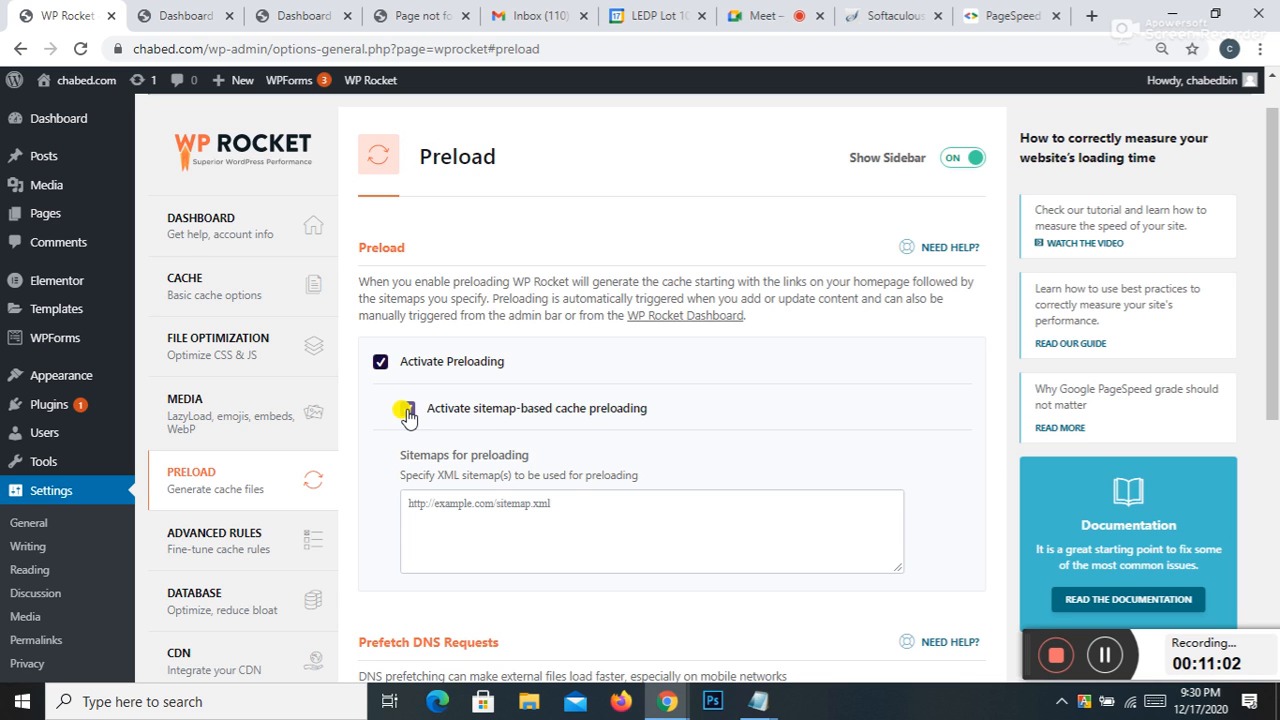
pyautogui.click(407, 411)
pyautogui.scroll(-3, 449, 420)
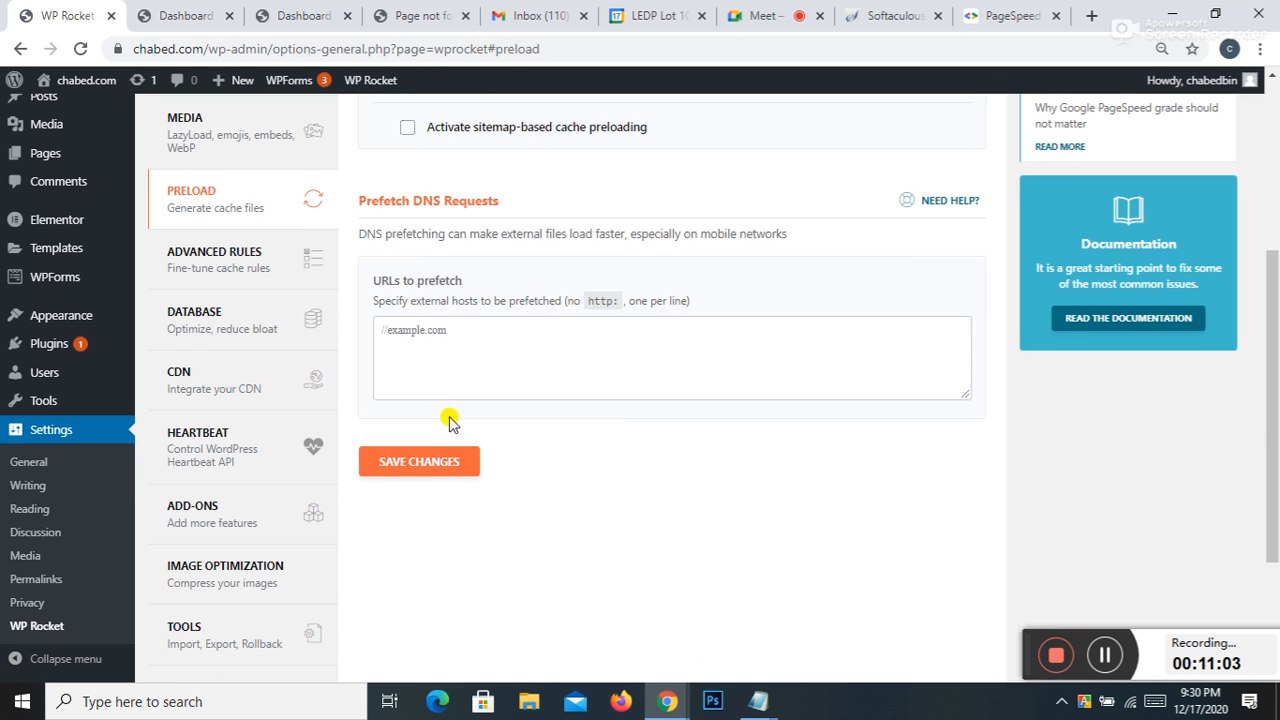
pyautogui.click(418, 465)
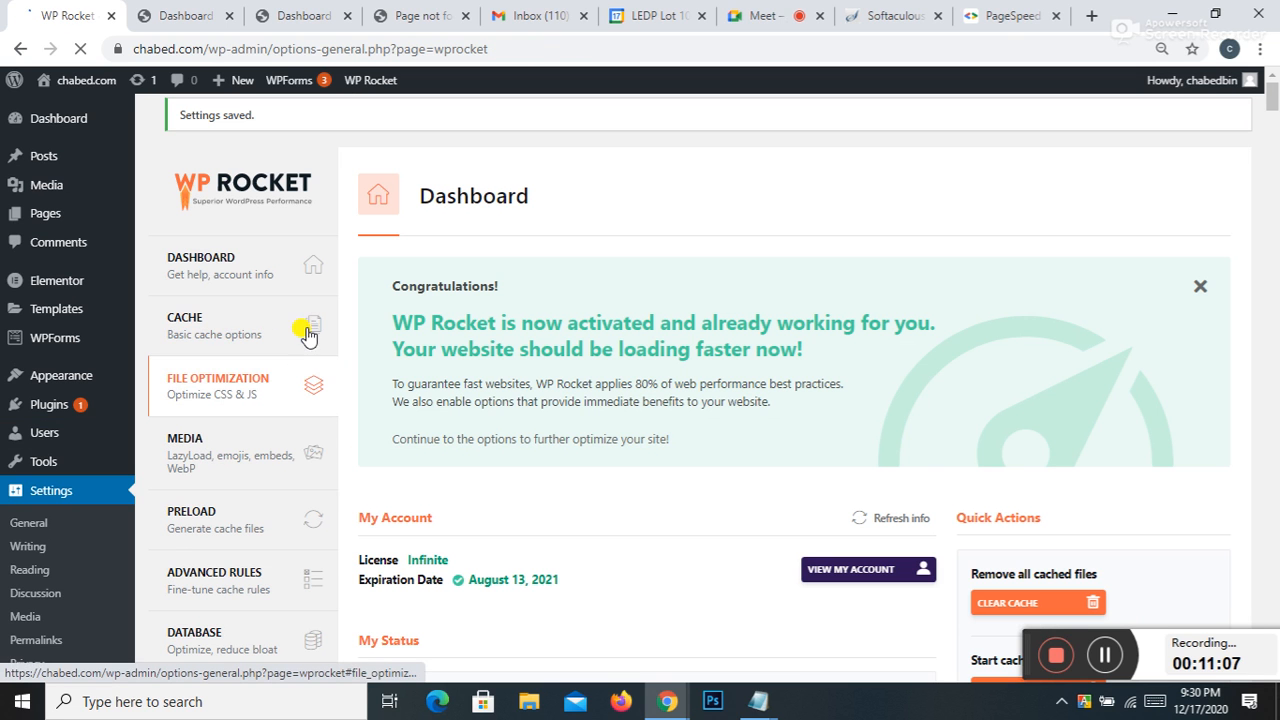
# Step: Look over the remaining WP Rocket sections and open the Database settings with the post and comments cleanup options
pyautogui.click(217, 330)
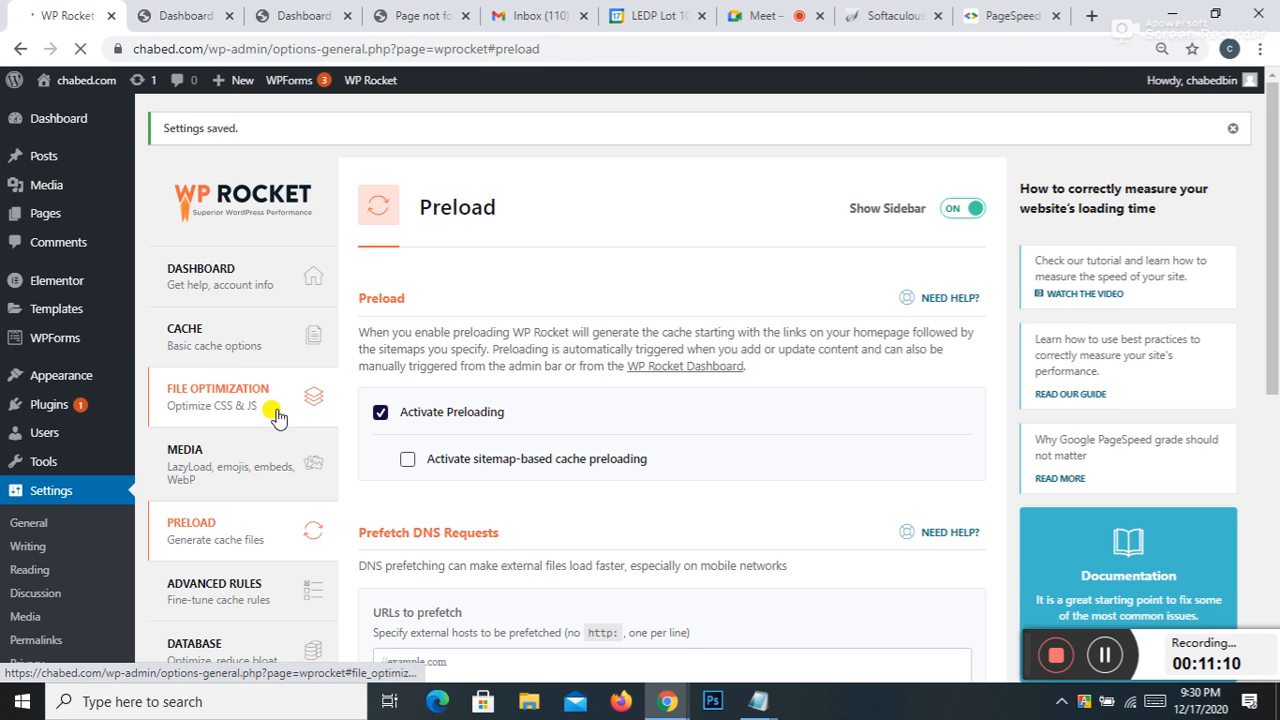
pyautogui.scroll(-1, 278, 418)
pyautogui.scroll(-2, 235, 370)
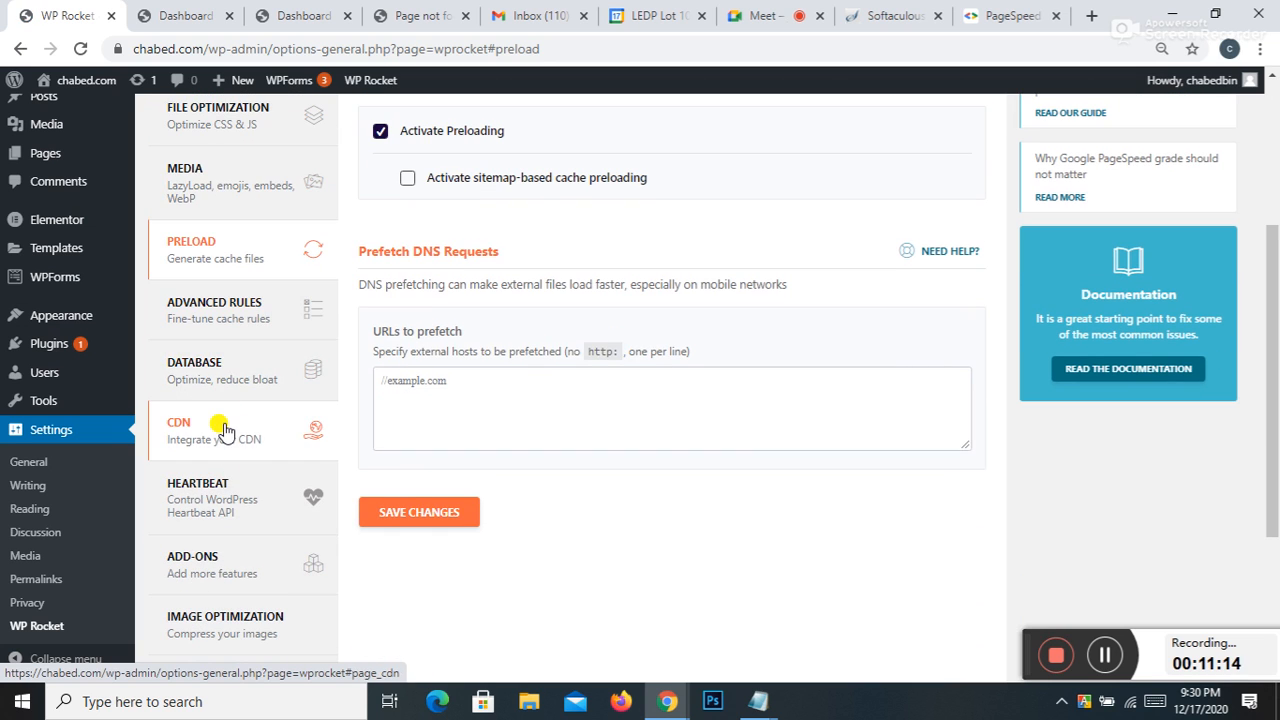
pyautogui.scroll(1, 230, 233)
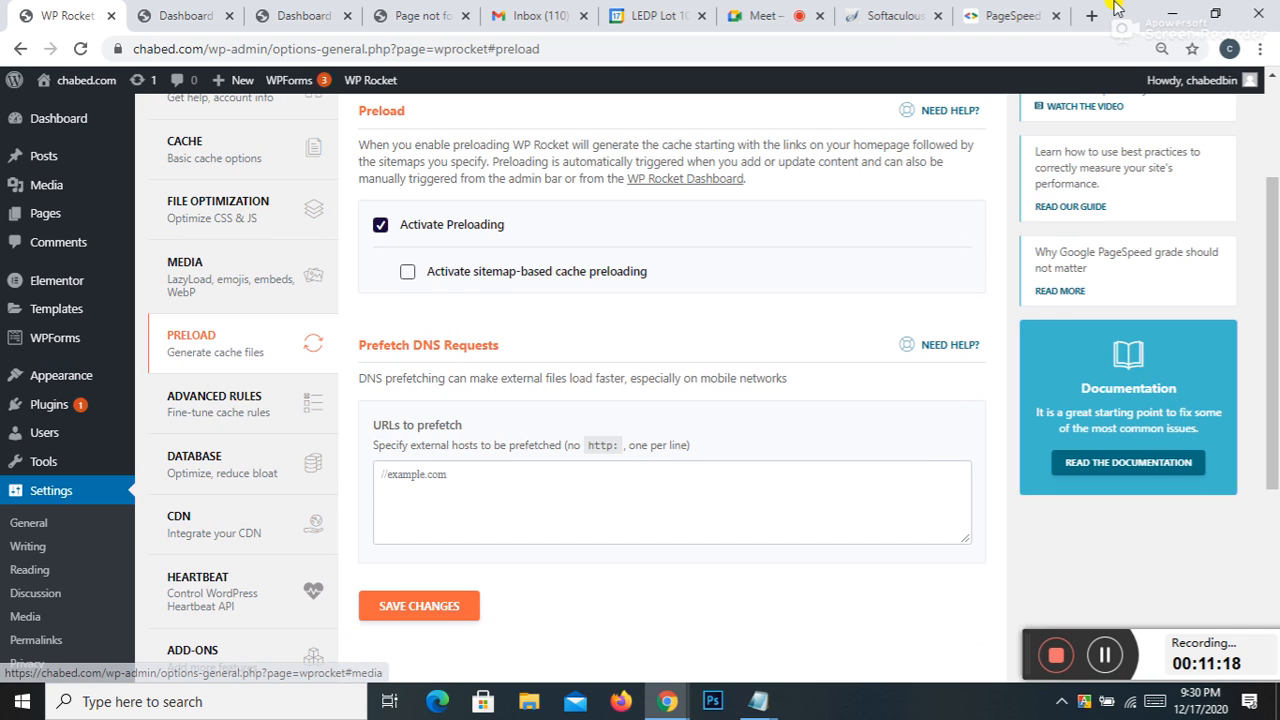
pyautogui.click(259, 492)
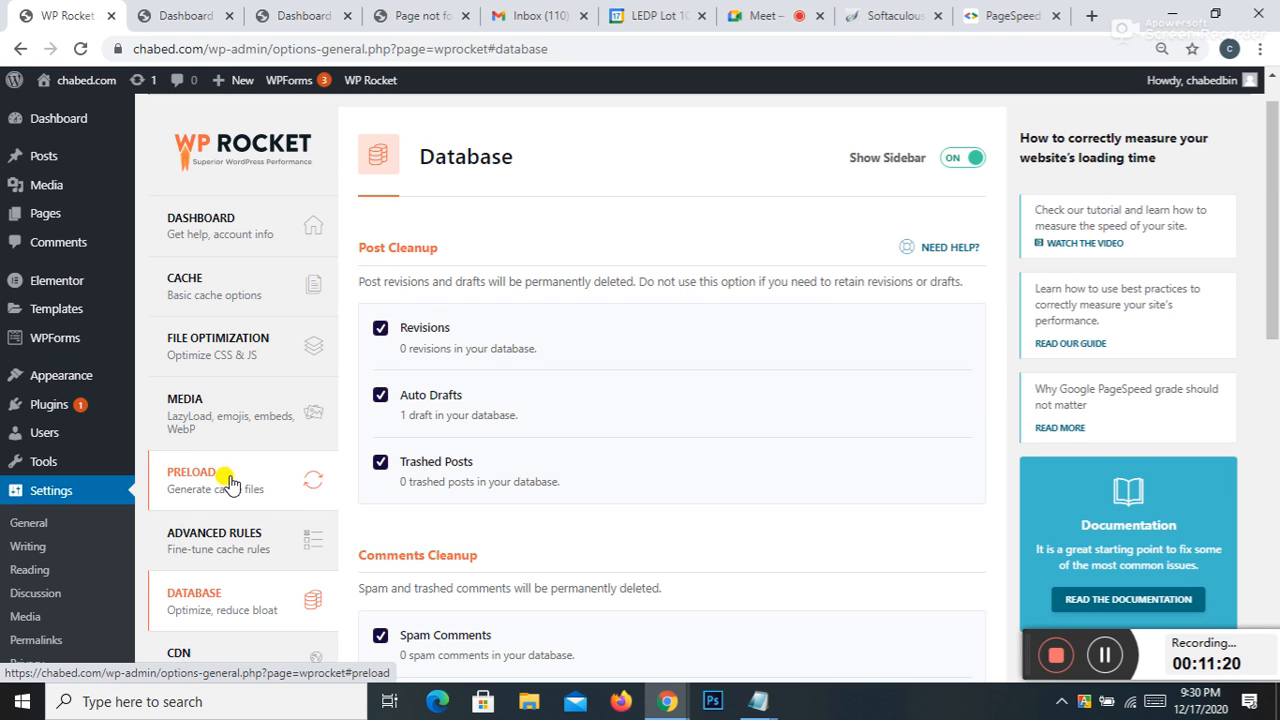
# Step: Clear the Revisions and Trashed Posts options under Post Cleanup while keeping Auto Drafts selected
pyautogui.click(380, 329)
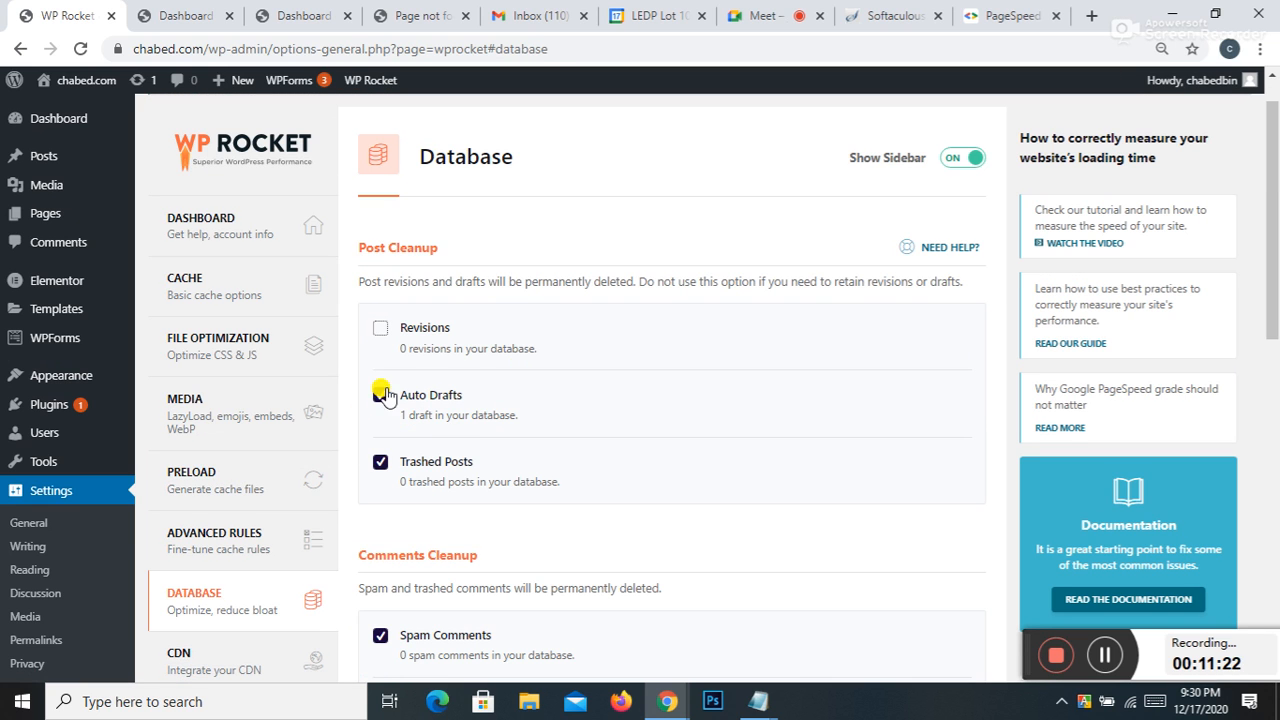
pyautogui.click(380, 395)
pyautogui.click(380, 462)
pyautogui.click(380, 395)
pyautogui.scroll(-3, 380, 498)
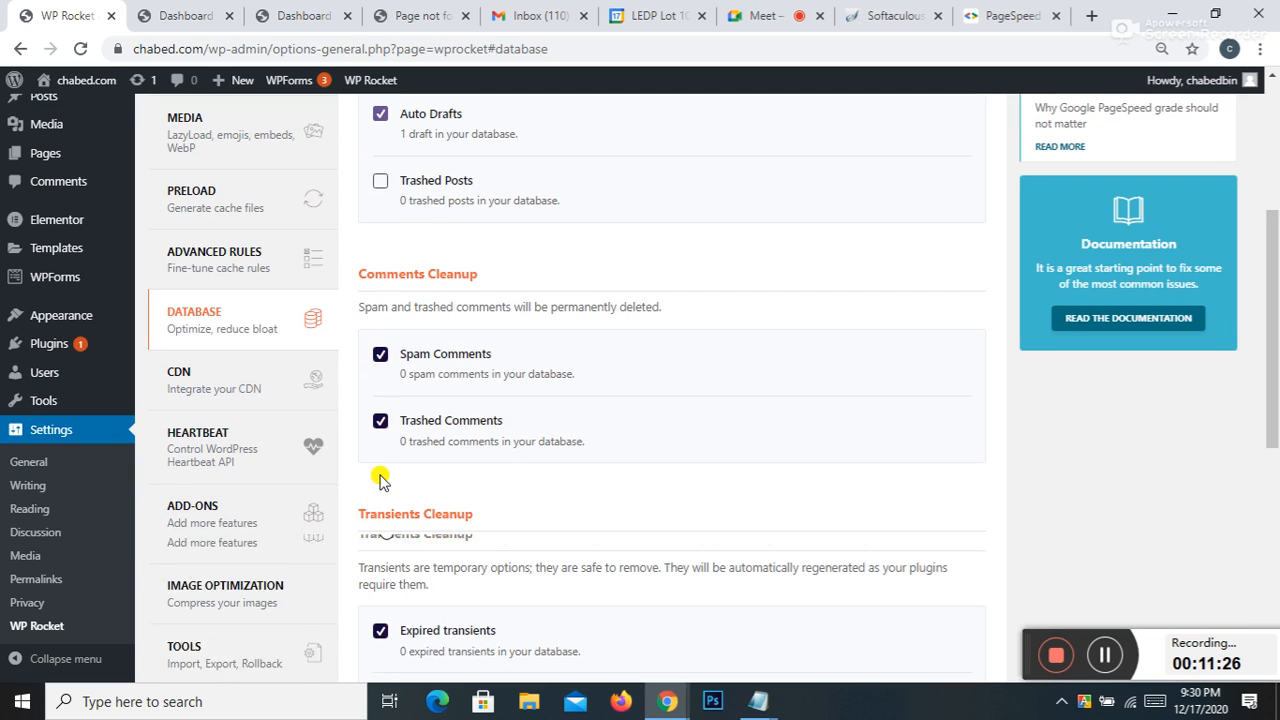
# Step: Clear the Spam Comments, Trashed Comments, Expired transients, All transients and Optimize Tables options and enable Schedule Automatic Cleanup
pyautogui.click(380, 354)
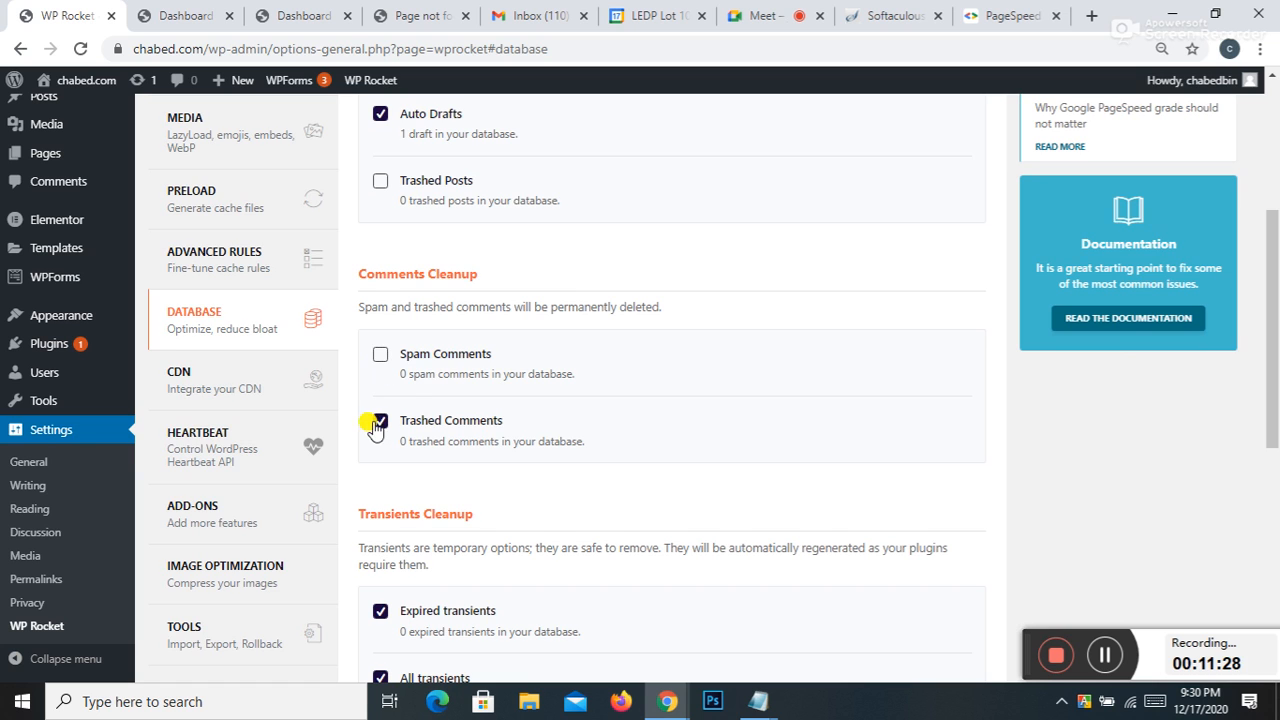
pyautogui.click(380, 421)
pyautogui.scroll(-2, 372, 437)
pyautogui.click(380, 423)
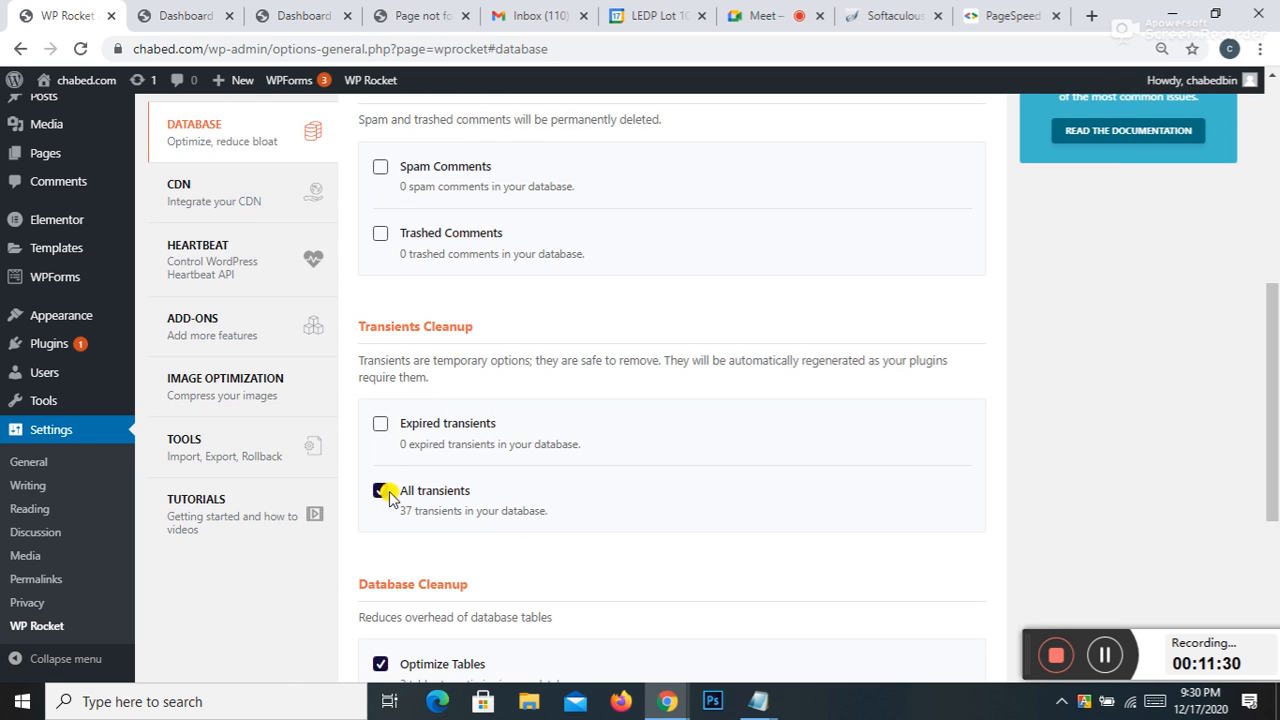
pyautogui.scroll(-4, 388, 497)
pyautogui.click(380, 116)
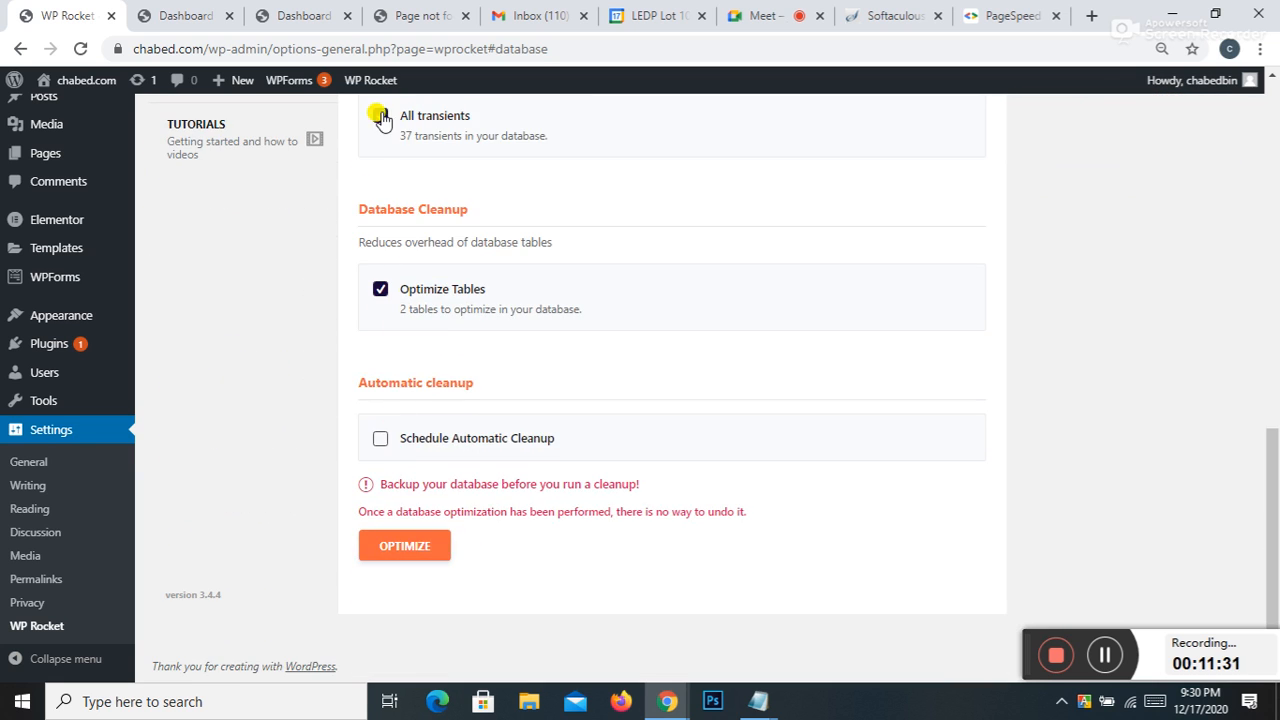
pyautogui.click(380, 289)
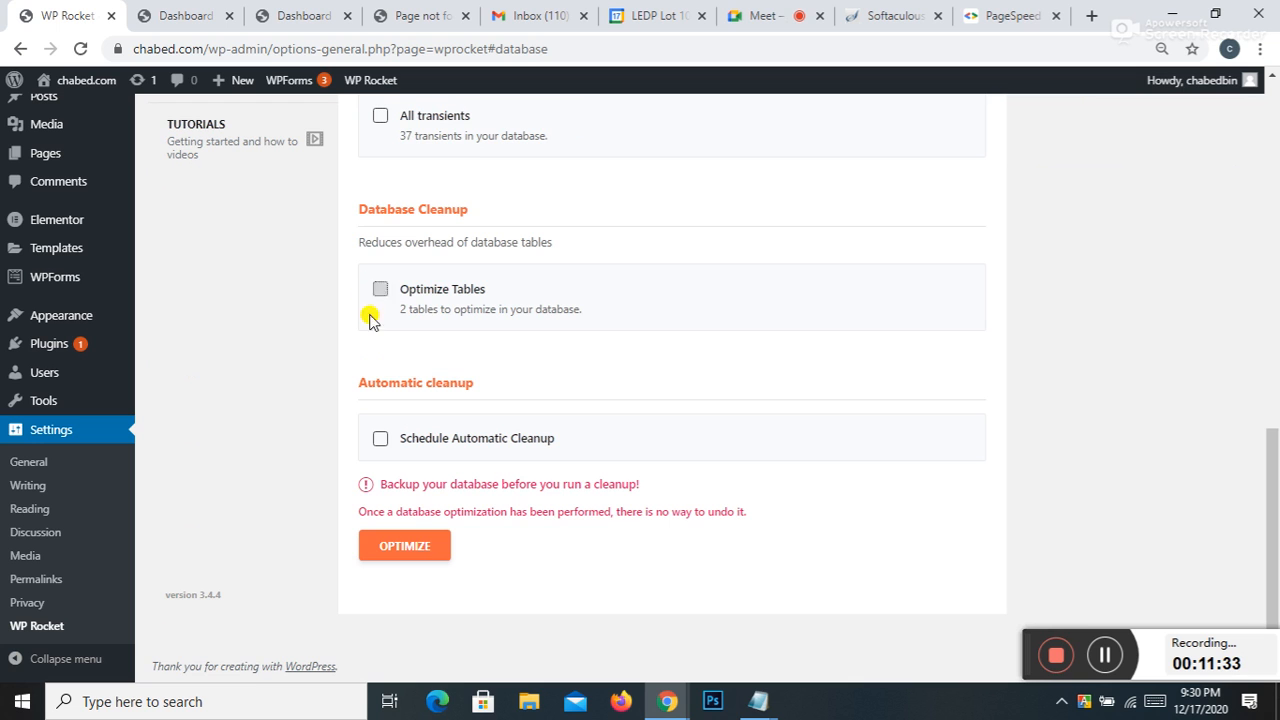
pyautogui.click(382, 439)
# Step: Select Revisions and Trashed Posts again under Post Cleanup in the Database settings
pyautogui.scroll(10, 422, 404)
pyautogui.click(378, 378)
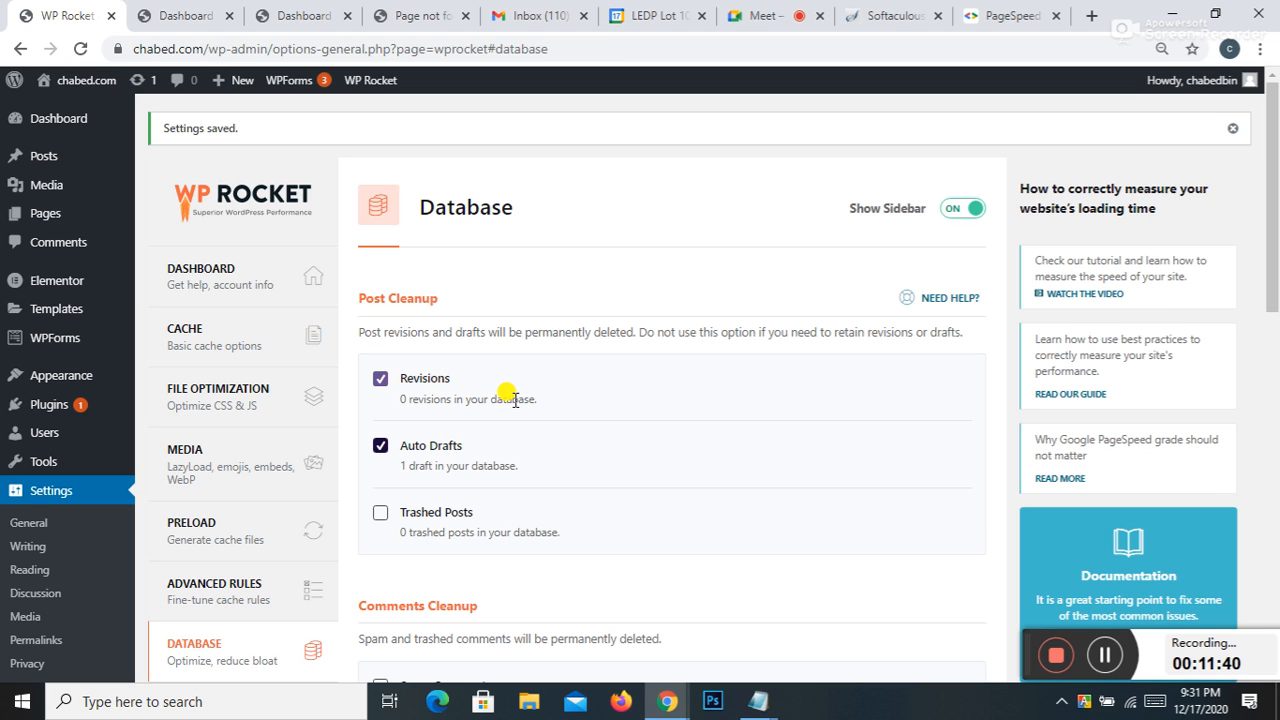
pyautogui.scroll(-1, 510, 395)
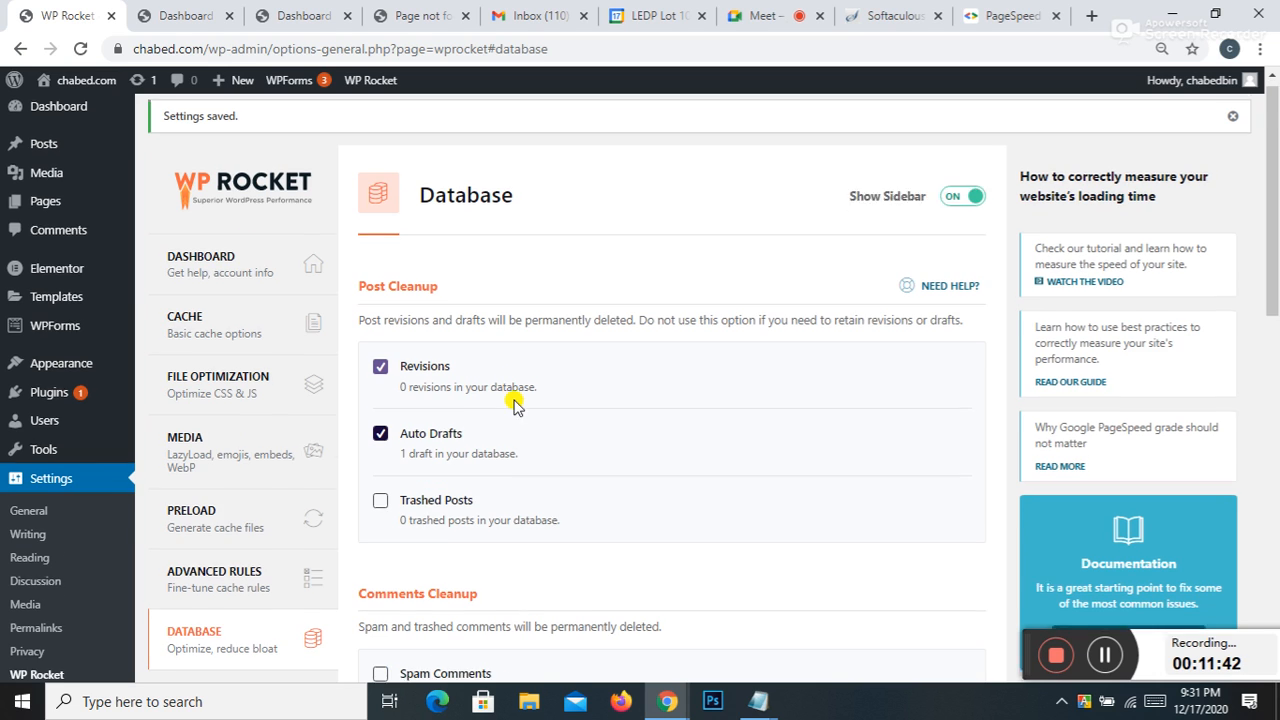
pyautogui.scroll(-1, 400, 392)
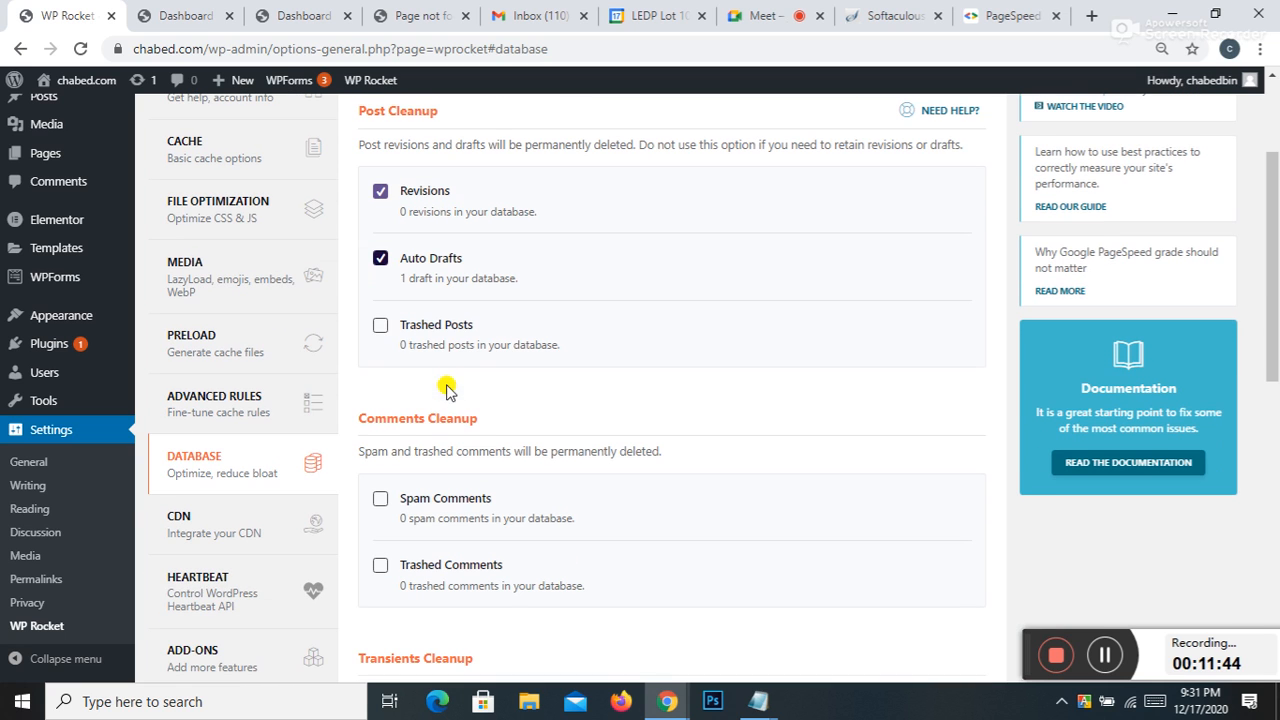
pyautogui.click(380, 328)
# Step: Select Spam Comments and Trashed Comments under Comments Cleanup, plus Expired transients and All transients under Transients Cleanup
pyautogui.scroll(-2, 380, 340)
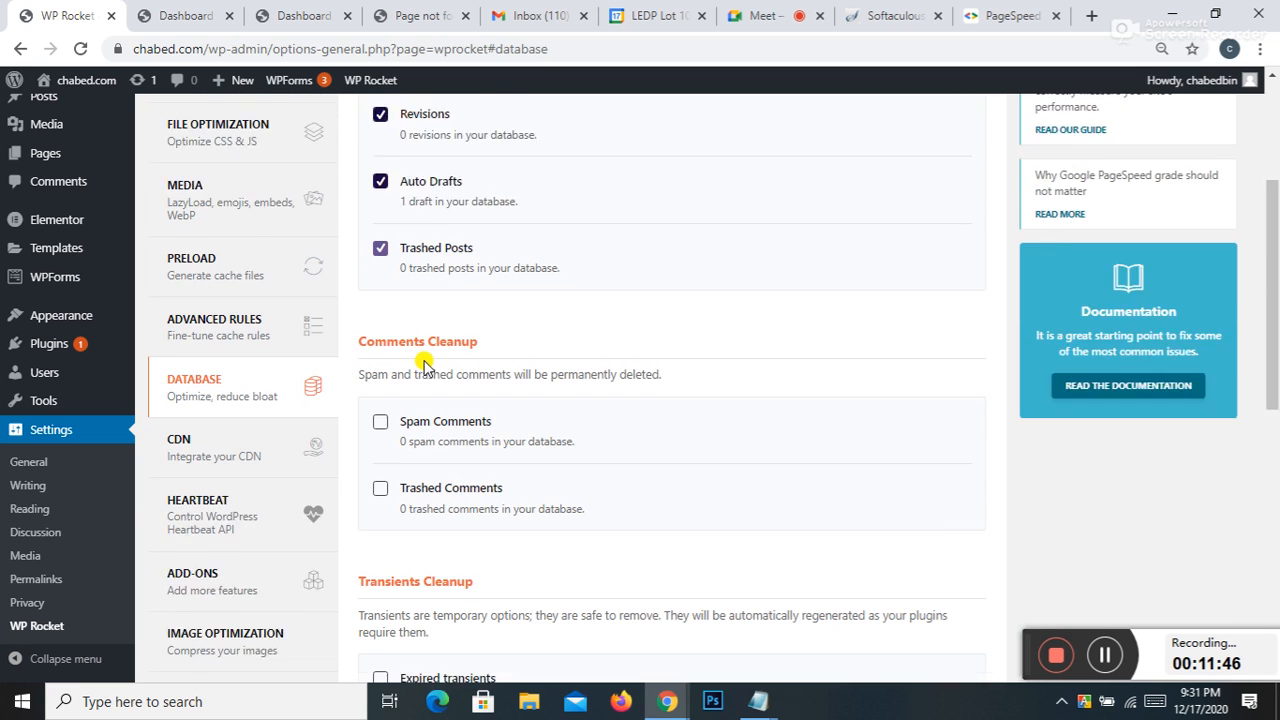
pyautogui.click(381, 312)
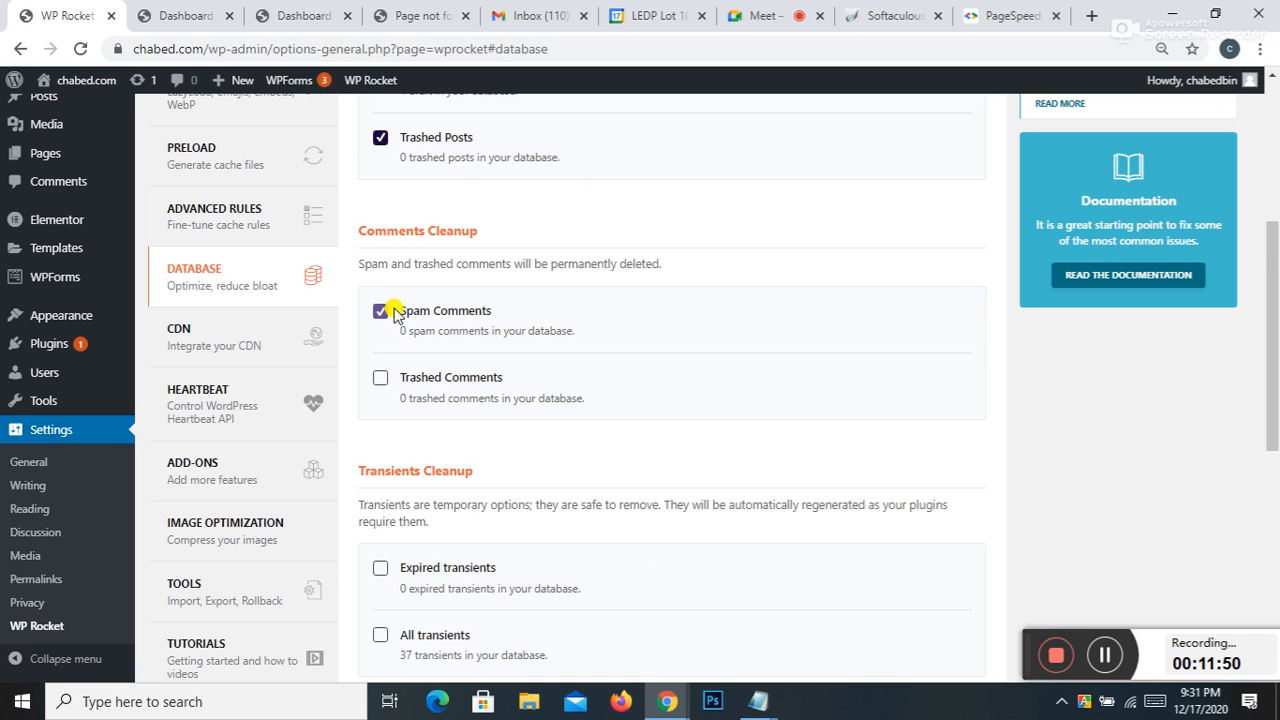
pyautogui.scroll(-1, 394, 316)
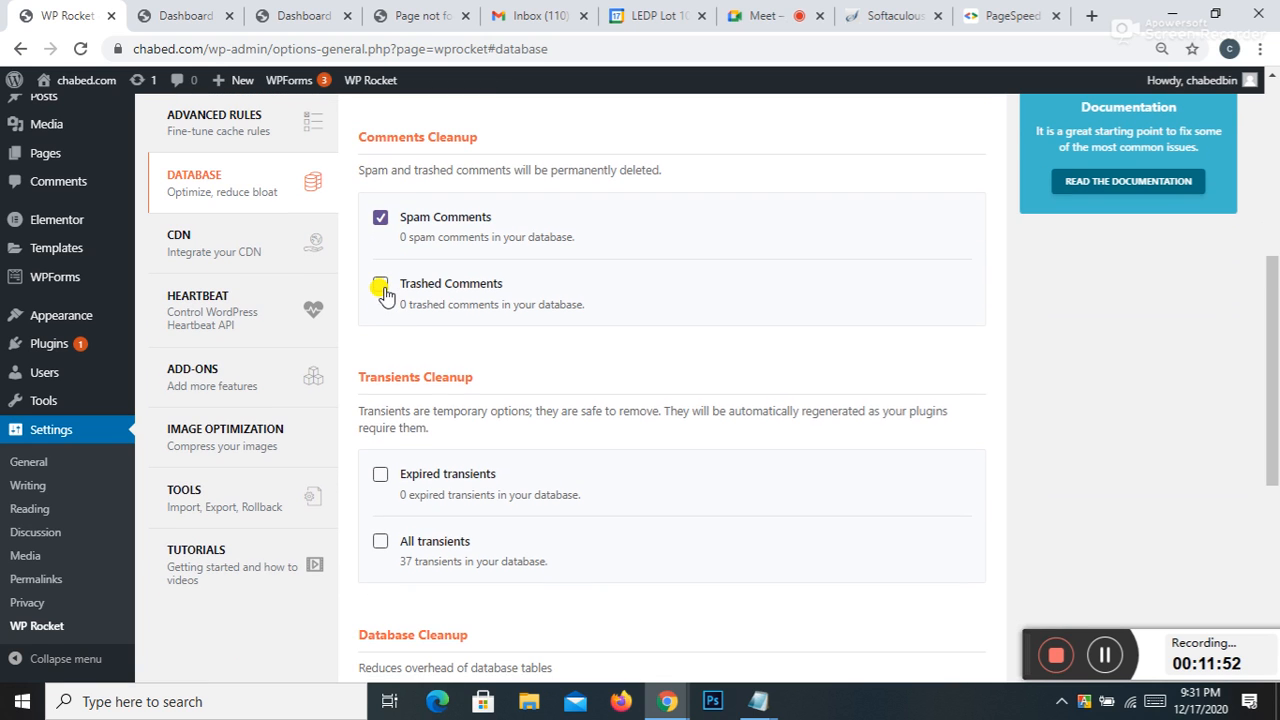
pyautogui.click(381, 285)
pyautogui.scroll(-2, 382, 290)
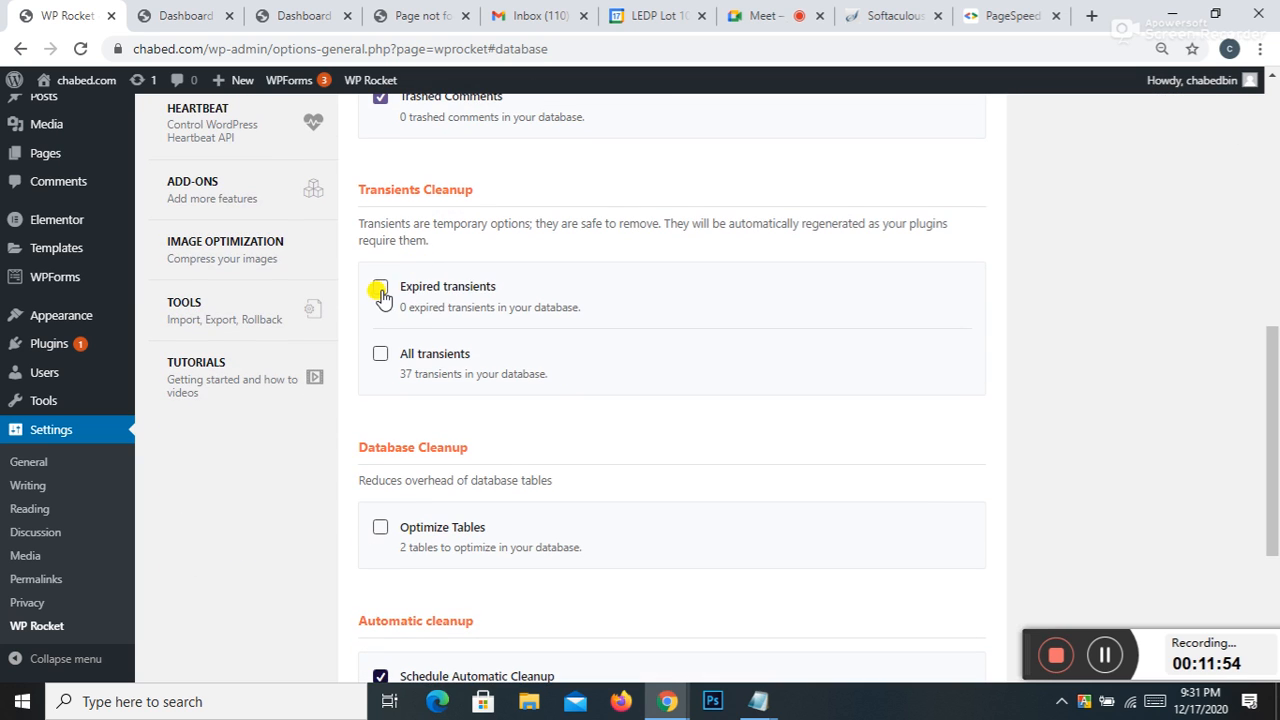
pyautogui.click(382, 287)
pyautogui.click(384, 356)
# Step: Run the database optimization with Optimize Tables selected and Schedule Automatic Cleanup turned off
pyautogui.scroll(-3, 424, 343)
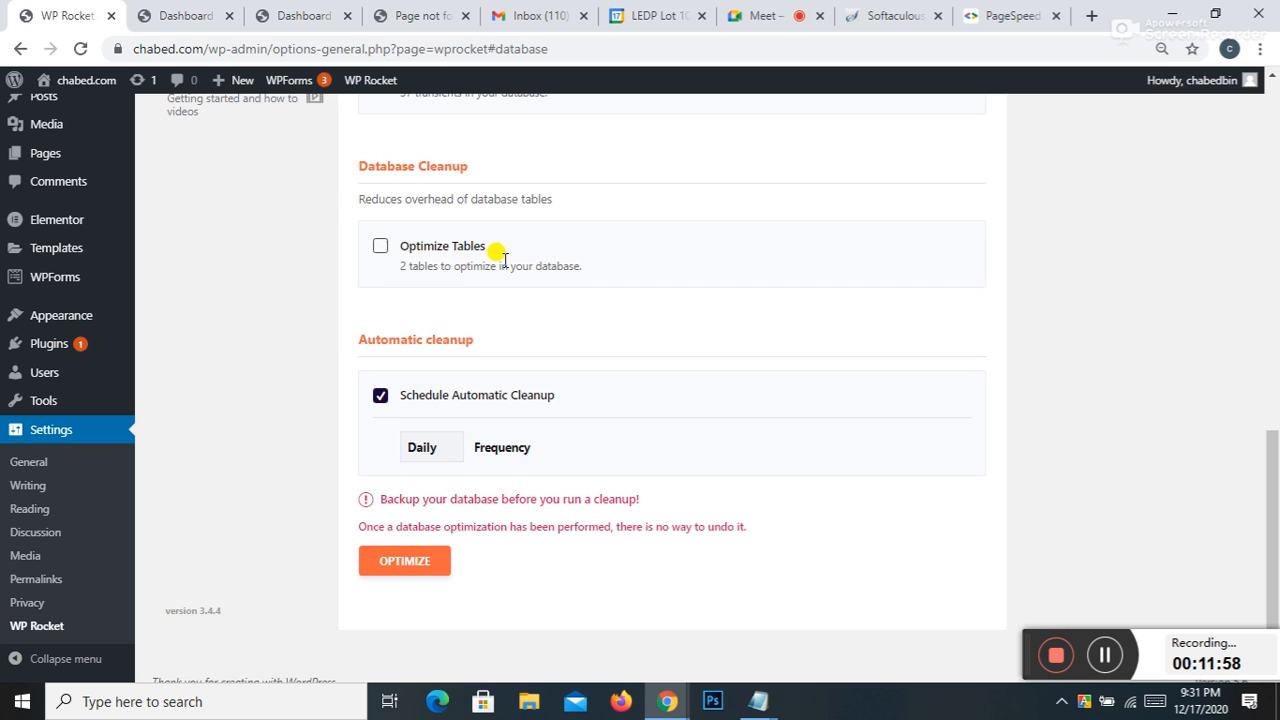
pyautogui.scroll(-1, 423, 263)
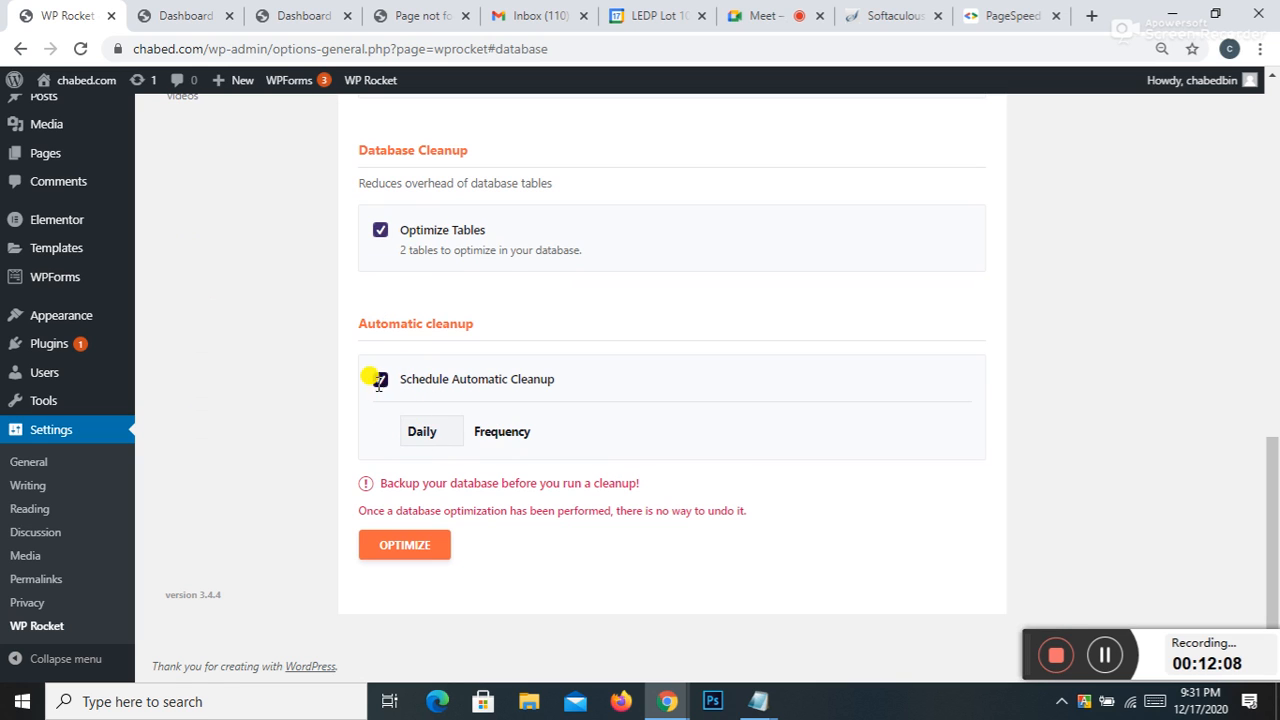
pyautogui.click(380, 380)
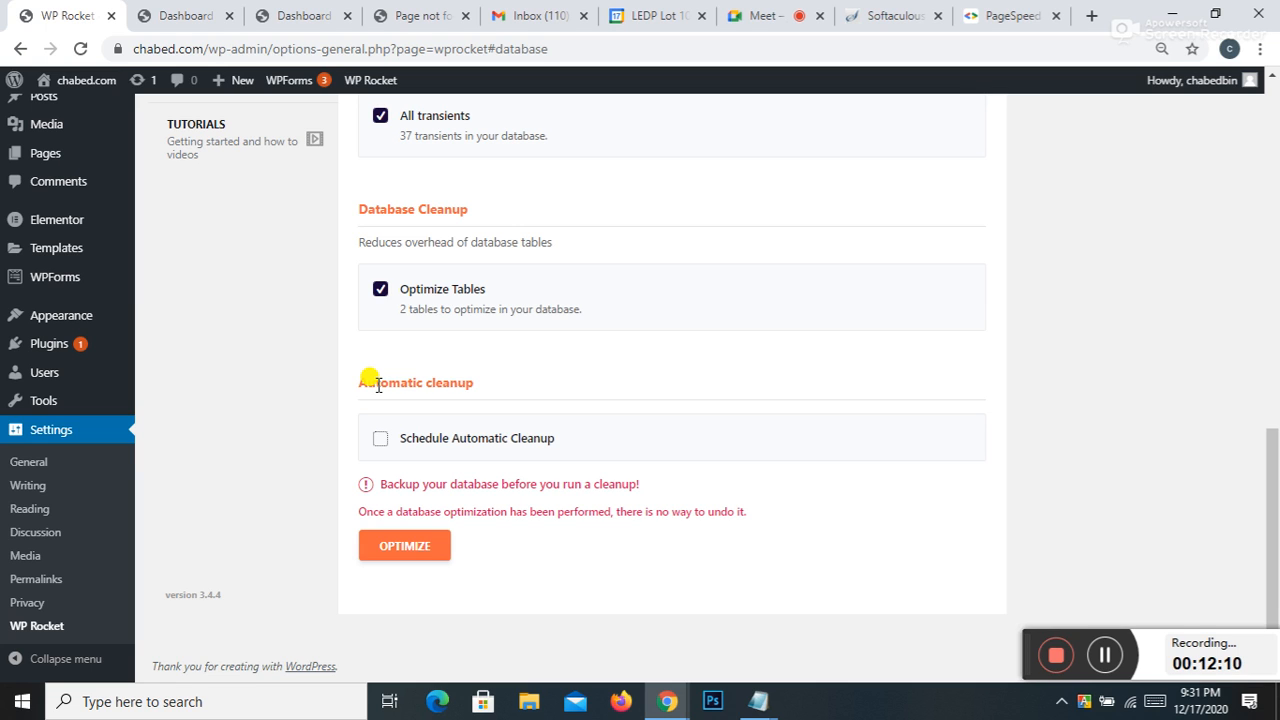
pyautogui.click(410, 548)
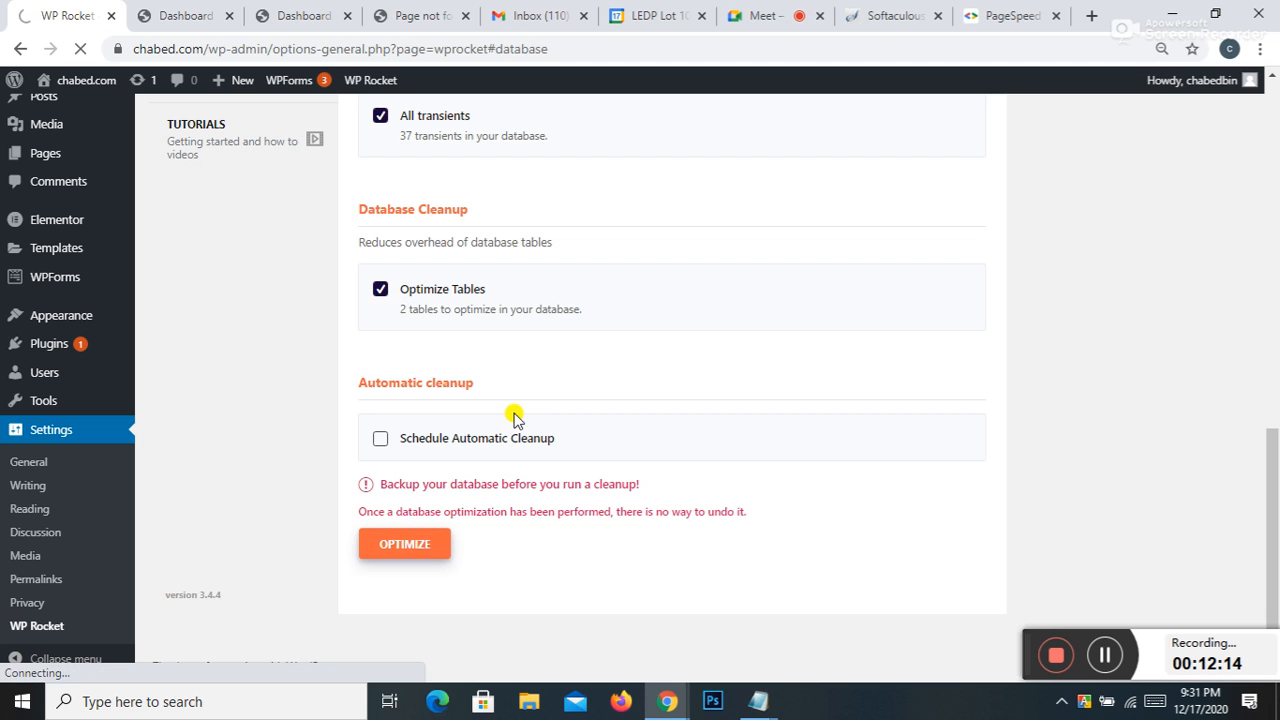
# Step: Review the Database page and the list of optimized items once the cleanup has run
pyautogui.scroll(15, 517, 413)
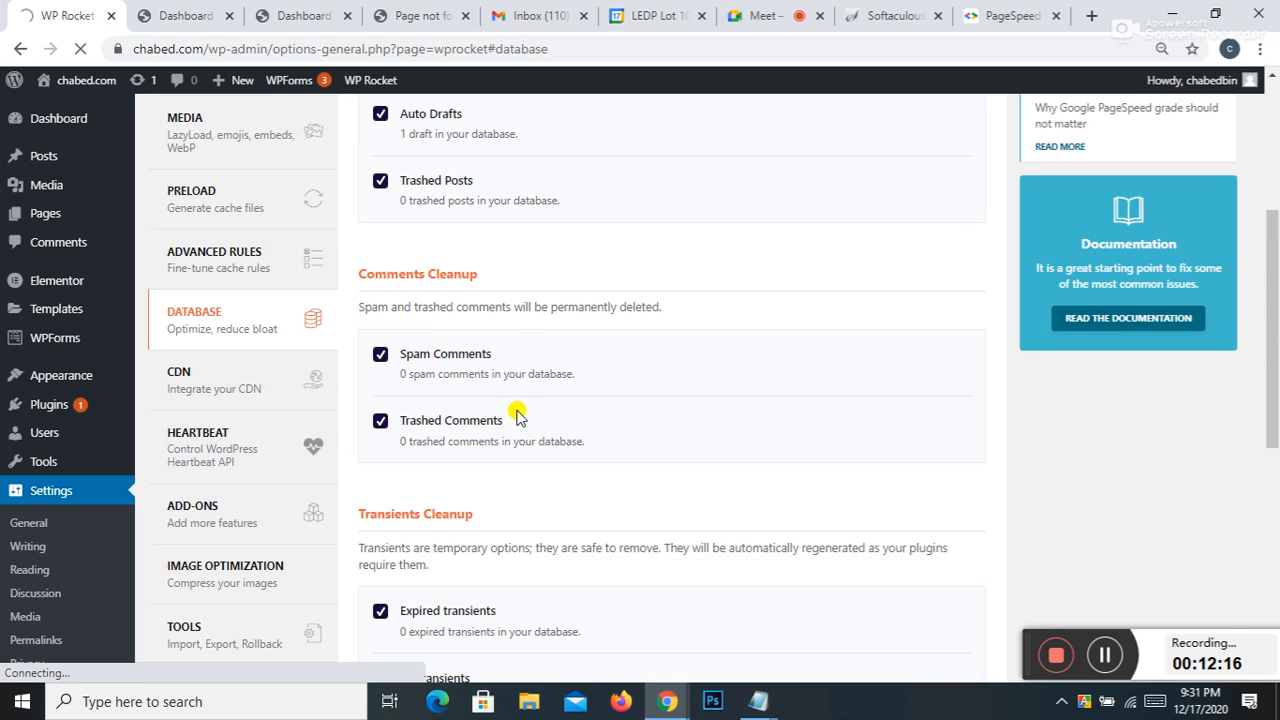
pyautogui.scroll(-12, 517, 413)
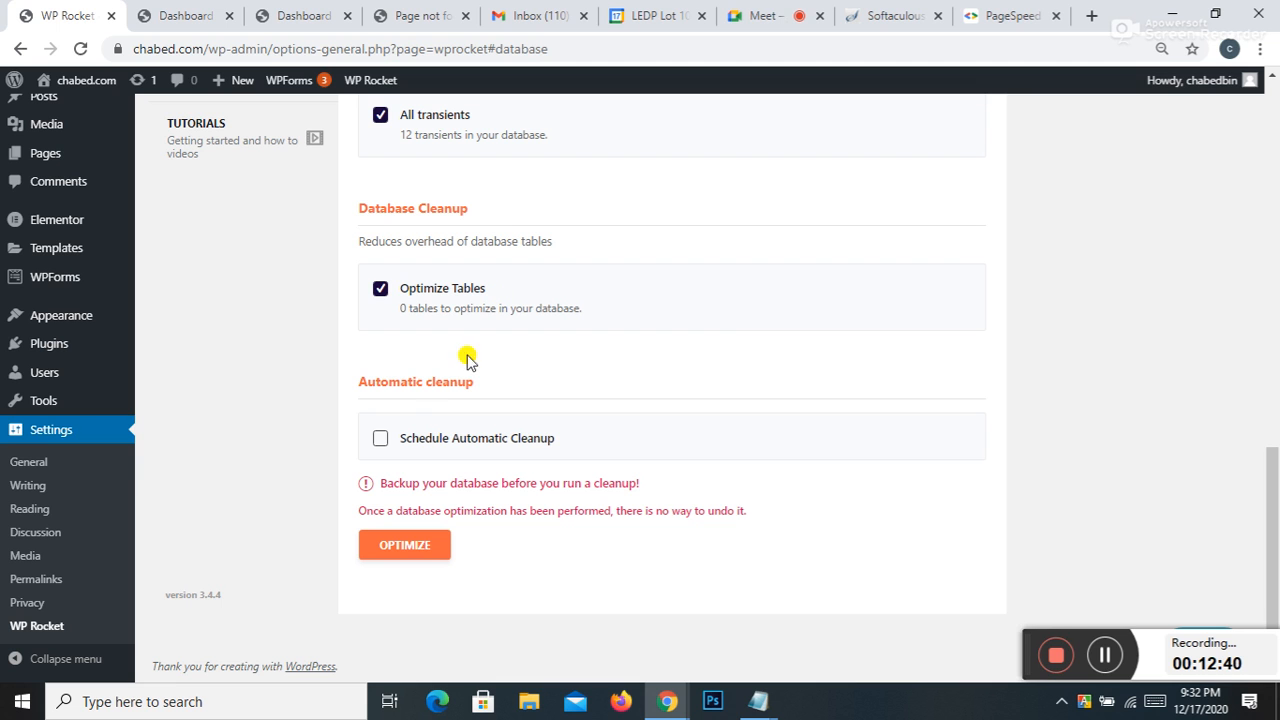
pyautogui.scroll(8, 490, 360)
pyautogui.scroll(4, 505, 340)
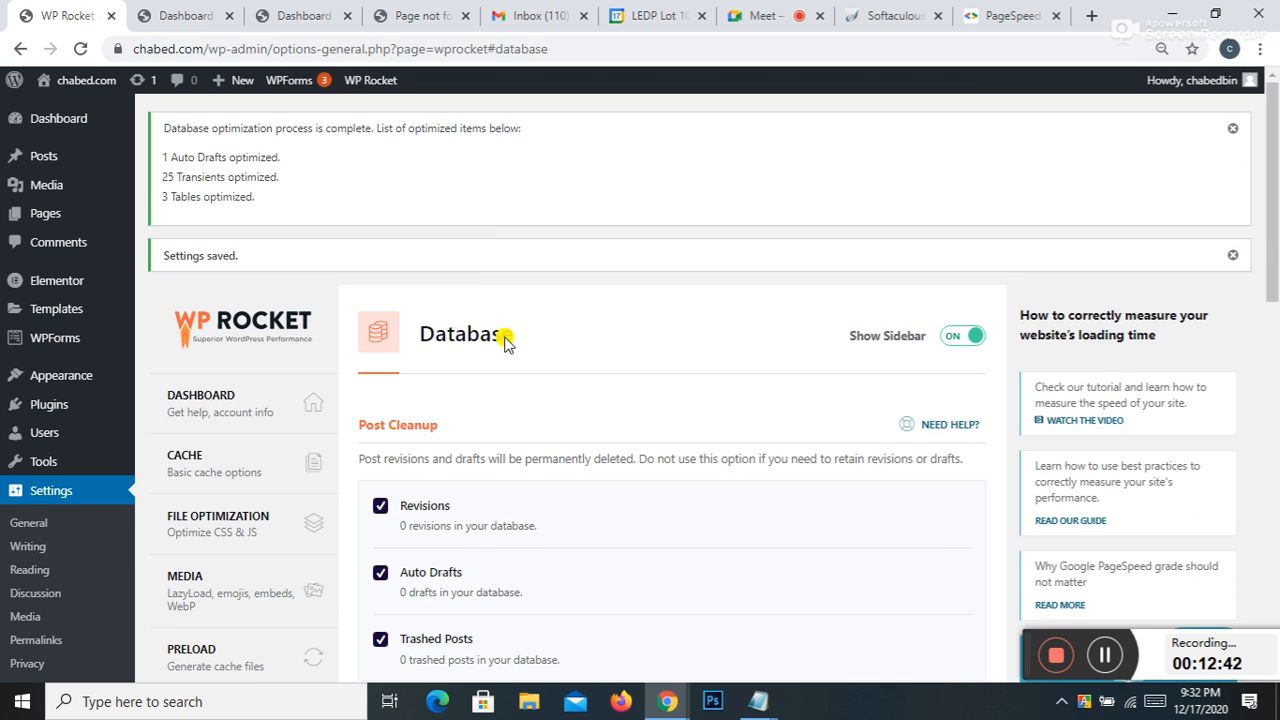
# Step: Return to the WP Rocket Dashboard and look over its account, status and quick action areas and the section list
pyautogui.moveTo(370, 80)
pyautogui.click(397, 133)
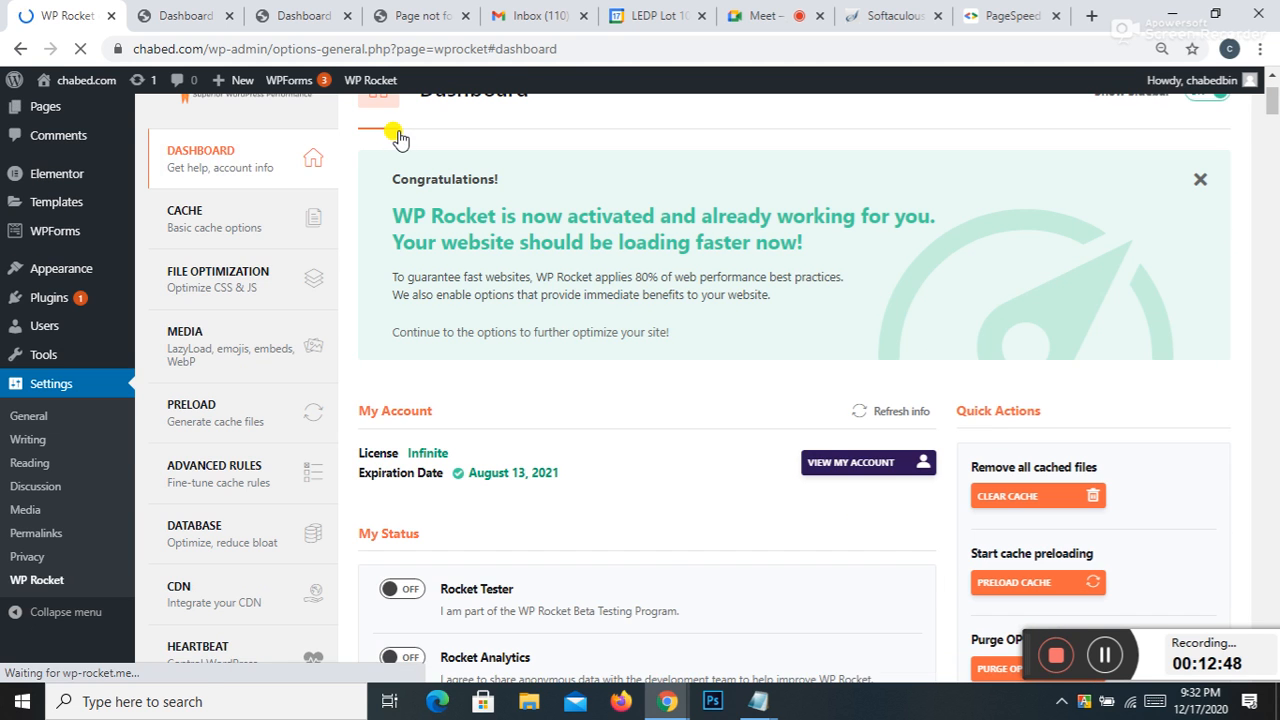
pyautogui.scroll(-3, 209, 491)
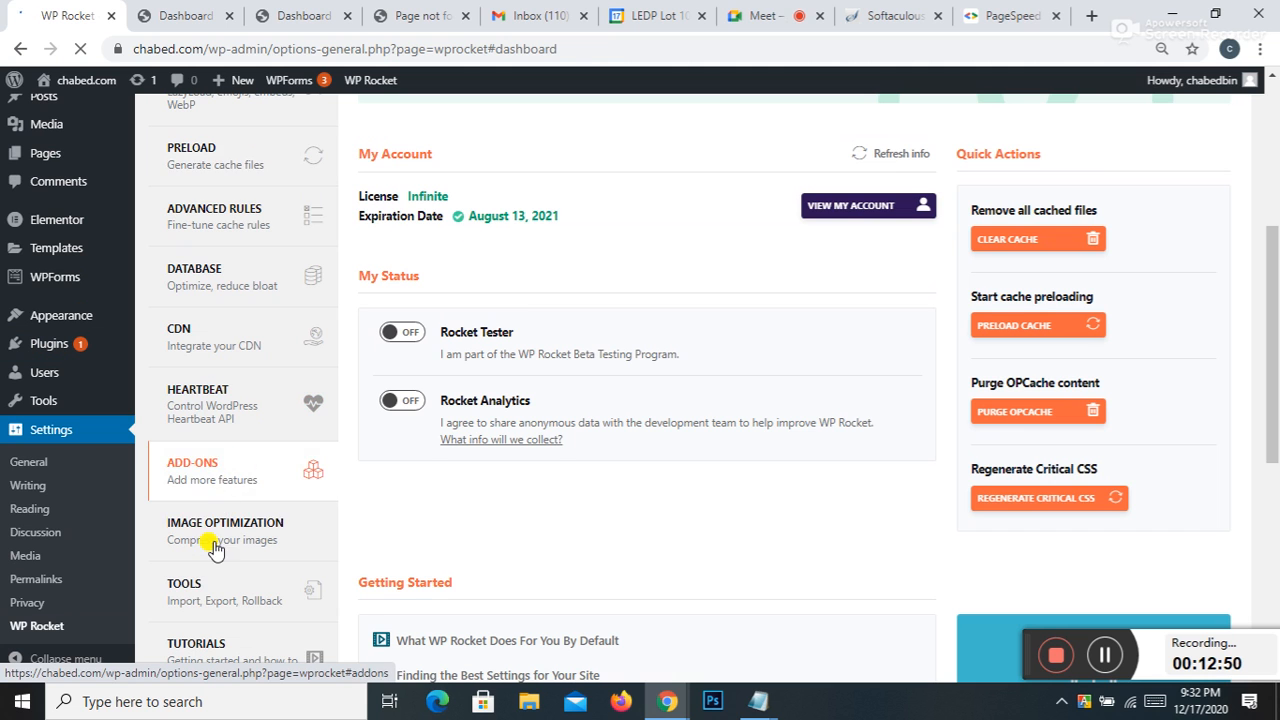
pyautogui.scroll(-2, 222, 545)
pyautogui.scroll(2, 198, 412)
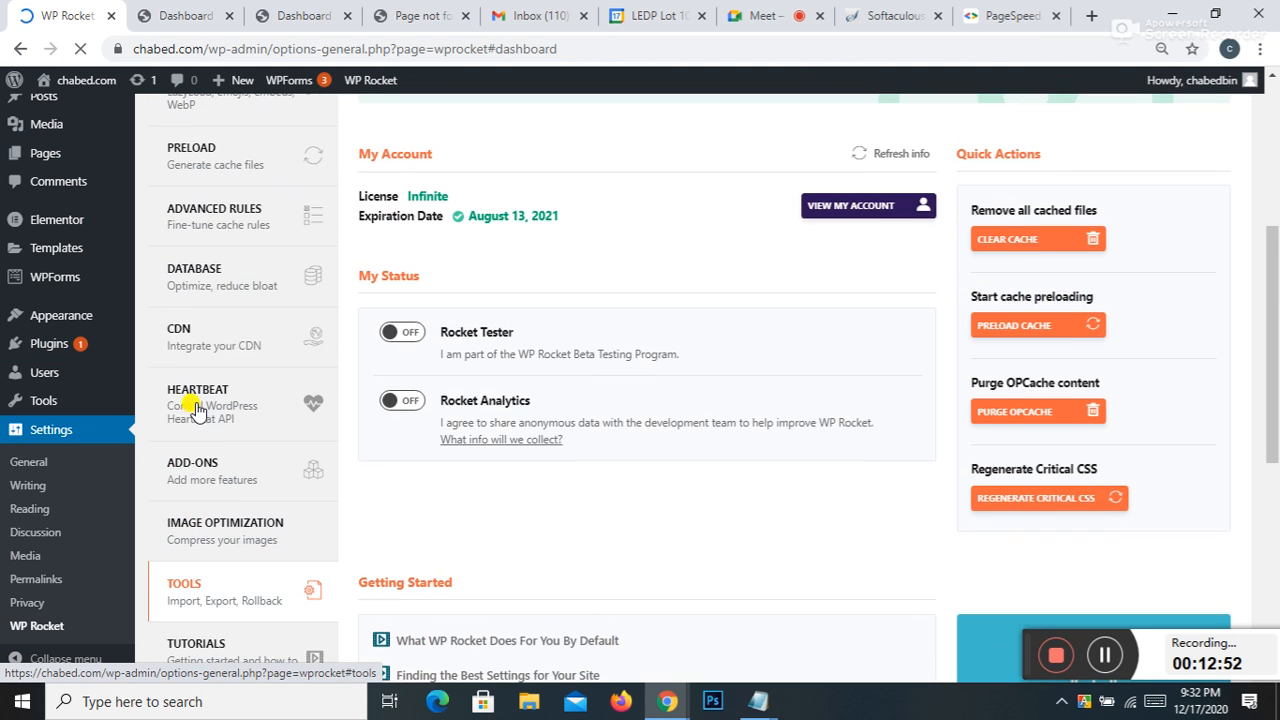
pyautogui.scroll(3, 206, 329)
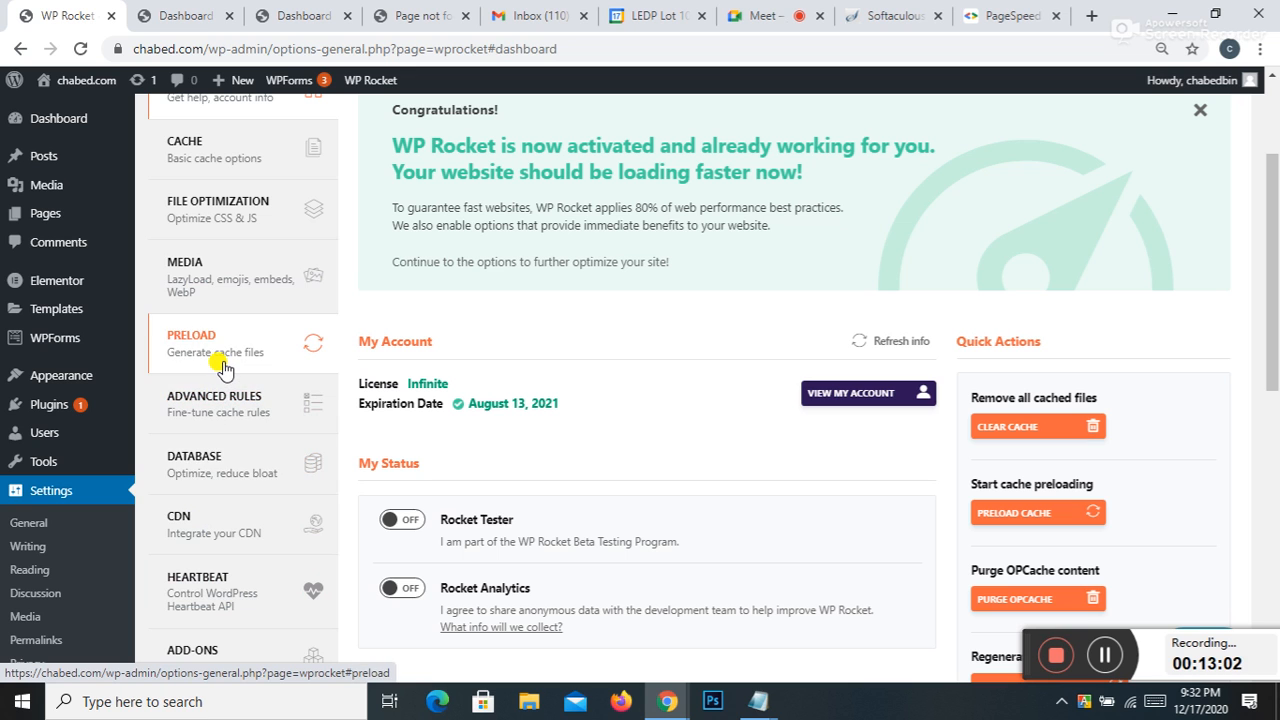
pyautogui.scroll(-3, 215, 430)
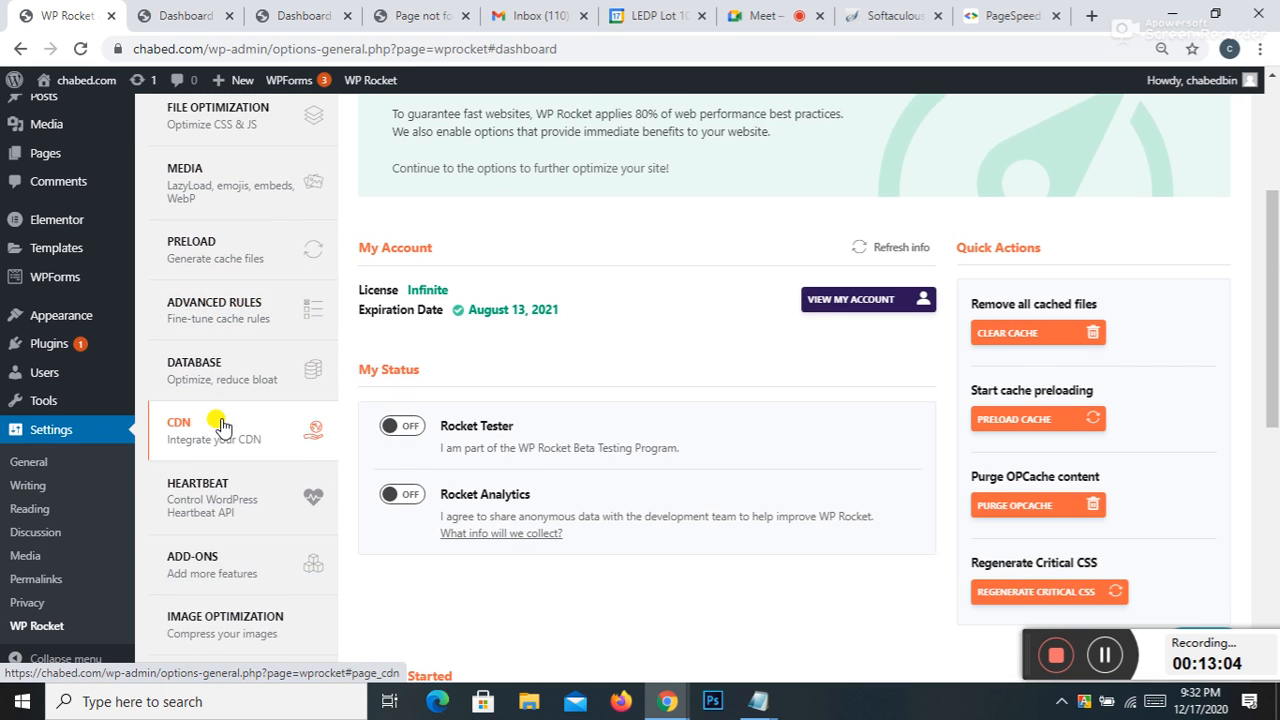
pyautogui.scroll(-1, 230, 465)
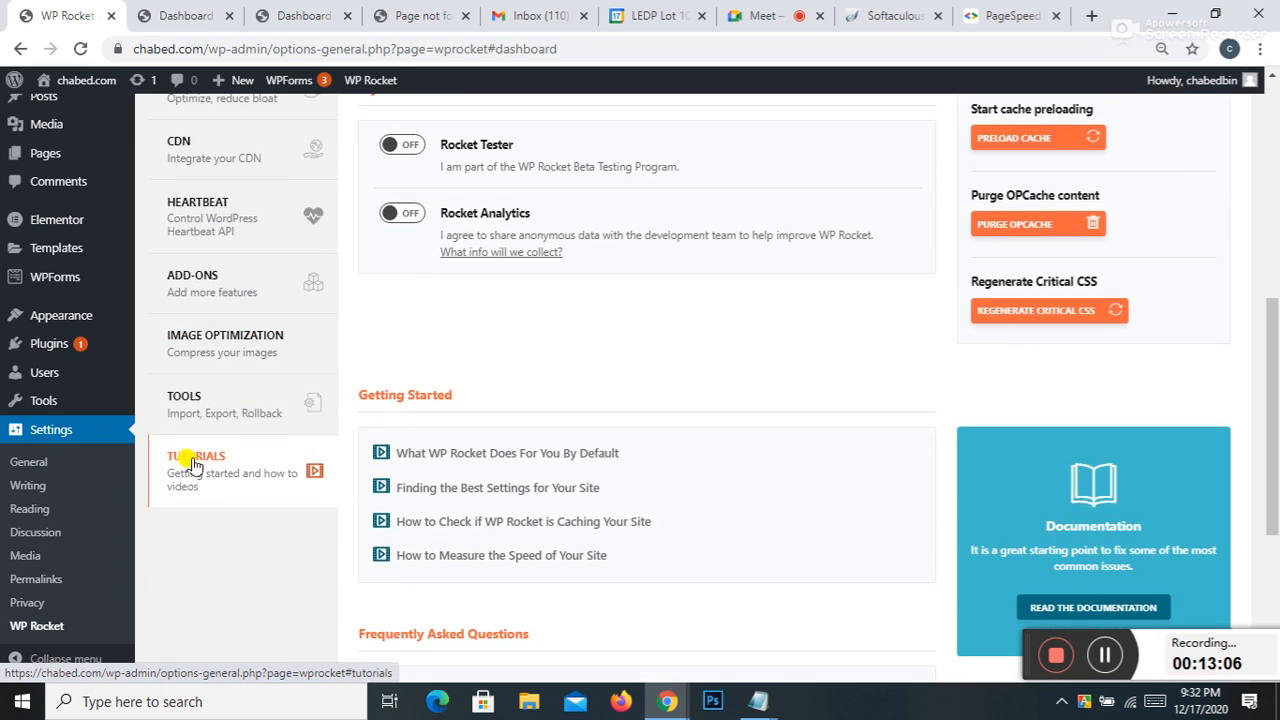
# Step: Look over WP Rocket's Tools, Image Optimization and Heartbeat sections without changing any settings
pyautogui.click(216, 401)
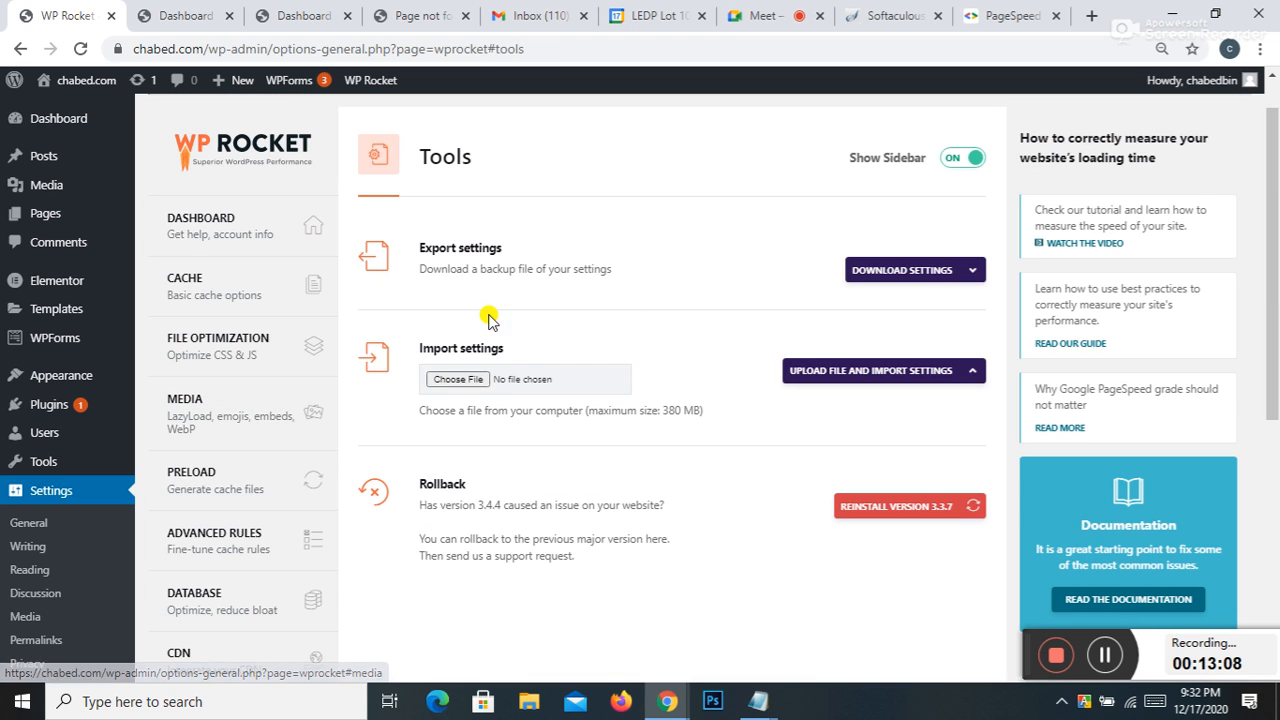
pyautogui.scroll(-3, 429, 278)
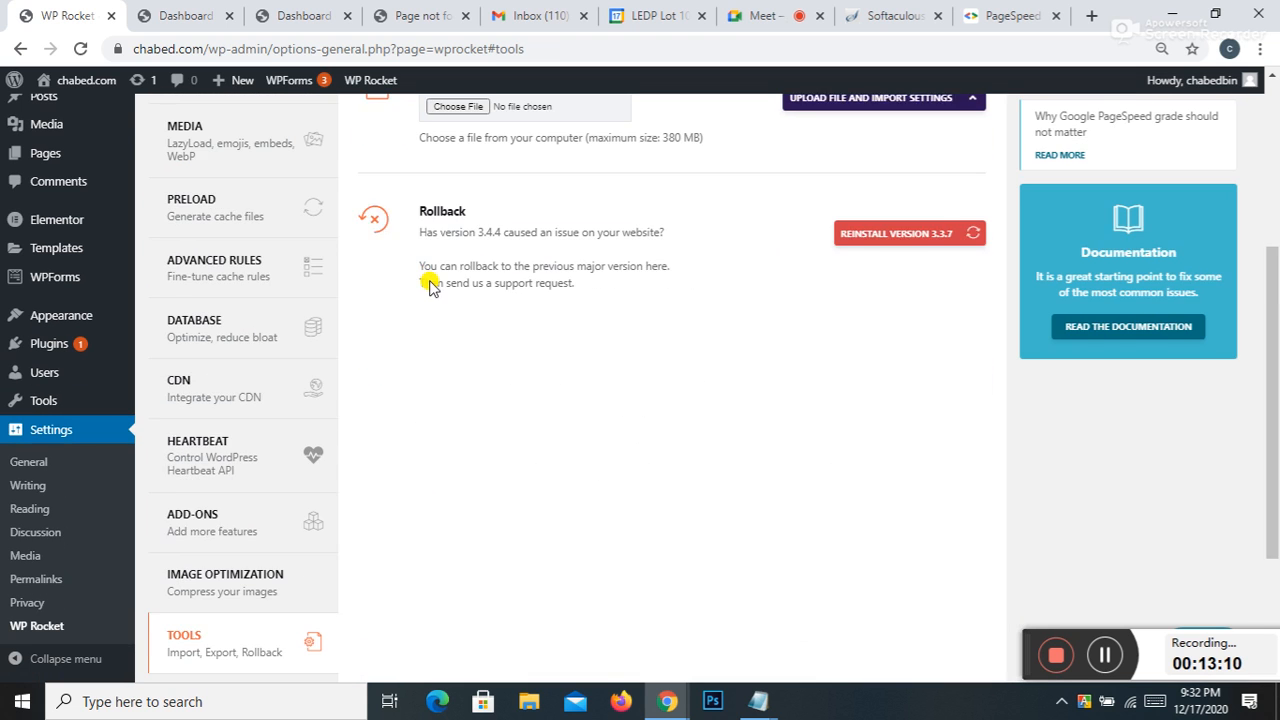
pyautogui.scroll(-2, 240, 507)
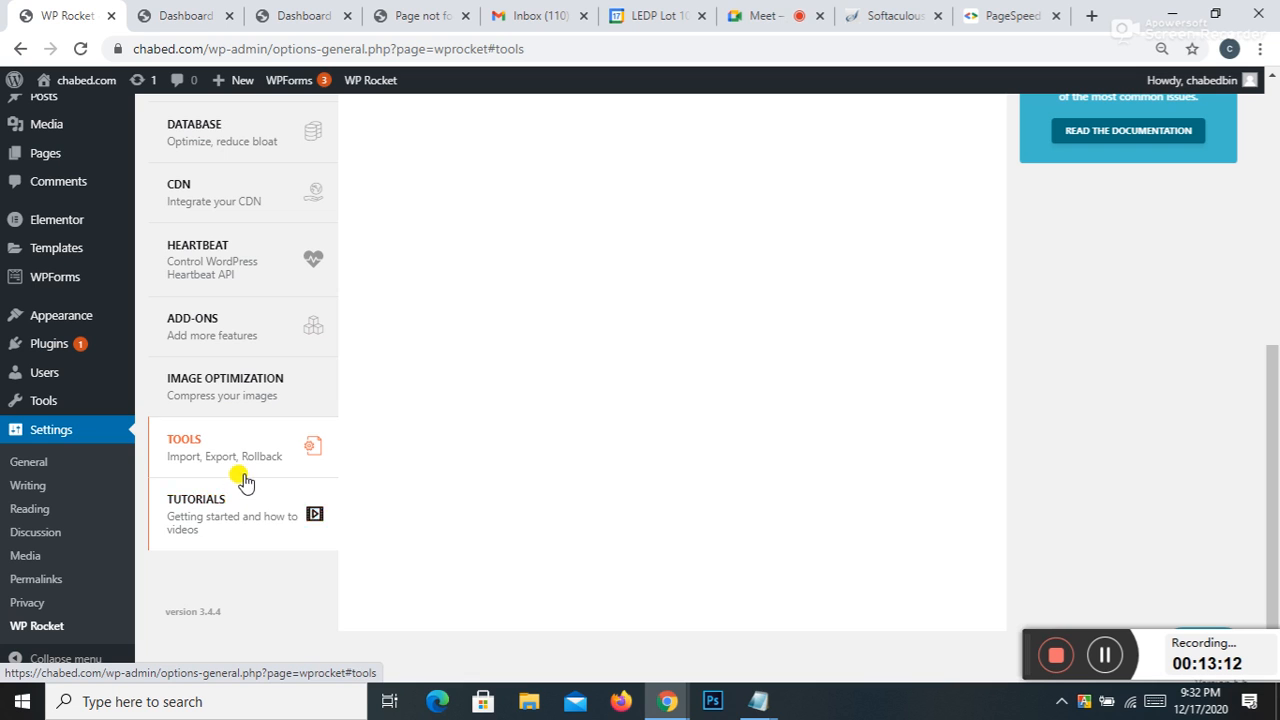
pyautogui.click(214, 398)
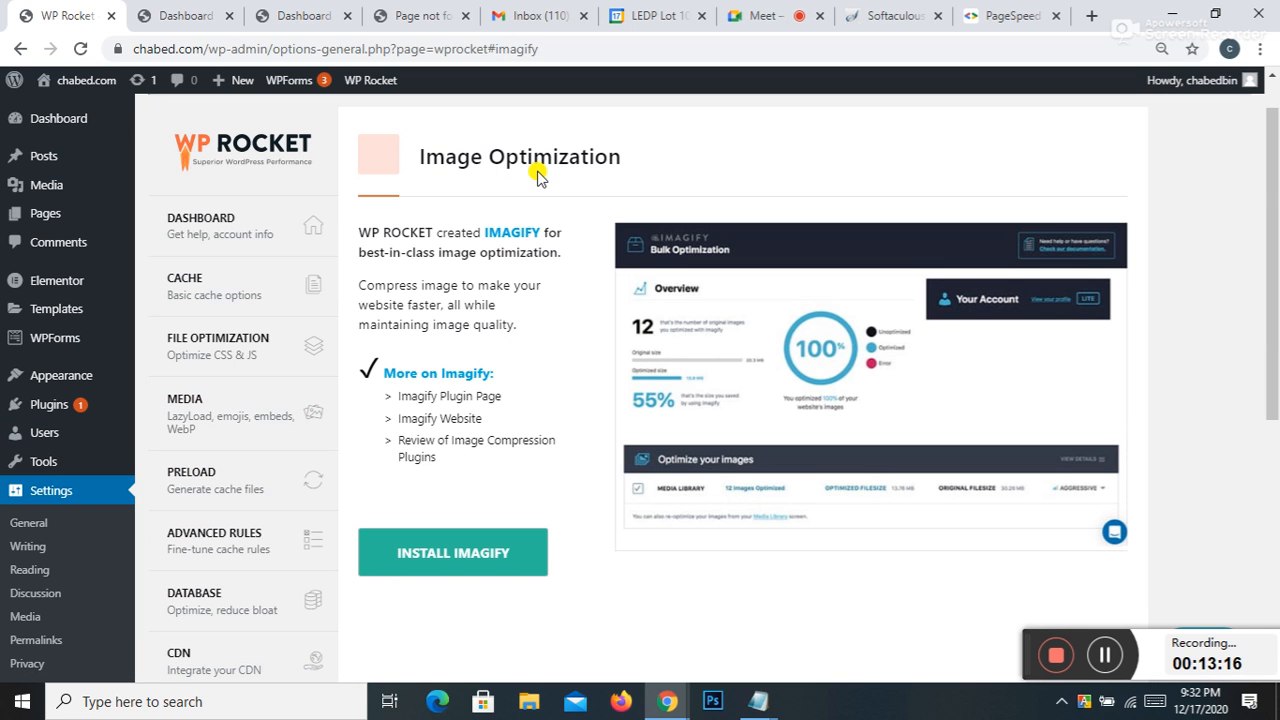
pyautogui.scroll(-3, 565, 225)
pyautogui.scroll(-1, 258, 485)
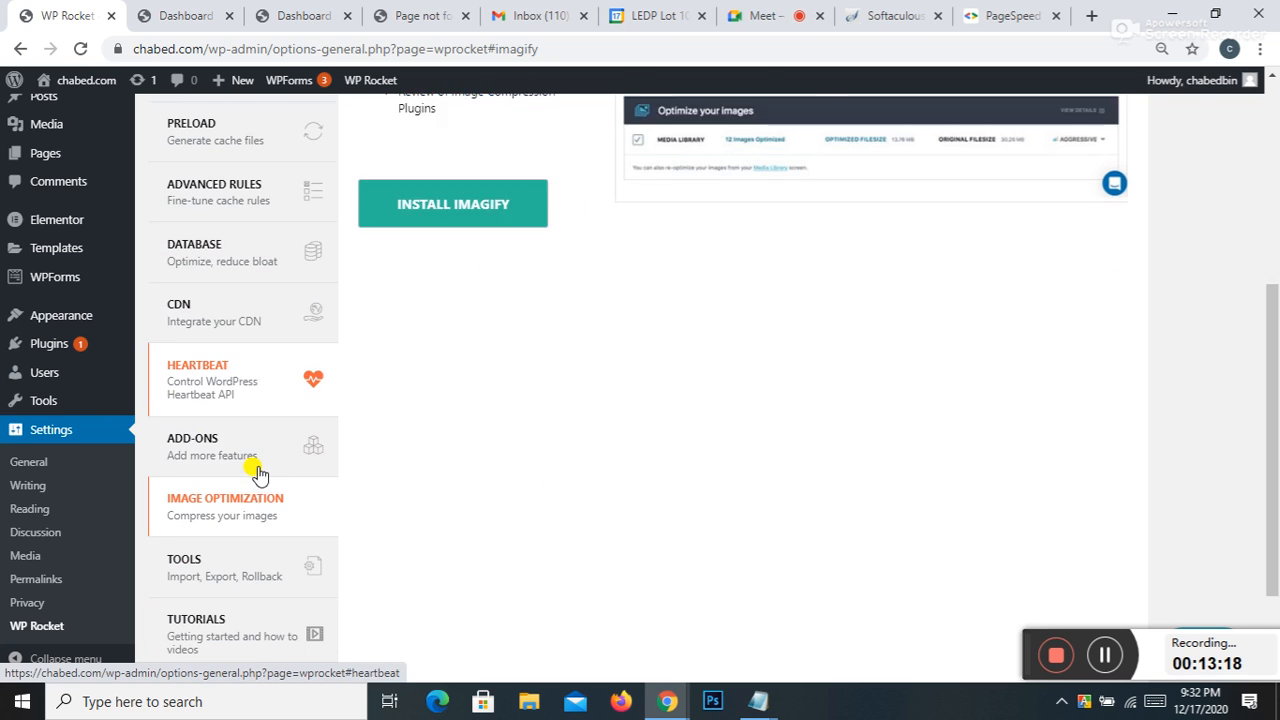
pyautogui.click(205, 350)
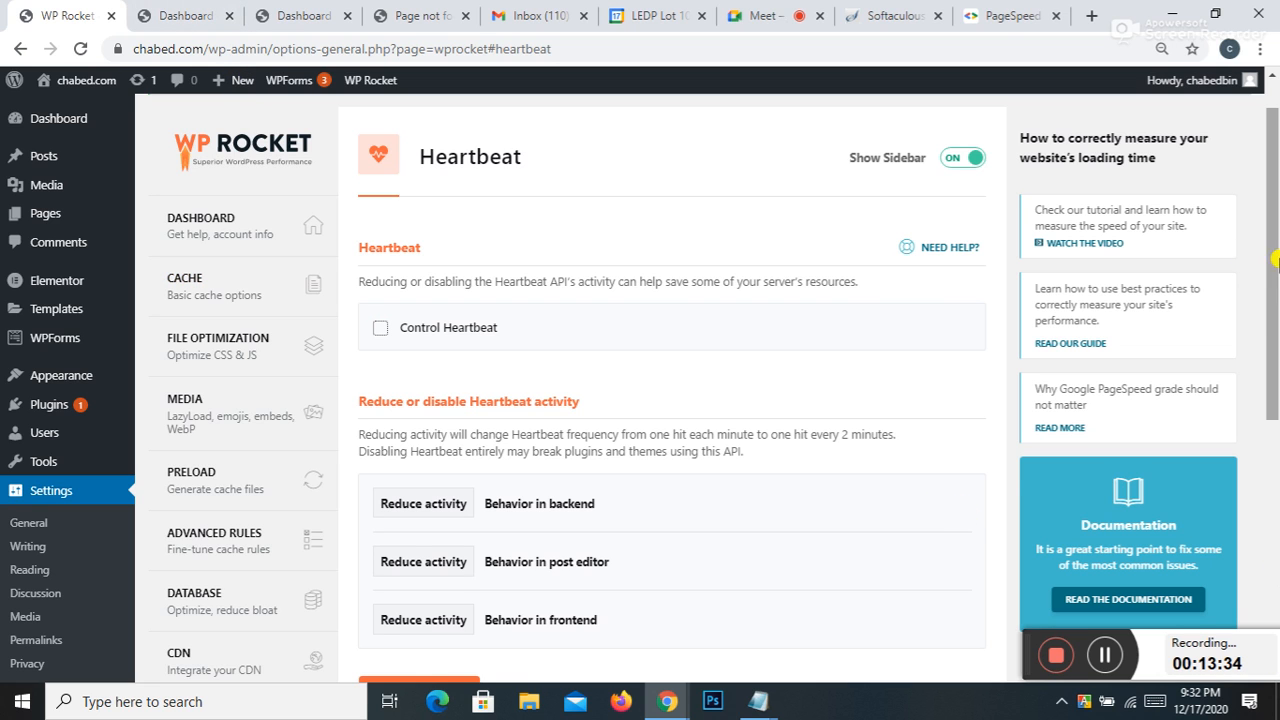
# Step: Load the chabed.com homepage from the site's page-not-found tab and check the page down to the services section
pyautogui.click(414, 14)
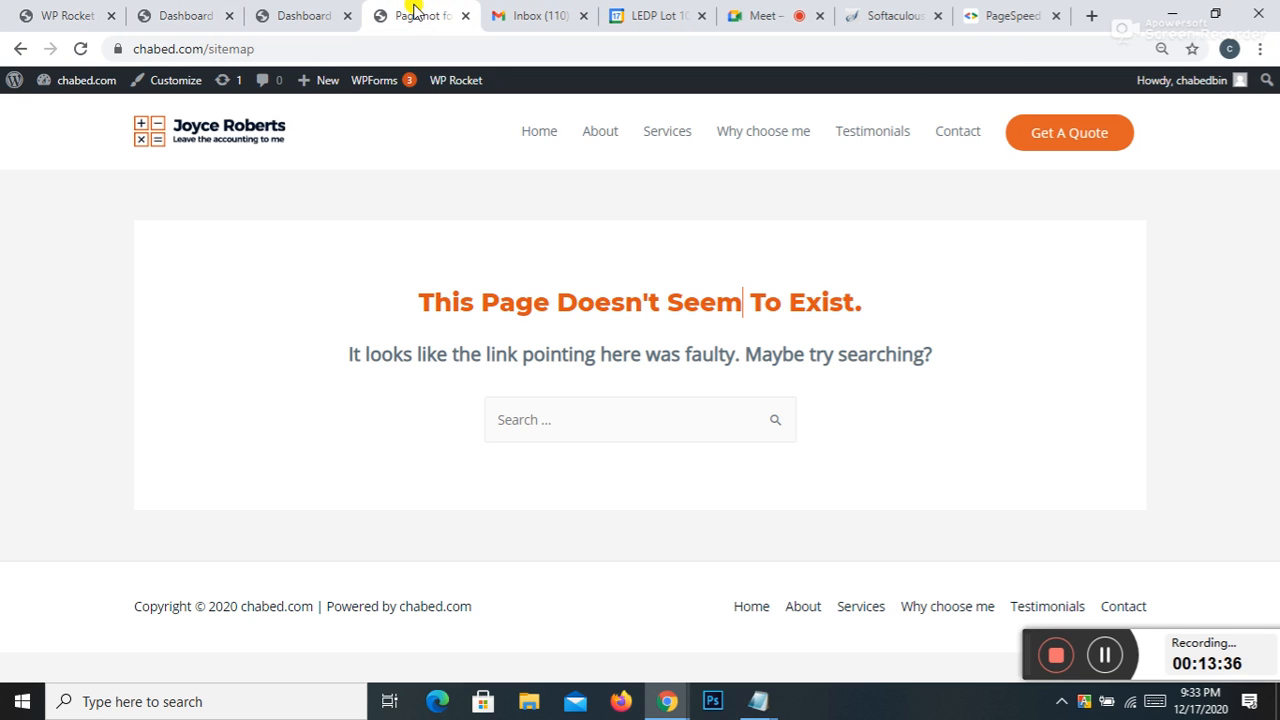
pyautogui.click(538, 140)
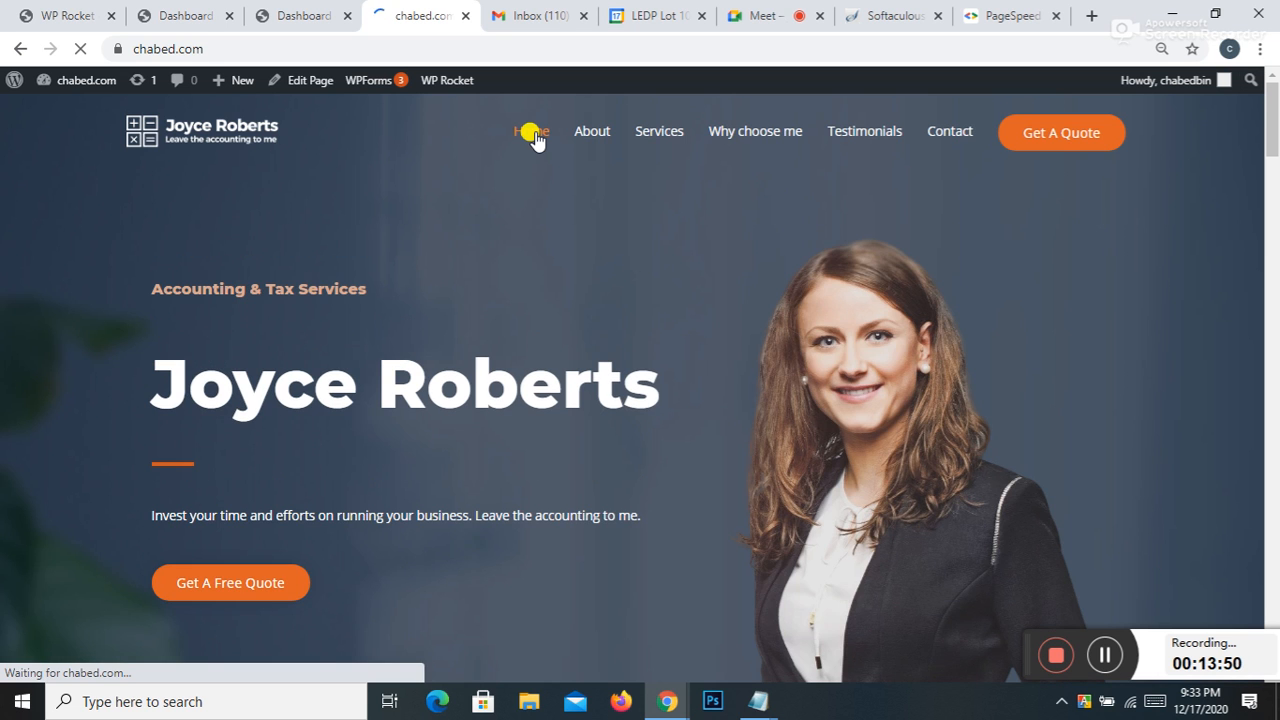
pyautogui.scroll(-3, 683, 220)
pyautogui.scroll(-5, 683, 220)
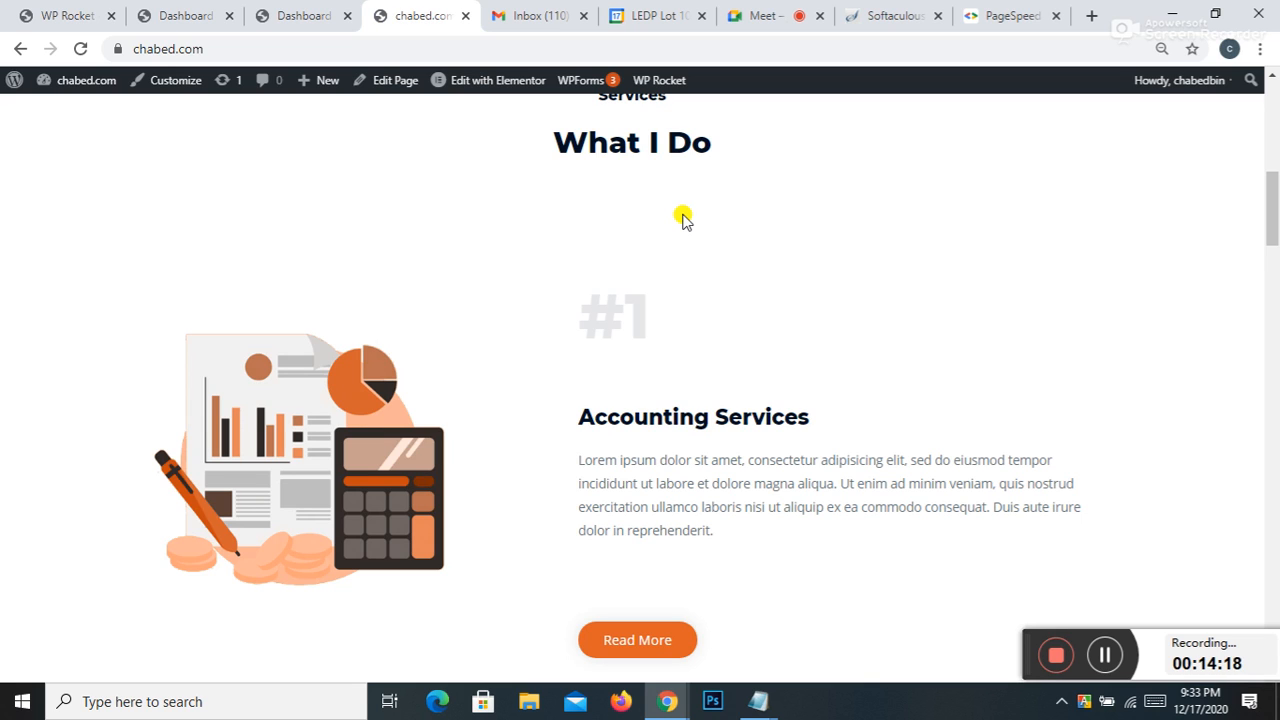
# Step: Return to the WP Rocket settings, look over the section list from the Heartbeat page, and open File Optimization
pyautogui.click(160, 12)
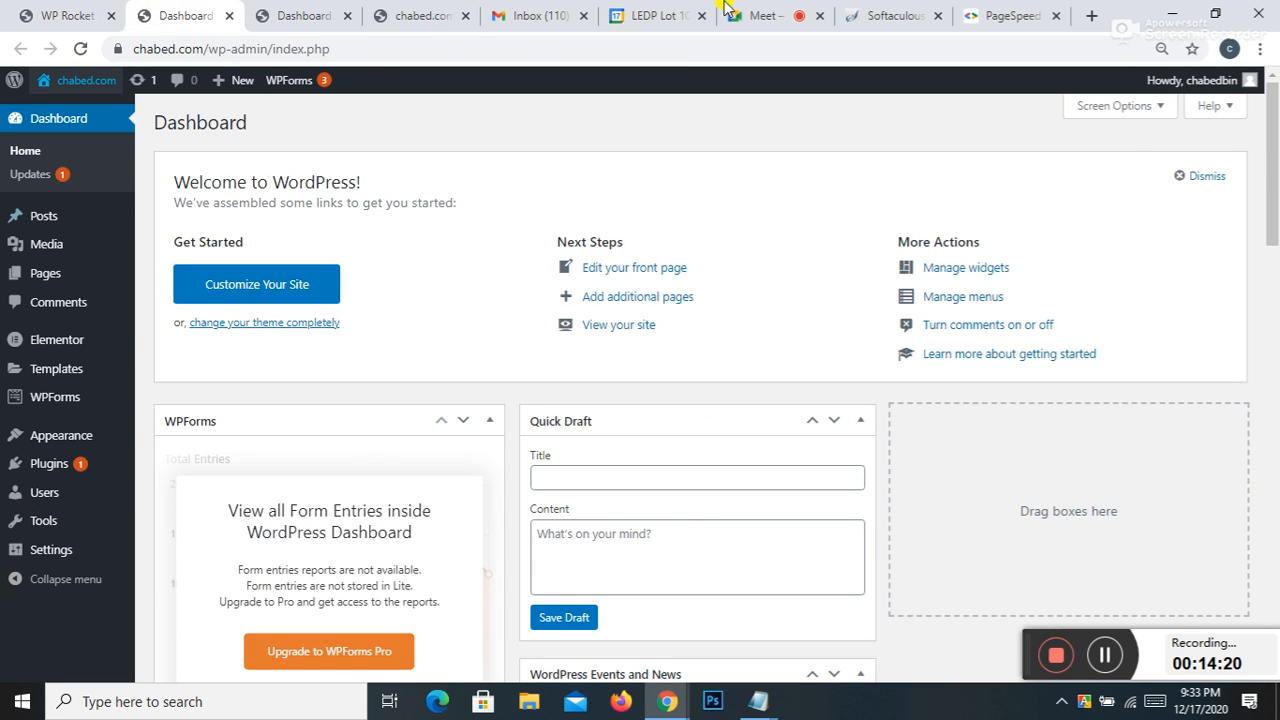
pyautogui.click(62, 14)
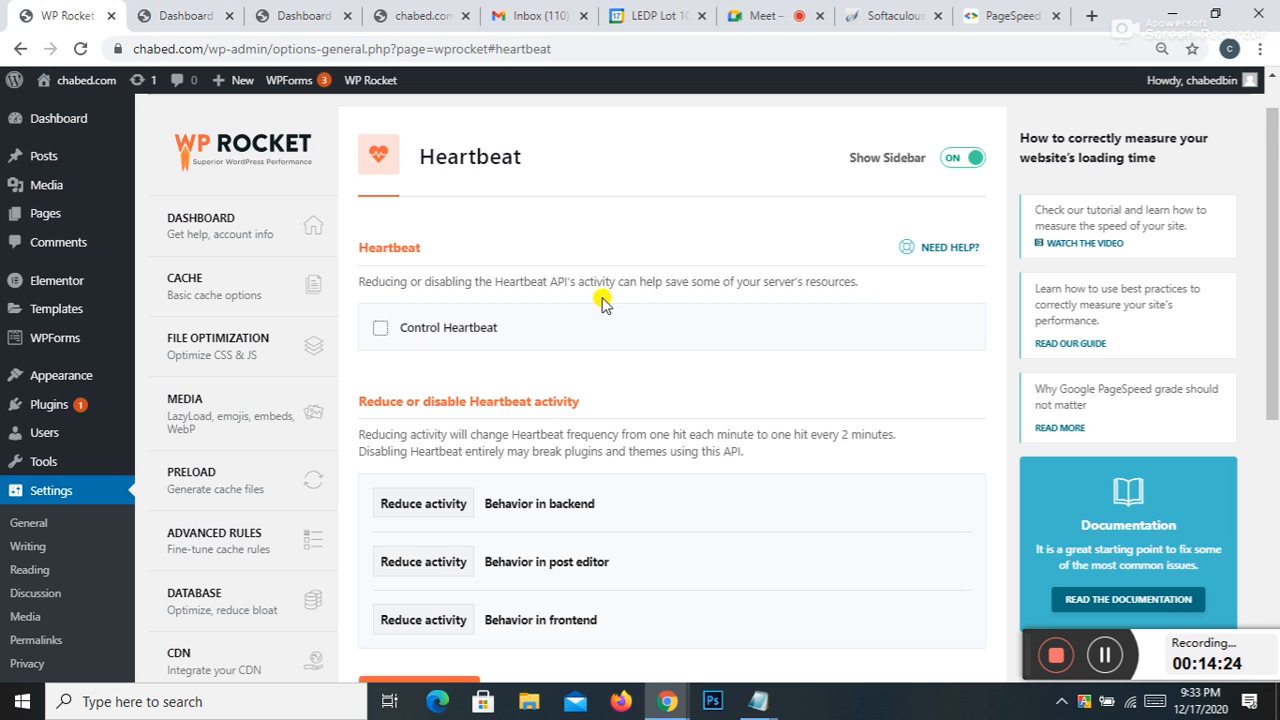
pyautogui.scroll(-3, 343, 337)
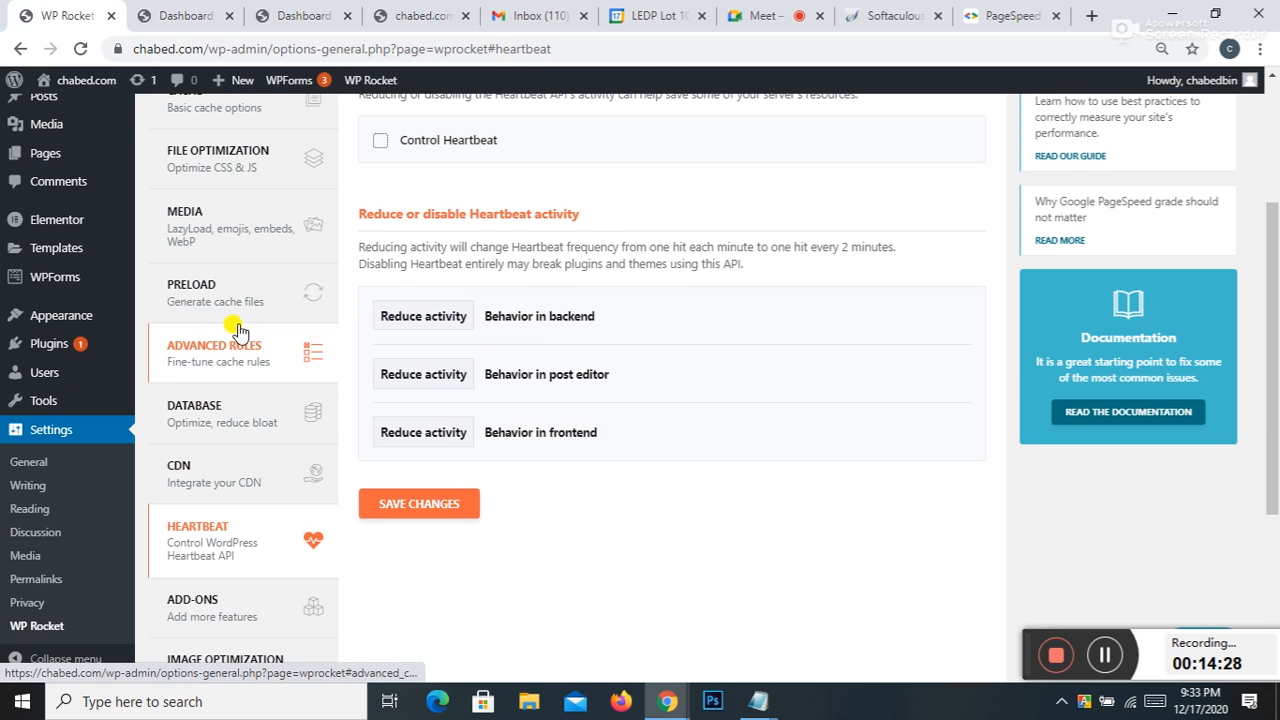
pyautogui.scroll(1, 366, 234)
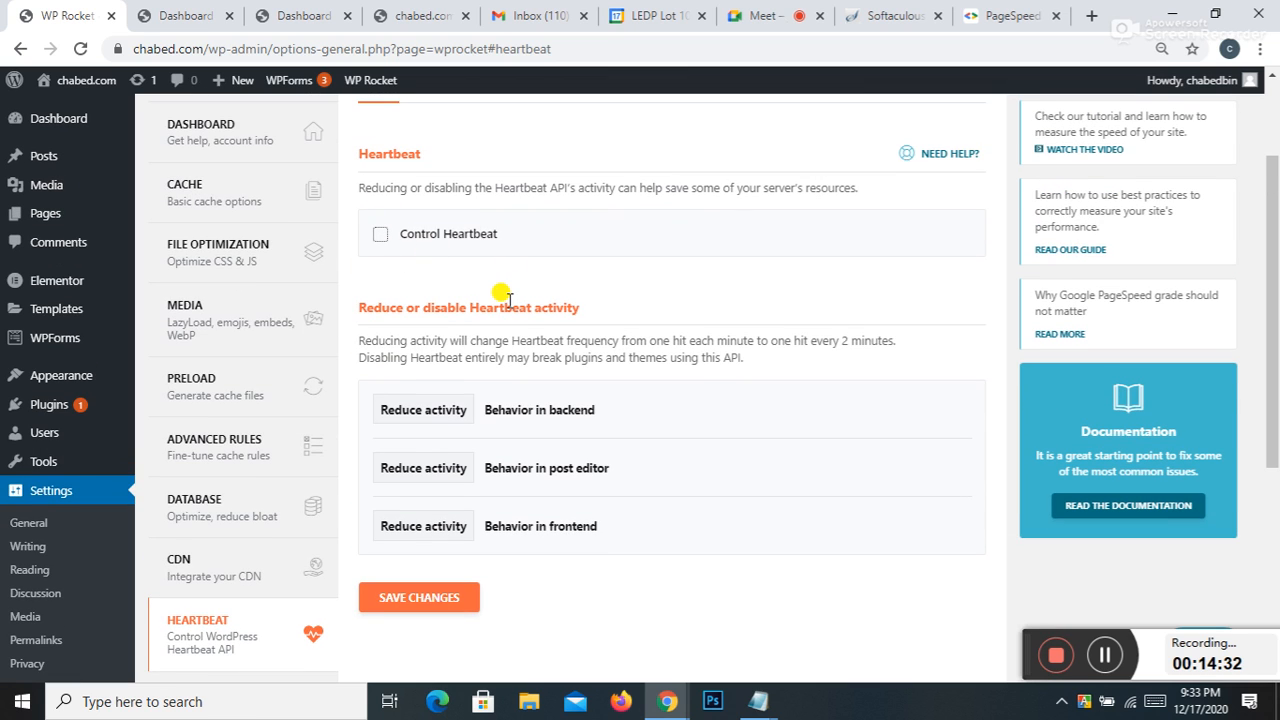
pyautogui.scroll(1, 190, 480)
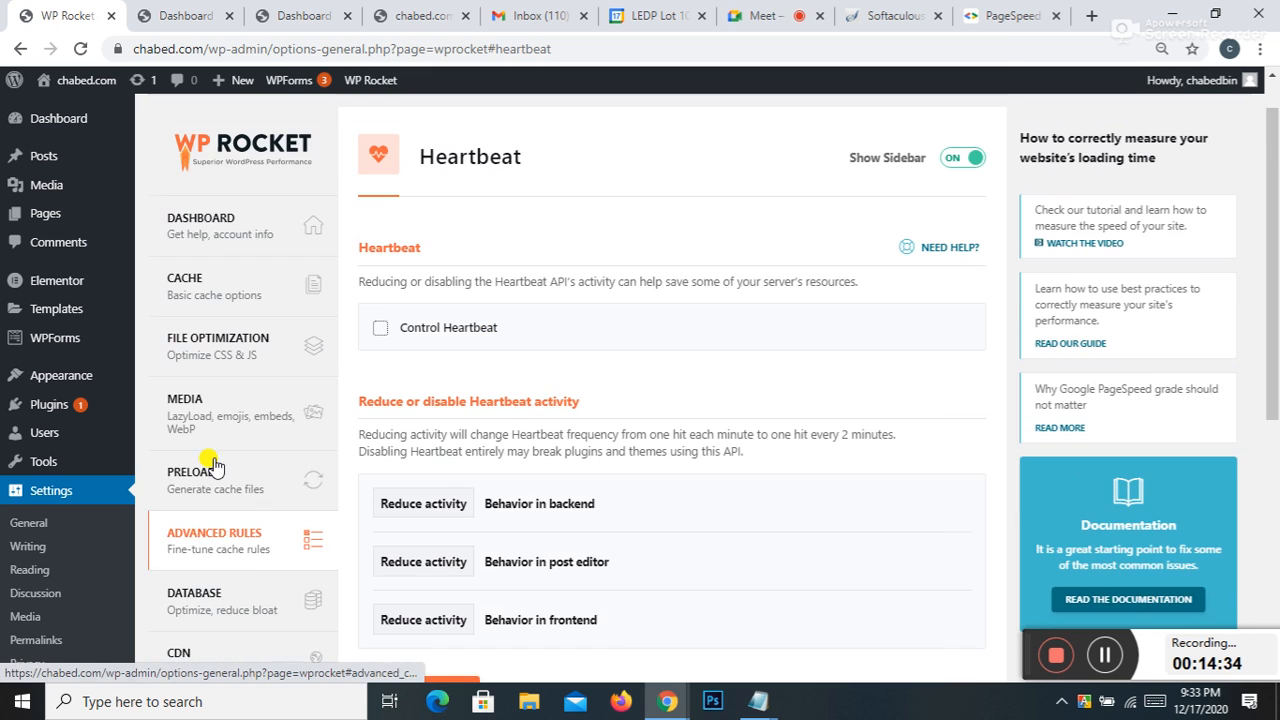
pyautogui.scroll(-2, 222, 445)
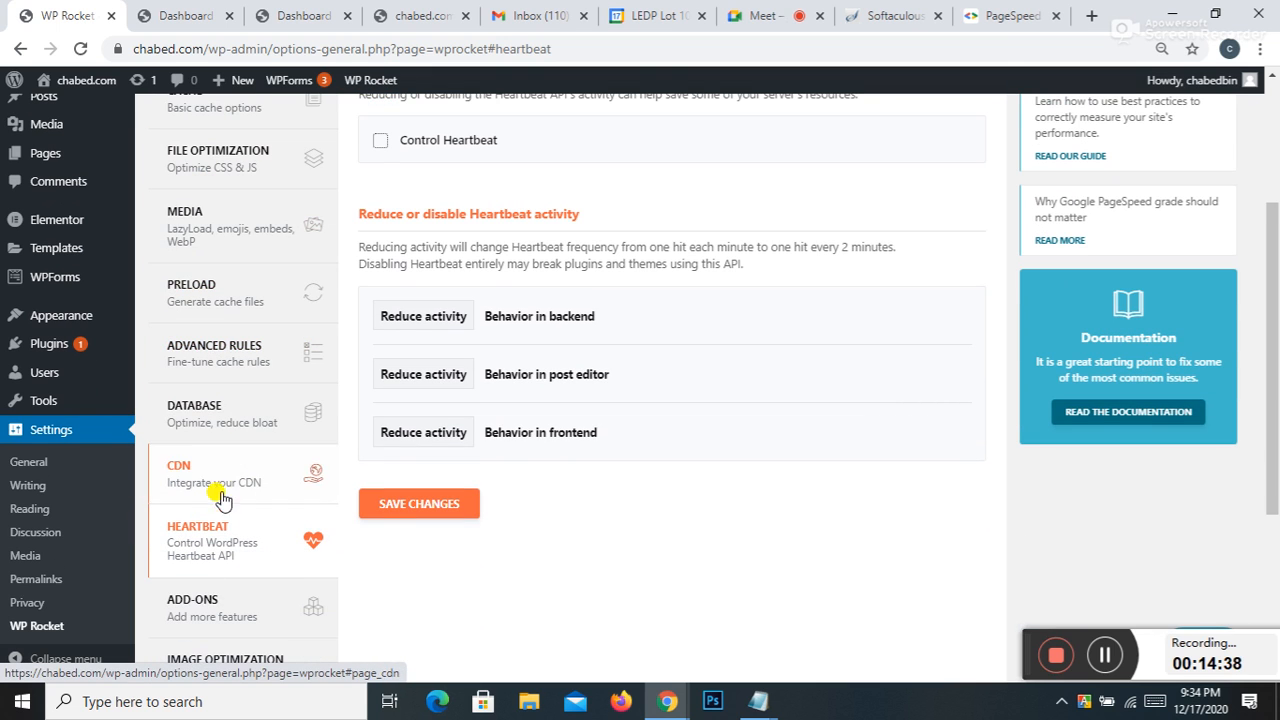
pyautogui.scroll(2, 197, 420)
pyautogui.scroll(1, 197, 420)
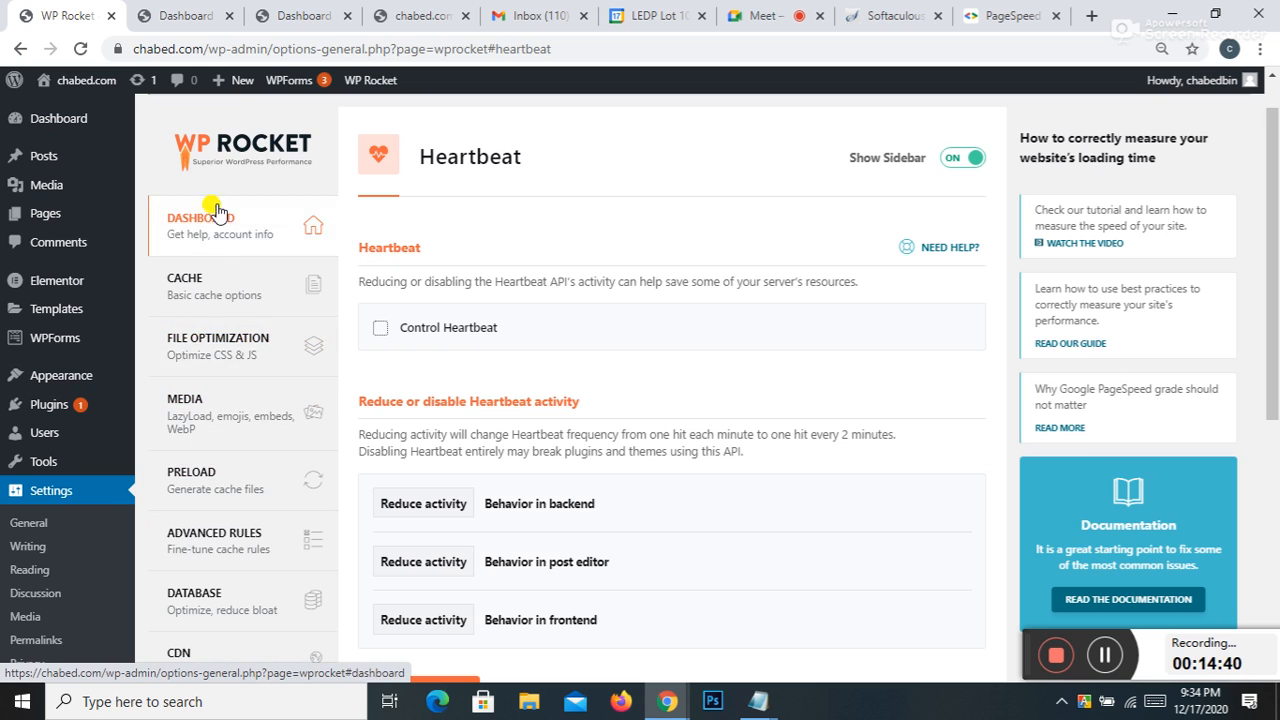
pyautogui.click(214, 336)
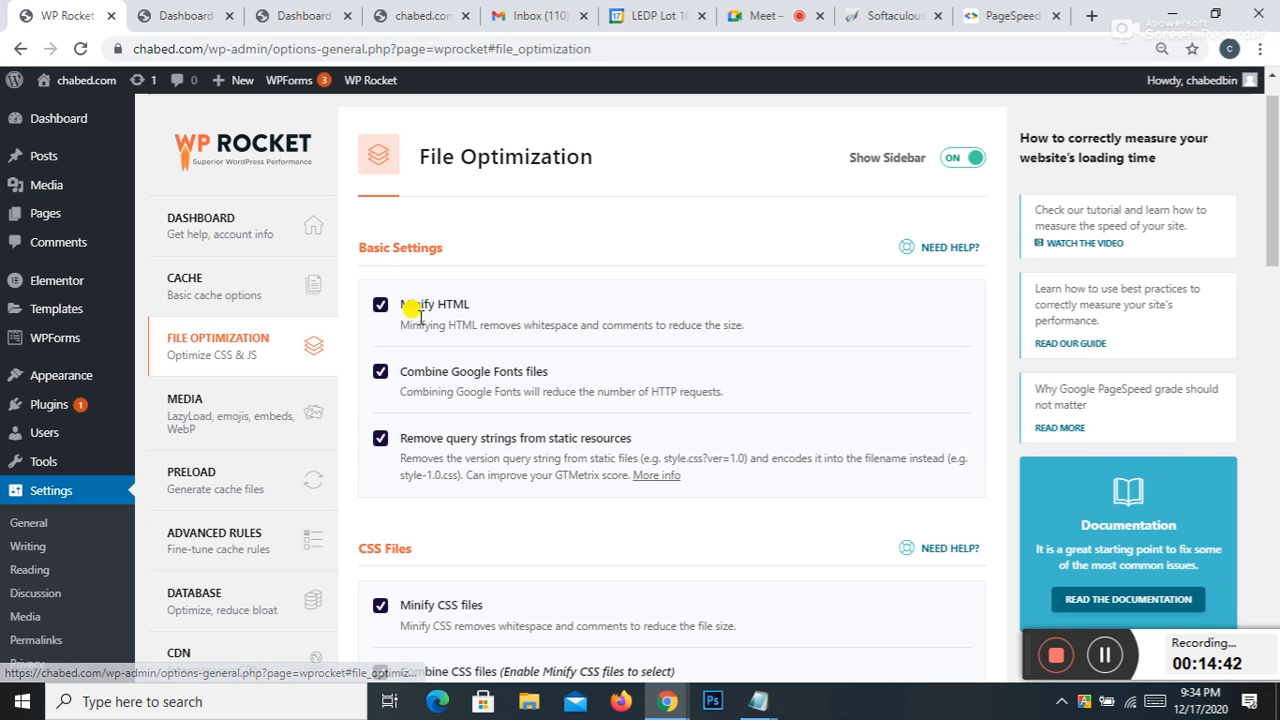
# Step: Turn off the HTML, Google Fonts, query string, CSS and JavaScript options, including Optimize CSS delivery and Load JavaScript deferred
pyautogui.click(380, 372)
pyautogui.click(381, 440)
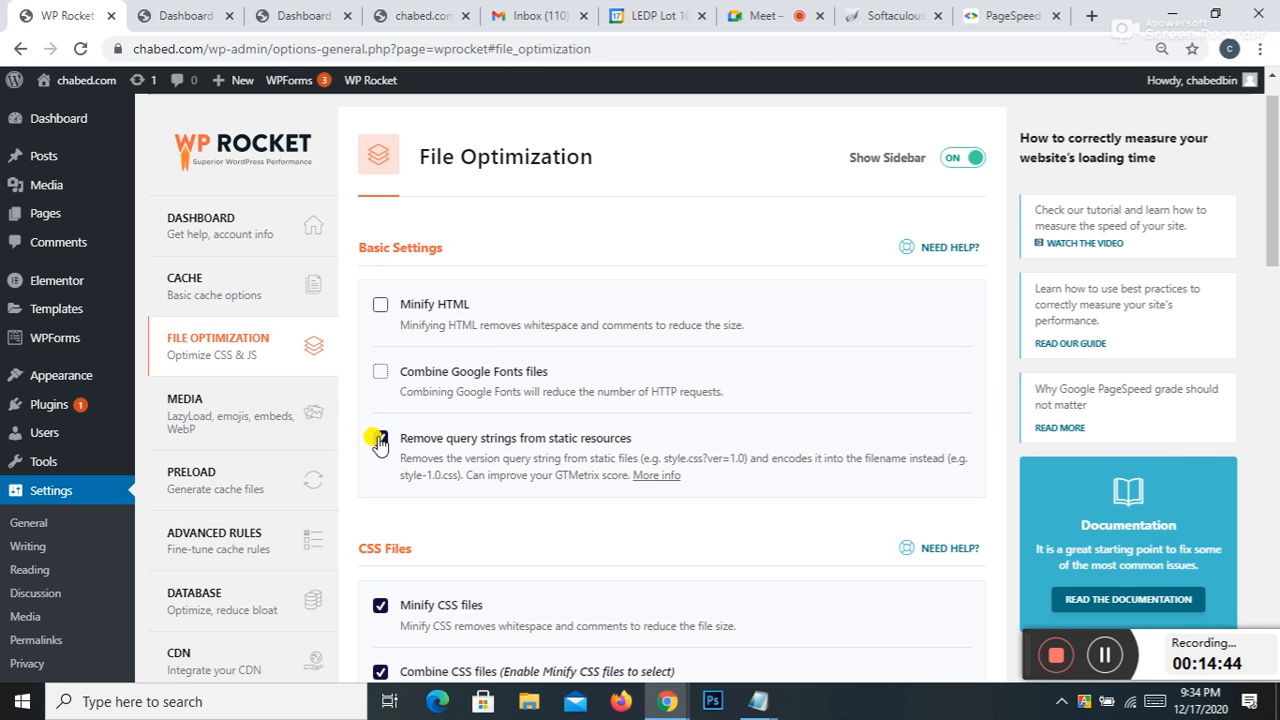
pyautogui.scroll(-2, 386, 450)
pyautogui.click(380, 417)
pyautogui.click(383, 566)
pyautogui.scroll(-6, 386, 566)
pyautogui.click(380, 157)
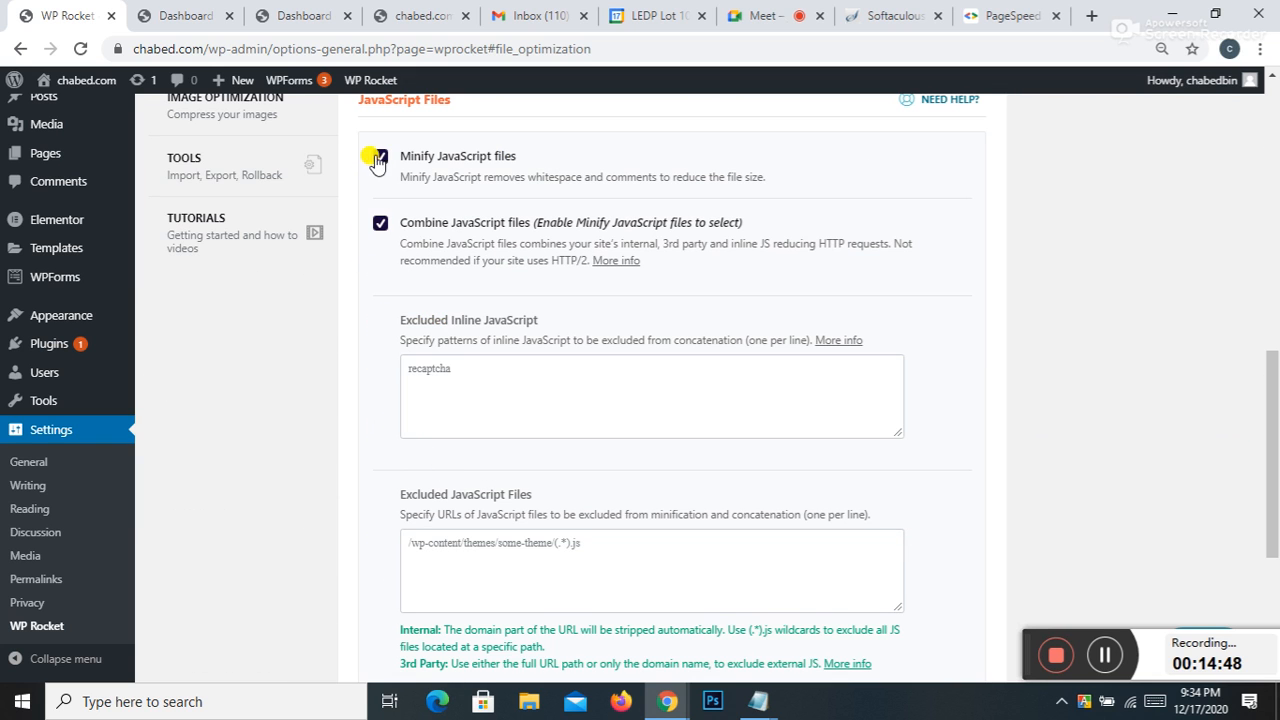
pyautogui.click(380, 481)
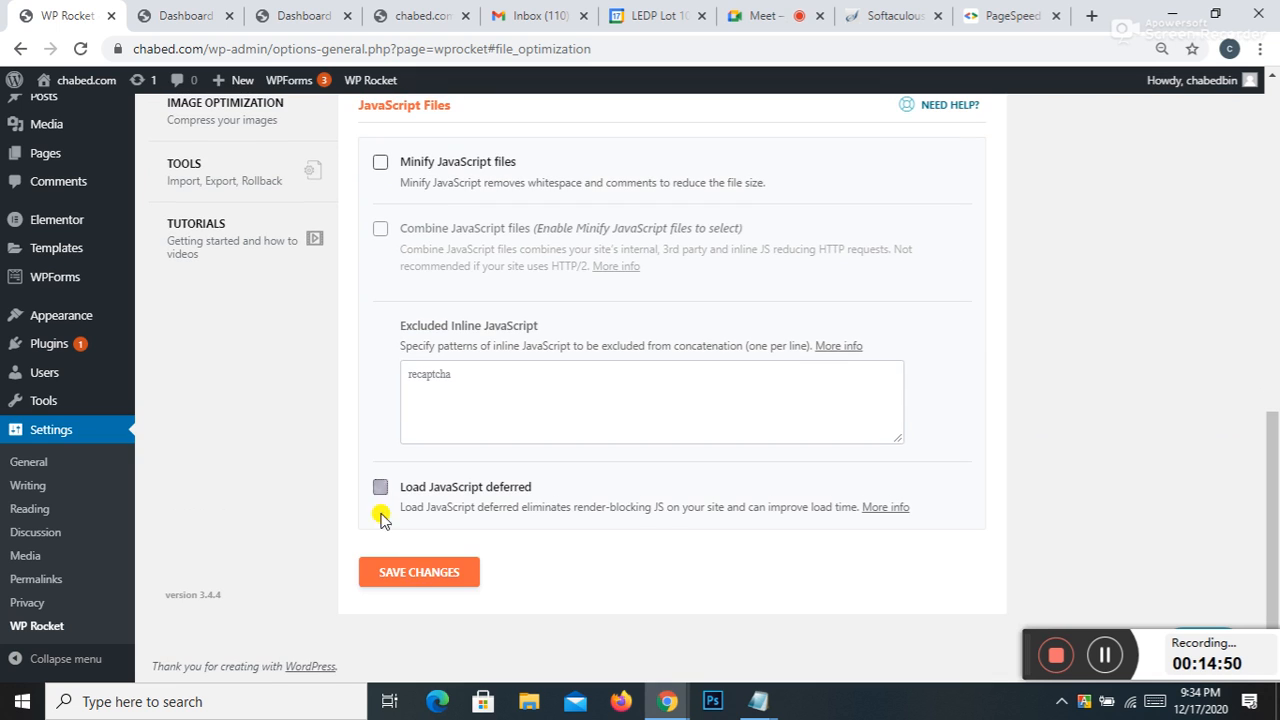
# Step: Enable Minify HTML, Combine Google Fonts files and Remove query strings from static resources in the basic settings
pyautogui.scroll(8, 380, 497)
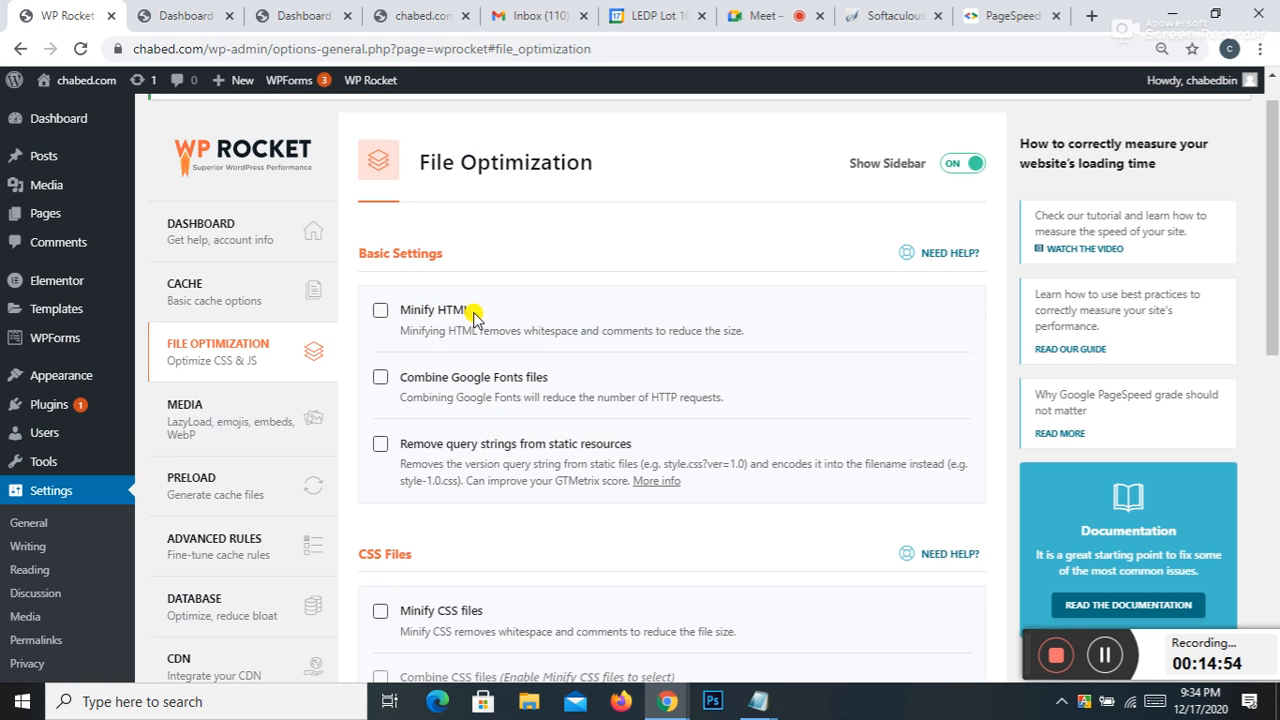
pyautogui.click(380, 314)
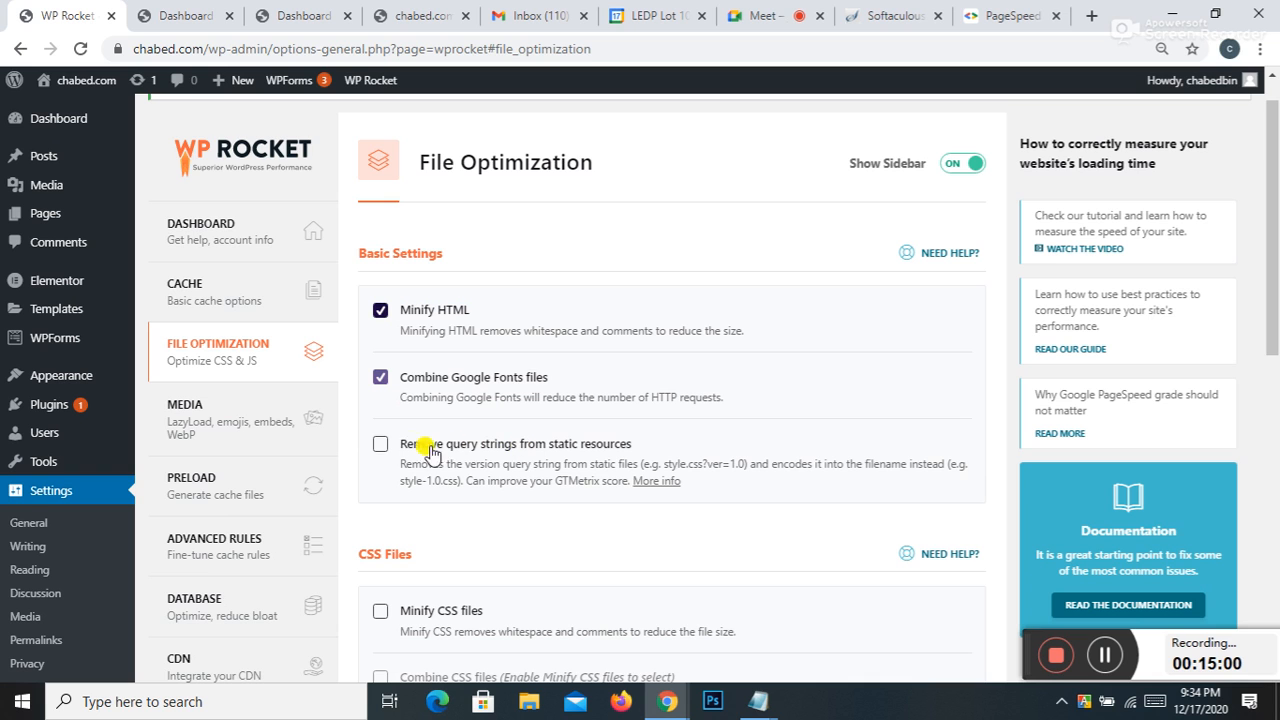
pyautogui.click(378, 446)
# Step: Activate Minify CSS files, Combine CSS files and Optimize CSS delivery, leaving the exclusion and fallback fields empty
pyautogui.scroll(-2, 420, 449)
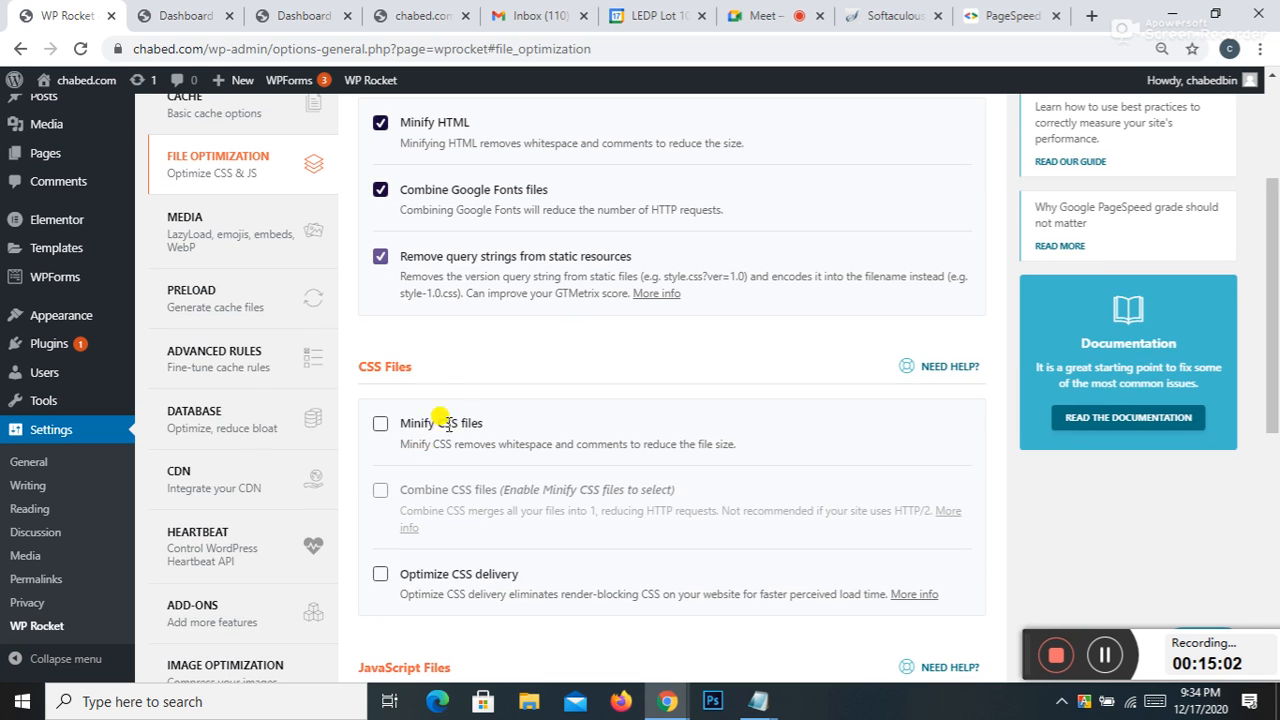
pyautogui.click(380, 425)
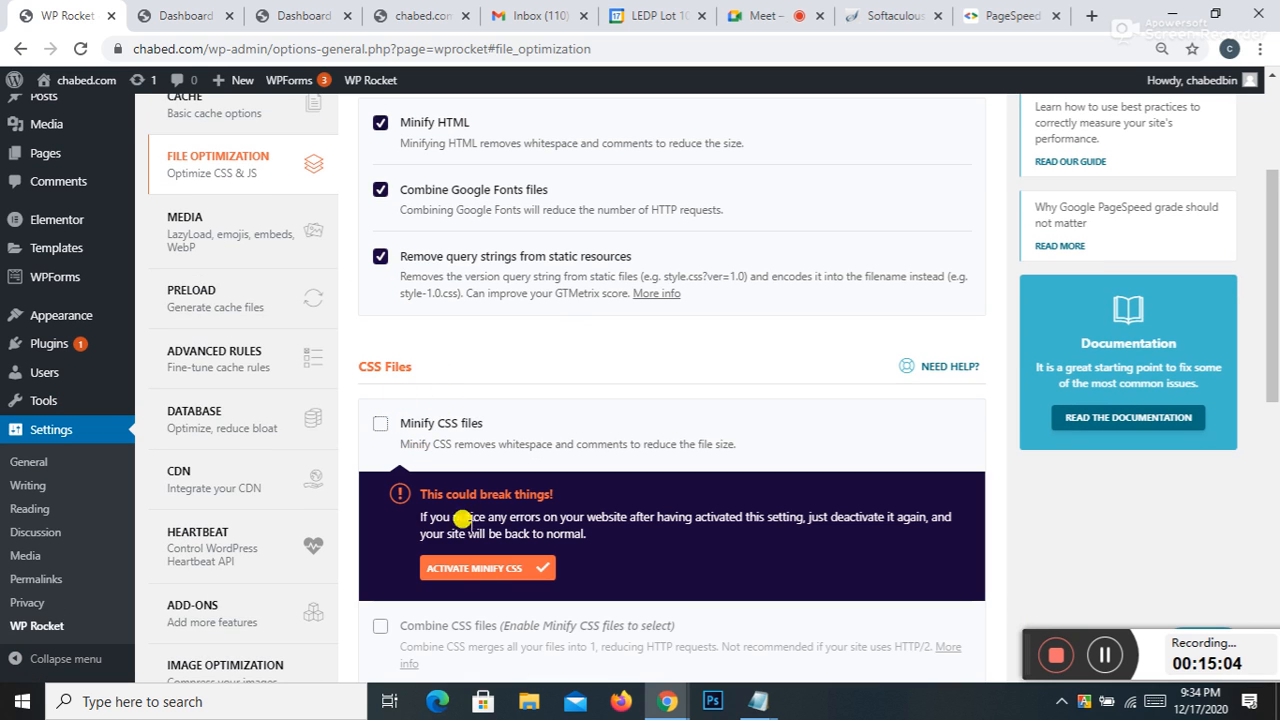
pyautogui.click(488, 566)
pyautogui.scroll(-2, 460, 470)
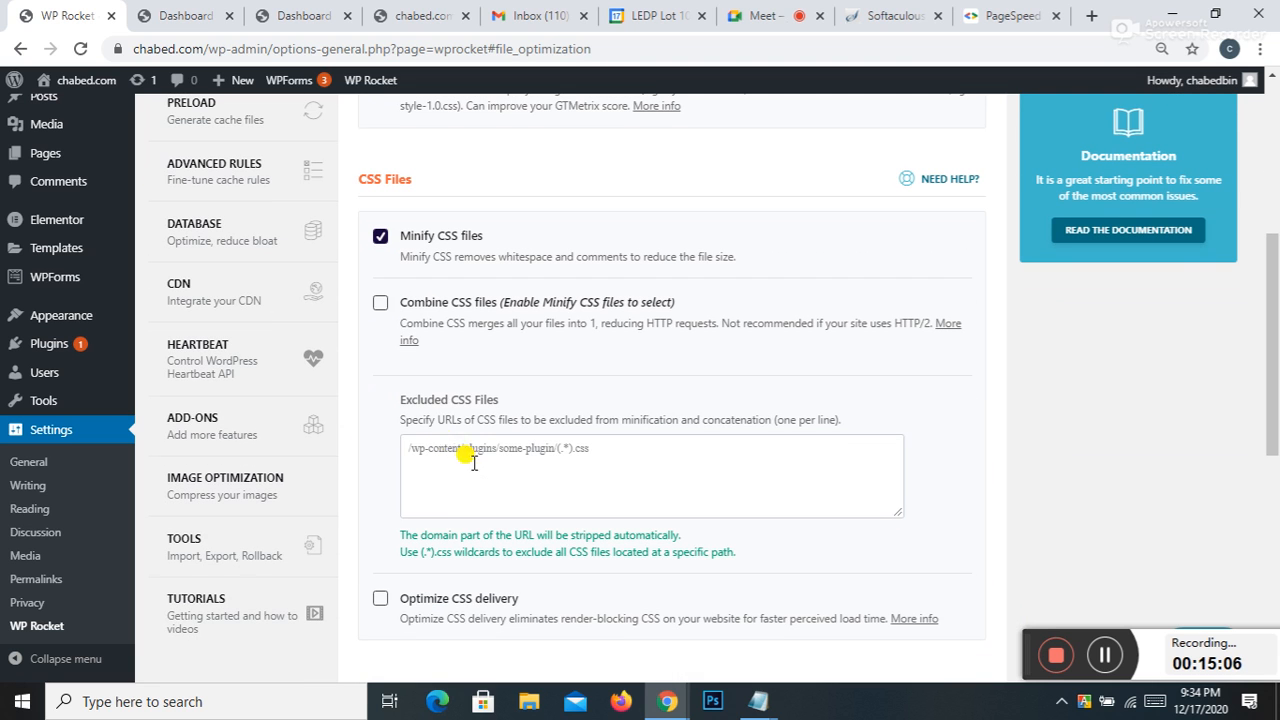
pyautogui.click(381, 305)
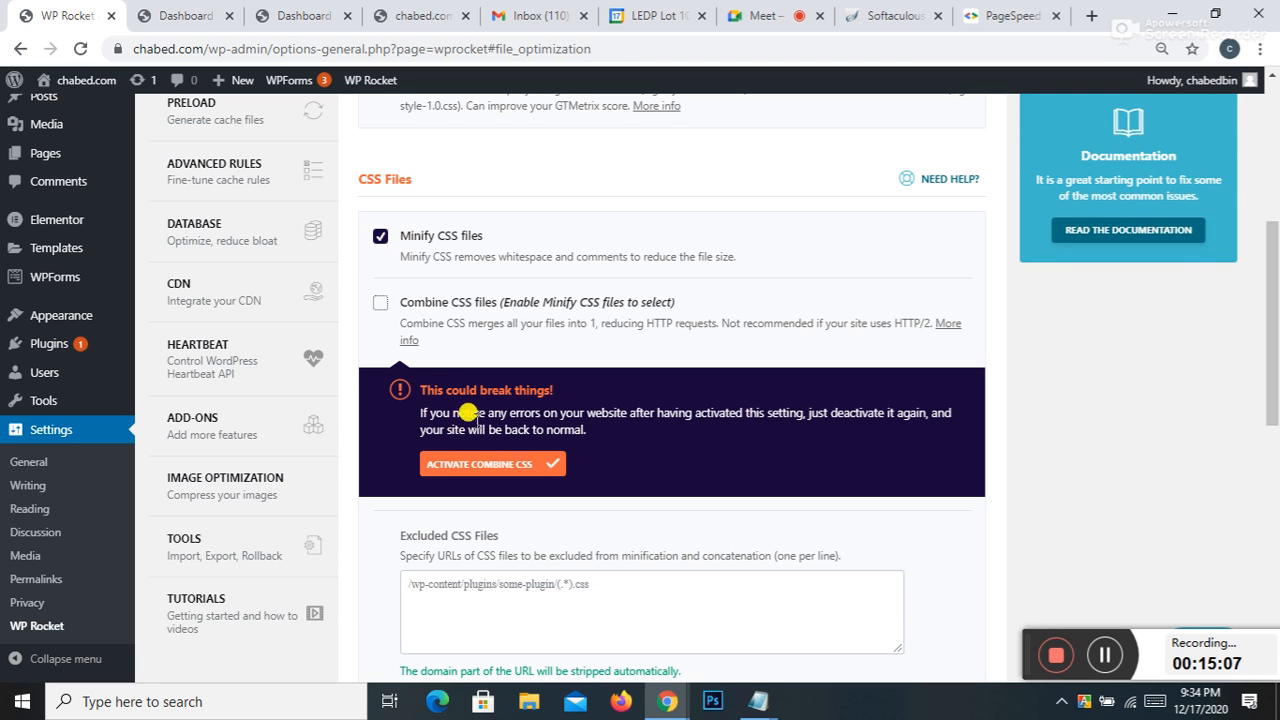
pyautogui.click(494, 463)
pyautogui.scroll(-3, 520, 450)
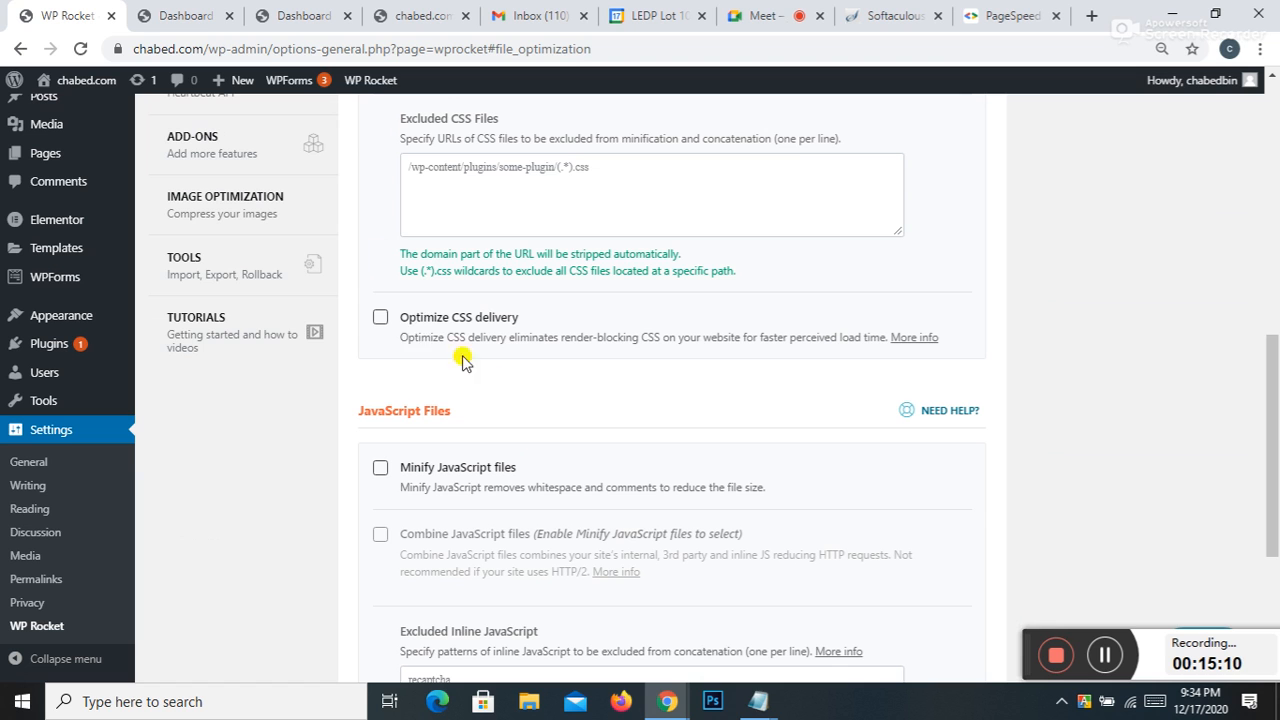
pyautogui.click(380, 318)
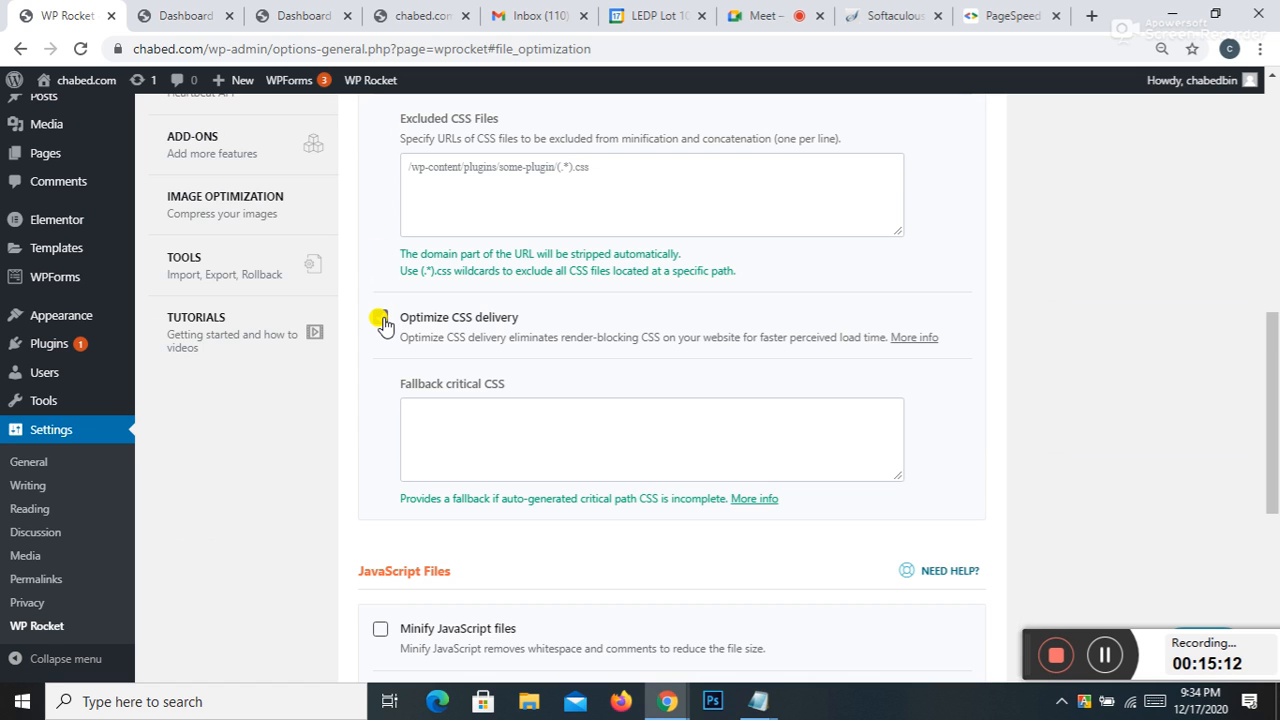
pyautogui.scroll(-3, 383, 322)
pyautogui.scroll(3, 414, 349)
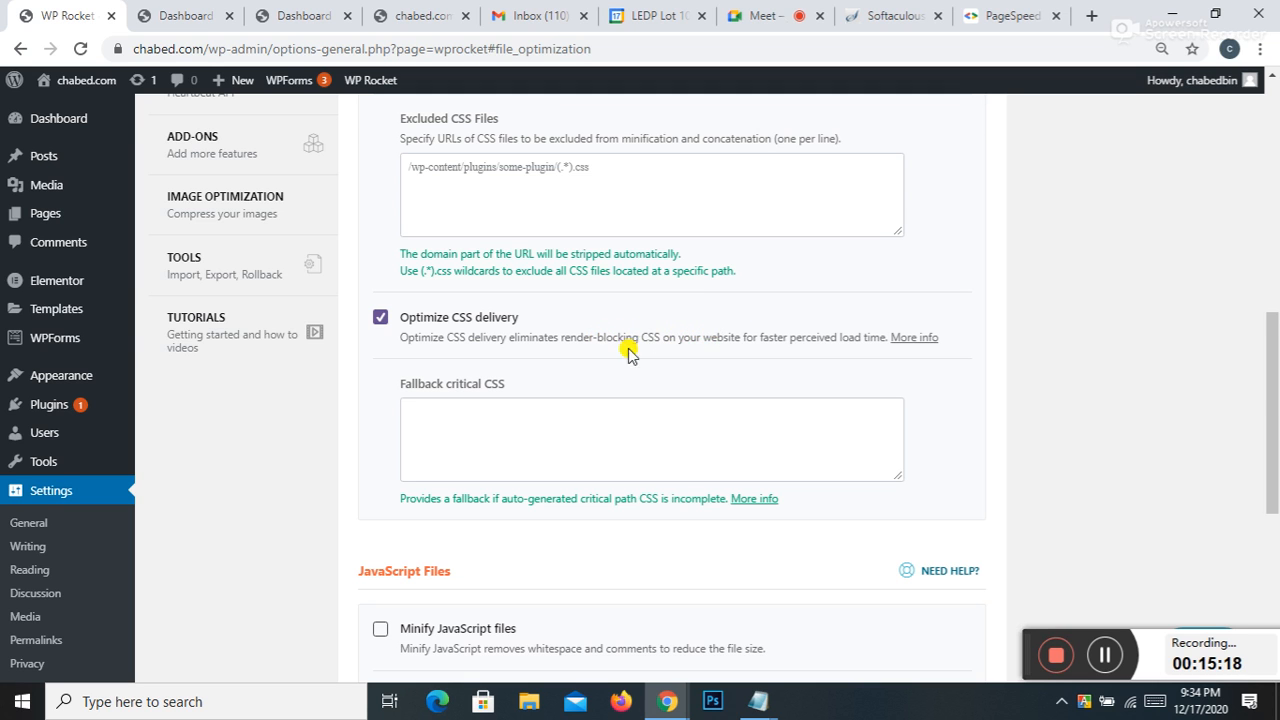
# Step: Activate Minify JavaScript files, Combine JavaScript files and Load JavaScript deferred
pyautogui.scroll(-3, 694, 338)
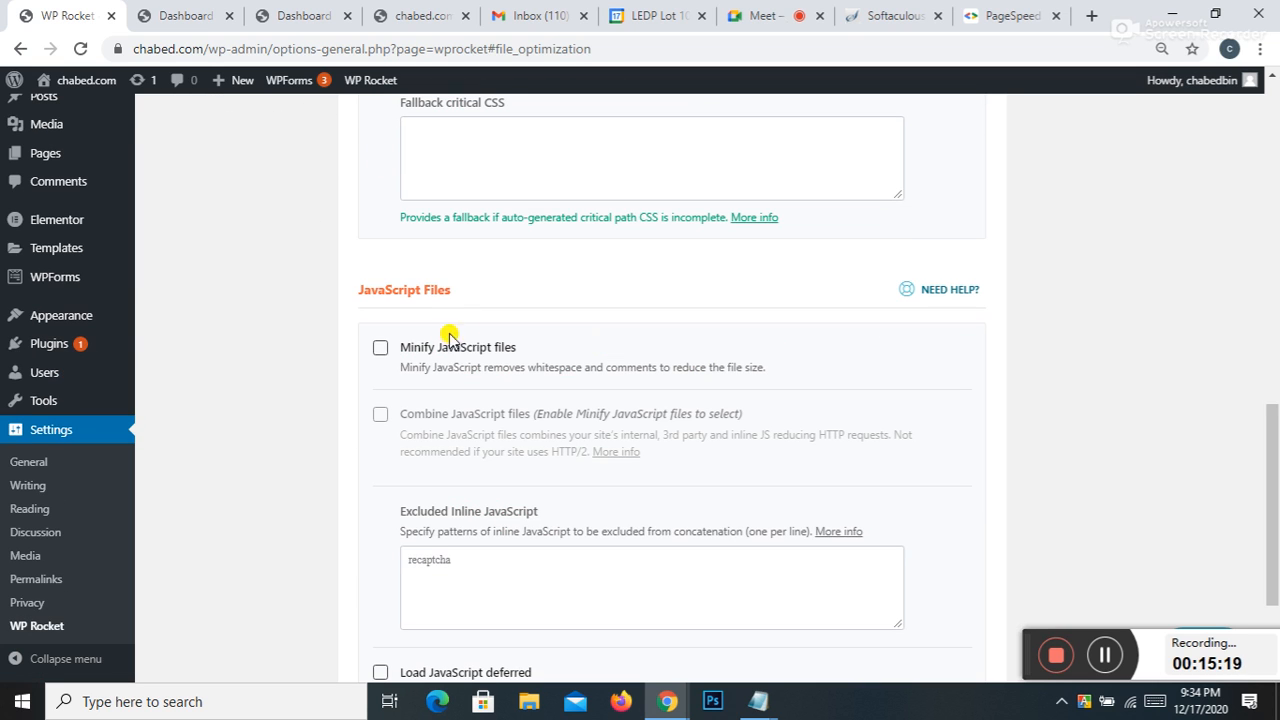
pyautogui.click(379, 350)
pyautogui.click(477, 490)
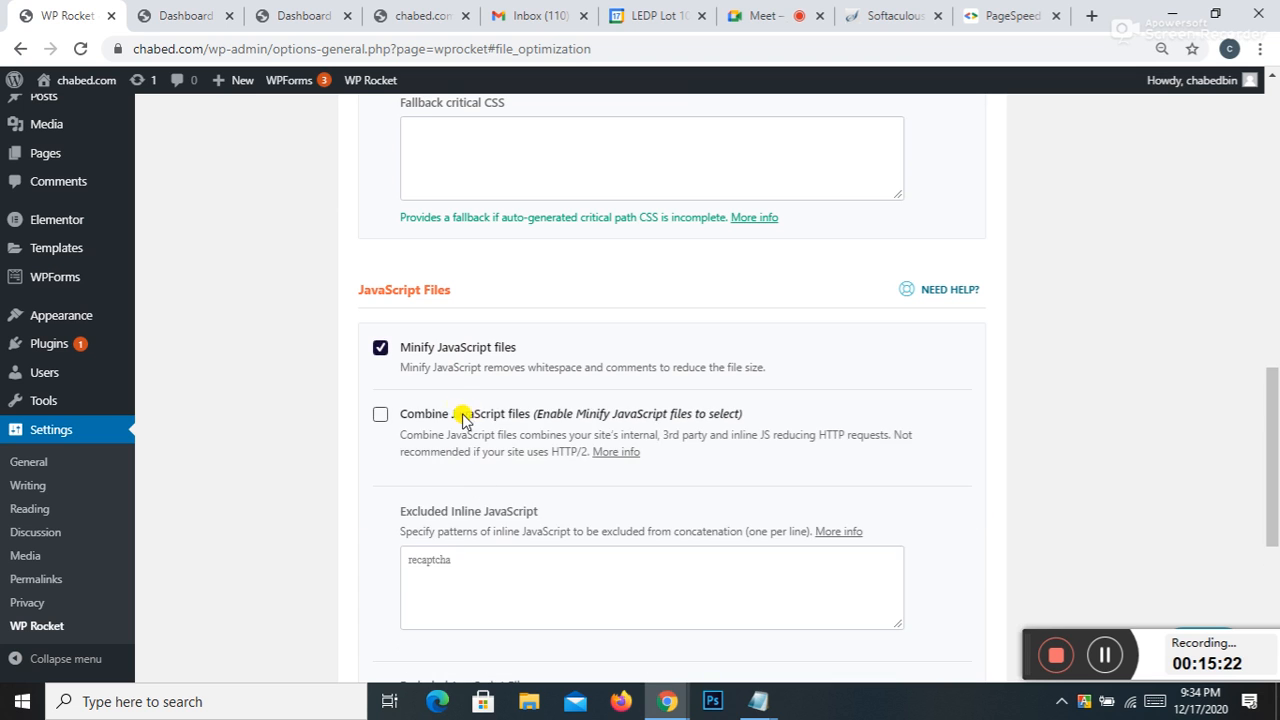
pyautogui.scroll(-2, 458, 400)
pyautogui.click(379, 230)
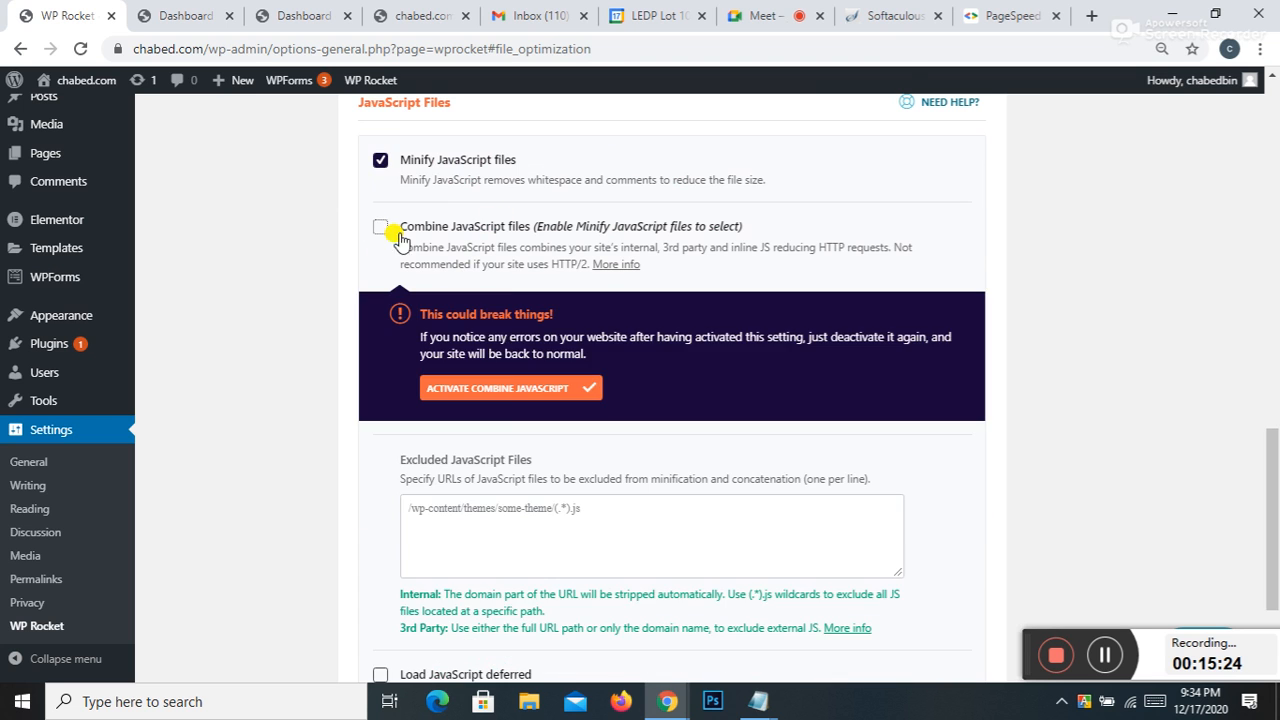
pyautogui.click(474, 306)
pyautogui.scroll(-2, 493, 360)
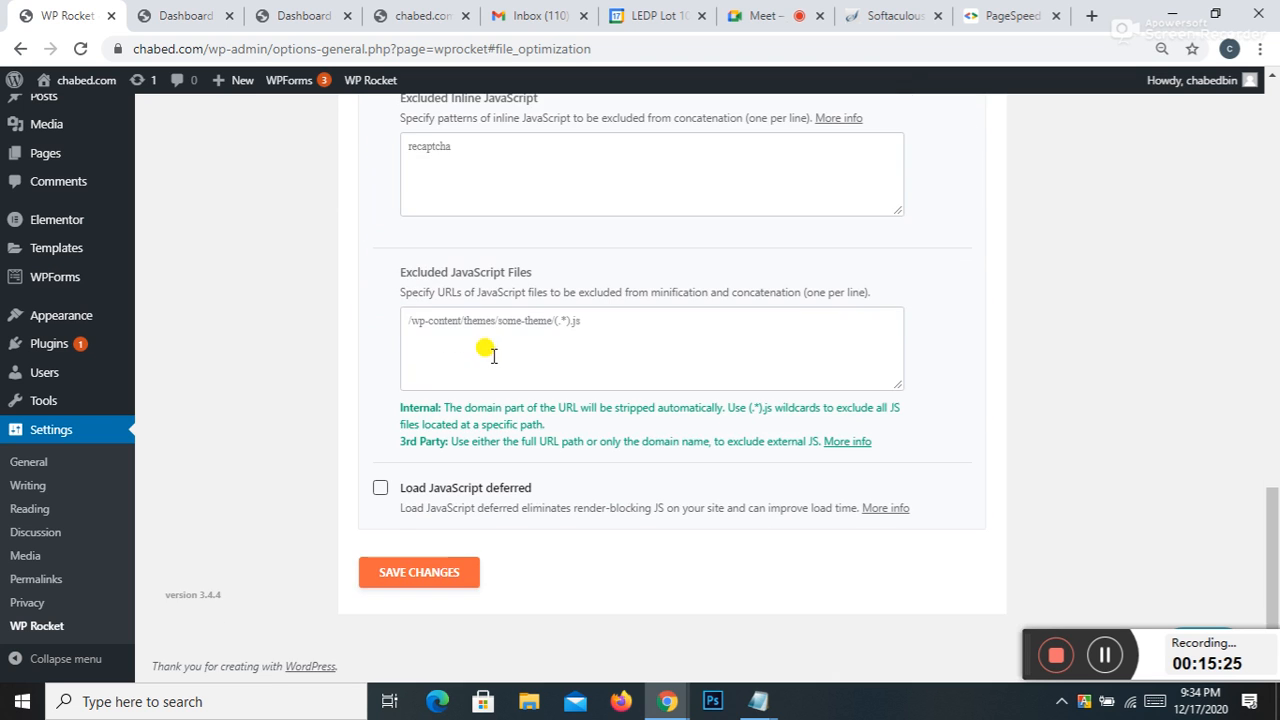
pyautogui.click(379, 490)
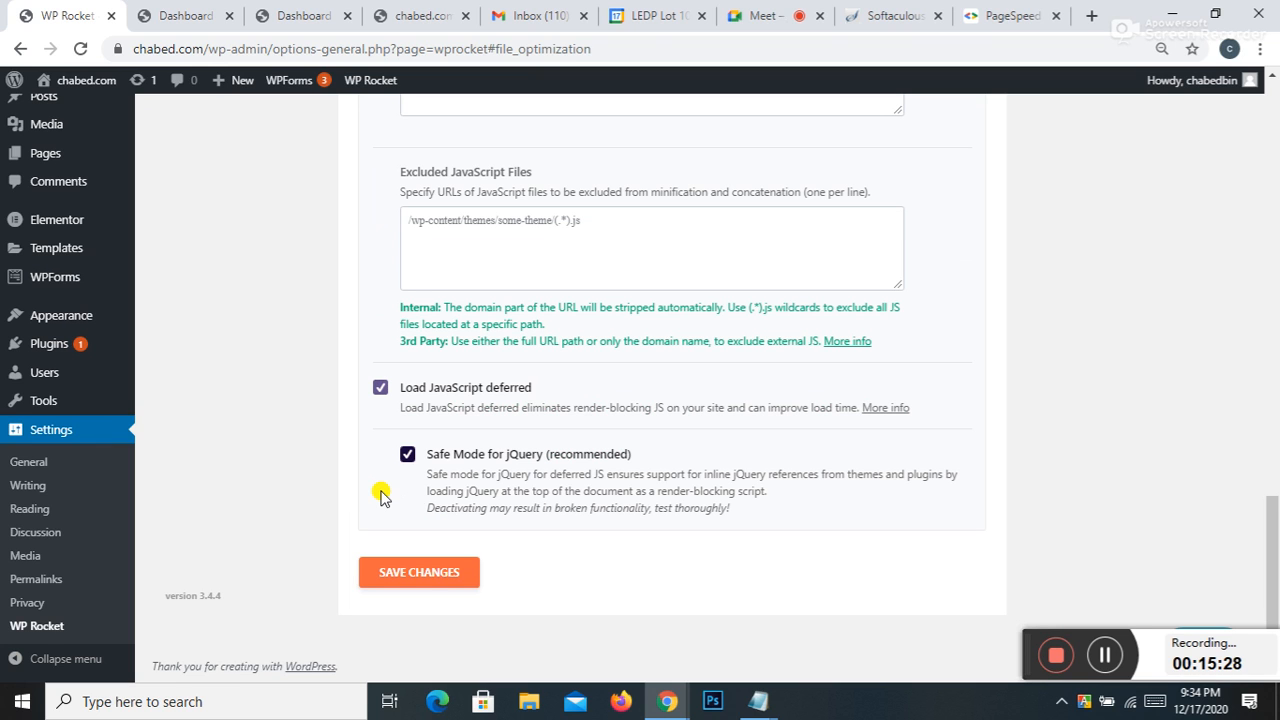
# Step: Save the File Optimization settings and clear WP Rocket's cache
pyautogui.click(392, 572)
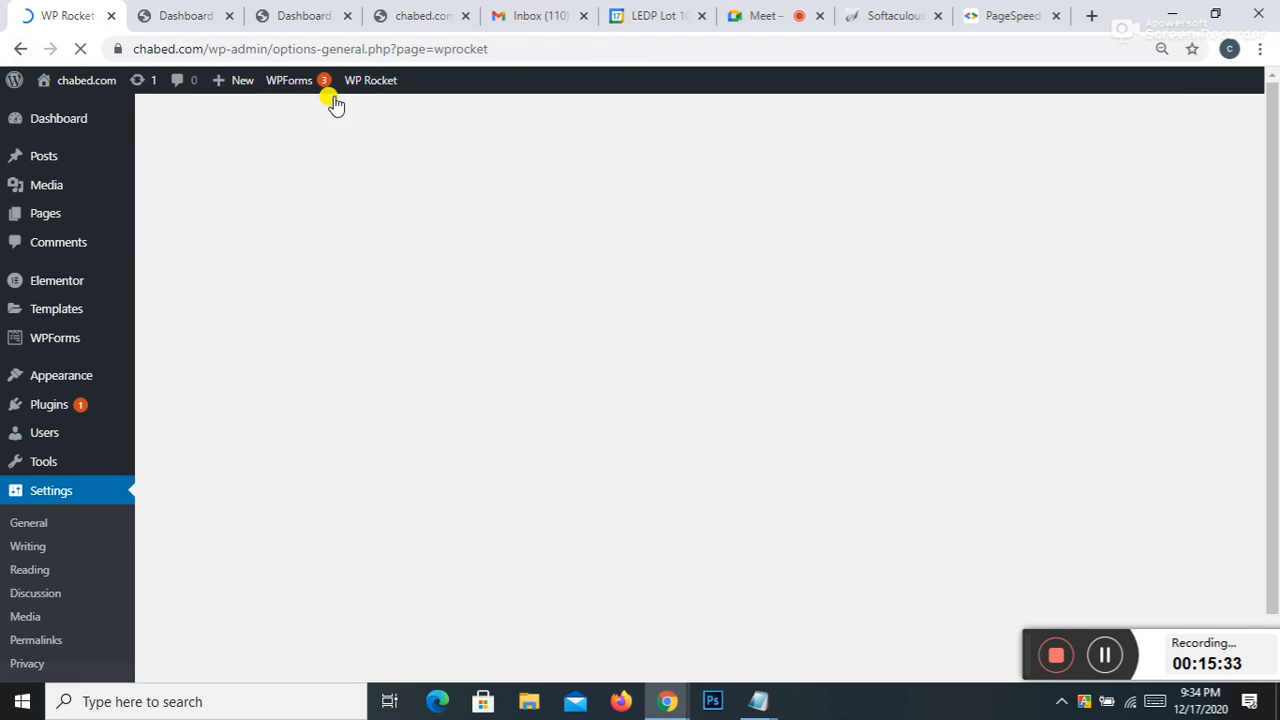
pyautogui.moveTo(358, 82)
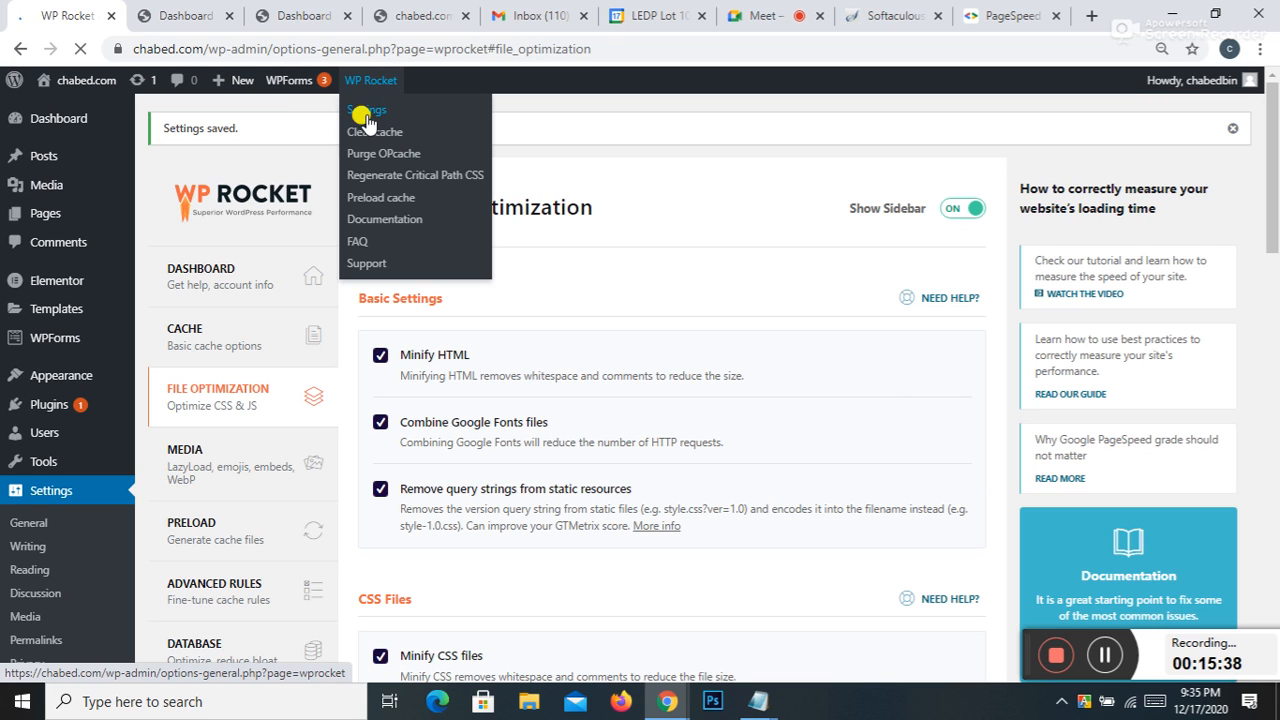
pyautogui.click(363, 135)
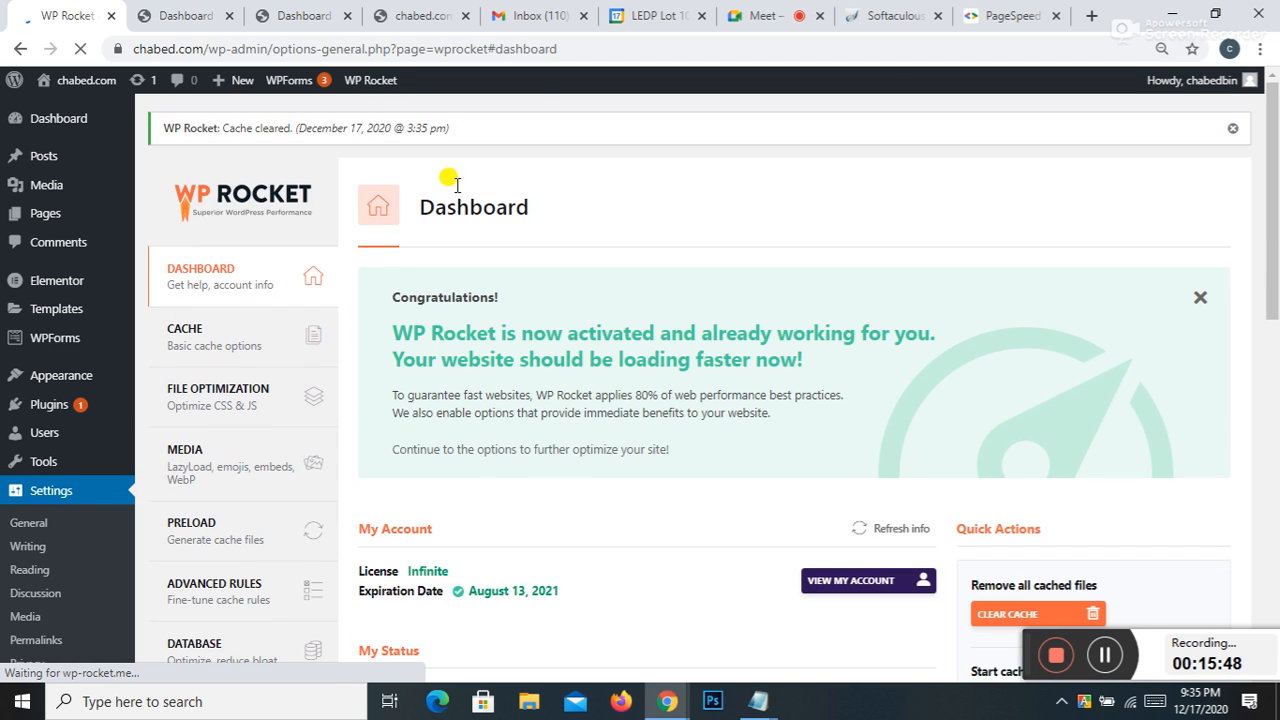
# Step: Inspect the chabed.com homepage with the browser's developer tools and check the console for errors
pyautogui.click(380, 15)
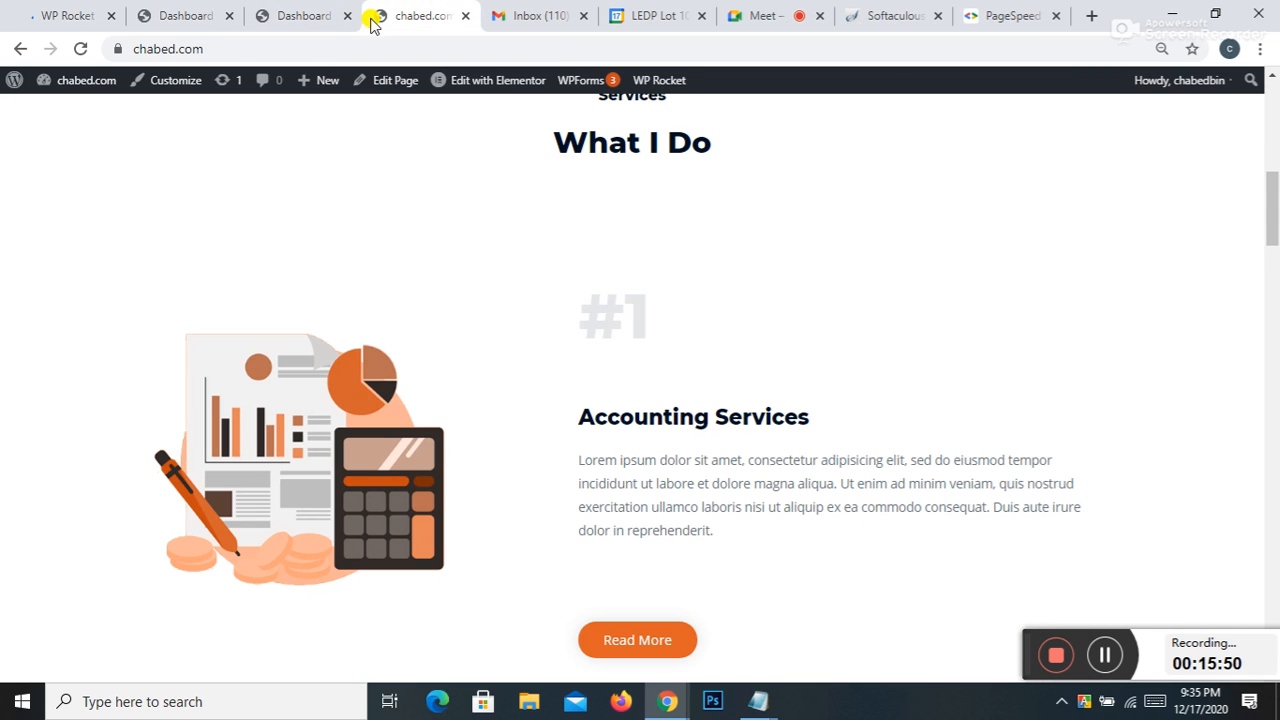
pyautogui.rightClick(356, 150)
pyautogui.click(425, 378)
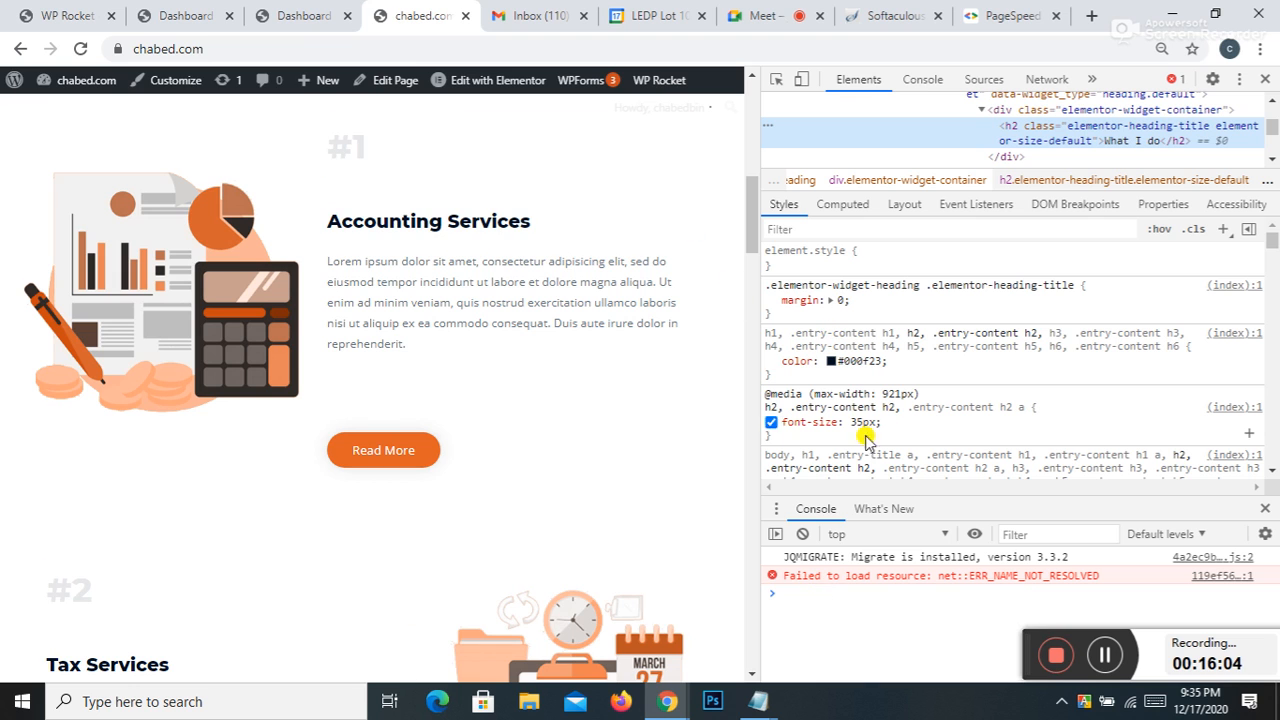
pyautogui.scroll(-5, 857, 411)
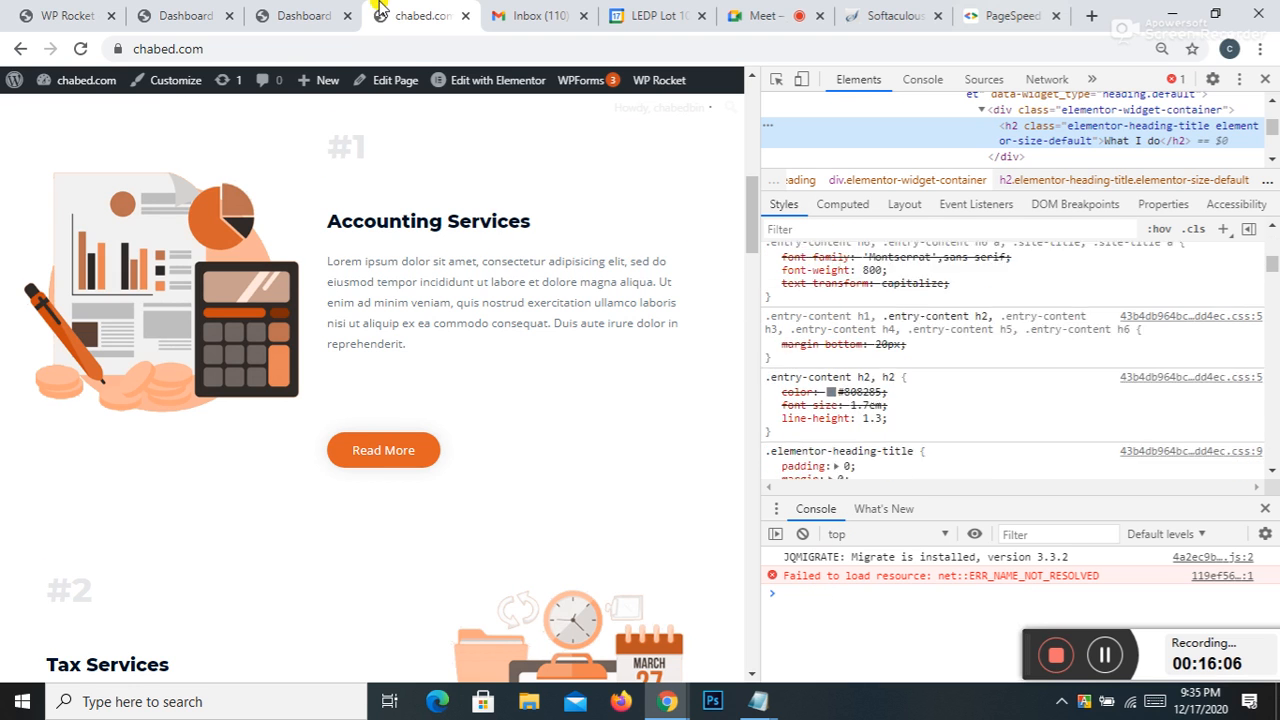
pyautogui.click(884, 509)
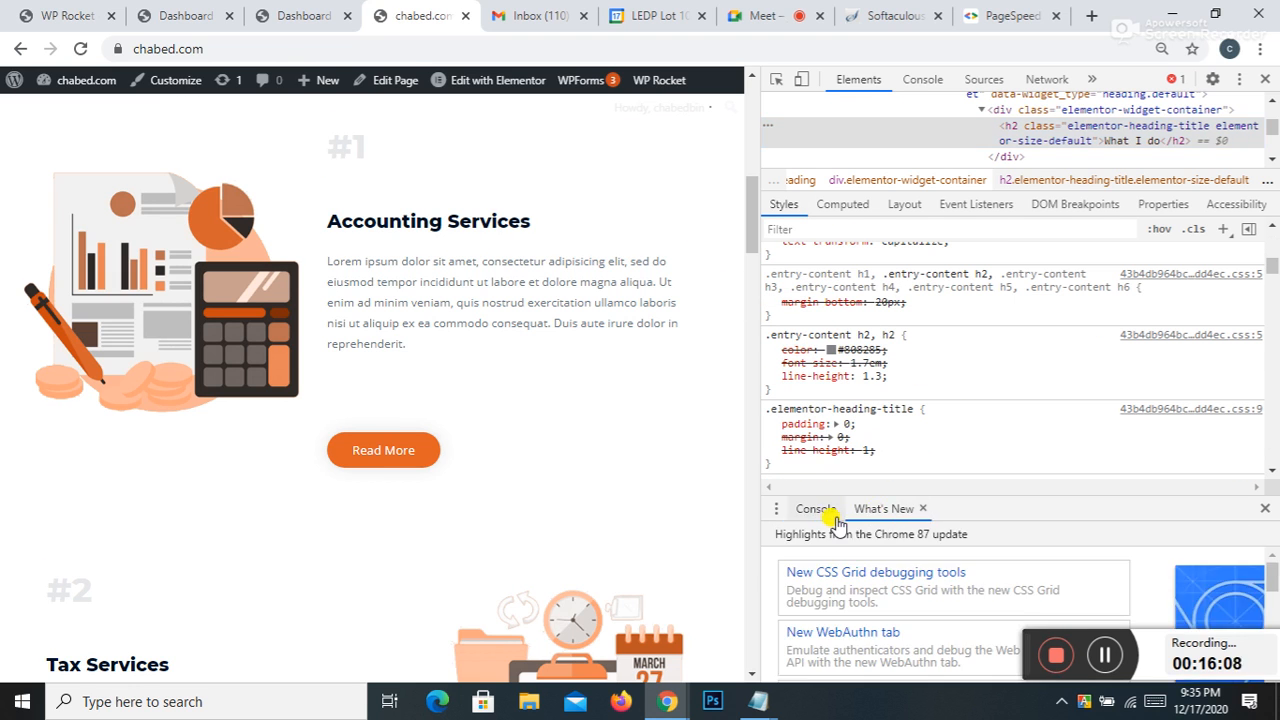
pyautogui.click(816, 509)
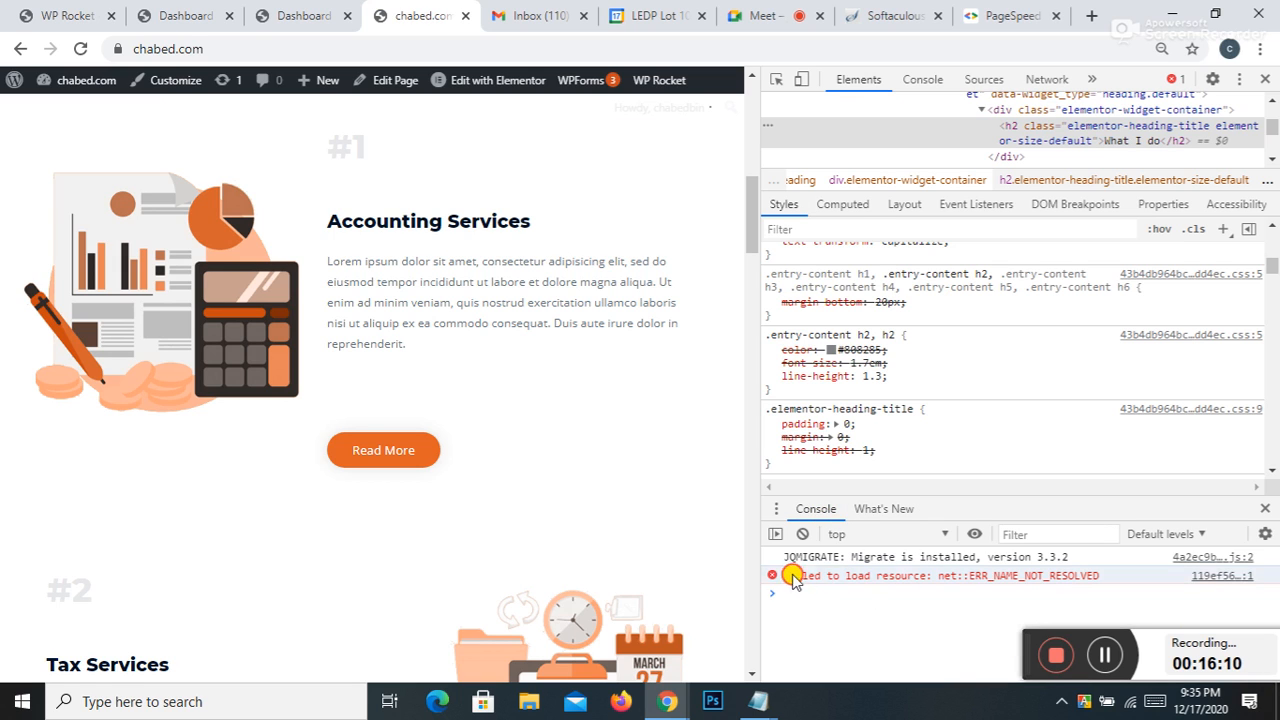
pyautogui.moveTo(784, 576); pyautogui.dragTo(870, 577)
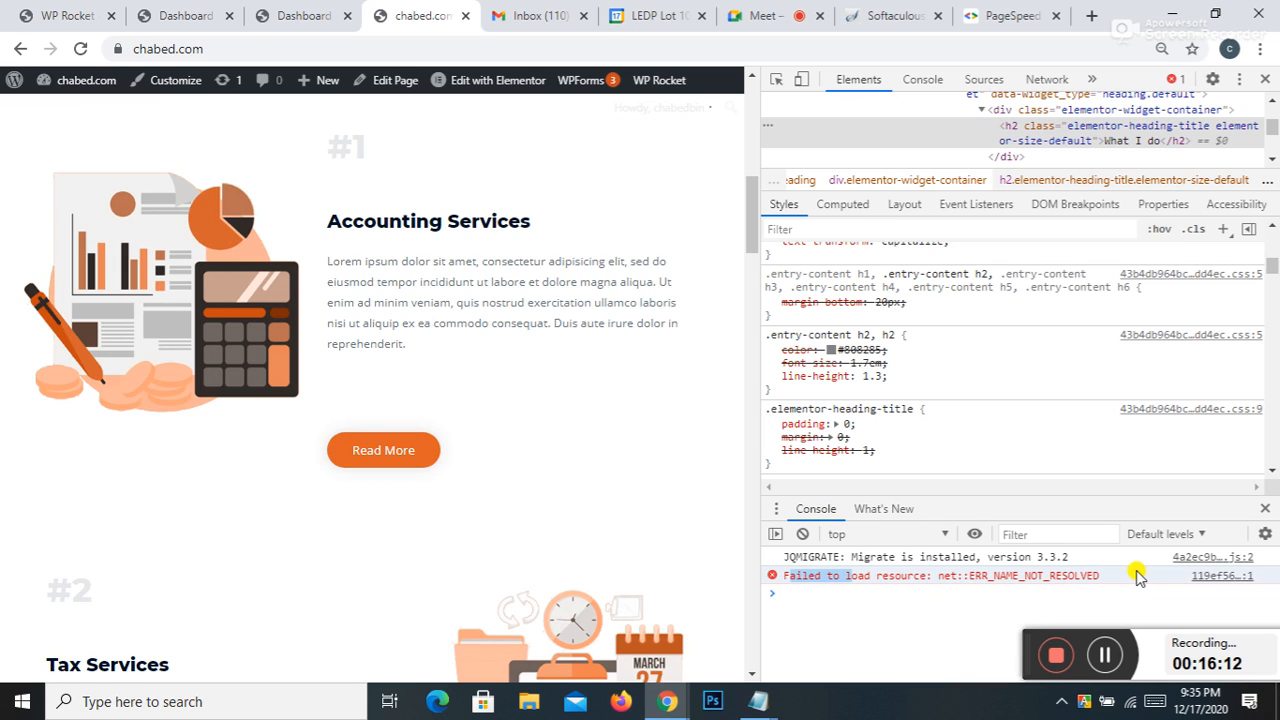
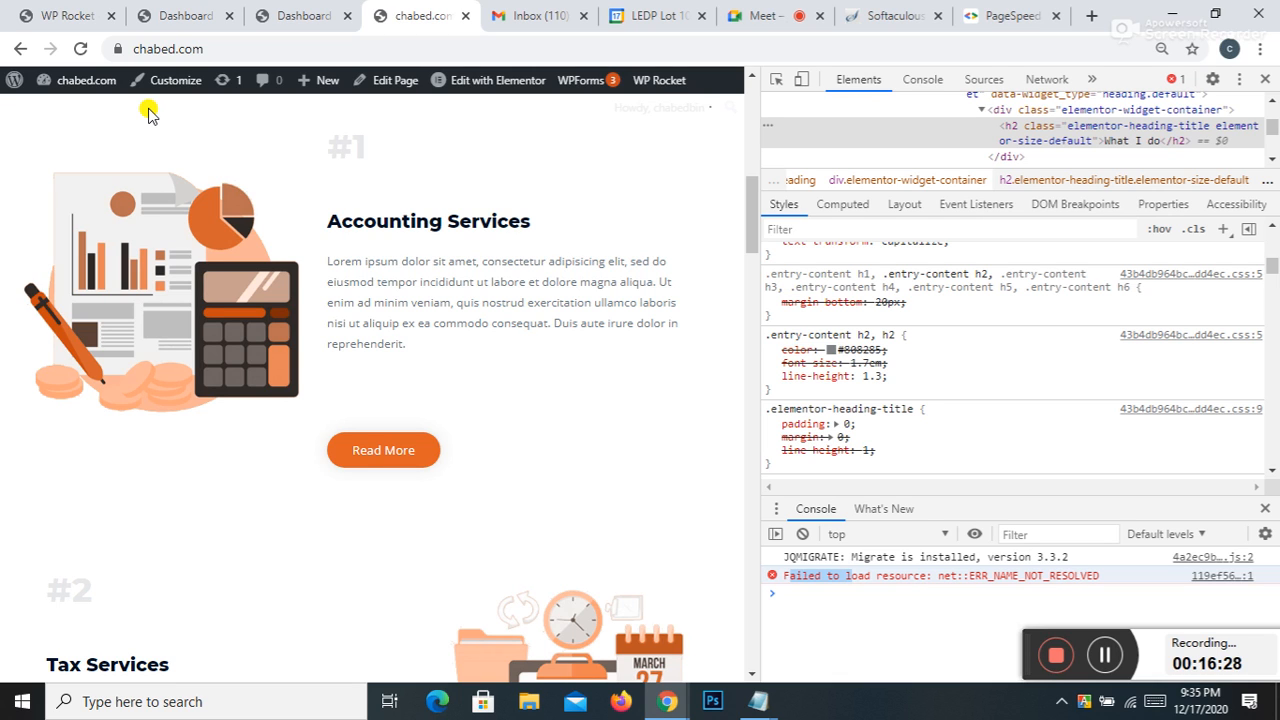
# Step: Return to the WP Rocket settings and review the basic and CSS options under File Optimization
pyautogui.click(104, 22)
pyautogui.scroll(-5, 391, 374)
pyautogui.scroll(5, 283, 450)
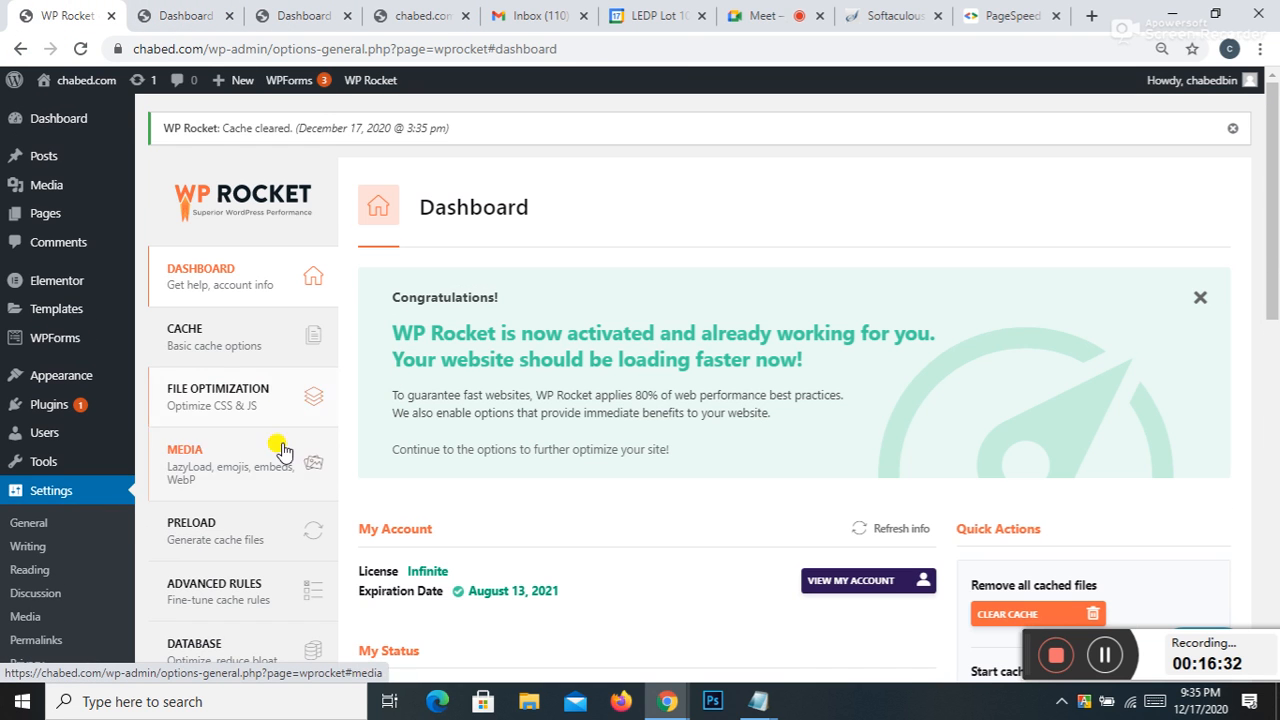
pyautogui.click(205, 400)
pyautogui.scroll(-3, 405, 362)
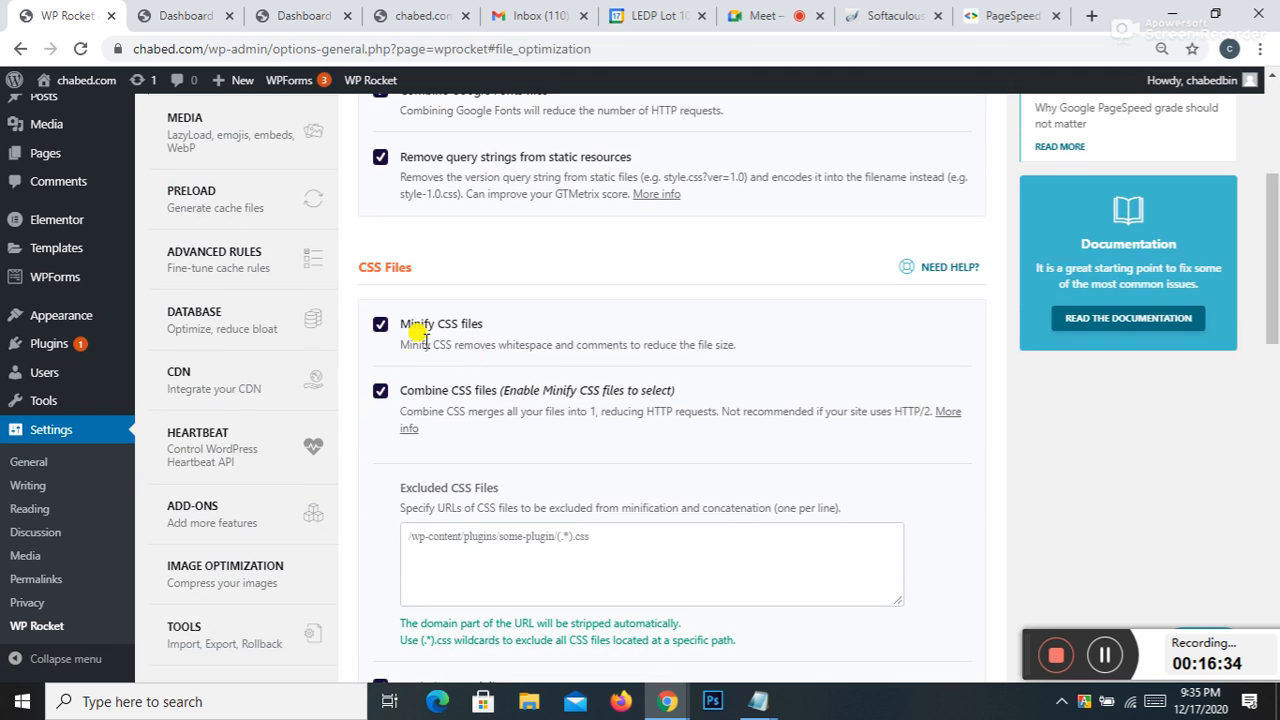
pyautogui.scroll(-2, 418, 337)
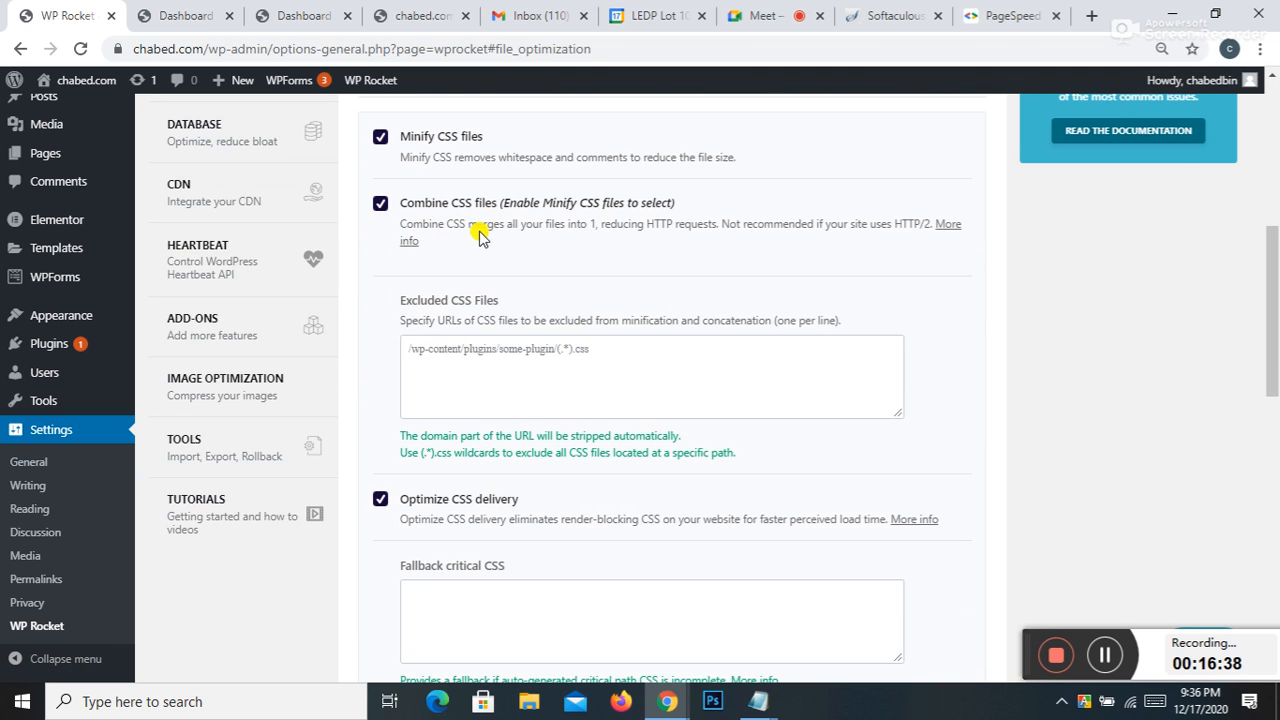
pyautogui.scroll(3, 428, 214)
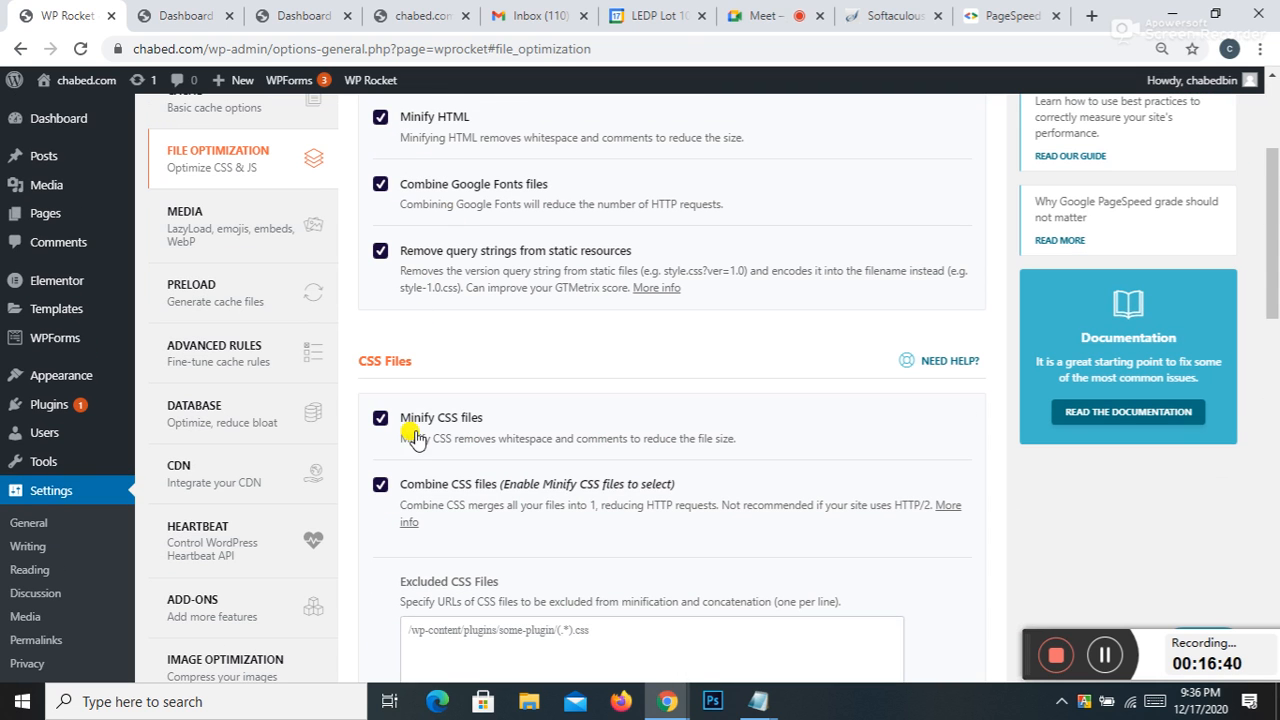
pyautogui.scroll(1, 447, 313)
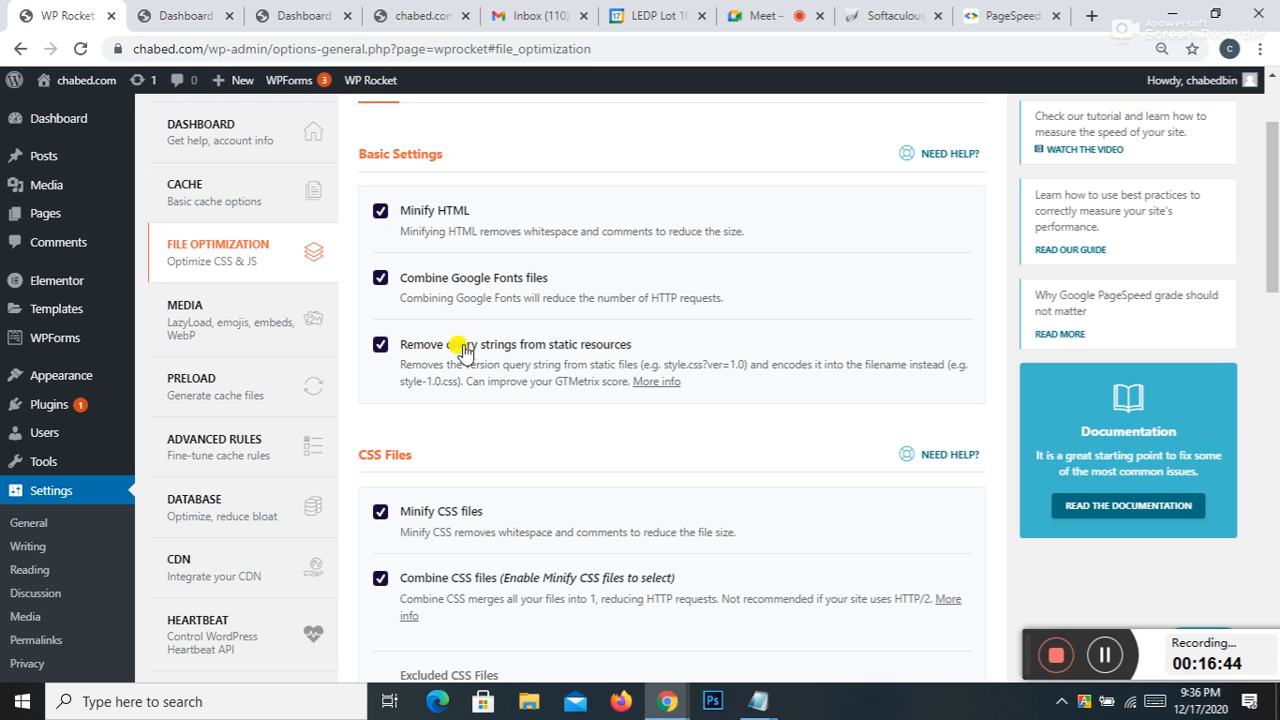
# Step: Deactivate Remove query strings from static resources and Minify JavaScript files in the File Optimization settings
pyautogui.click(380, 345)
pyautogui.scroll(-2, 430, 355)
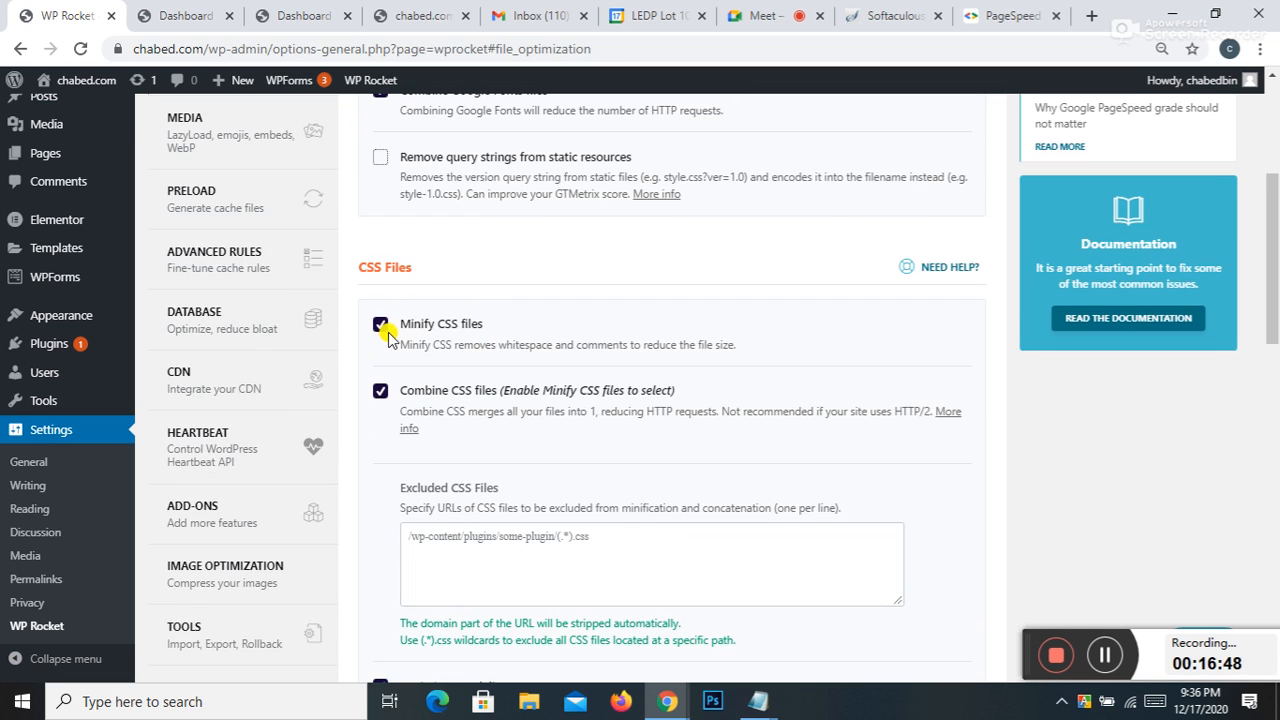
pyautogui.scroll(-3, 490, 390)
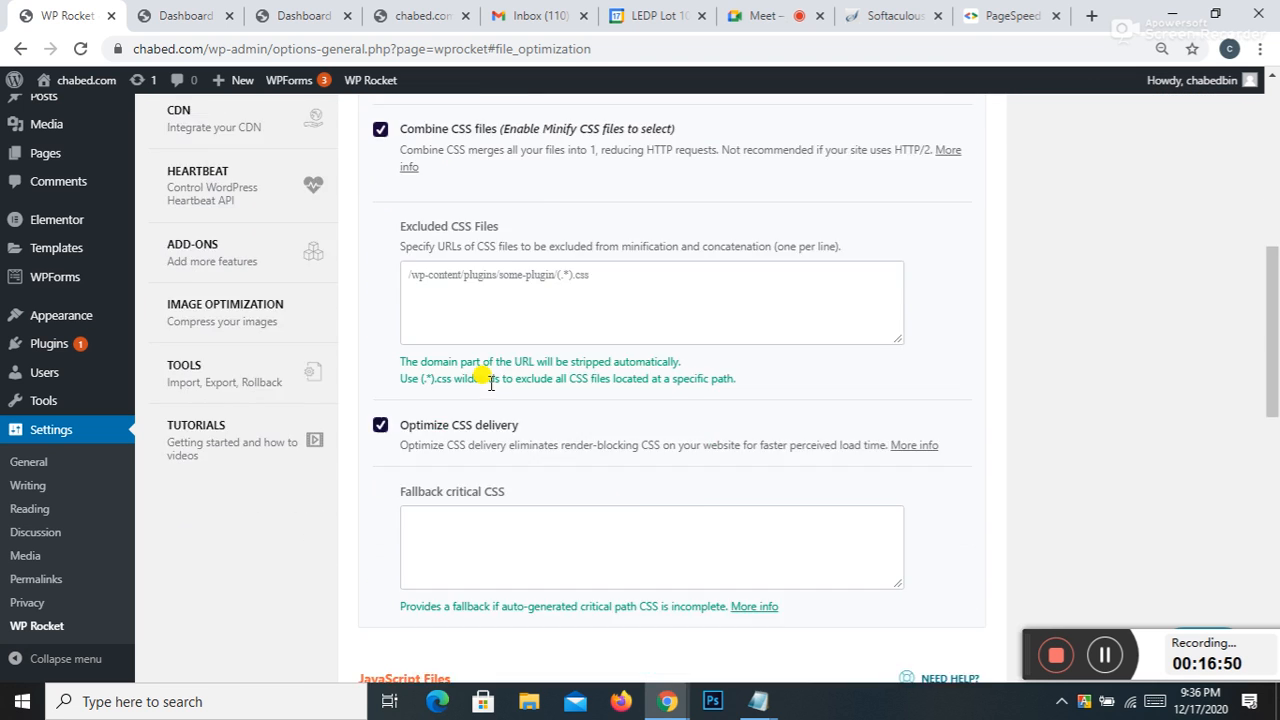
pyautogui.click(380, 530)
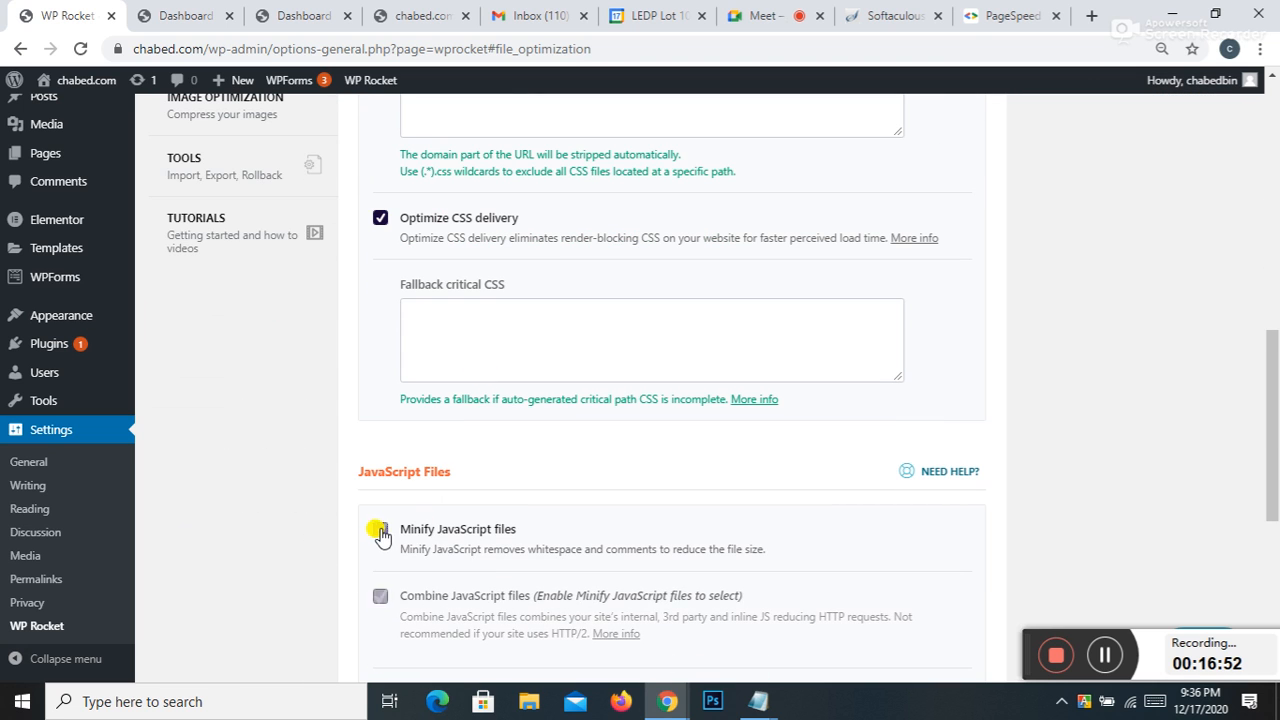
# Step: Reactivate Minify JavaScript files and Combine JavaScript files, accepting the activation of each option
pyautogui.scroll(-4, 500, 343)
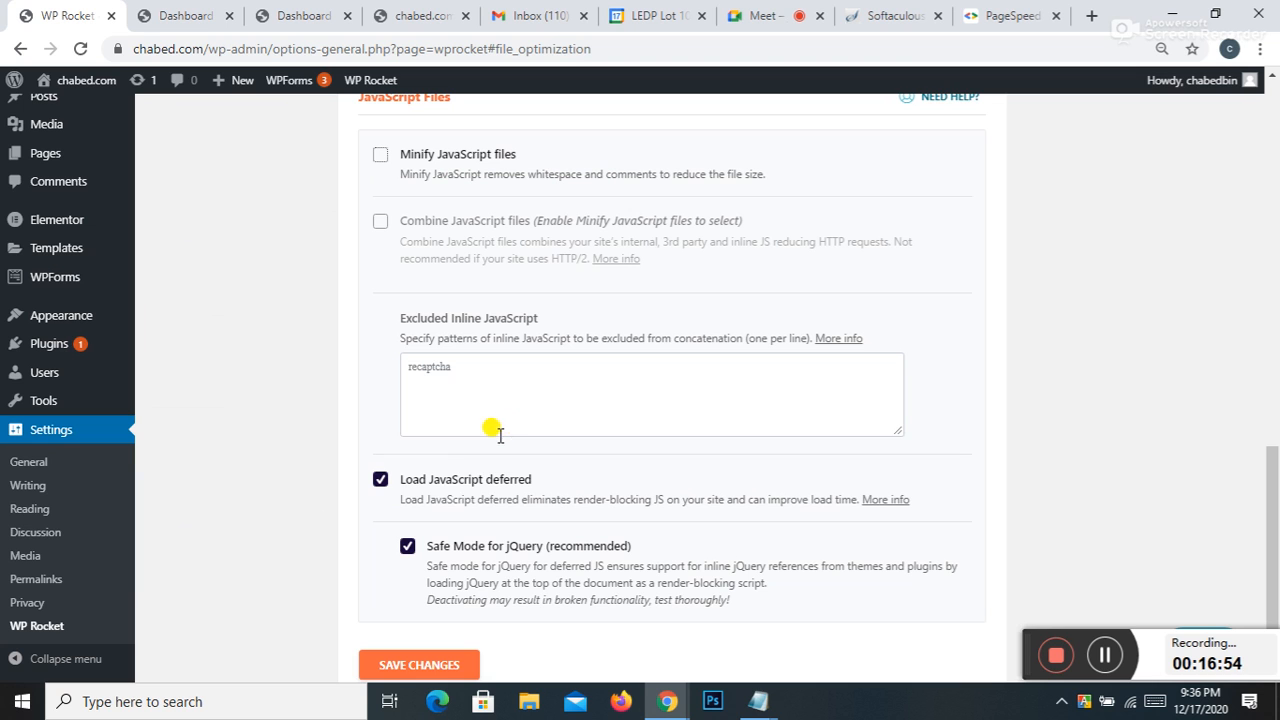
pyautogui.scroll(3, 538, 418)
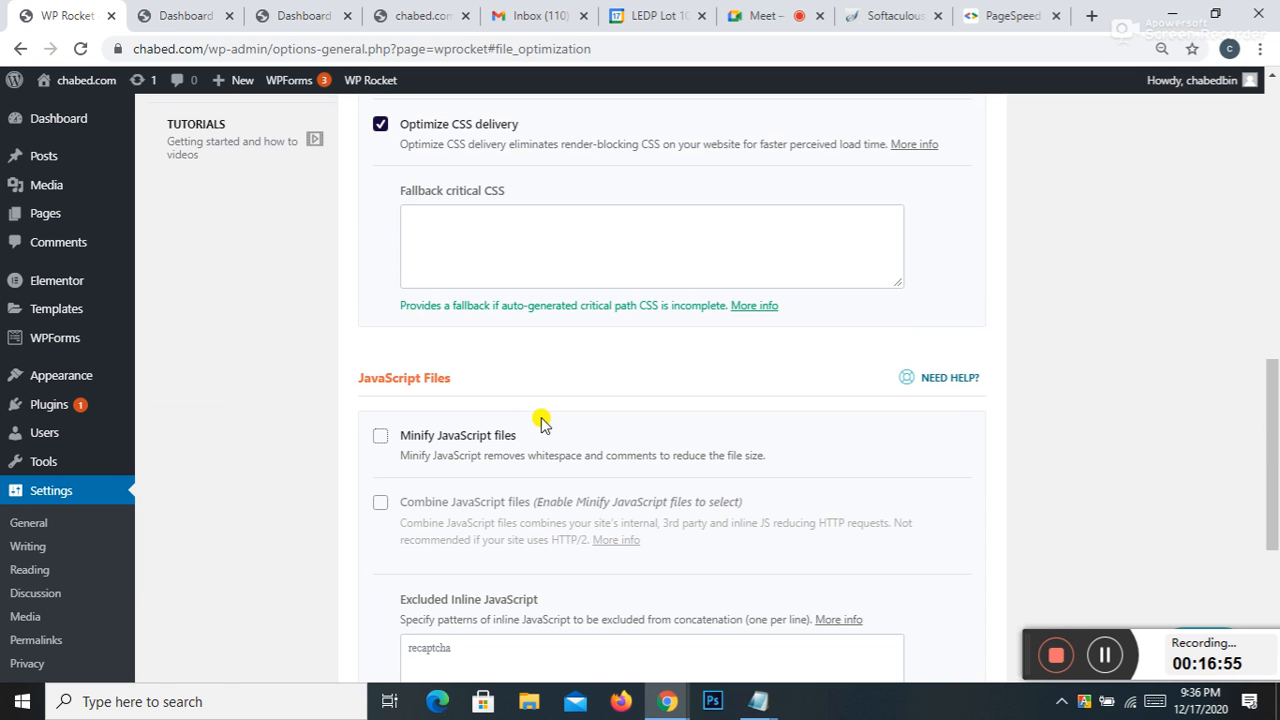
pyautogui.click(382, 437)
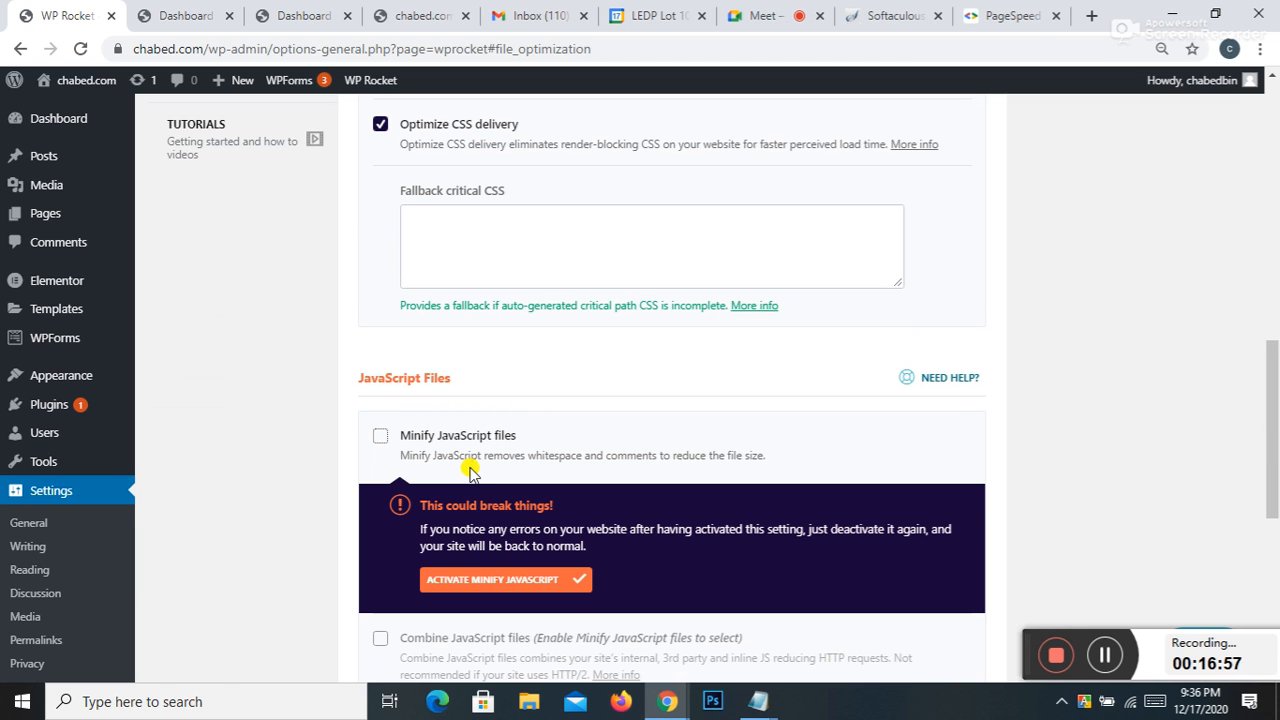
pyautogui.click(470, 578)
pyautogui.scroll(-3, 500, 470)
pyautogui.scroll(-2, 499, 470)
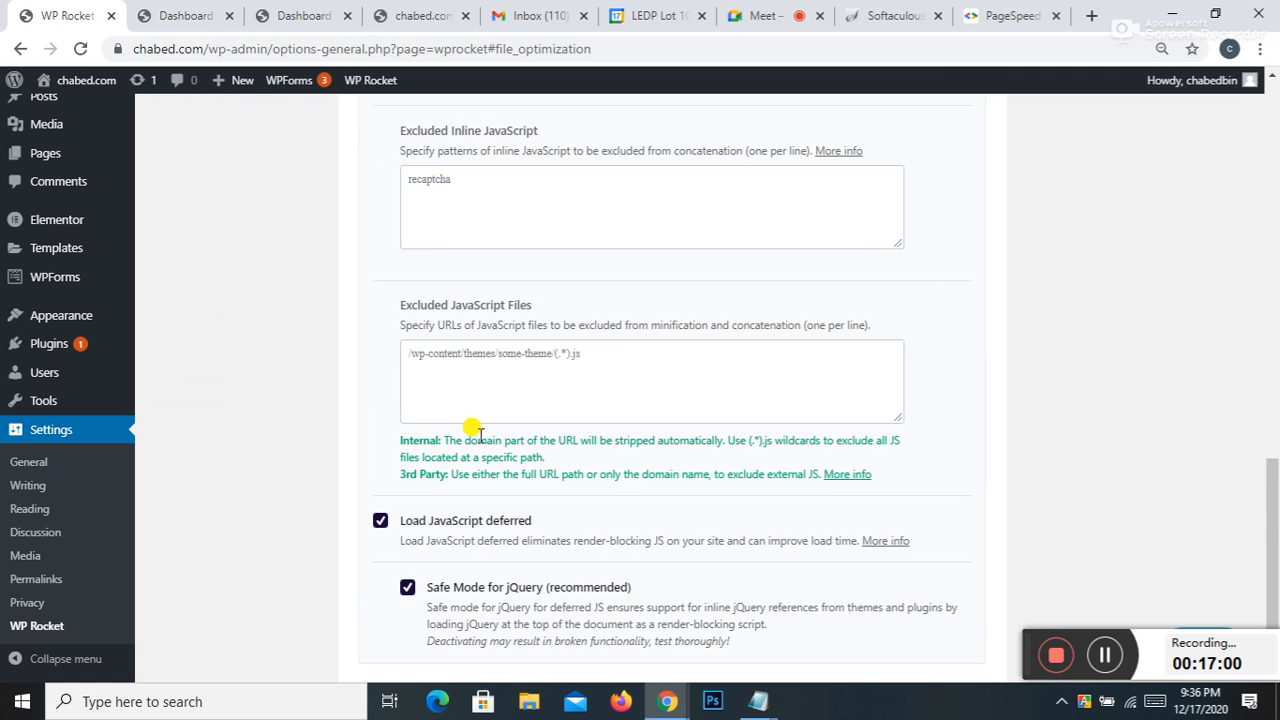
pyautogui.scroll(-2, 430, 500)
pyautogui.scroll(4, 445, 470)
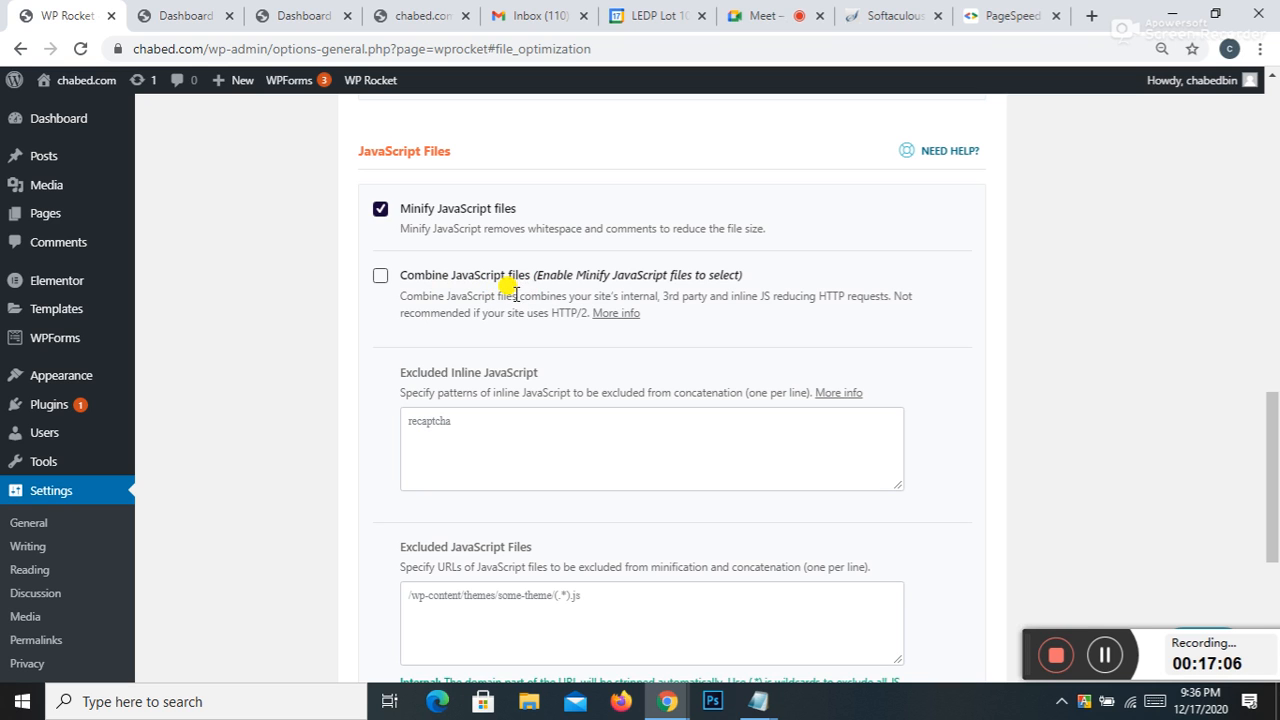
pyautogui.click(370, 281)
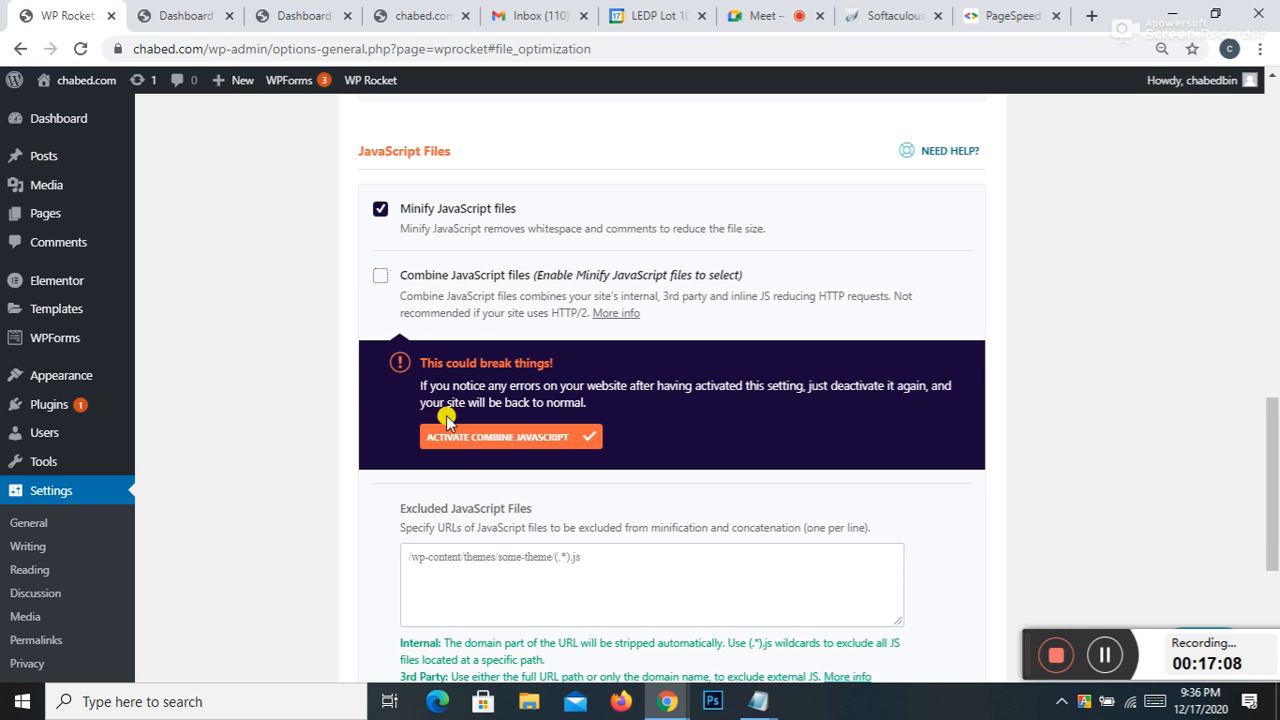
pyautogui.click(463, 440)
# Step: Re-enable Remove query strings from static resources in the File Optimization basic settings
pyautogui.scroll(4, 464, 349)
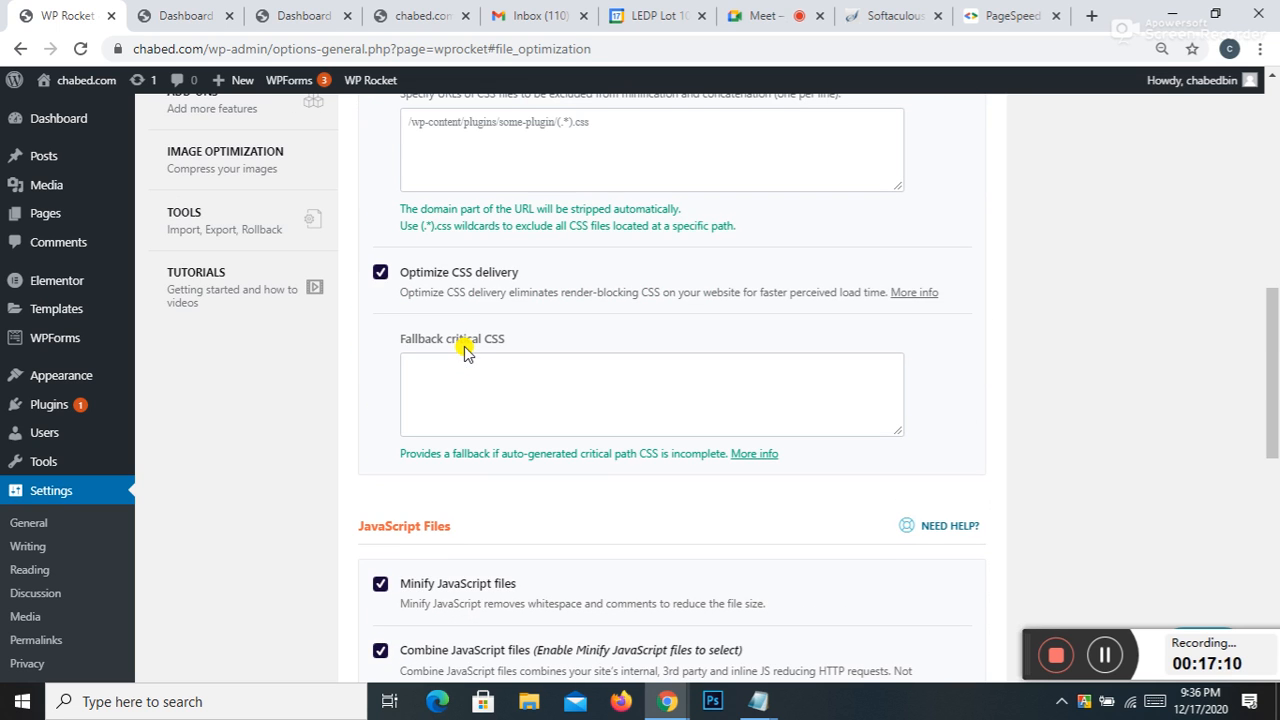
pyautogui.scroll(2, 762, 305)
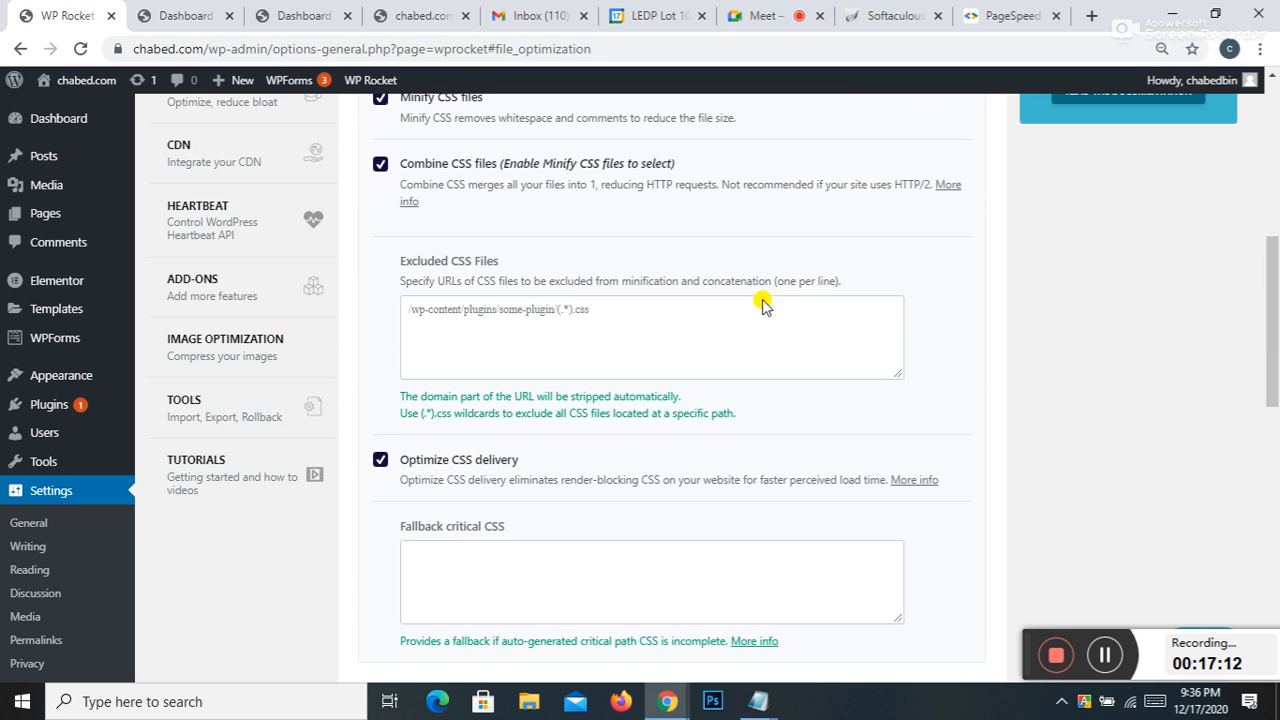
pyautogui.scroll(1, 563, 318)
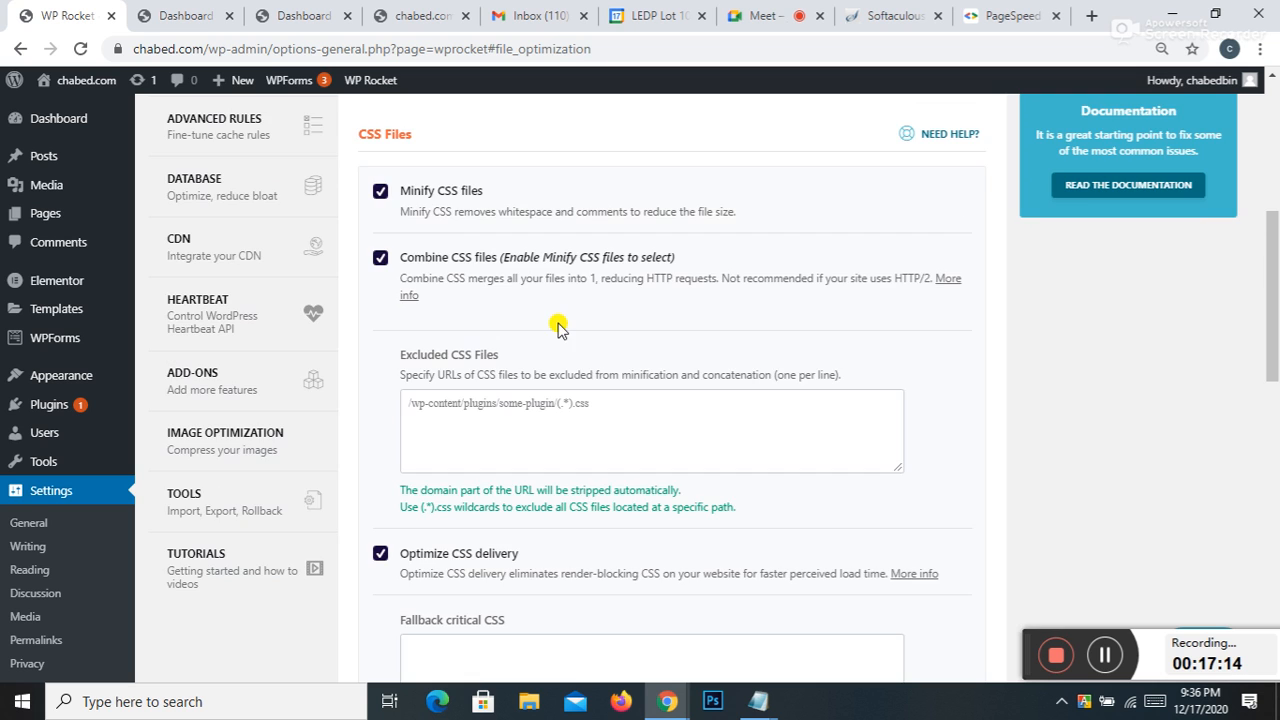
pyautogui.scroll(3, 520, 350)
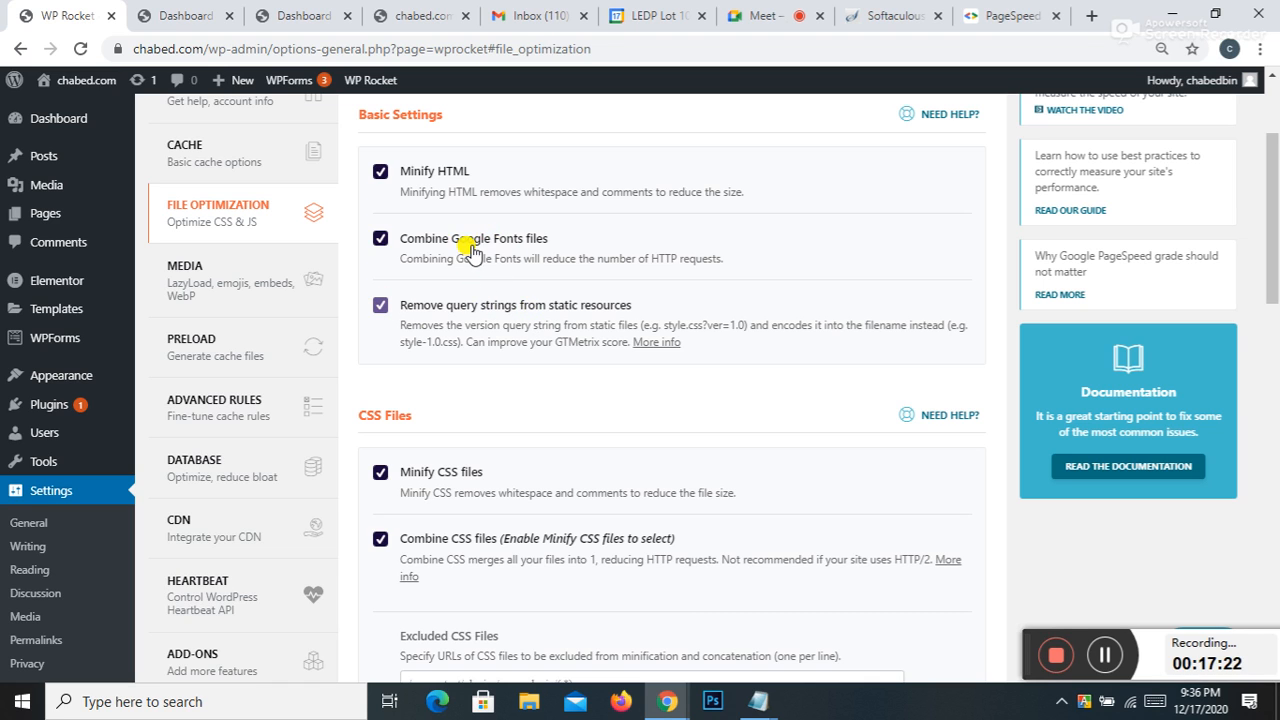
# Step: Deactivate Minify JavaScript files so that JavaScript files are neither minified nor combined
pyautogui.scroll(-5, 488, 270)
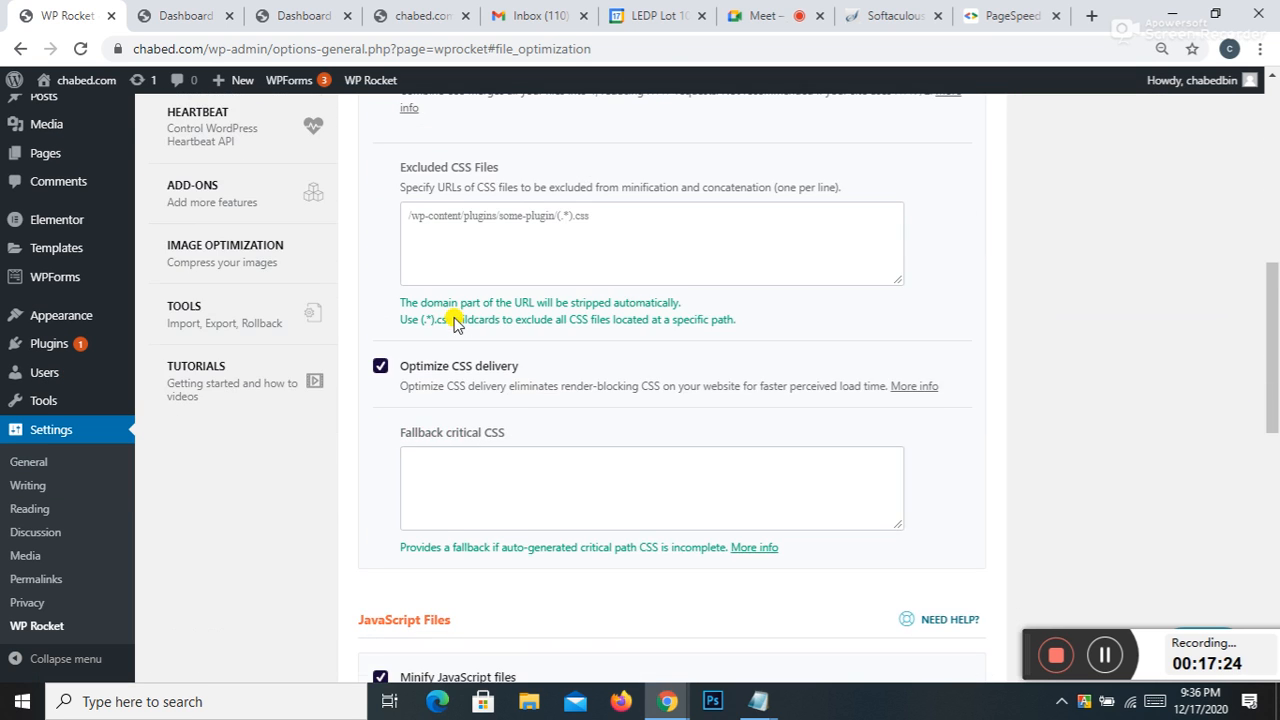
pyautogui.scroll(-1, 440, 338)
pyautogui.scroll(-2, 425, 350)
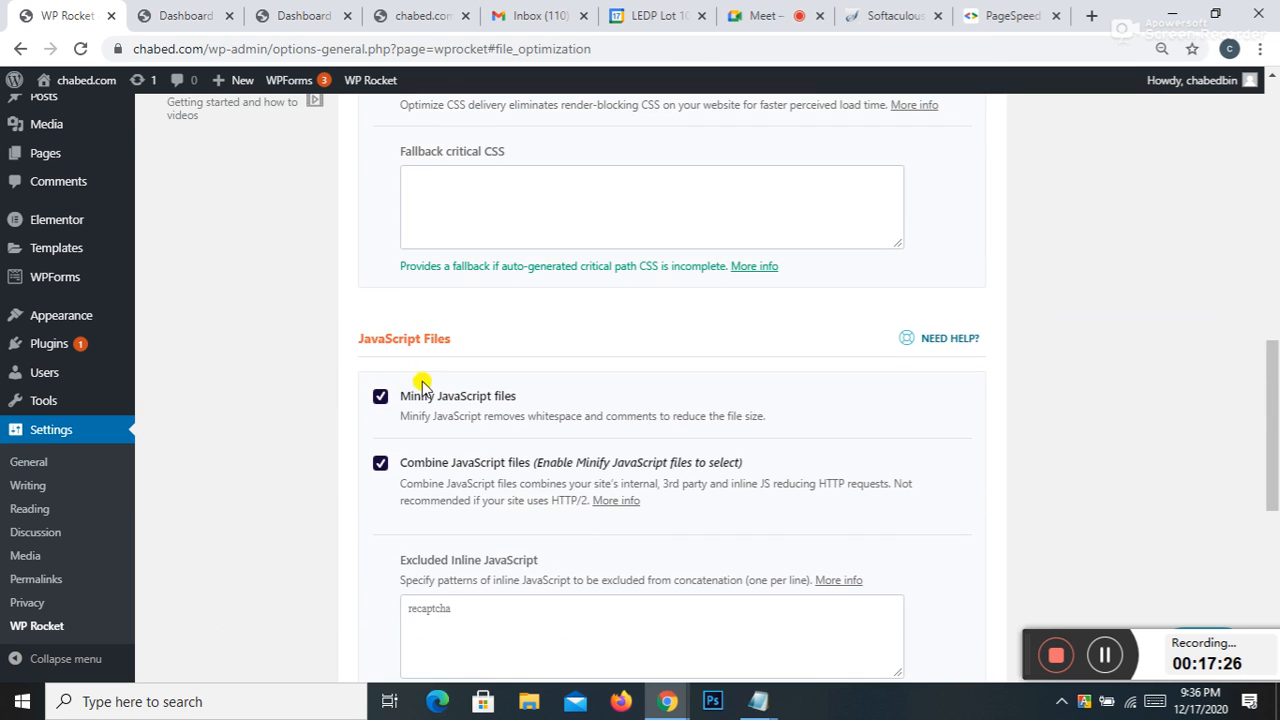
pyautogui.click(380, 396)
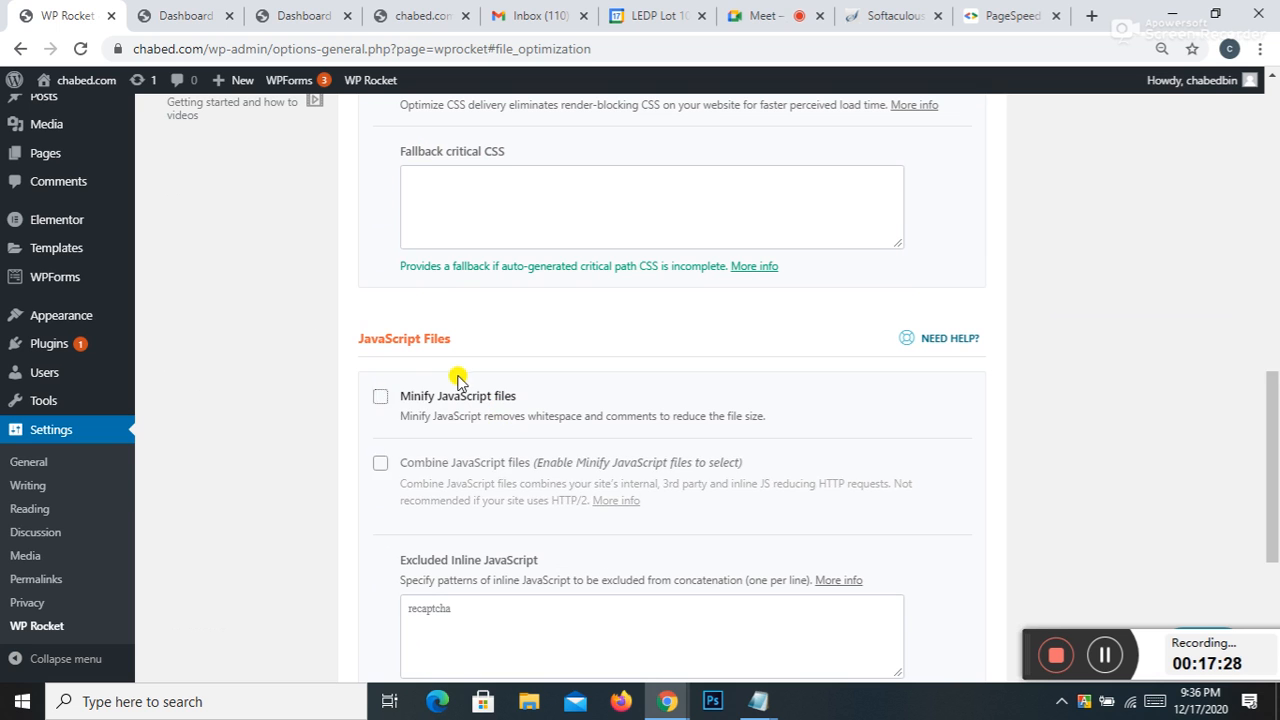
# Step: Deactivate Combine CSS files while keeping Minify CSS files enabled, and save the File Optimization changes
pyautogui.scroll(2, 440, 390)
pyautogui.scroll(4, 420, 330)
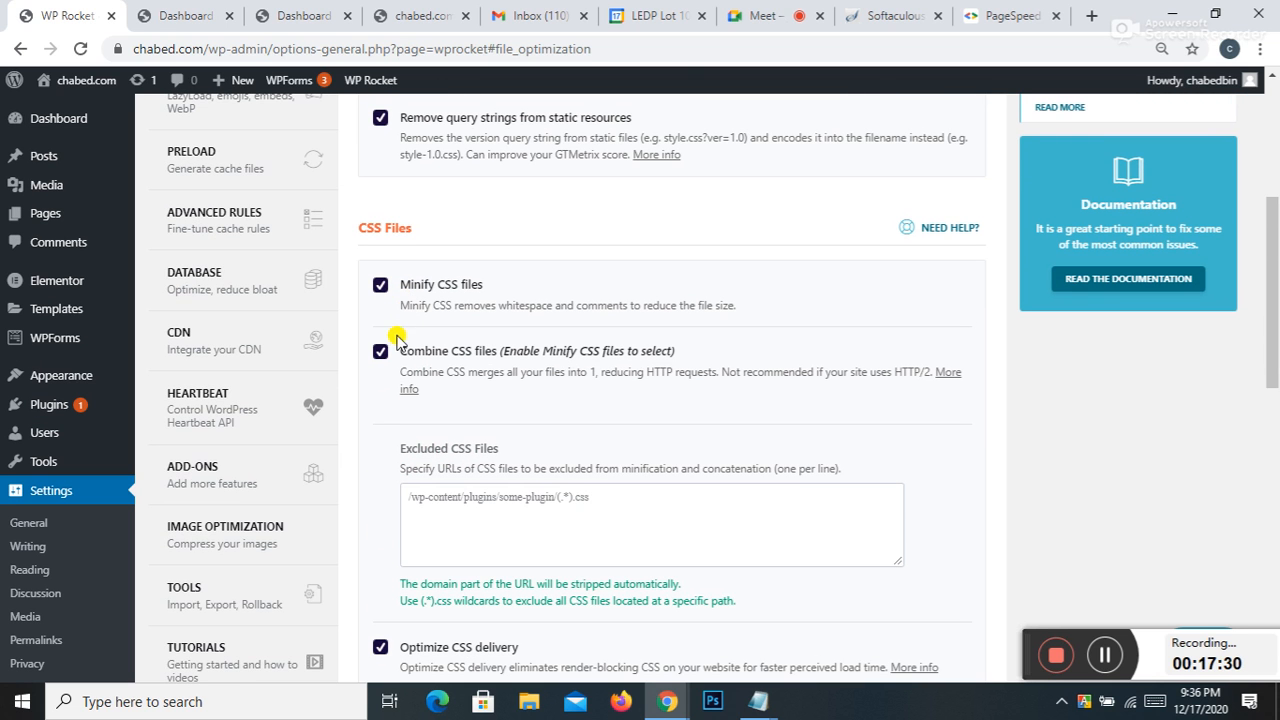
pyautogui.scroll(-10, 423, 303)
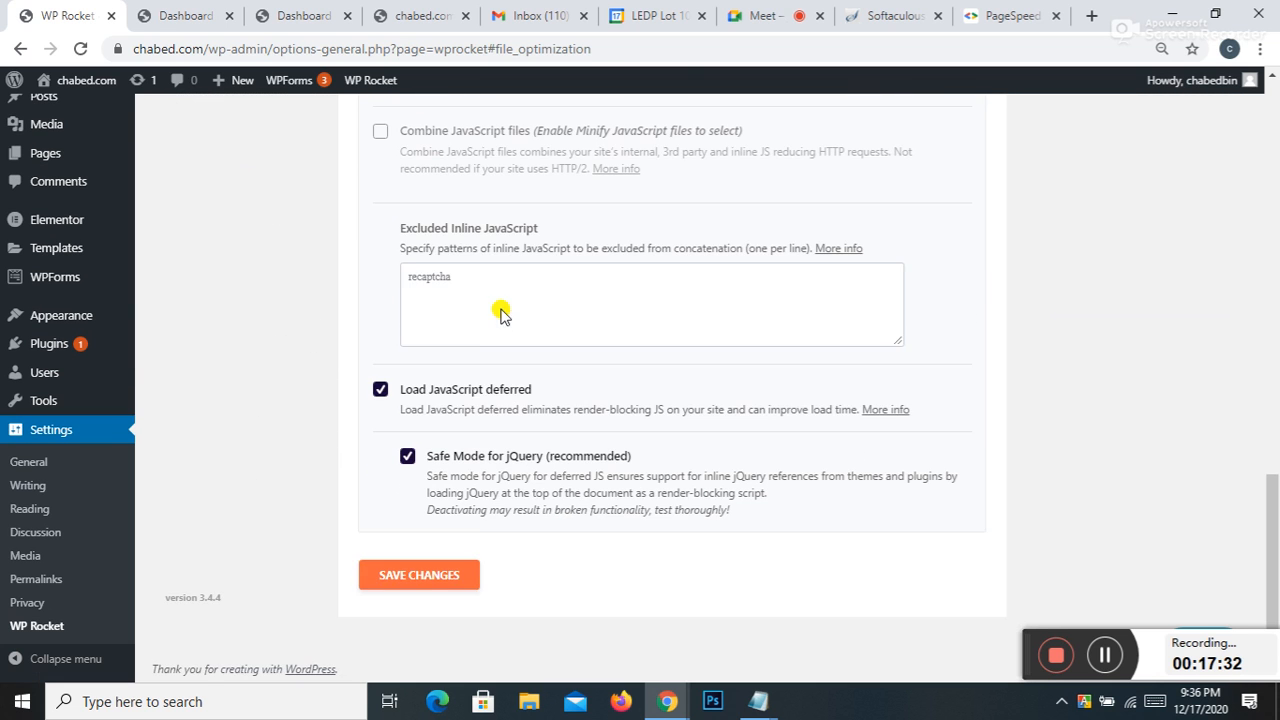
pyautogui.click(418, 576)
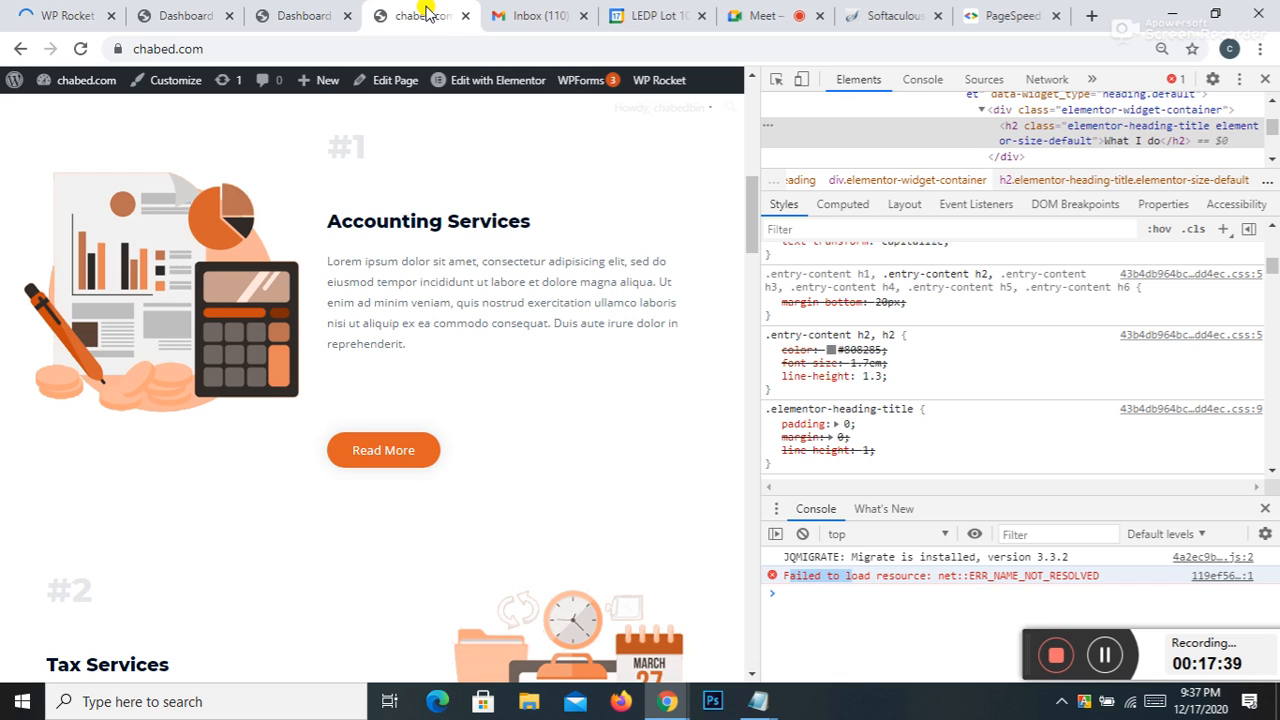
# Step: Reload the chabed.com homepage and check the developer tools console for errors with the saved settings
pyautogui.click(426, 14)
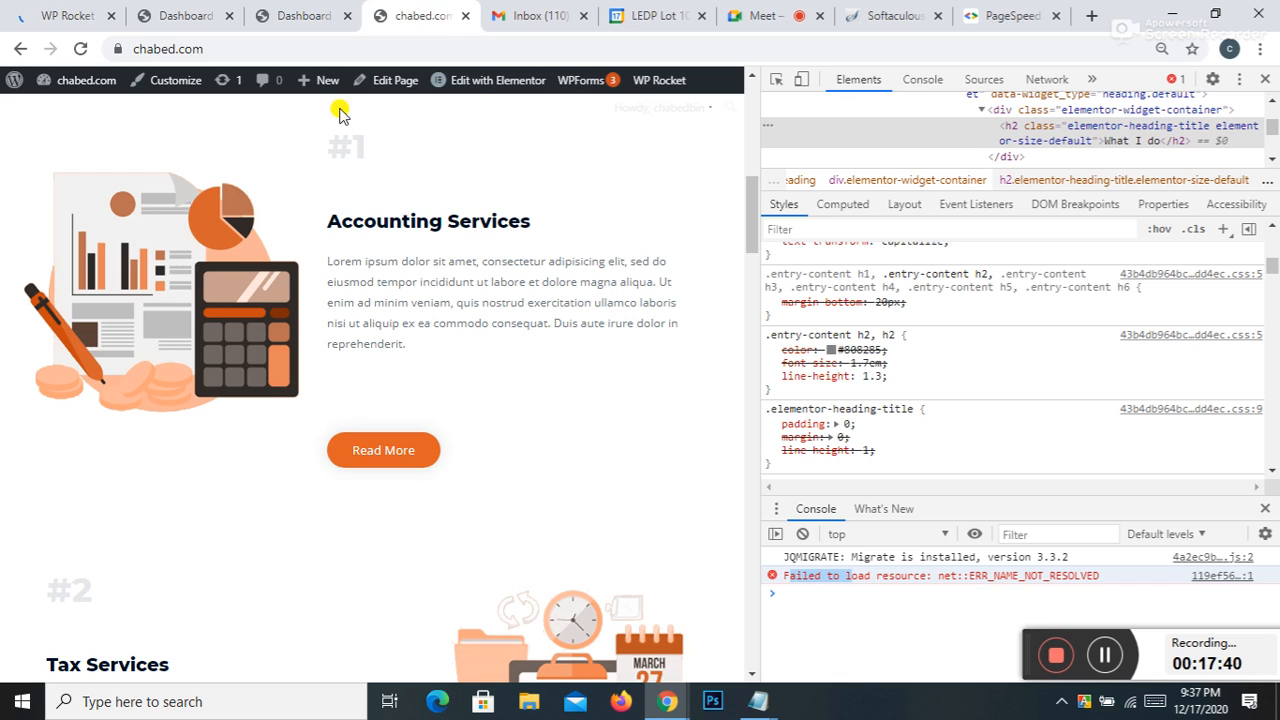
pyautogui.click(80, 50)
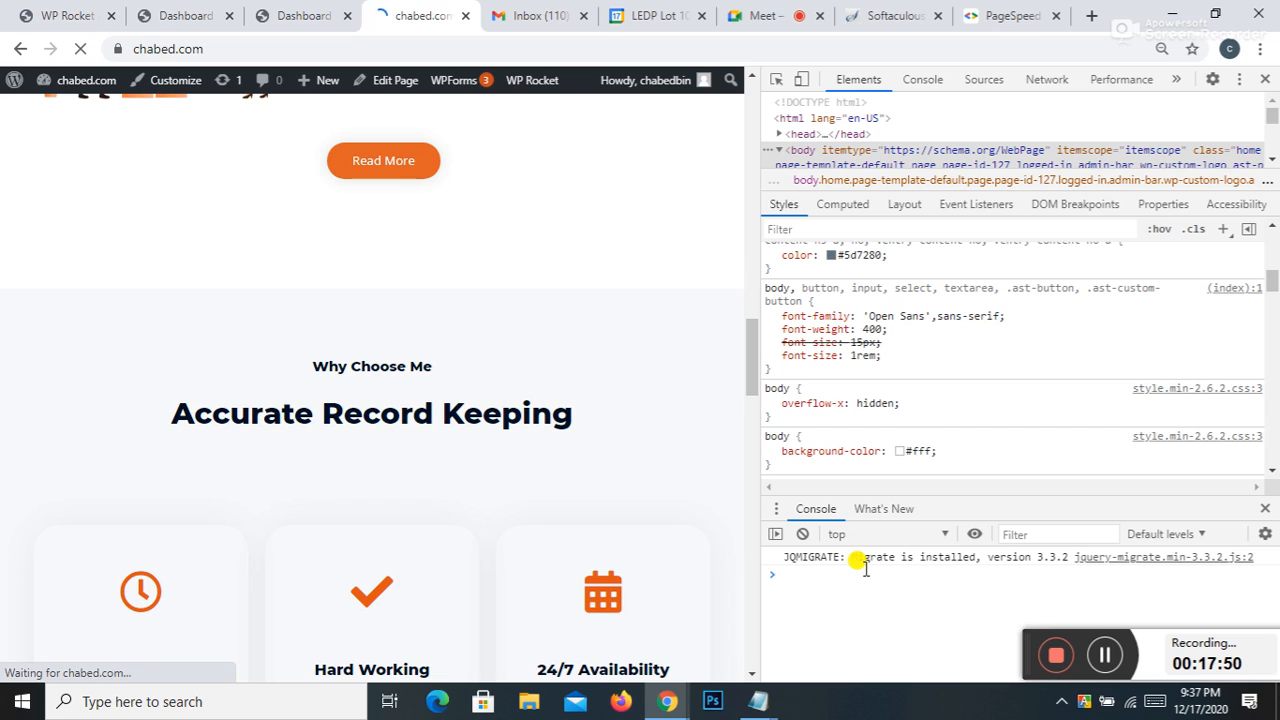
pyautogui.click(170, 14)
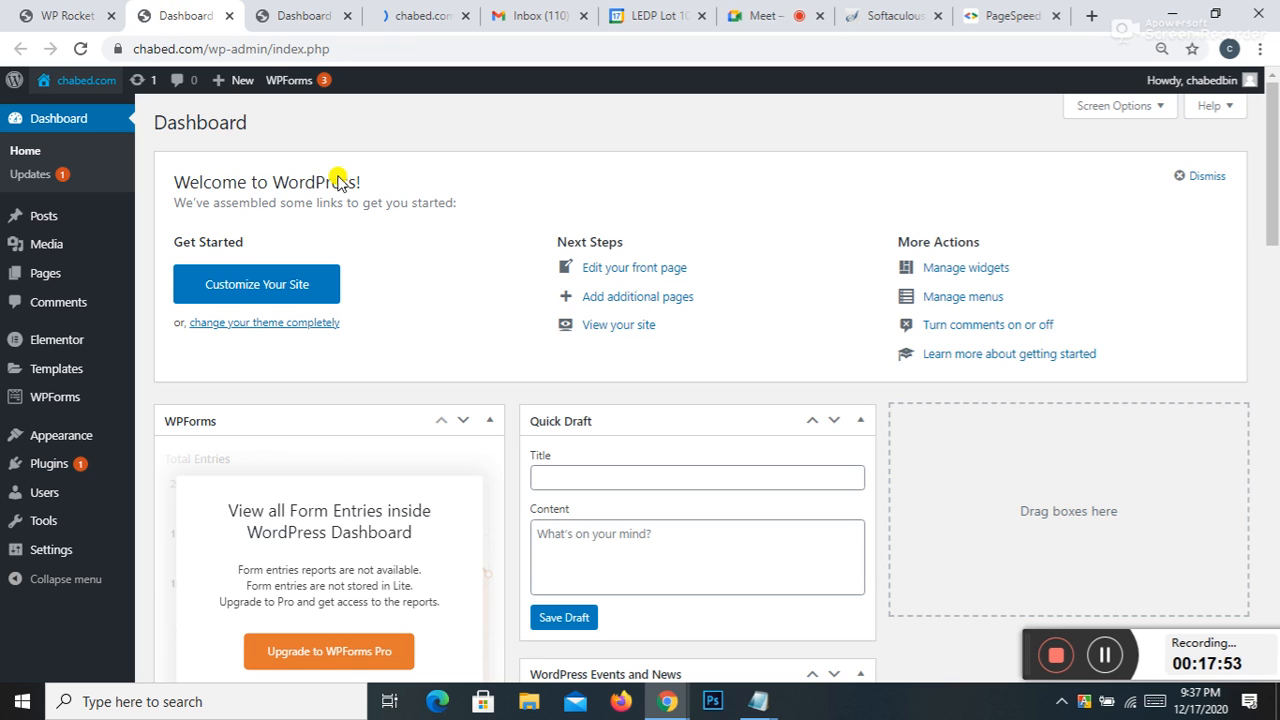
# Step: Return to WP Rocket's File Optimization settings and activate Combine CSS files again
pyautogui.click(40, 14)
pyautogui.scroll(-4, 568, 452)
pyautogui.scroll(-3, 491, 435)
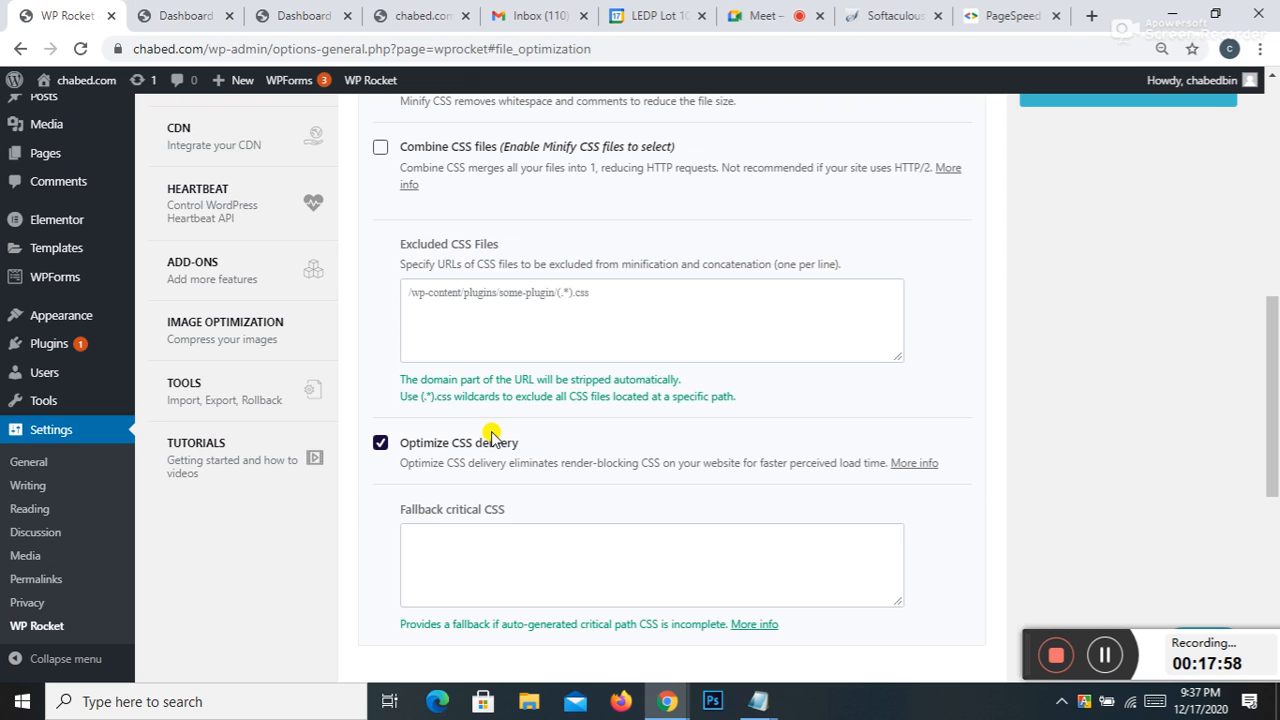
pyautogui.scroll(1, 491, 436)
pyautogui.scroll(1, 489, 428)
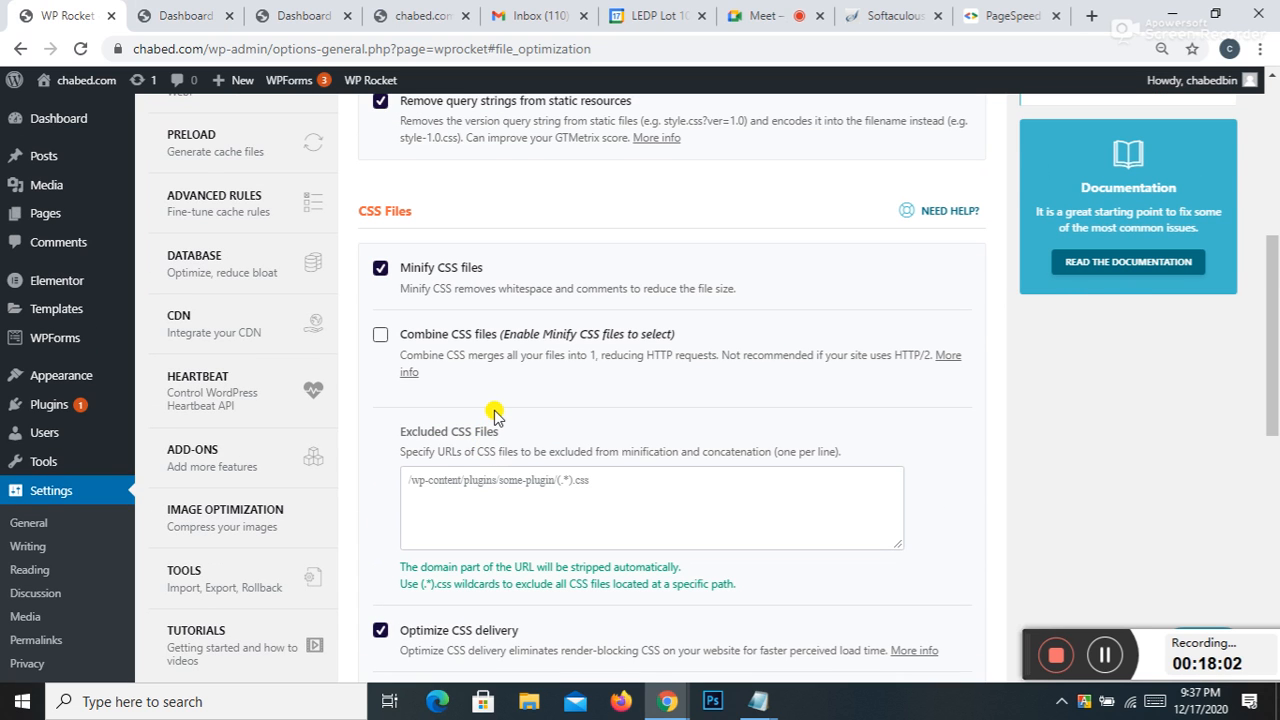
pyautogui.scroll(1, 494, 414)
pyautogui.scroll(2, 494, 414)
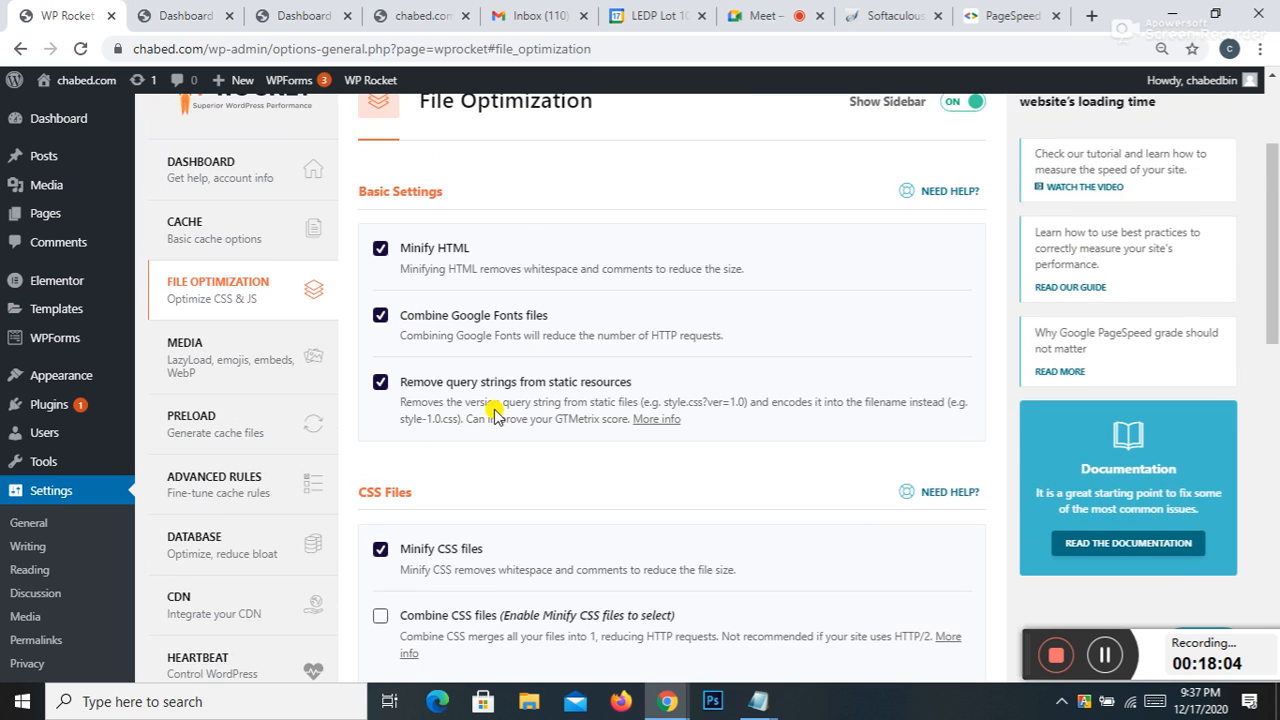
pyautogui.scroll(-2, 494, 414)
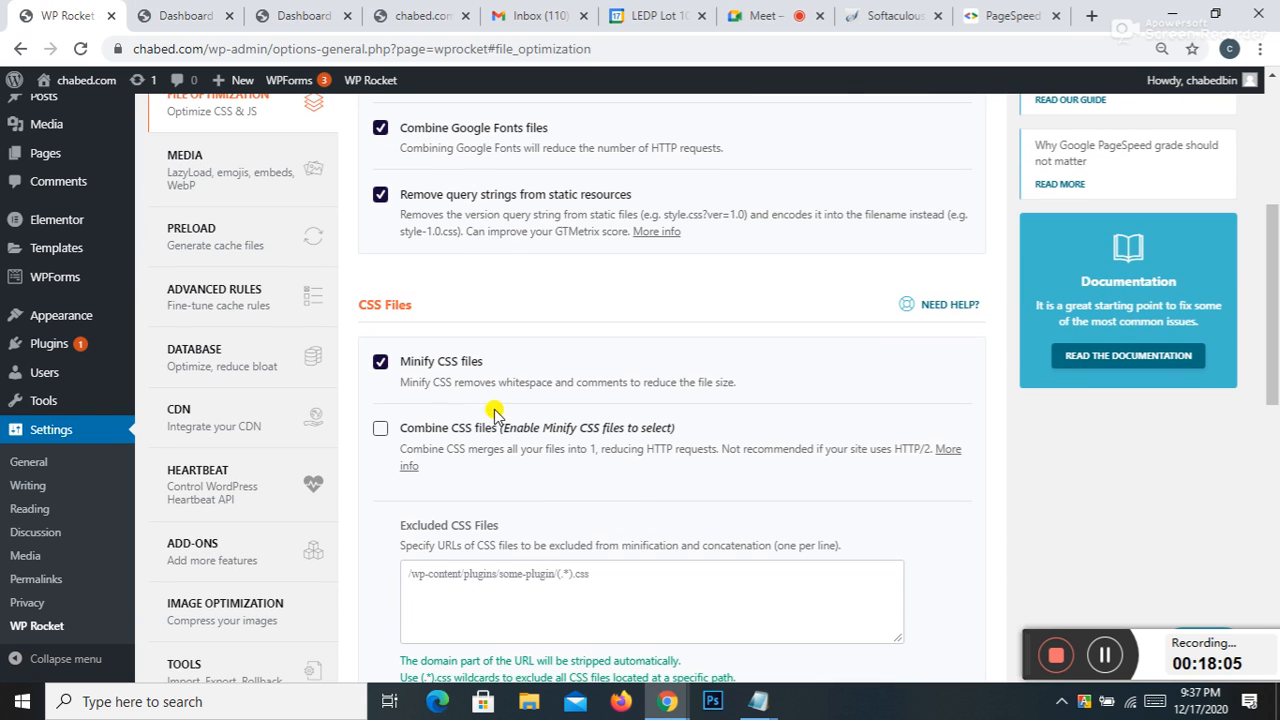
pyautogui.click(380, 432)
pyautogui.scroll(-1, 531, 623)
pyautogui.click(503, 494)
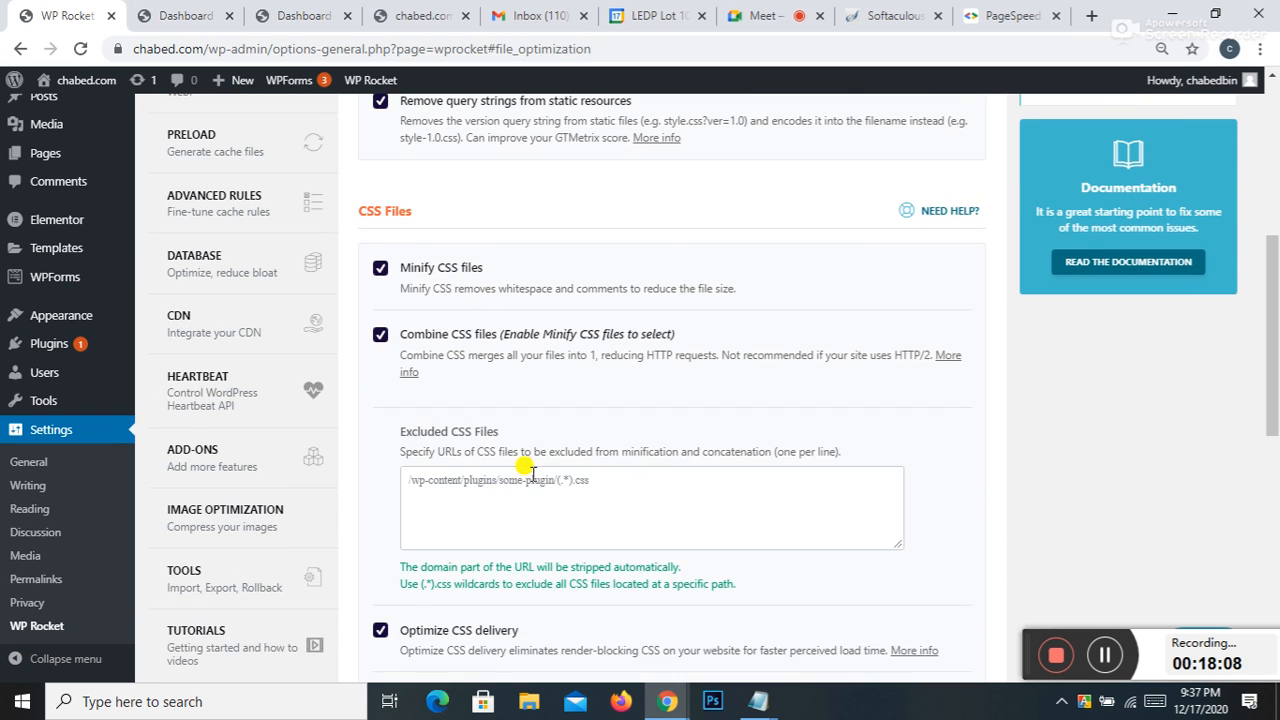
# Step: Activate Minify JavaScript files and Combine JavaScript files in the JavaScript Files section
pyautogui.scroll(-5, 505, 499)
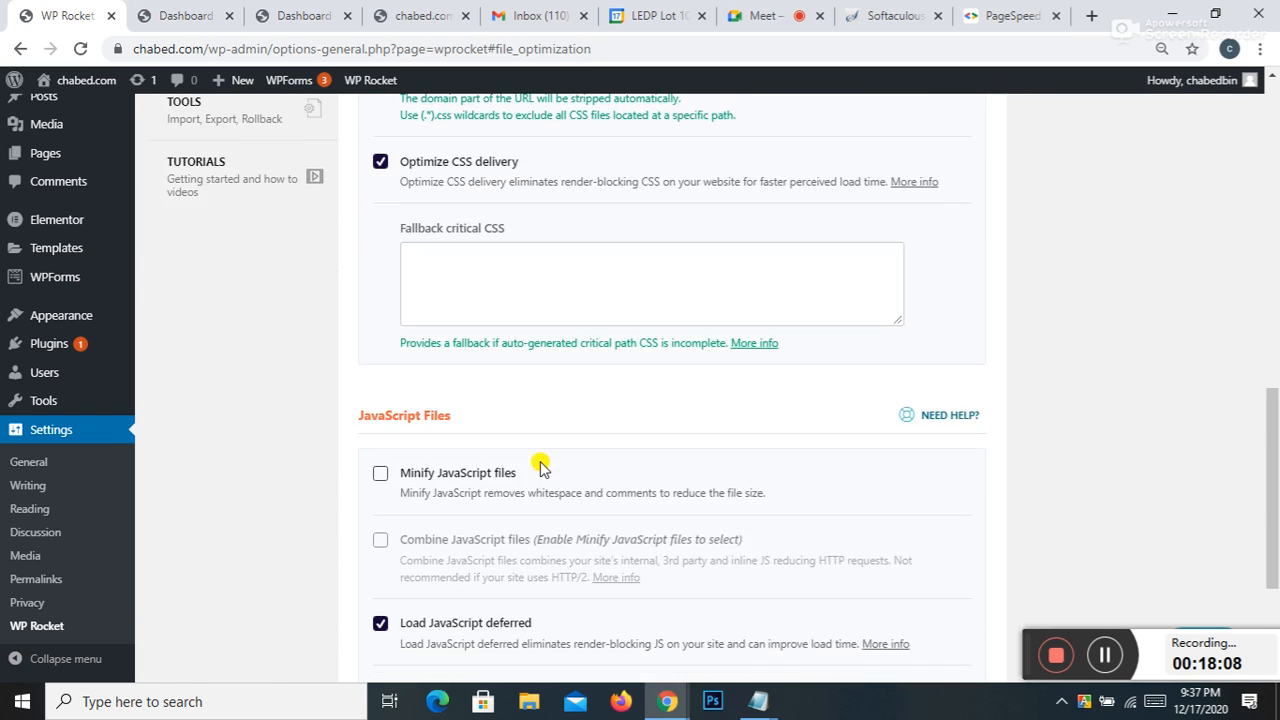
pyautogui.click(380, 474)
pyautogui.click(551, 610)
pyautogui.scroll(-2, 597, 517)
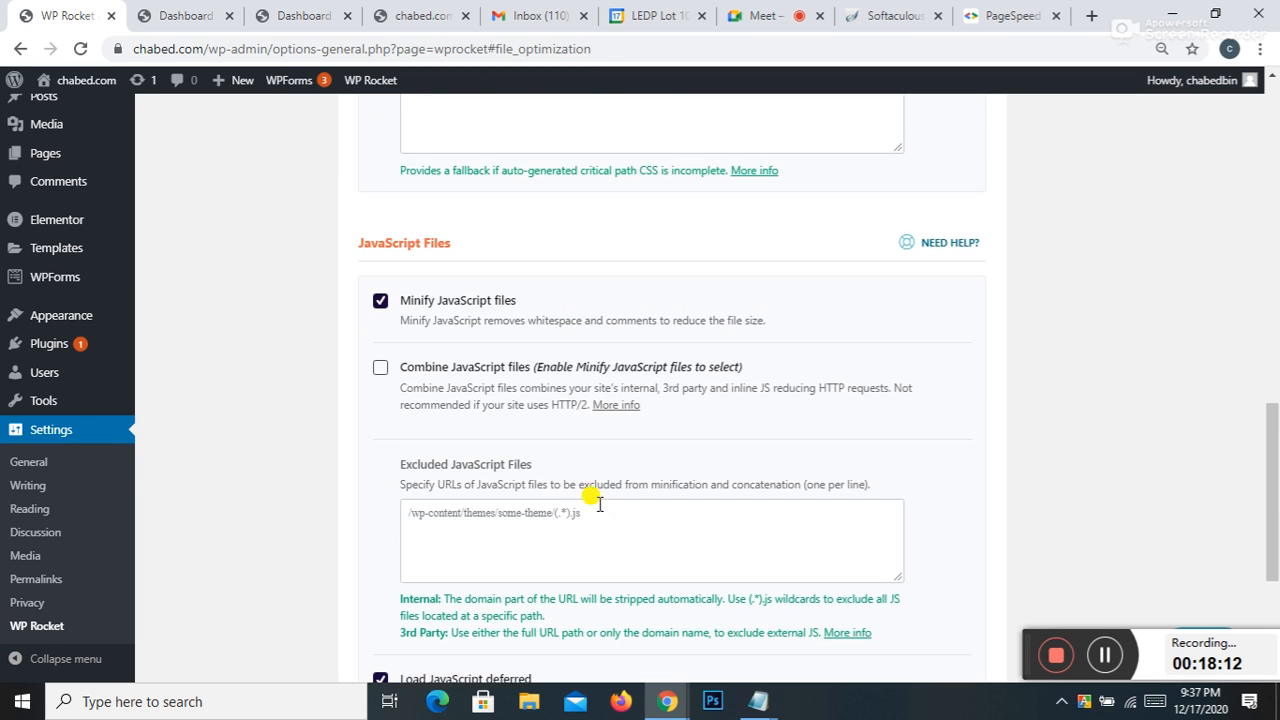
pyautogui.click(381, 356)
pyautogui.click(529, 514)
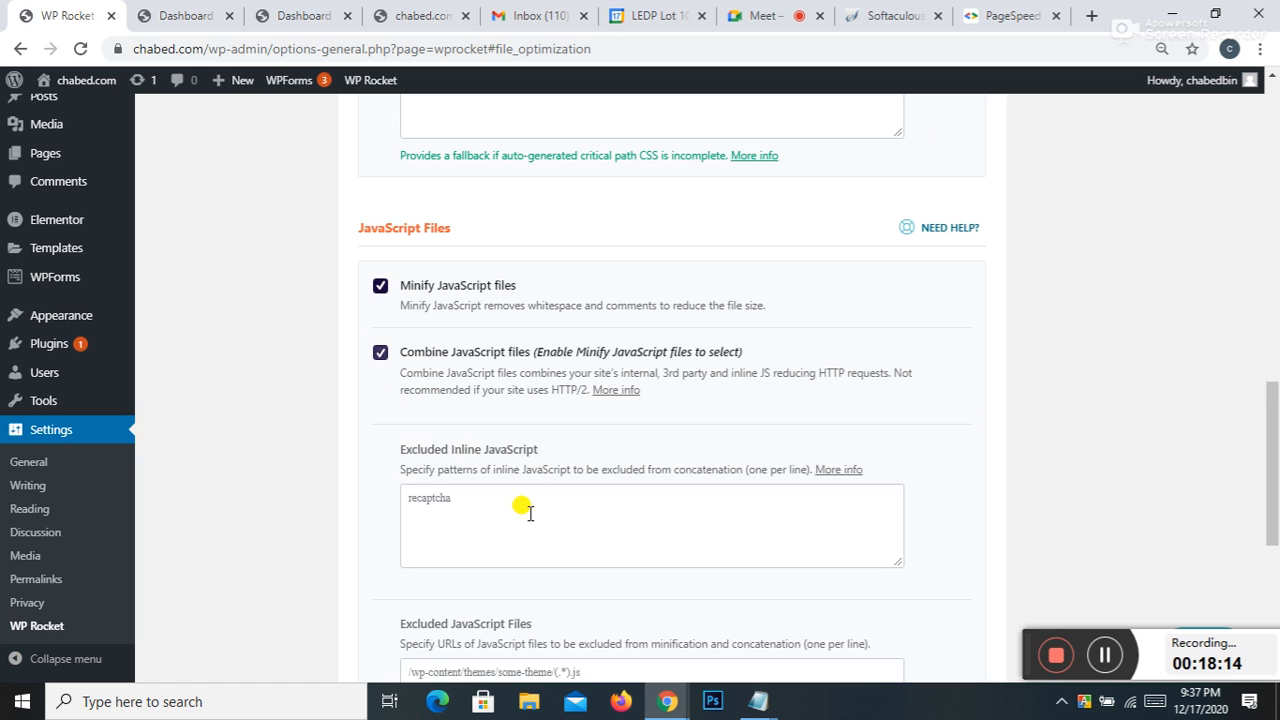
# Step: Go to the WordPress page for adding new plugins and search for "jQuery"
pyautogui.moveTo(68, 397)
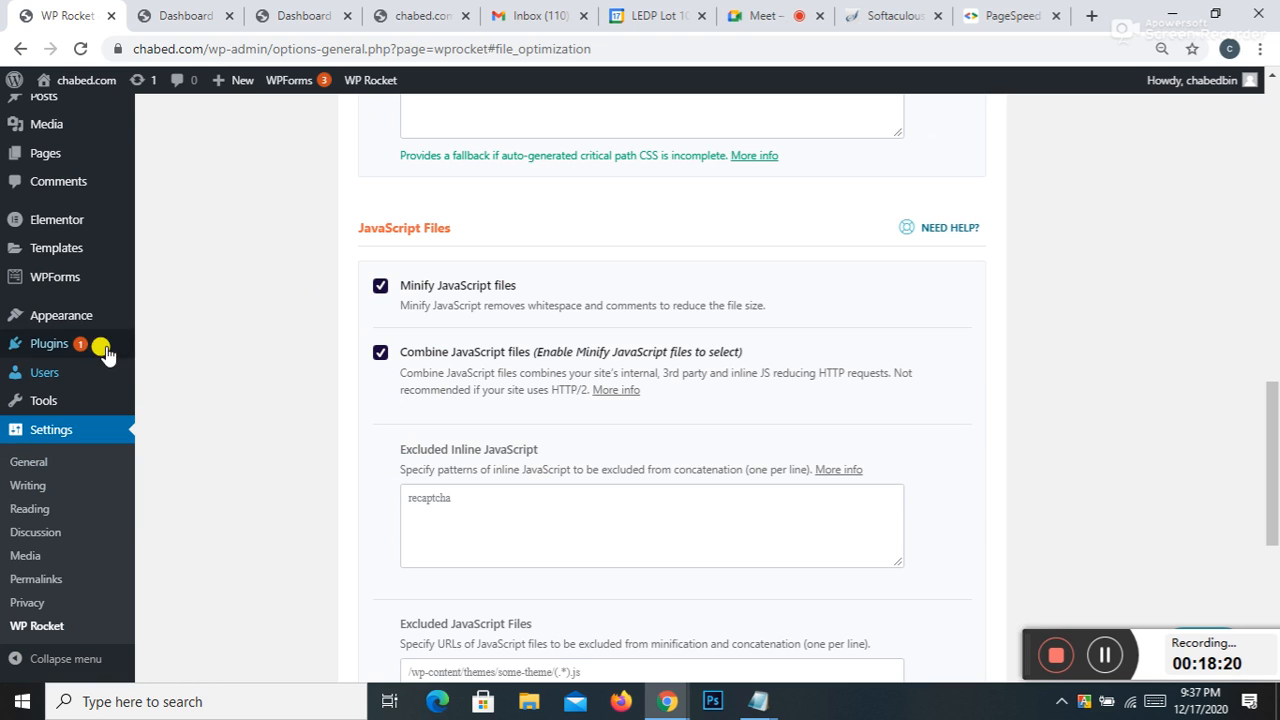
pyautogui.click(46, 343)
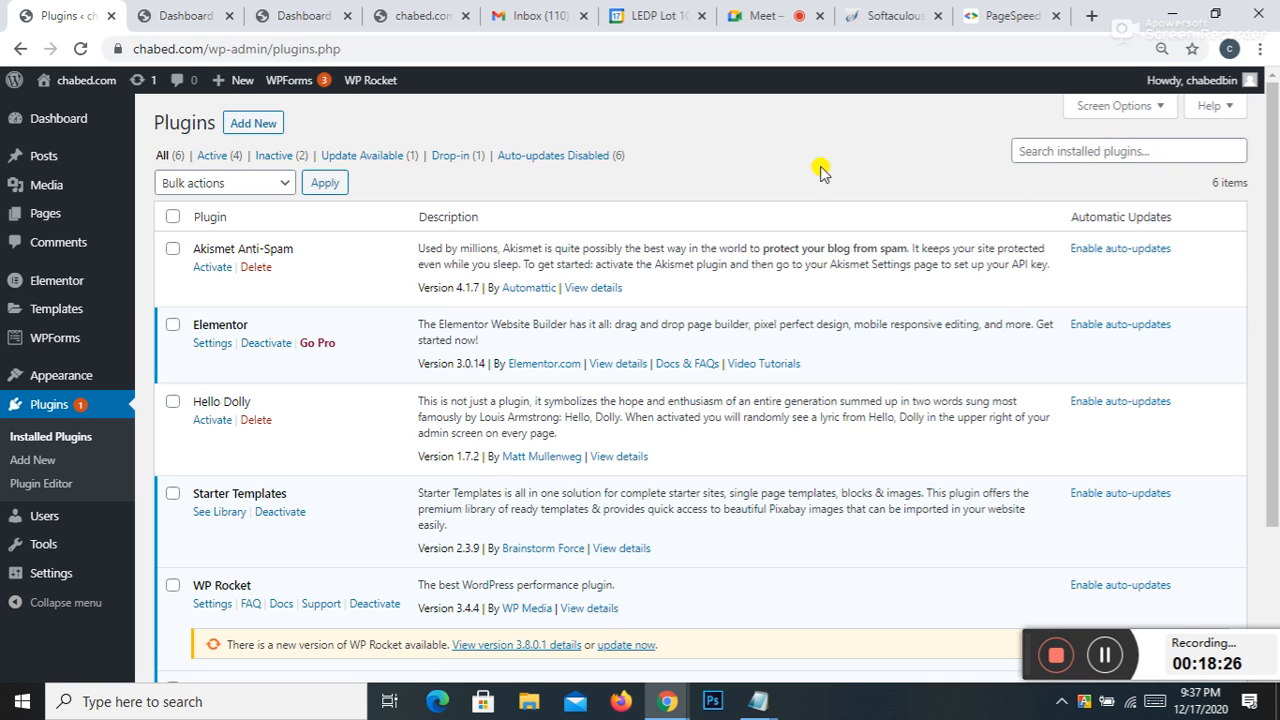
pyautogui.click(252, 122)
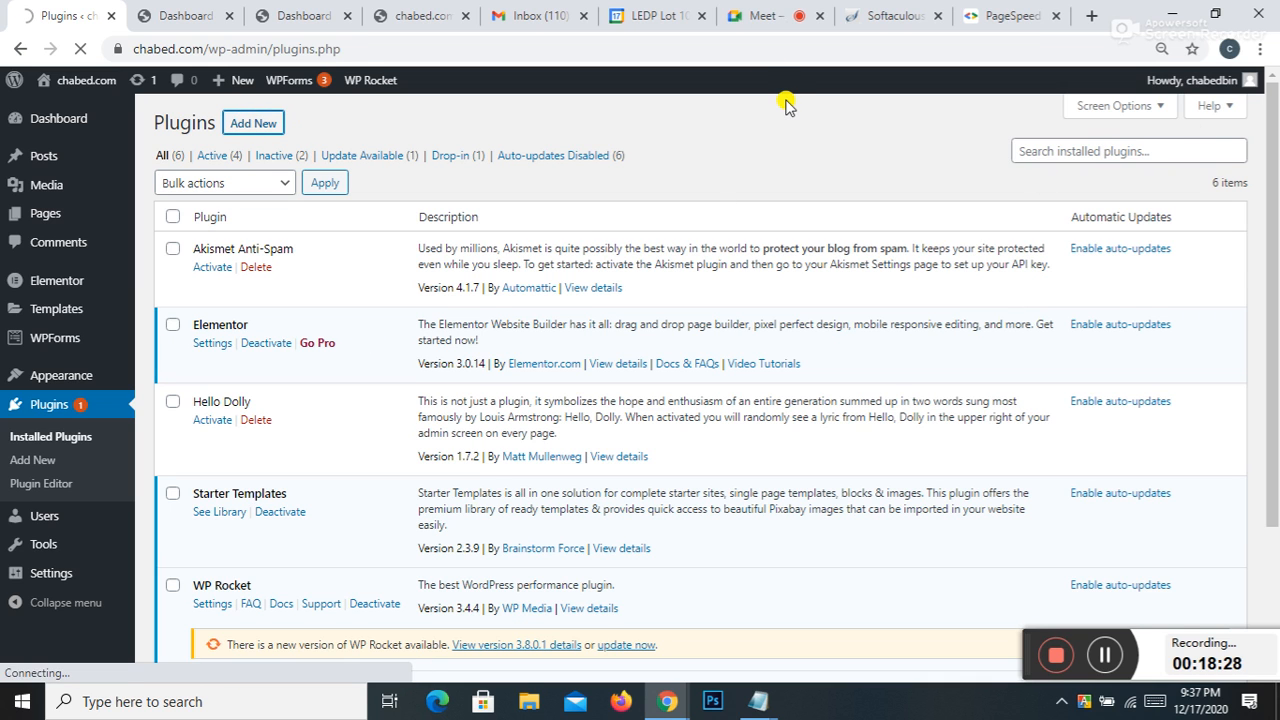
pyautogui.click(1025, 171)
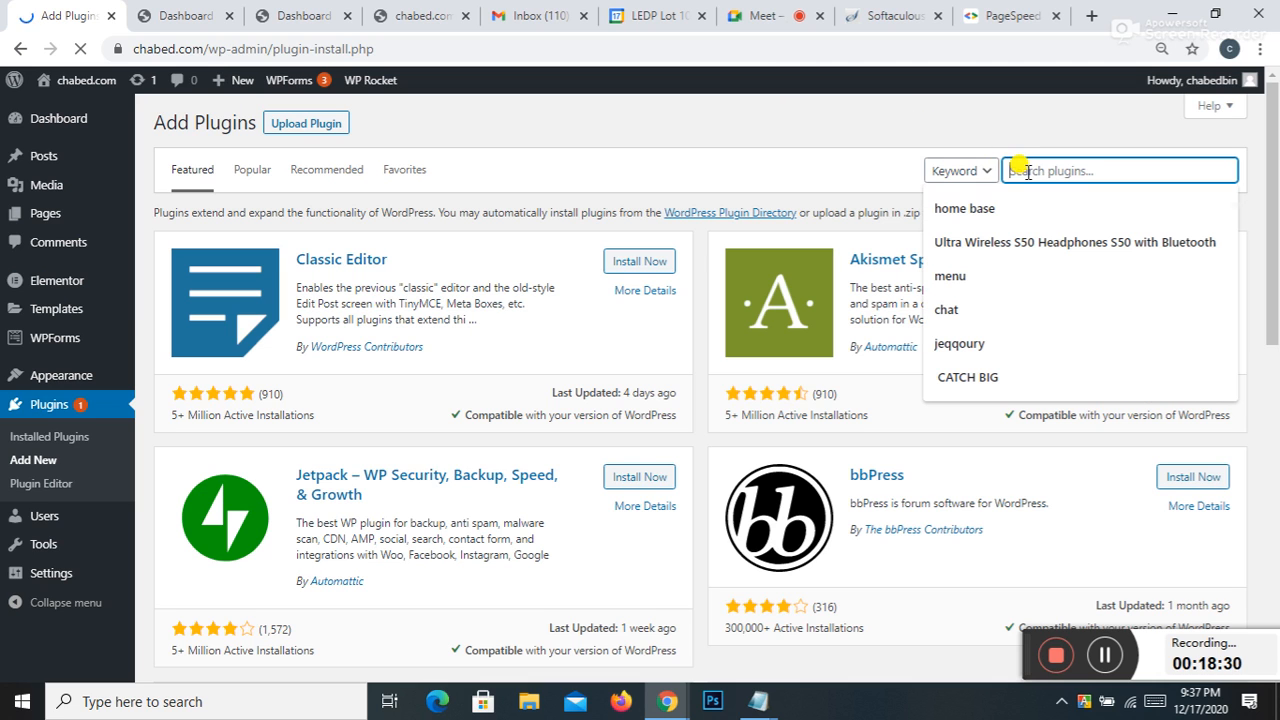
pyautogui.write('jq')
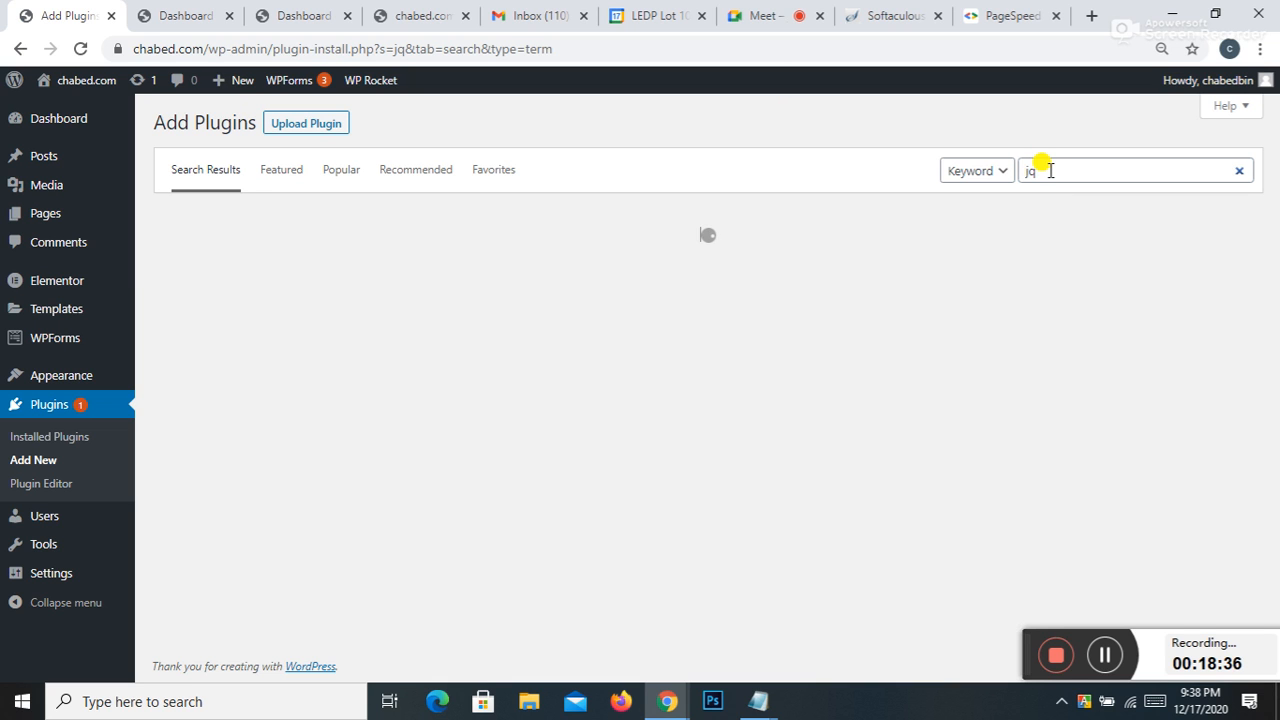
pyautogui.click(1040, 170)
pyautogui.click(1033, 209)
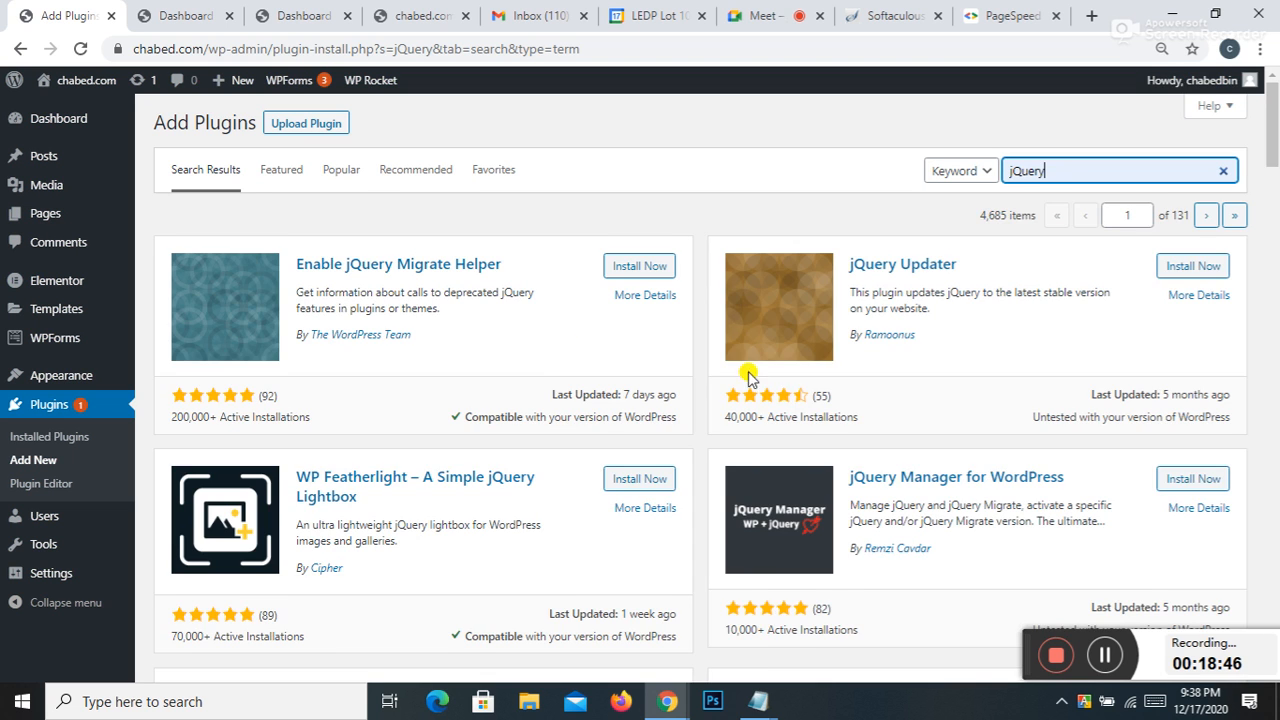
# Step: Install and activate the jQuery Manager for WordPress plugin from the search results
pyautogui.scroll(-4, 809, 414)
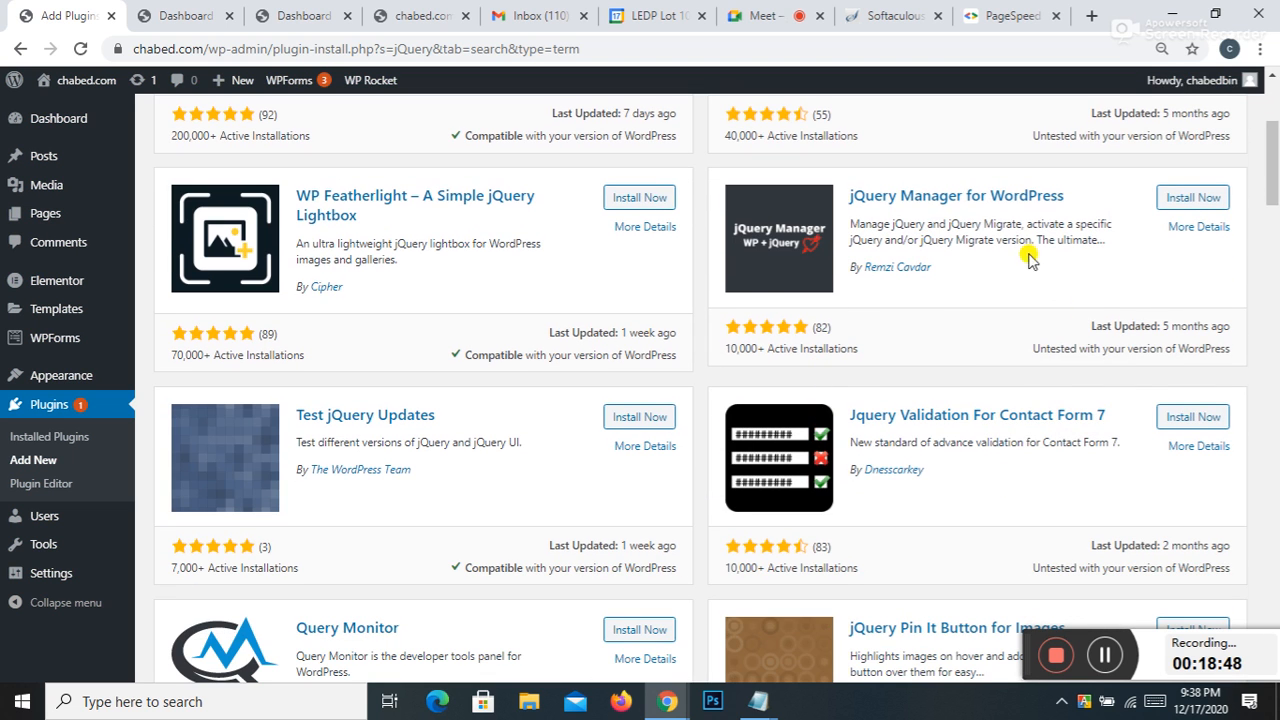
pyautogui.click(1208, 200)
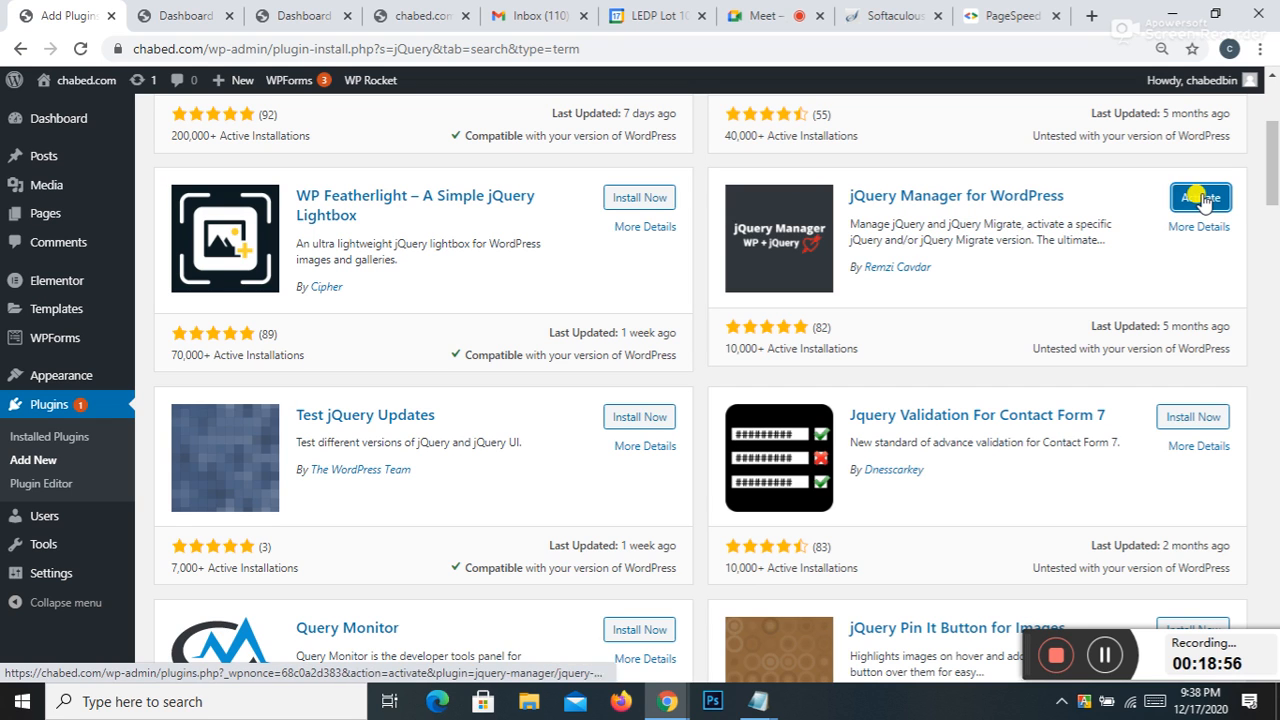
pyautogui.click(1201, 198)
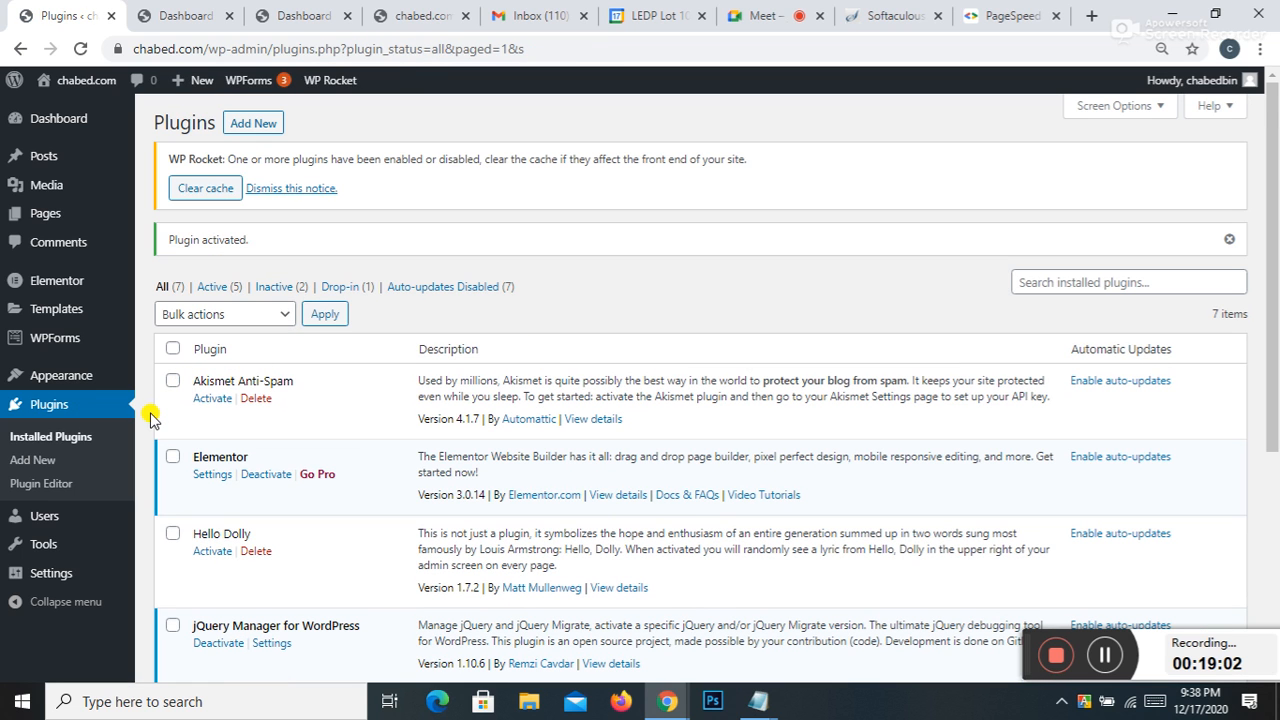
# Step: Open the jQuery Manager plugin's settings and save the jQuery Migrate settings with jQuery Migrate on and version jquery-migrate-3.3.0.min.js
pyautogui.scroll(-3, 329, 551)
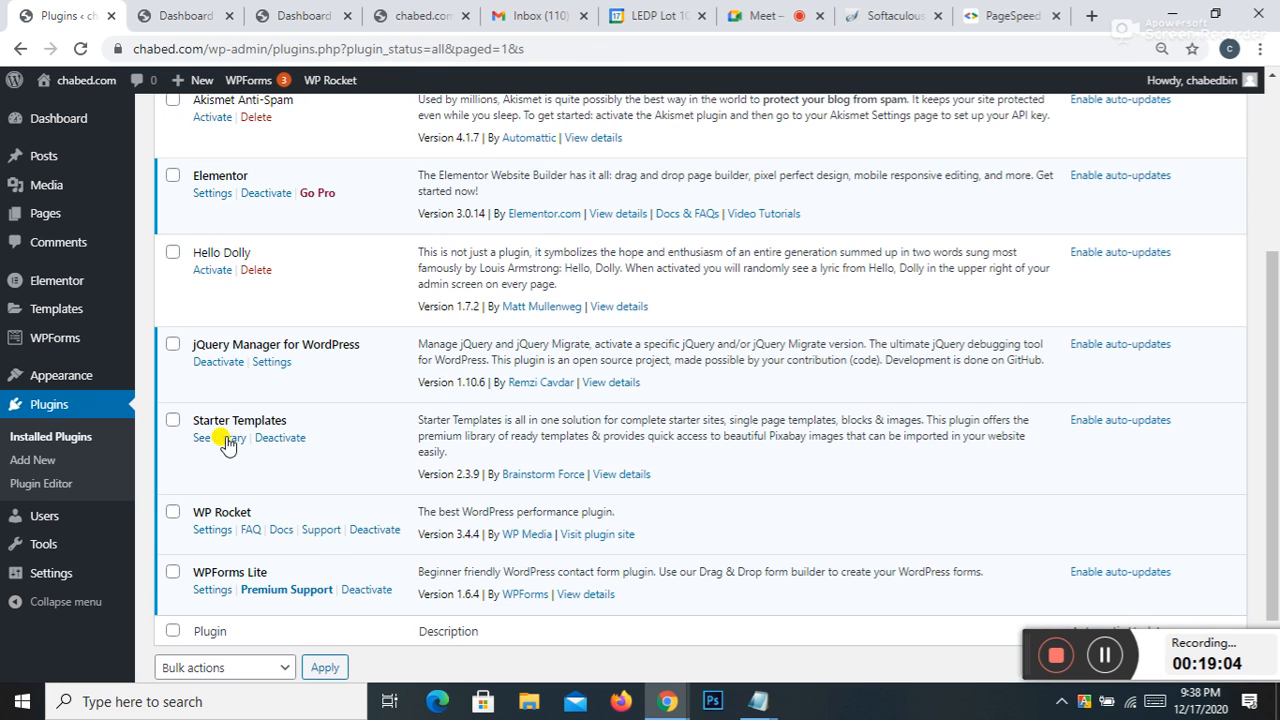
pyautogui.click(283, 365)
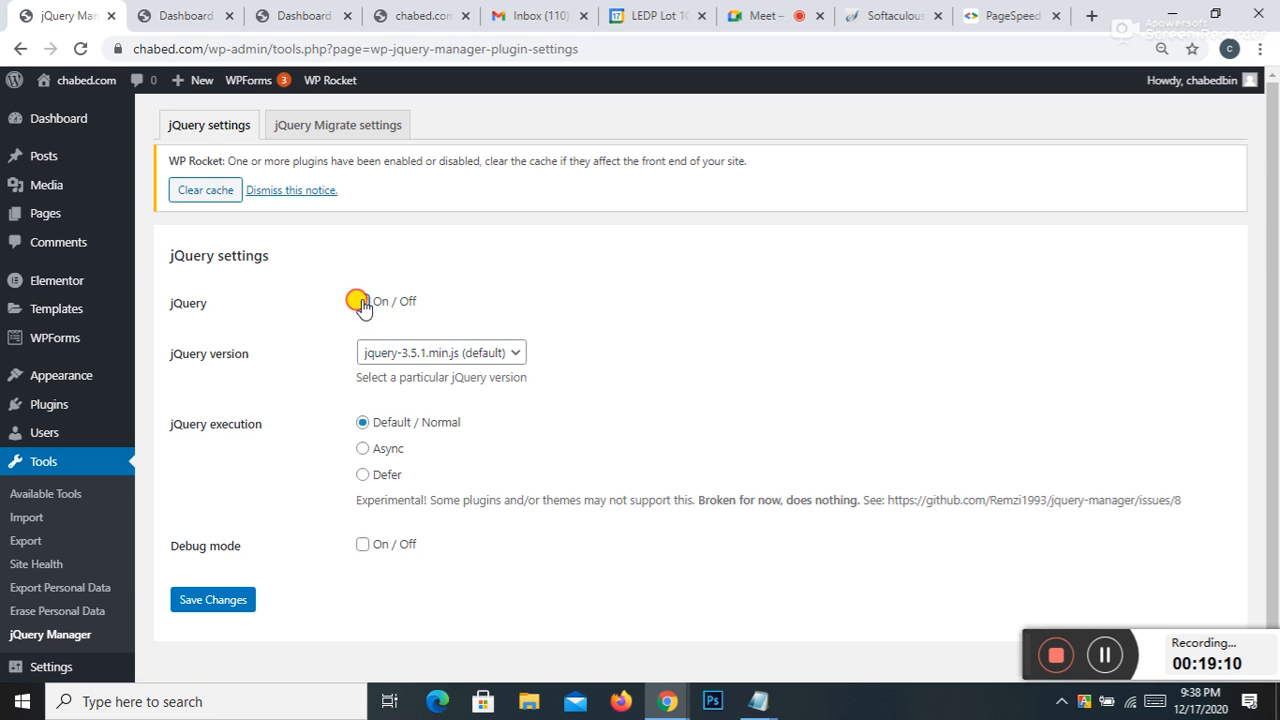
pyautogui.click(363, 302)
pyautogui.click(314, 126)
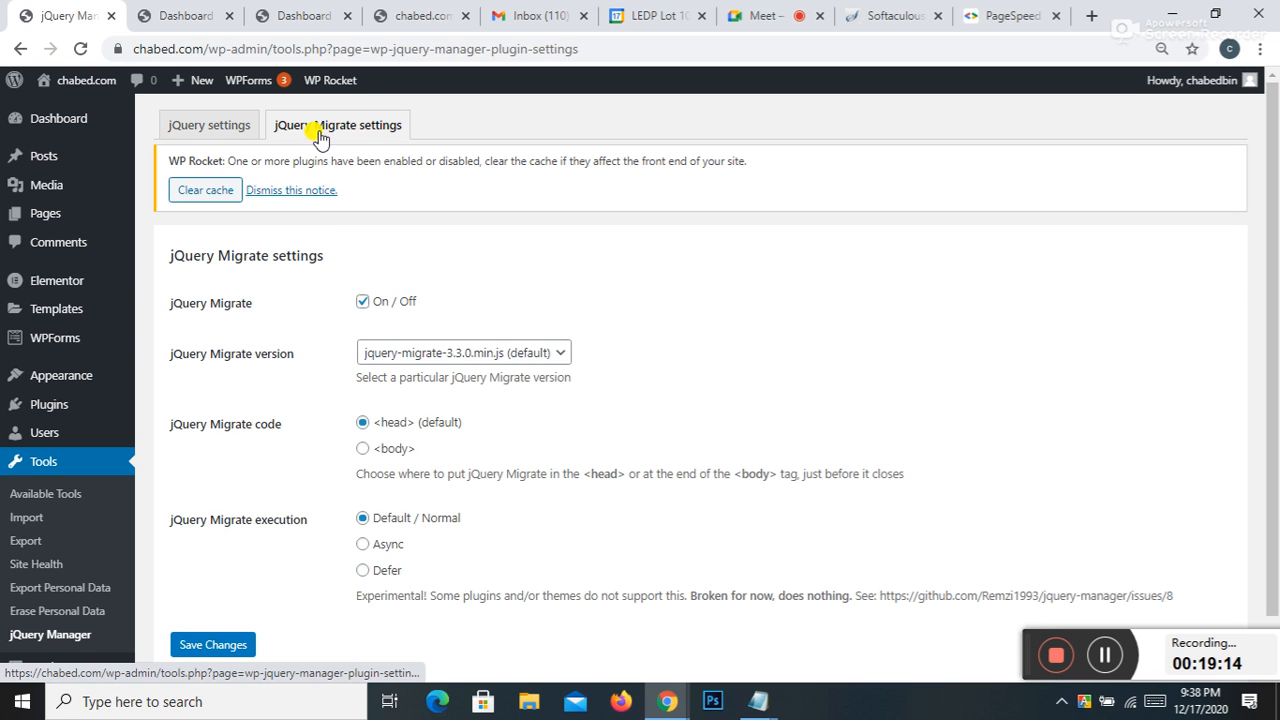
pyautogui.click(218, 645)
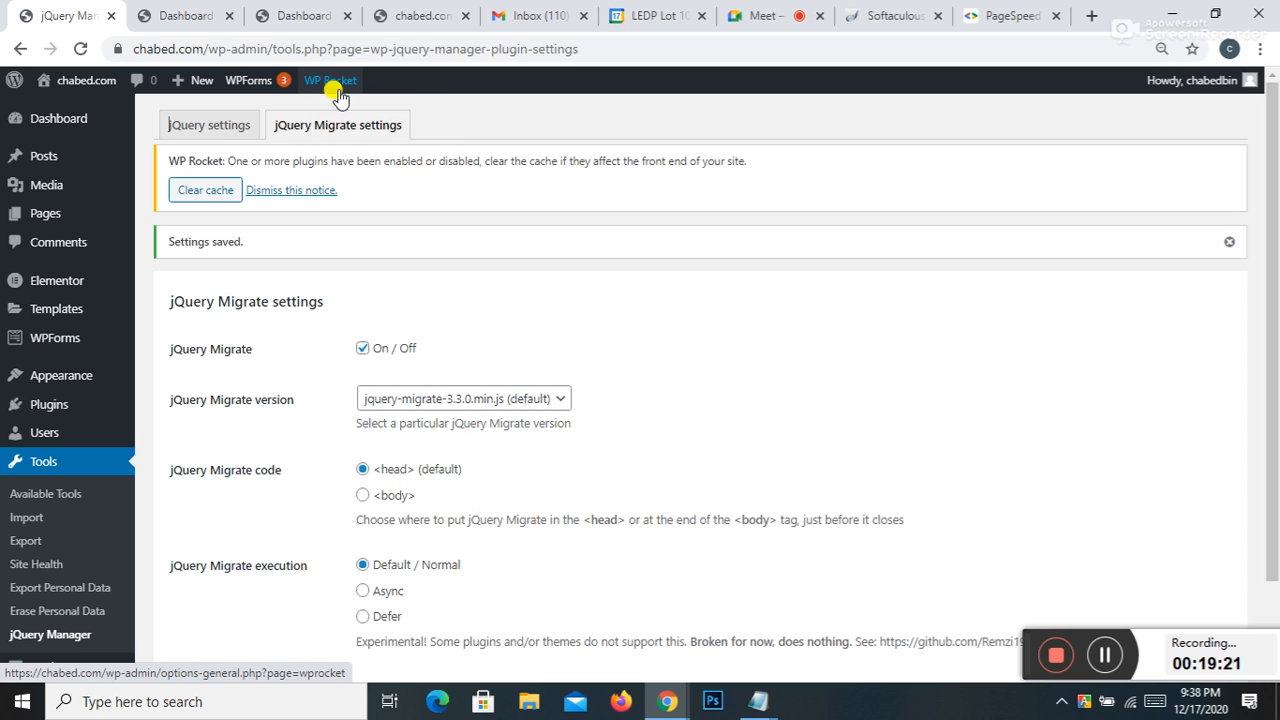
# Step: Clear the WP Rocket cache and reload the chabed.com homepage to check its layout and the developer tools console
pyautogui.moveTo(330, 80)
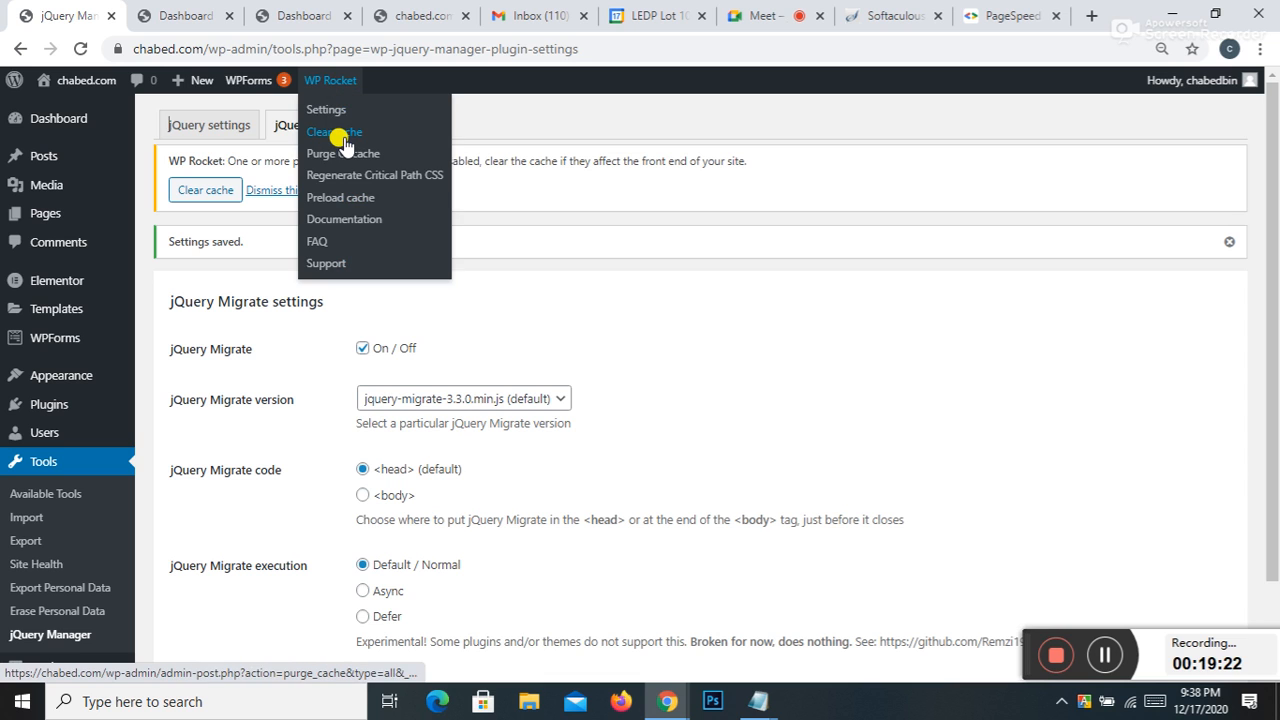
pyautogui.click(347, 143)
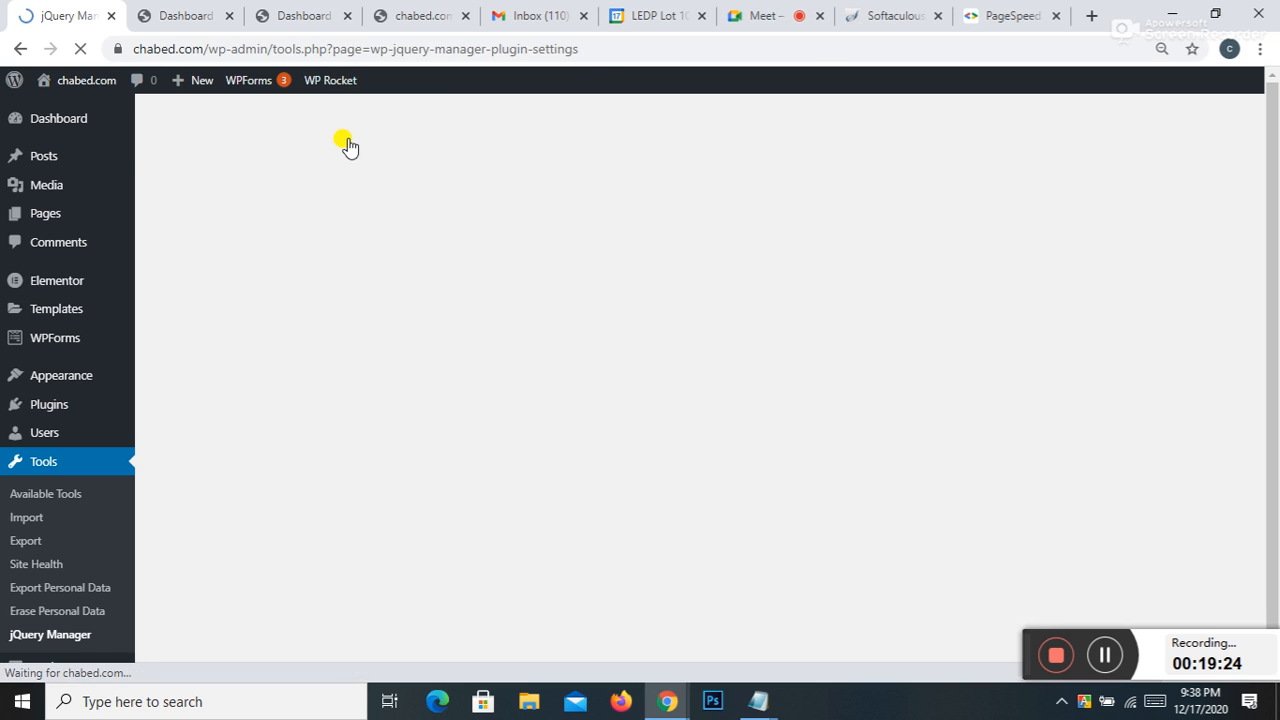
pyautogui.click(380, 15)
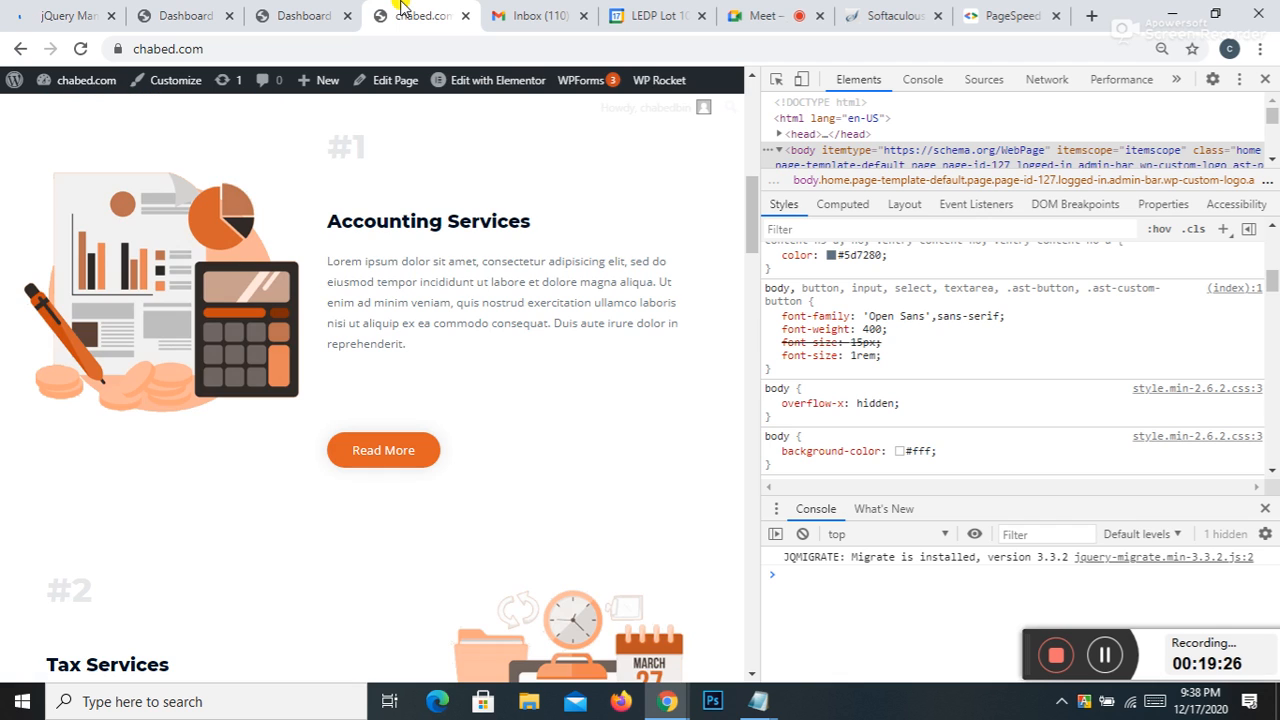
pyautogui.click(80, 49)
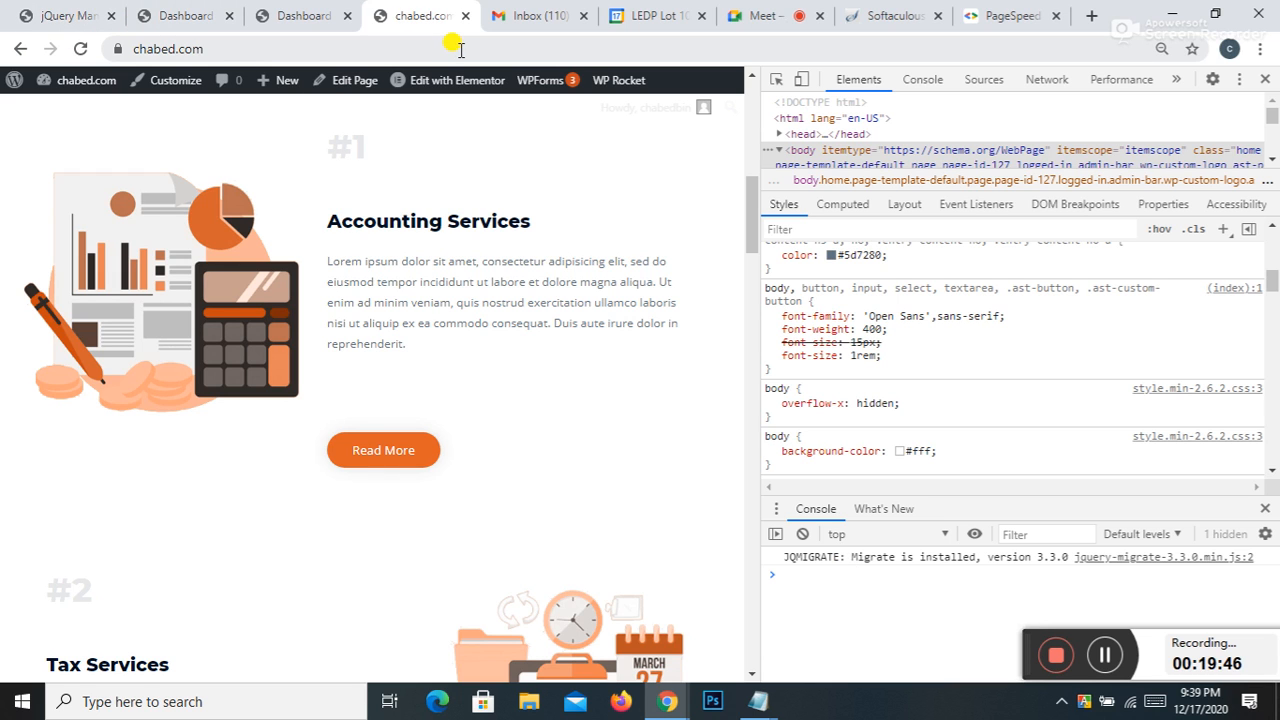
pyautogui.scroll(10, 491, 251)
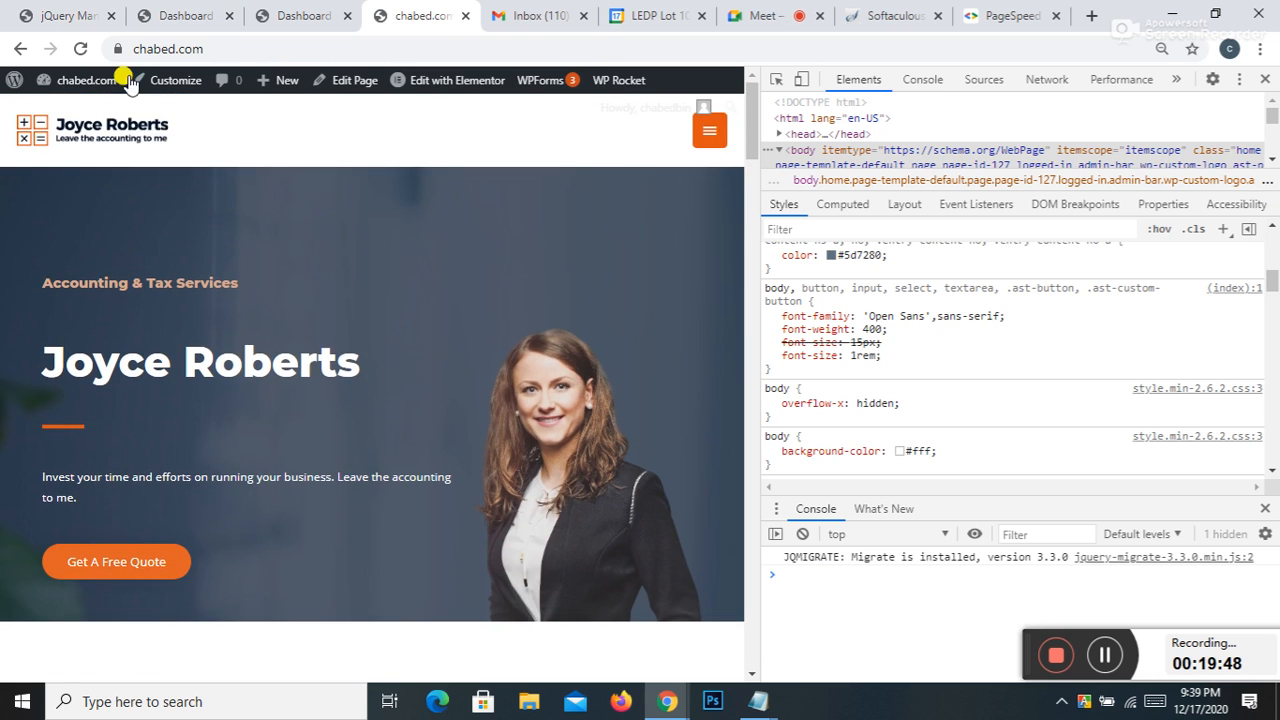
pyautogui.click(45, 12)
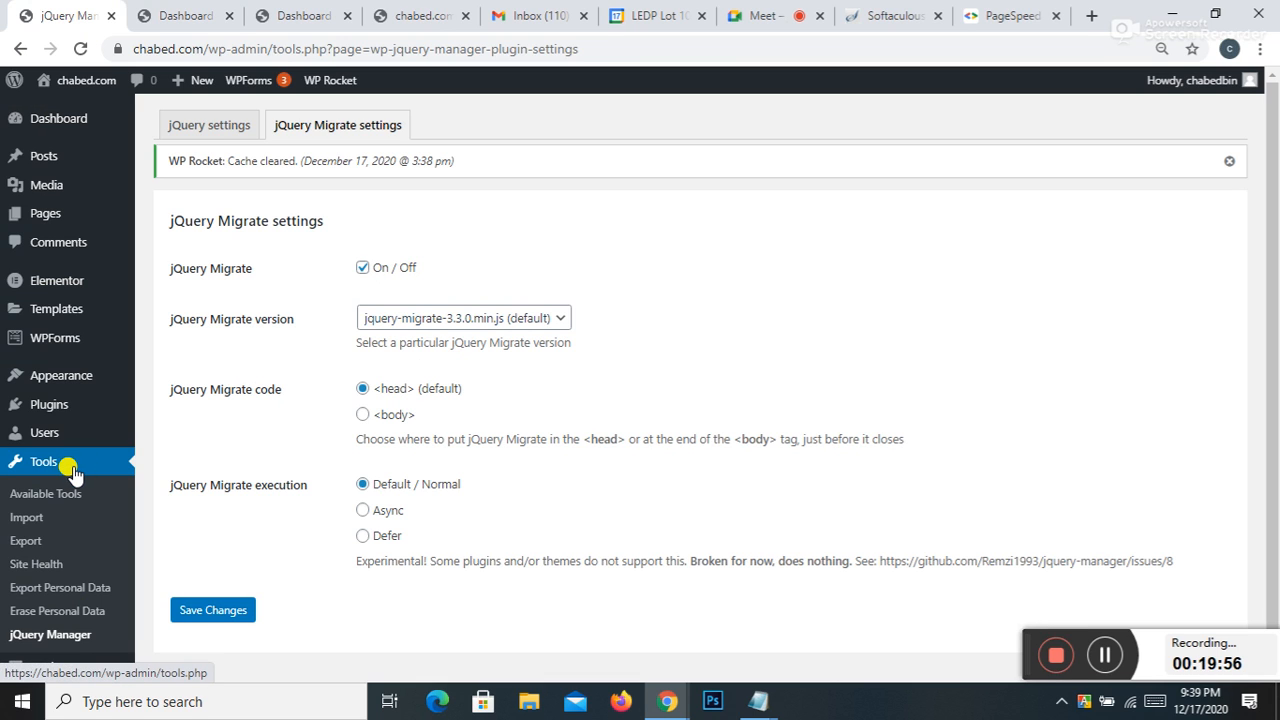
pyautogui.moveTo(80, 385)
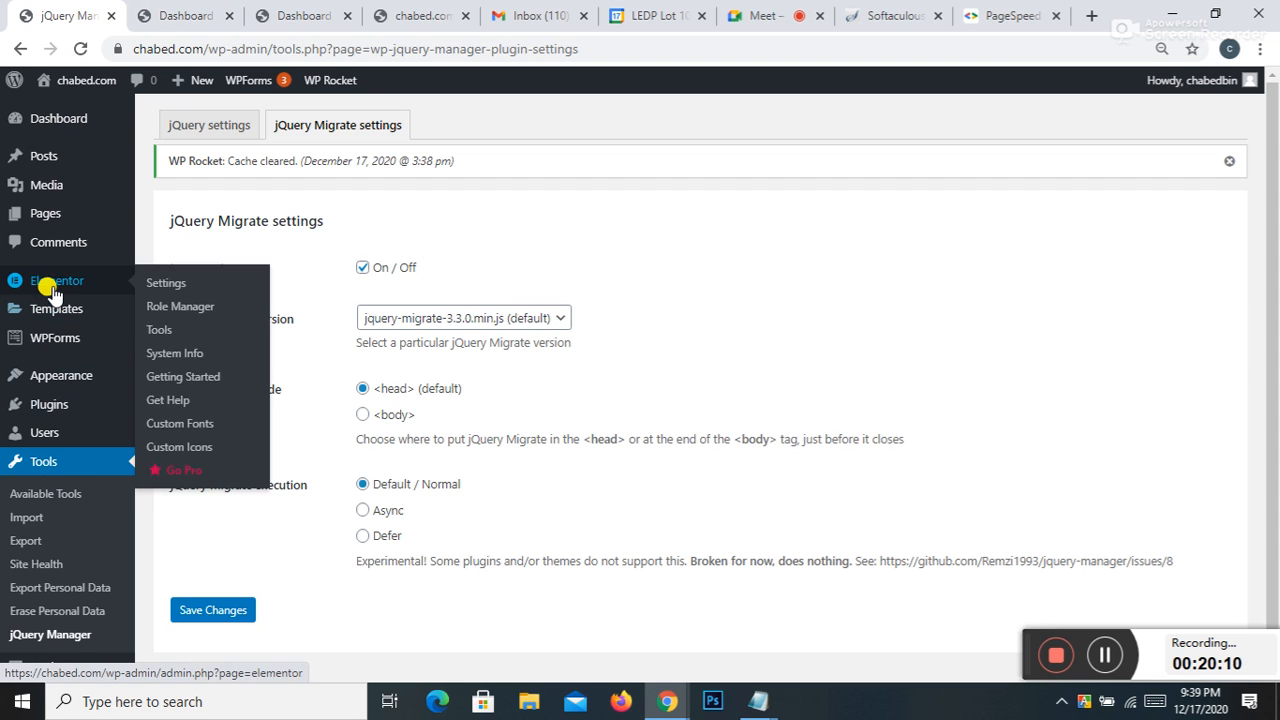
pyautogui.moveTo(118, 382)
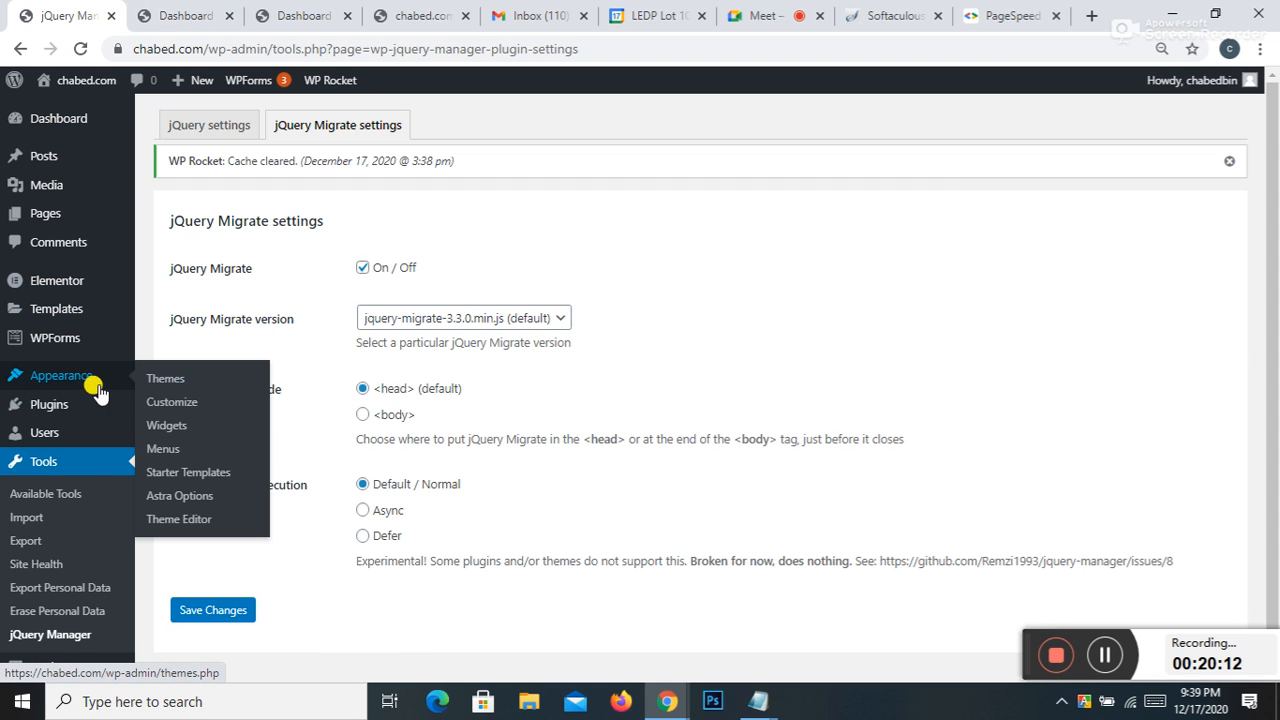
pyautogui.click(305, 14)
pyautogui.click(420, 12)
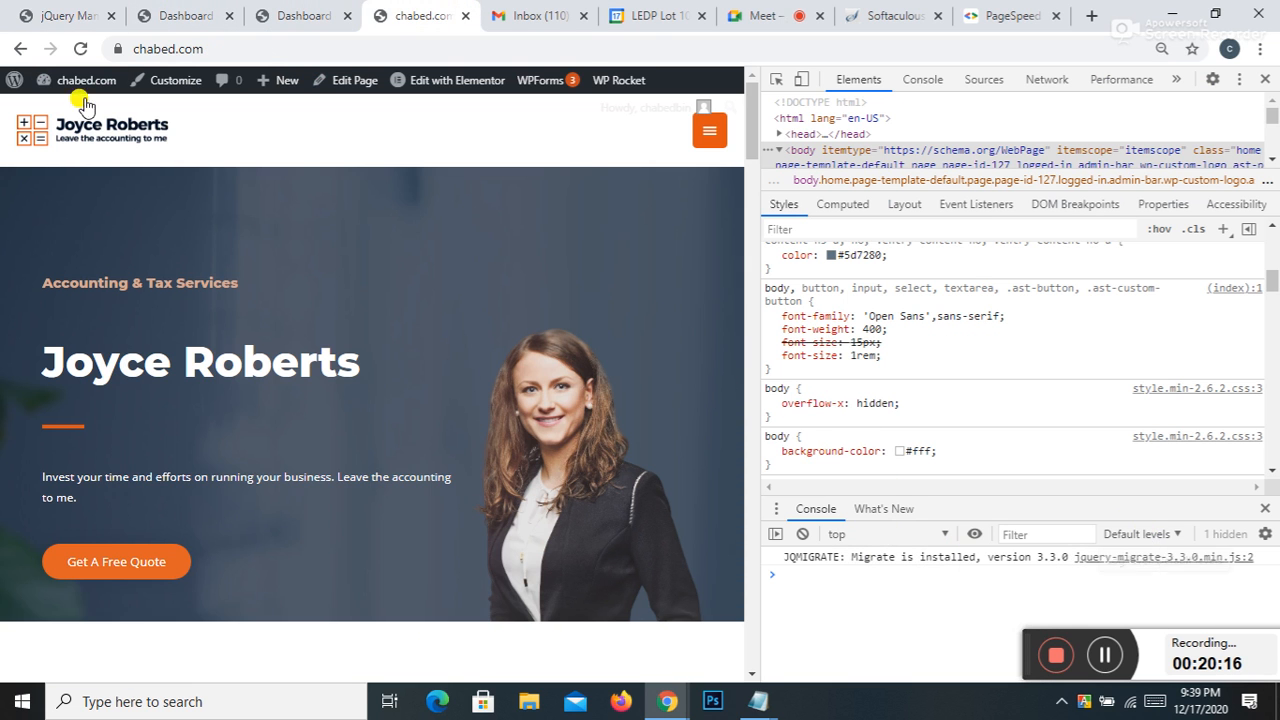
pyautogui.click(44, 10)
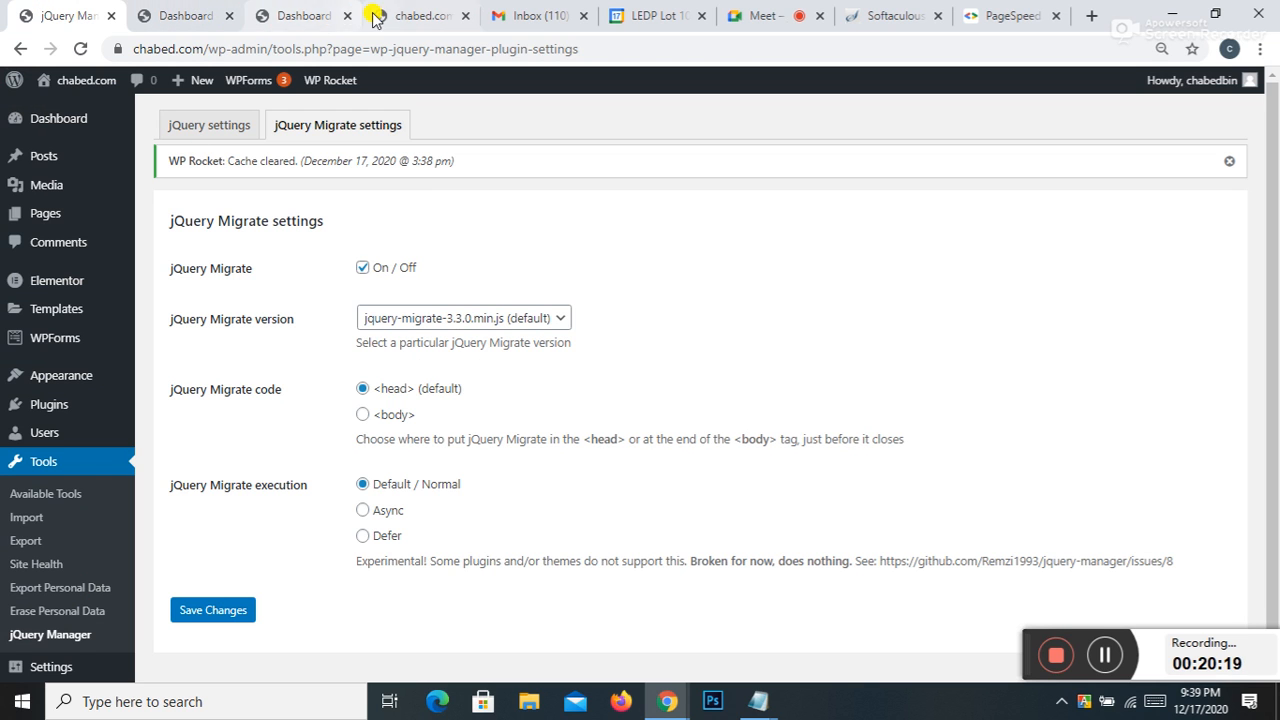
pyautogui.click(200, 15)
pyautogui.click(62, 15)
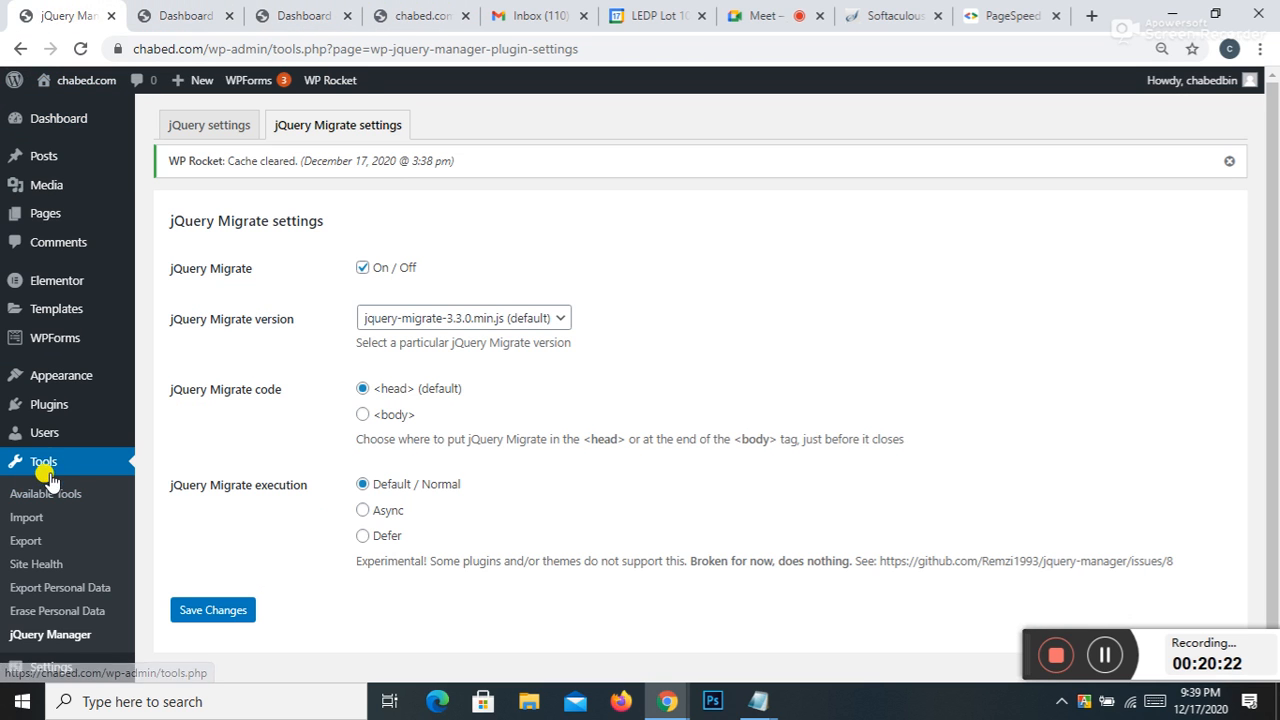
pyautogui.moveTo(44, 433)
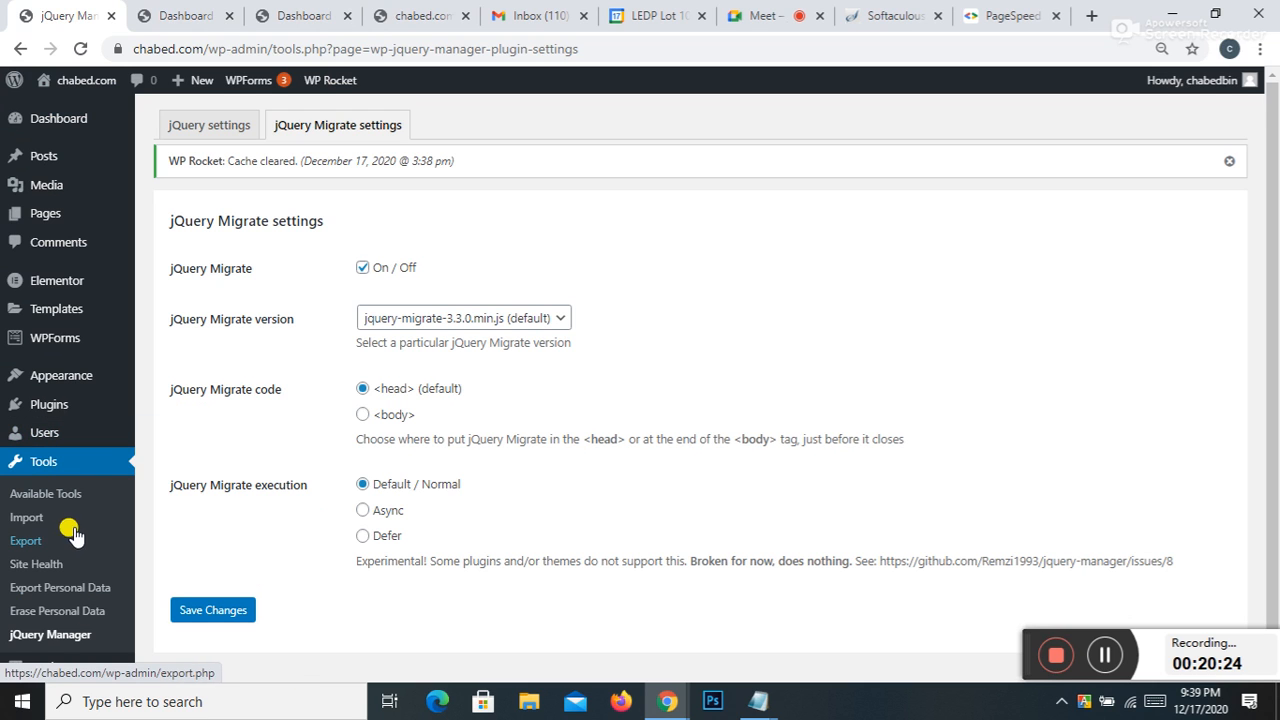
pyautogui.scroll(-1, 68, 530)
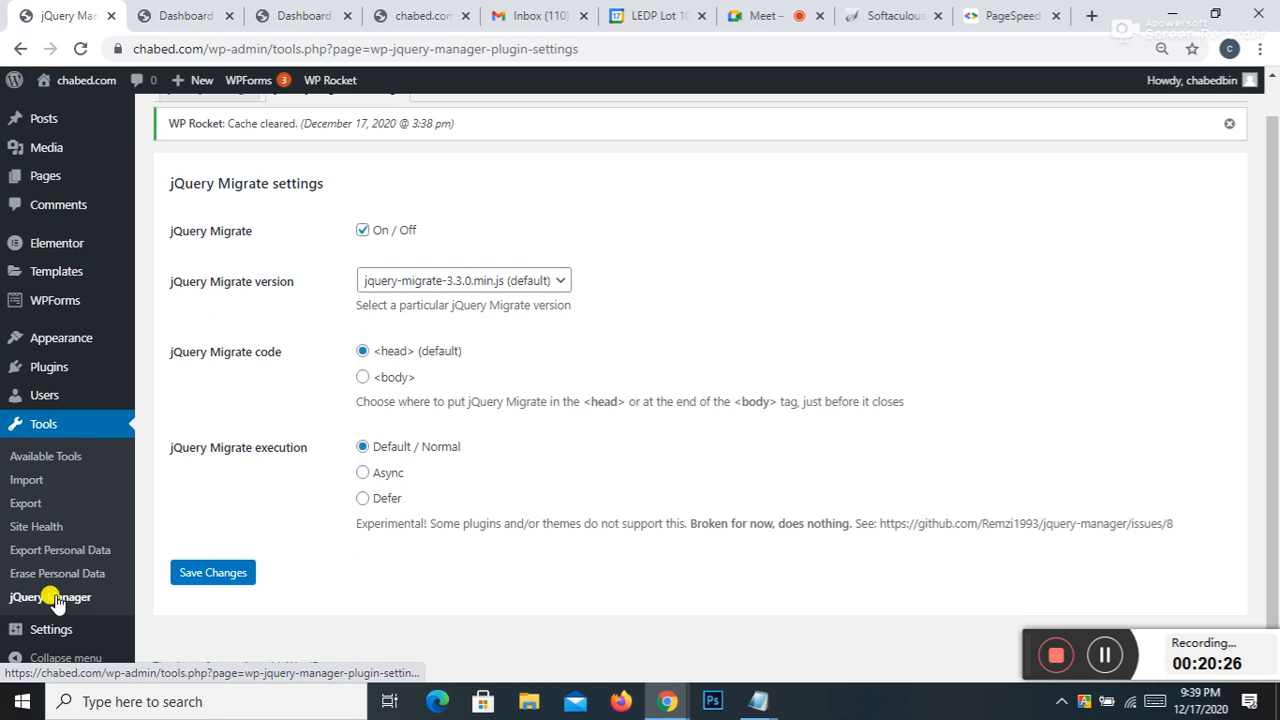
# Step: Open WP Rocket's settings from the installed plugins list and clear the site's cache again
pyautogui.moveTo(100, 363)
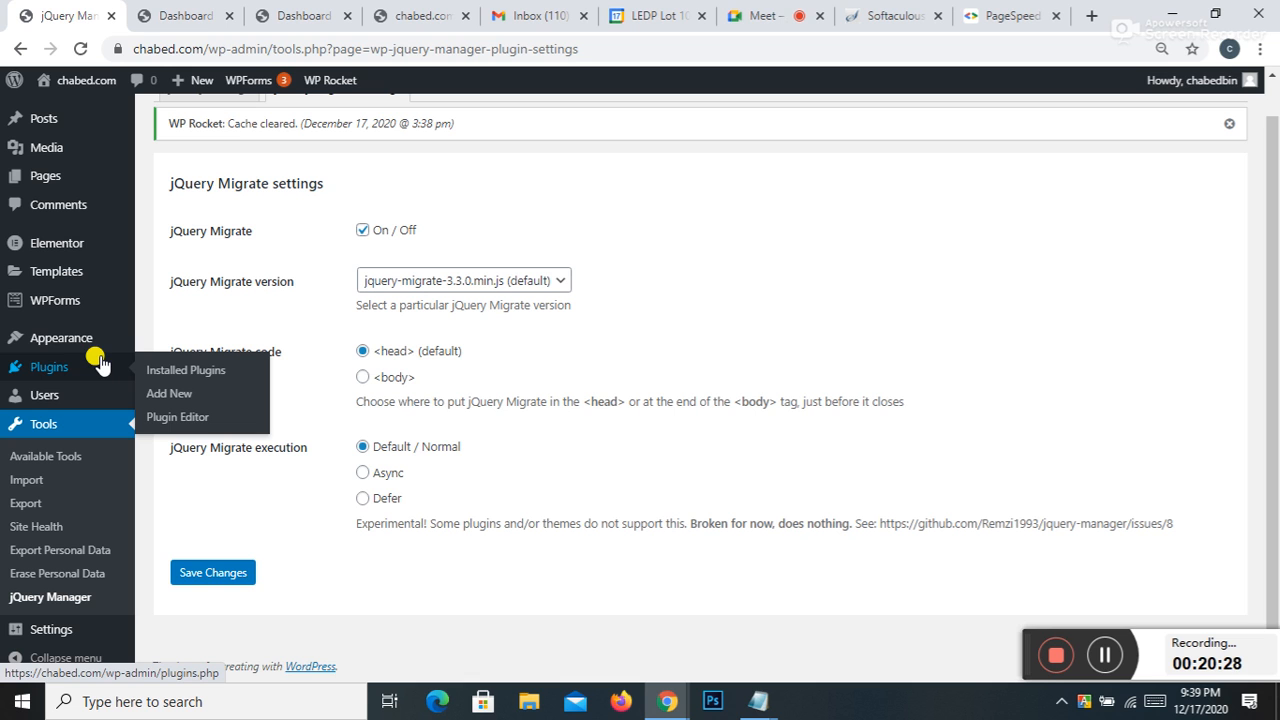
pyautogui.click(183, 369)
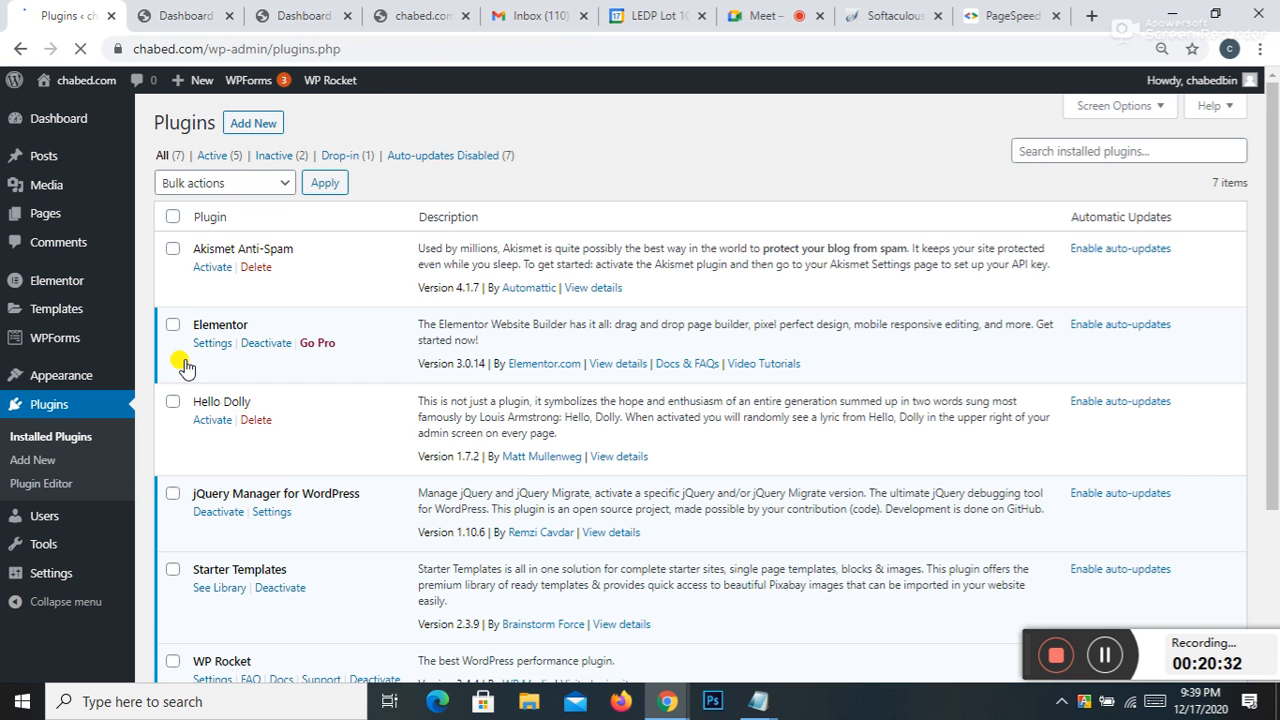
pyautogui.scroll(-3, 178, 358)
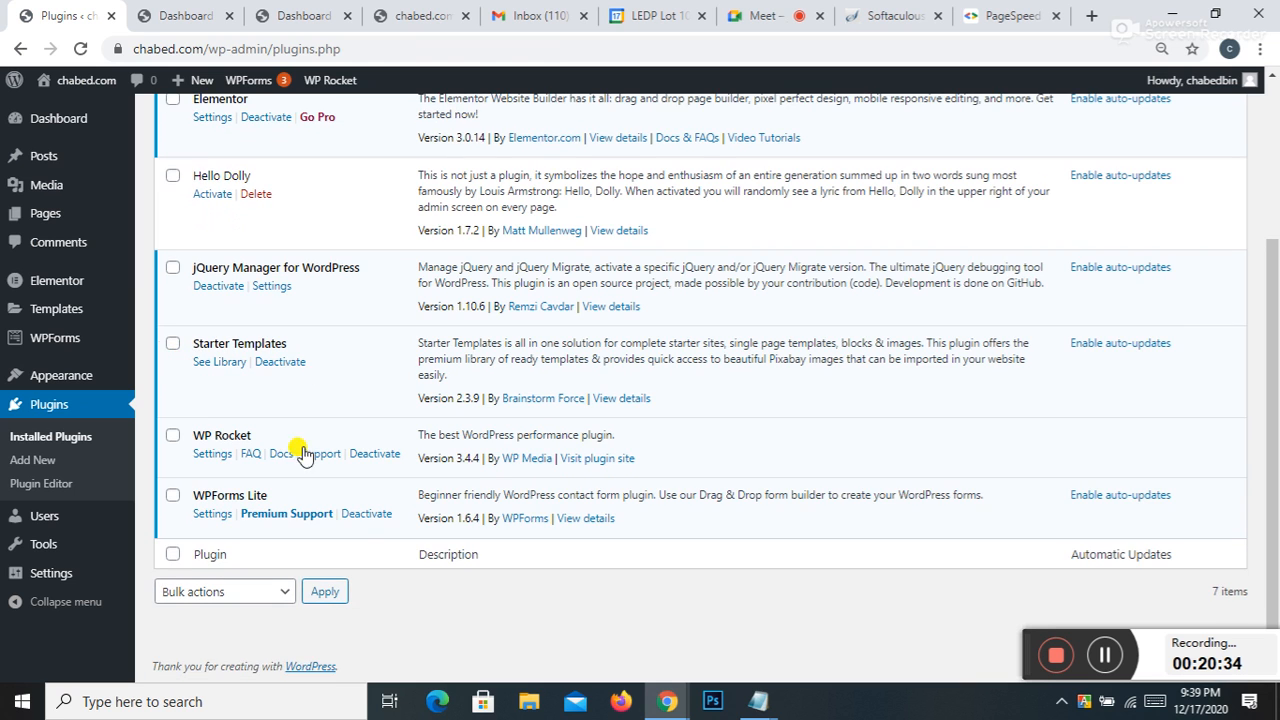
pyautogui.click(205, 455)
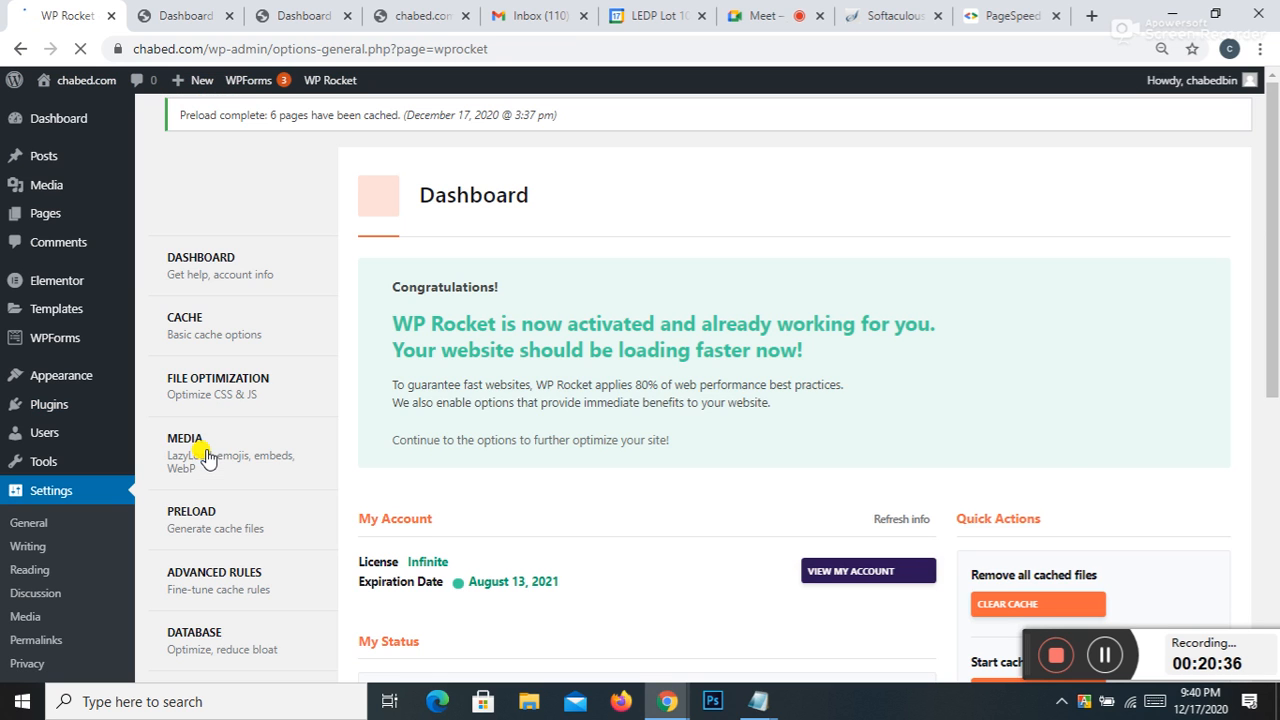
pyautogui.scroll(-4, 457, 440)
pyautogui.moveTo(330, 80)
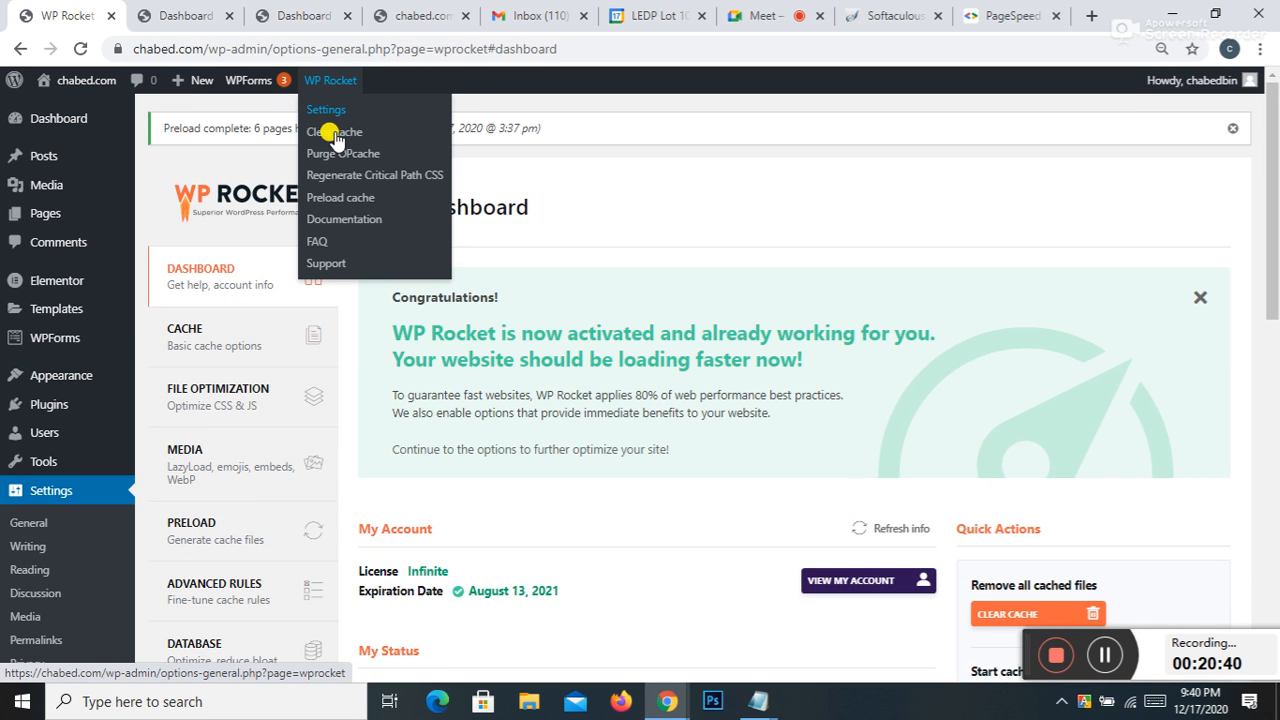
pyautogui.click(335, 133)
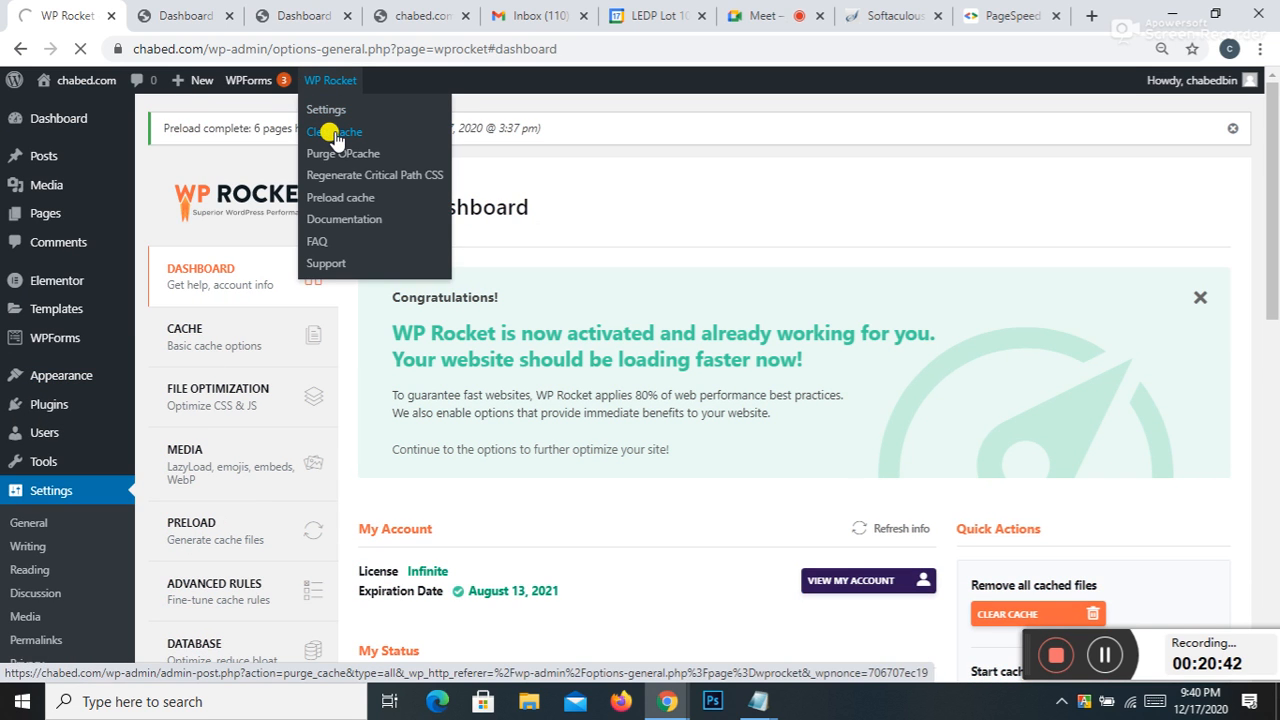
# Step: Switch to the Google Meet call and view the meeting's participants
pyautogui.scroll(-8, 501, 346)
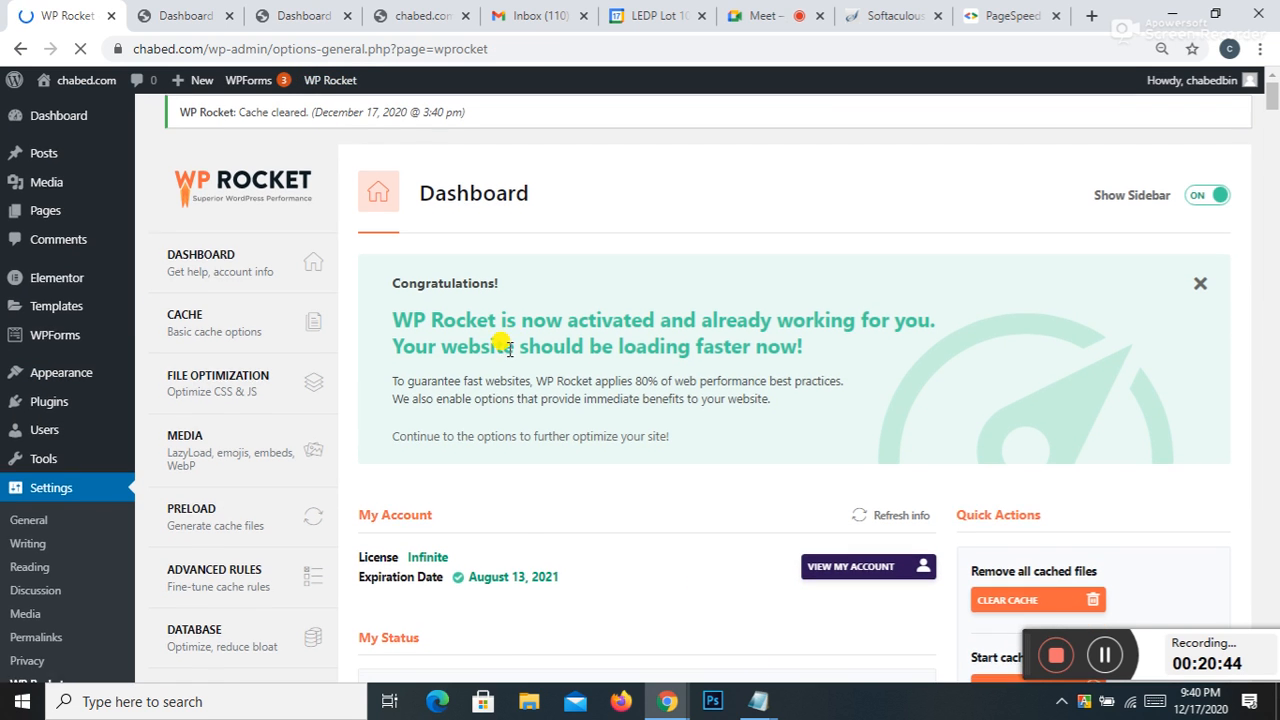
pyautogui.scroll(8, 532, 346)
pyautogui.scroll(1, 525, 330)
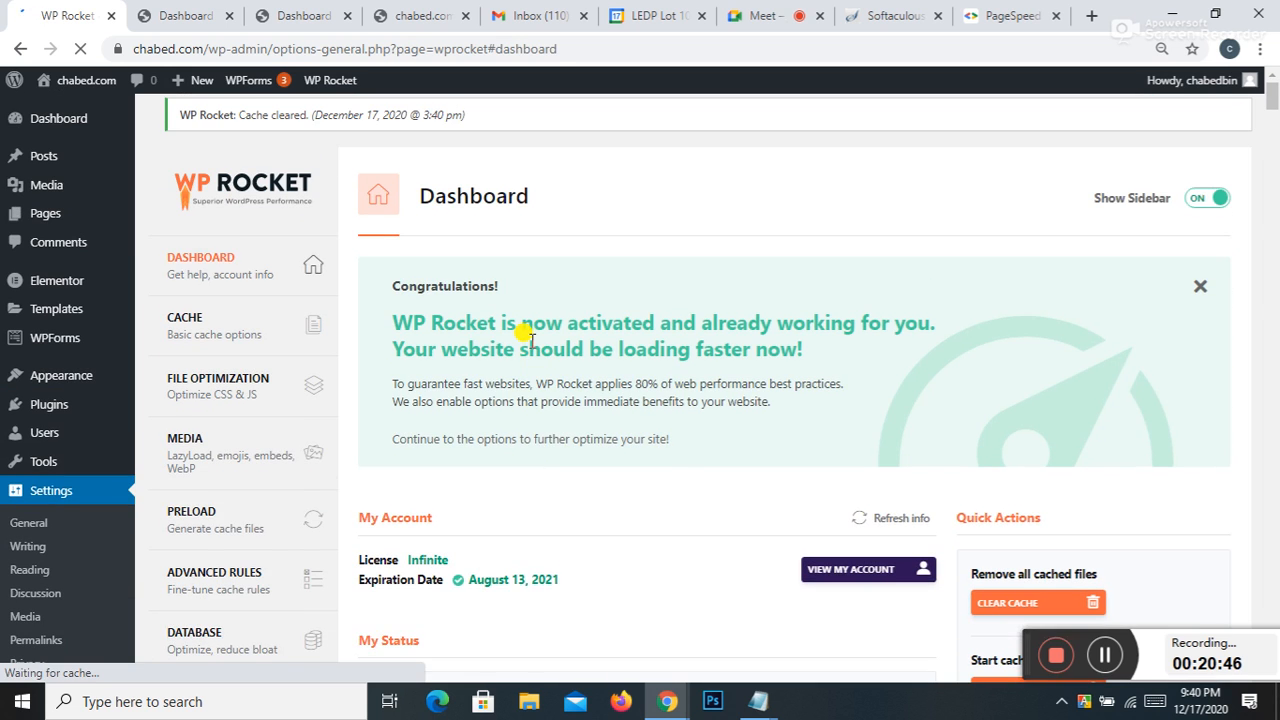
pyautogui.click(760, 18)
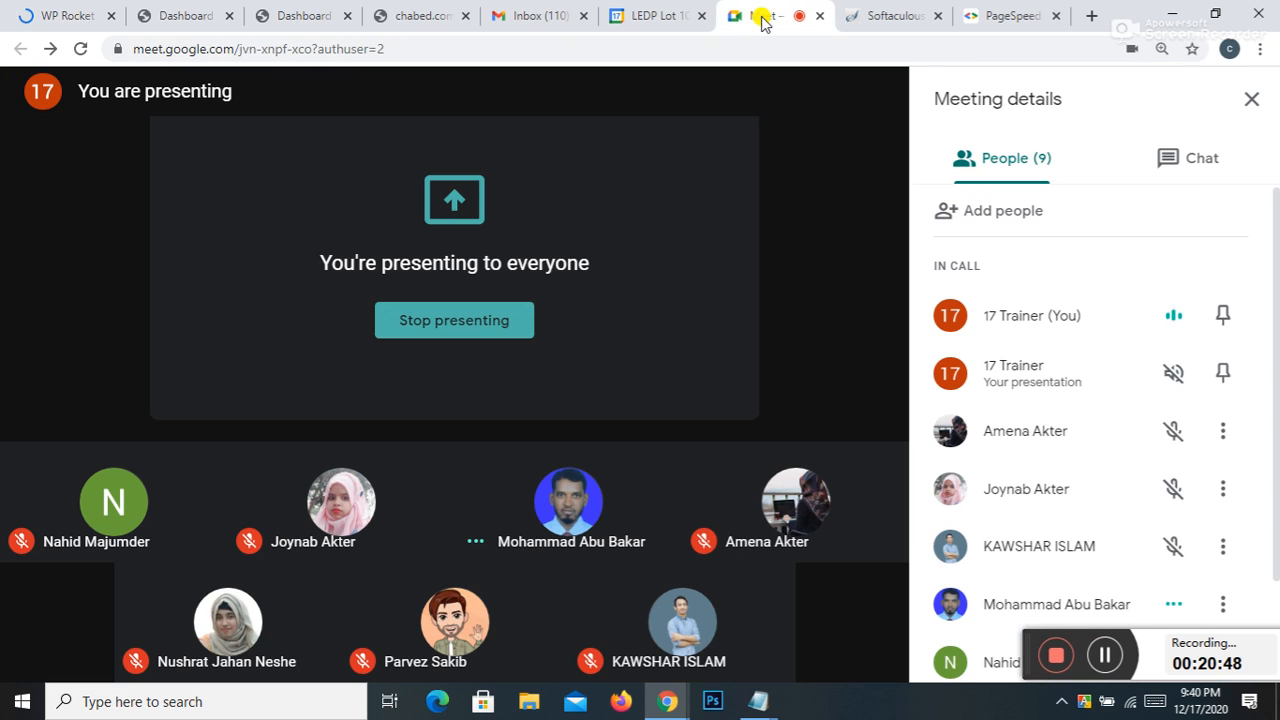
pyautogui.click(295, 22)
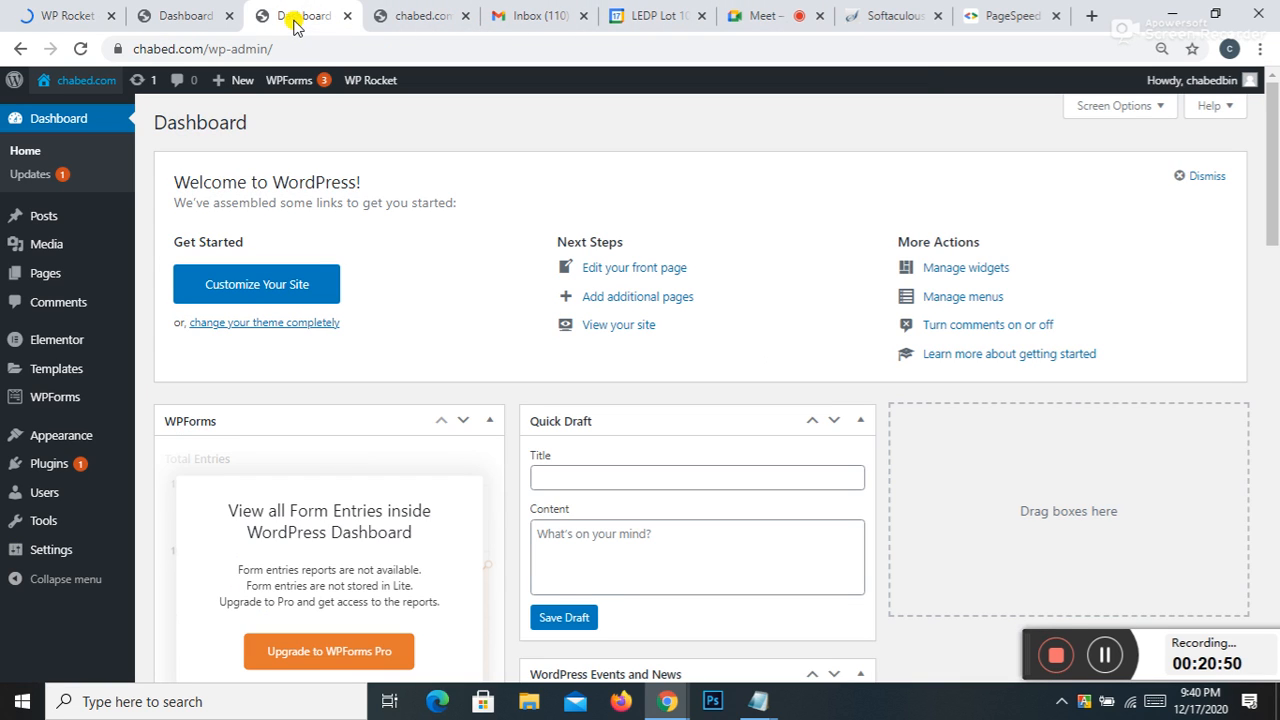
pyautogui.click(992, 17)
pyautogui.click(80, 48)
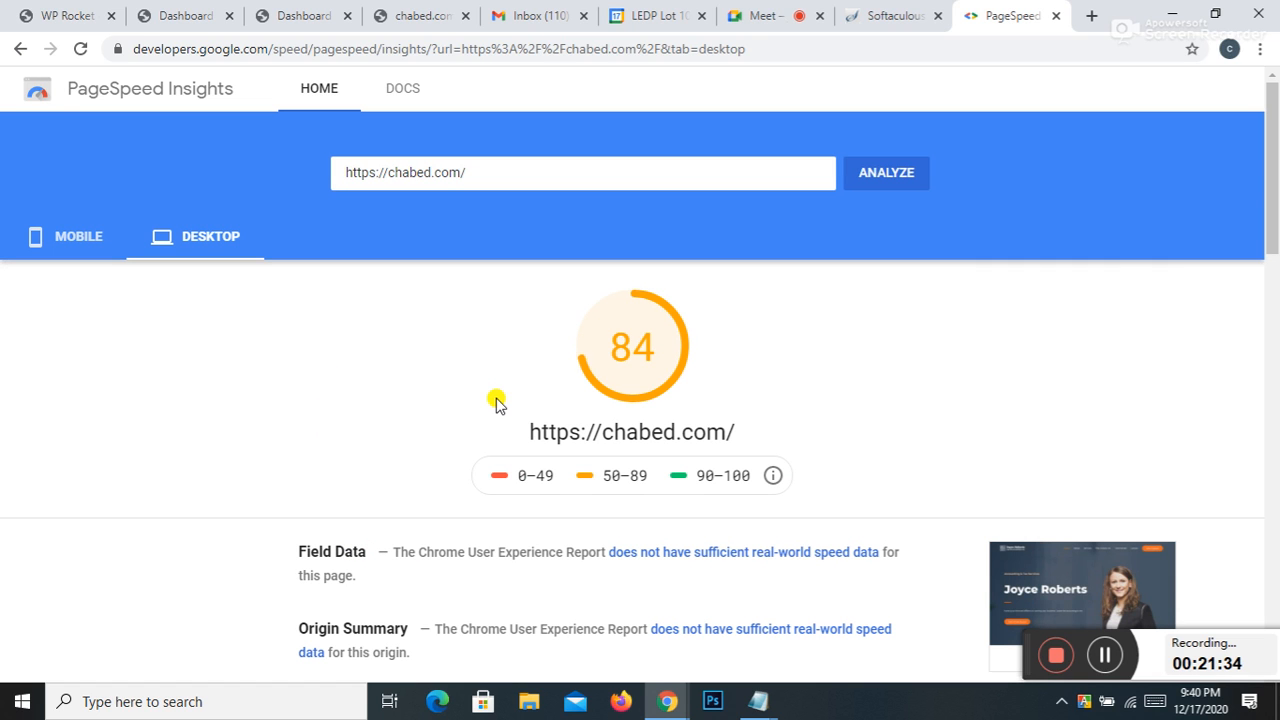
pyautogui.click(72, 248)
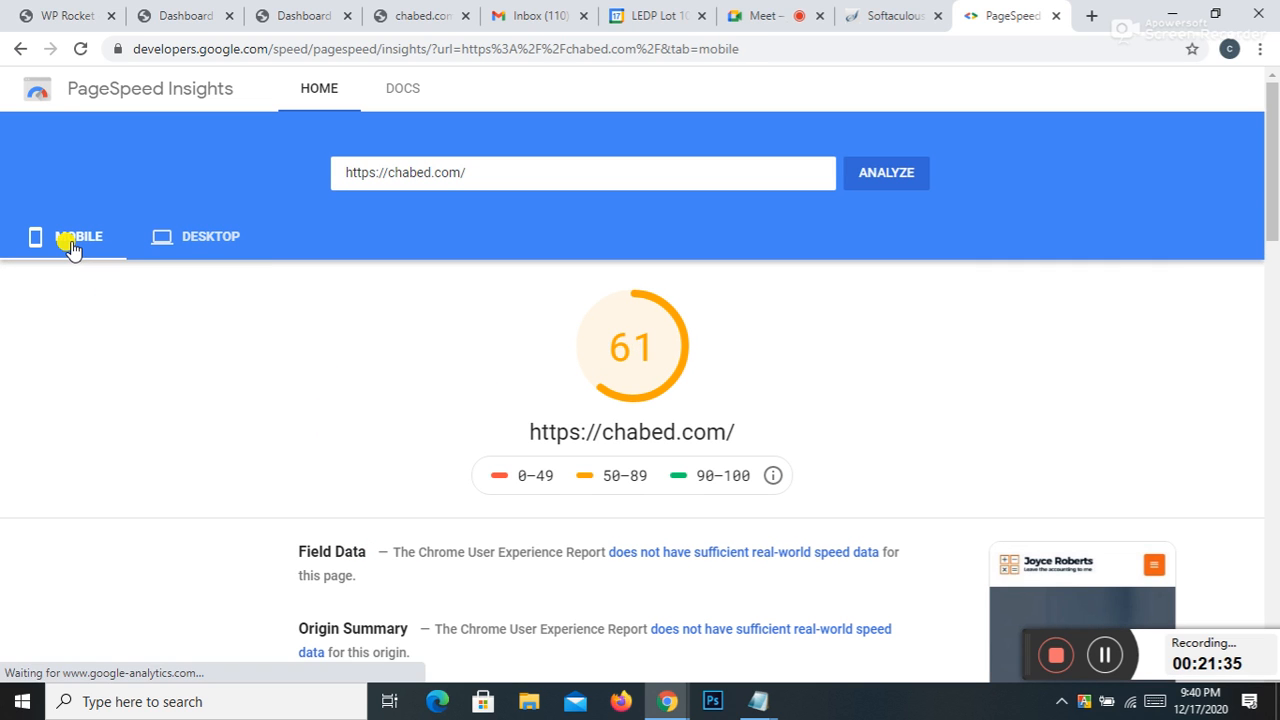
pyautogui.click(172, 243)
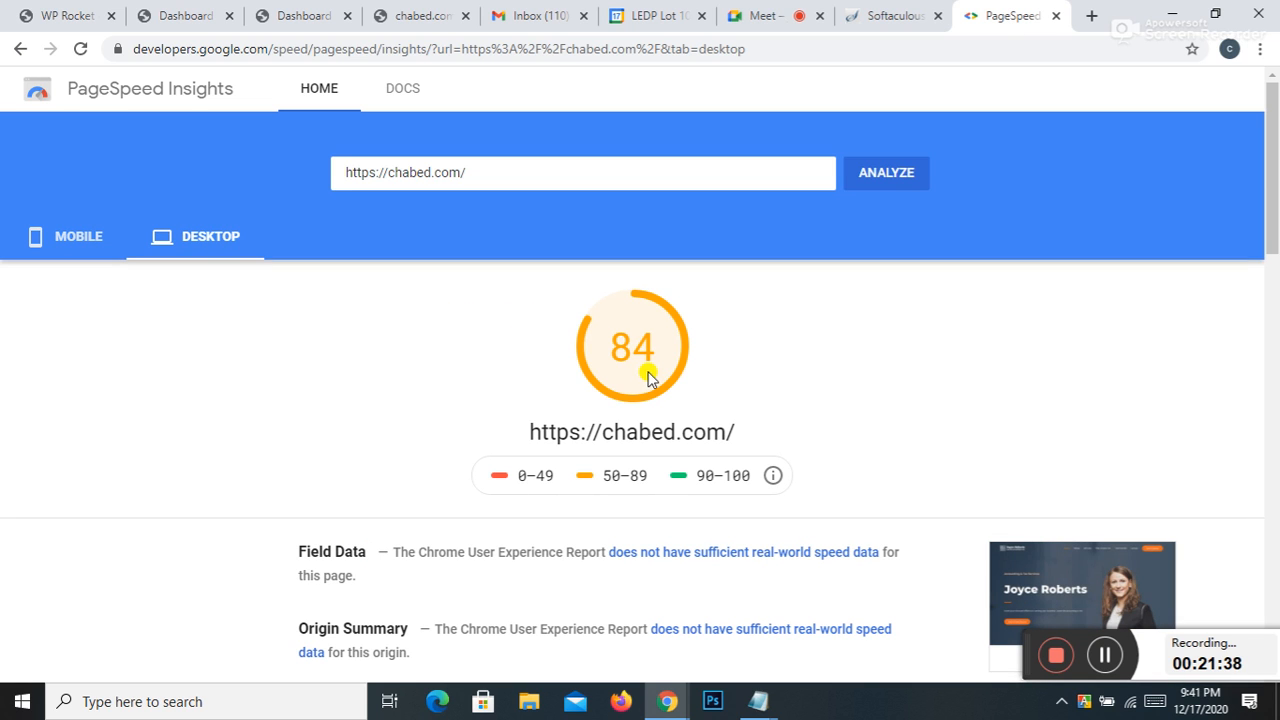
# Step: Open the Screenshot_1.png image on the desktop to view it, and return to the PageSpeed Insights report in the browser
pyautogui.click(1161, 16)
pyautogui.click(907, 197)
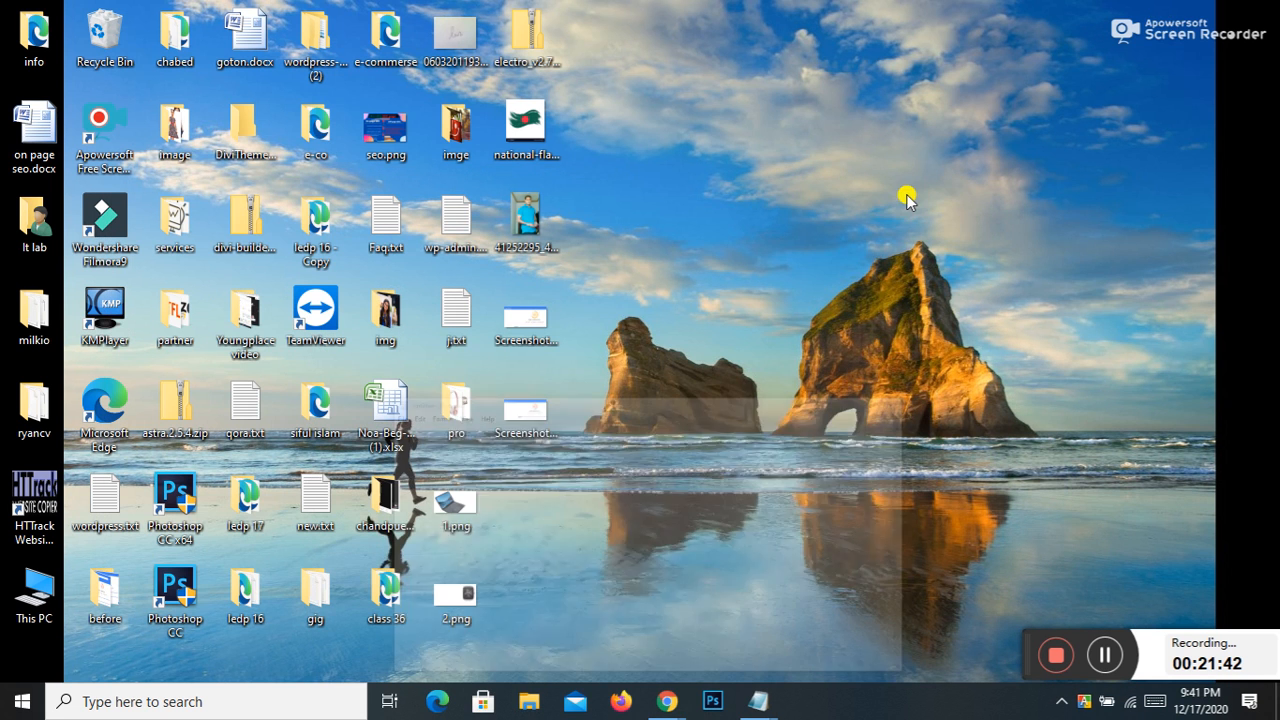
pyautogui.doubleClick(540, 338)
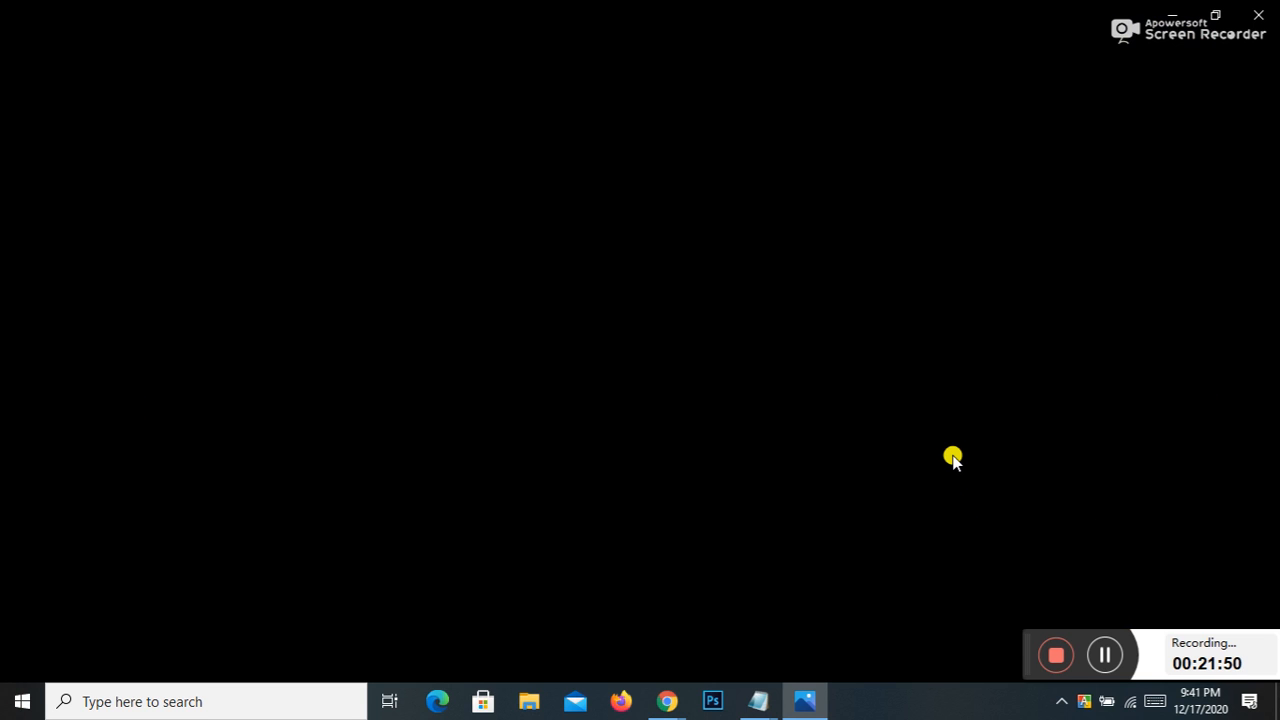
pyautogui.click(1261, 19)
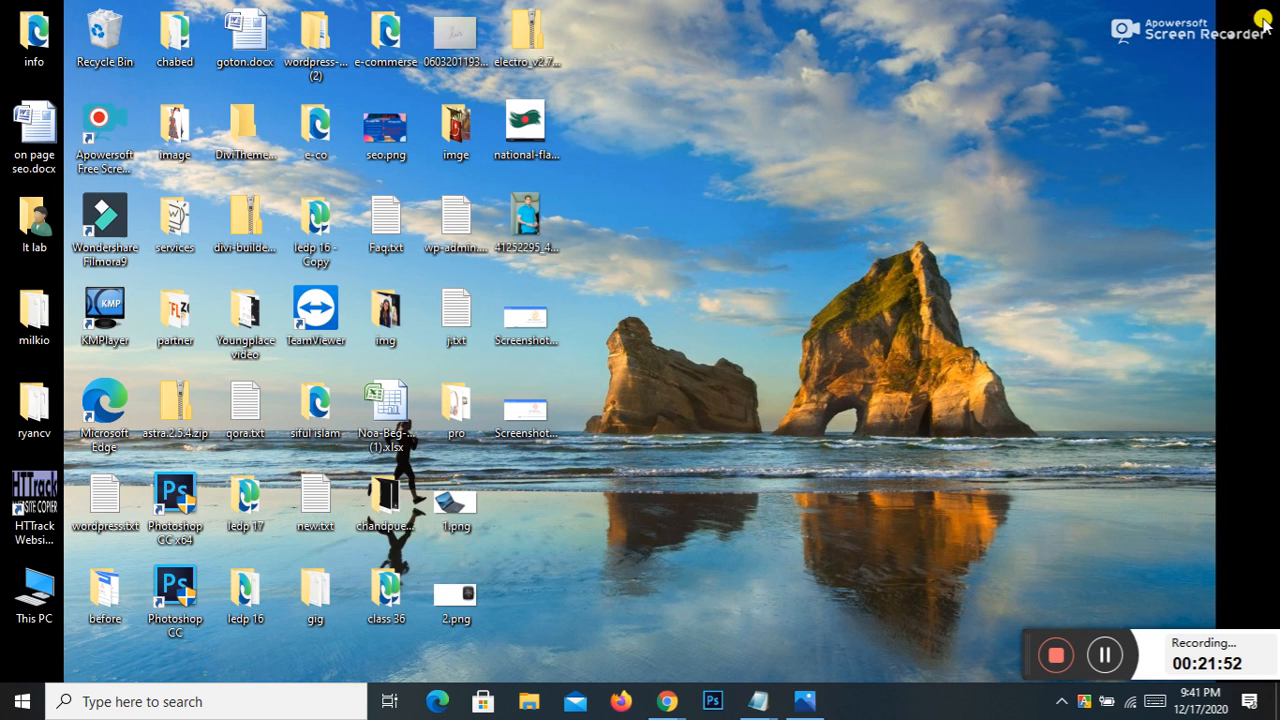
pyautogui.click(521, 313)
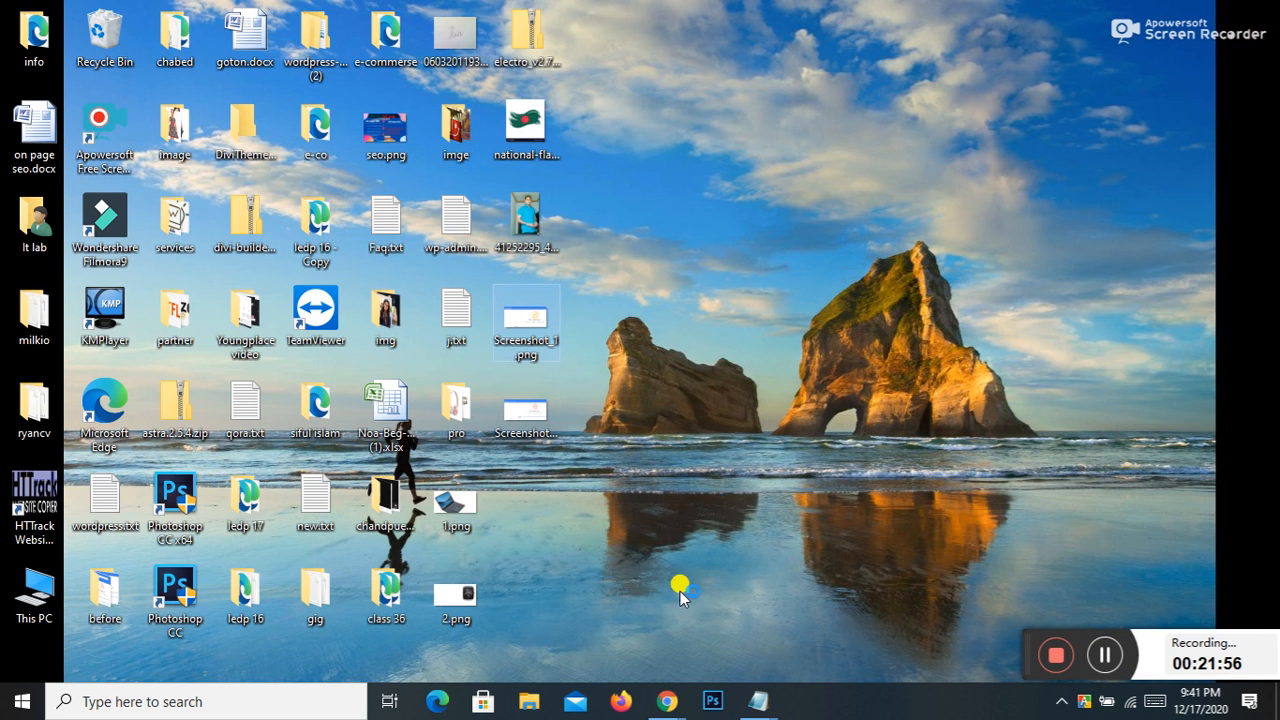
pyautogui.click(667, 701)
pyautogui.click(633, 636)
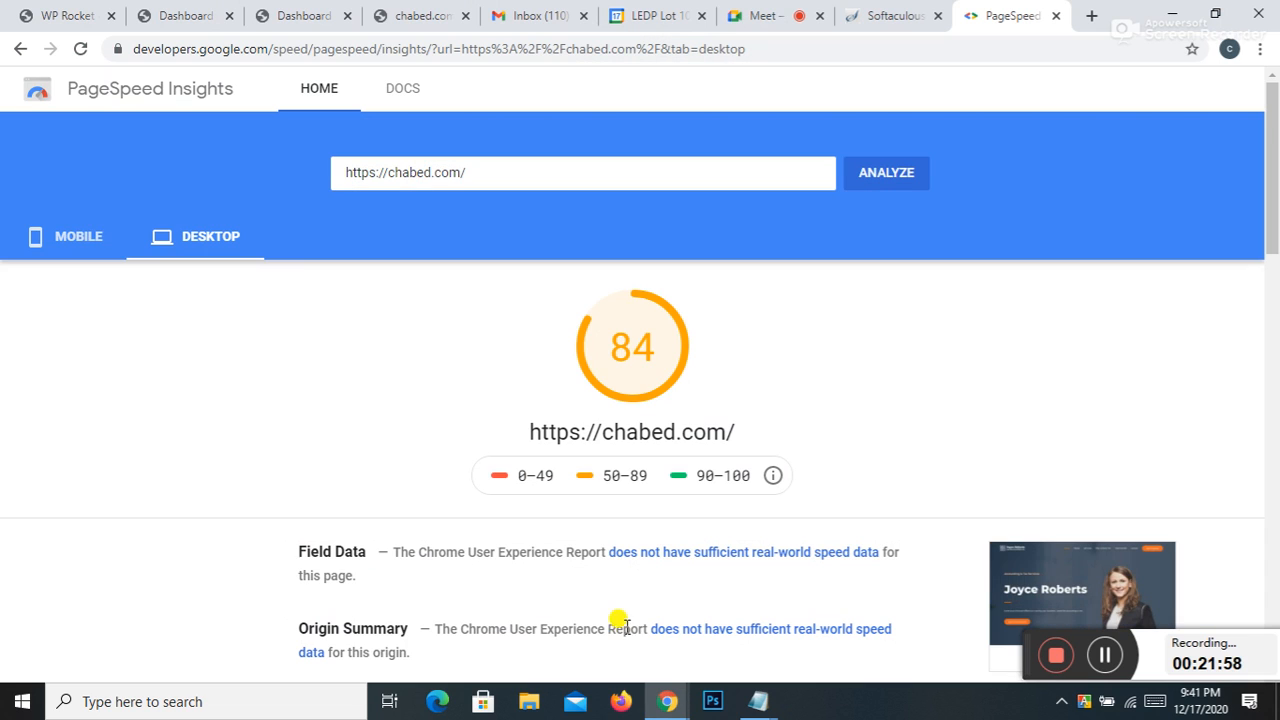
# Step: Compare the mobile and desktop PageSpeed results for chabed.com, ending on the desktop results
pyautogui.click(77, 234)
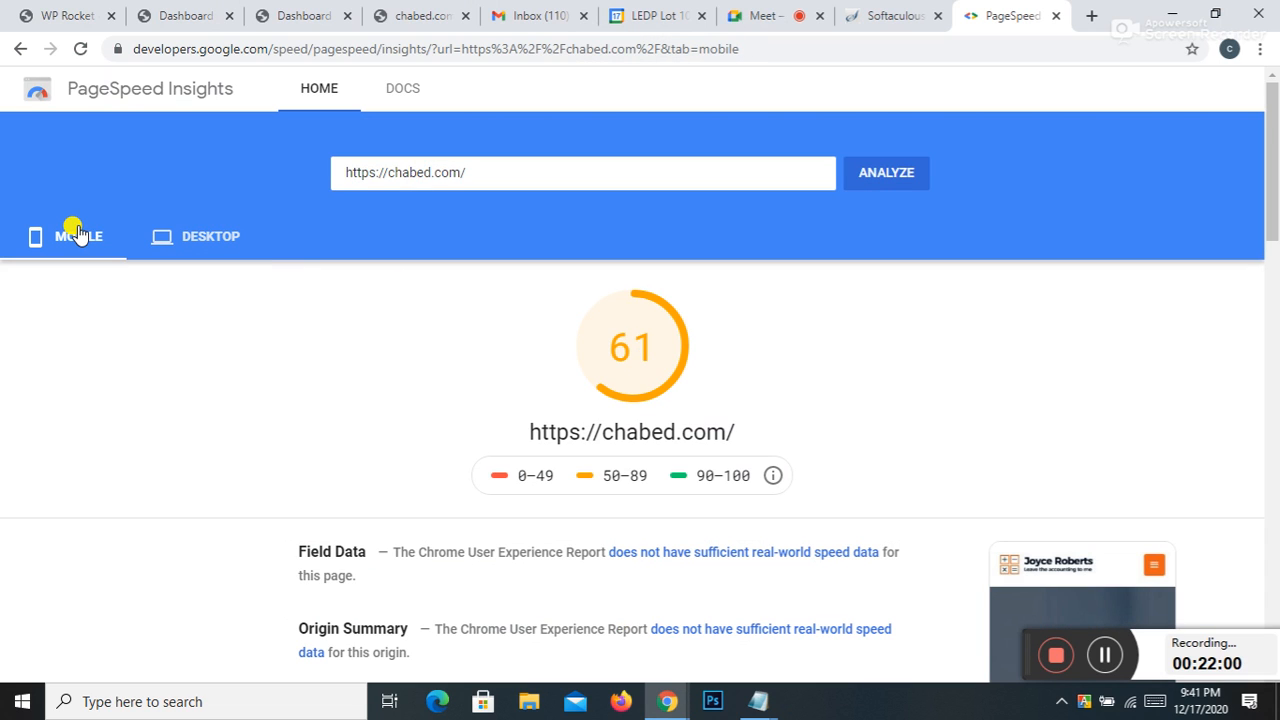
pyautogui.click(178, 237)
pyautogui.click(84, 241)
pyautogui.click(190, 242)
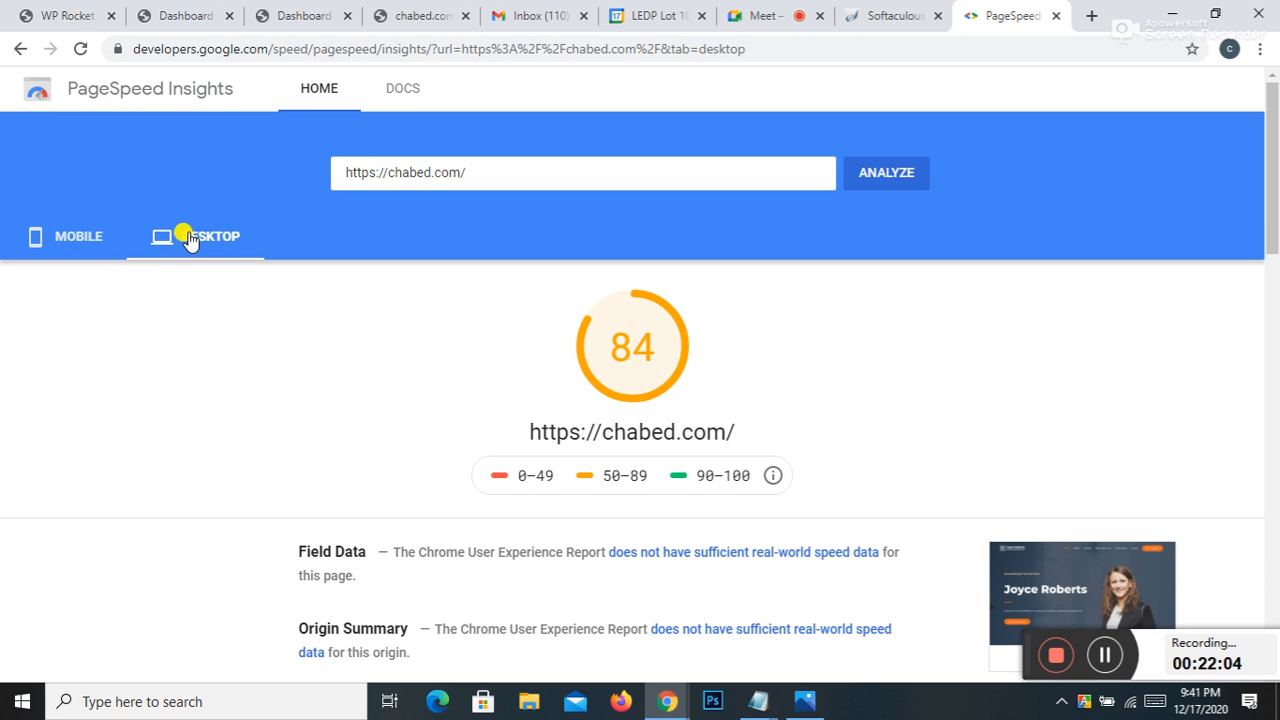
# Step: Expand the "Reduce initial server response time" opportunity in the desktop report and review its advice and the lab data
pyautogui.scroll(-5, 600, 366)
pyautogui.scroll(-3, 600, 366)
pyautogui.scroll(2, 620, 349)
pyautogui.scroll(-3, 620, 349)
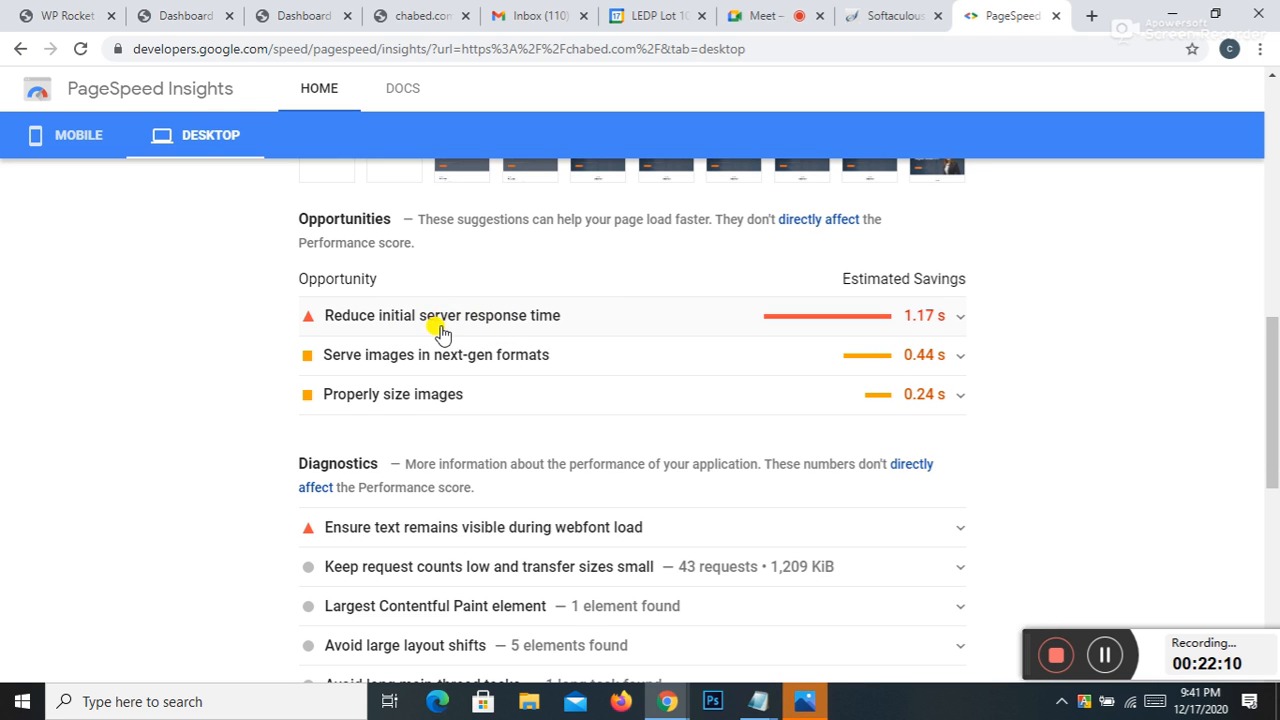
pyautogui.click(440, 318)
pyautogui.scroll(-3, 574, 326)
pyautogui.scroll(1, 600, 328)
pyautogui.scroll(2, 550, 345)
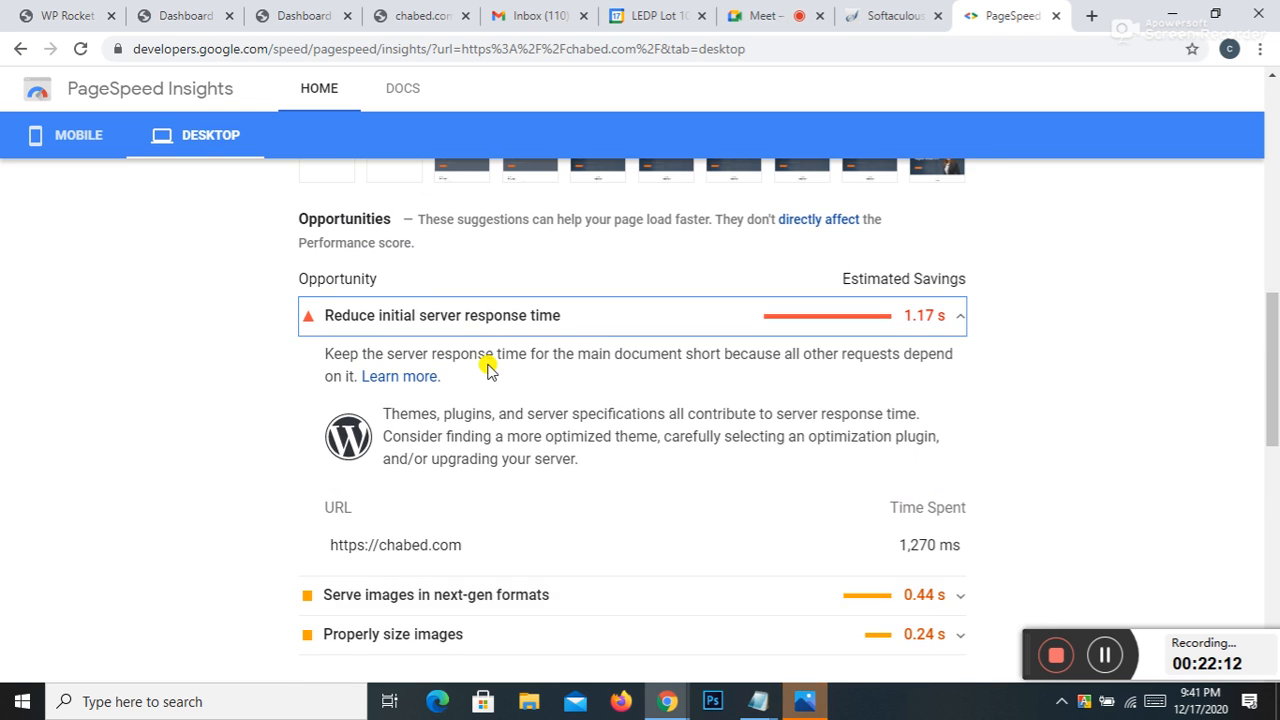
pyautogui.scroll(3, 740, 348)
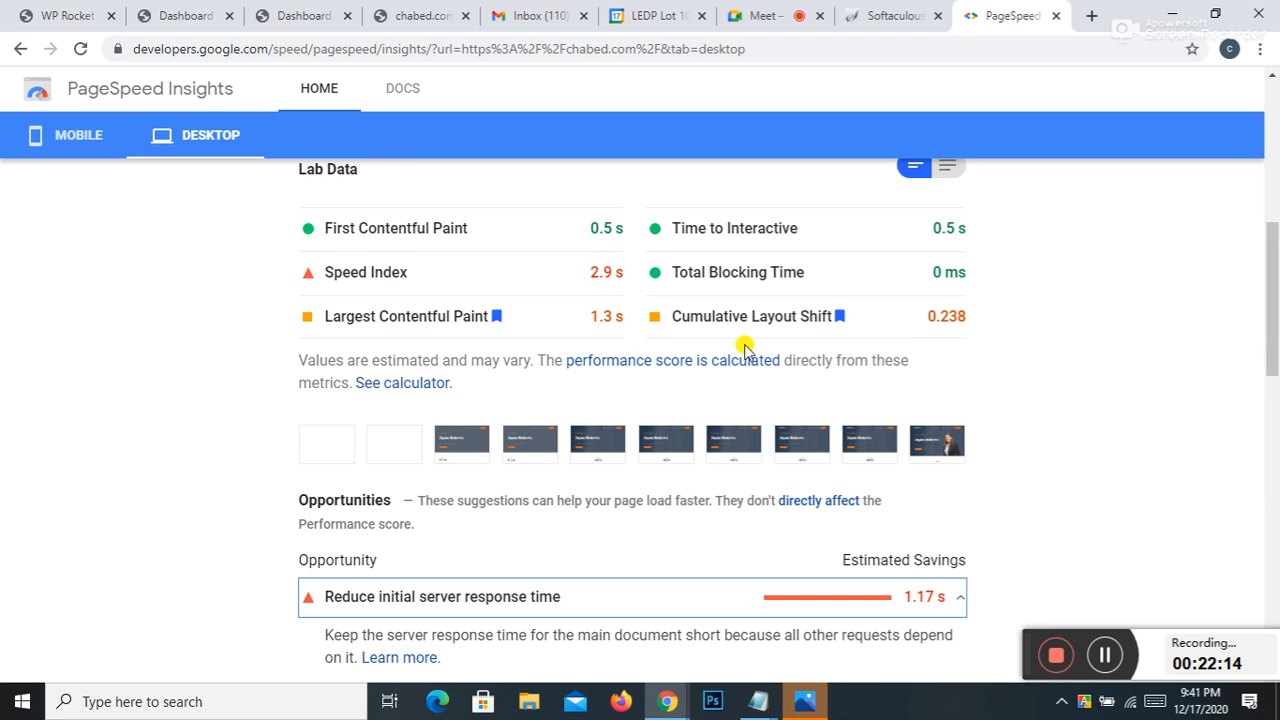
# Step: Review the desktop report's diagnostics and expand "Serve images in next-gen formats" to examine the listed images
pyautogui.scroll(-5, 744, 347)
pyautogui.scroll(-4, 752, 354)
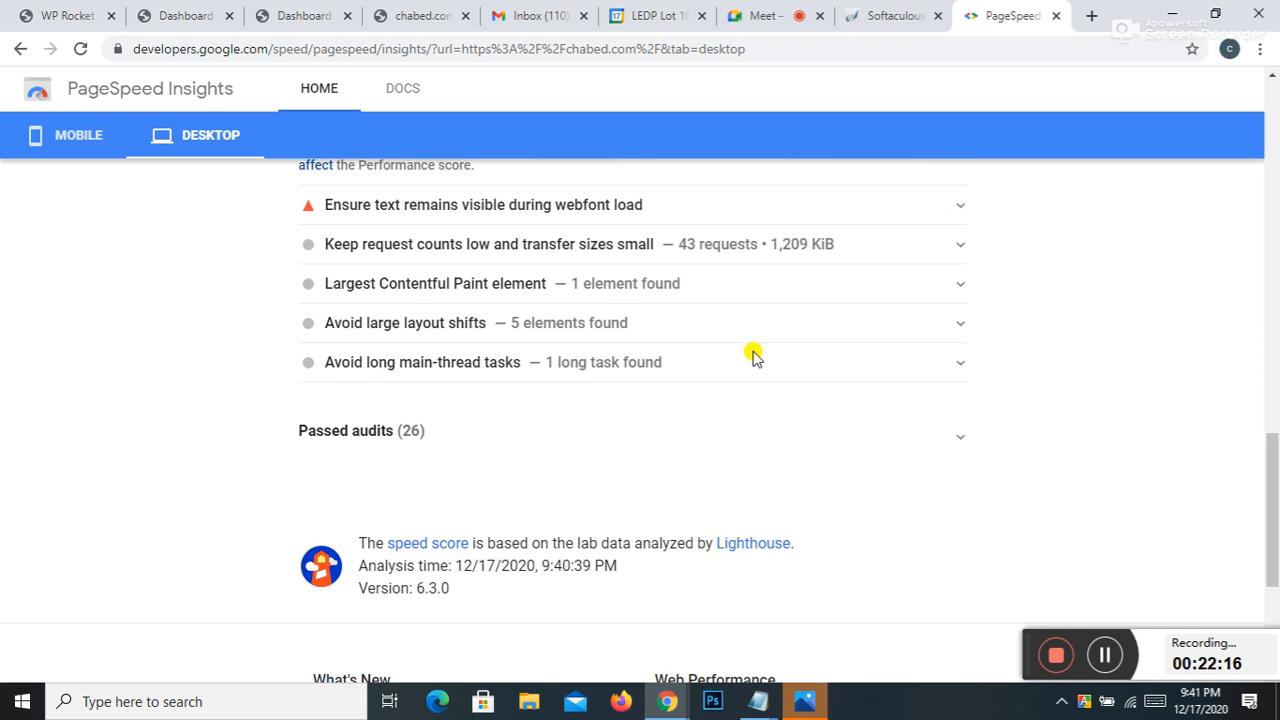
pyautogui.scroll(5, 755, 362)
pyautogui.scroll(-1, 658, 312)
pyautogui.scroll(-4, 658, 312)
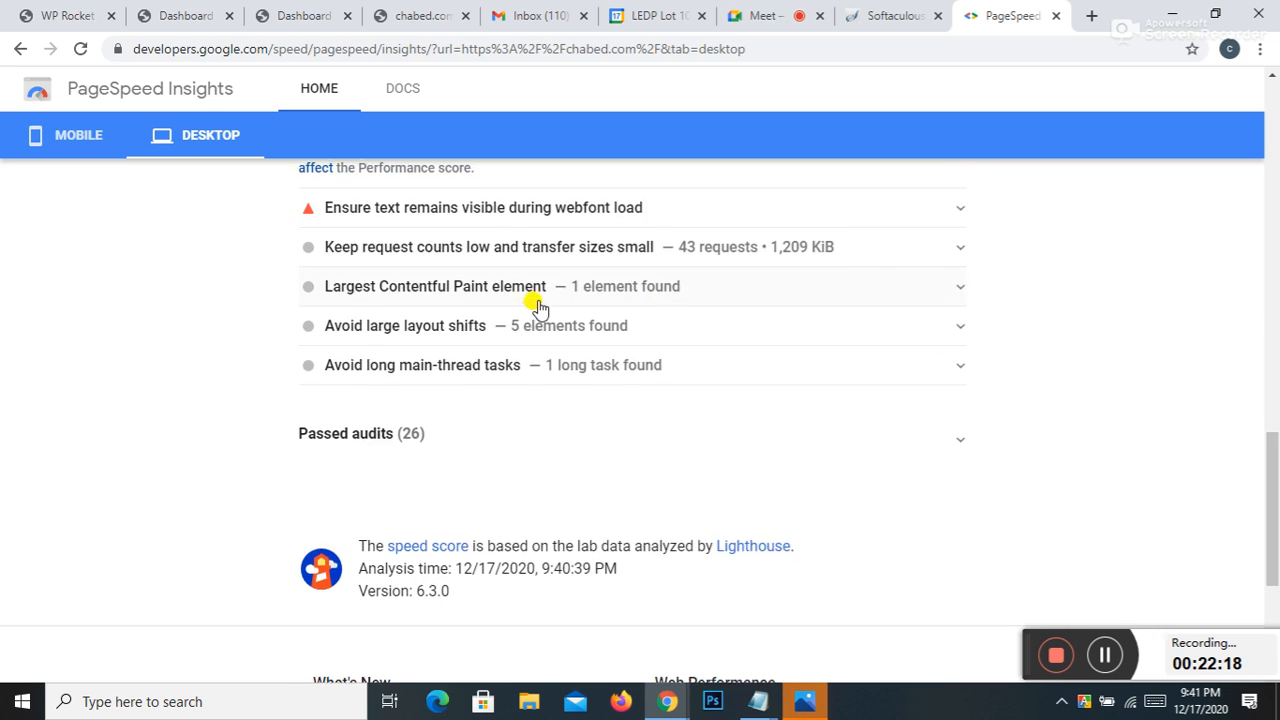
pyautogui.scroll(4, 529, 297)
pyautogui.click(440, 410)
pyautogui.scroll(-3, 440, 410)
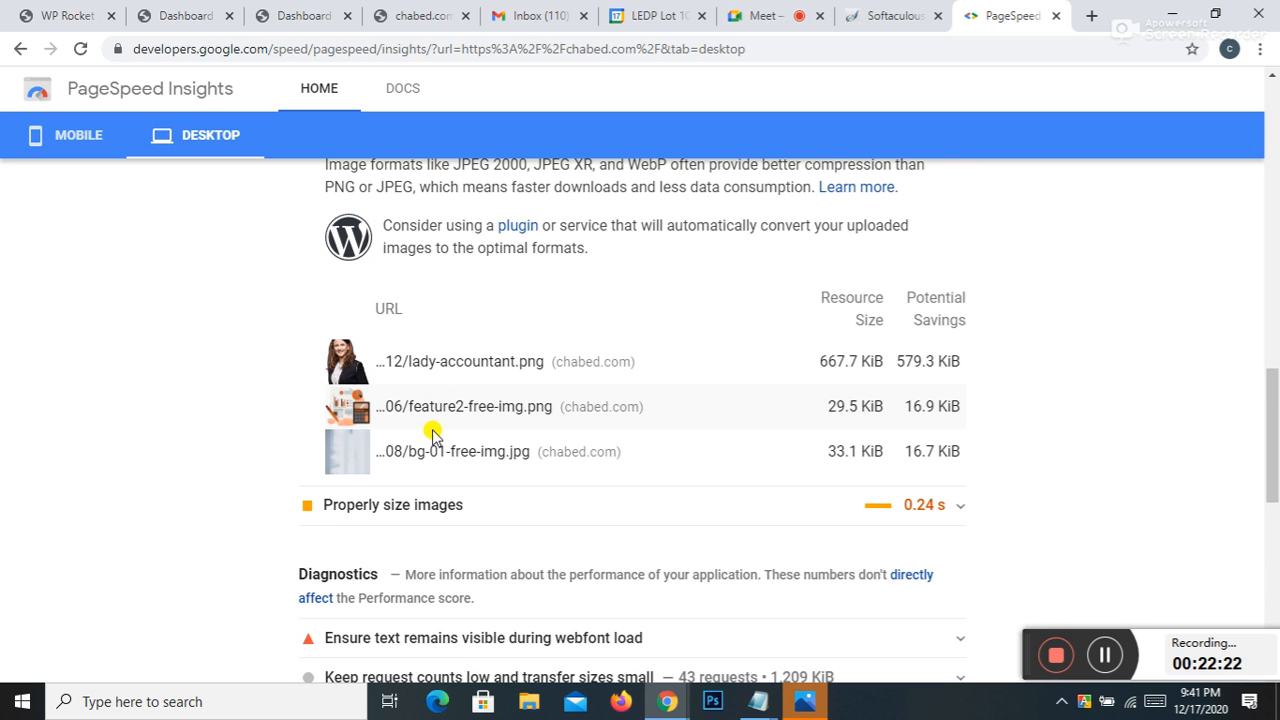
pyautogui.scroll(2, 412, 422)
pyautogui.scroll(-2, 427, 405)
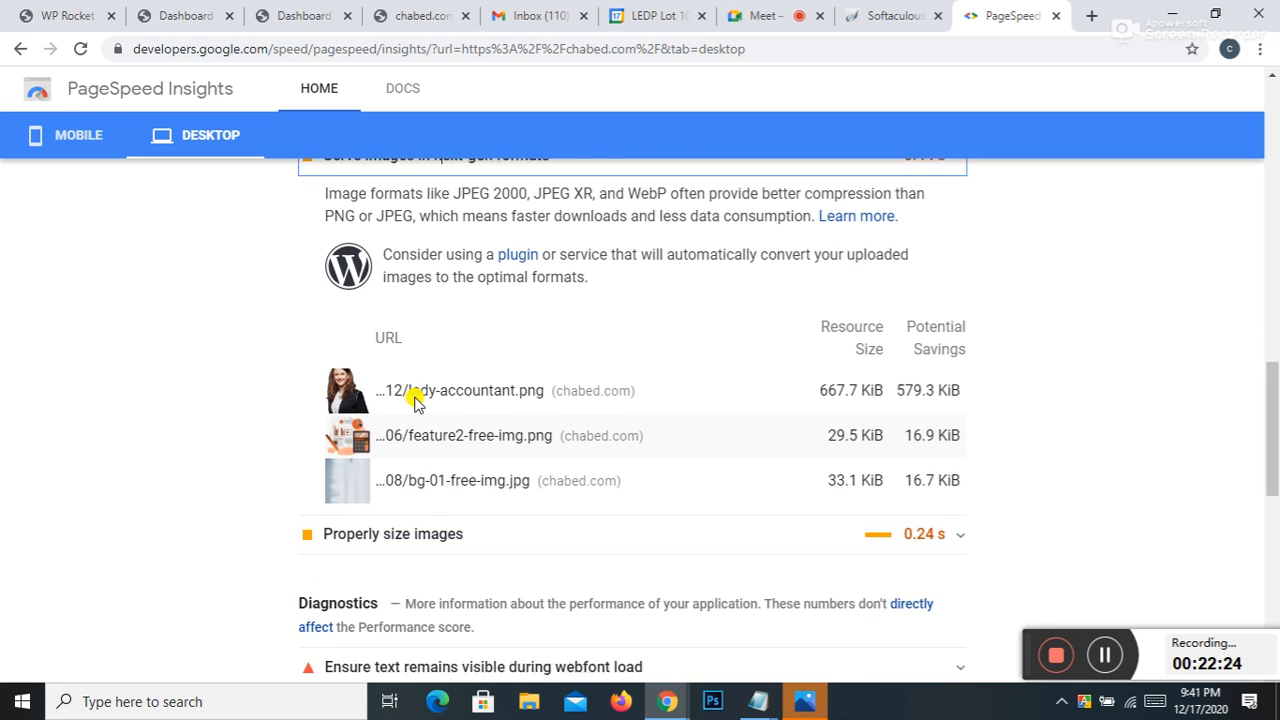
pyautogui.scroll(-4, 415, 403)
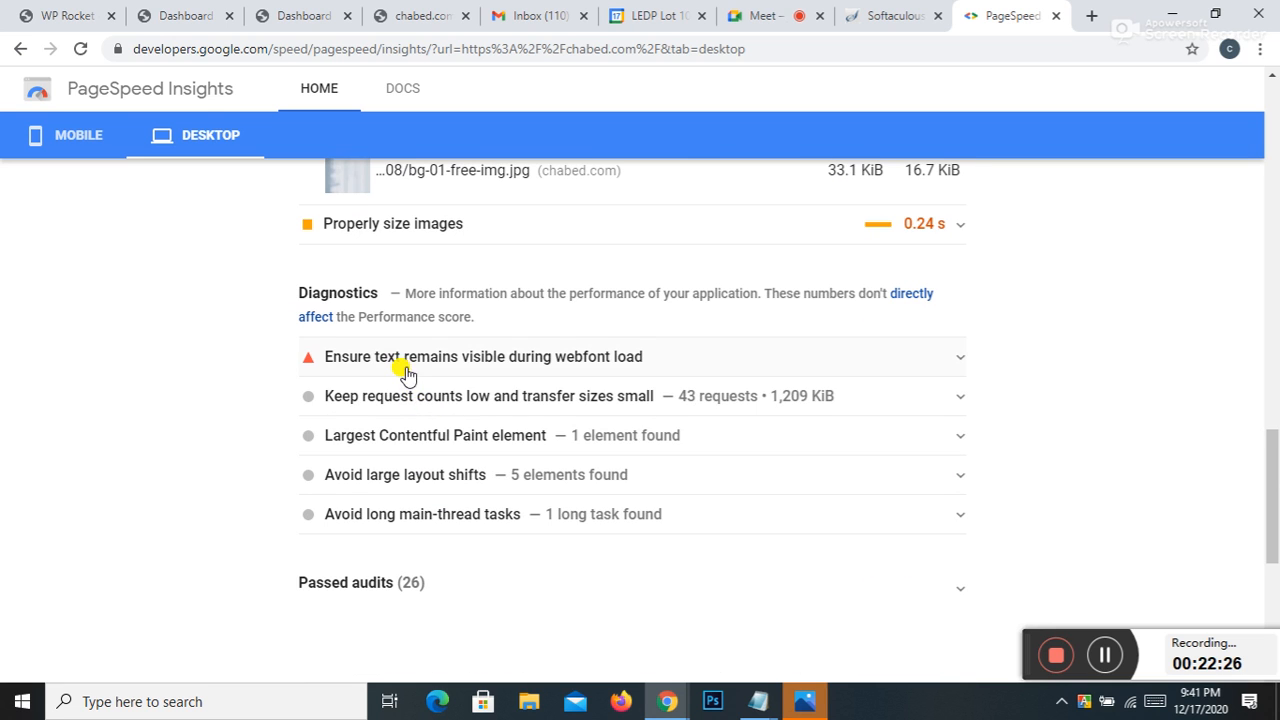
# Step: Expand the "Properly size images" opportunity, examine its listed images, and return to the overall desktop score
pyautogui.scroll(4, 408, 369)
pyautogui.click(314, 506)
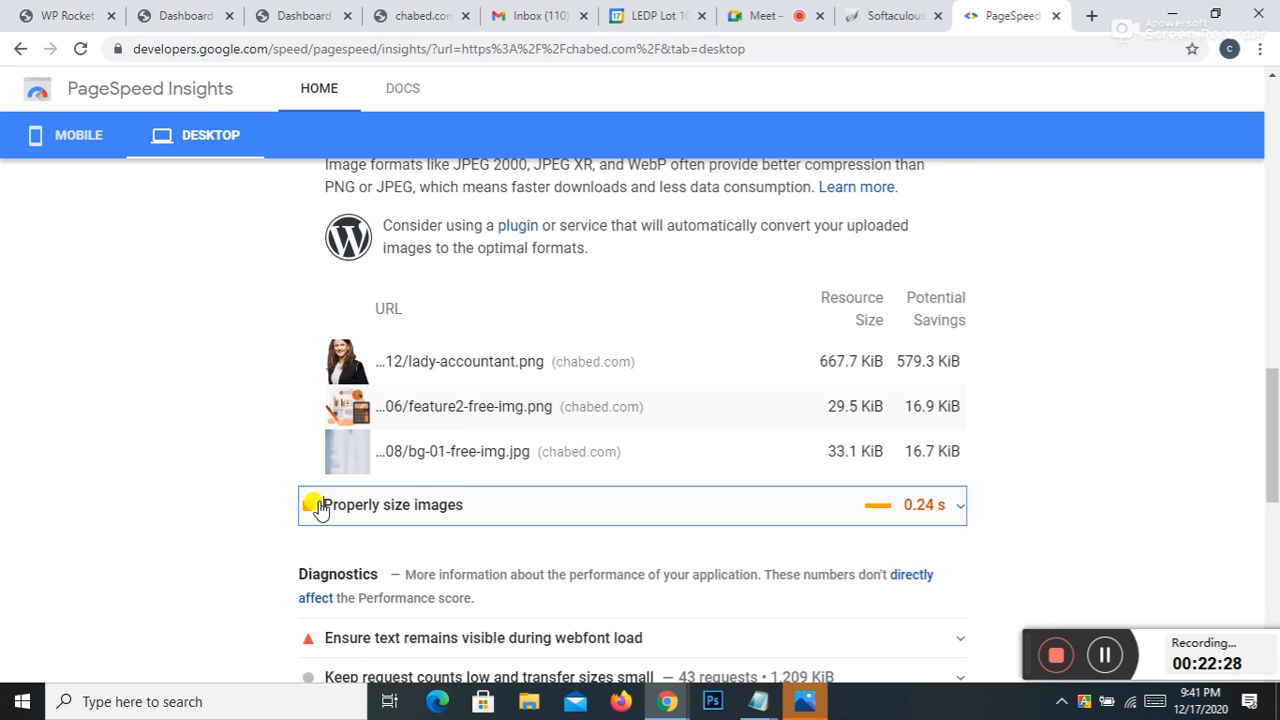
pyautogui.scroll(-2, 330, 540)
pyautogui.scroll(-2, 540, 400)
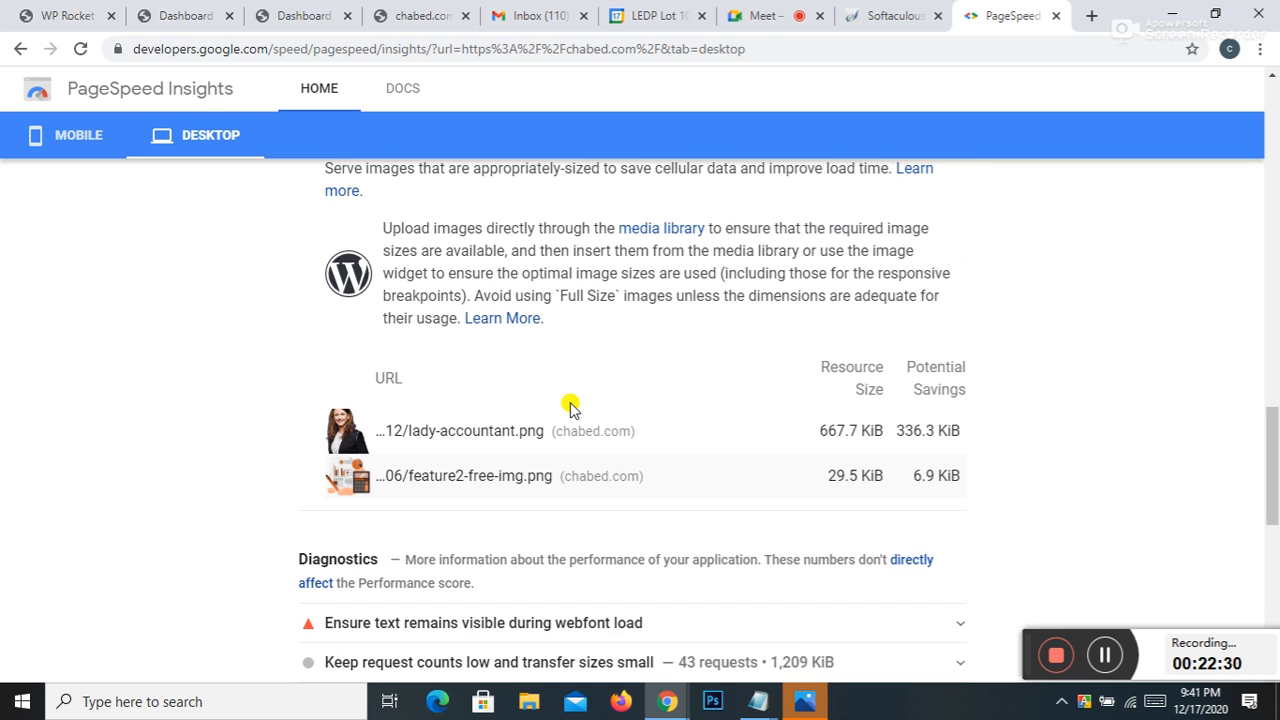
pyautogui.scroll(20, 552, 405)
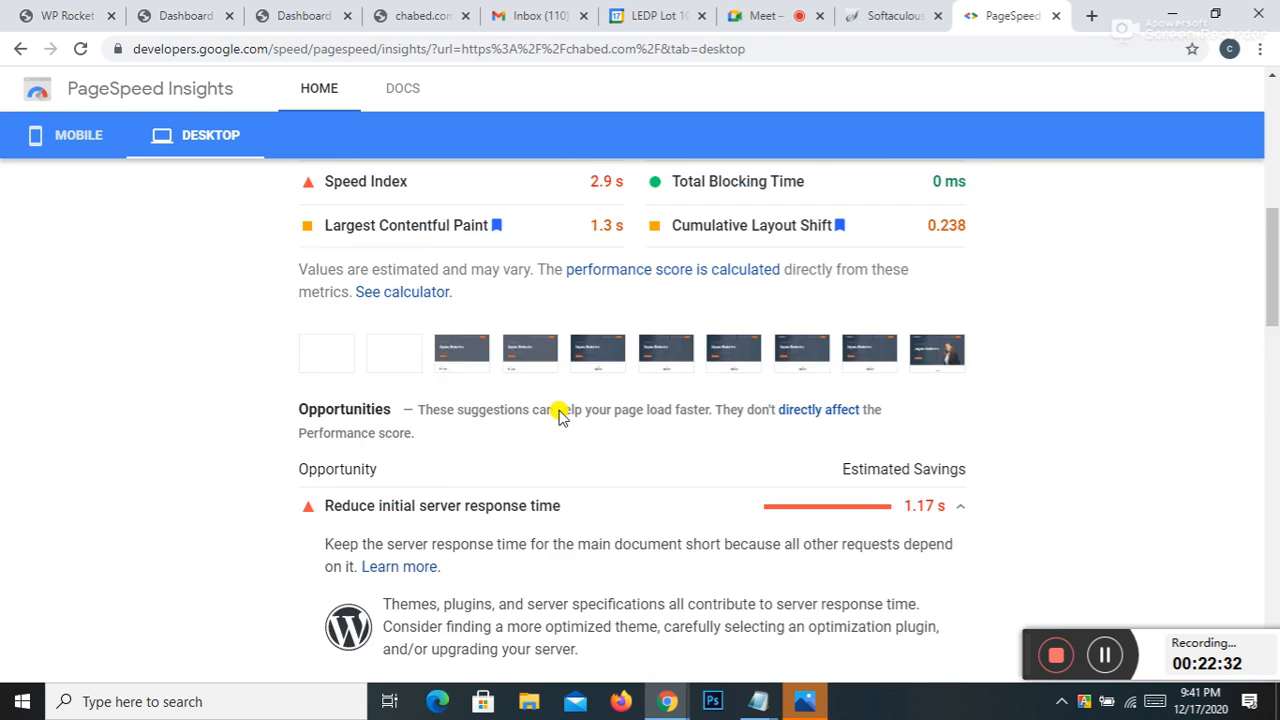
pyautogui.scroll(-3, 545, 397)
pyautogui.scroll(3, 543, 394)
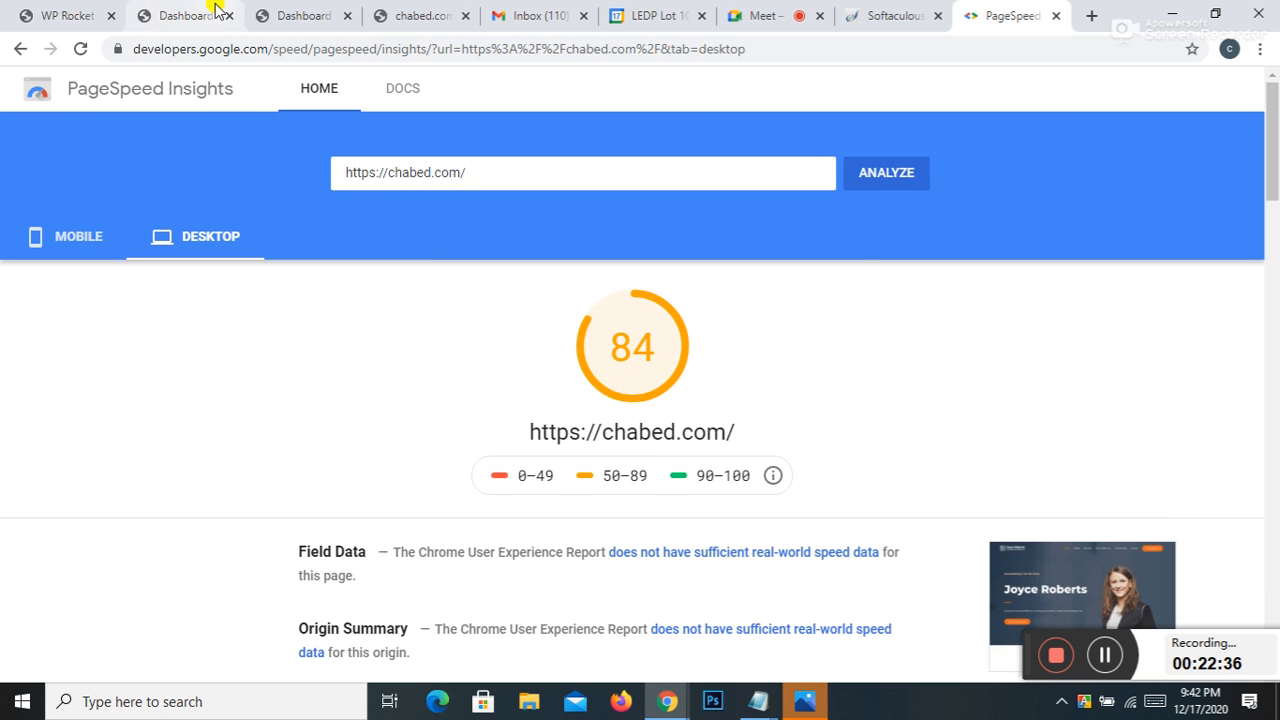
# Step: Go to WP Rocket's CDN settings, enable the Content Delivery Network, and check the suggestions for the CDN CNAME
pyautogui.click(90, 26)
pyautogui.scroll(-3, 420, 395)
pyautogui.click(165, 330)
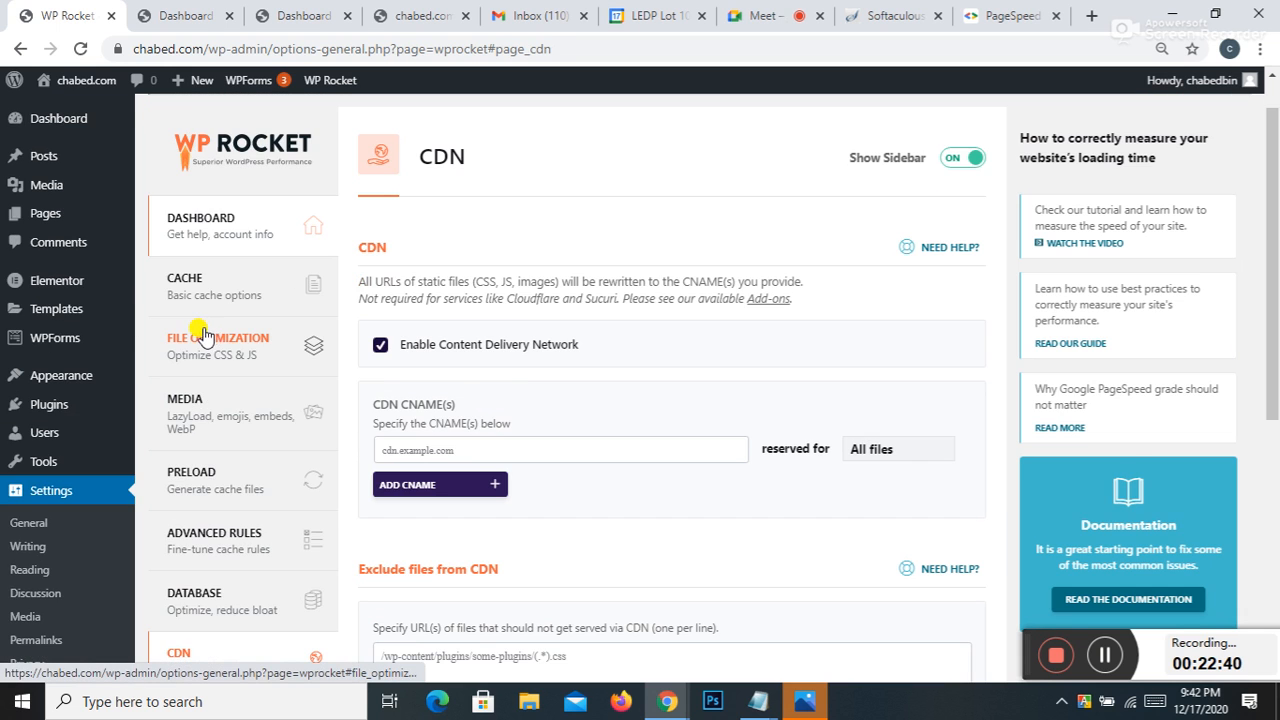
pyautogui.scroll(-4, 549, 374)
pyautogui.scroll(3, 549, 374)
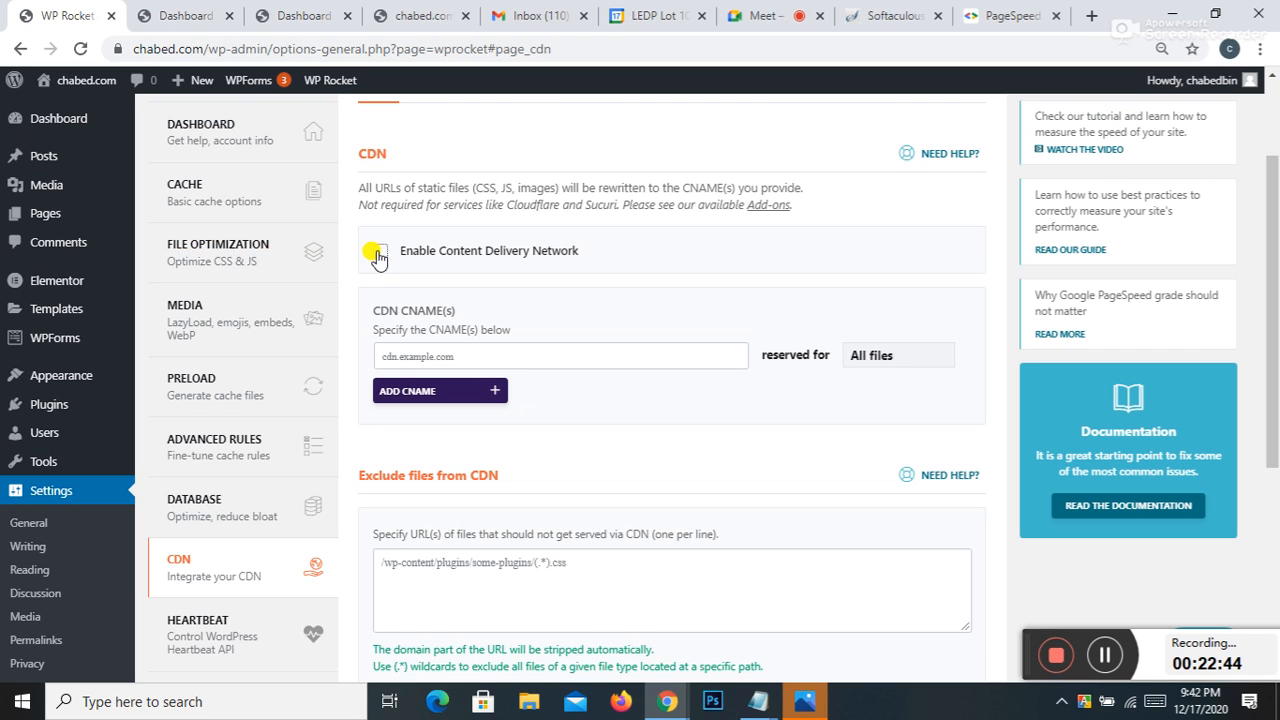
pyautogui.click(423, 357)
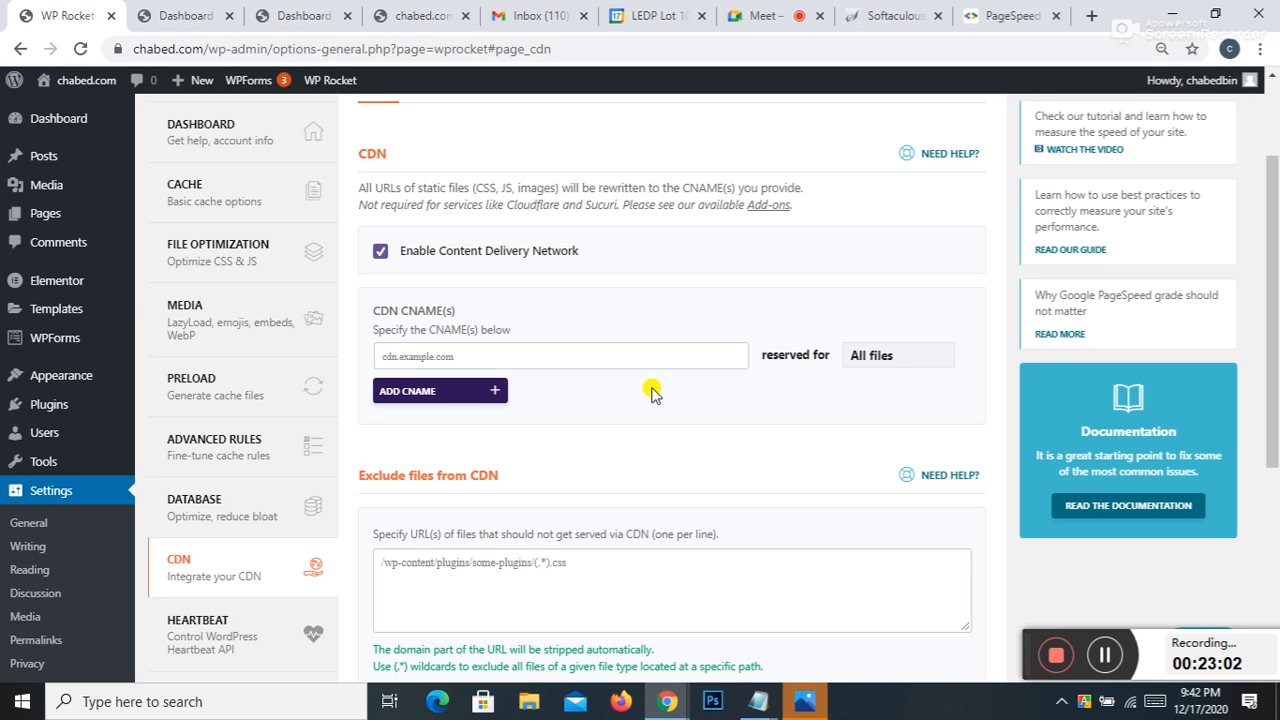
pyautogui.click(484, 346)
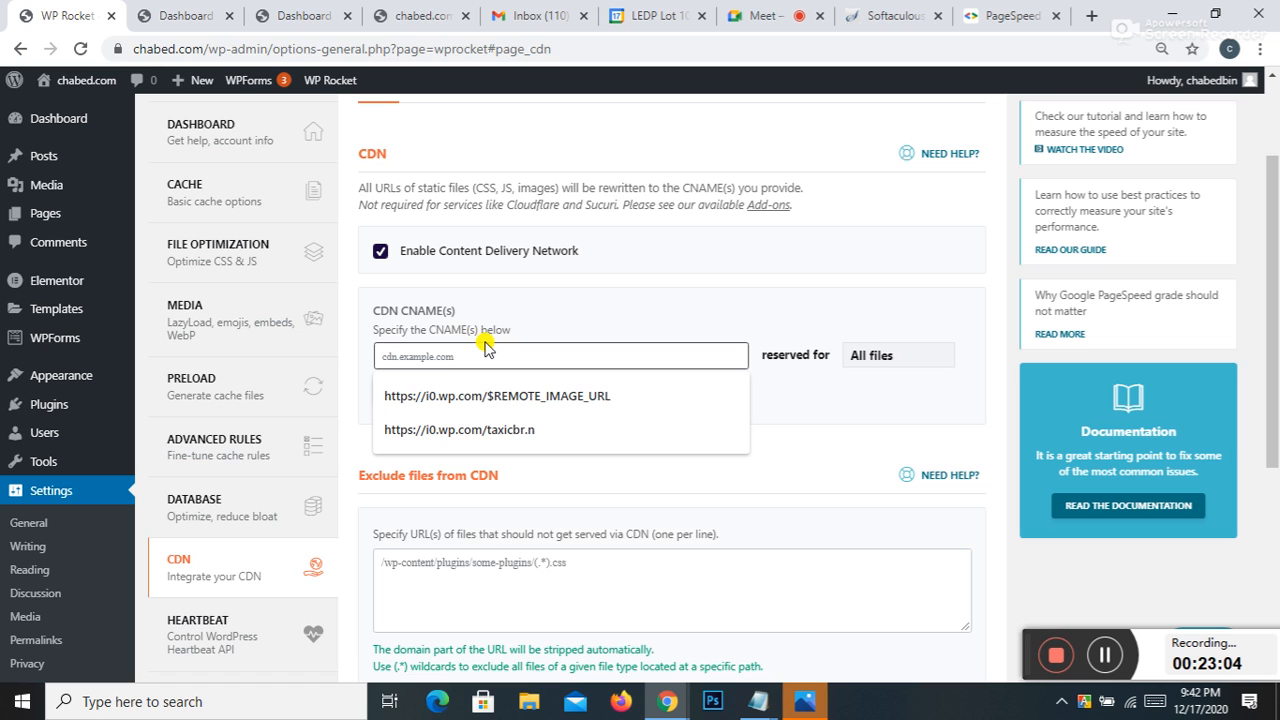
pyautogui.click(671, 271)
# Step: Save WP Rocket's CDN settings
pyautogui.scroll(-2, 660, 266)
pyautogui.scroll(-2, 455, 400)
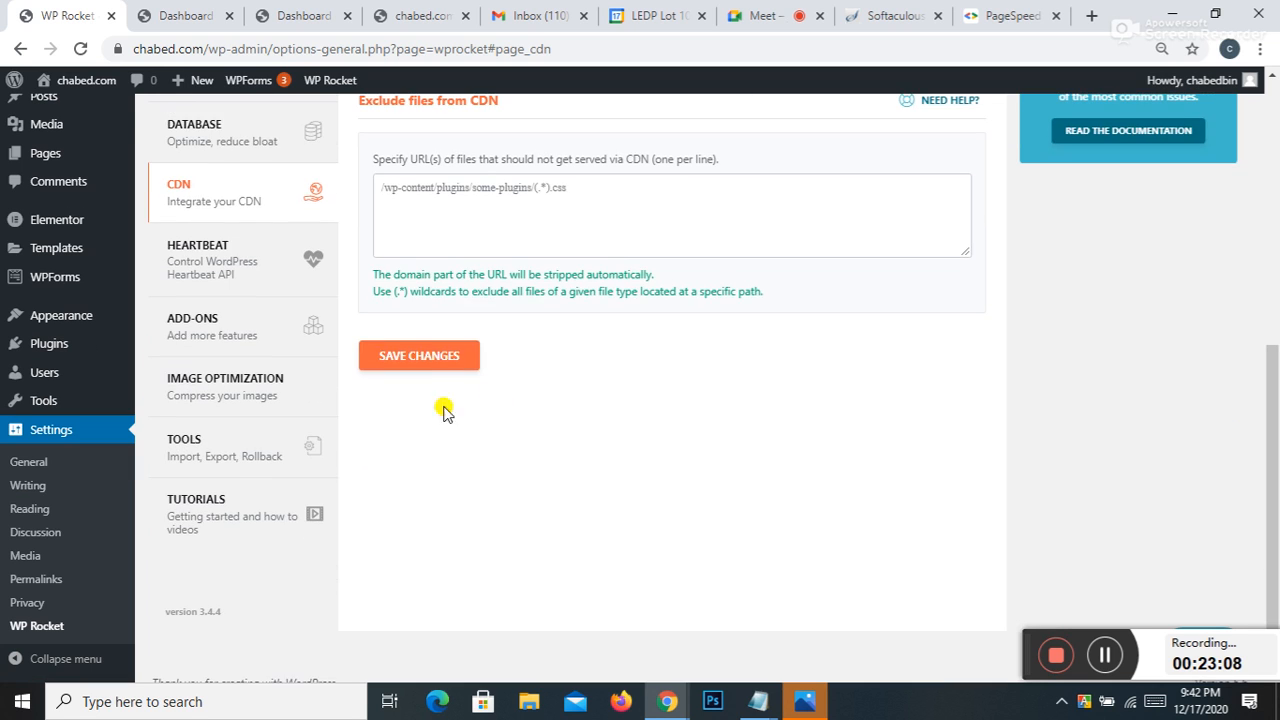
pyautogui.click(423, 364)
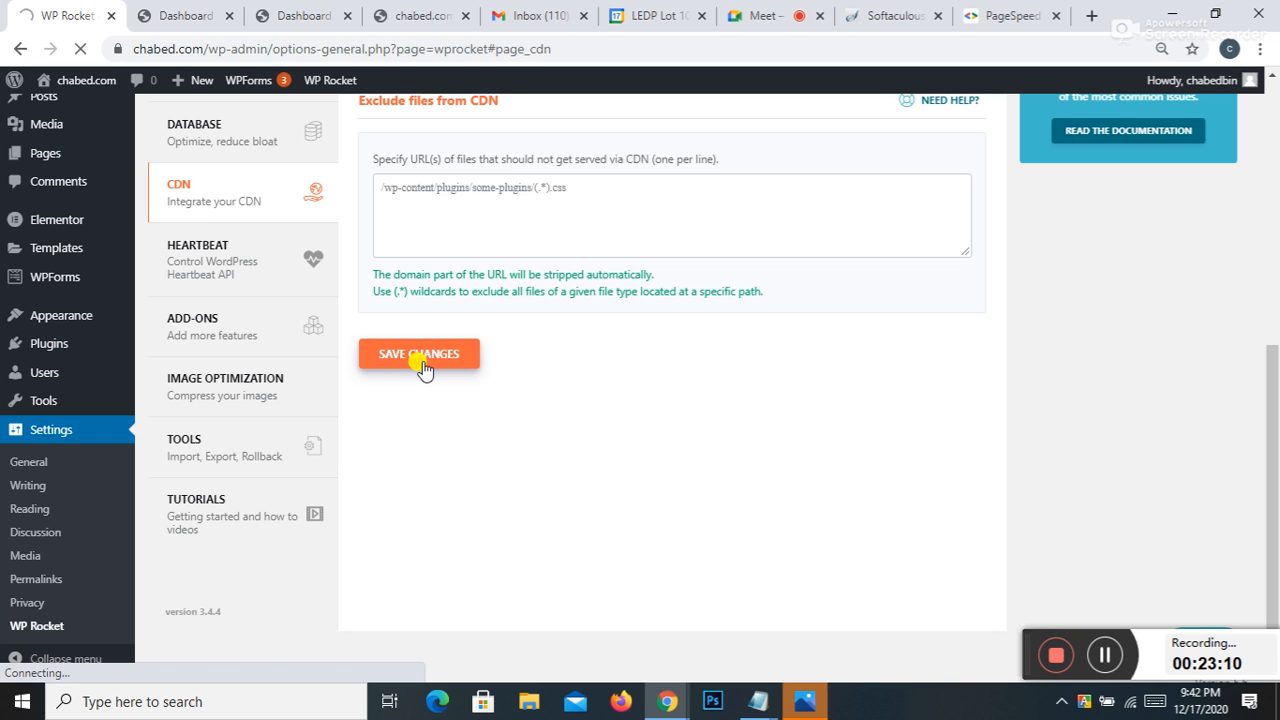
pyautogui.scroll(3, 423, 366)
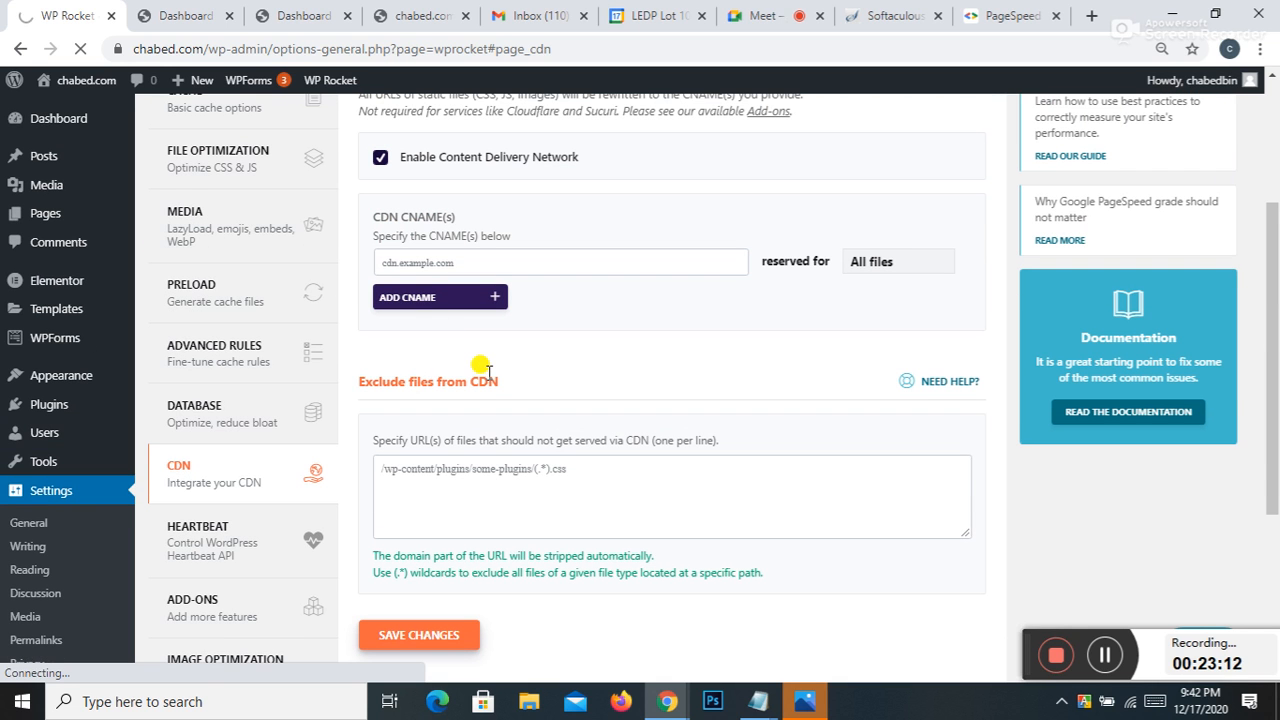
pyautogui.scroll(2, 481, 368)
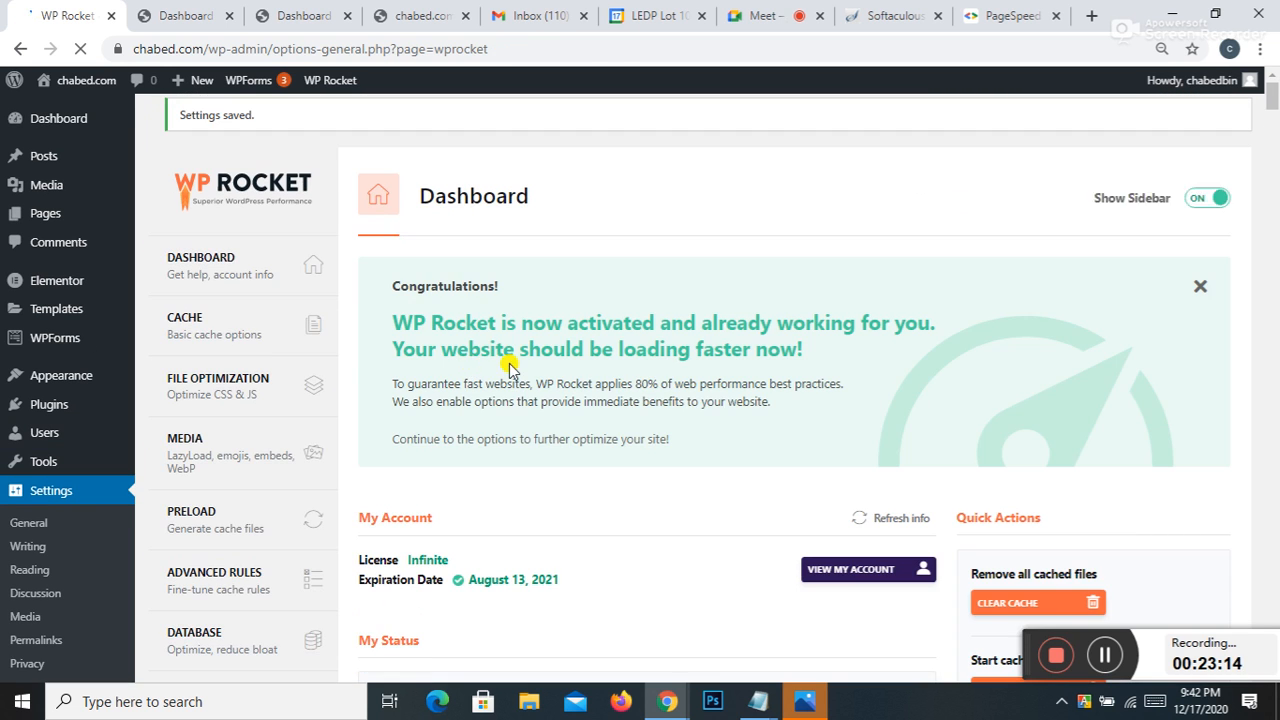
# Step: Open WP Rocket's dashboard with its account information and quick actions
pyautogui.scroll(-5, 500, 370)
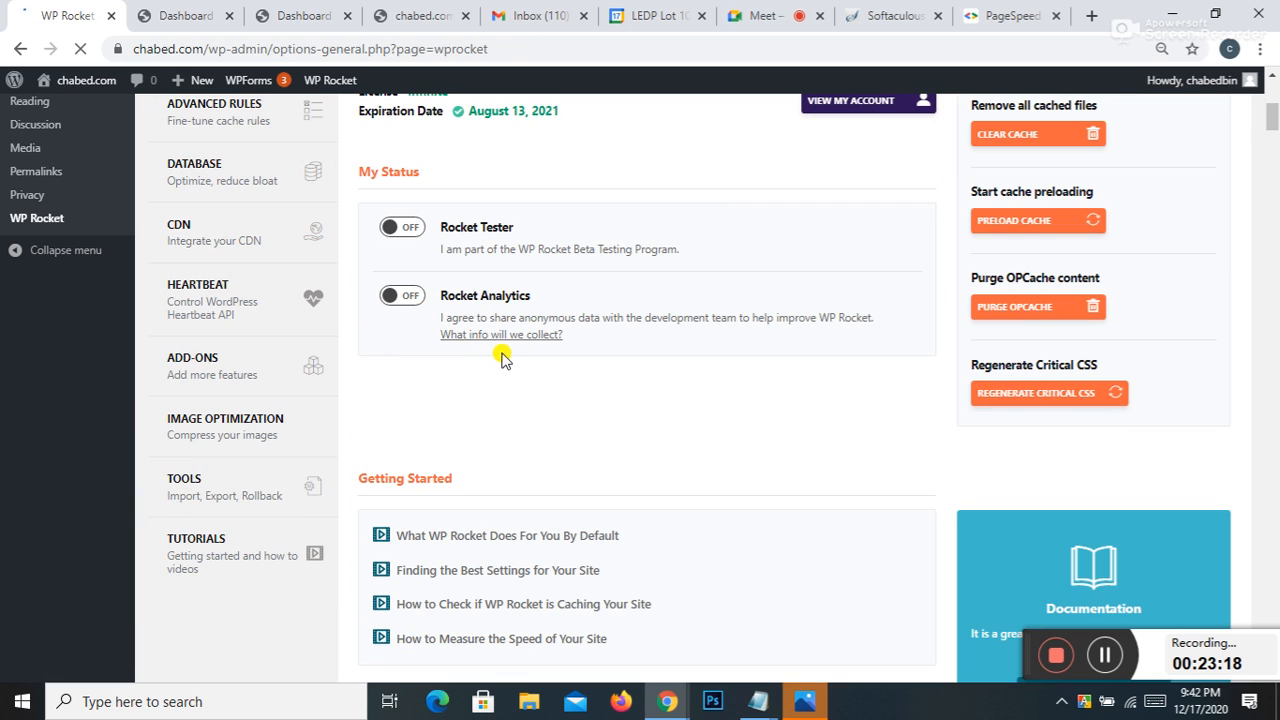
pyautogui.scroll(3, 500, 360)
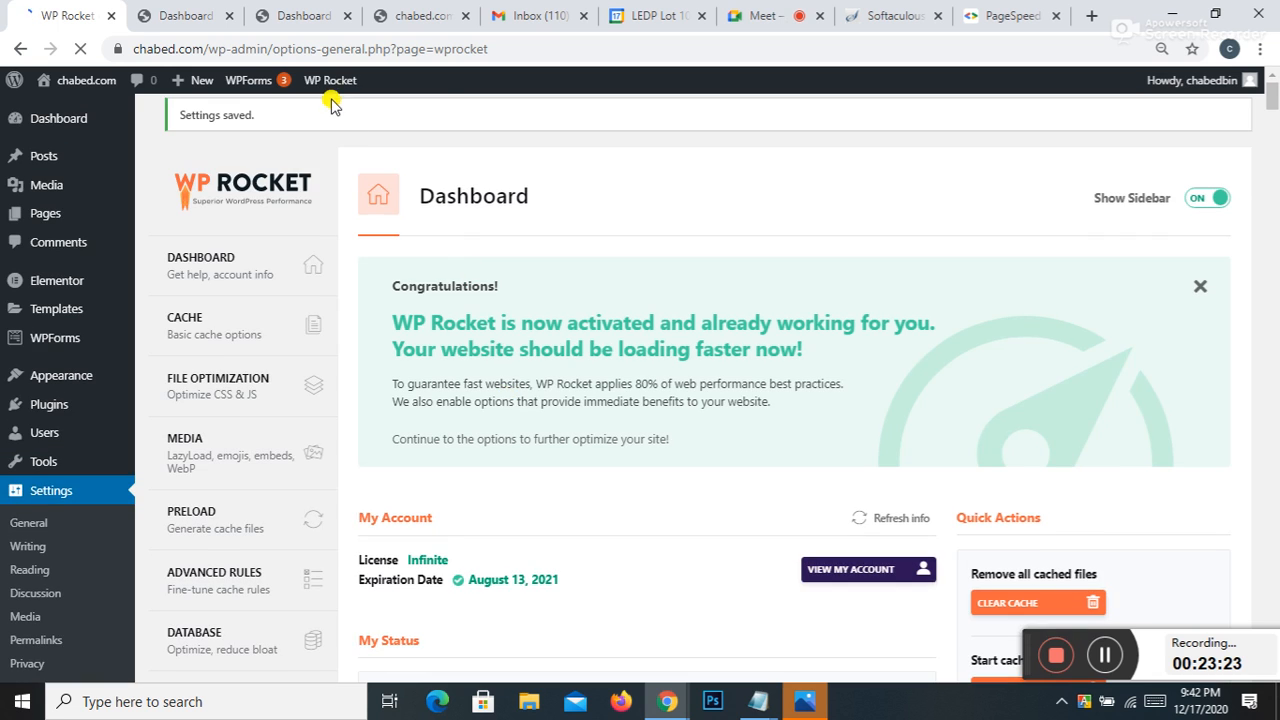
pyautogui.moveTo(331, 80)
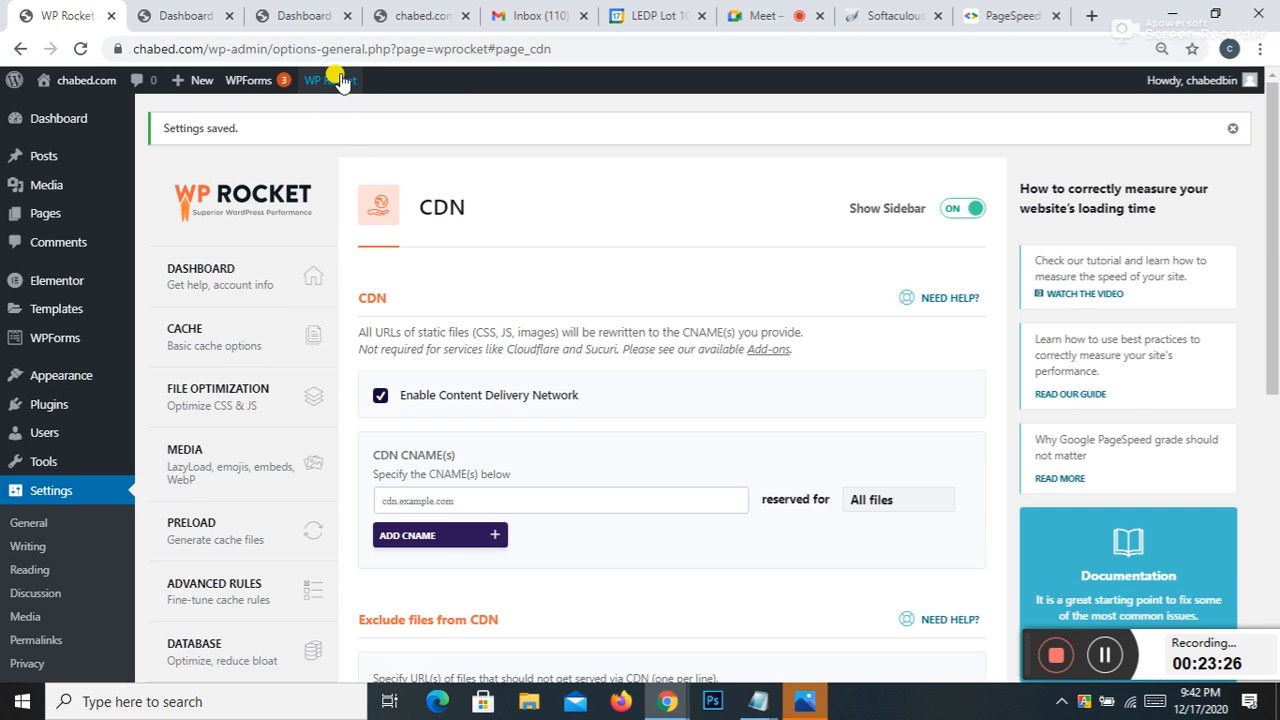
pyautogui.click(335, 84)
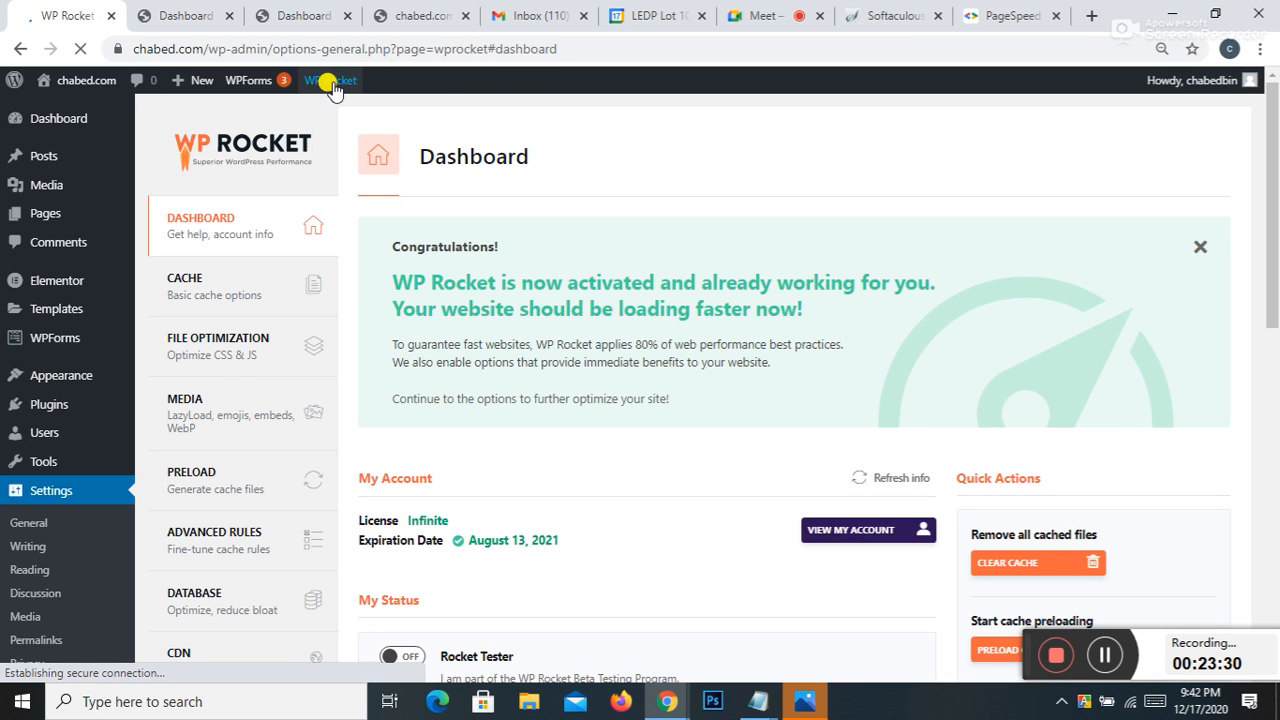
# Step: Clear WP Rocket's cache for chabed.com
pyautogui.moveTo(330, 83)
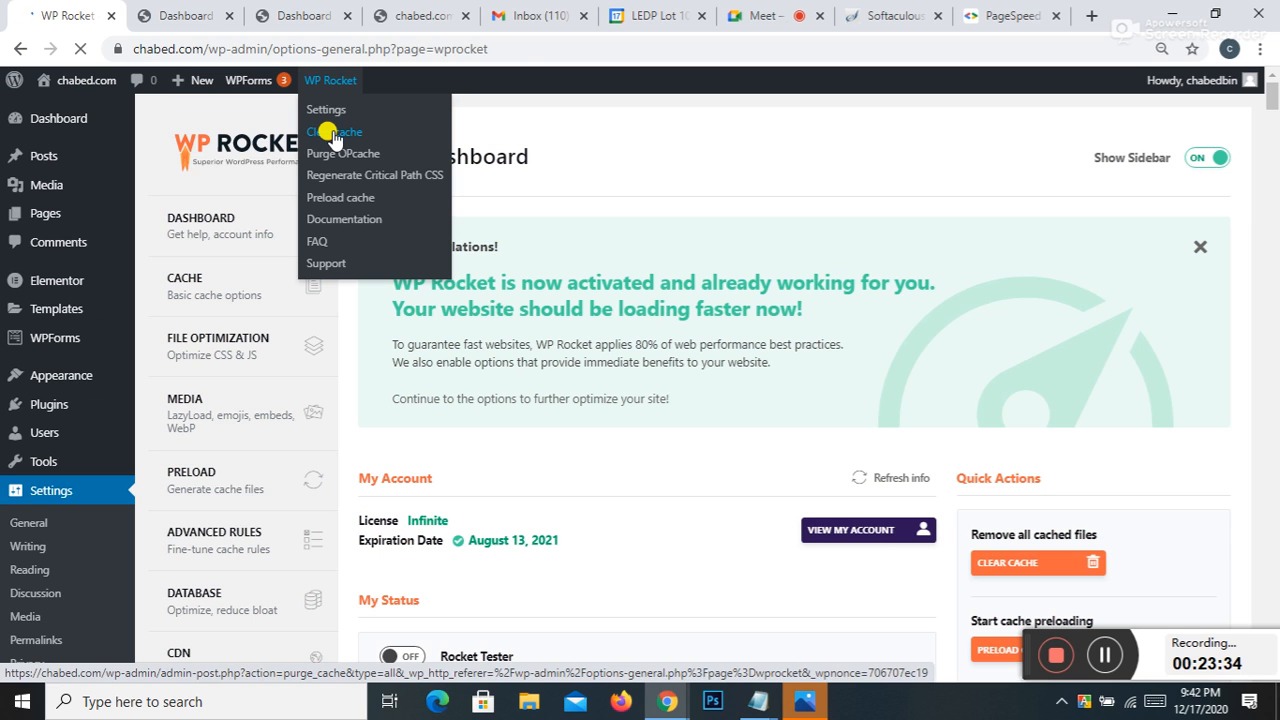
pyautogui.click(333, 135)
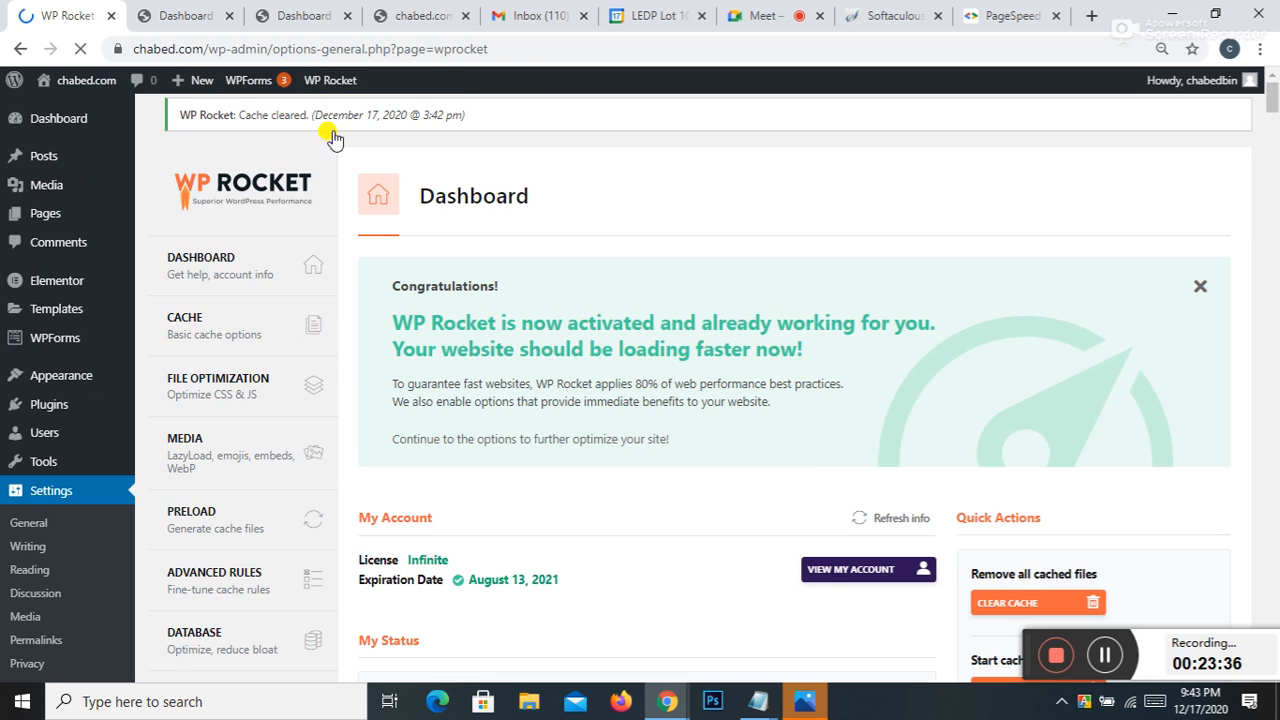
pyautogui.scroll(-3, 385, 175)
pyautogui.scroll(3, 393, 175)
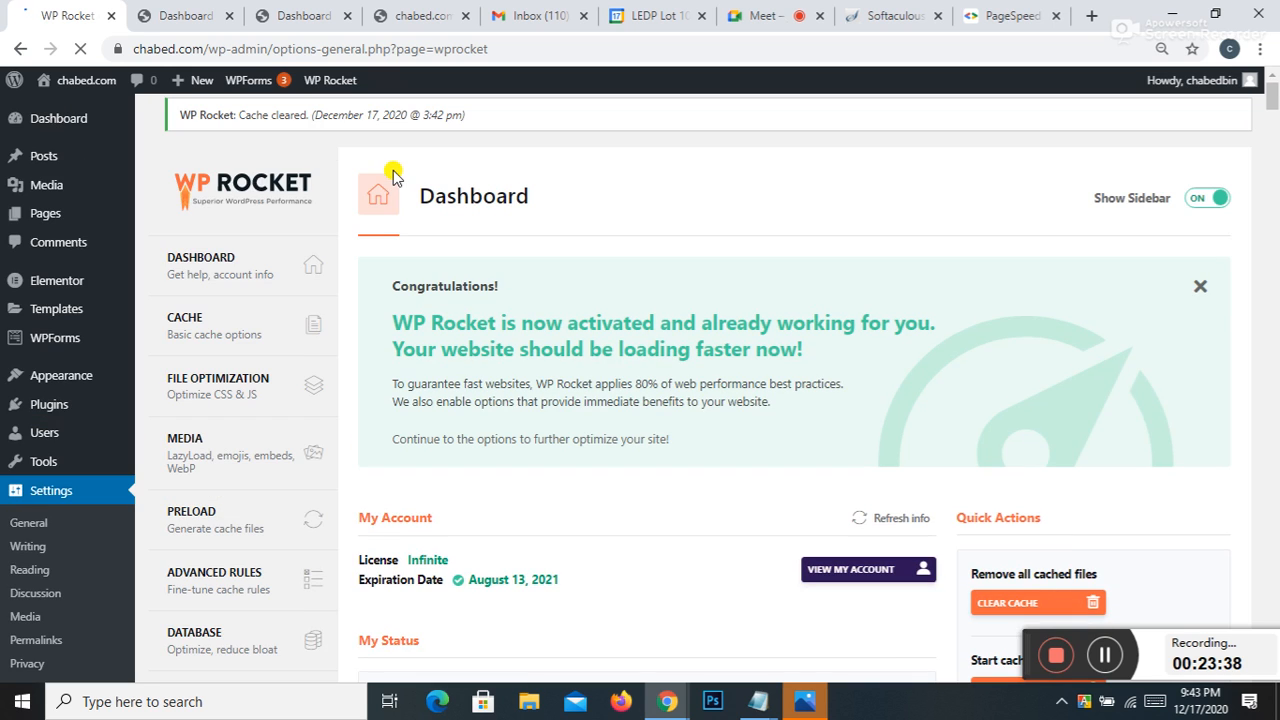
# Step: Switch to the PageSpeed Insights desktop report for chabed.com and reload it to start a fresh analysis
pyautogui.click(1015, 16)
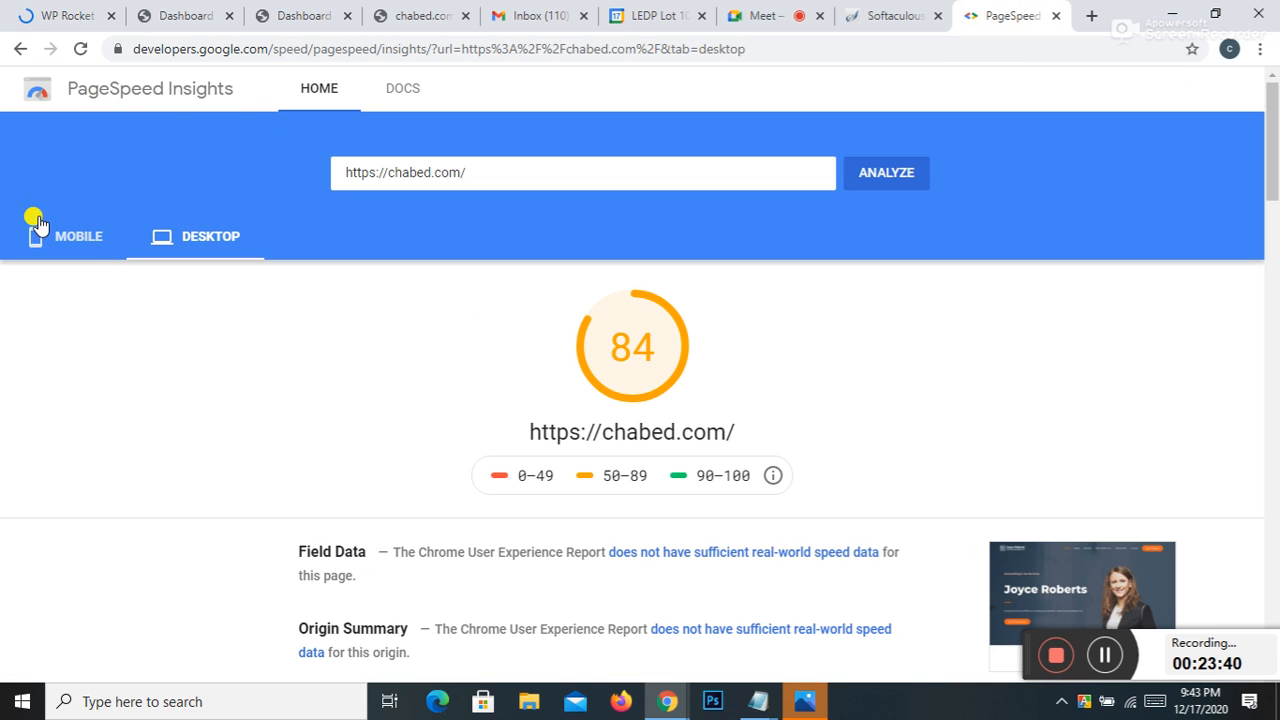
pyautogui.click(86, 53)
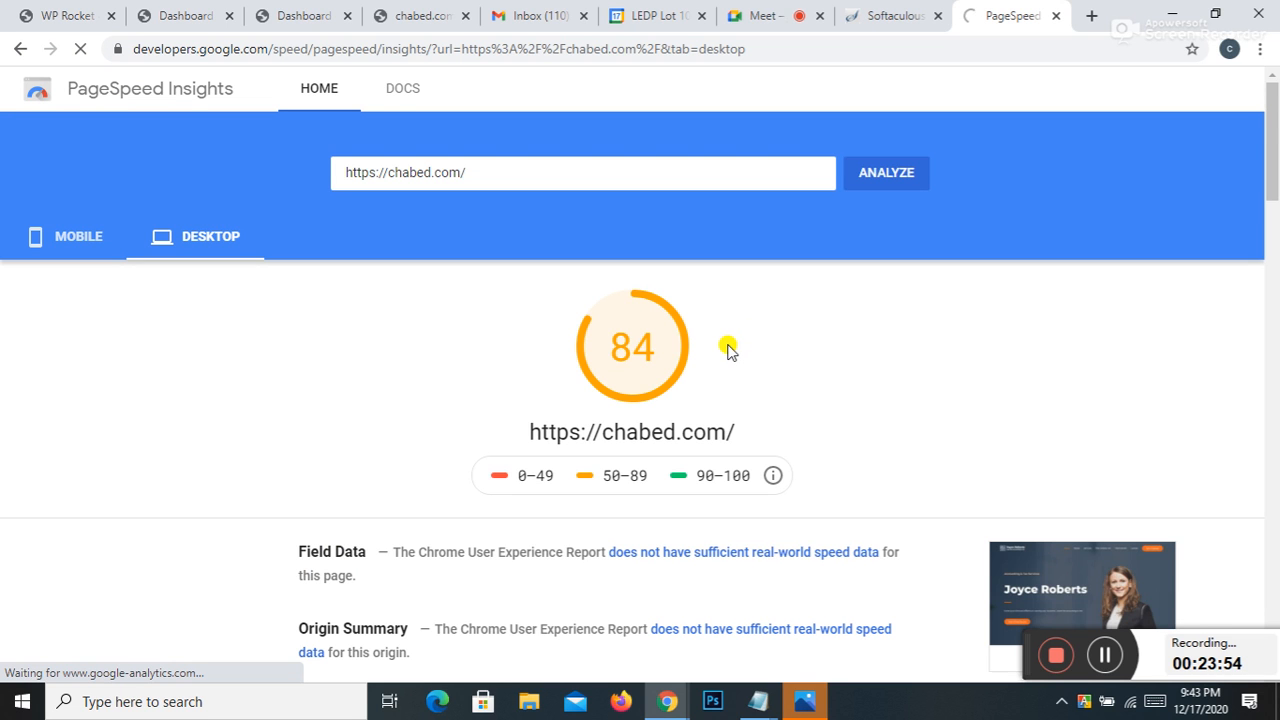
pyautogui.scroll(-5, 728, 348)
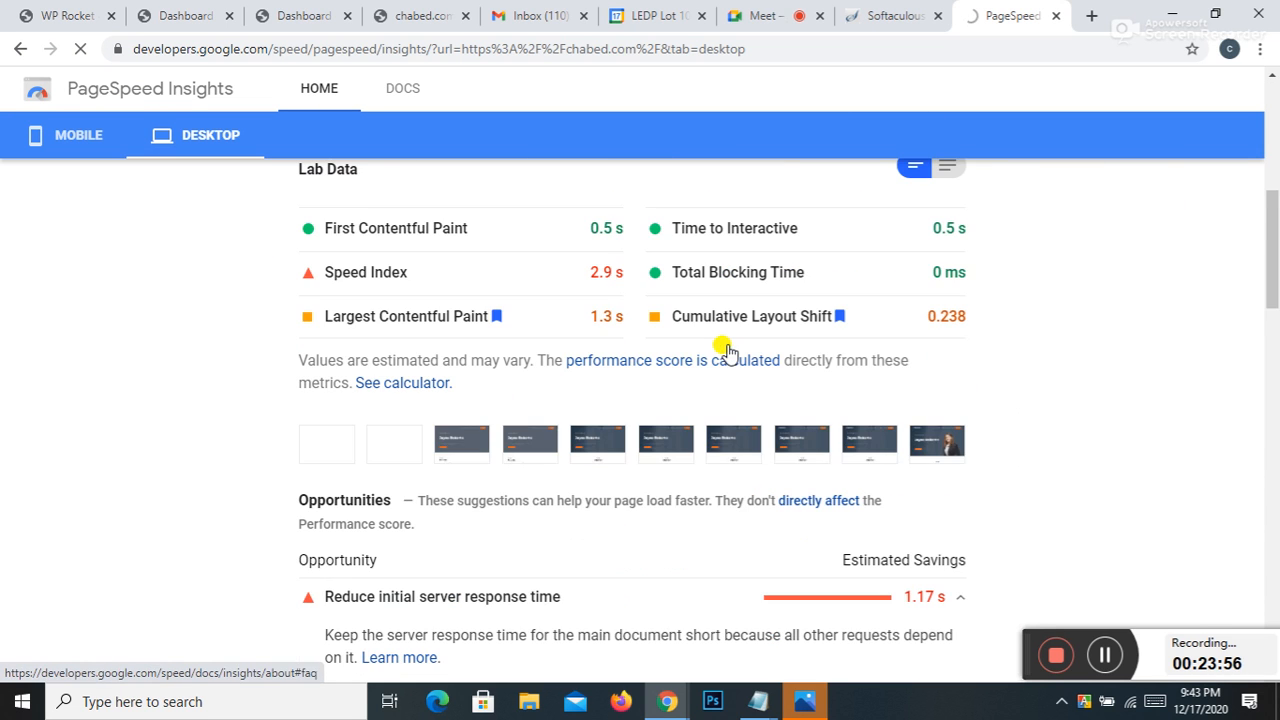
pyautogui.scroll(5, 728, 348)
pyautogui.click(893, 15)
pyautogui.click(1010, 13)
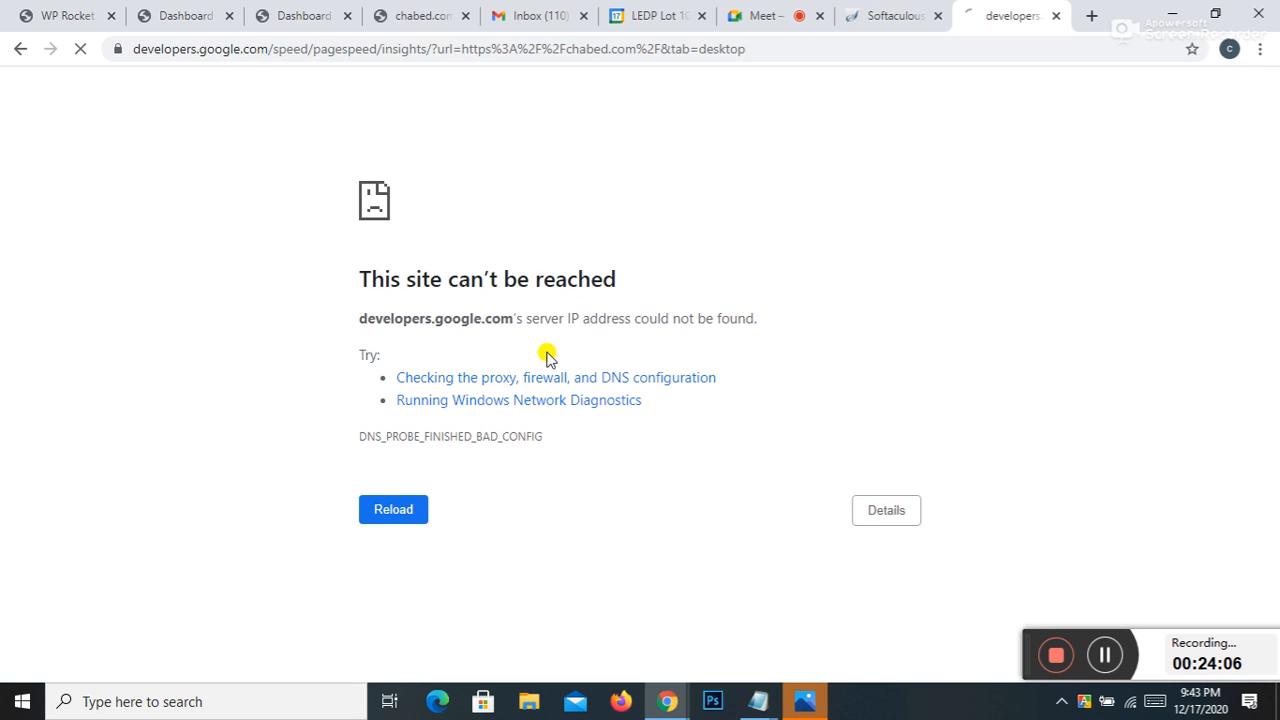
pyautogui.click(388, 507)
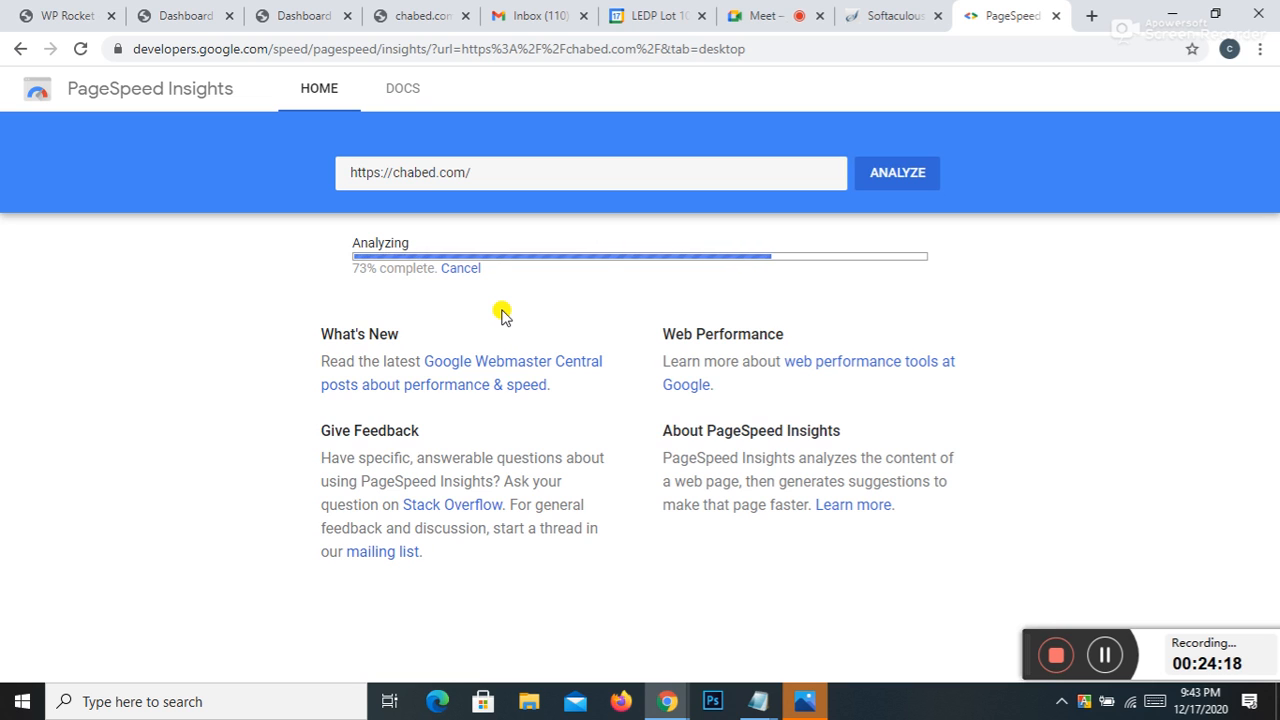
pyautogui.click(896, 174)
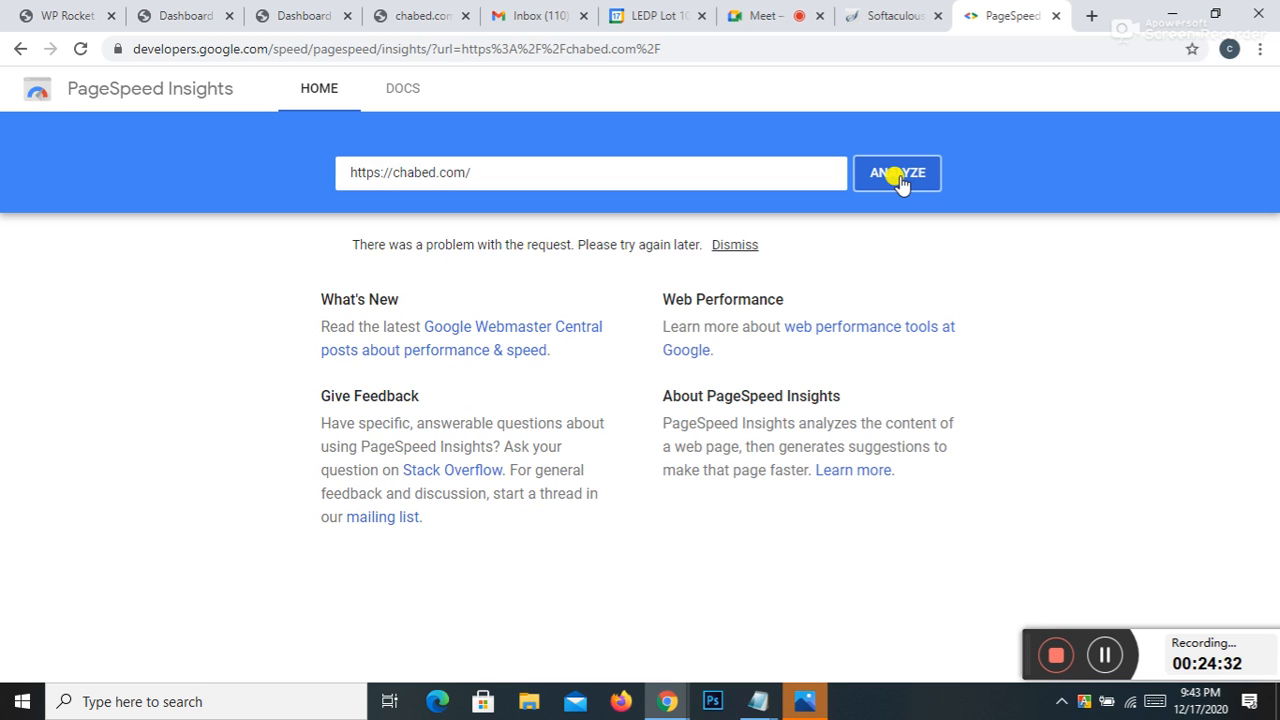
pyautogui.click(902, 173)
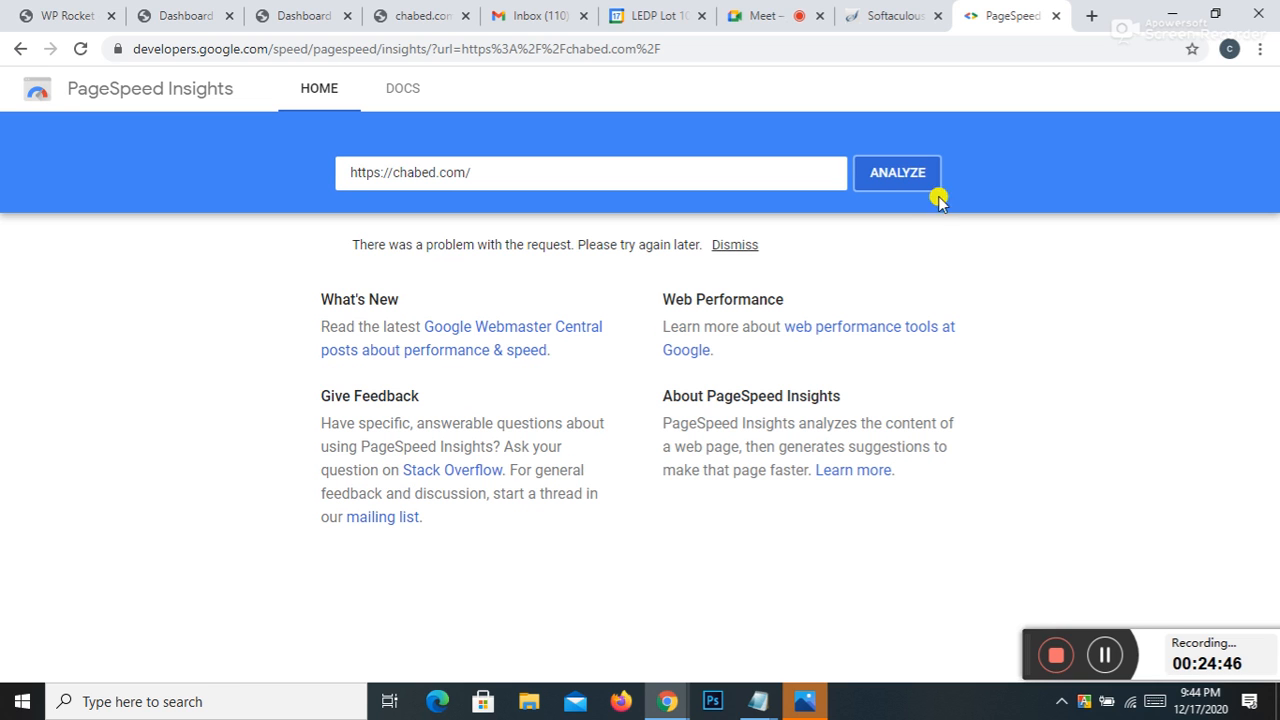
pyautogui.click(897, 172)
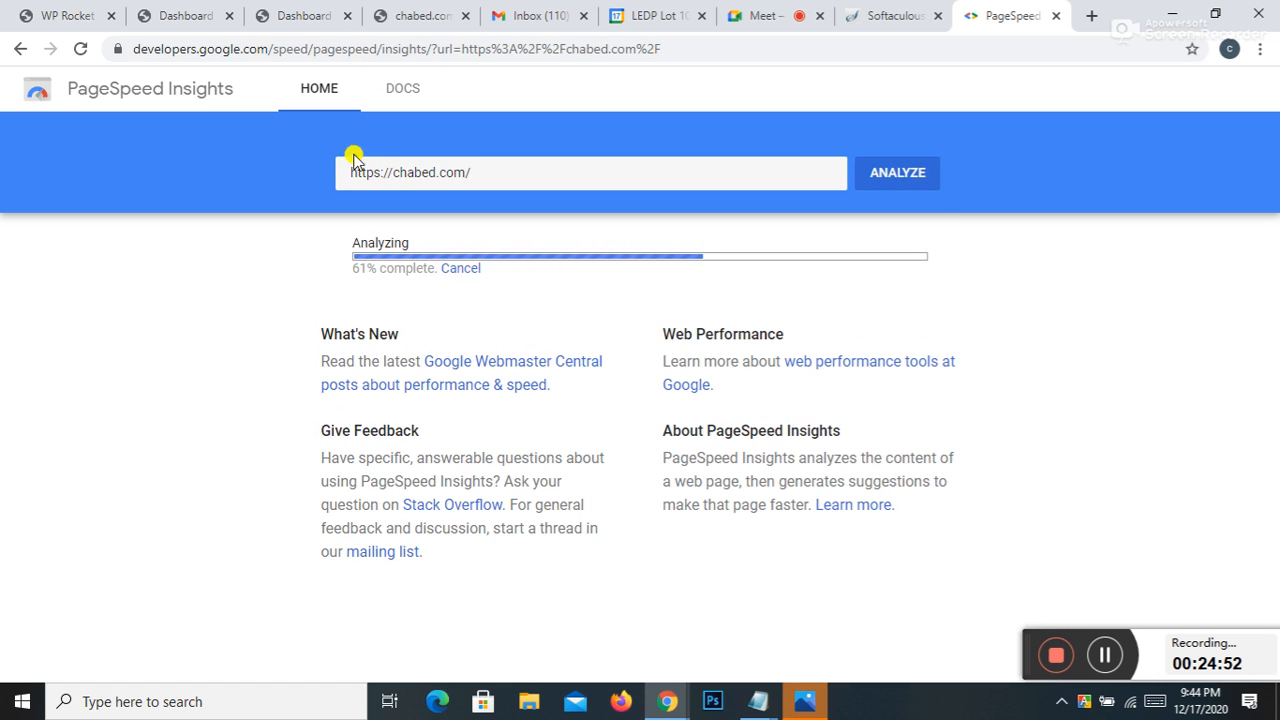
pyautogui.click(62, 15)
pyautogui.scroll(-8, 466, 298)
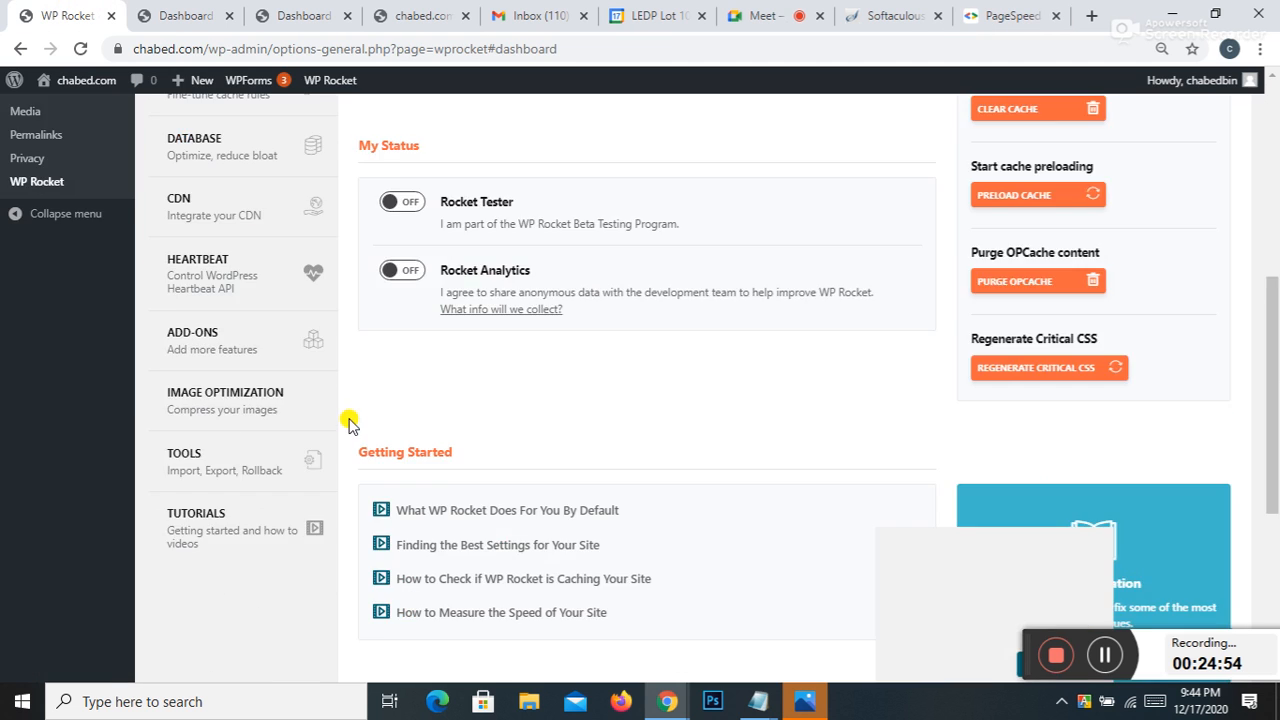
pyautogui.scroll(4, 389, 326)
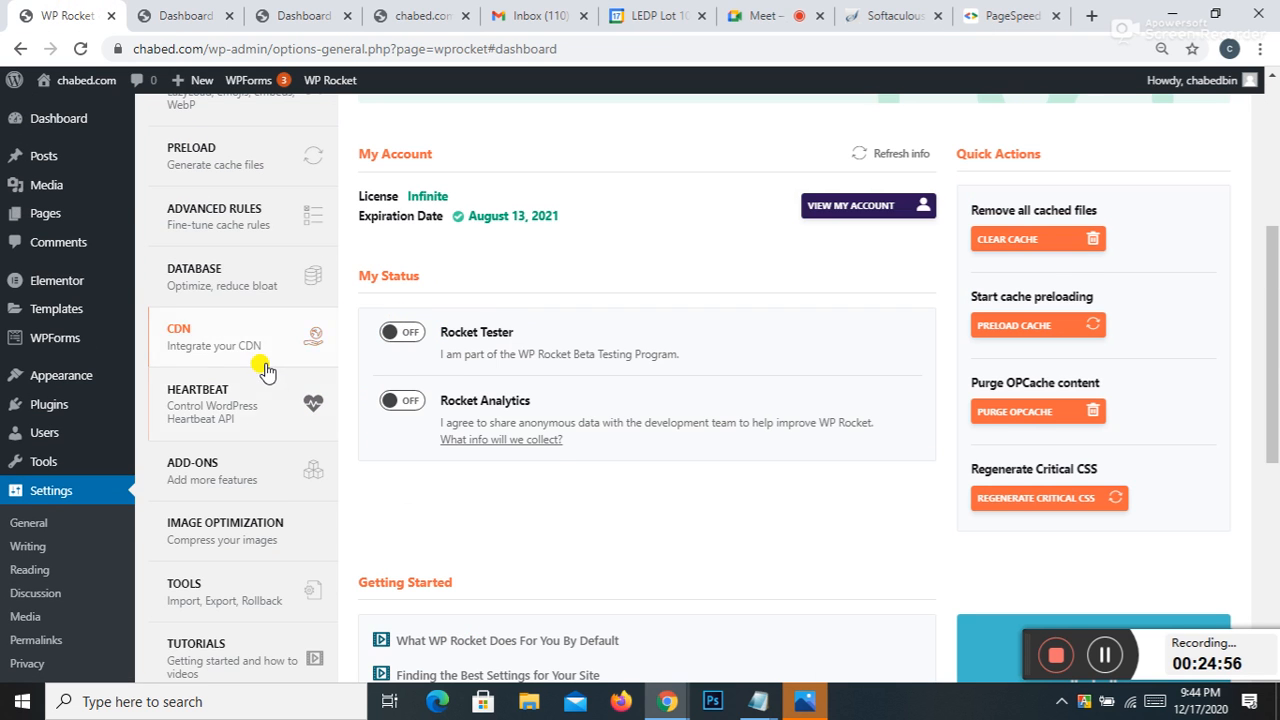
pyautogui.scroll(-4, 263, 366)
pyautogui.scroll(5, 323, 360)
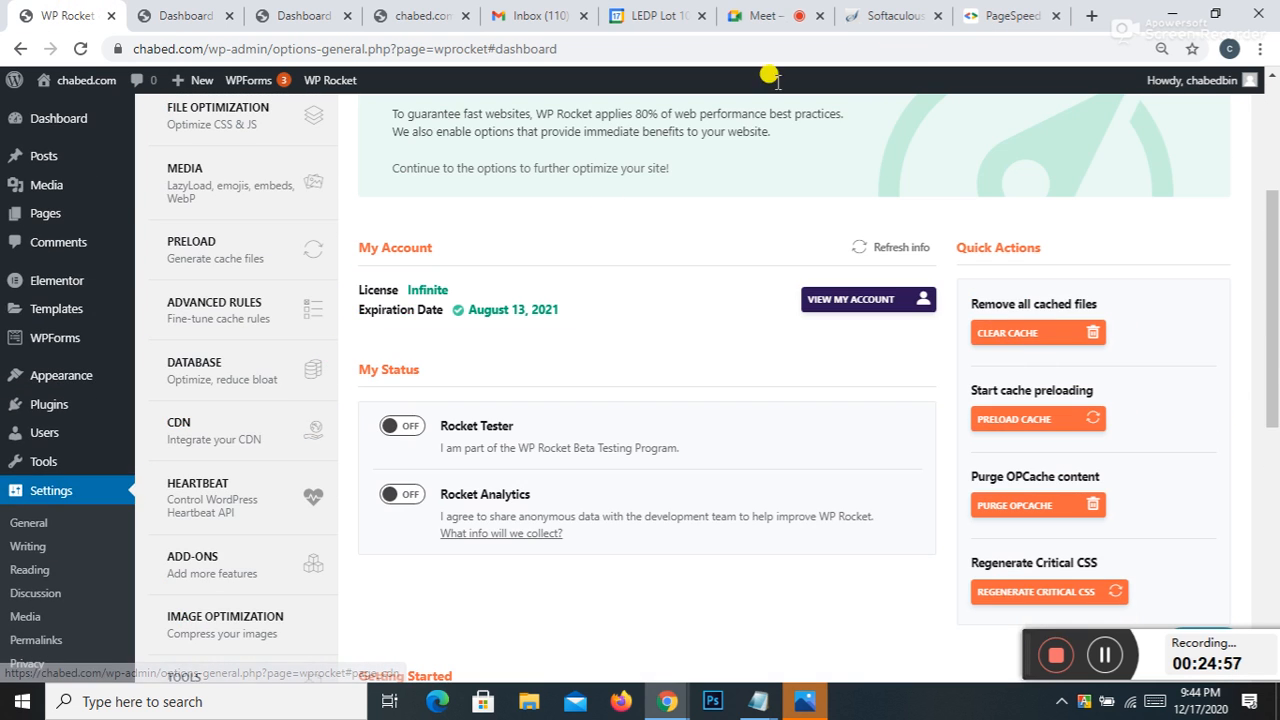
# Step: Return to the PageSpeed Insights report and check chabed.com's mobile and desktop scores
pyautogui.click(995, 16)
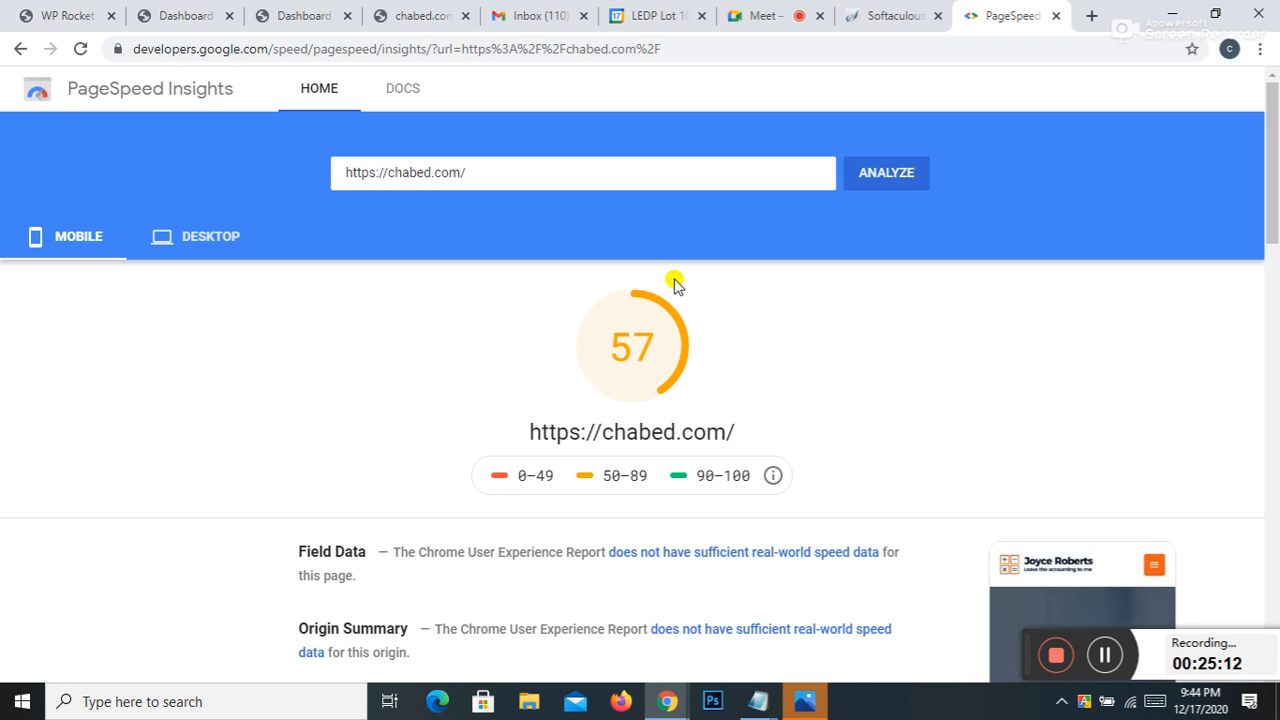
pyautogui.click(207, 248)
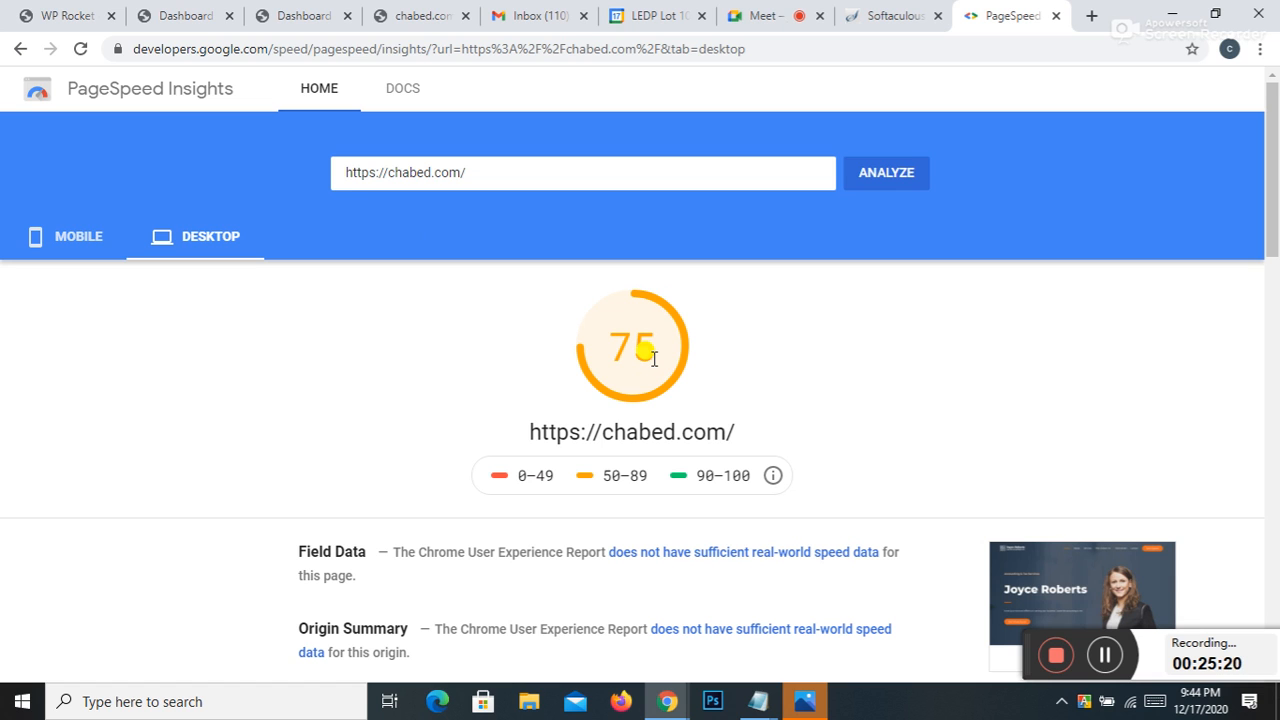
# Step: Reload the chabed.com homepage and check its developer console for JavaScript messages
pyautogui.click(418, 20)
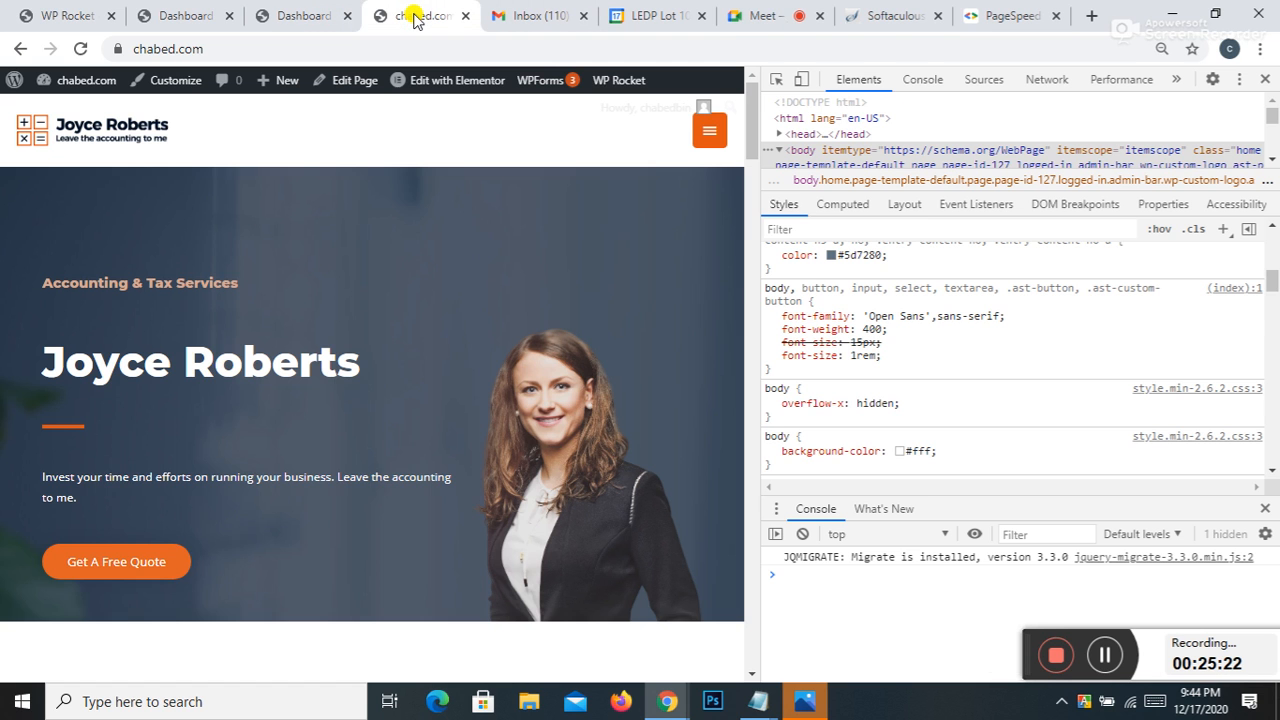
pyautogui.click(80, 50)
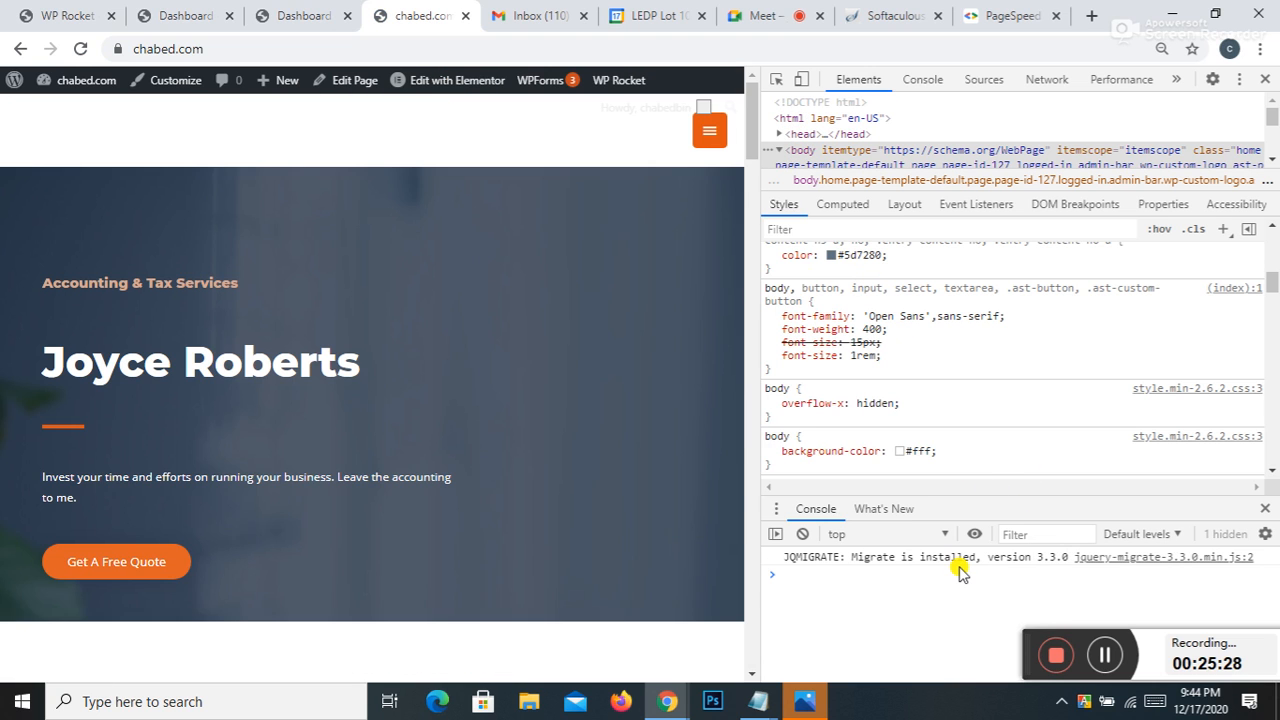
# Step: Open WordPress's permalink settings, choose the Post name structure, and save the changes
pyautogui.click(55, 10)
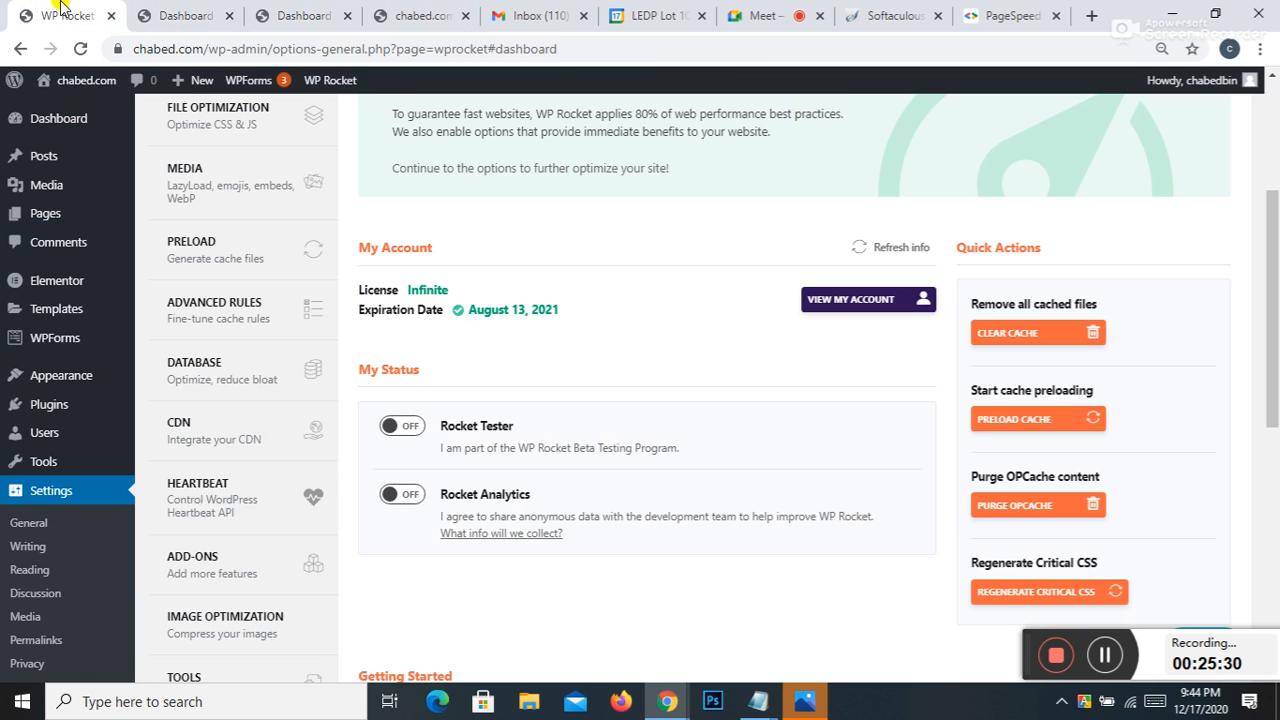
pyautogui.scroll(-1, 40, 410)
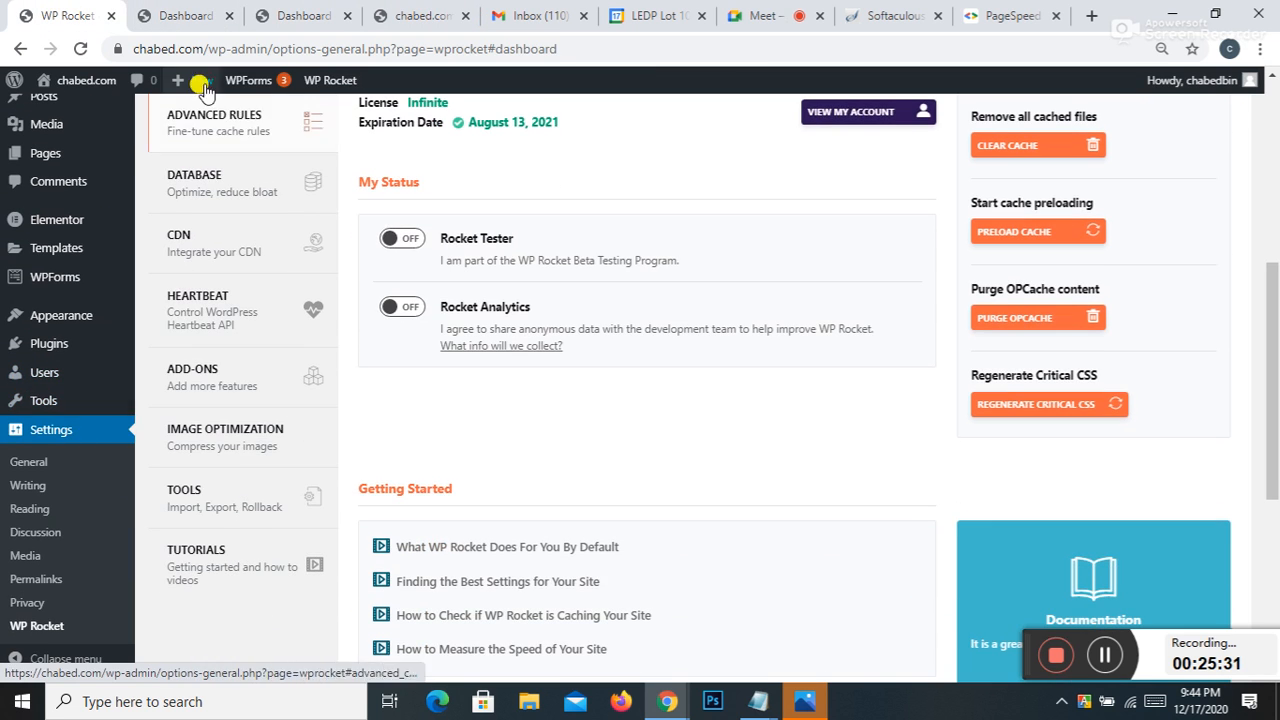
pyautogui.click(175, 15)
pyautogui.click(22, 16)
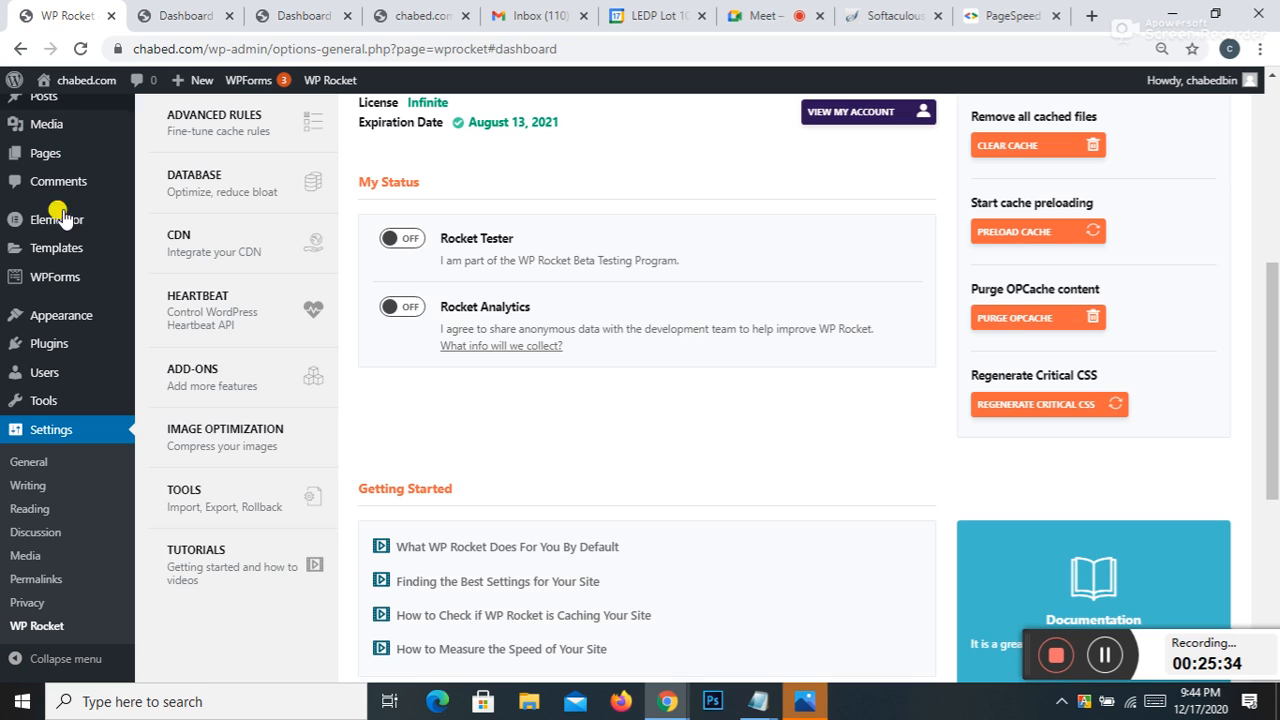
pyautogui.scroll(-4, 50, 440)
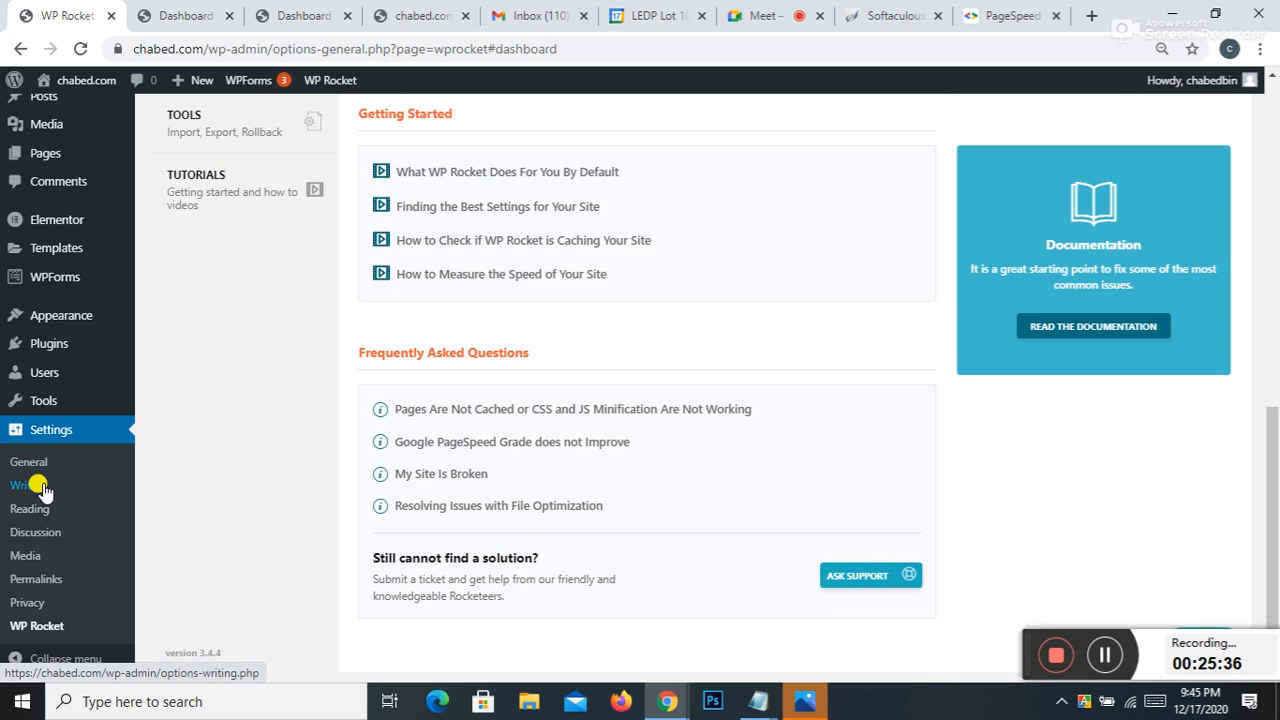
pyautogui.click(44, 580)
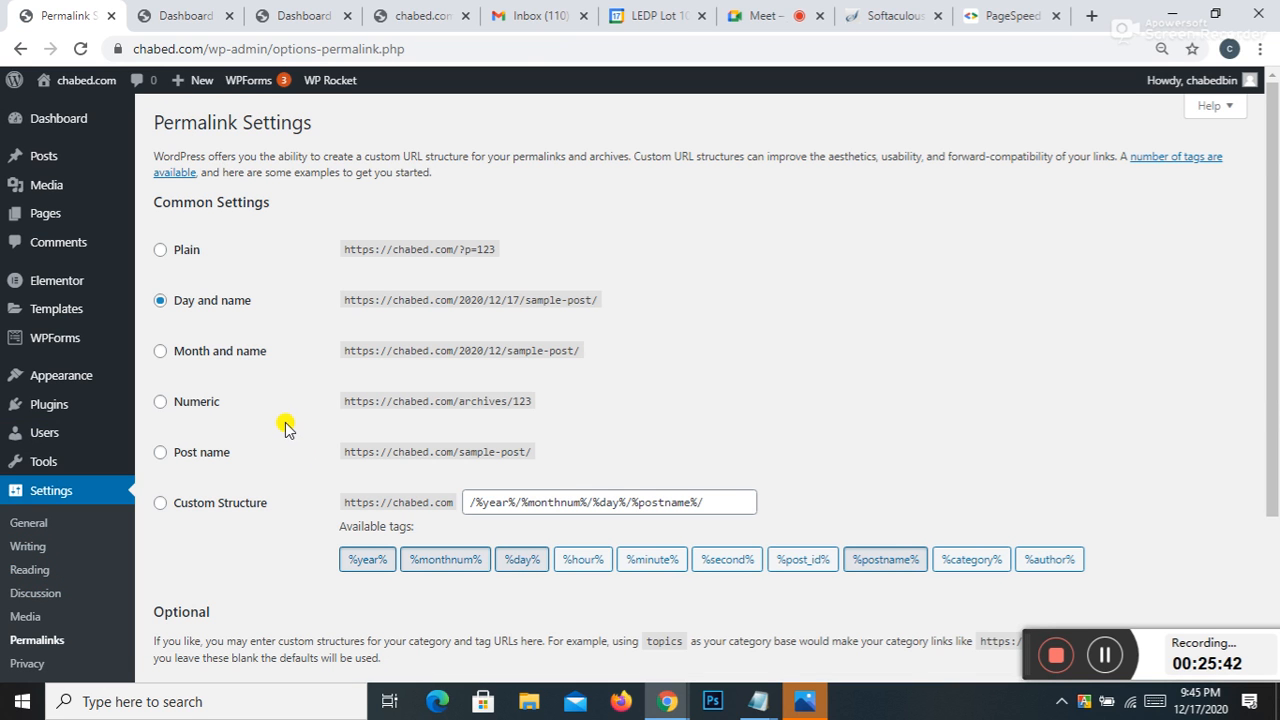
pyautogui.click(160, 453)
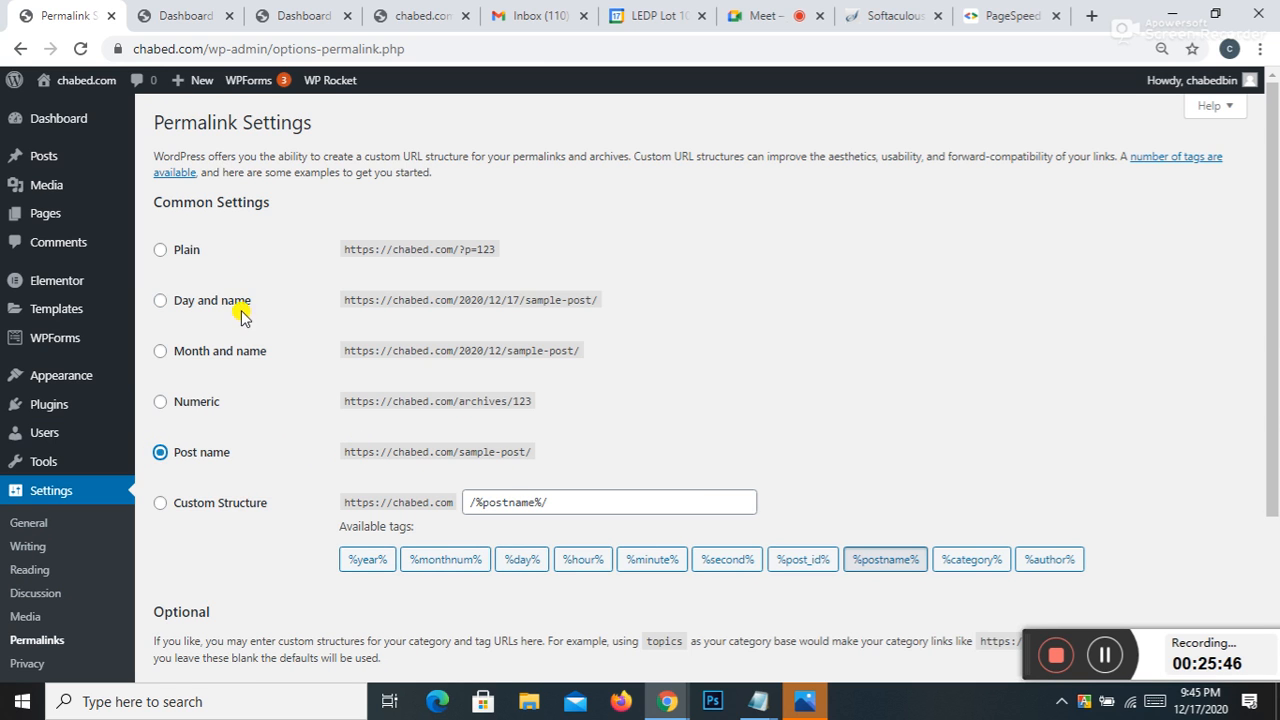
pyautogui.scroll(-3, 203, 511)
pyautogui.click(203, 595)
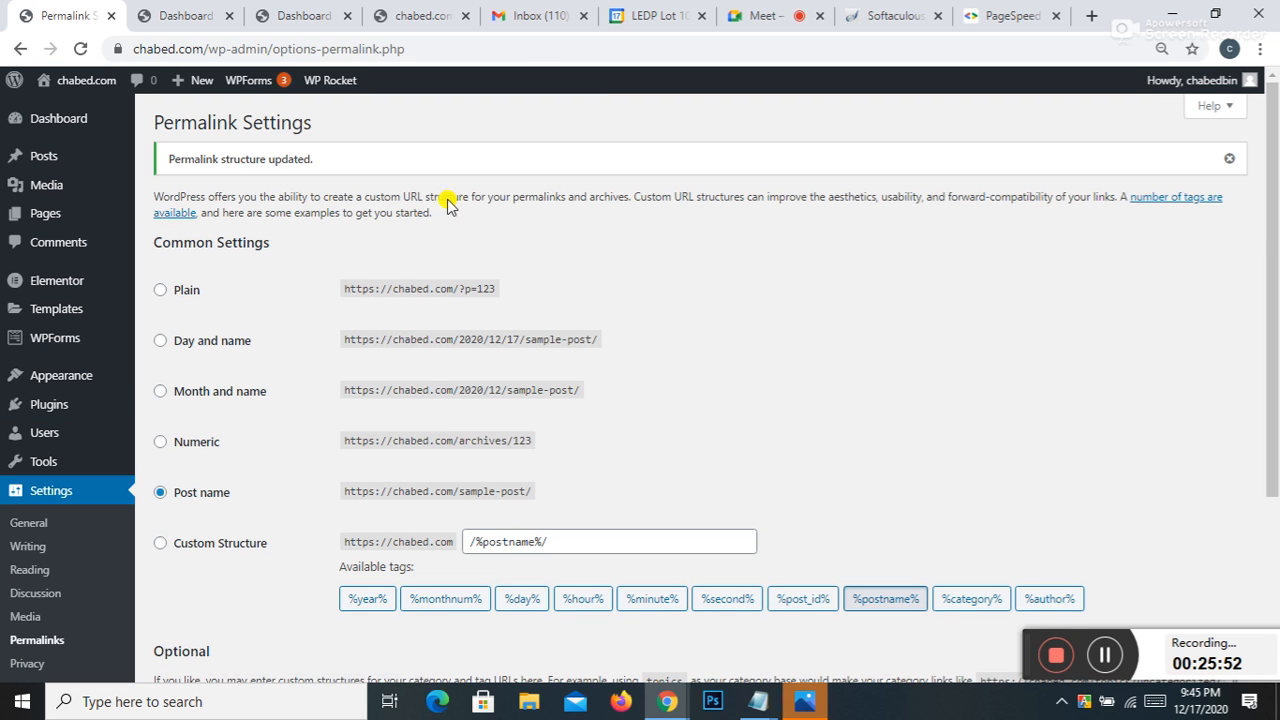
pyautogui.scroll(-3, 361, 350)
pyautogui.scroll(3, 634, 326)
# Step: Reload the PageSpeed Insights report for chabed.com and compare its mobile and desktop scores
pyautogui.click(985, 14)
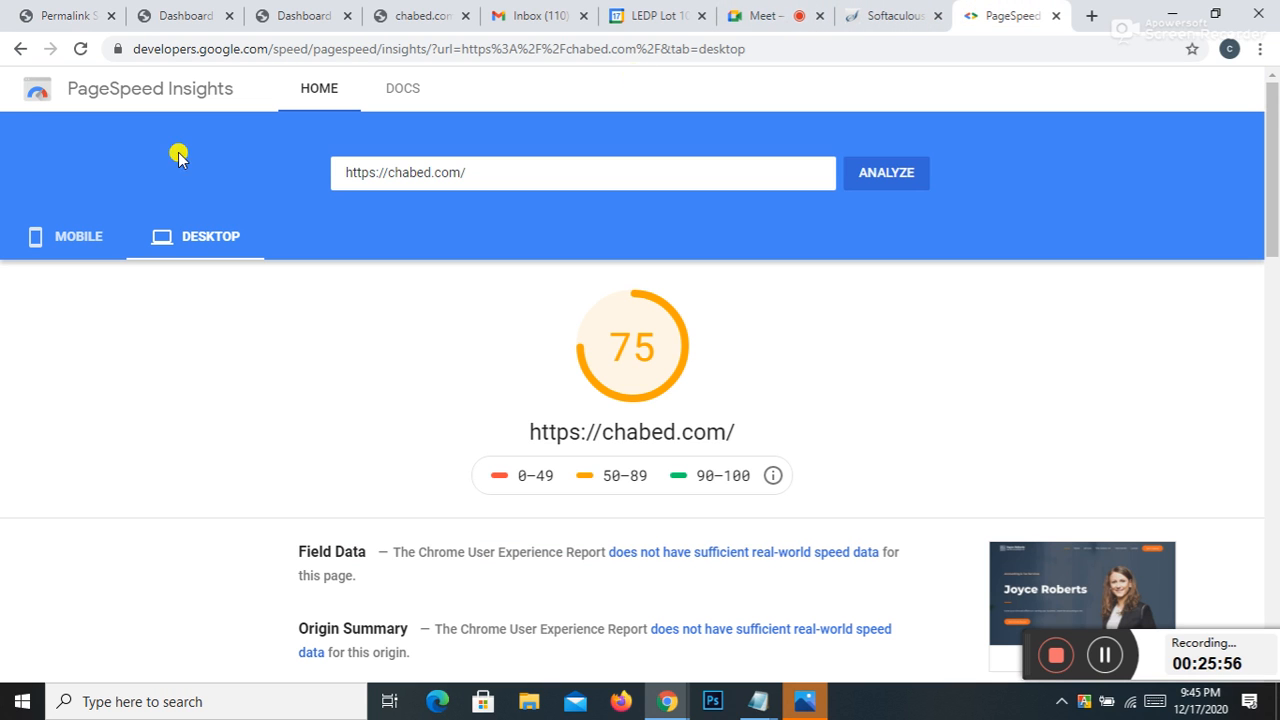
pyautogui.click(80, 48)
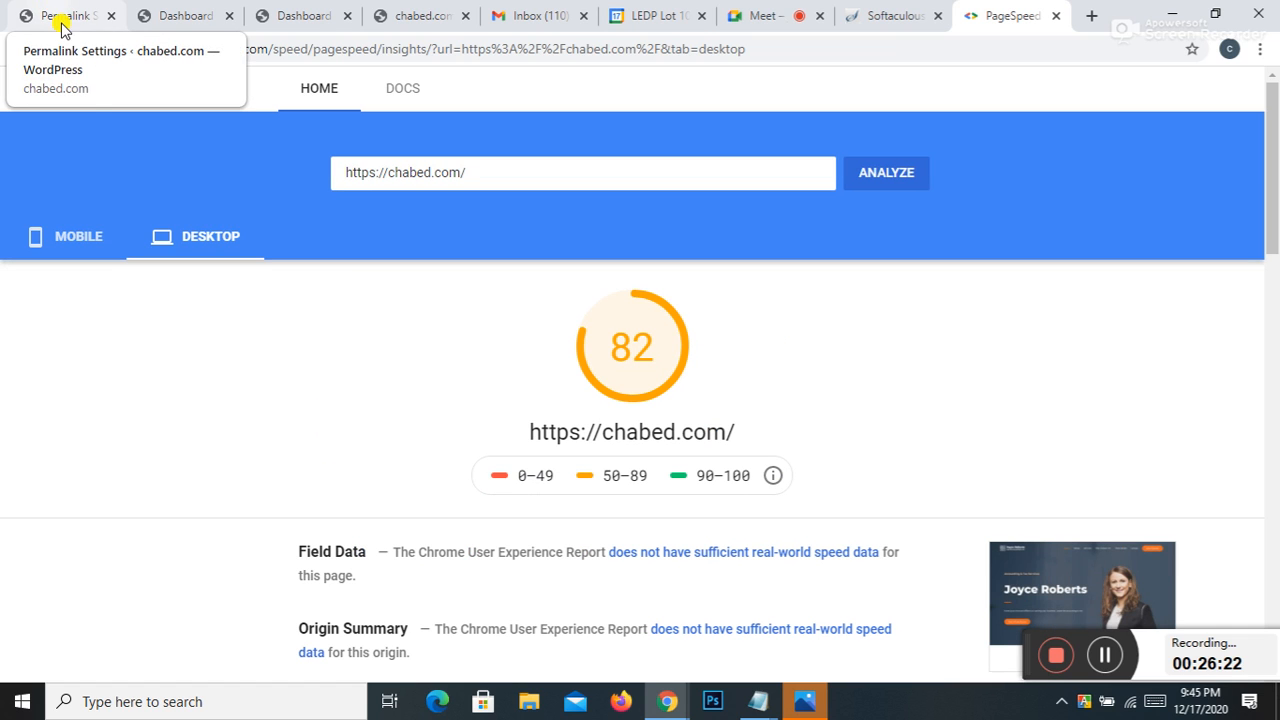
pyautogui.click(70, 233)
pyautogui.click(188, 243)
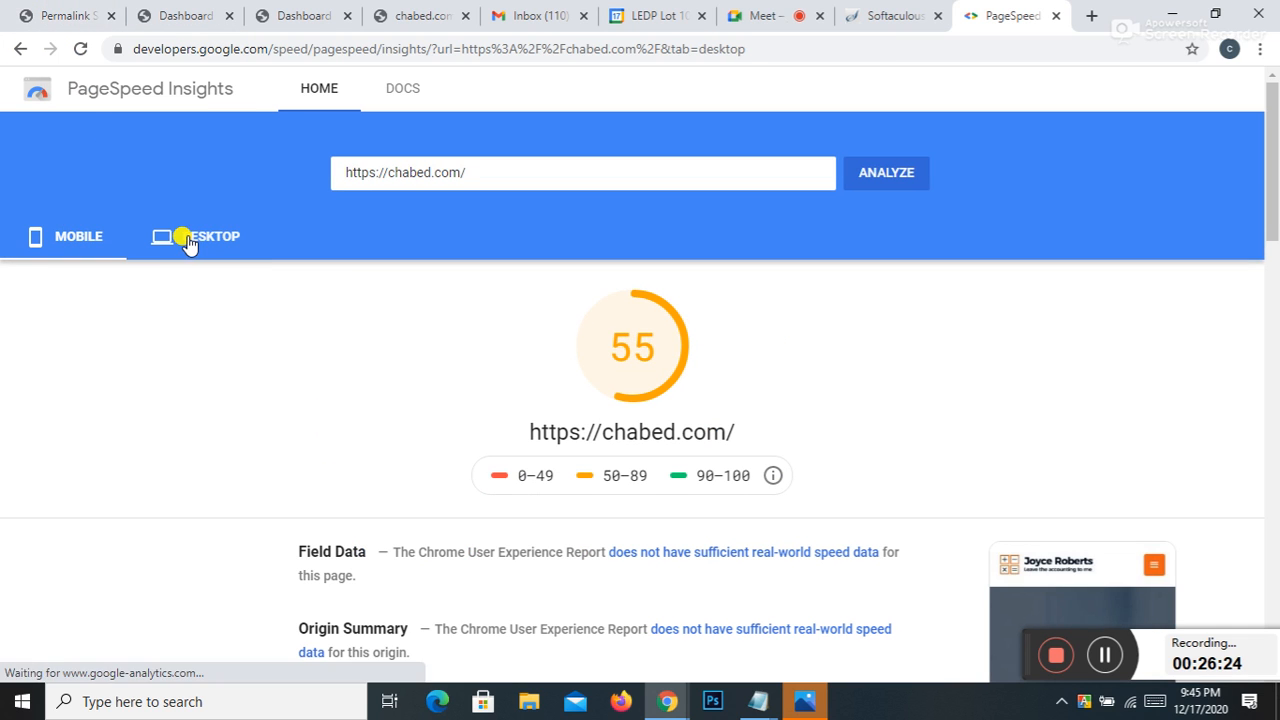
pyautogui.click(49, 250)
pyautogui.click(170, 248)
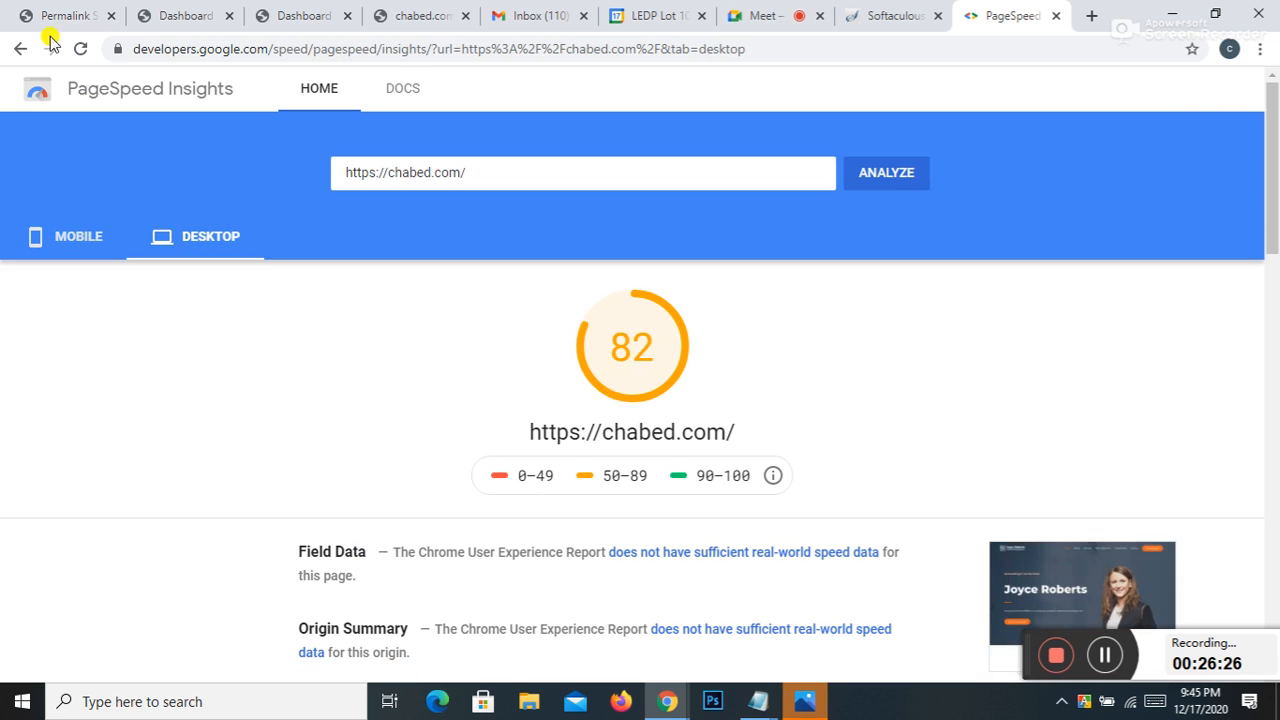
# Step: Save the permalink settings once more and clear WP Rocket's cache
pyautogui.click(62, 15)
pyautogui.scroll(-2, 106, 237)
pyautogui.click(205, 597)
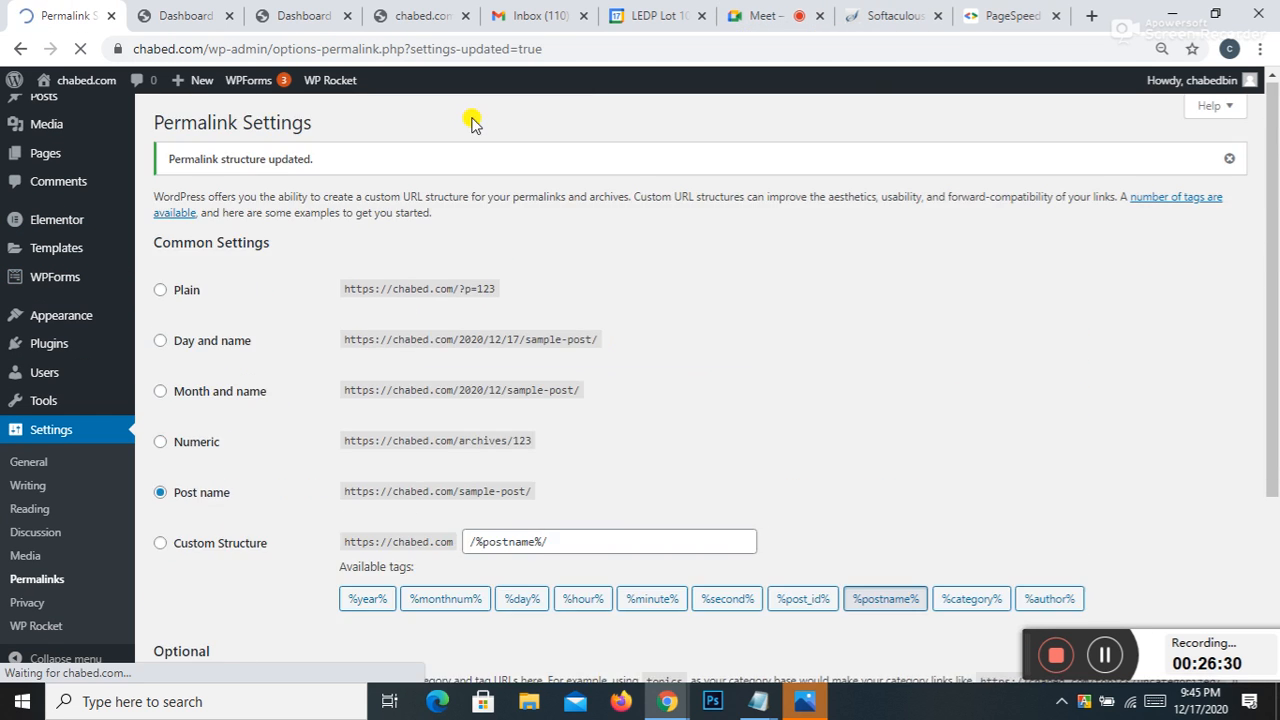
pyautogui.moveTo(333, 86)
pyautogui.click(333, 134)
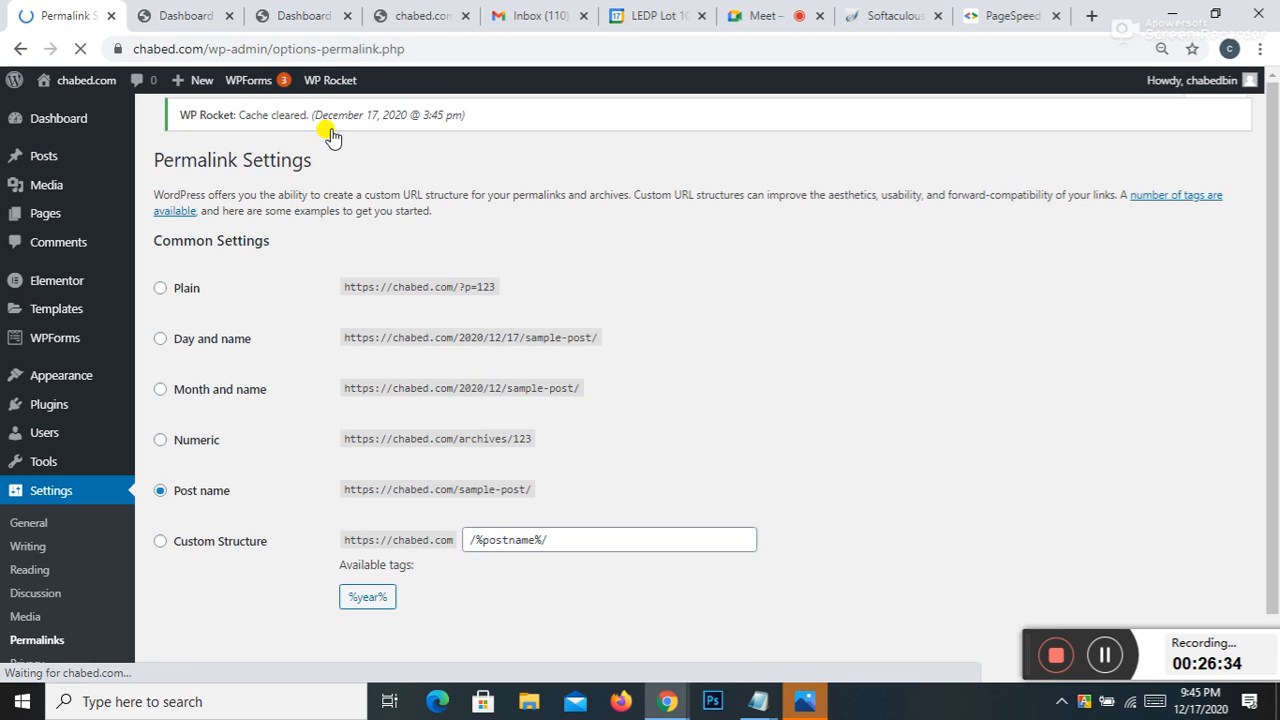
pyautogui.scroll(-3, 750, 220)
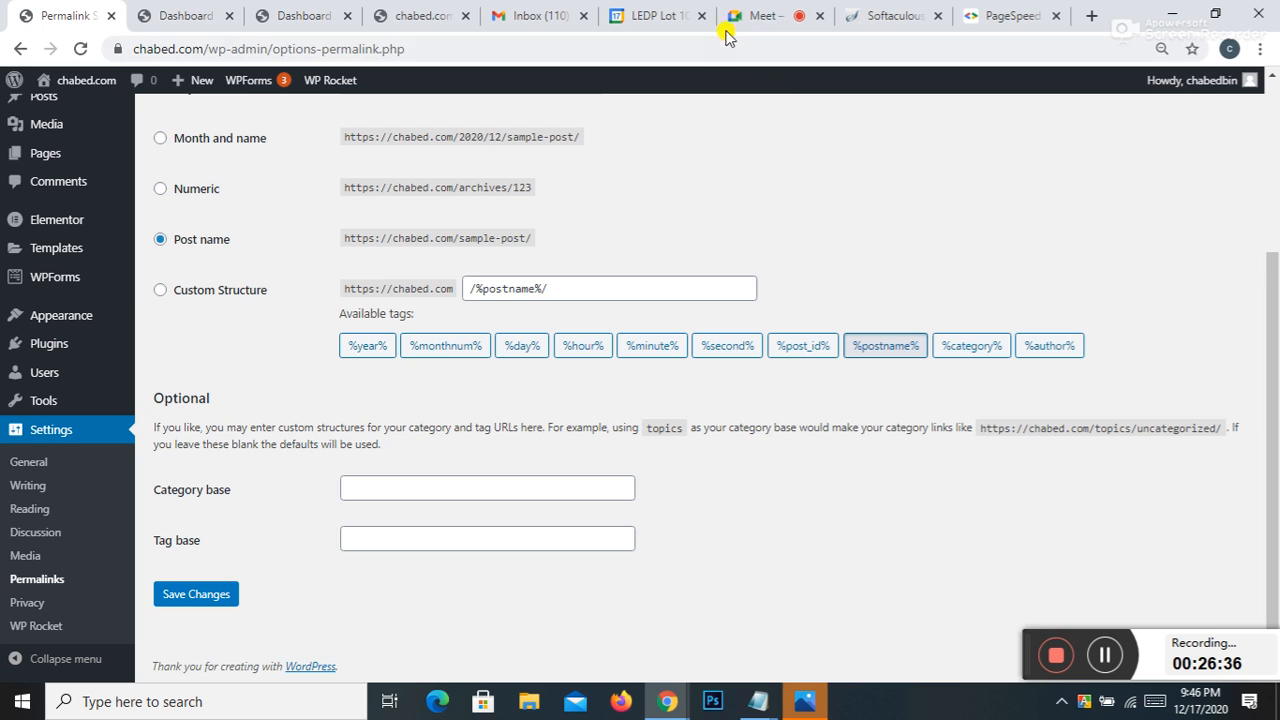
# Step: Run the PageSpeed Insights analysis again after the cache clearing and check both the mobile and desktop scores
pyautogui.click(1000, 18)
pyautogui.click(80, 48)
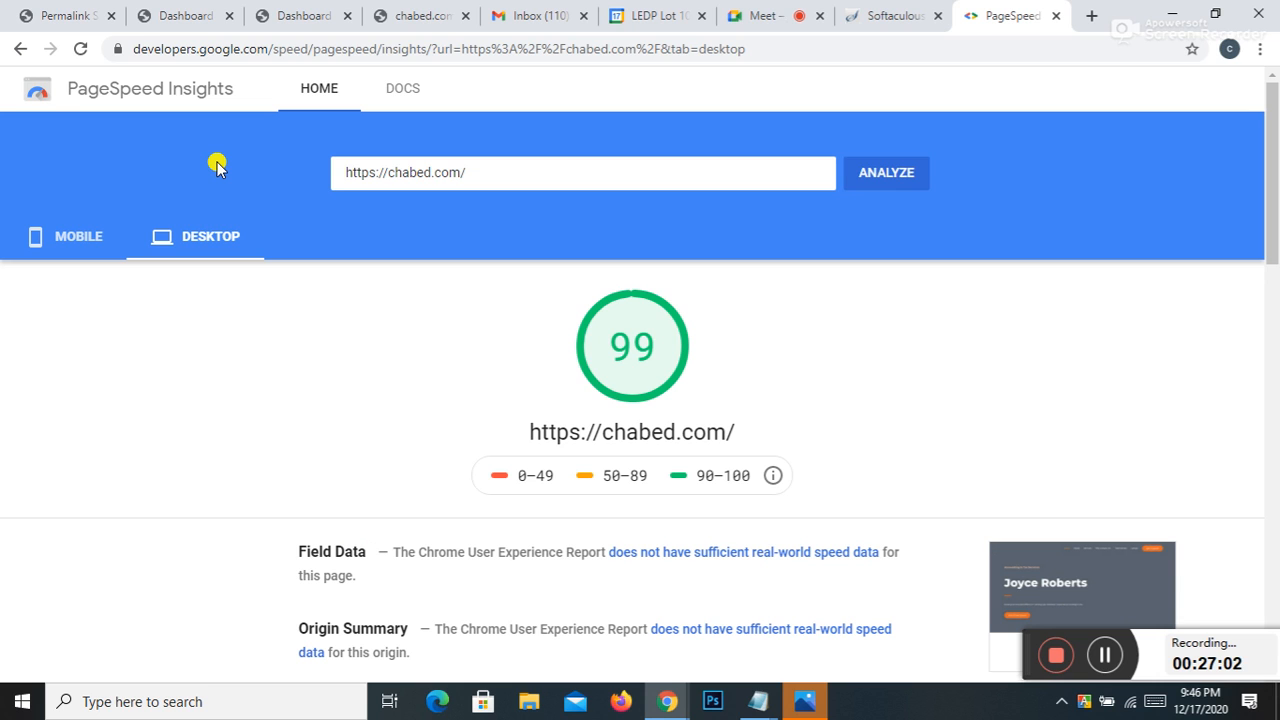
pyautogui.click(80, 248)
pyautogui.click(195, 249)
pyautogui.click(71, 15)
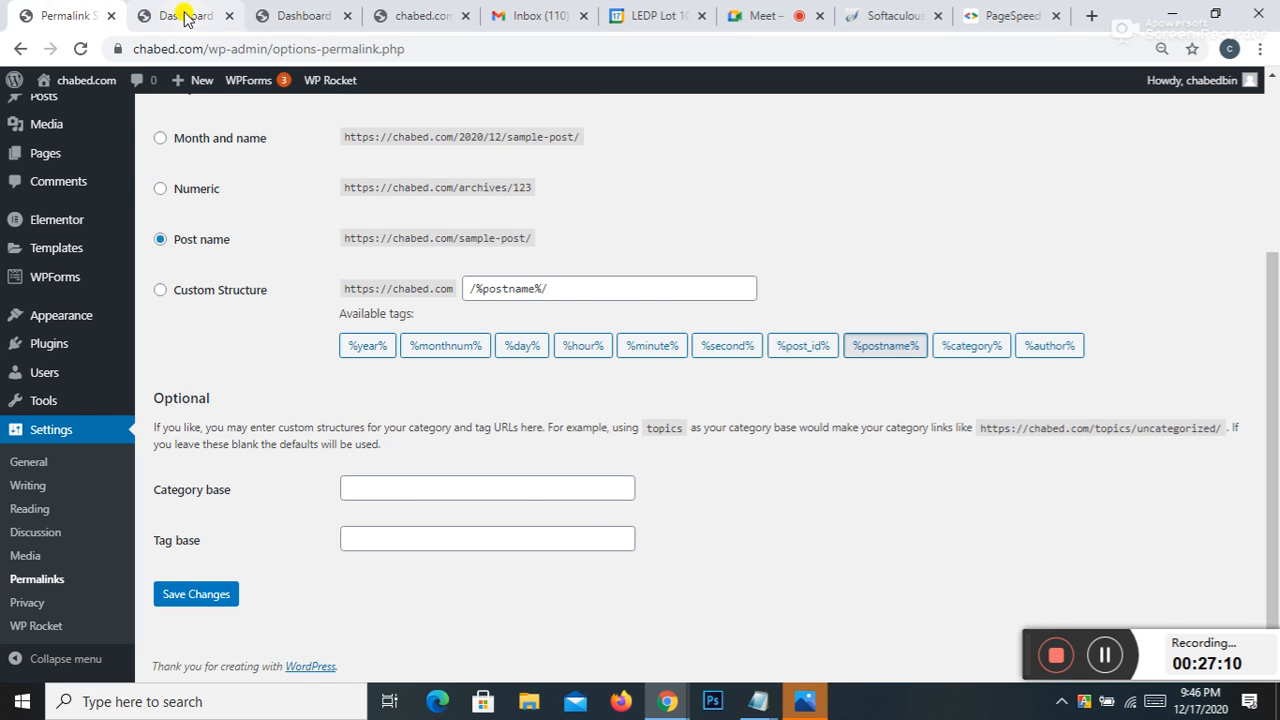
pyautogui.click(190, 20)
pyautogui.moveTo(281, 86)
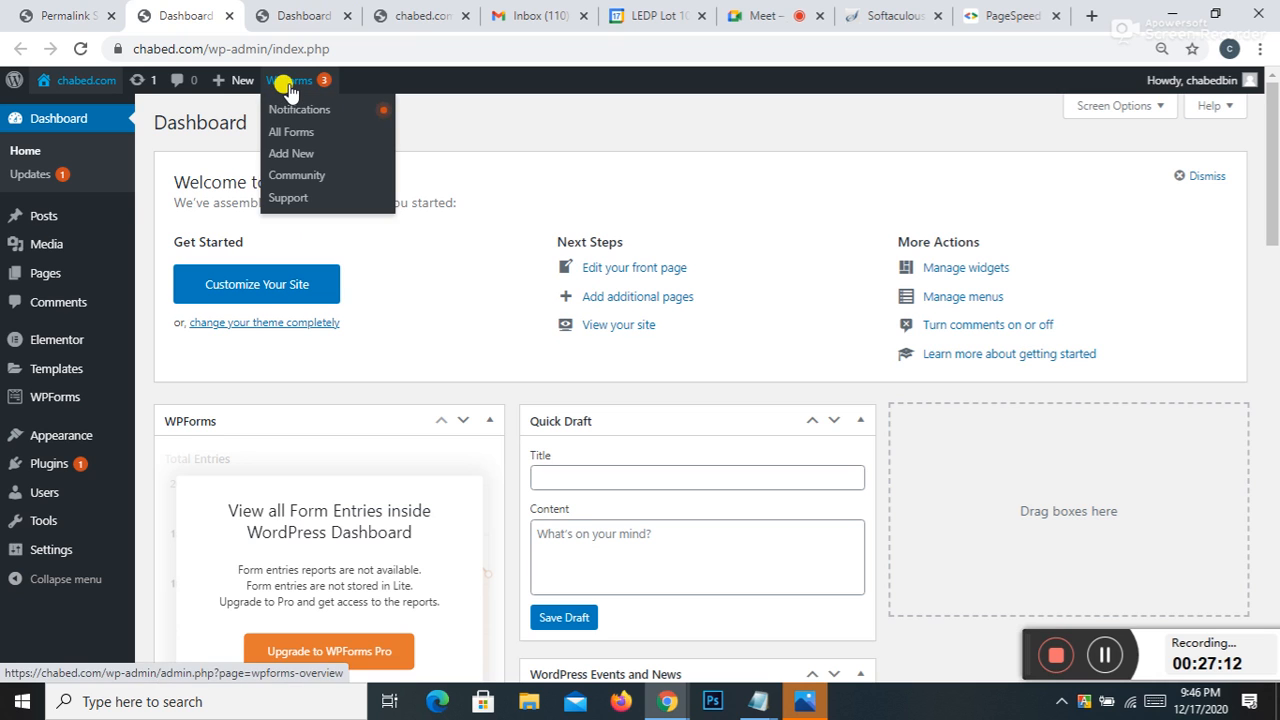
pyautogui.click(86, 18)
pyautogui.click(388, 18)
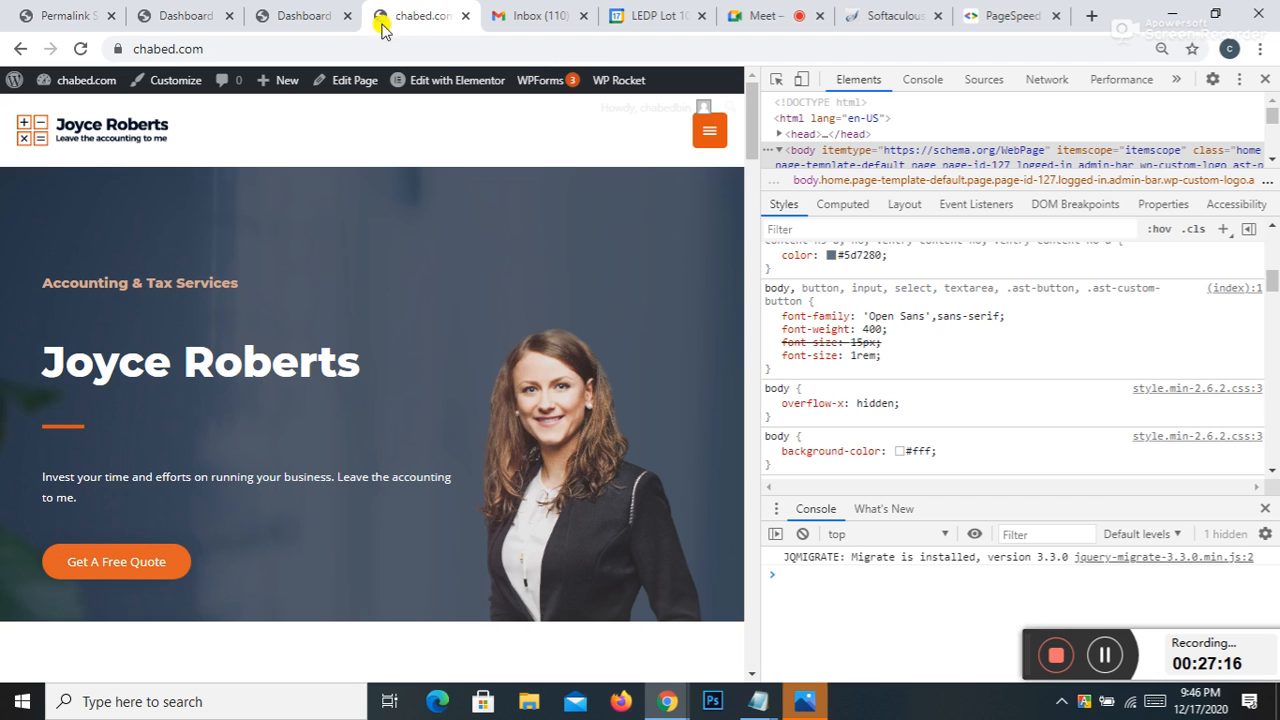
# Step: Open the installed plugins page in the chabed.com WordPress admin and regenerate WP Rocket's Critical Path CSS
pyautogui.click(180, 17)
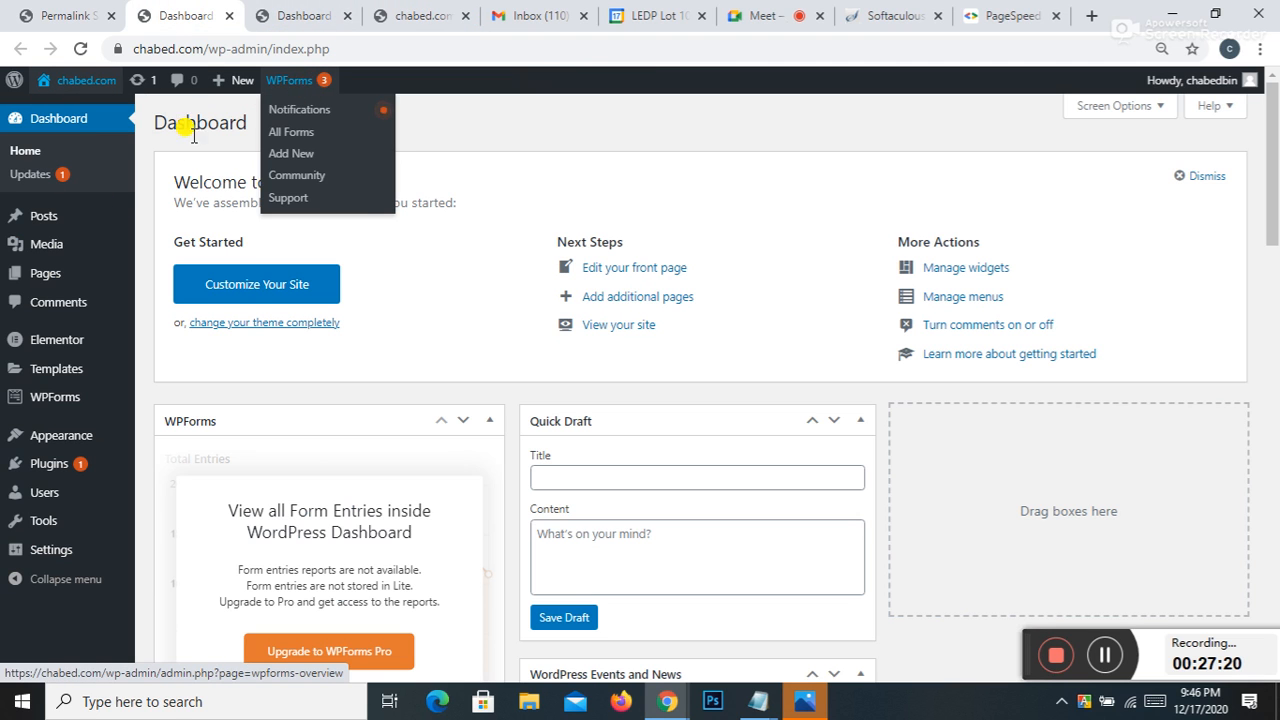
pyautogui.moveTo(40, 448)
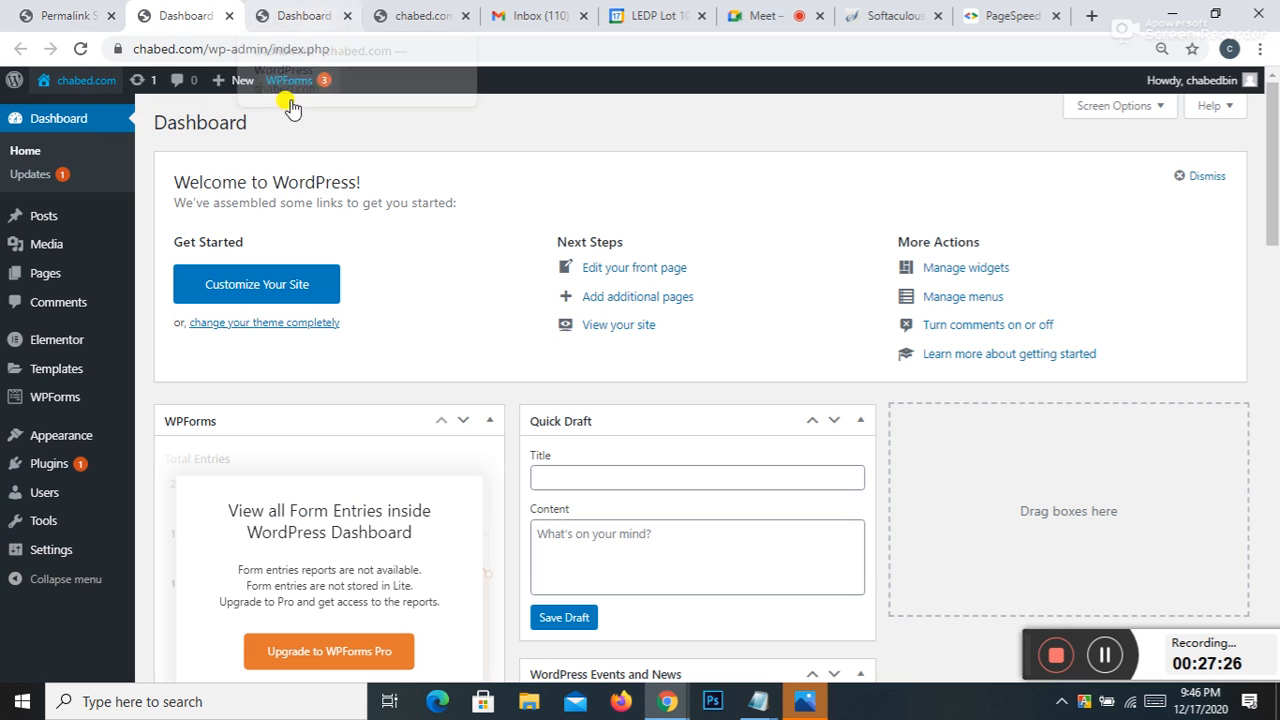
pyautogui.click(62, 466)
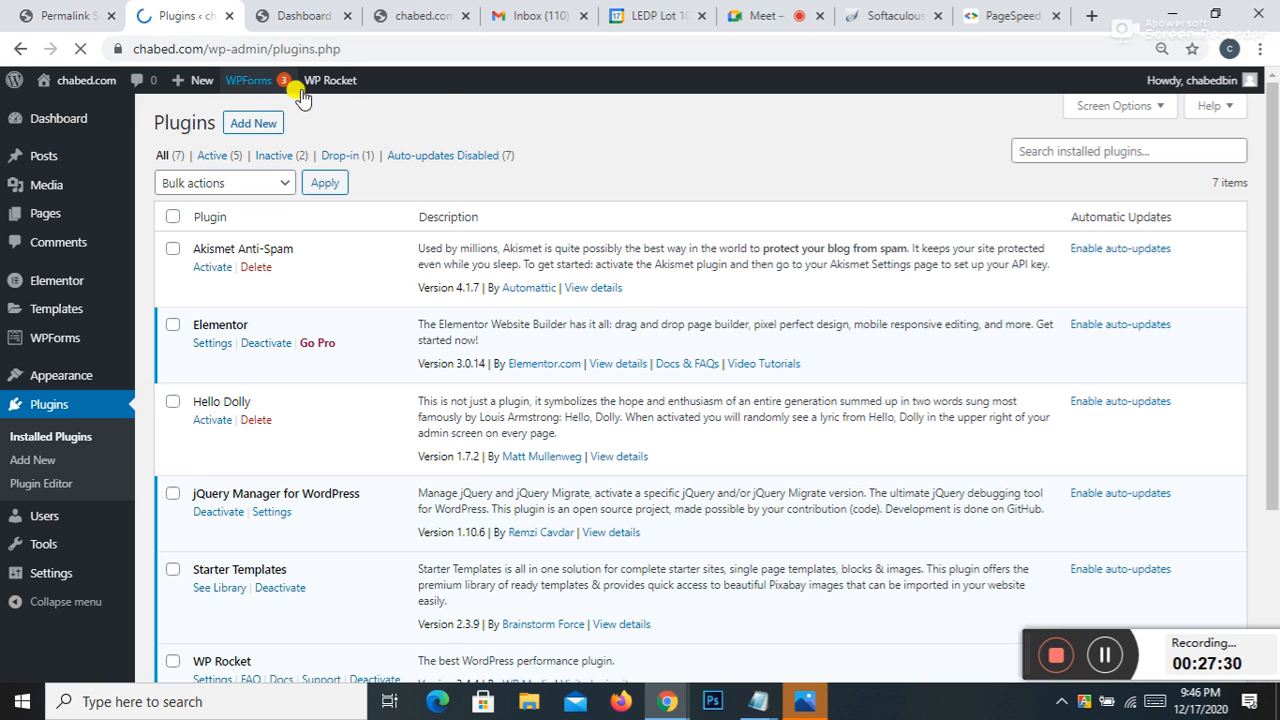
pyautogui.moveTo(314, 78)
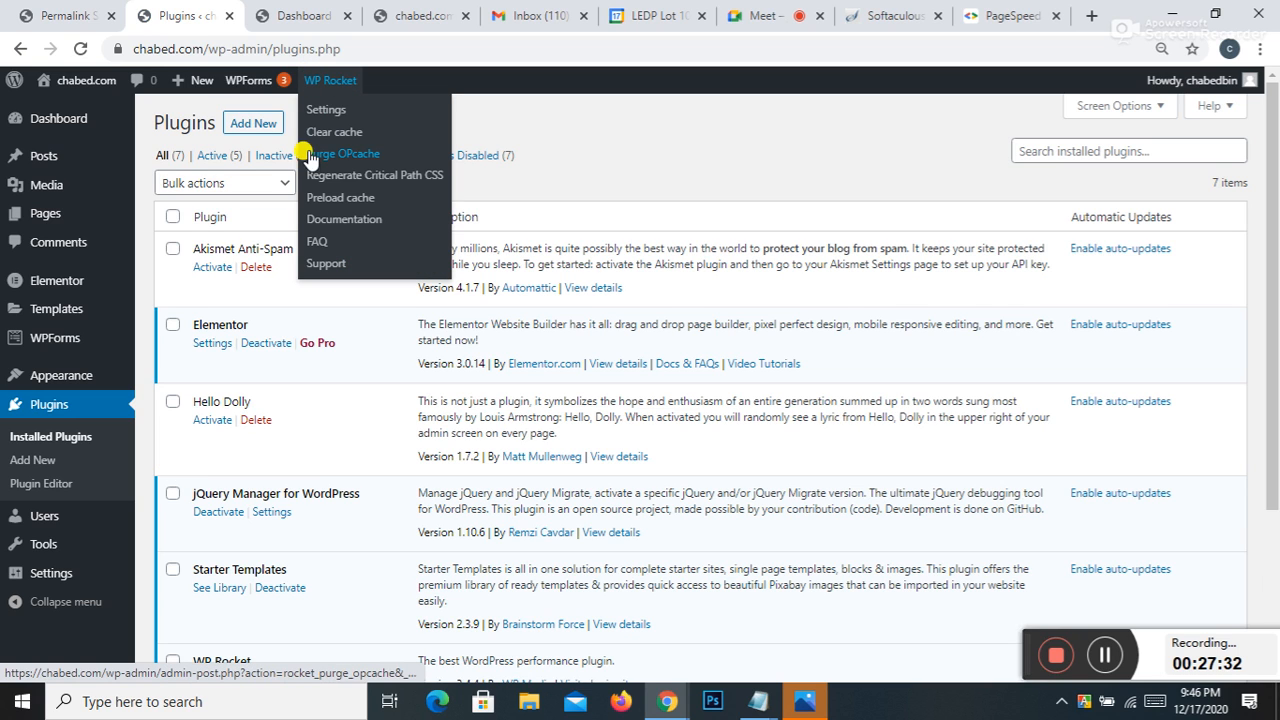
pyautogui.click(398, 181)
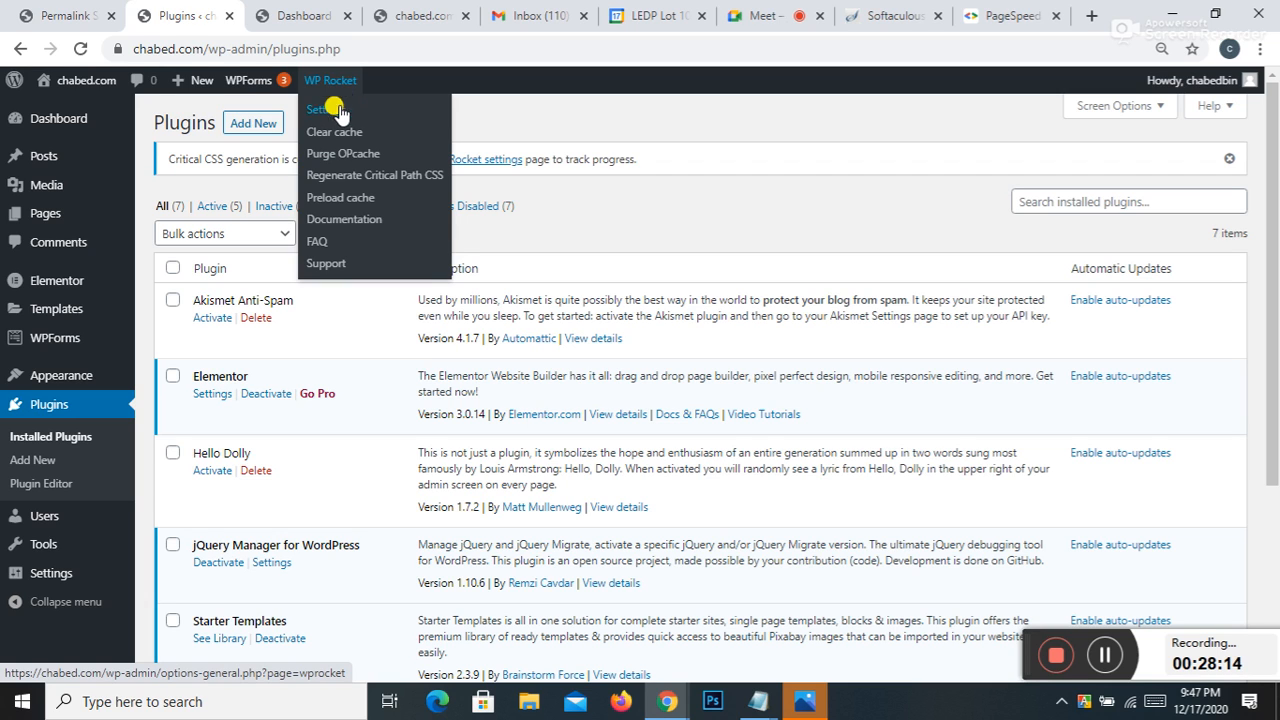
pyautogui.click(333, 134)
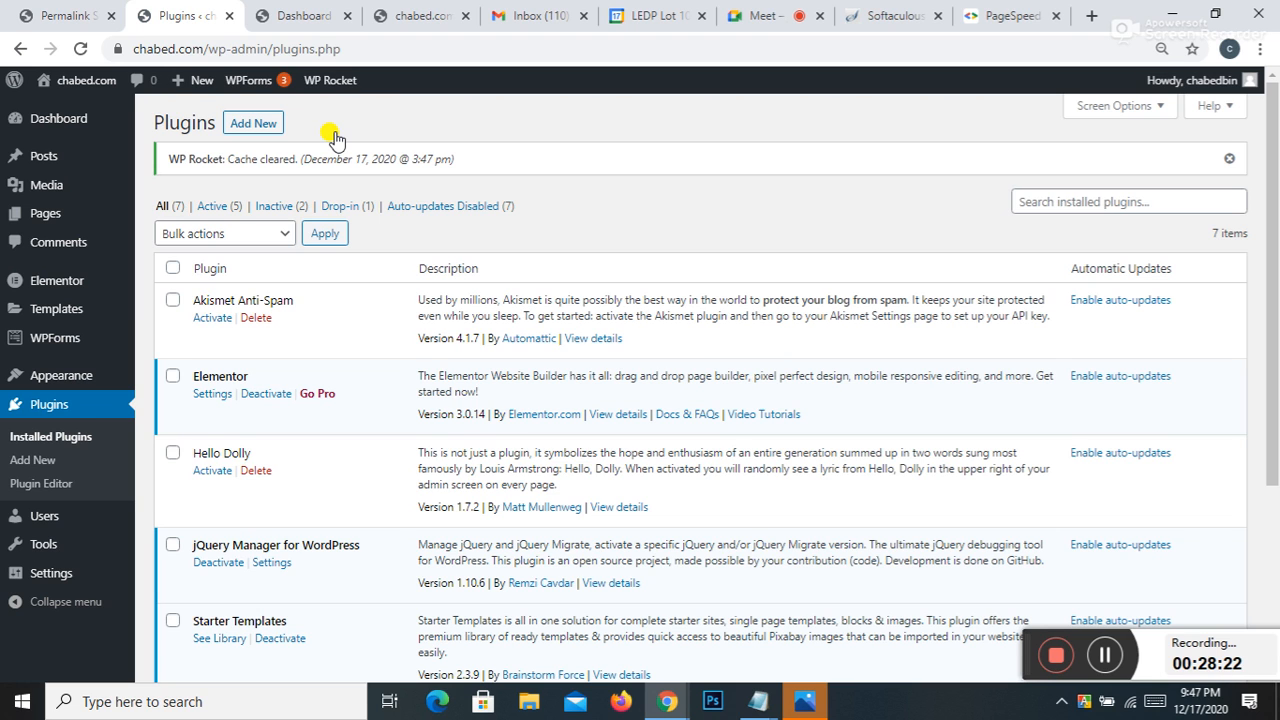
pyautogui.click(1005, 16)
pyautogui.click(77, 55)
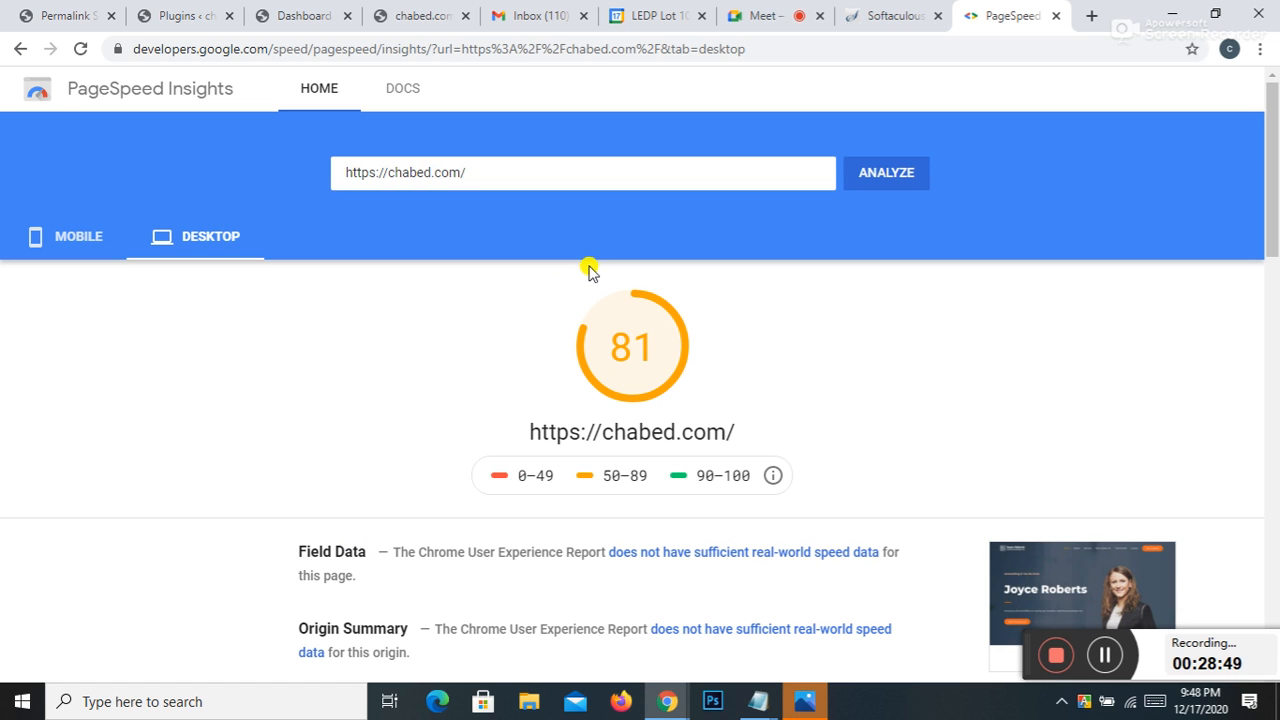
pyautogui.click(77, 246)
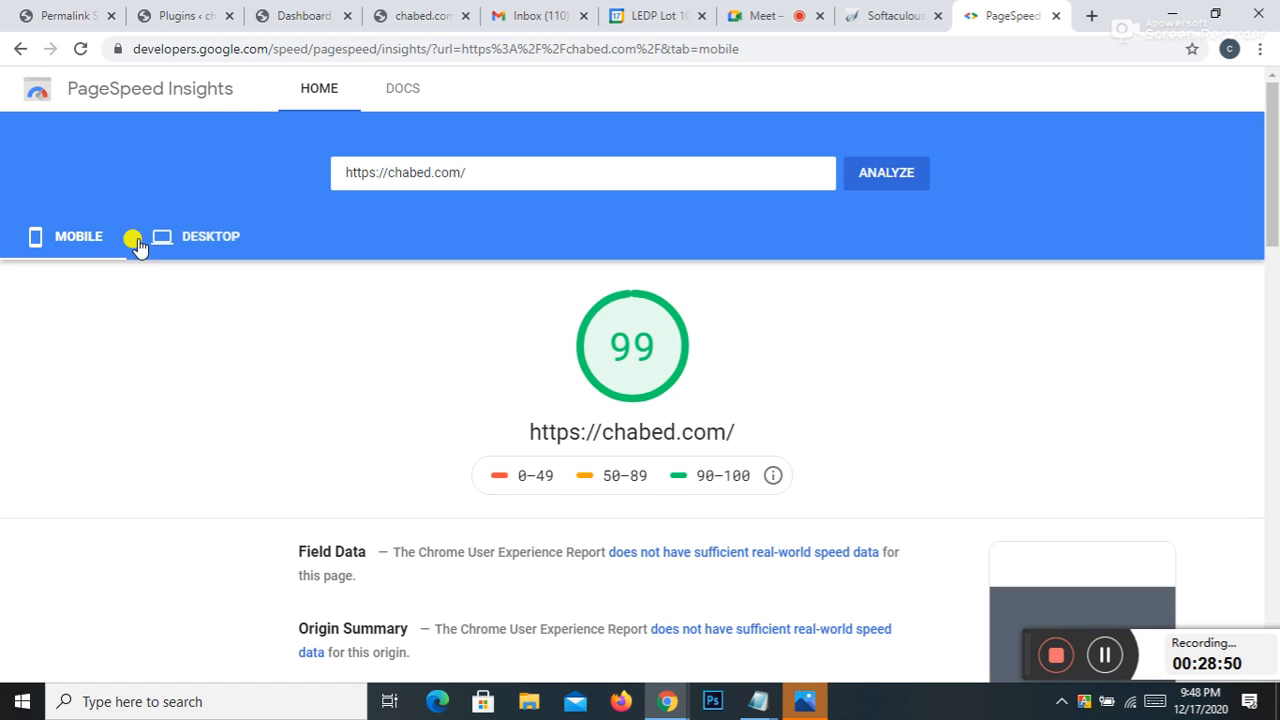
pyautogui.click(208, 242)
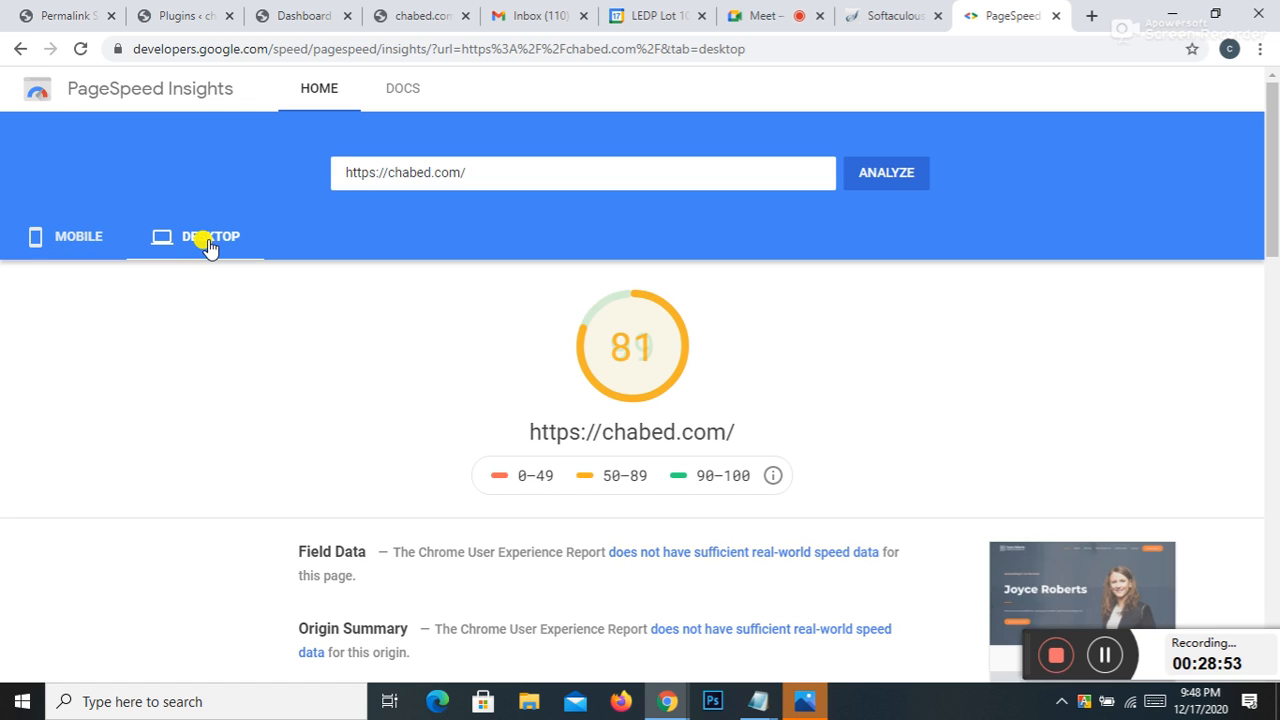
pyautogui.click(45, 247)
# Step: Switch back to the WordPress admin and review the list of installed plugins
pyautogui.click(50, 15)
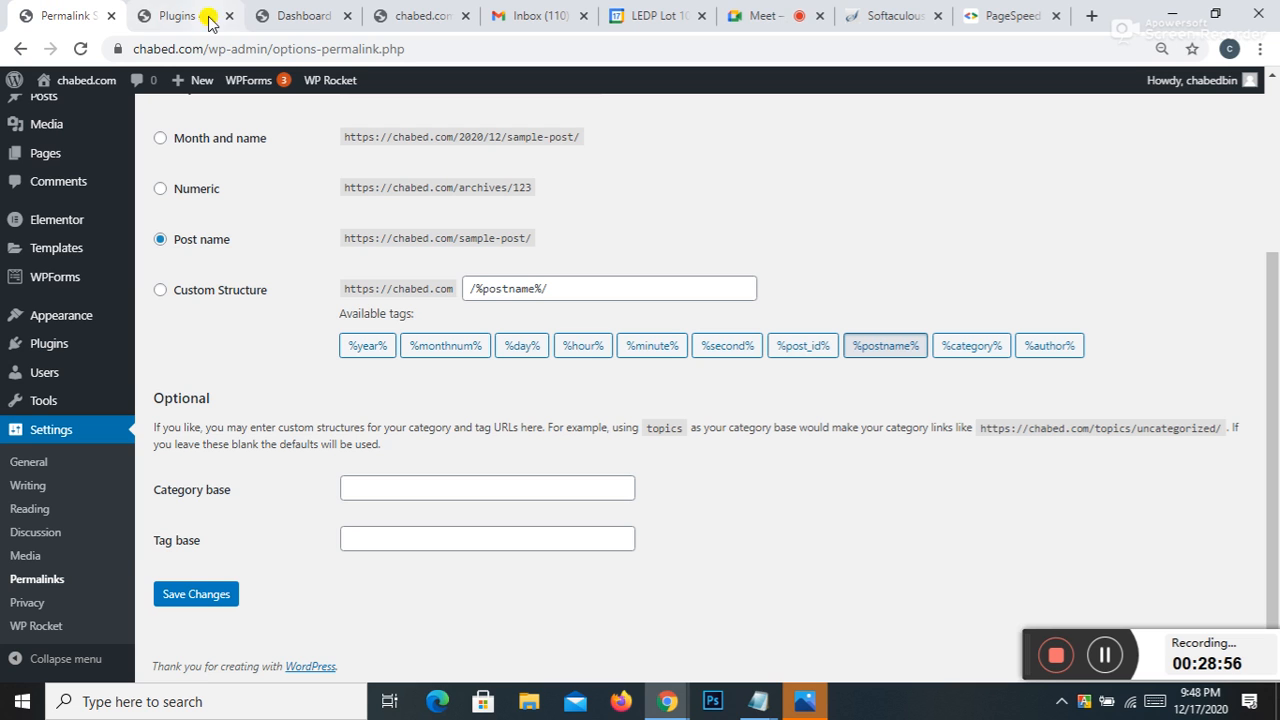
pyautogui.click(160, 15)
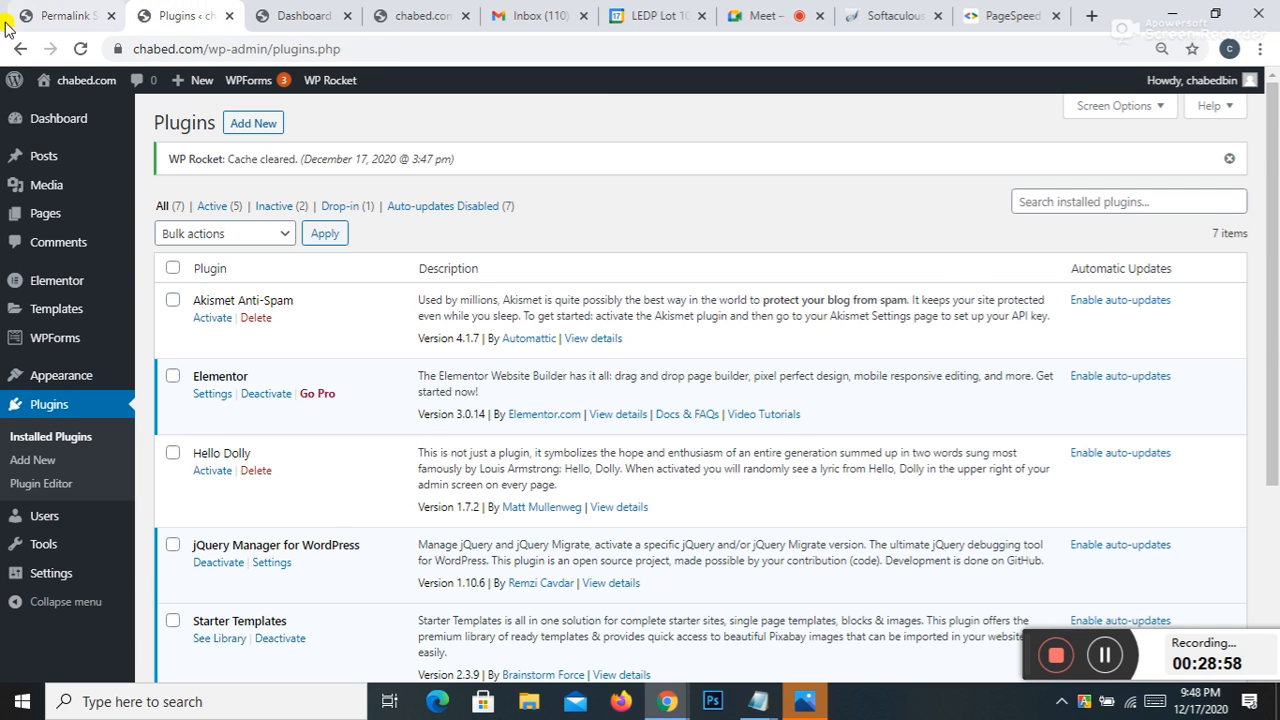
pyautogui.click(48, 15)
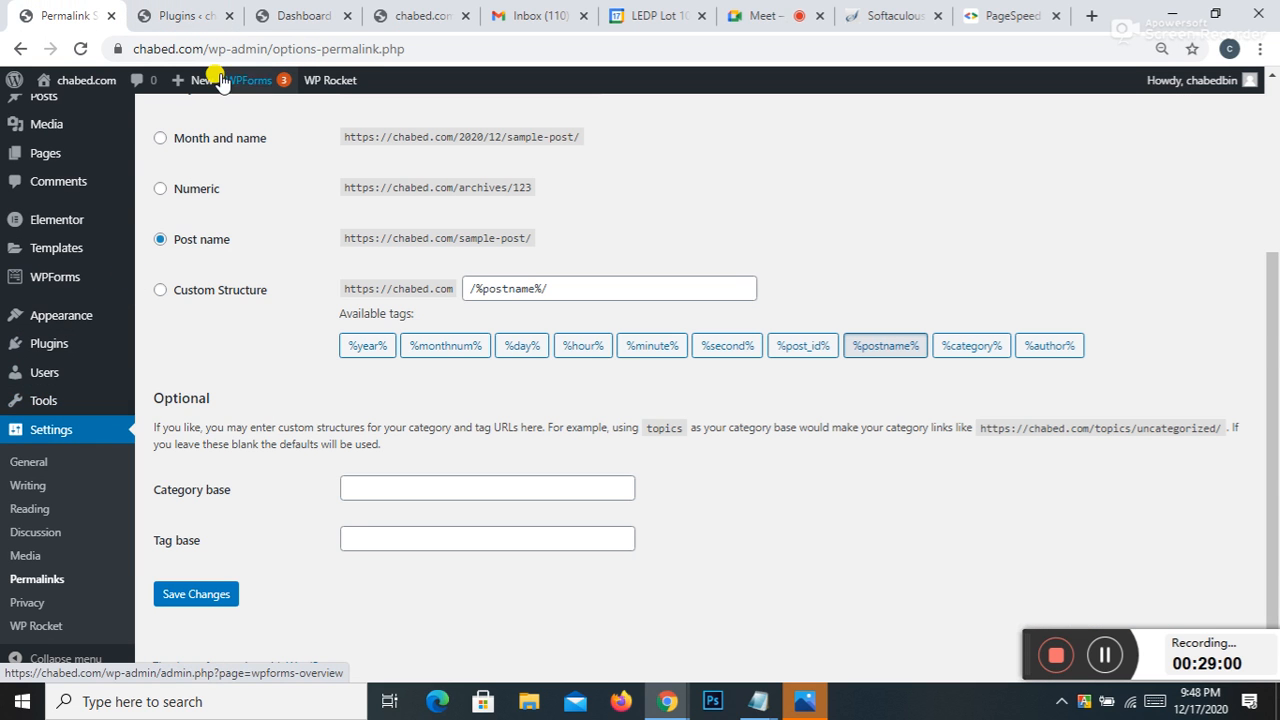
pyautogui.scroll(3, 229, 128)
pyautogui.click(190, 15)
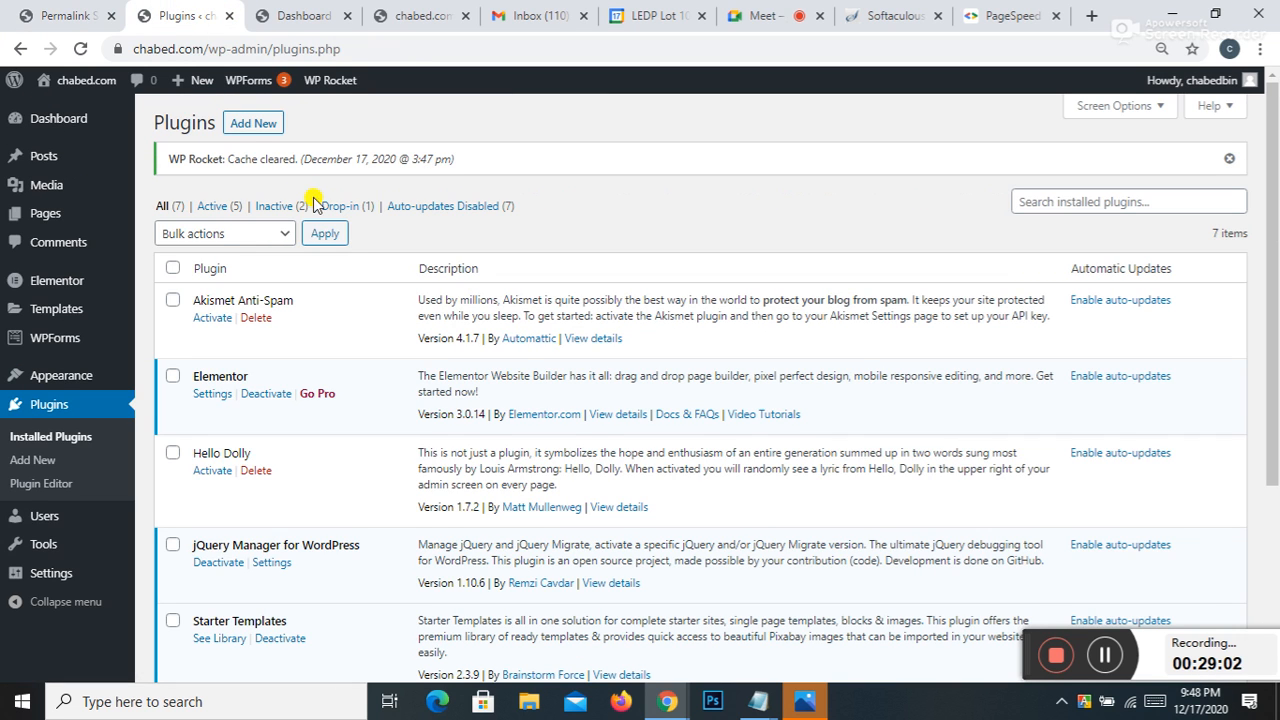
pyautogui.scroll(-3, 390, 405)
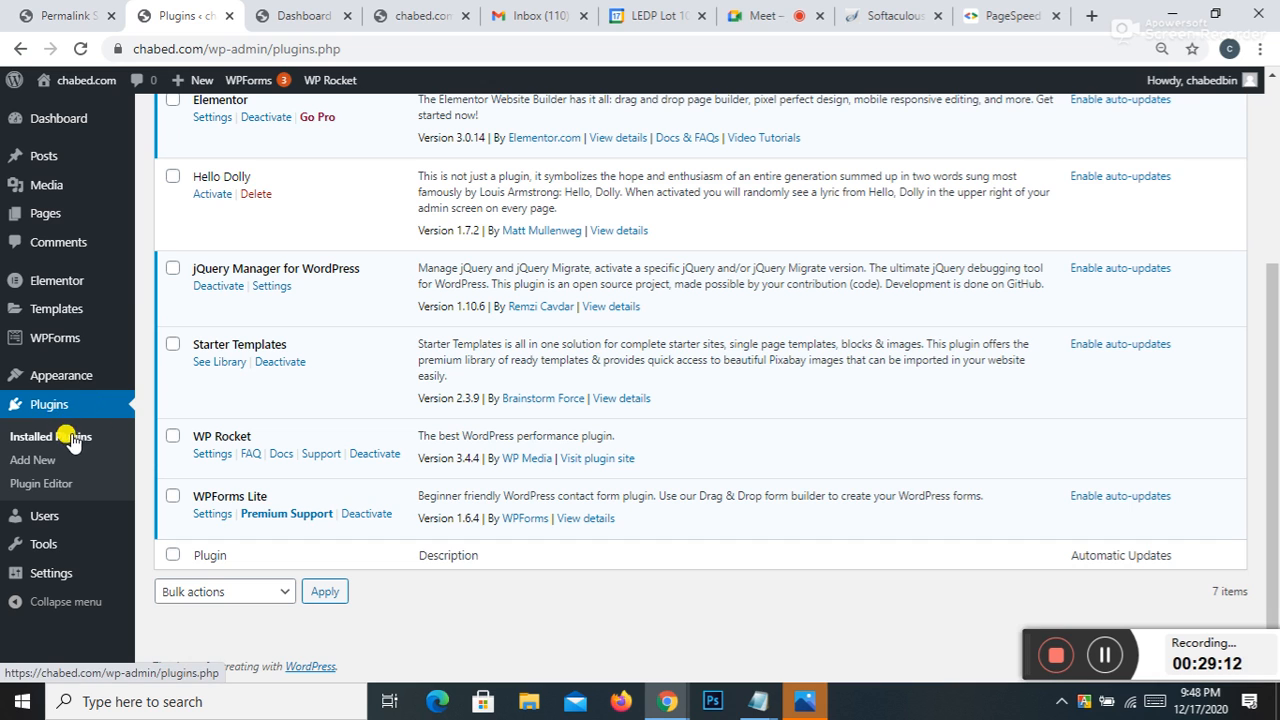
pyautogui.click(43, 406)
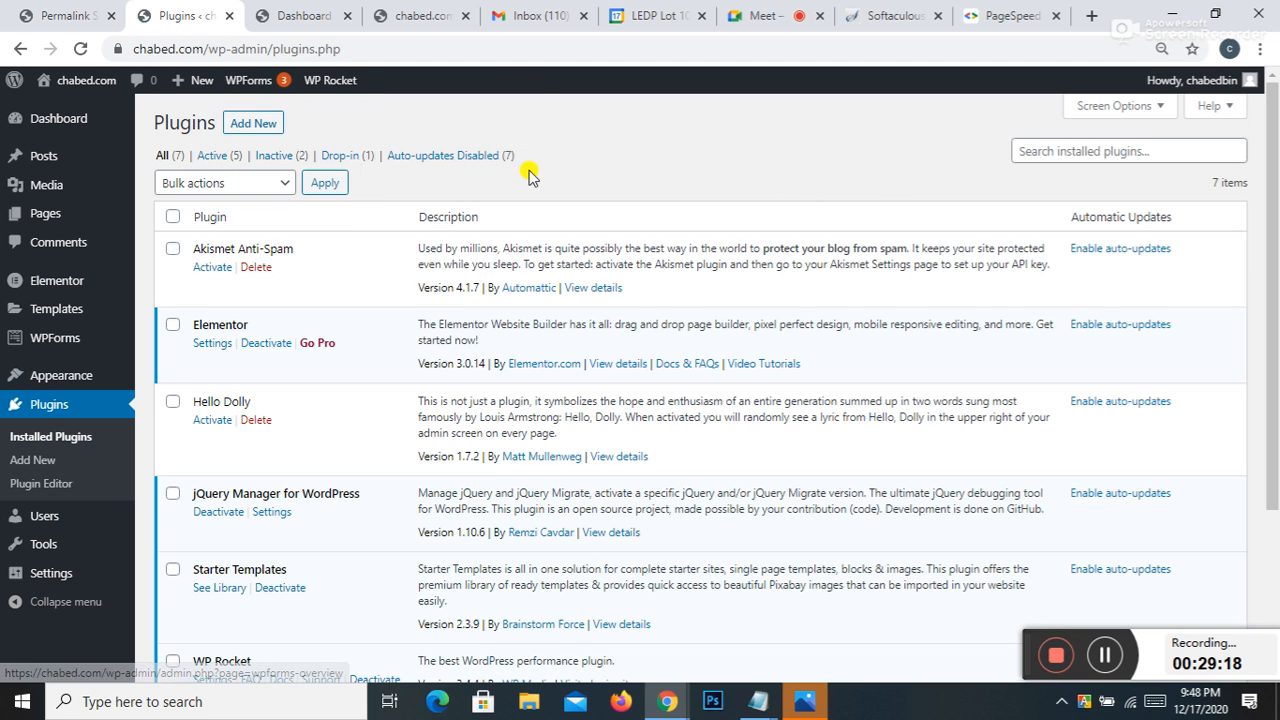
# Step: Go to adding a new plugin and search the plugin directory for "responsive"
pyautogui.click(270, 126)
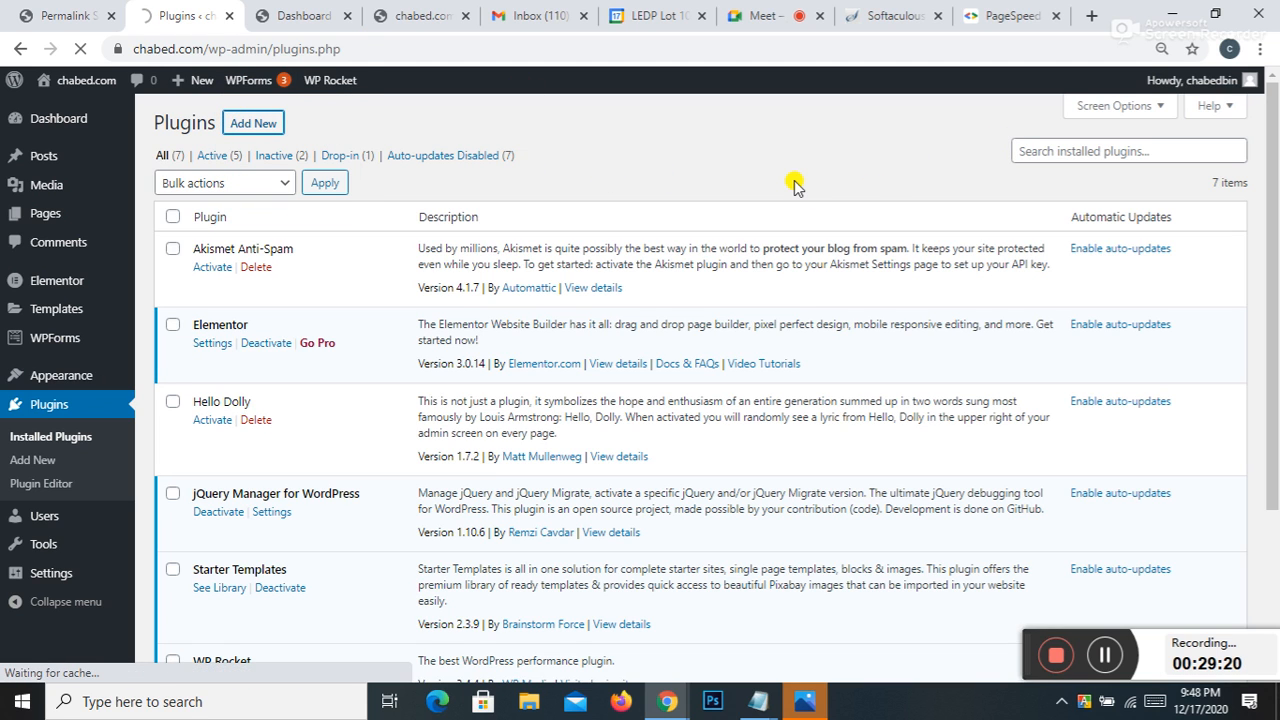
pyautogui.scroll(-5, 477, 378)
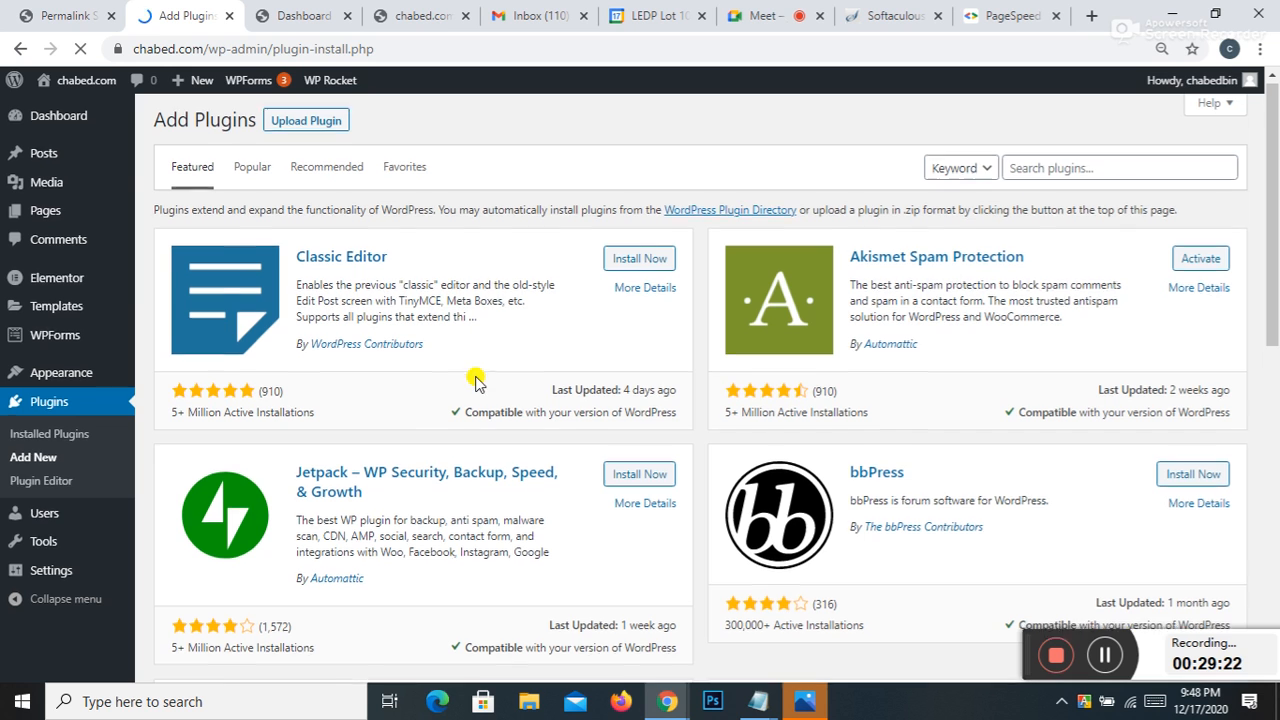
pyautogui.scroll(5, 1006, 214)
pyautogui.click(1050, 172)
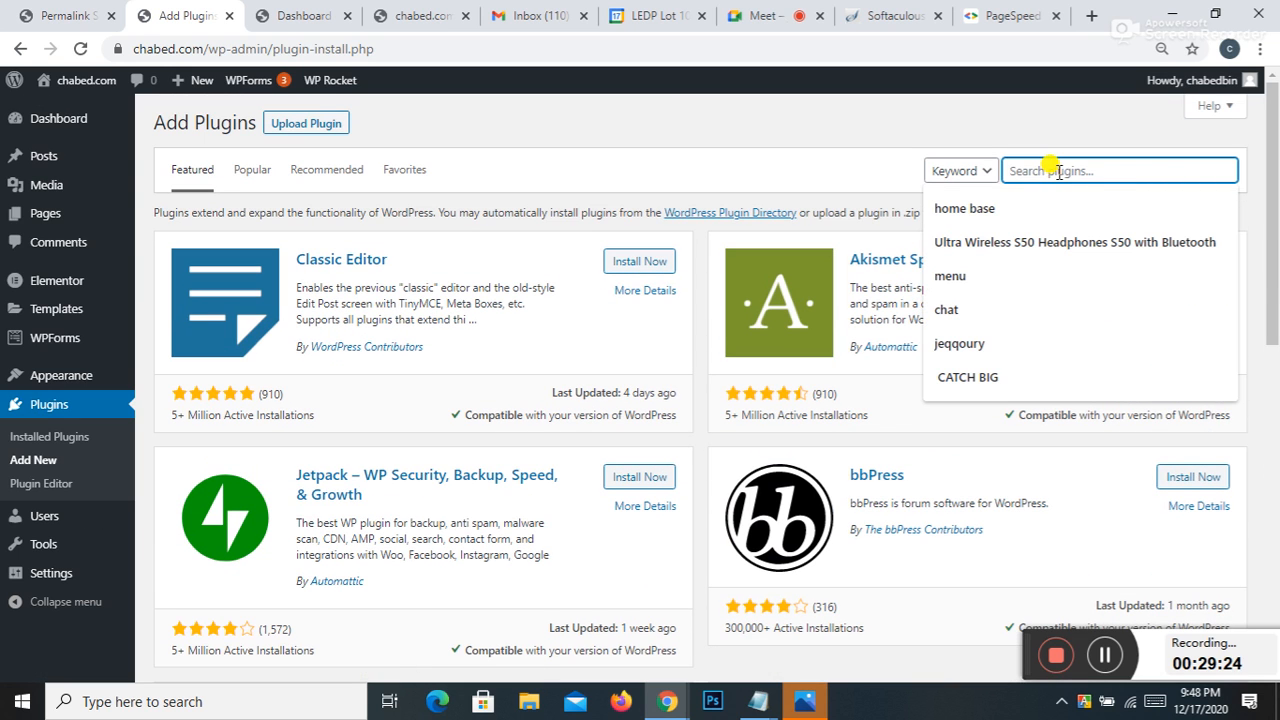
pyautogui.write('res')
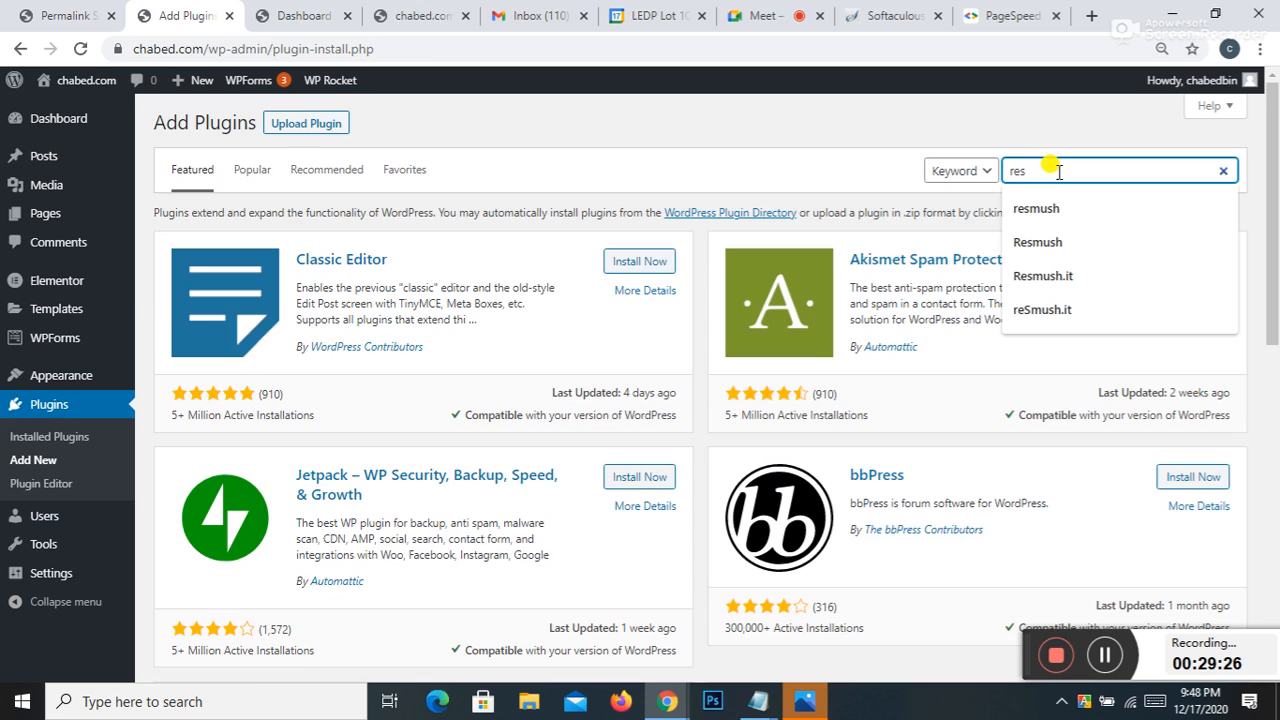
pyautogui.write('pon')
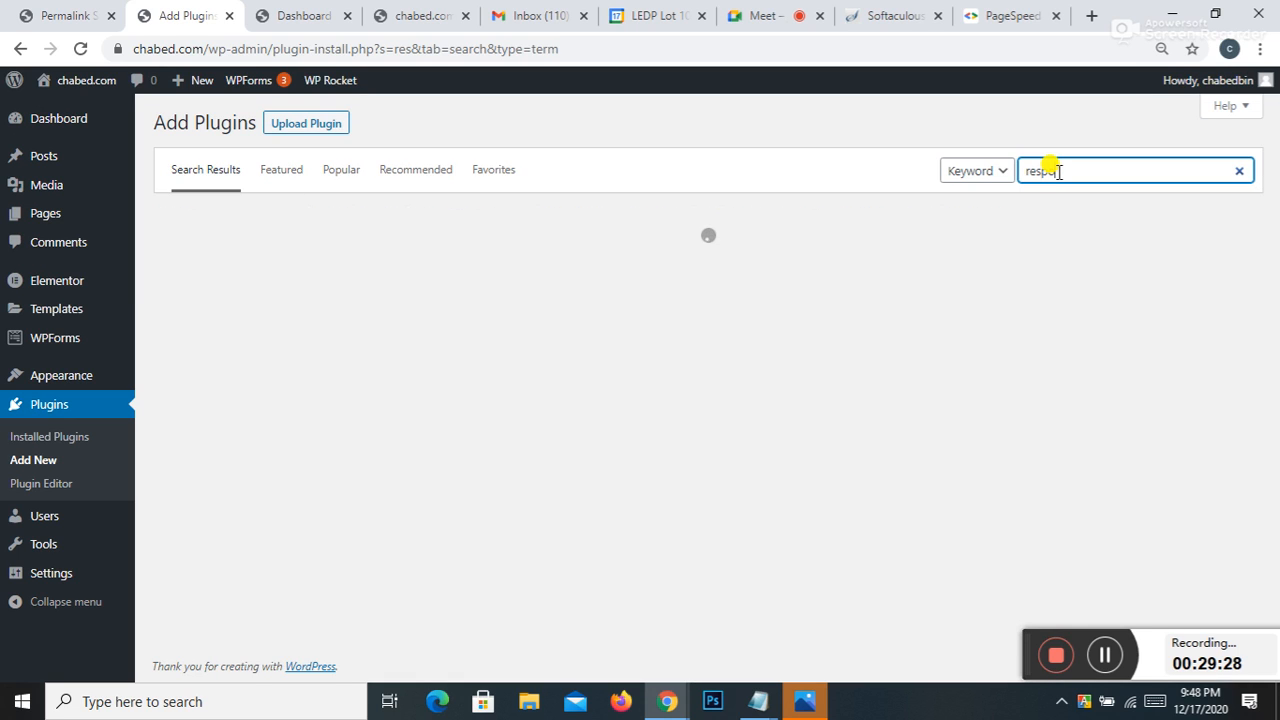
pyautogui.write('sive im')
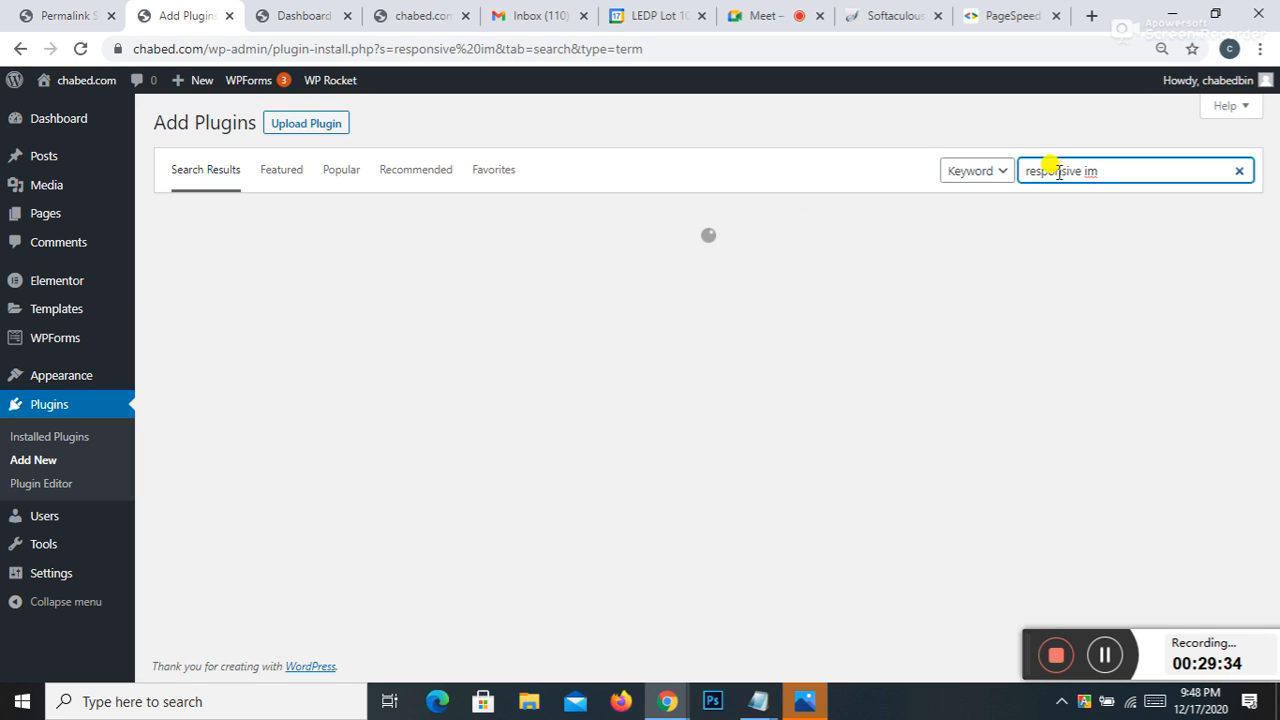
pyautogui.press('BackSpace')
pyautogui.press('BackSpace')
pyautogui.press('BackSpace')
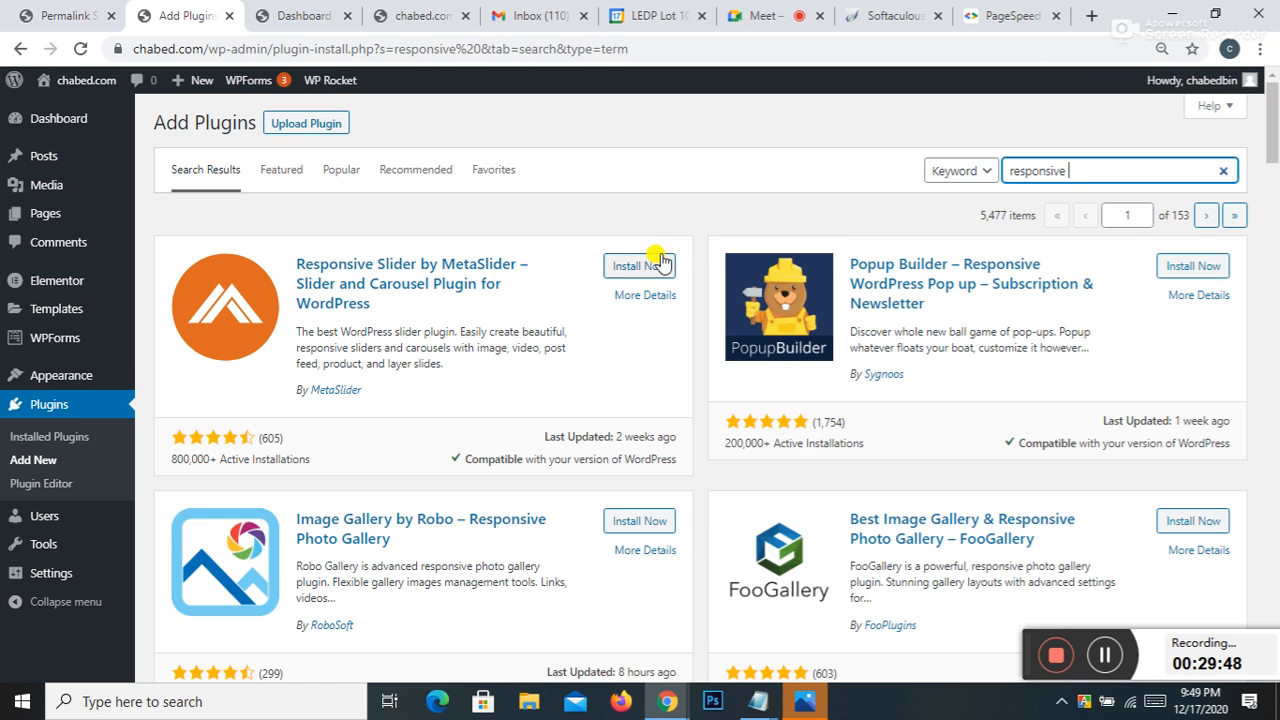
# Step: Look through the "responsive" search results for a plugin that handles responsive images
pyautogui.scroll(-5, 651, 246)
pyautogui.scroll(-9, 443, 378)
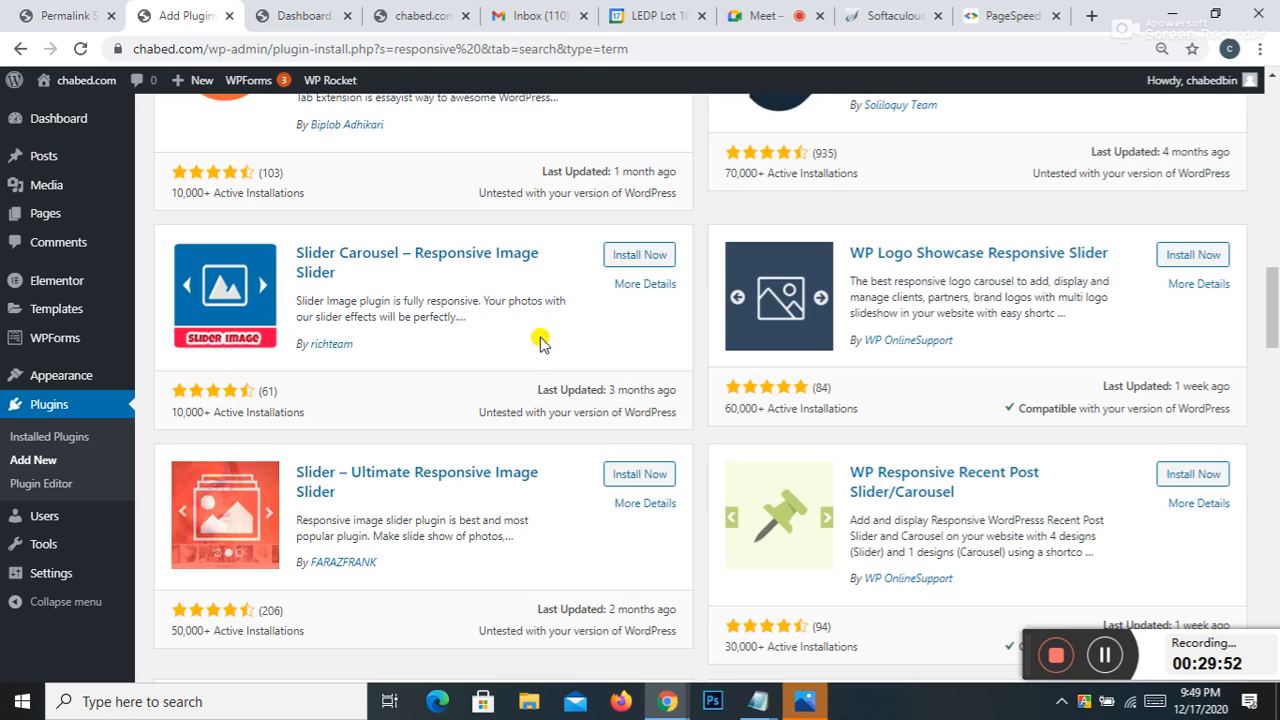
pyautogui.scroll(-9, 541, 330)
pyautogui.scroll(-6, 540, 340)
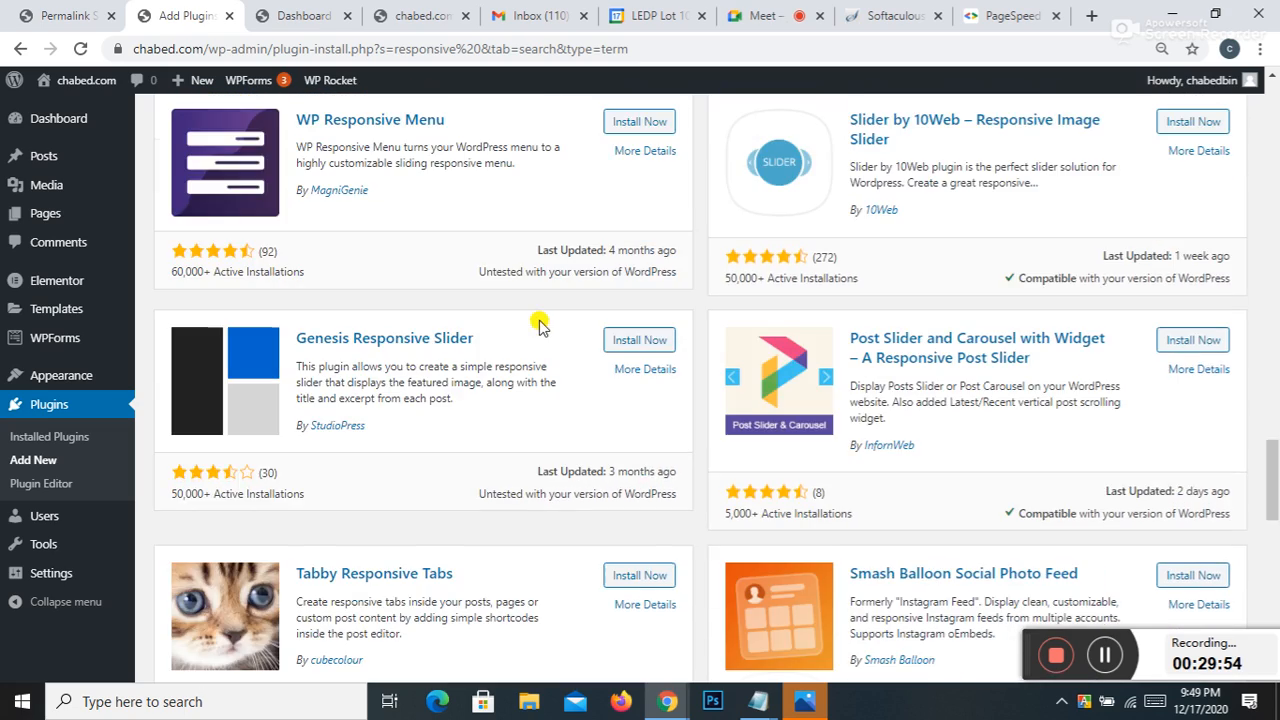
pyautogui.scroll(15, 535, 330)
pyautogui.scroll(2, 527, 315)
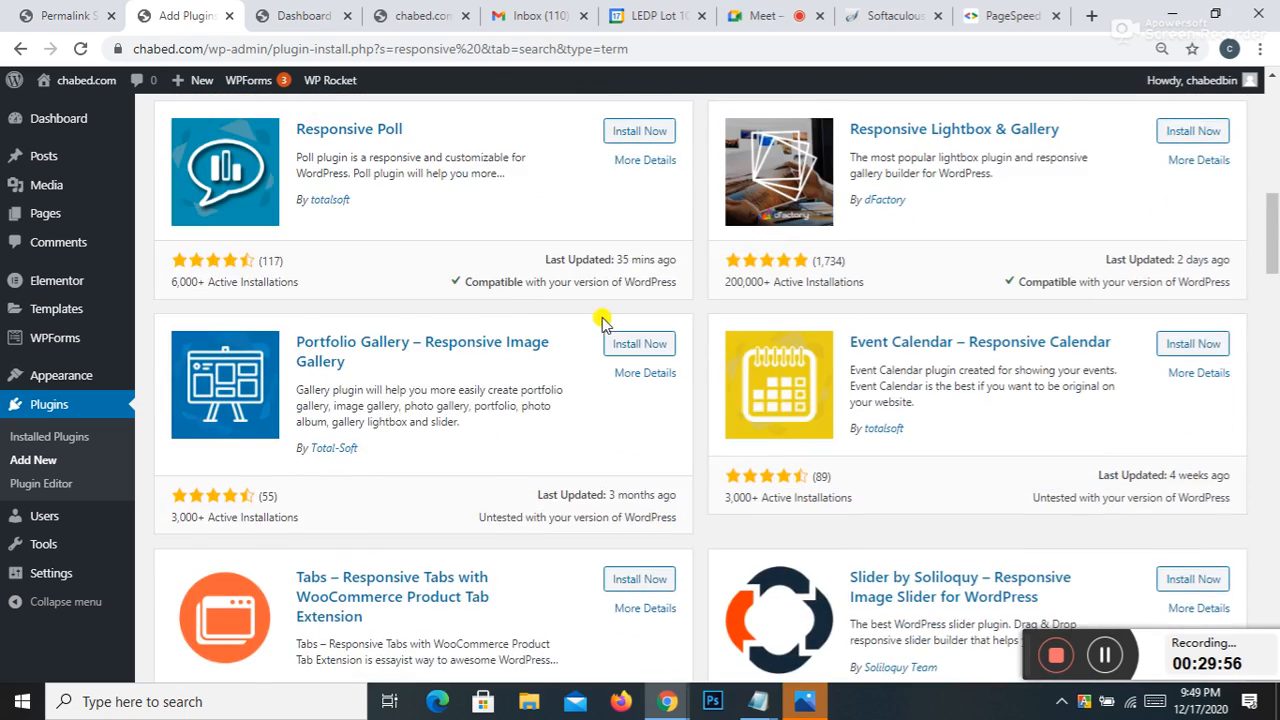
pyautogui.scroll(2, 537, 386)
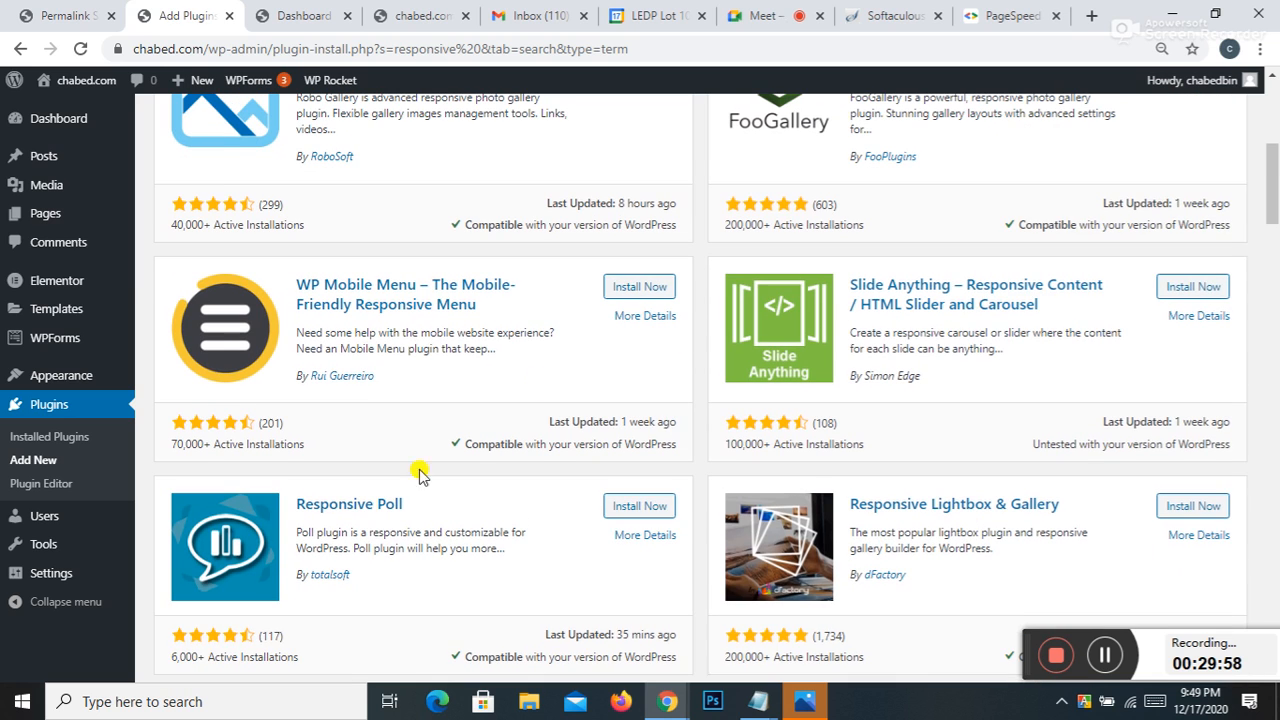
pyautogui.scroll(3, 491, 434)
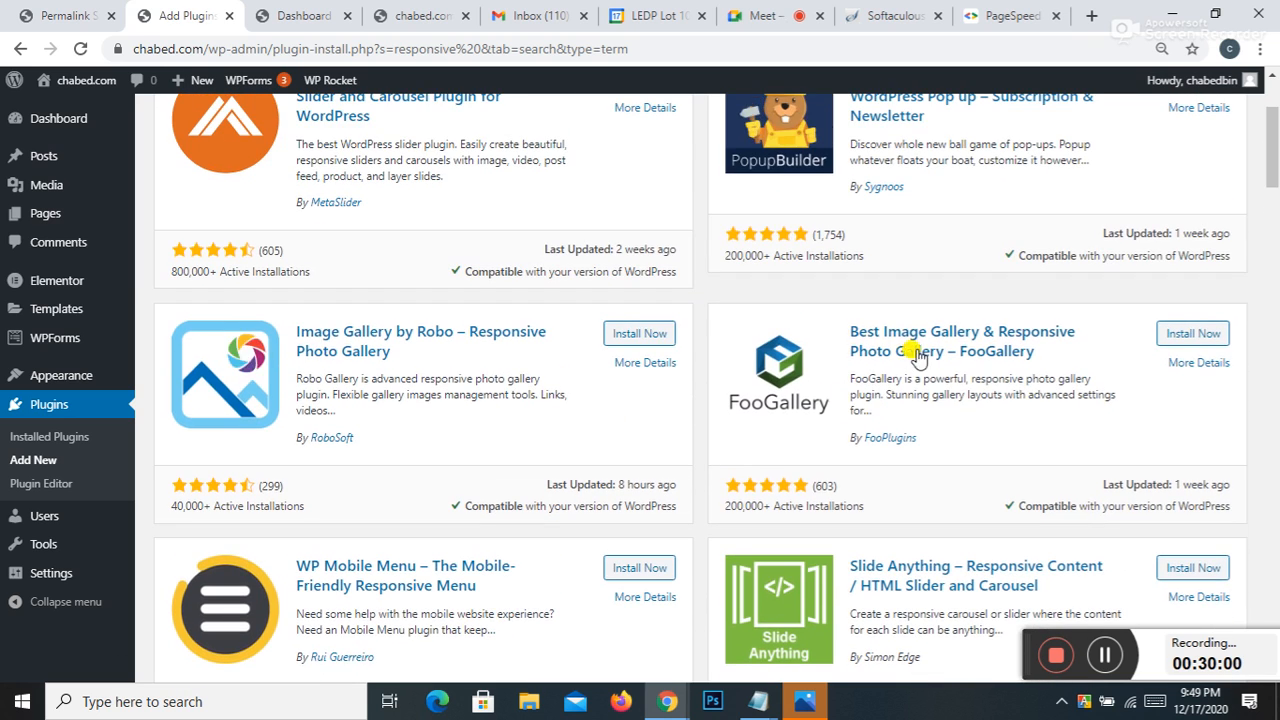
pyautogui.scroll(2, 934, 263)
pyautogui.scroll(-1, 515, 365)
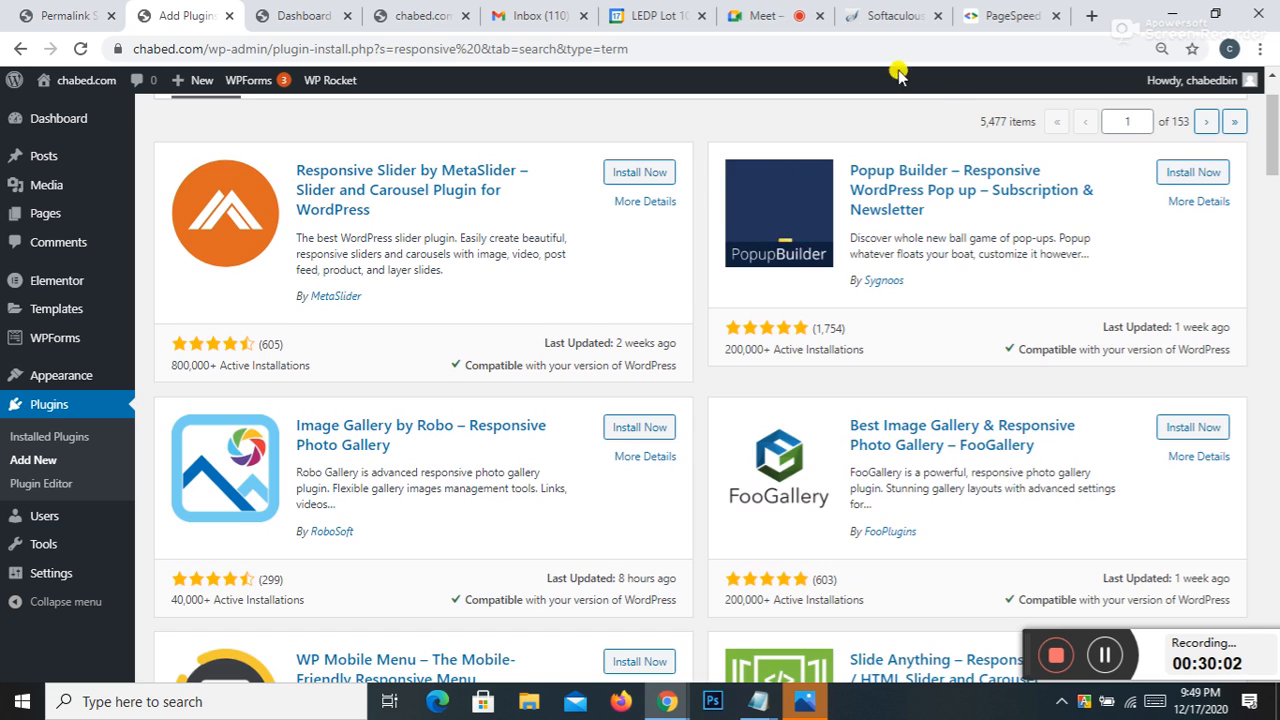
pyautogui.scroll(1, 950, 120)
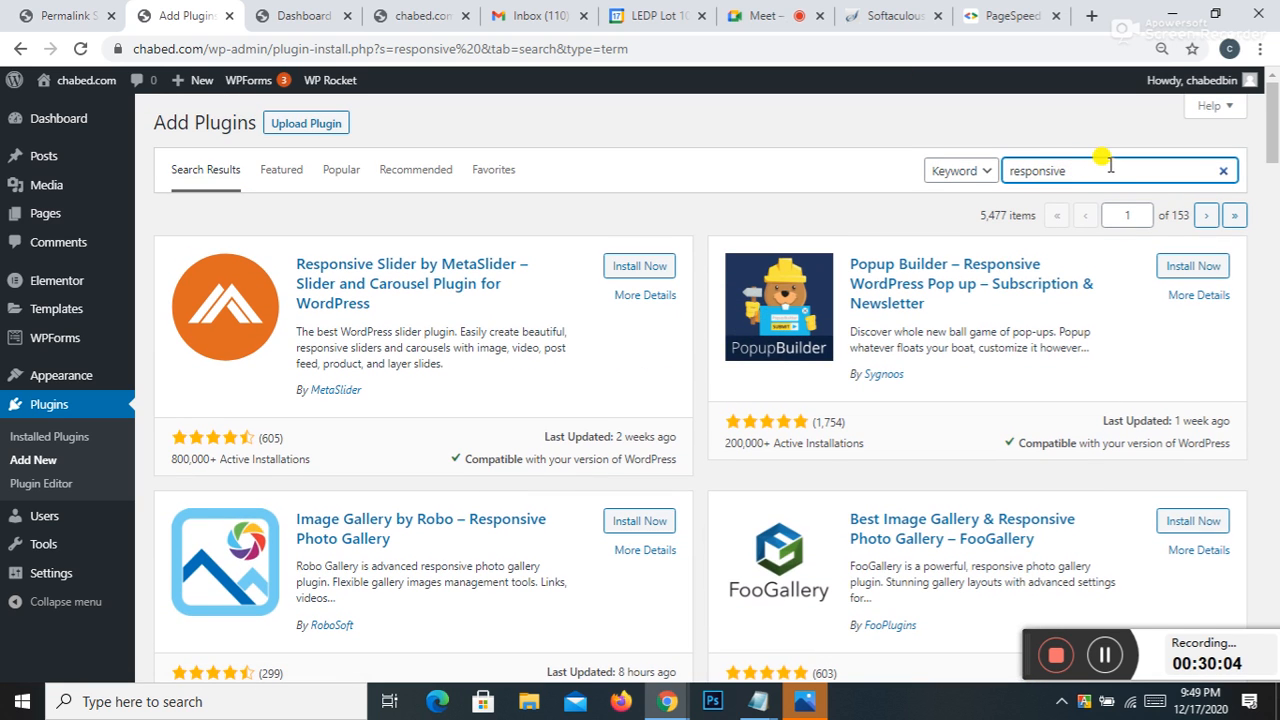
# Step: Extend the plugin search to "responsive images" and locate the Disable Responsive Images Complete plugin
pyautogui.write('images')
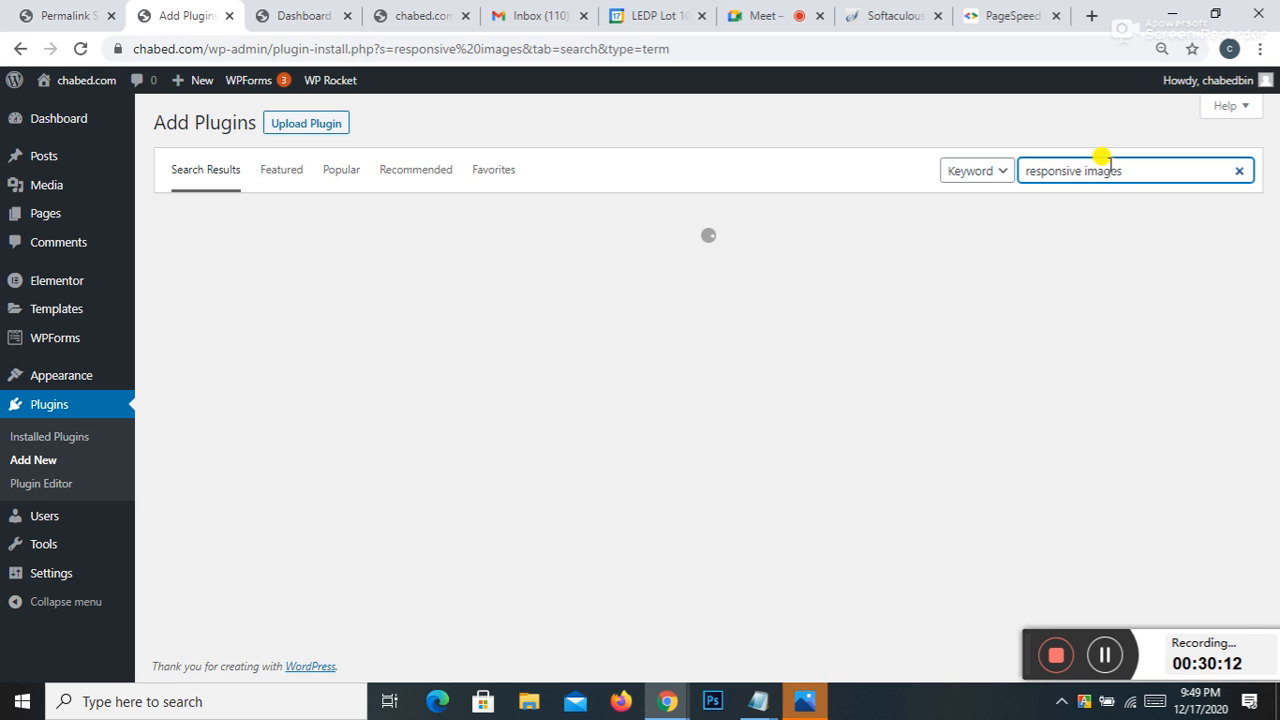
pyautogui.scroll(-5, 340, 295)
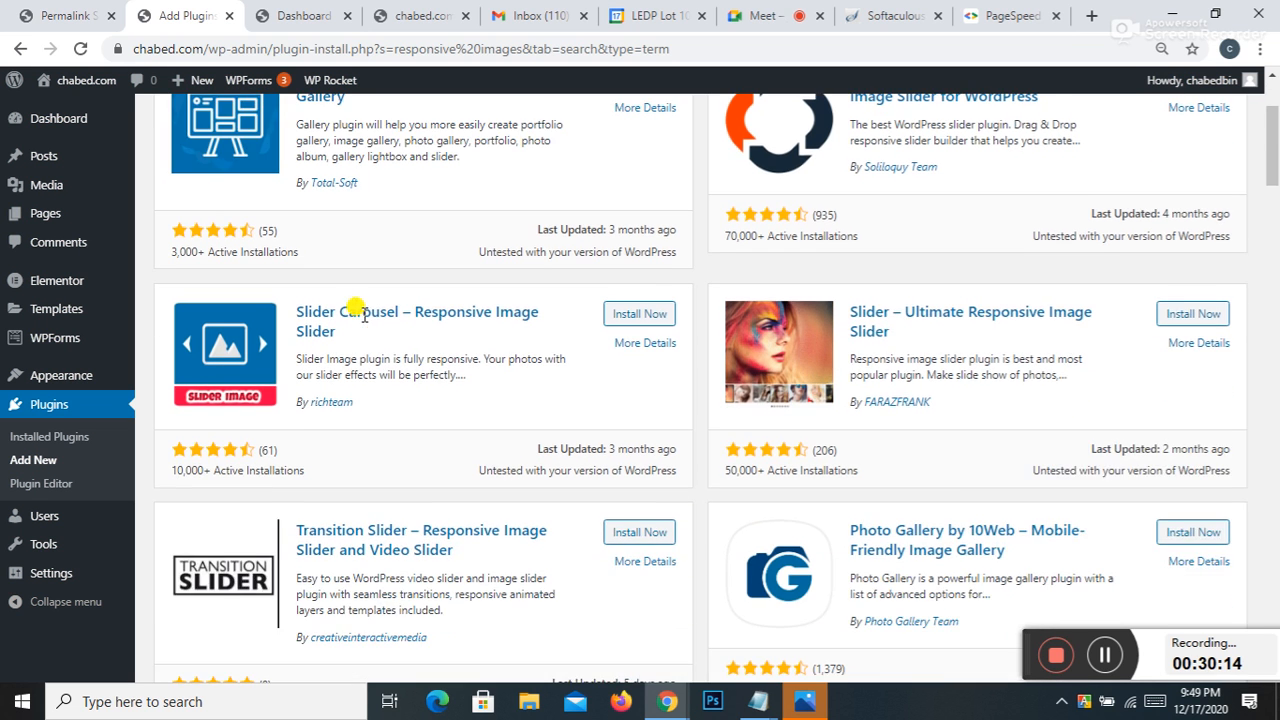
pyautogui.scroll(-5, 375, 295)
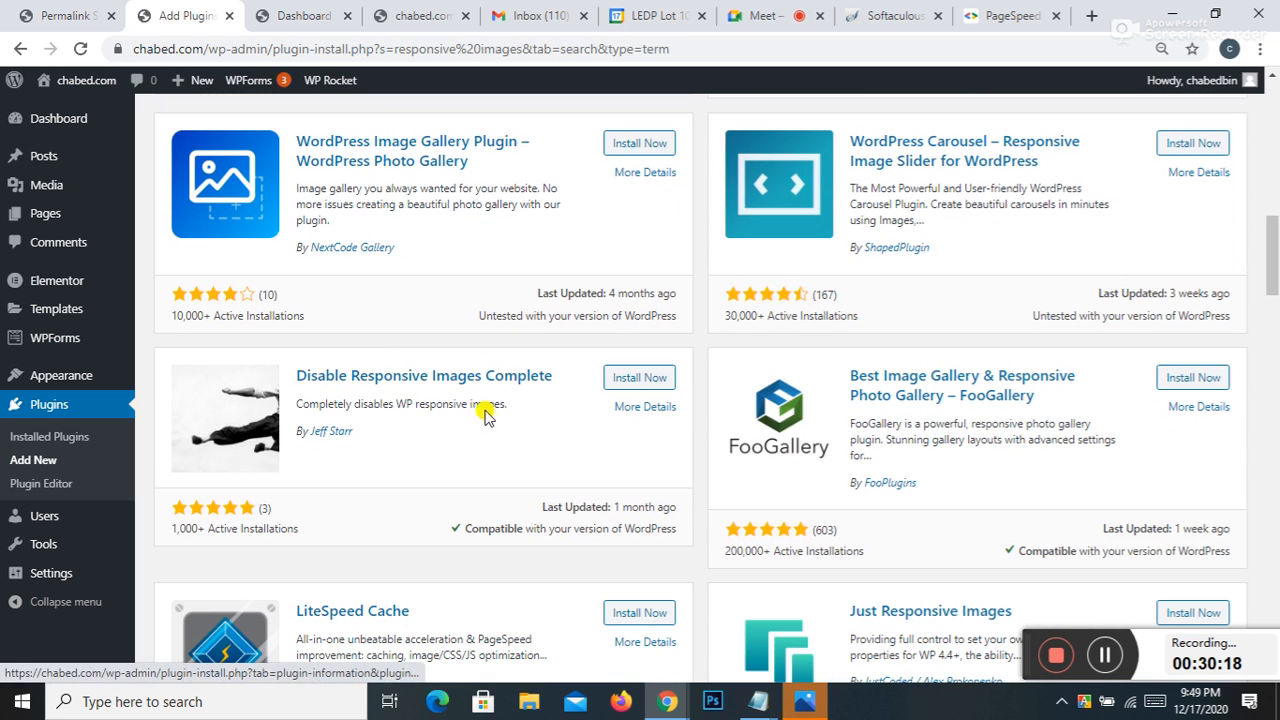
# Step: Install and activate the Disable Responsive Images Complete plugin from its details window
pyautogui.click(488, 380)
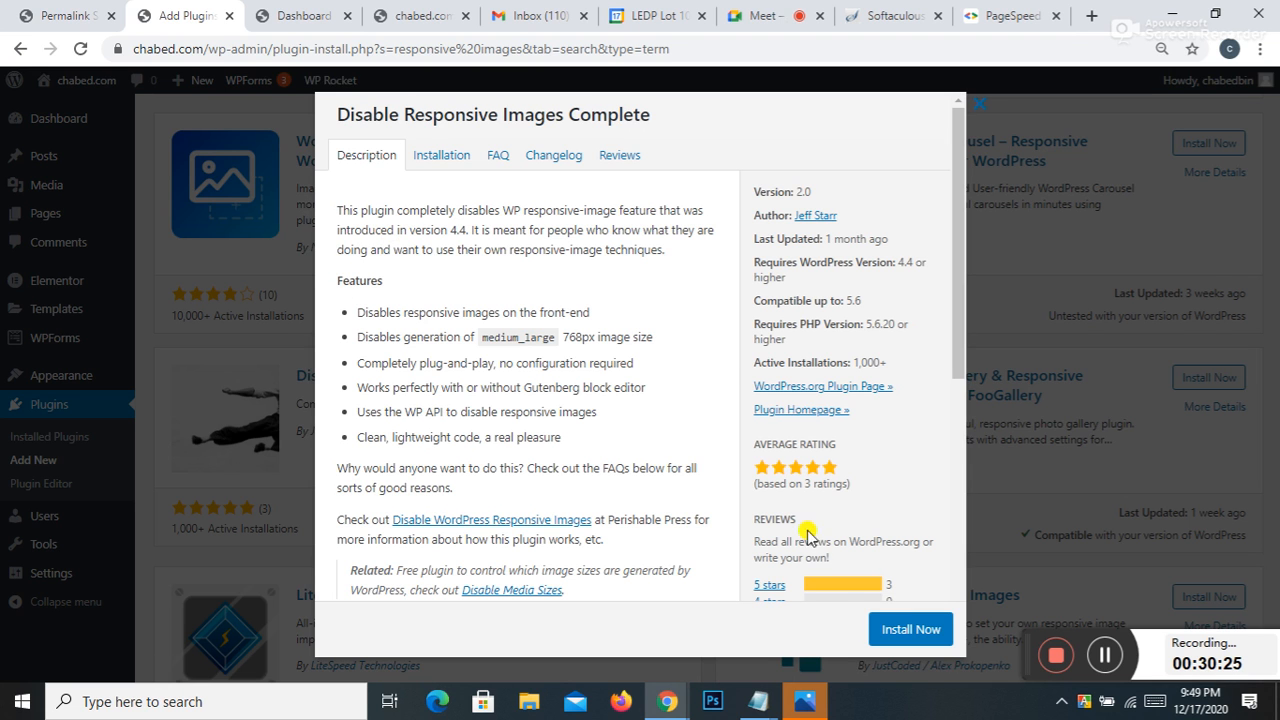
pyautogui.click(906, 628)
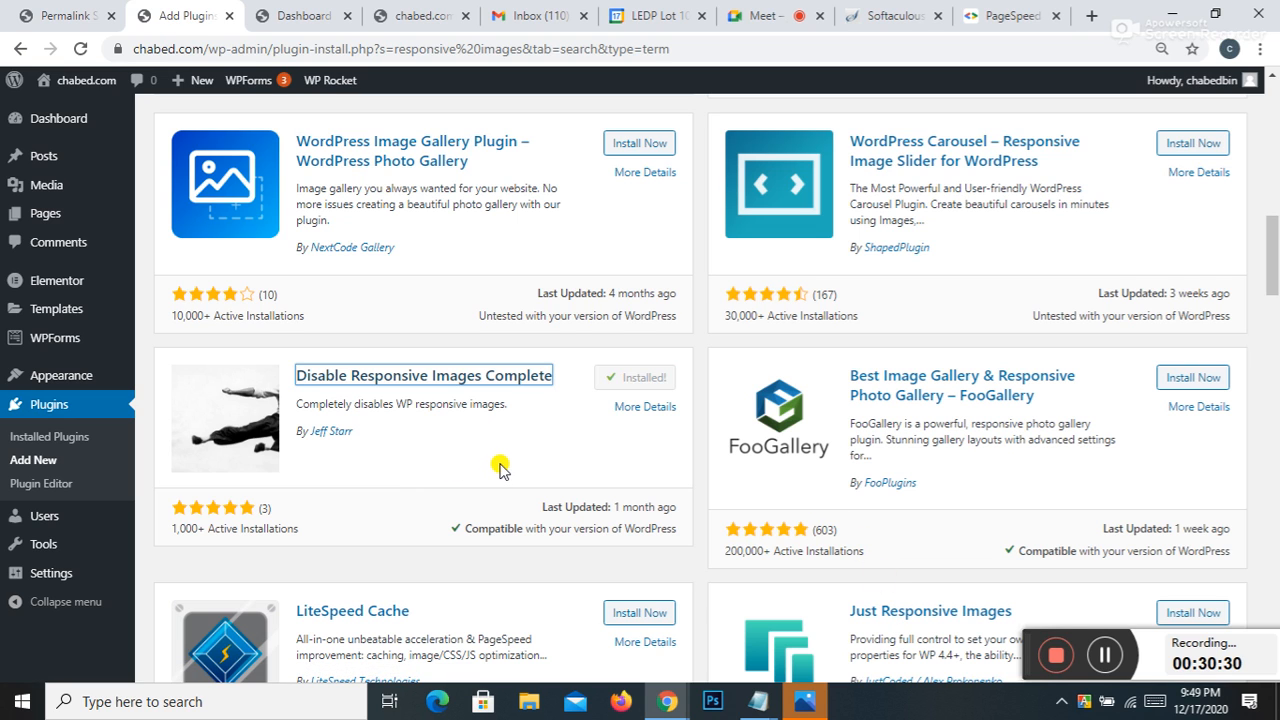
pyautogui.click(650, 377)
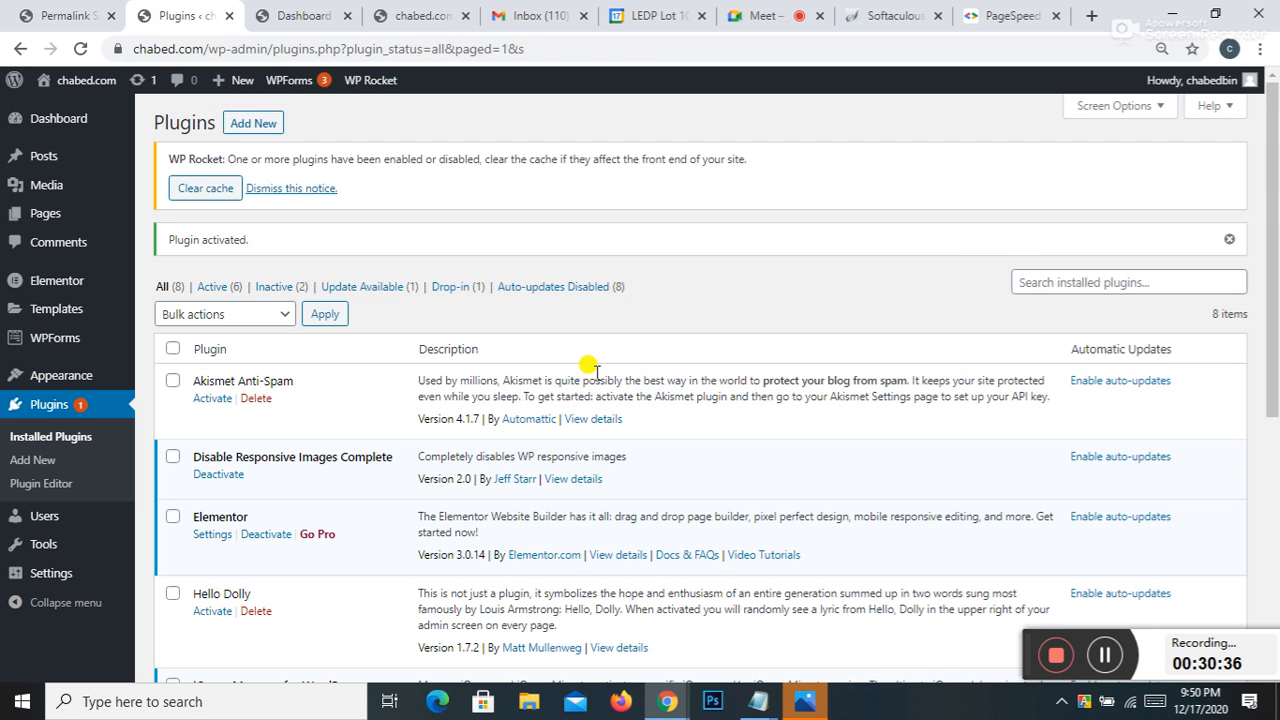
# Step: Clear the WP Rocket cache again and return to the PageSpeed Insights report
pyautogui.moveTo(370, 82)
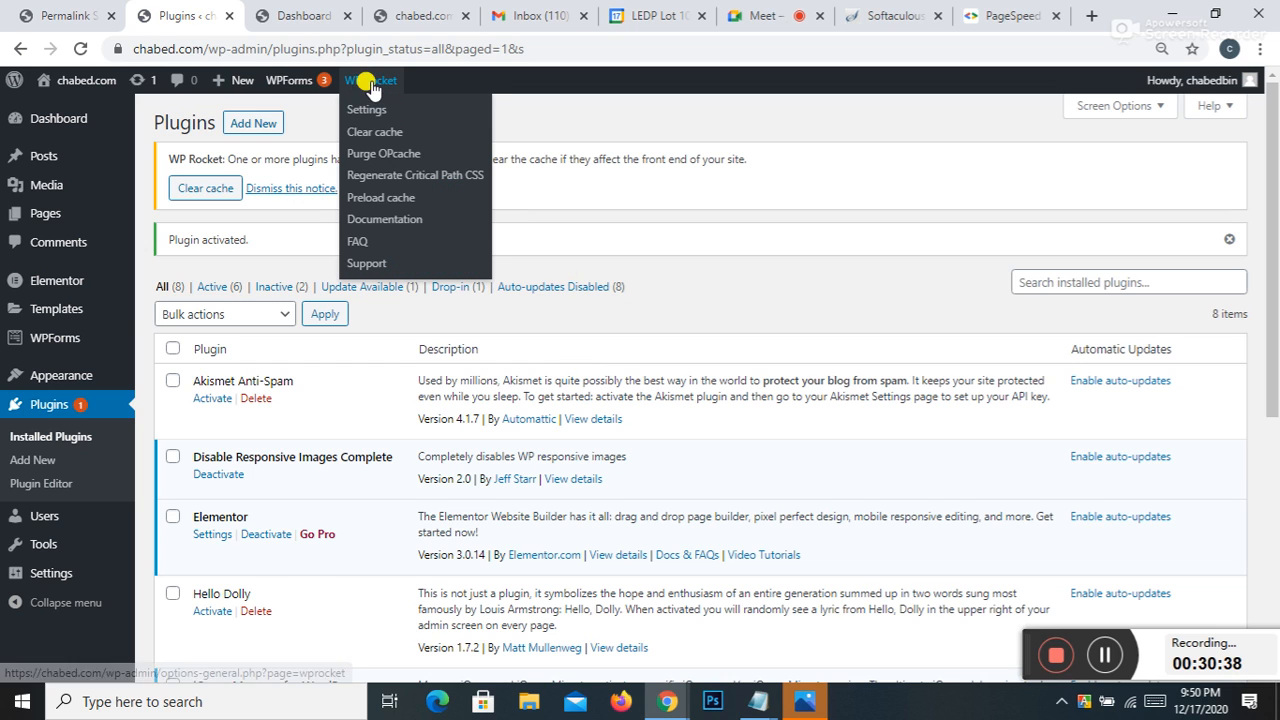
pyautogui.click(380, 132)
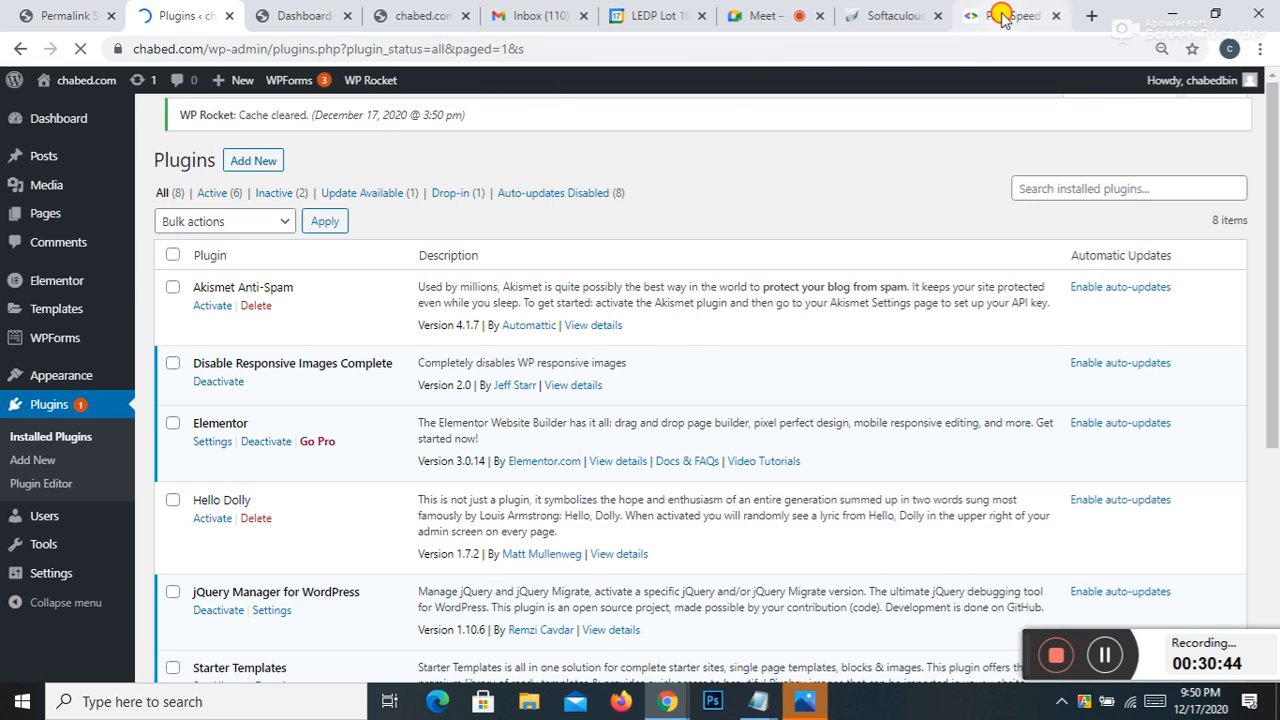
pyautogui.click(1003, 17)
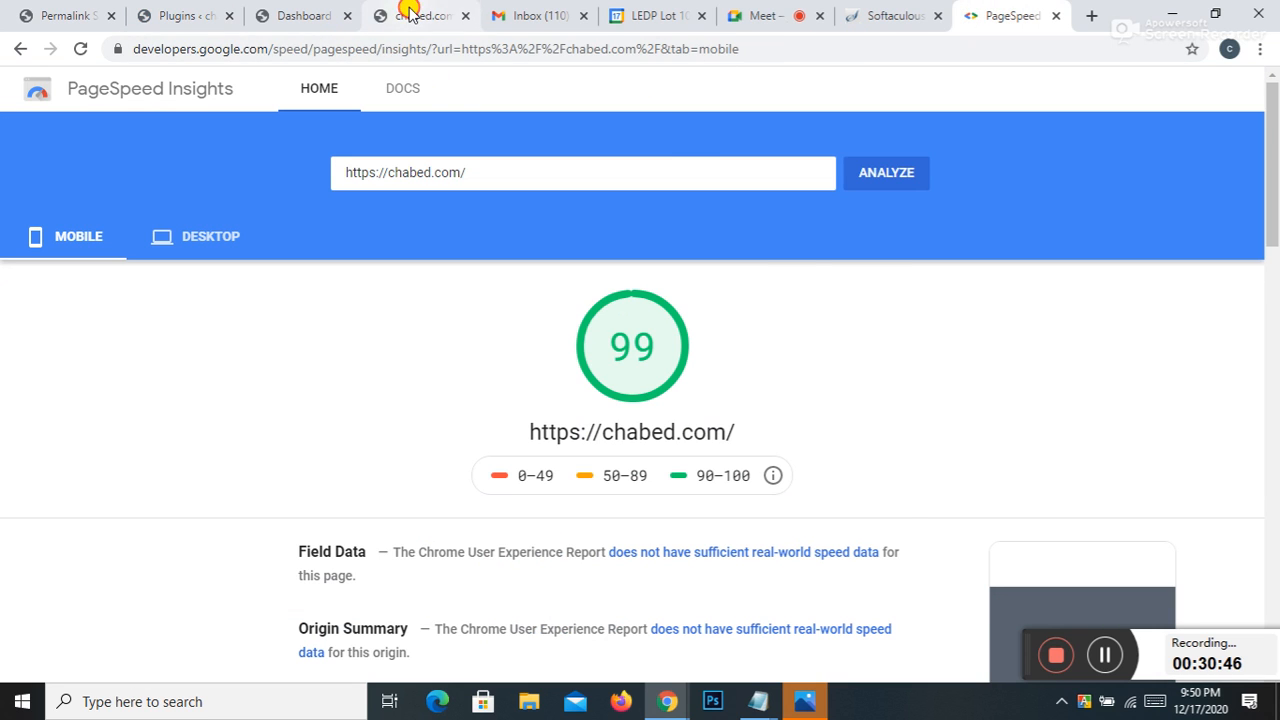
# Step: Switch to the live chabed.com homepage, close the developer tools and look over the page's images
pyautogui.click(410, 14)
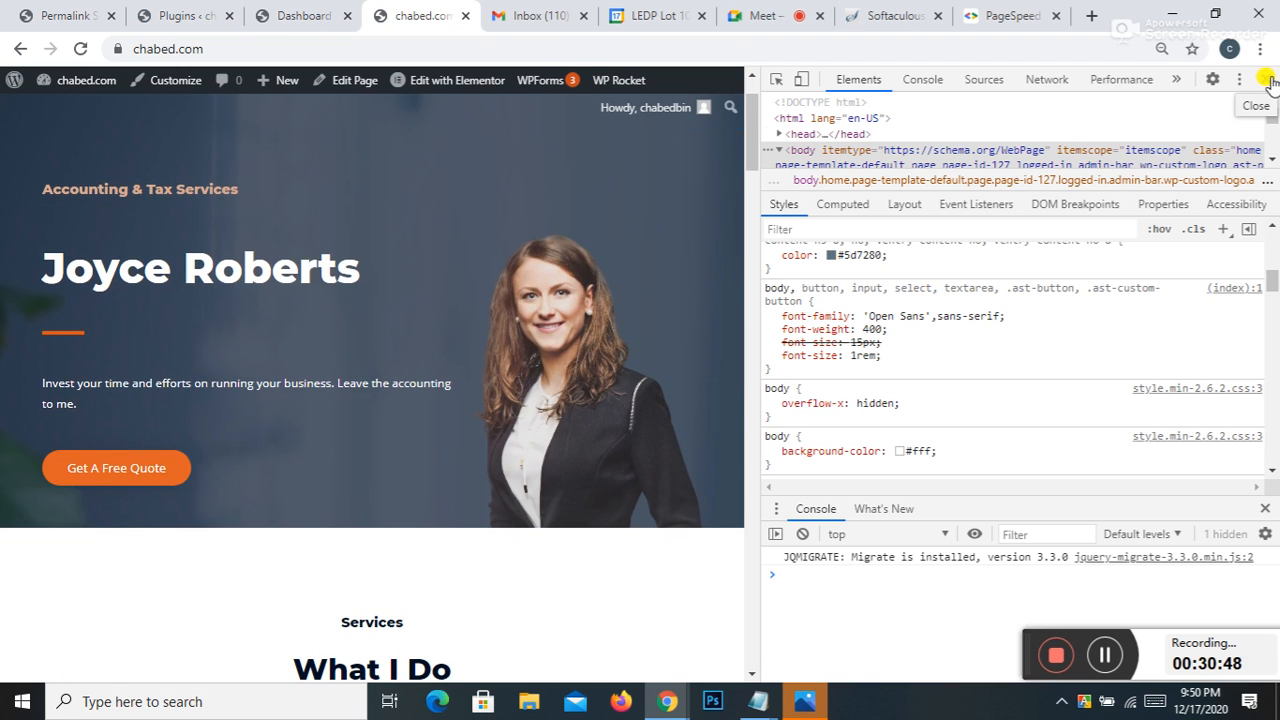
pyautogui.click(1268, 82)
pyautogui.scroll(-10, 846, 251)
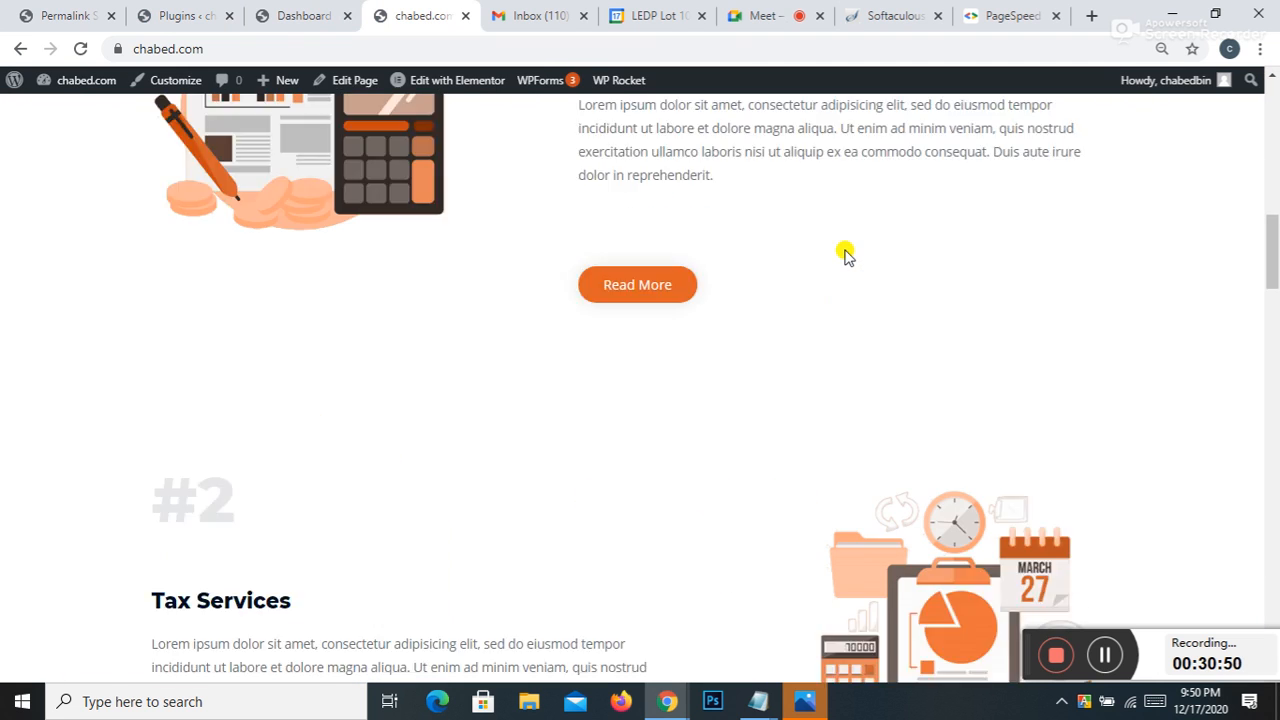
# Step: Look over the chabed.com homepage down to the testimonials, return to its header and reload the page
pyautogui.scroll(-15, 846, 251)
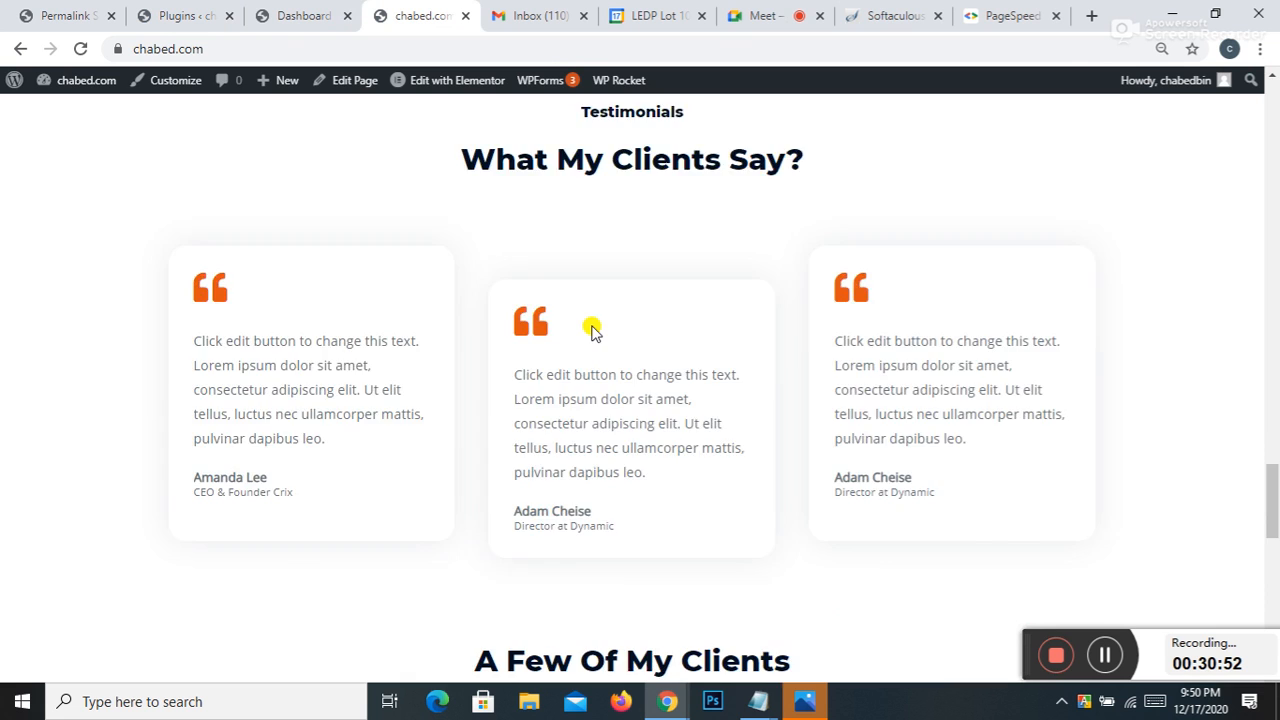
pyautogui.scroll(20, 591, 331)
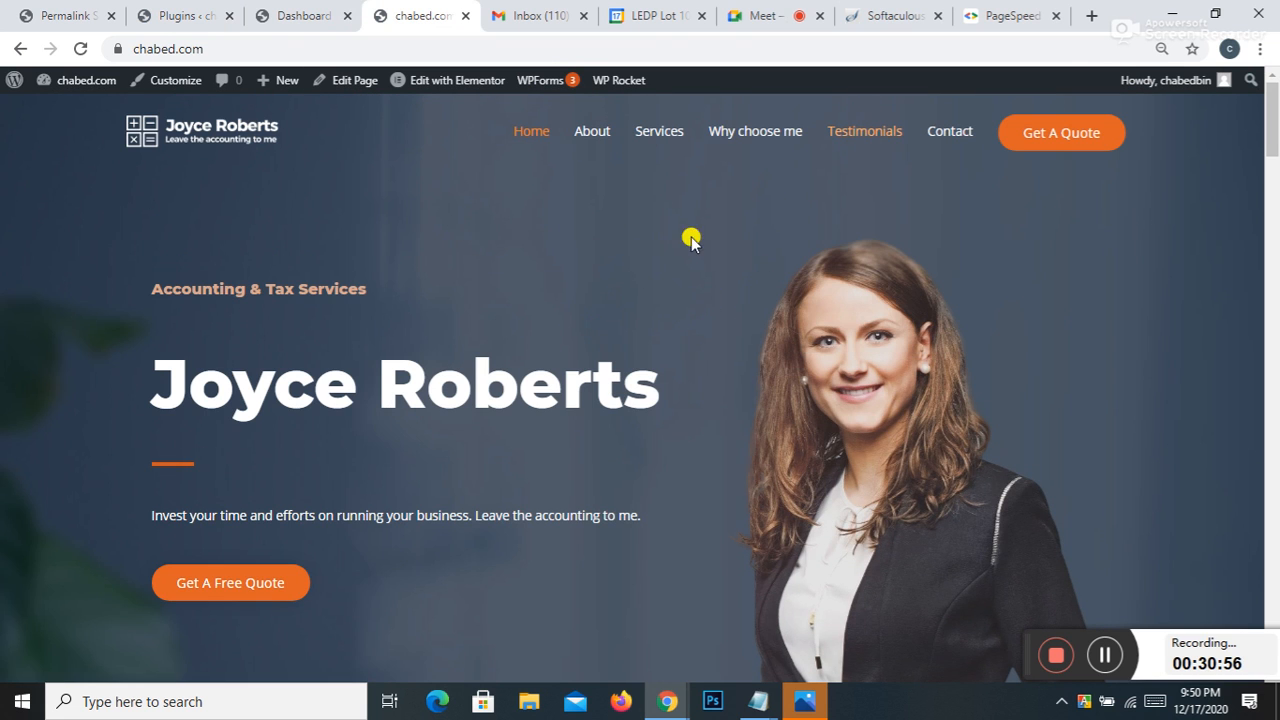
pyautogui.click(82, 48)
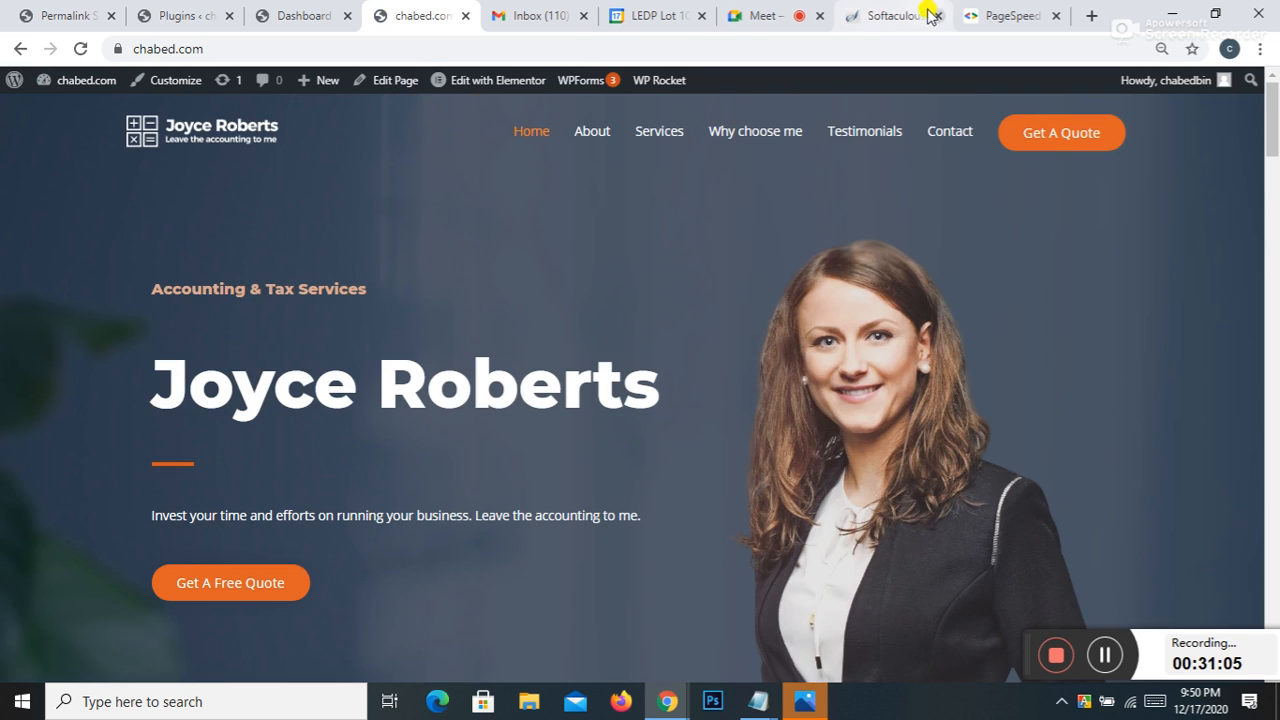
# Step: Switch to the PageSpeed Insights report, show the desktop results and rerun the analysis of chabed.com
pyautogui.click(1005, 15)
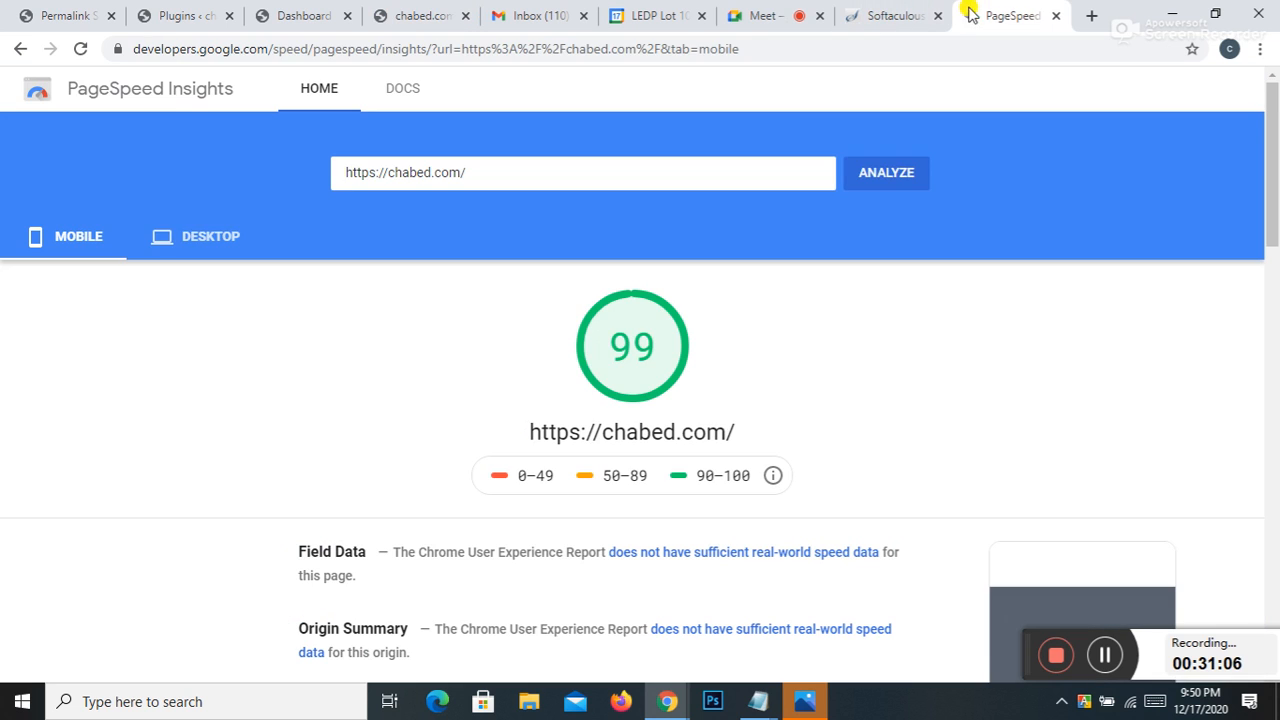
pyautogui.click(210, 240)
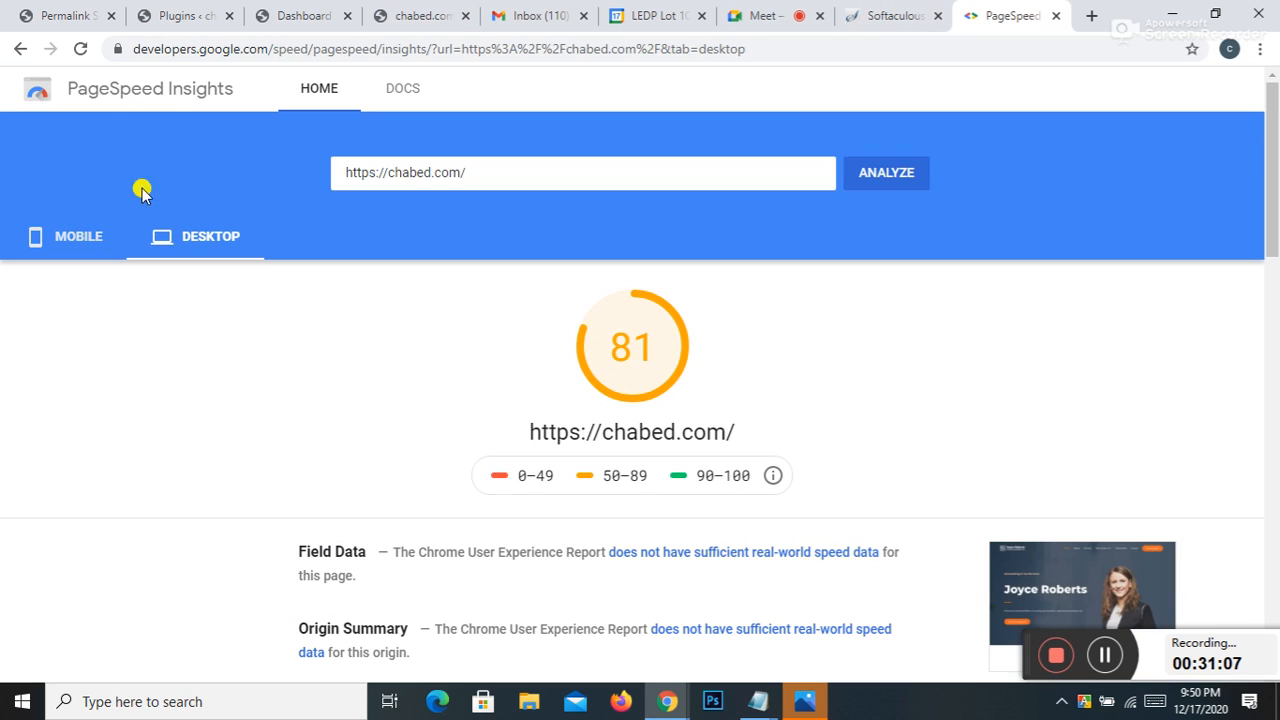
pyautogui.click(78, 49)
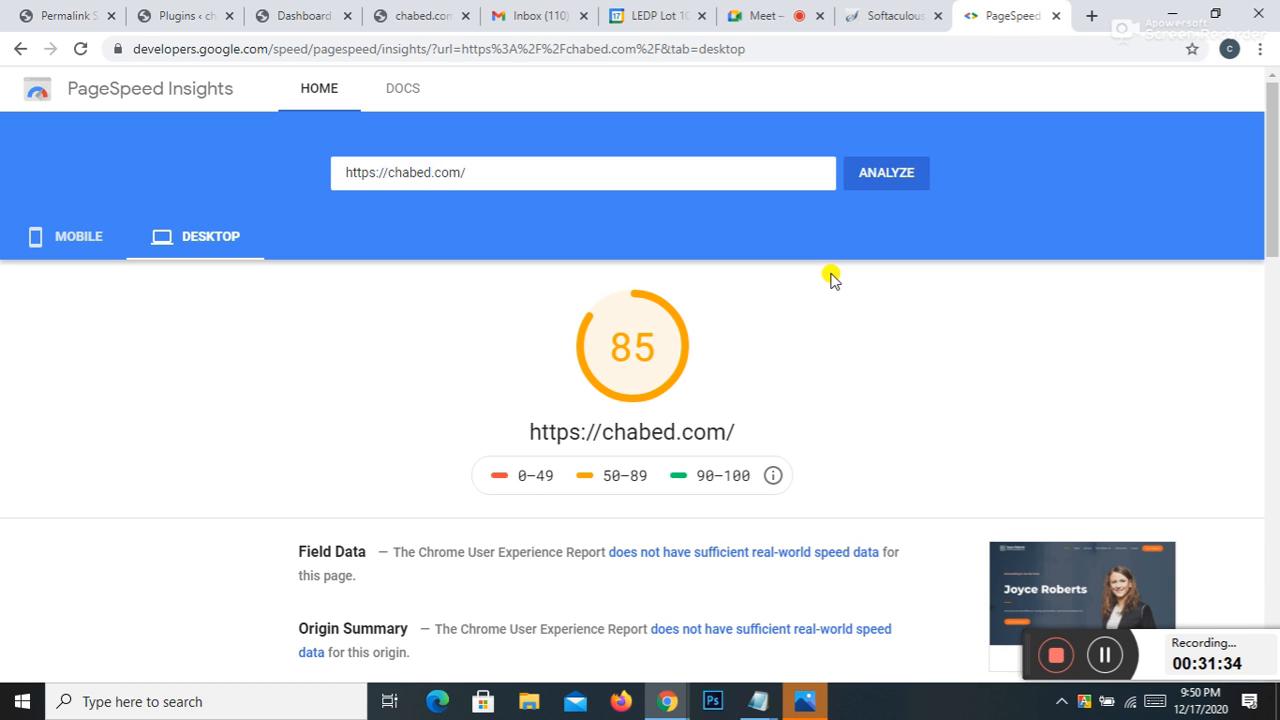
# Step: Compare the mobile and desktop scores for chabed.com and run the desktop analysis once more
pyautogui.click(74, 235)
pyautogui.click(72, 232)
pyautogui.click(216, 240)
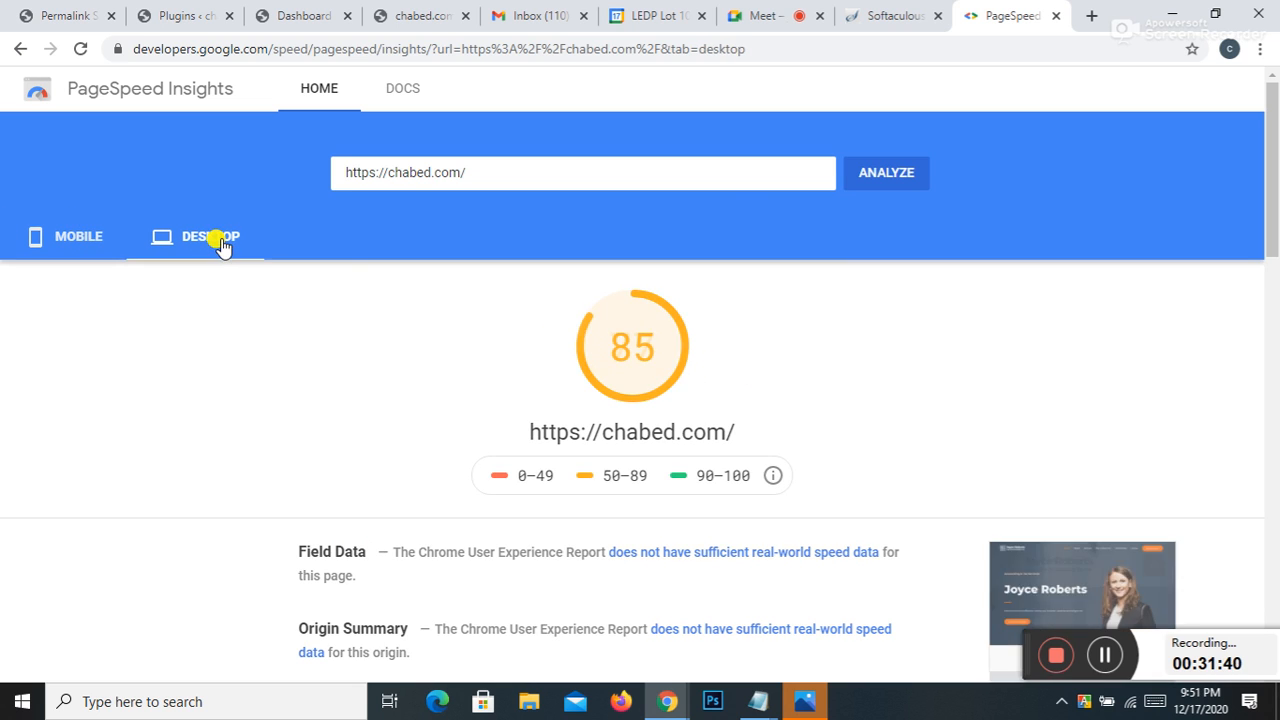
pyautogui.click(80, 48)
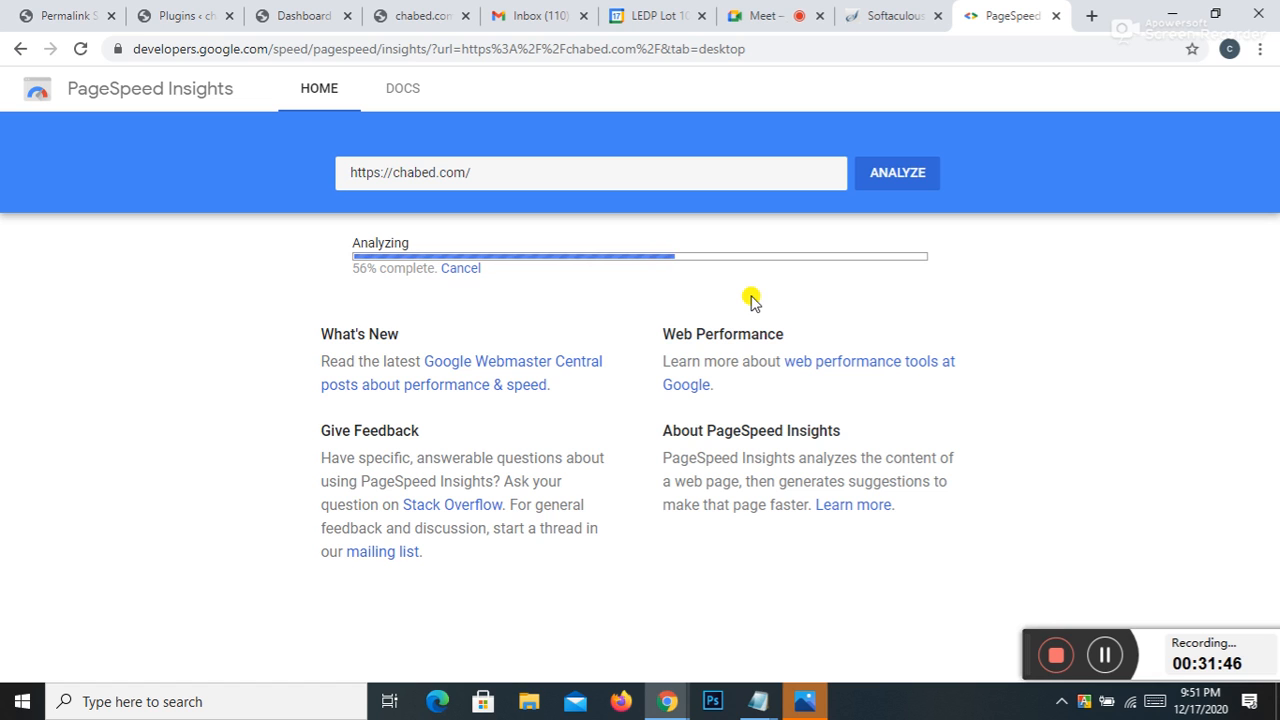
# Step: Look over the live homepage's services and Why Choose Me sections while the analysis runs, ending on the WordPress dashboard
pyautogui.click(68, 15)
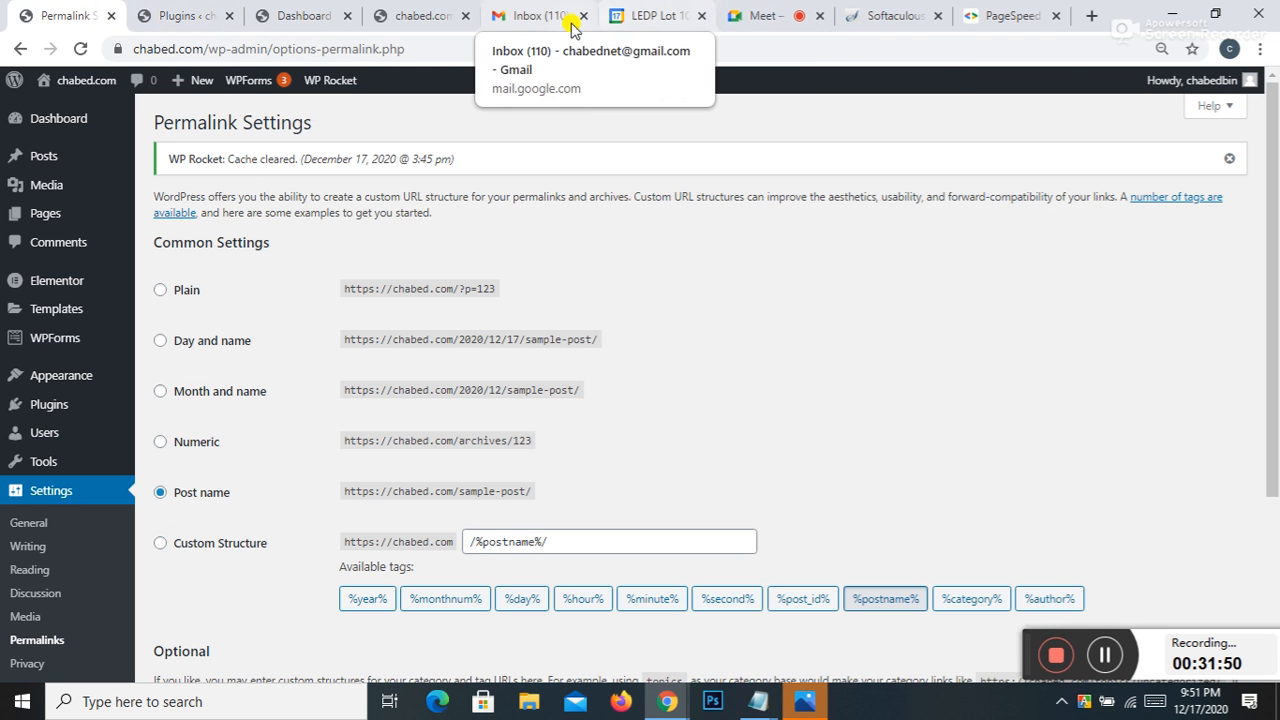
pyautogui.click(443, 12)
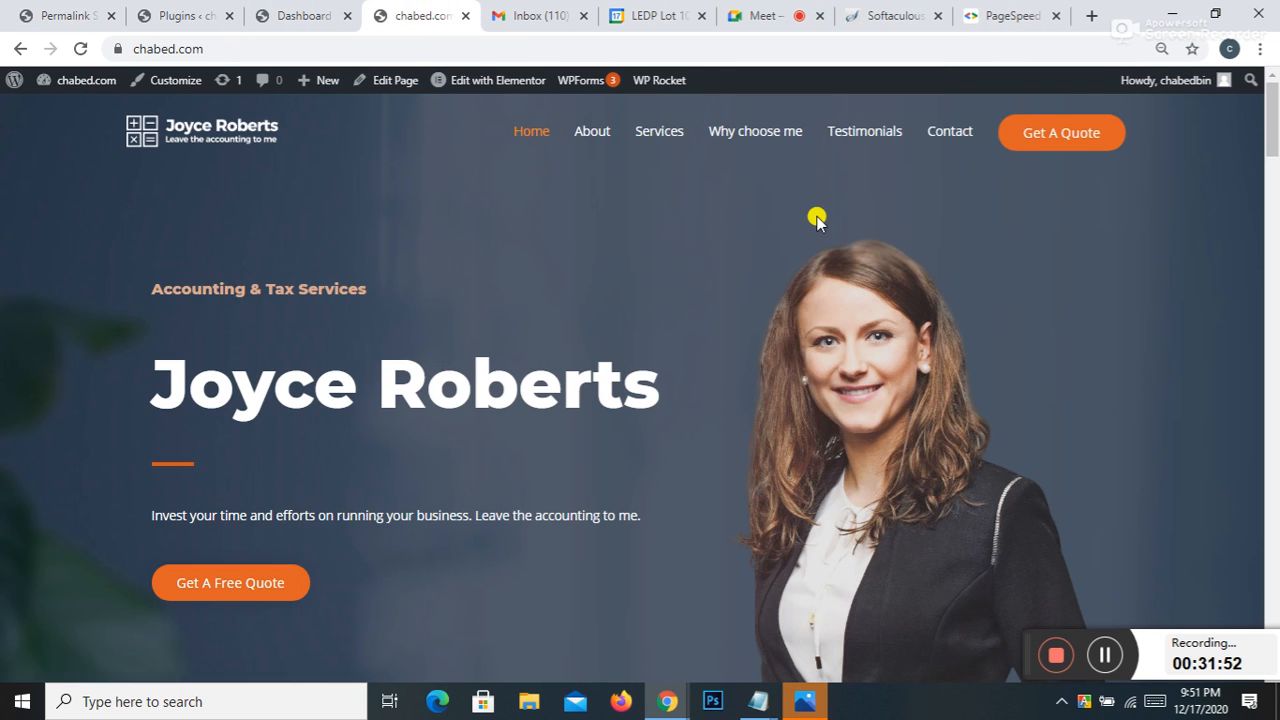
pyautogui.scroll(-10, 760, 279)
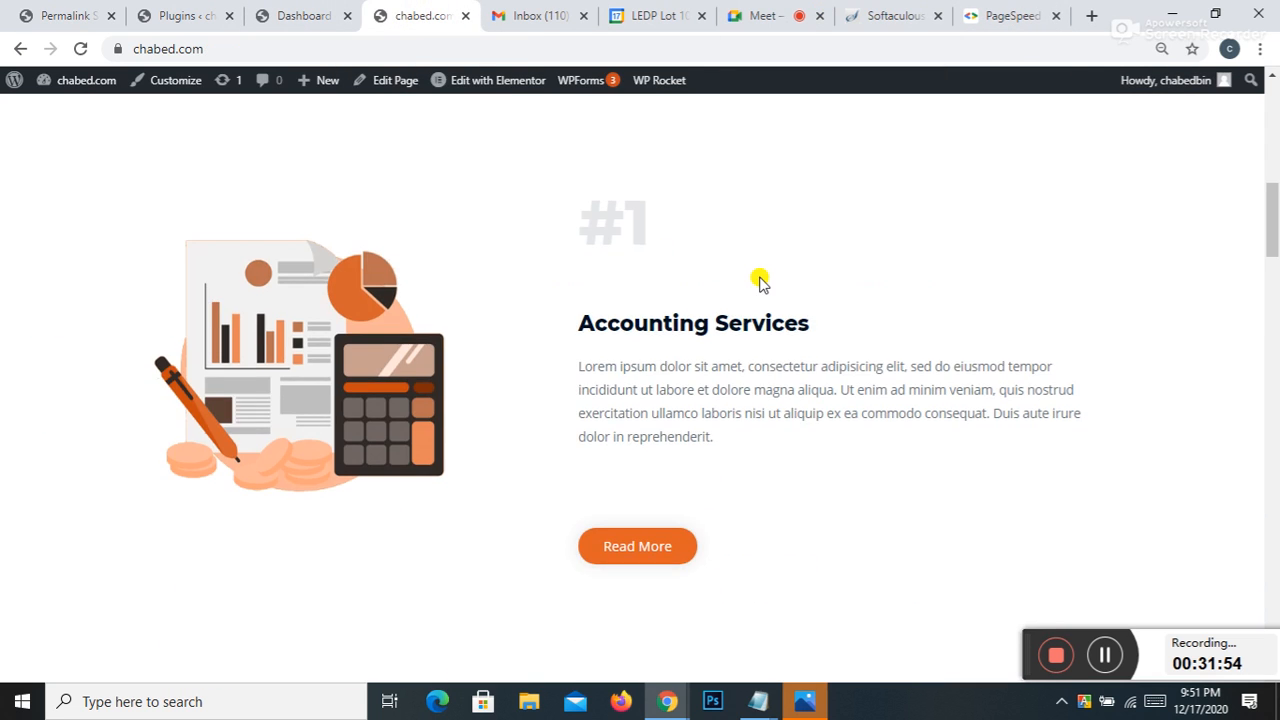
pyautogui.scroll(-8, 761, 282)
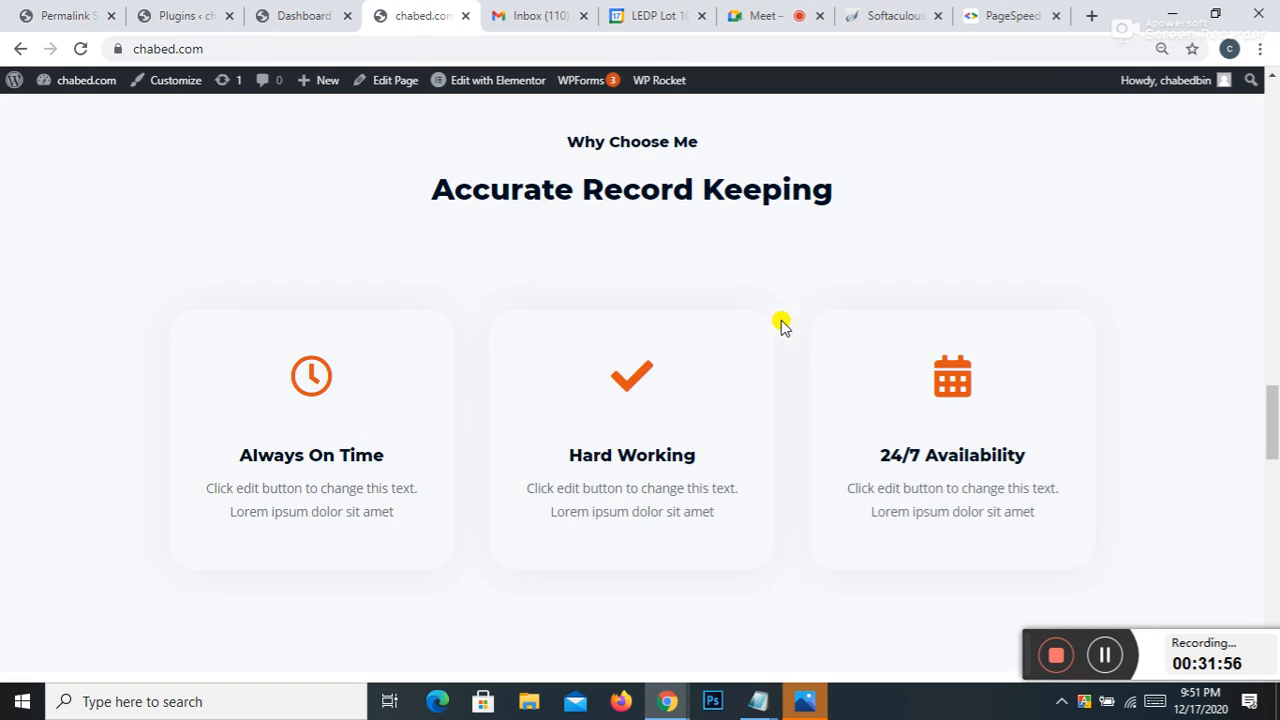
pyautogui.click(290, 16)
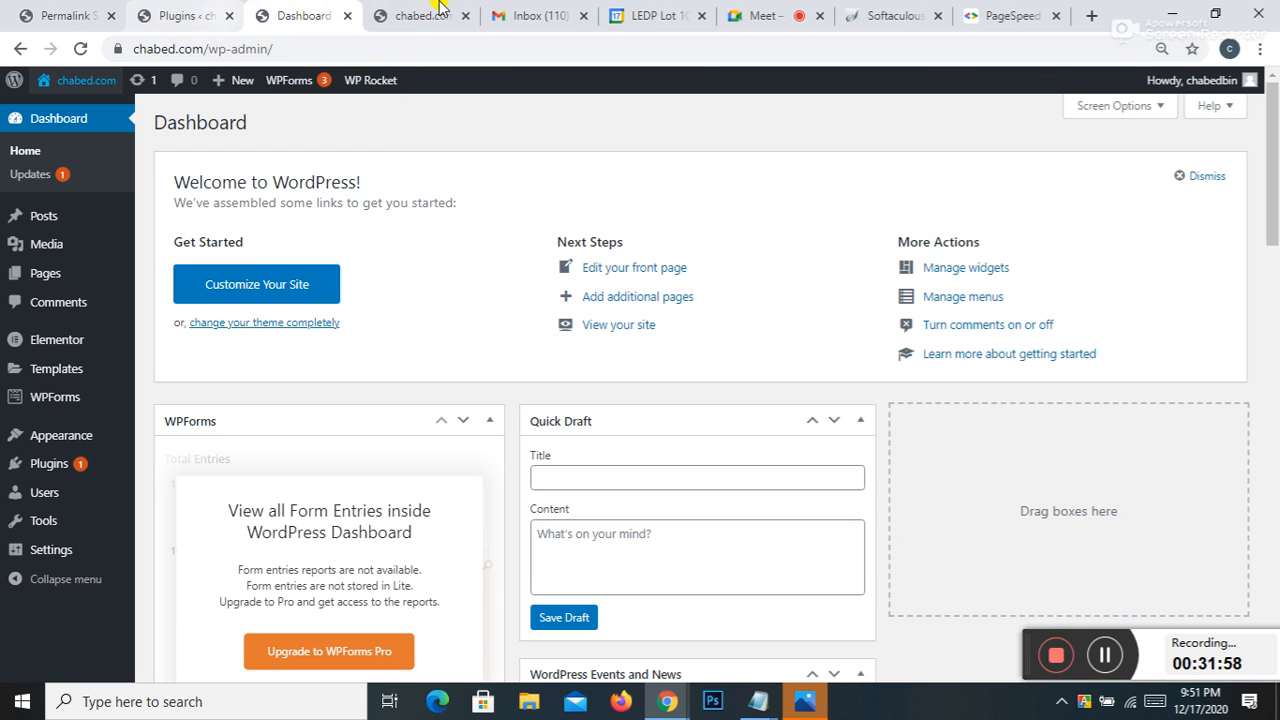
# Step: Return to the PageSpeed Insights report, check the mobile and desktop scores and review the desktop opportunities
pyautogui.click(1008, 16)
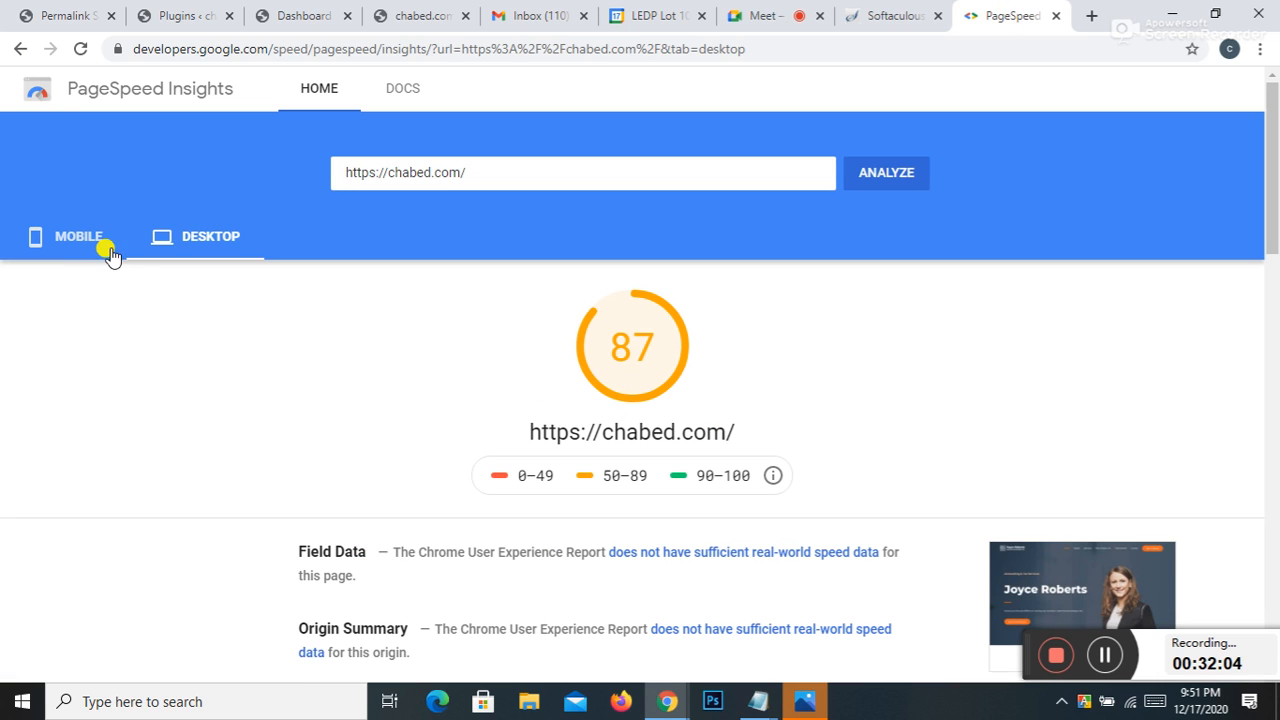
pyautogui.click(92, 244)
pyautogui.click(165, 236)
pyautogui.scroll(-5, 552, 345)
pyautogui.scroll(-2, 552, 345)
pyautogui.scroll(3, 583, 331)
pyautogui.scroll(-4, 651, 449)
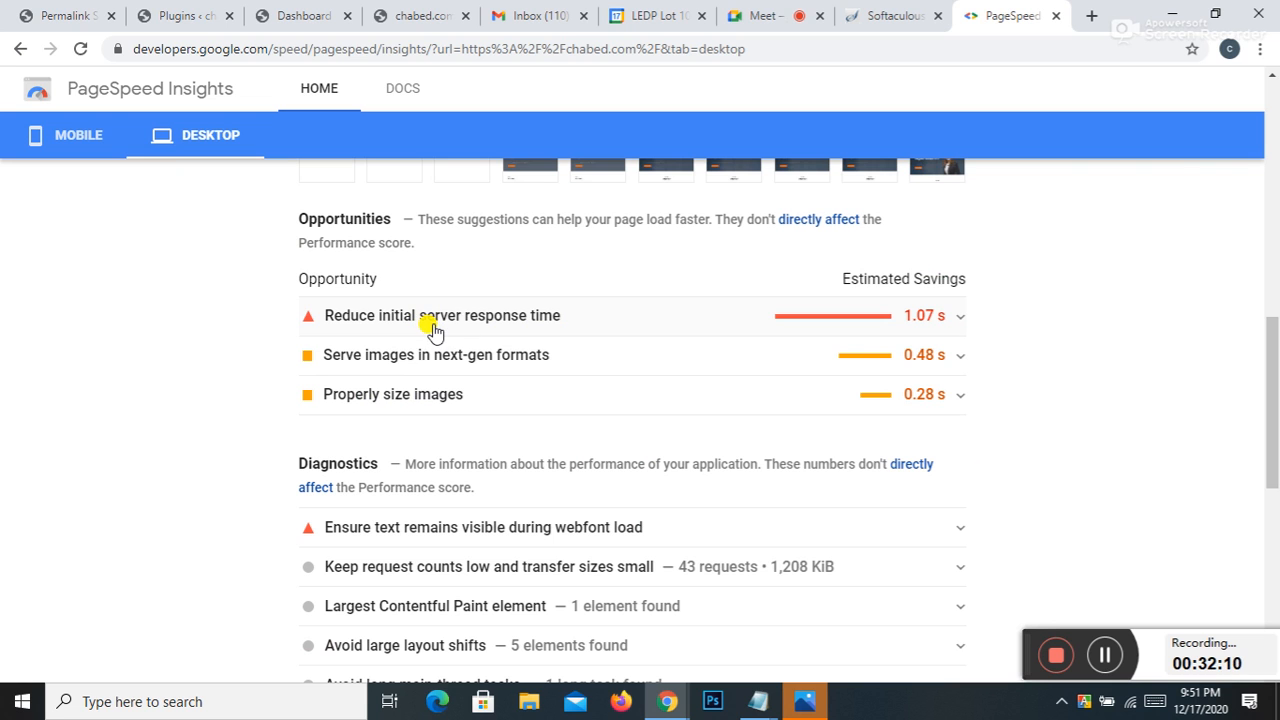
# Step: Examine which images the "Serve images in next-gen formats" opportunity lists, collapse it and look through the diagnostics
pyautogui.click(482, 362)
pyautogui.scroll(-3, 482, 362)
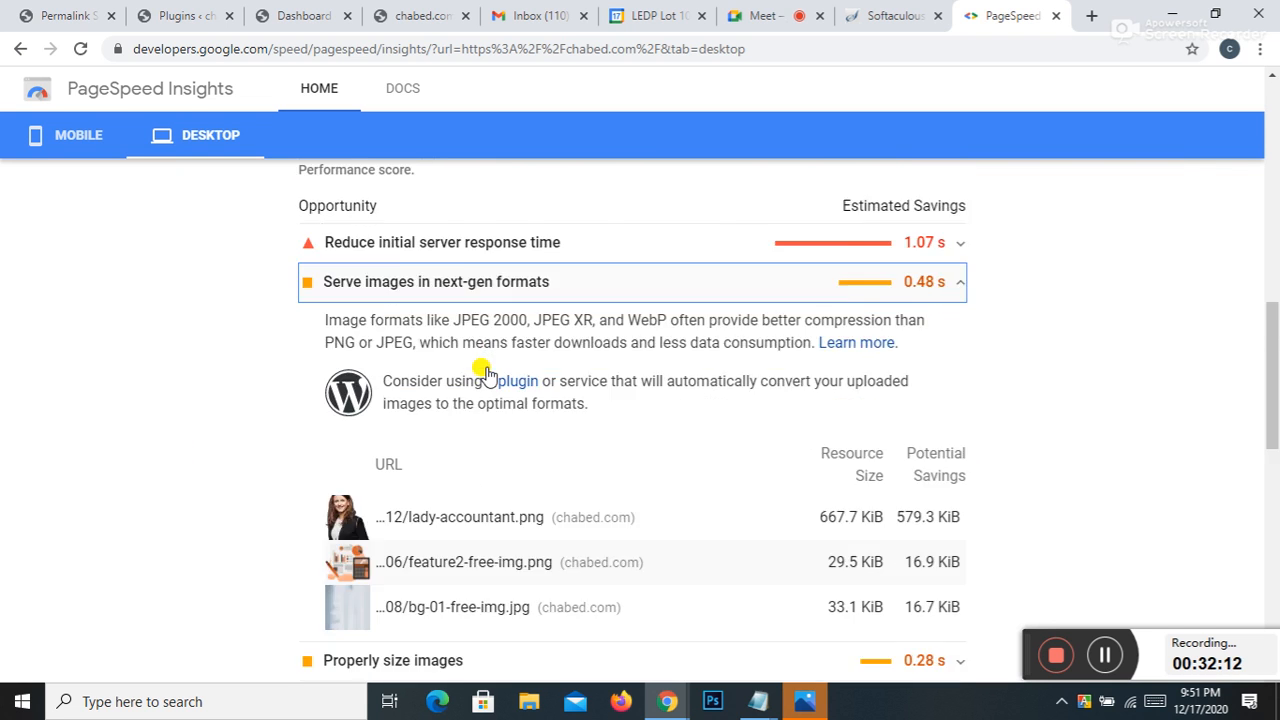
pyautogui.scroll(3, 552, 418)
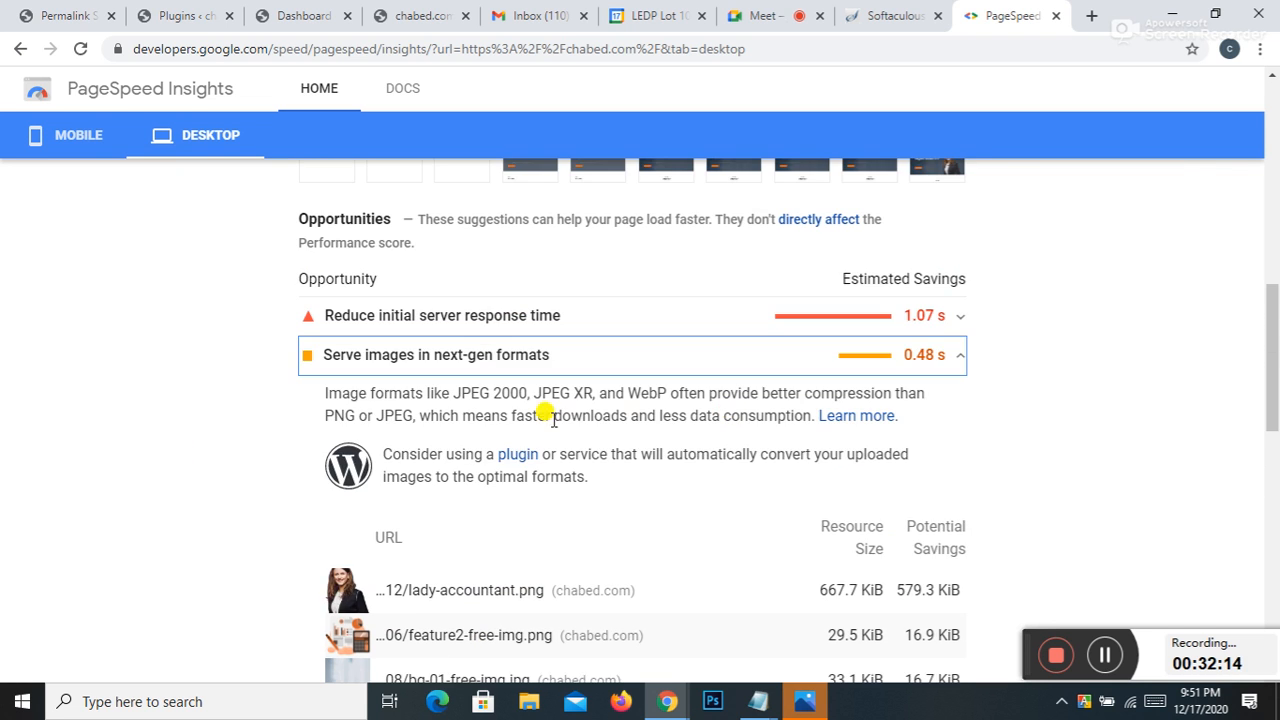
pyautogui.click(310, 360)
pyautogui.scroll(-3, 474, 360)
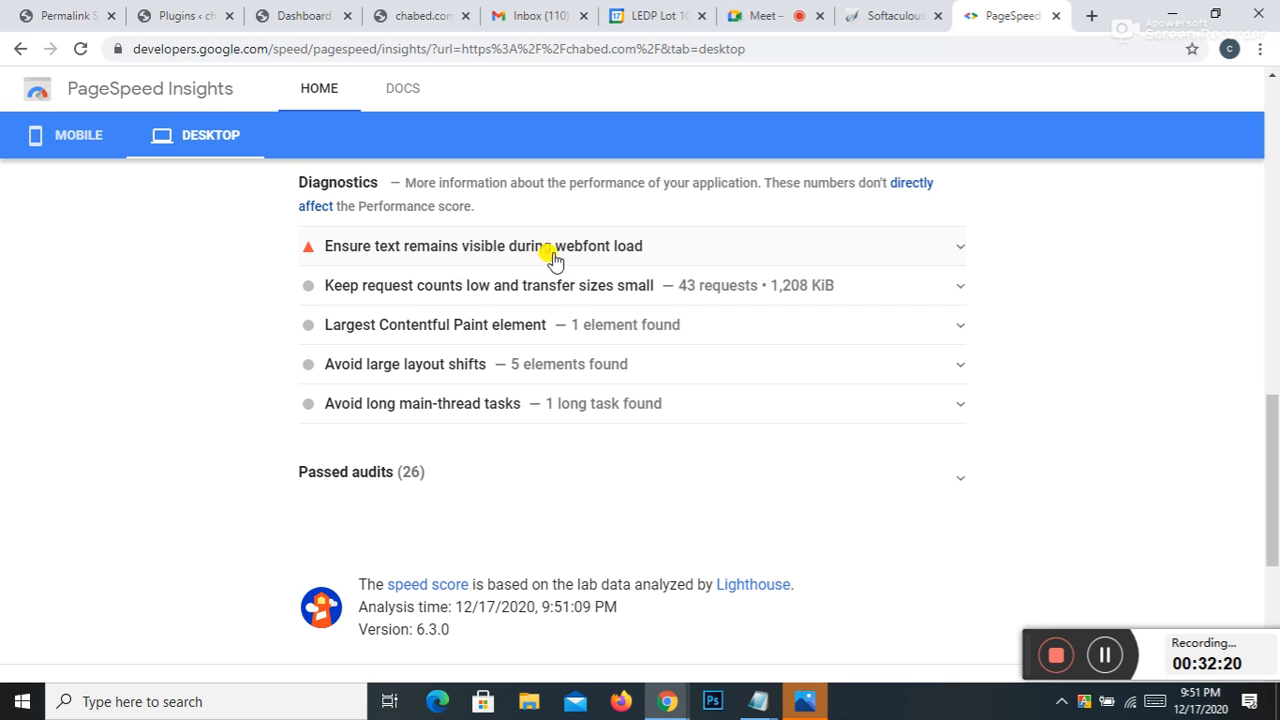
pyautogui.scroll(2, 545, 288)
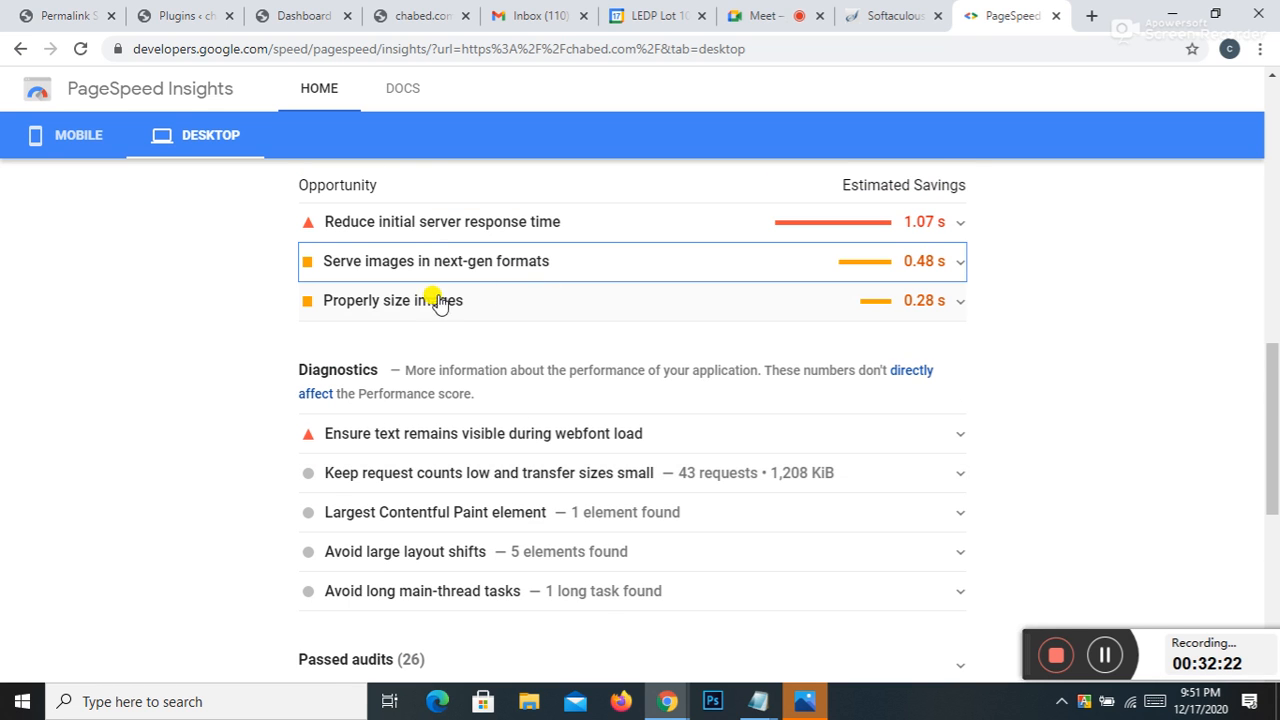
# Step: Expand the "Properly size images" opportunity, inspect the listed images and go back up to the overall score
pyautogui.click(432, 306)
pyautogui.scroll(-2, 449, 320)
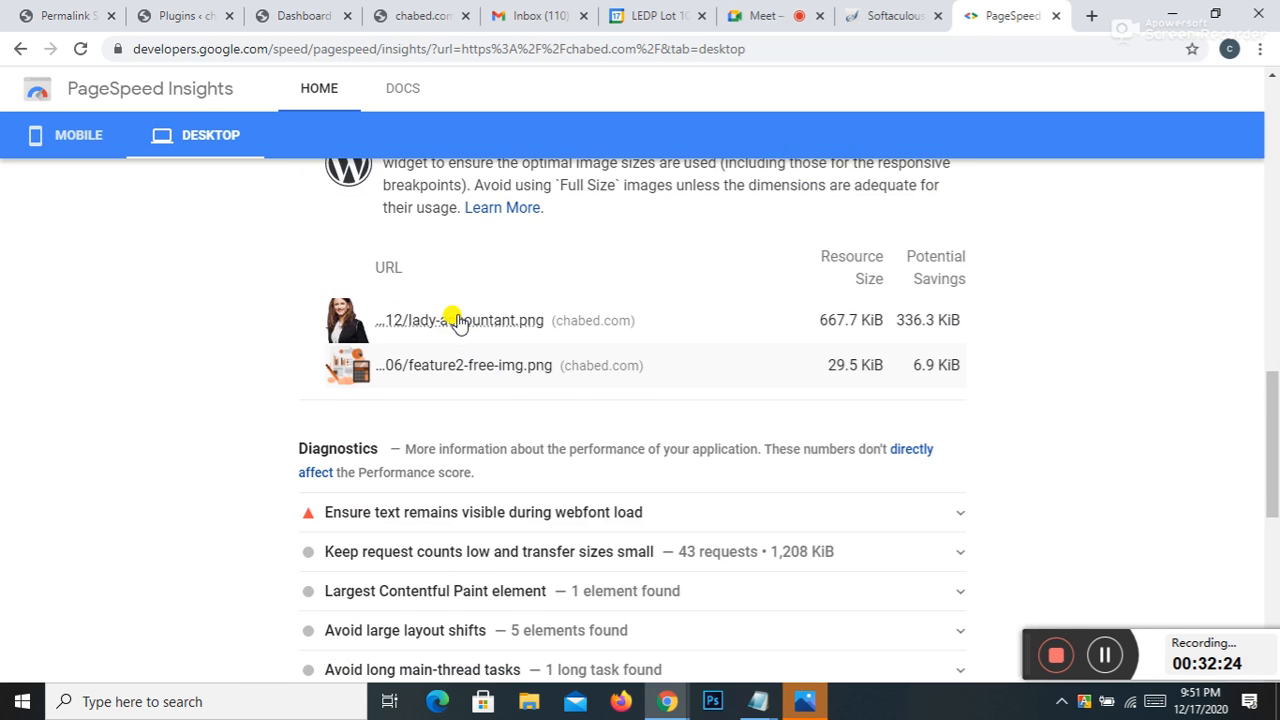
pyautogui.scroll(4, 476, 335)
pyautogui.scroll(2, 486, 333)
pyautogui.scroll(3, 488, 336)
pyautogui.scroll(3, 488, 336)
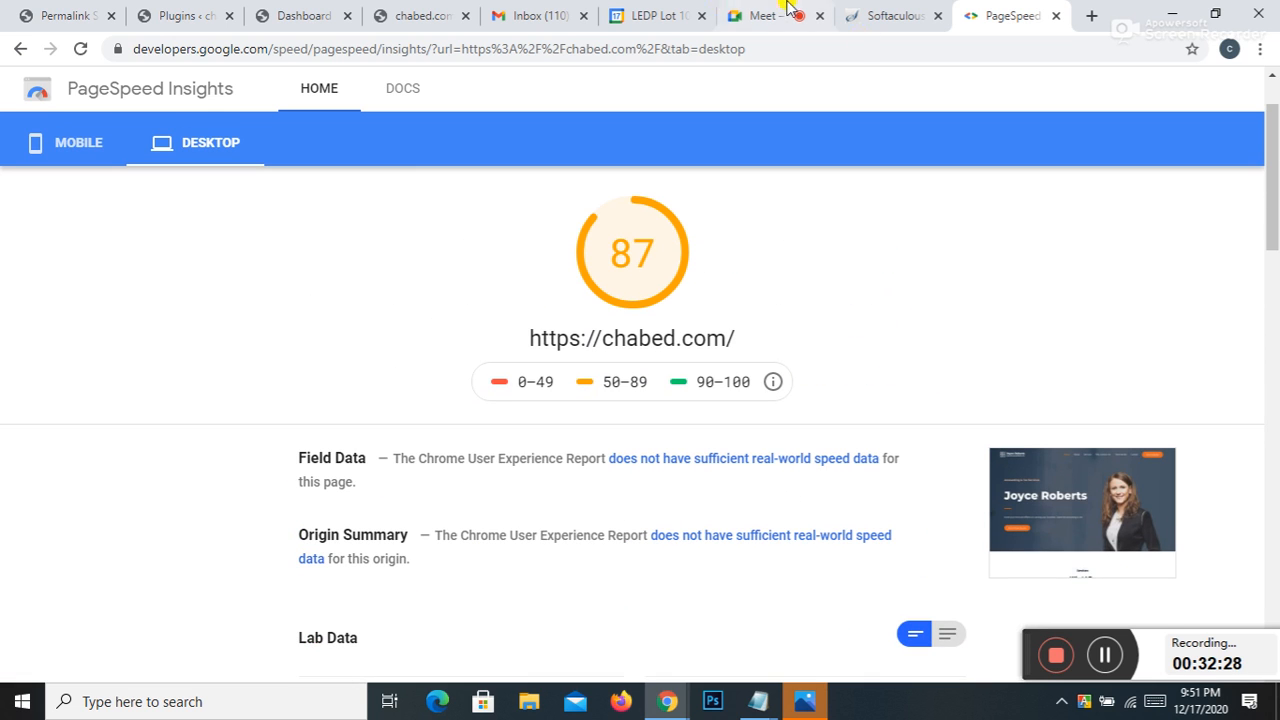
# Step: Switch to the live homepage and review it from the hero section through the Request A Quote form and footer
pyautogui.click(400, 12)
pyautogui.scroll(10, 700, 272)
pyautogui.scroll(5, 762, 284)
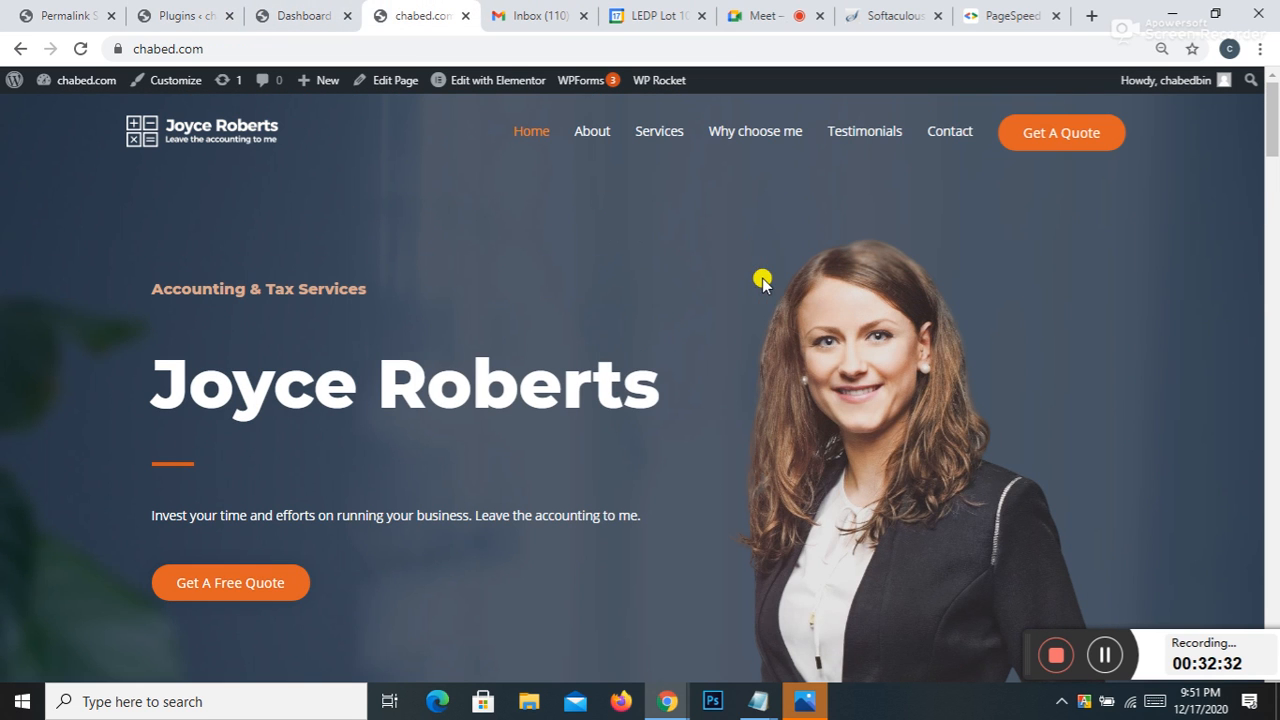
pyautogui.scroll(-20, 1137, 209)
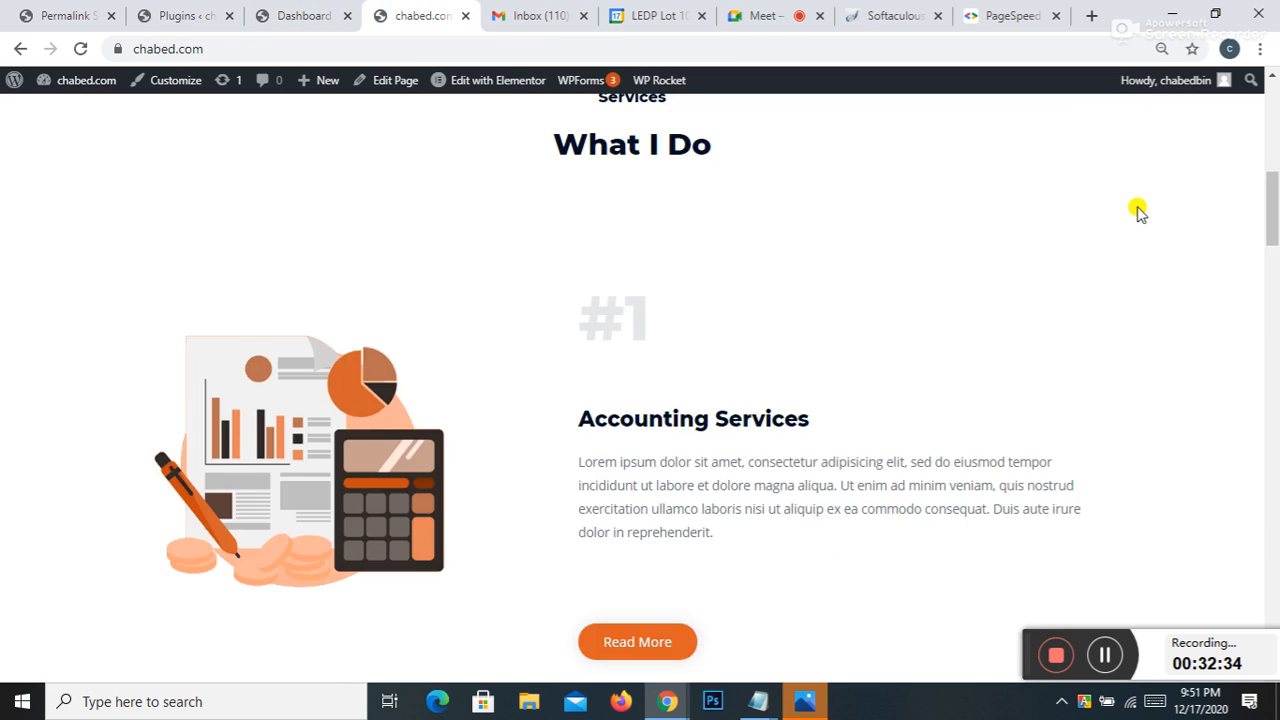
pyautogui.scroll(-10, 784, 420)
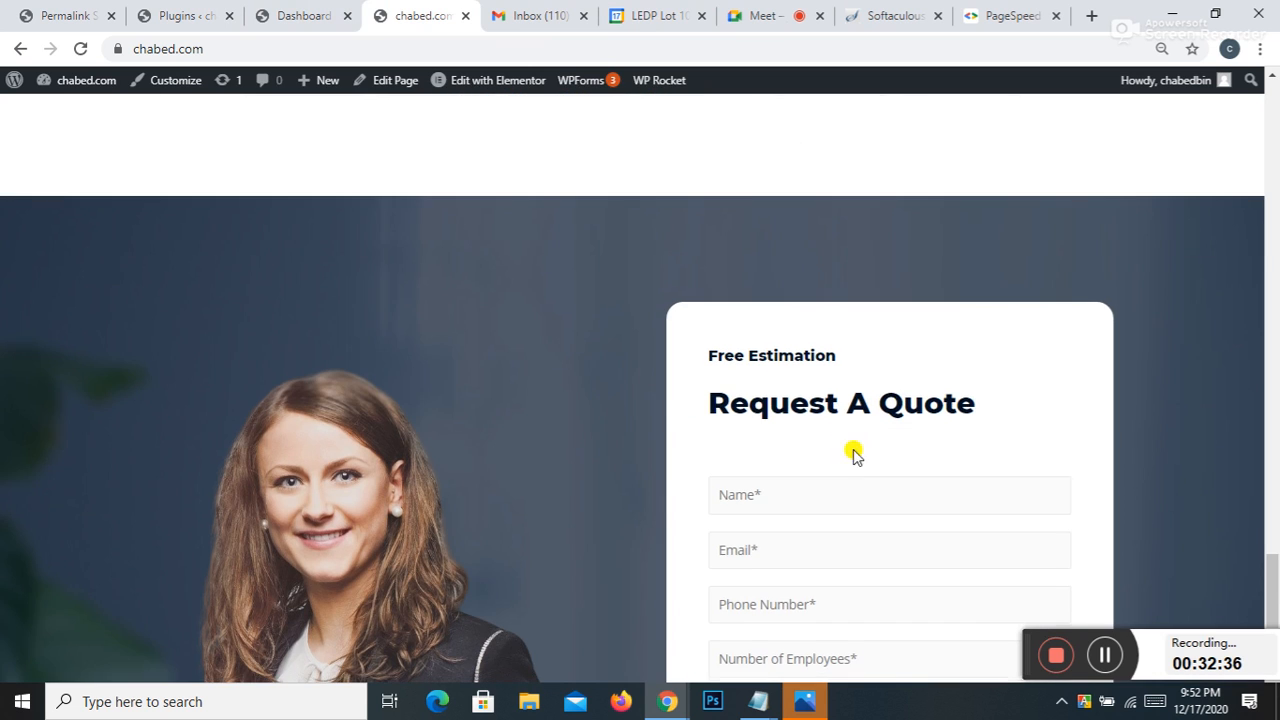
pyautogui.scroll(-3, 809, 383)
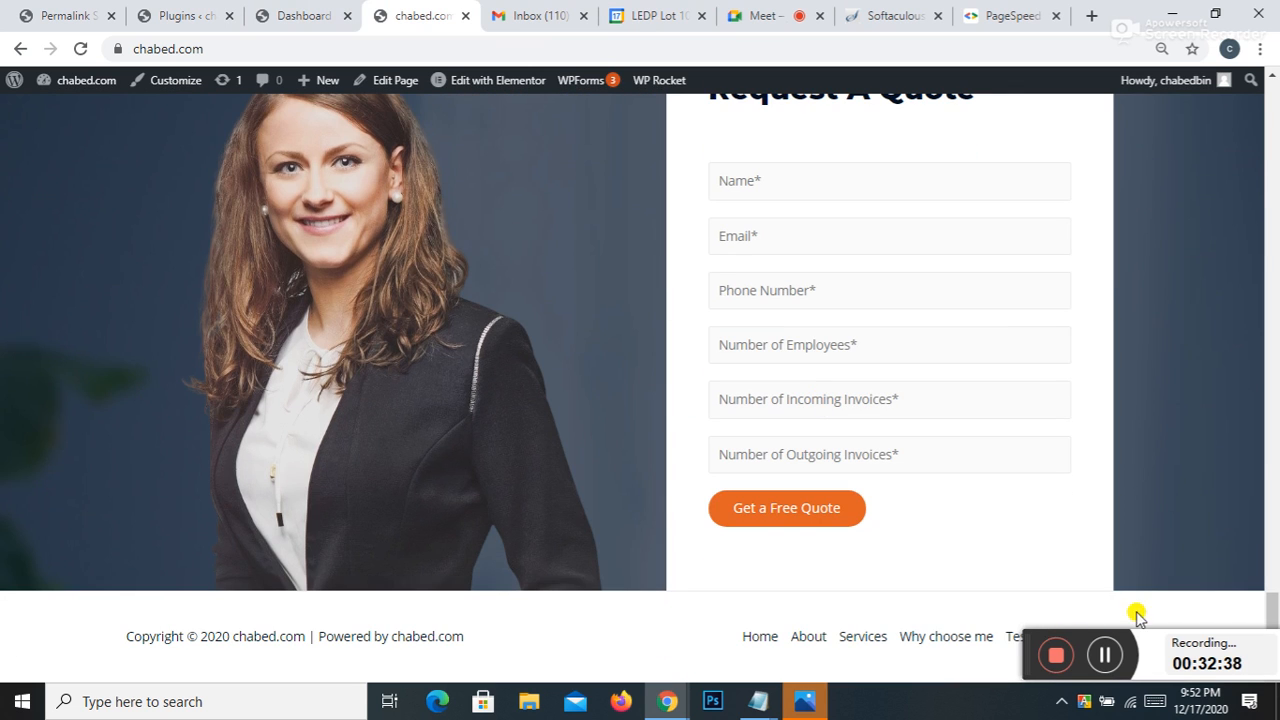
pyautogui.moveTo(1025, 640); pyautogui.dragTo(1068, 425)
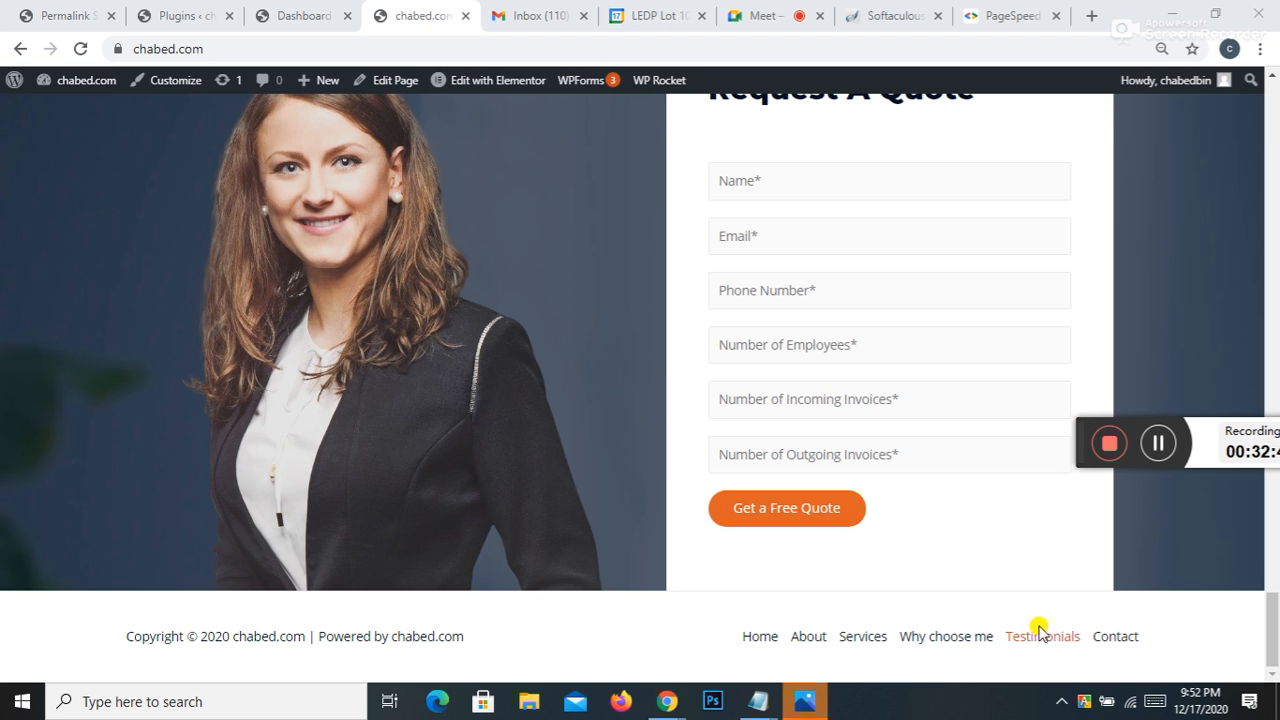
pyautogui.scroll(20, 1036, 600)
pyautogui.scroll(2, 1036, 585)
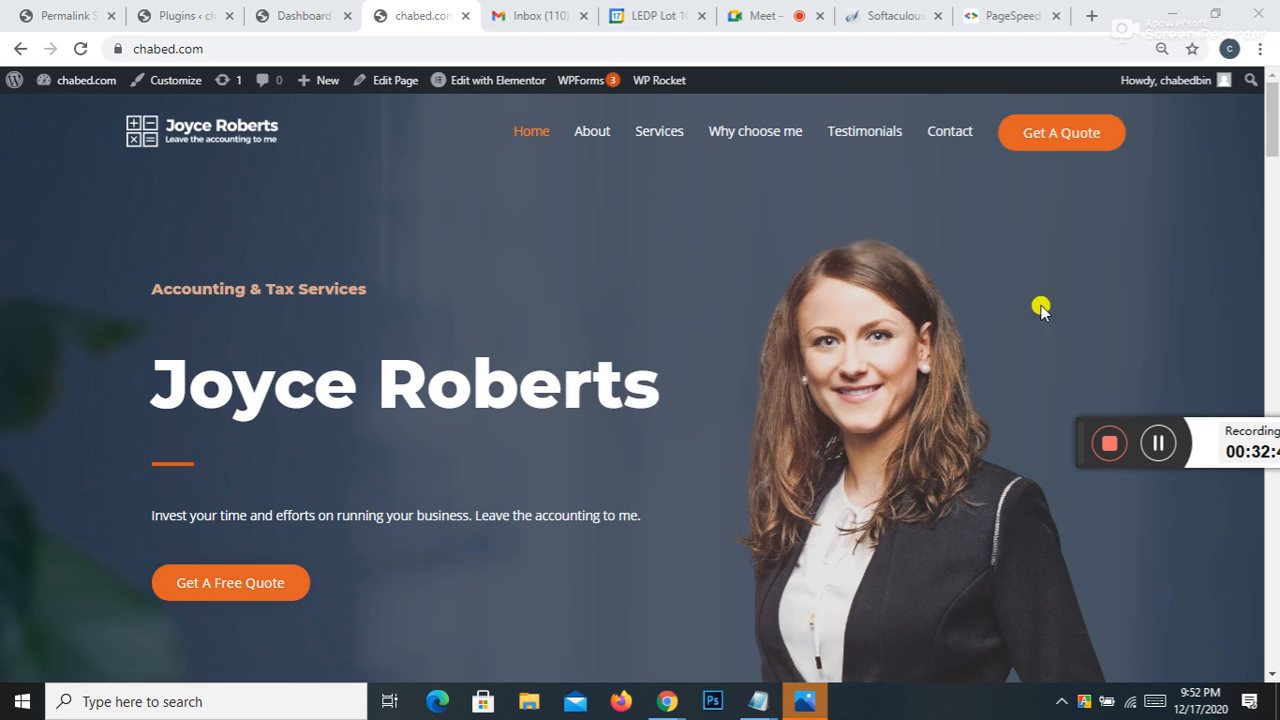
# Step: Try the site's Services and Why choose me links and open the Testimonials page to check how it loads
pyautogui.click(654, 131)
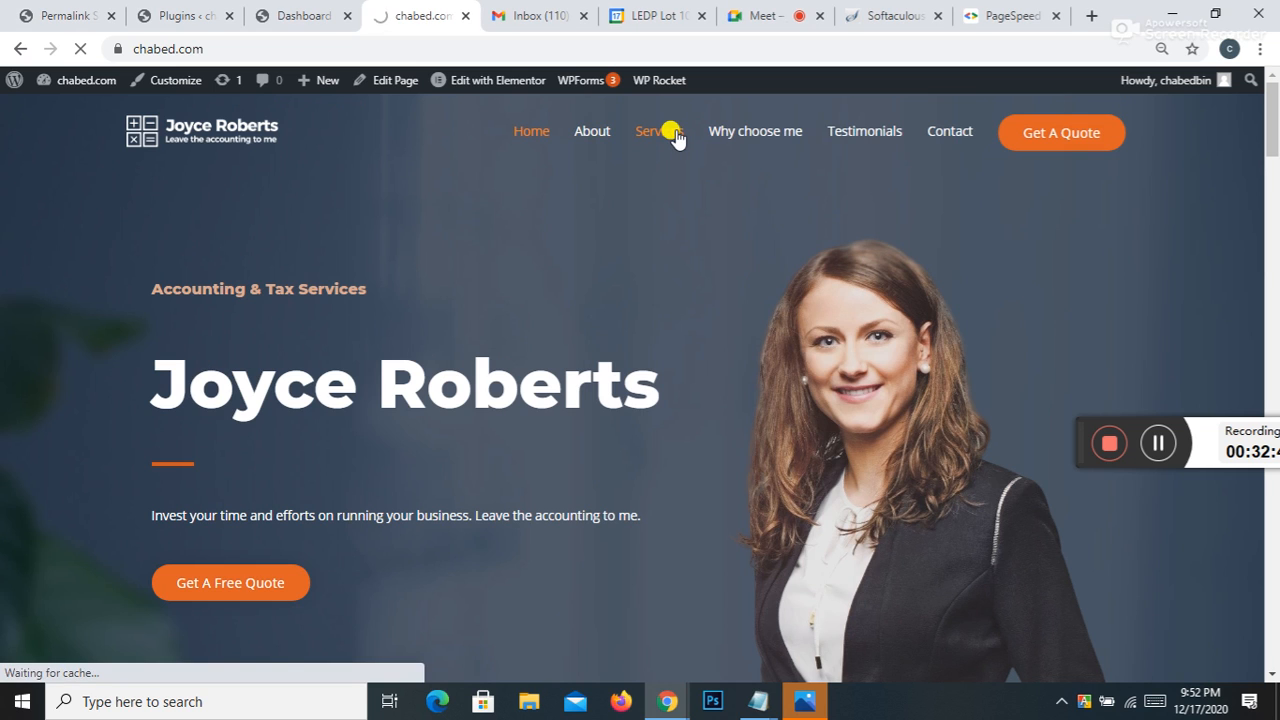
pyautogui.click(746, 133)
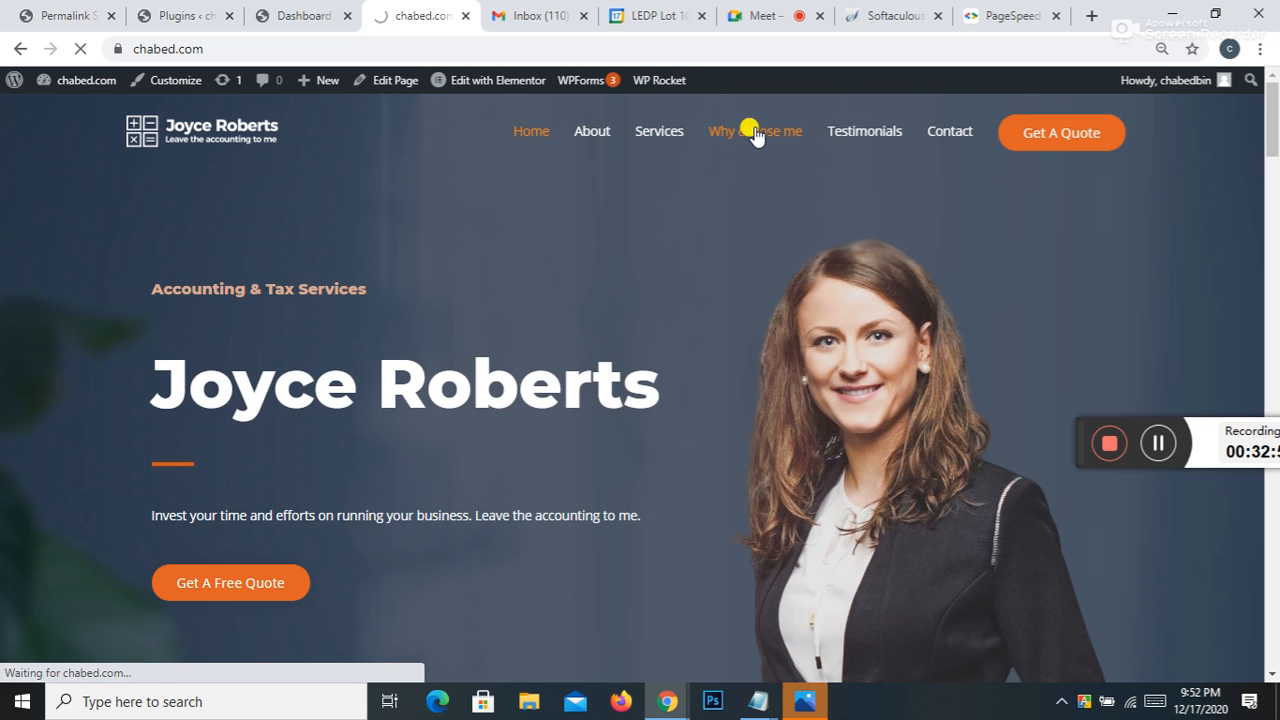
pyautogui.click(874, 135)
pyautogui.scroll(-20, 616, 388)
pyautogui.scroll(-15, 610, 385)
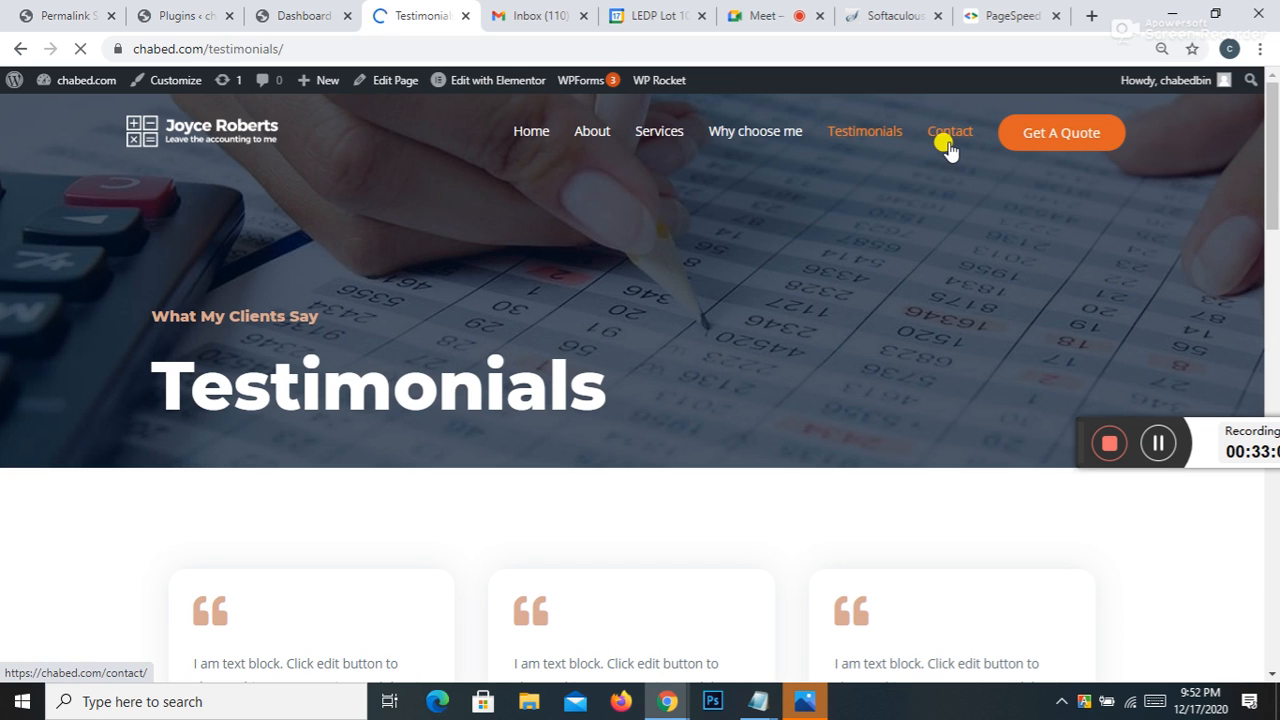
# Step: Open the Contact page and review its contact details, social links, quote form and embedded map
pyautogui.scroll(-13, 880, 171)
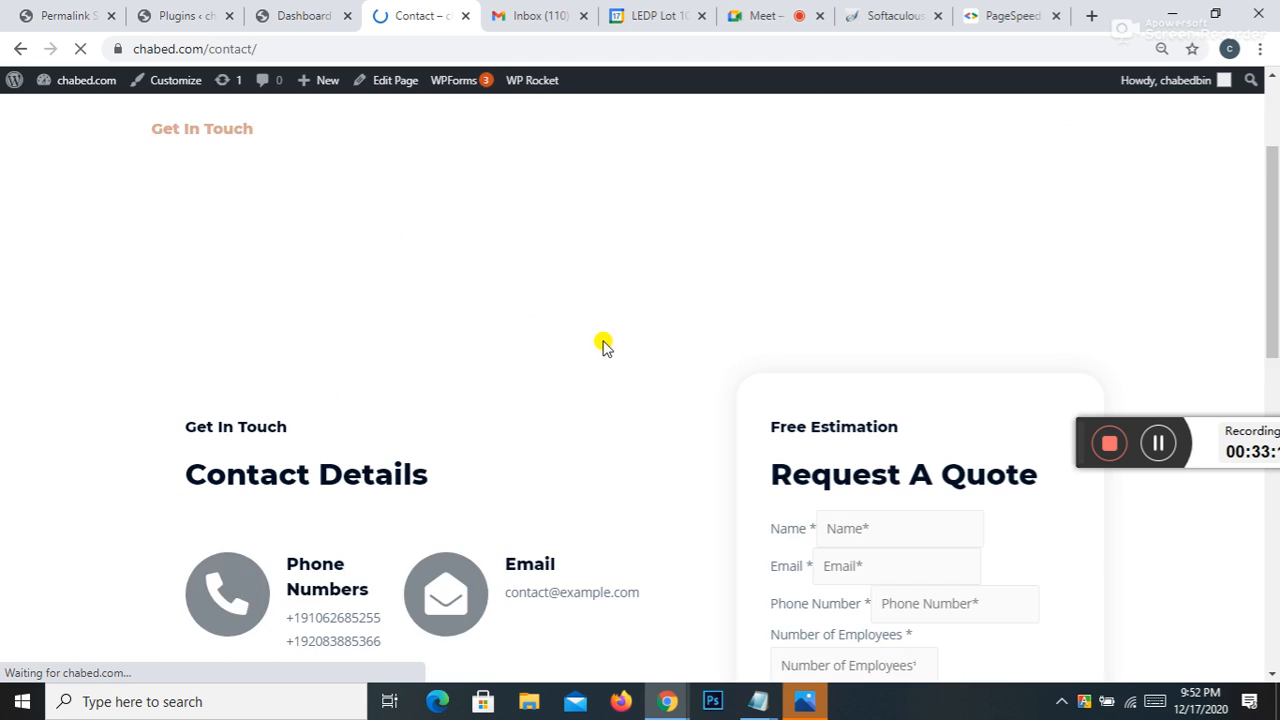
pyautogui.scroll(-2, 214, 578)
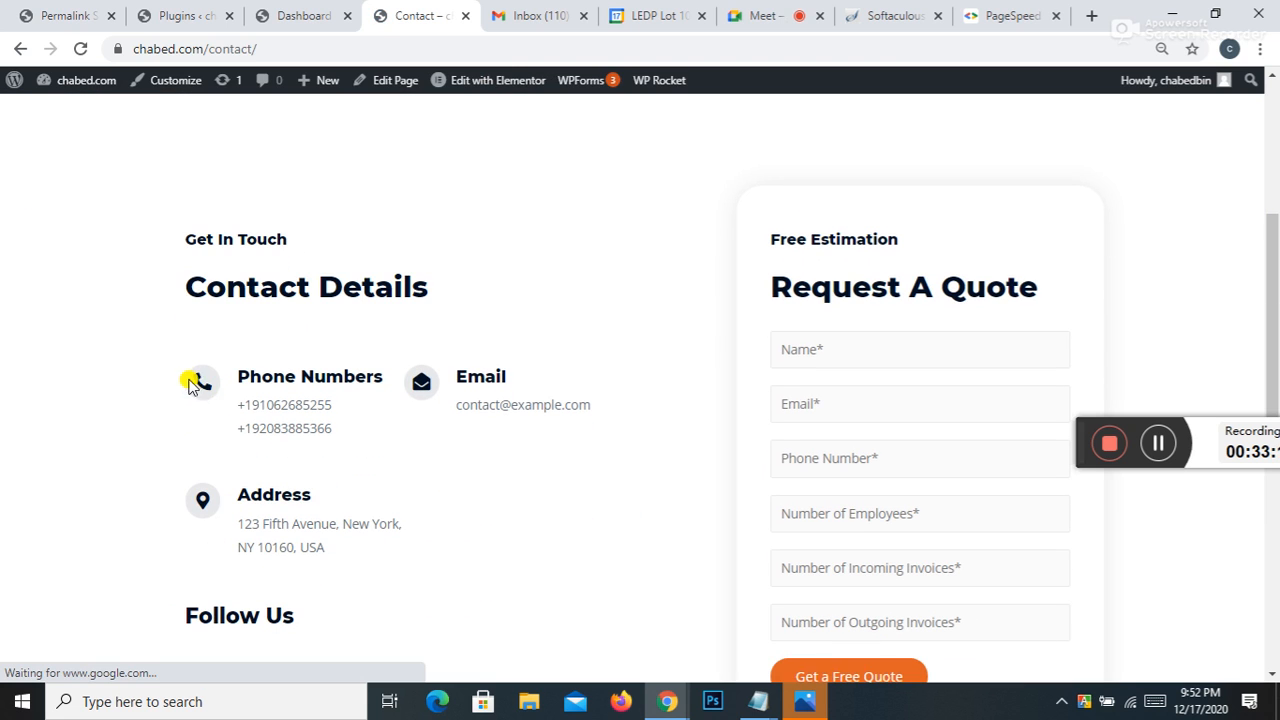
pyautogui.scroll(-3, 266, 509)
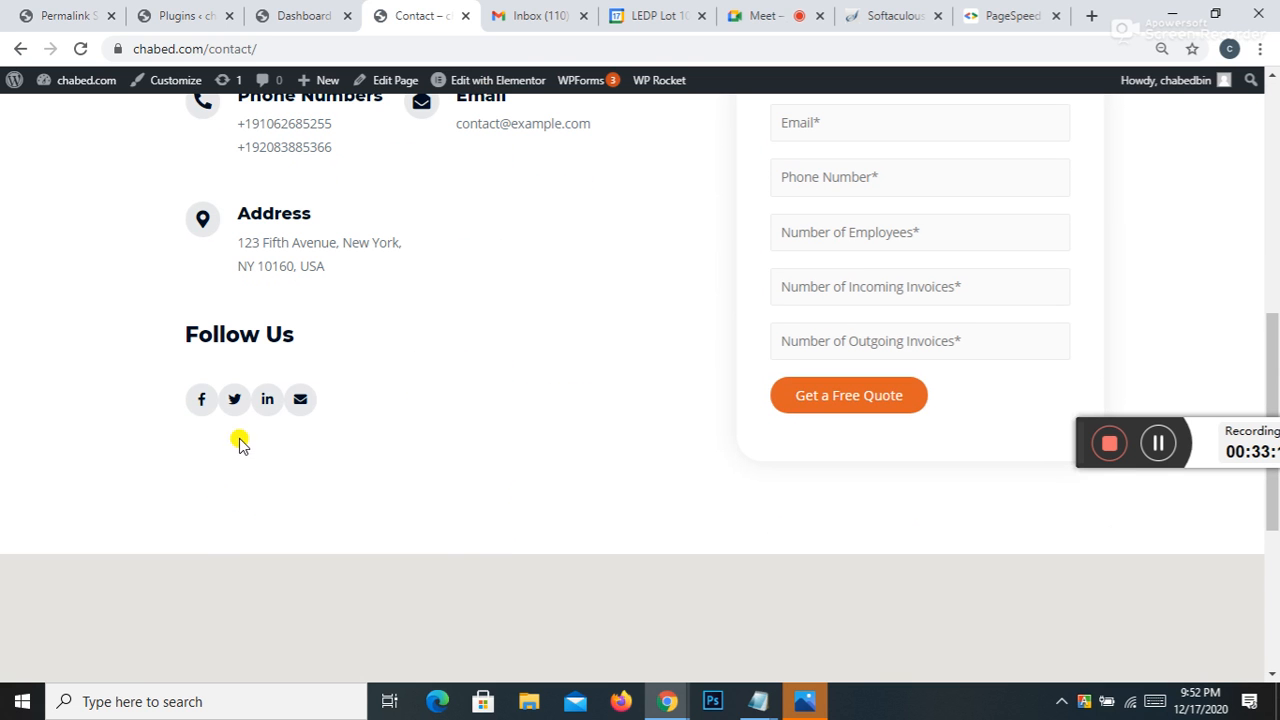
pyautogui.scroll(7, 698, 392)
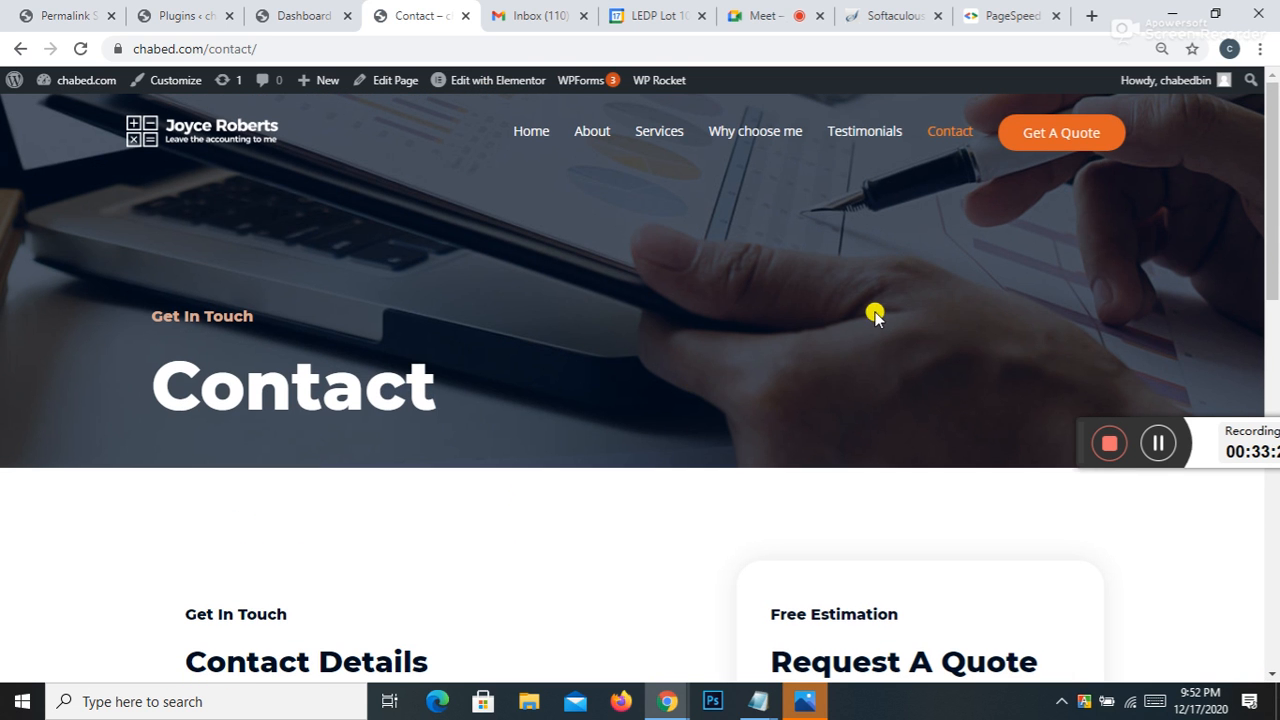
pyautogui.scroll(-8, 875, 316)
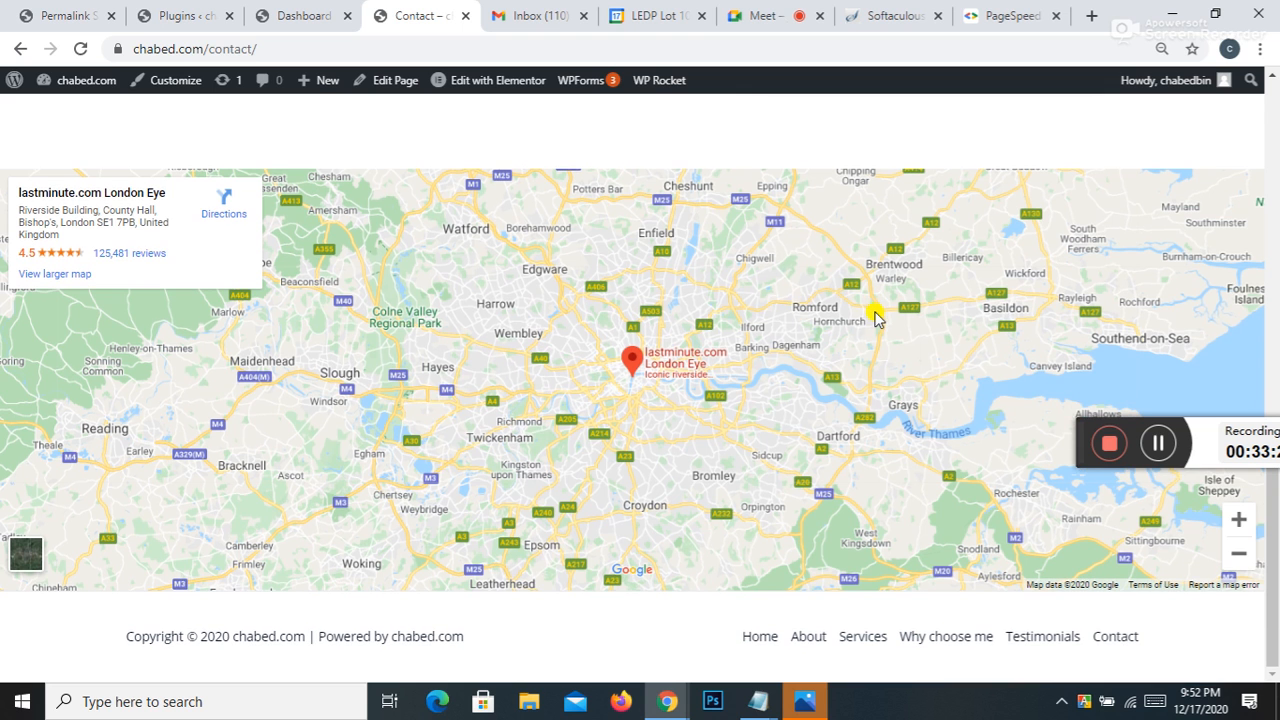
# Step: Return from the Contact page to the homepage and review its sections down to the Request A Quote form and footer
pyautogui.scroll(4, 641, 372)
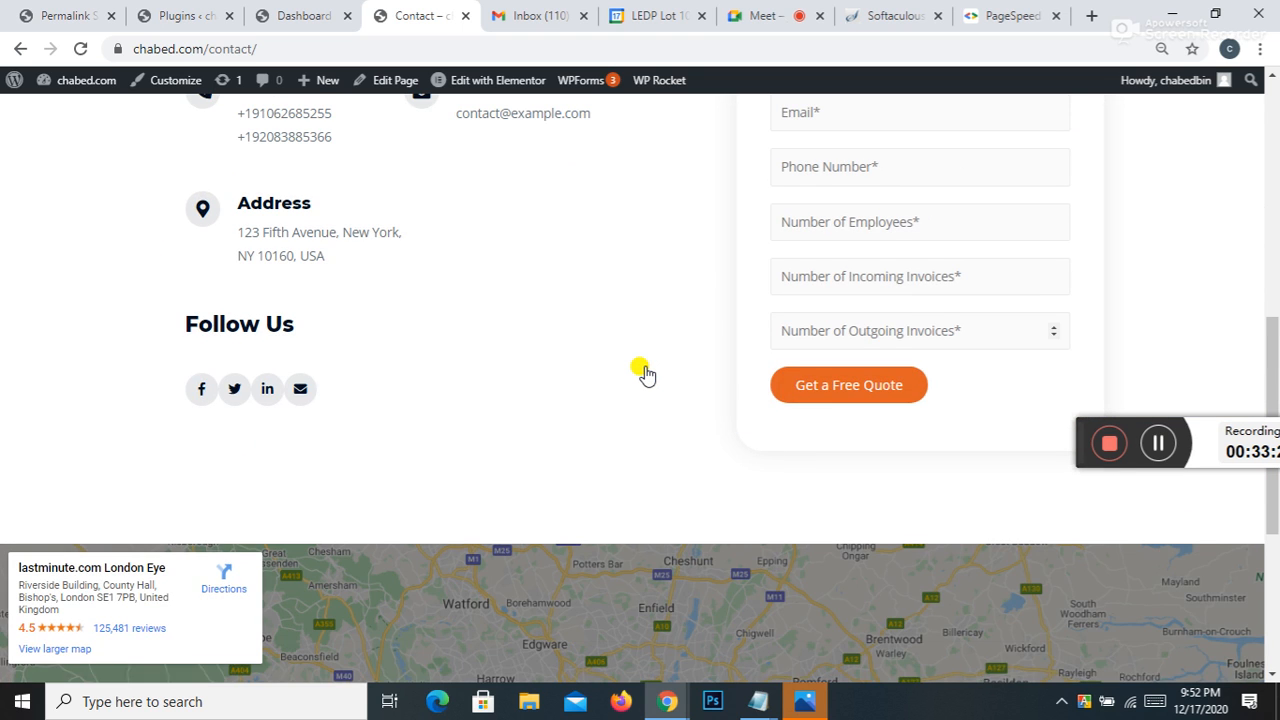
pyautogui.scroll(6, 643, 371)
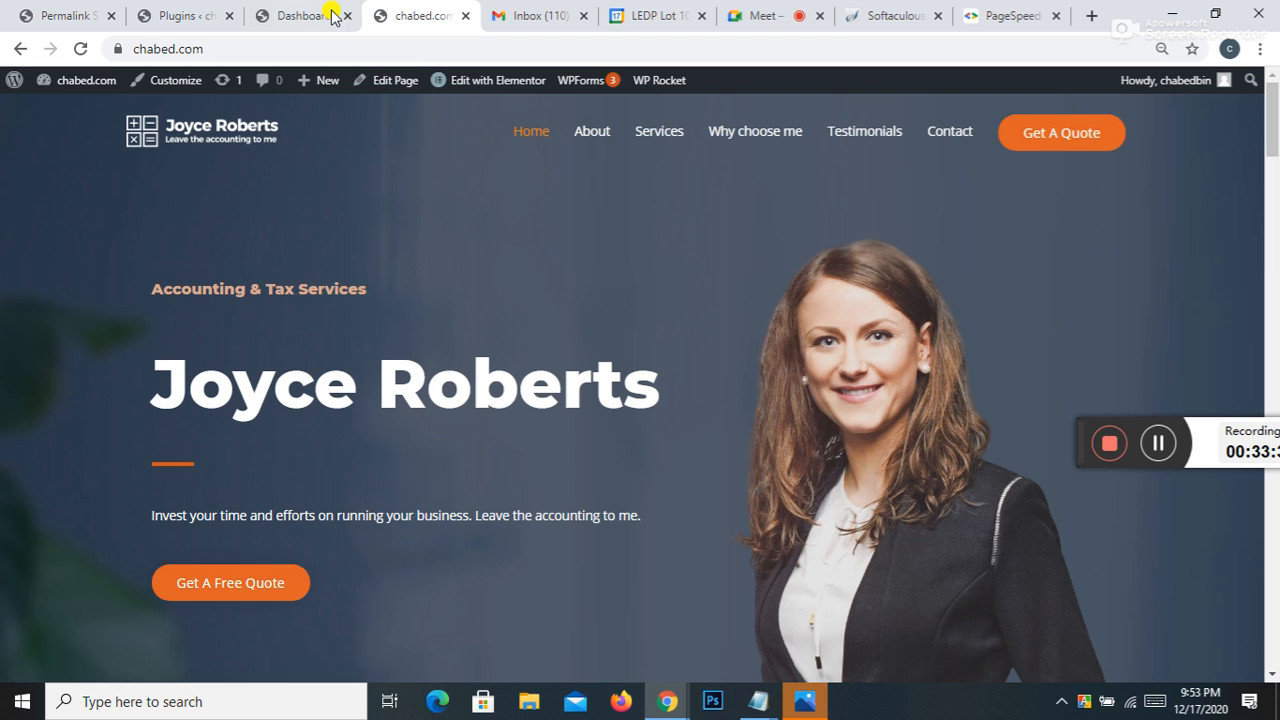
pyautogui.click(192, 15)
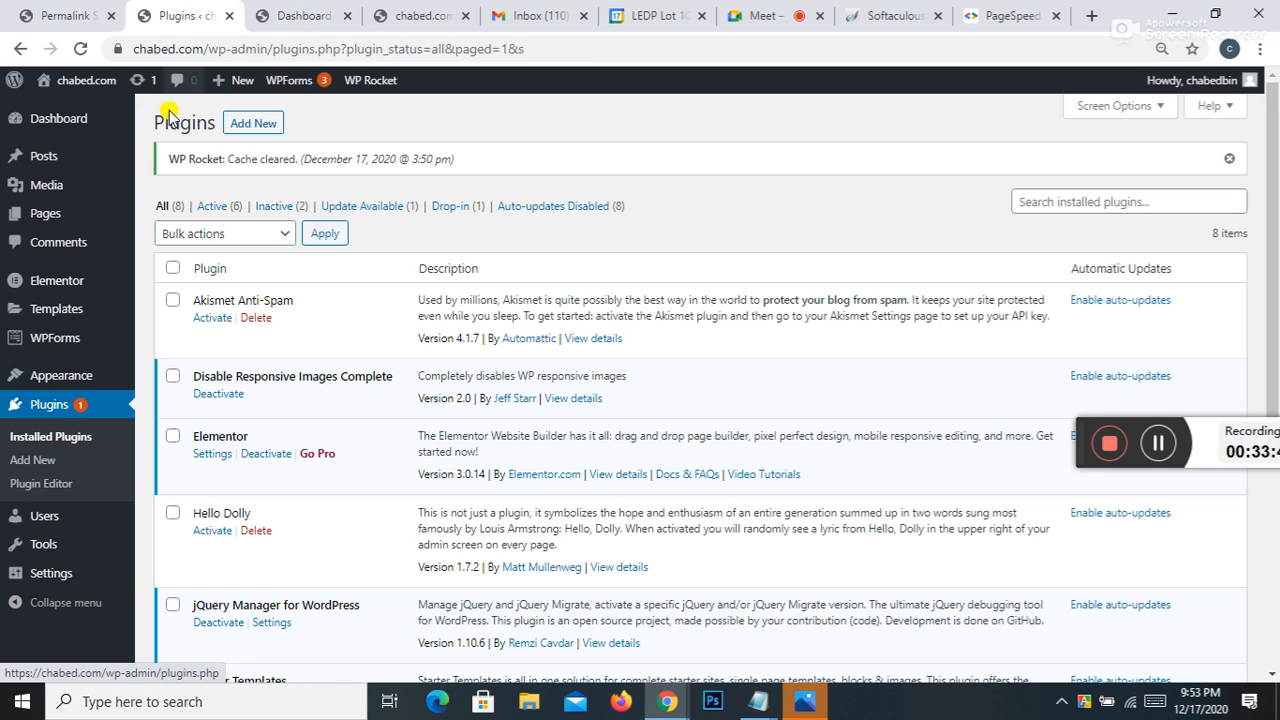
pyautogui.click(408, 17)
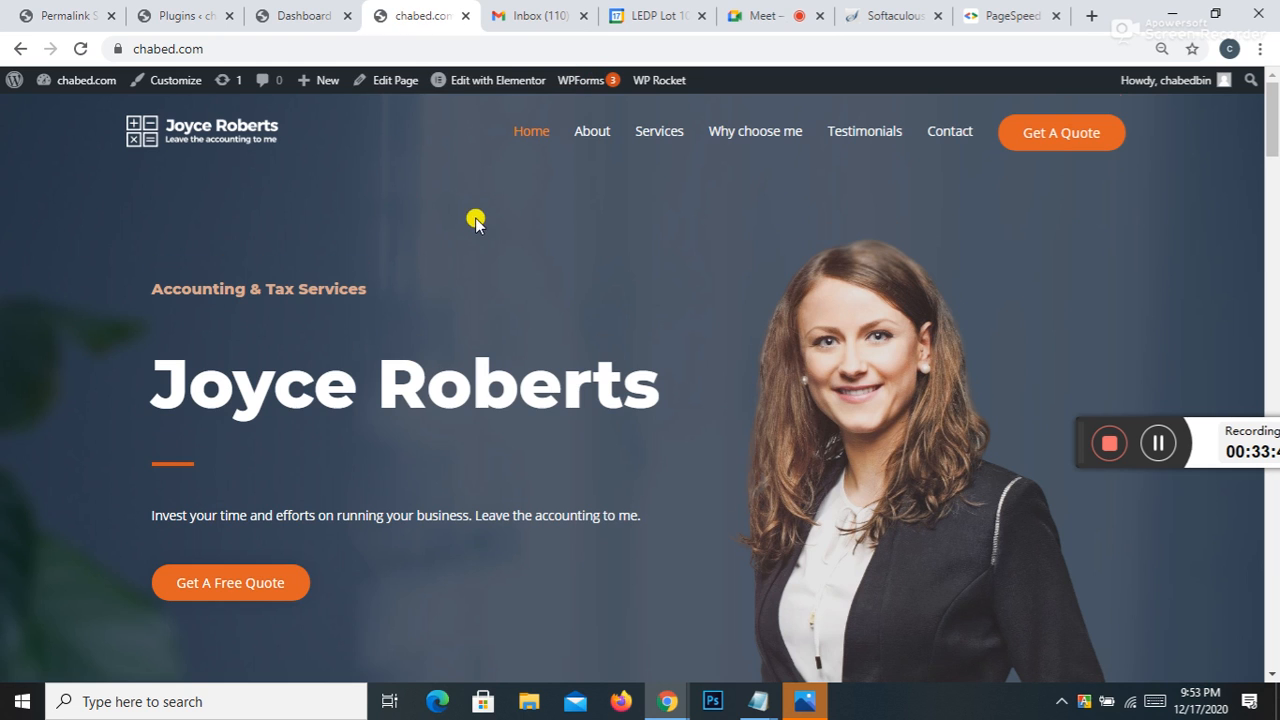
pyautogui.scroll(-3, 385, 383)
pyautogui.scroll(-10, 400, 370)
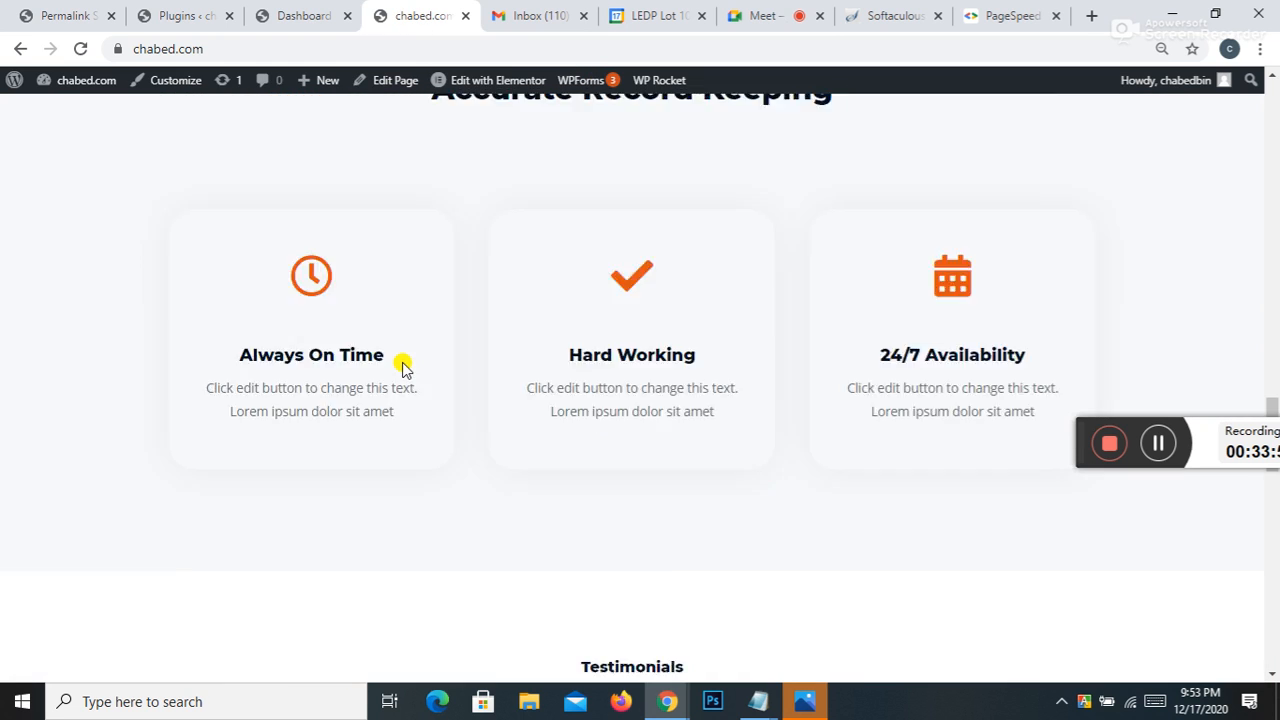
pyautogui.scroll(-10, 402, 373)
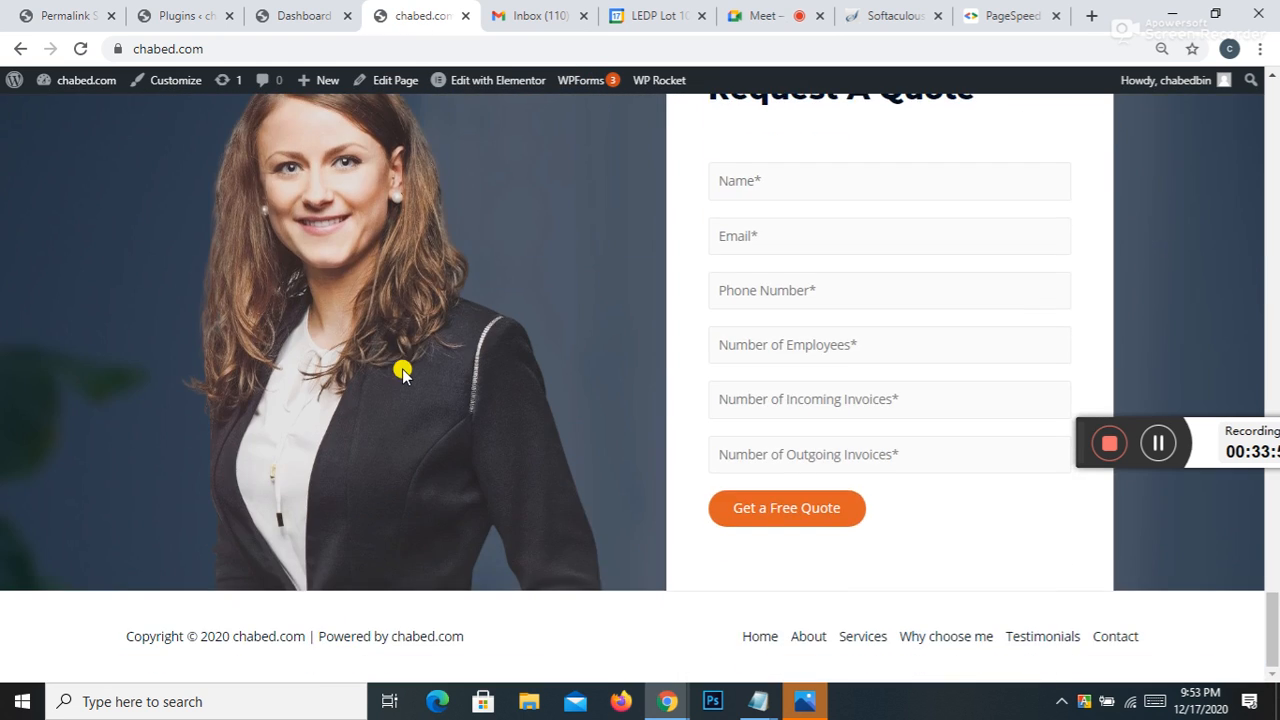
pyautogui.scroll(10, 407, 365)
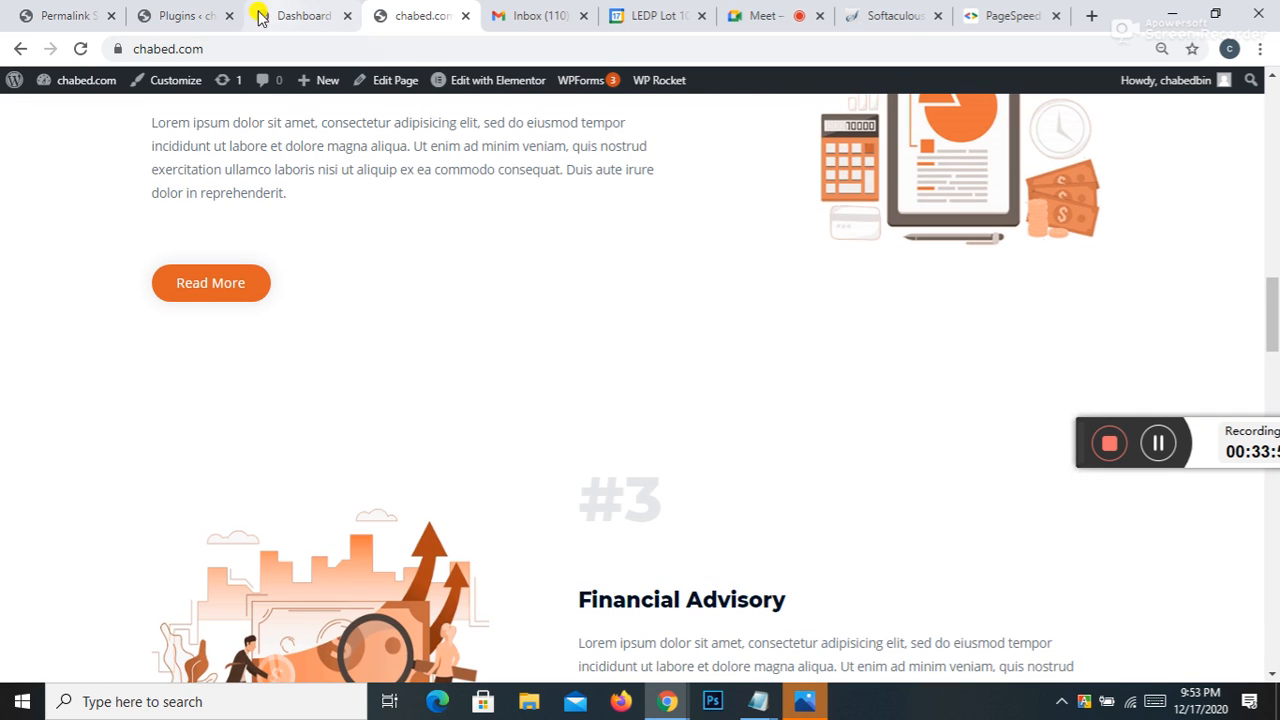
# Step: Open the page for adding new plugins in the WordPress admin and search for "fontswap"
pyautogui.click(175, 12)
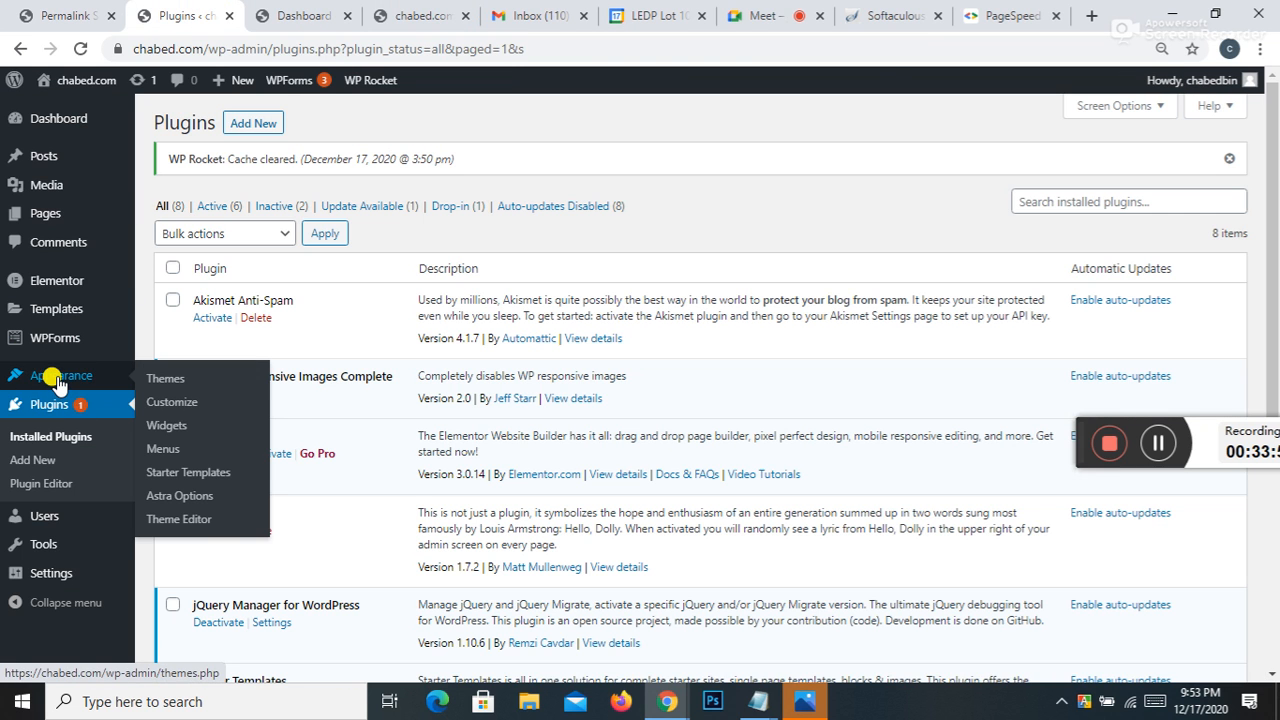
pyautogui.click(84, 405)
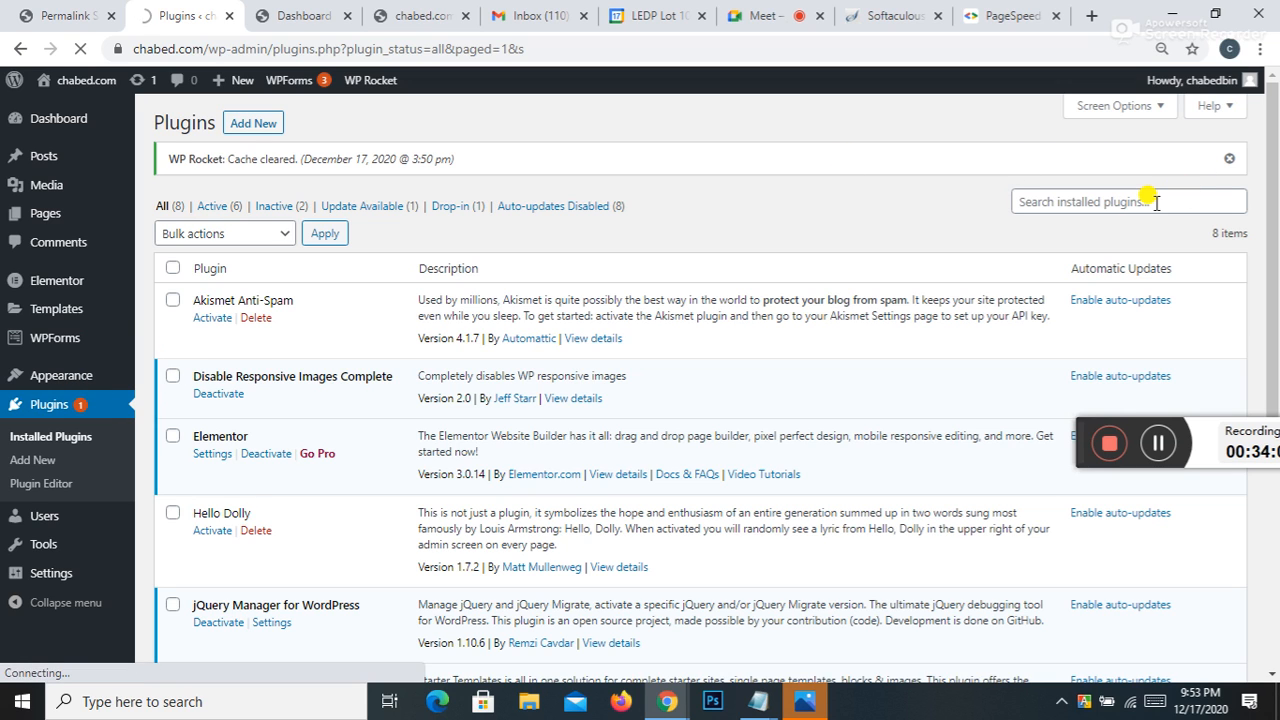
pyautogui.click(254, 125)
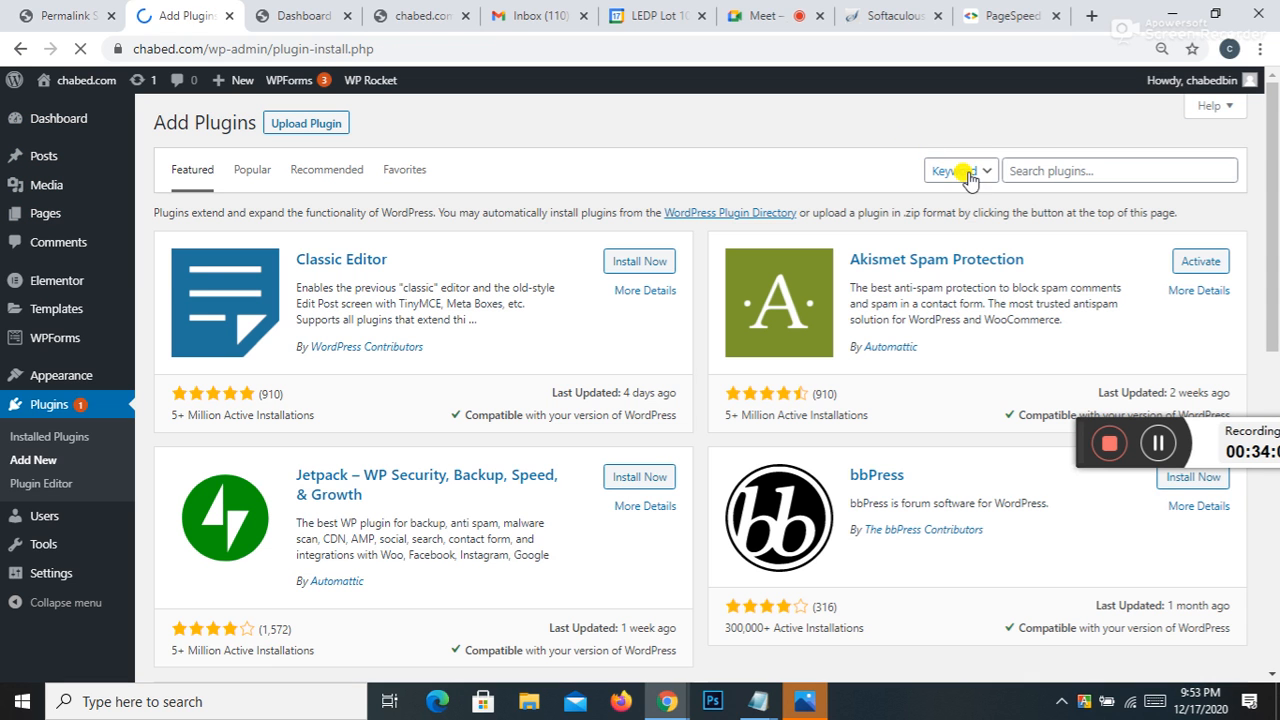
pyautogui.click(1058, 165)
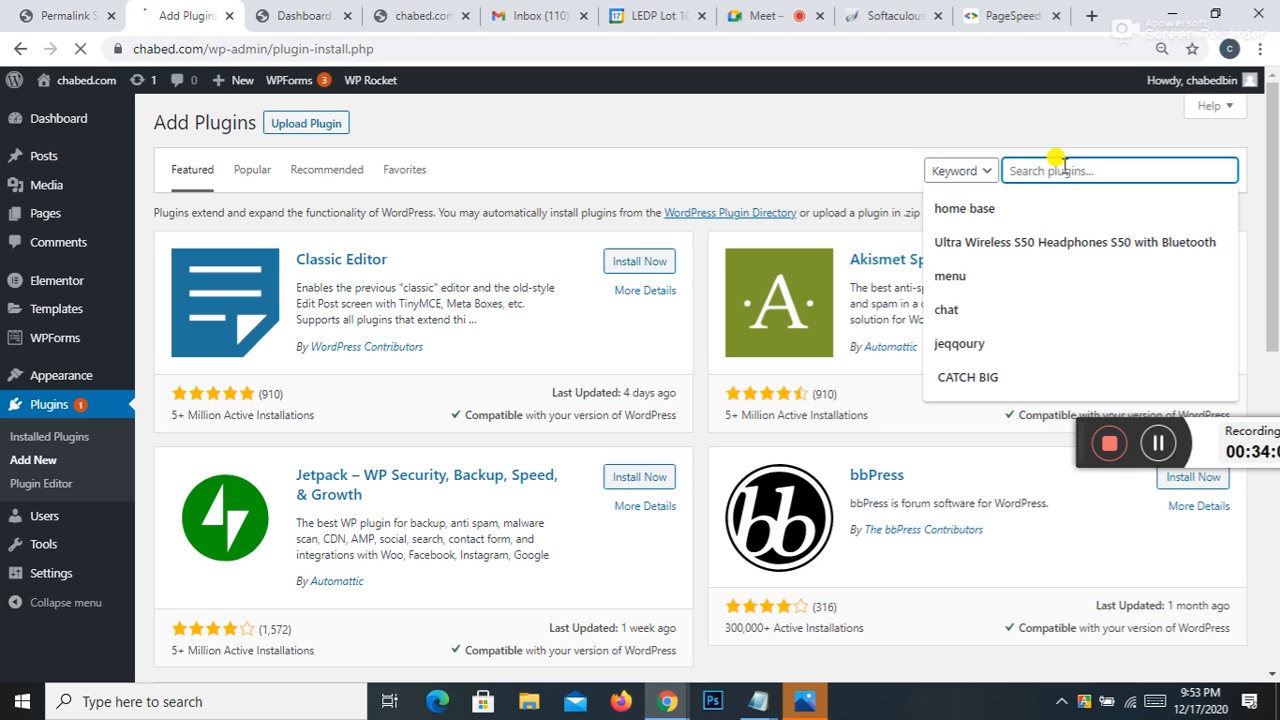
pyautogui.write('font')
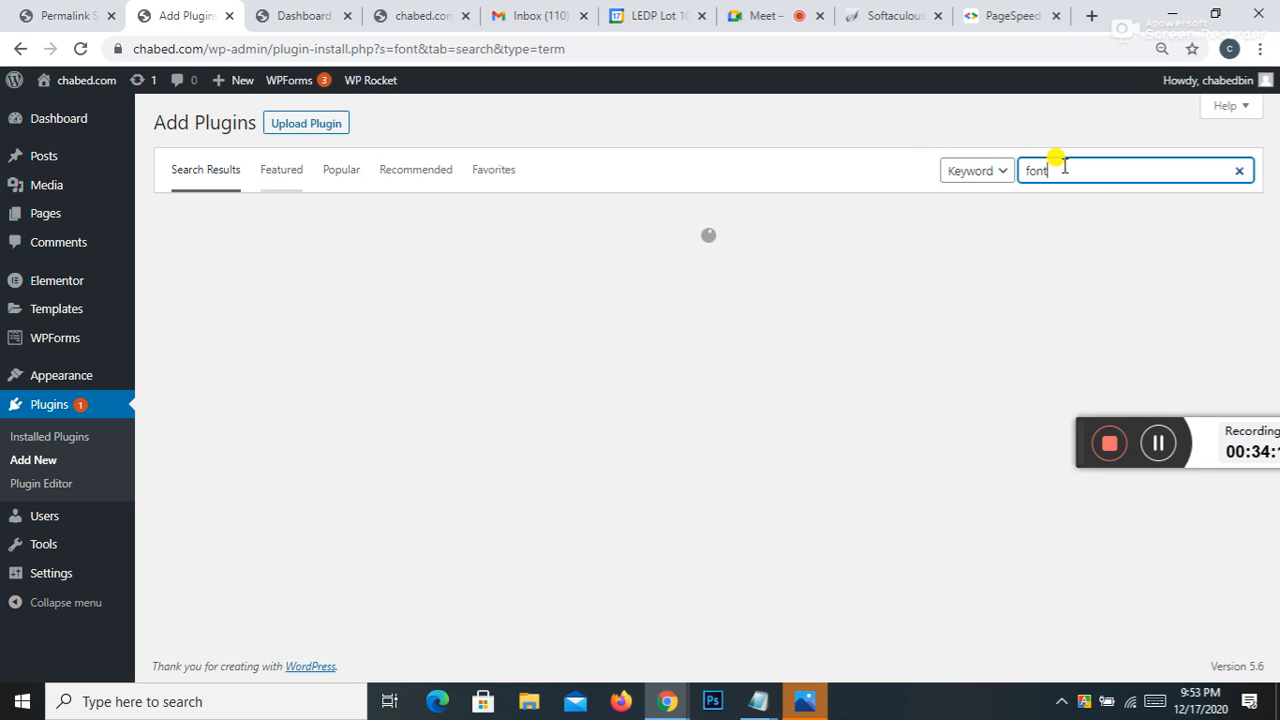
pyautogui.write('swap')
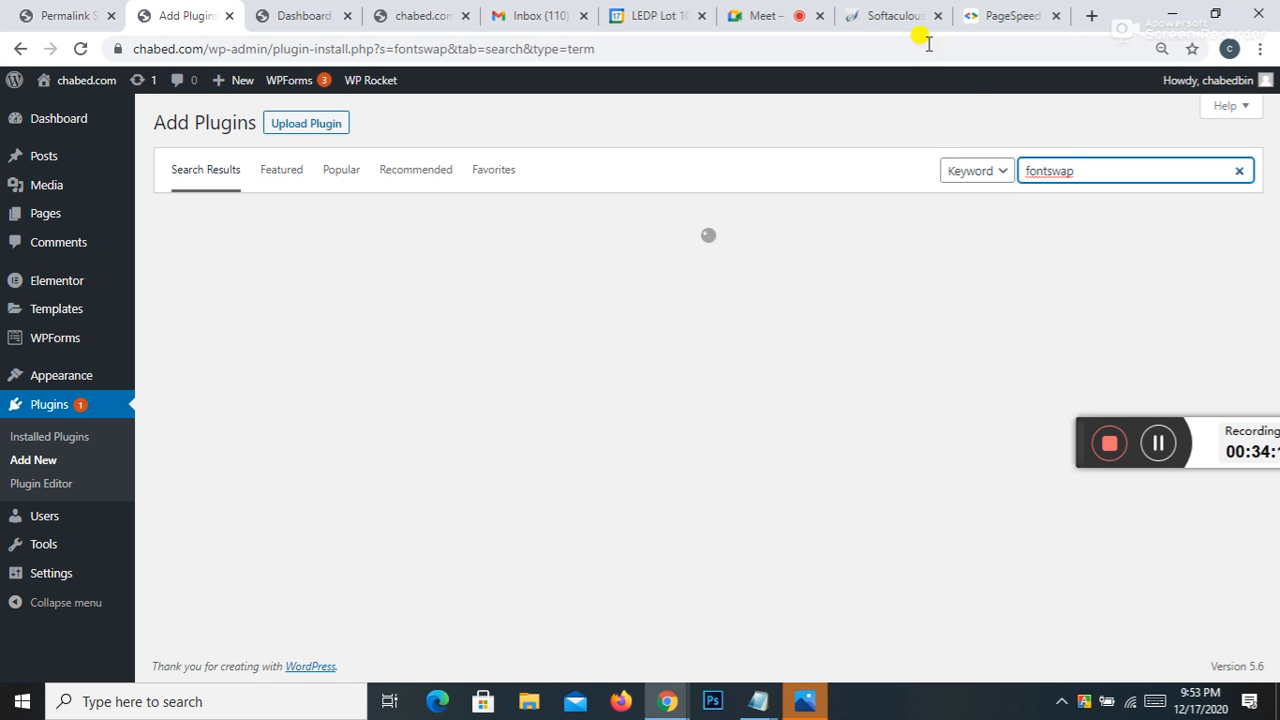
# Step: Check the Lab Data and Opportunities of the desktop report in PageSpeed Insights
pyautogui.click(1008, 16)
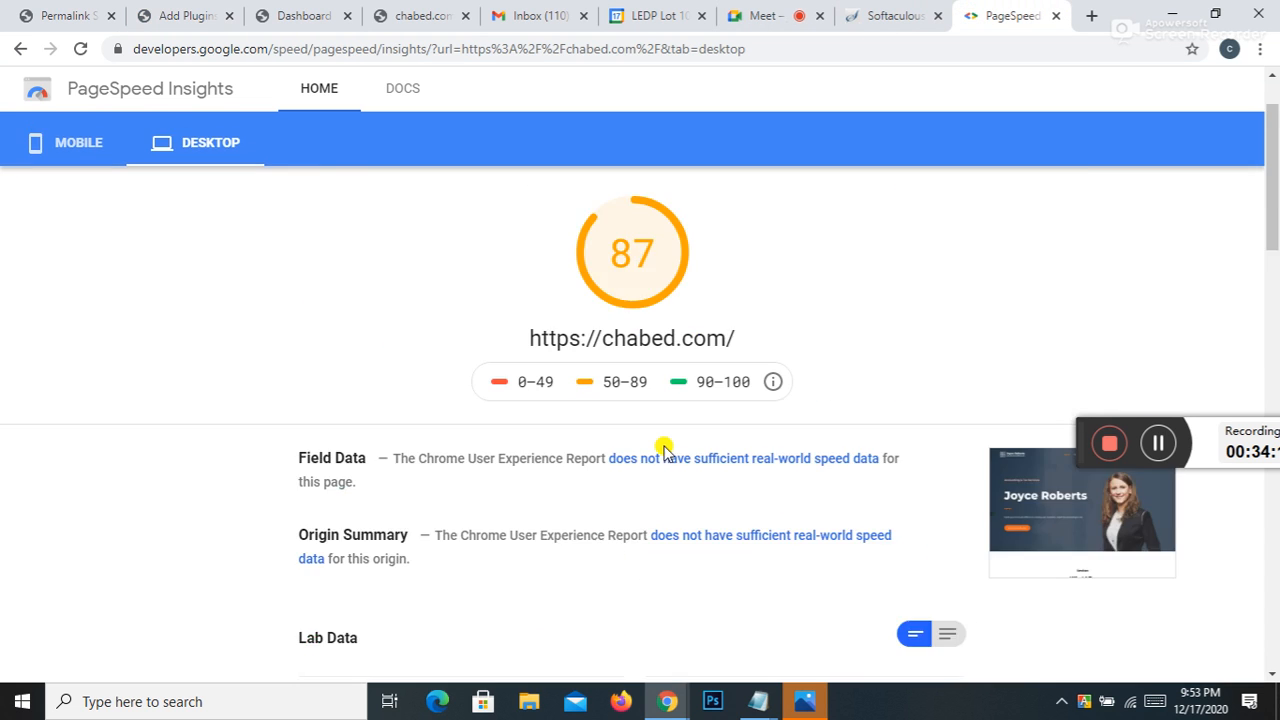
pyautogui.scroll(-5, 483, 395)
pyautogui.scroll(2, 483, 395)
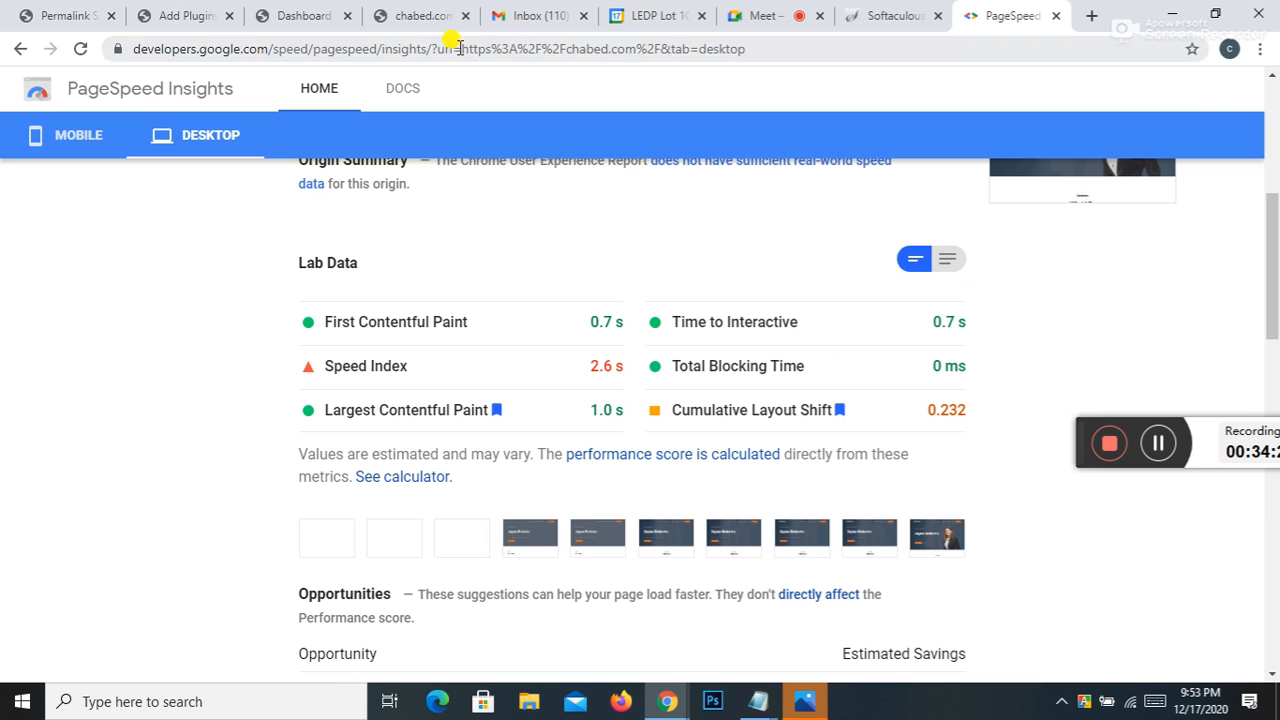
# Step: Correct the plugin search to "fonts swap", then install and activate the Swap Google Fonts Display plugin
pyautogui.click(165, 18)
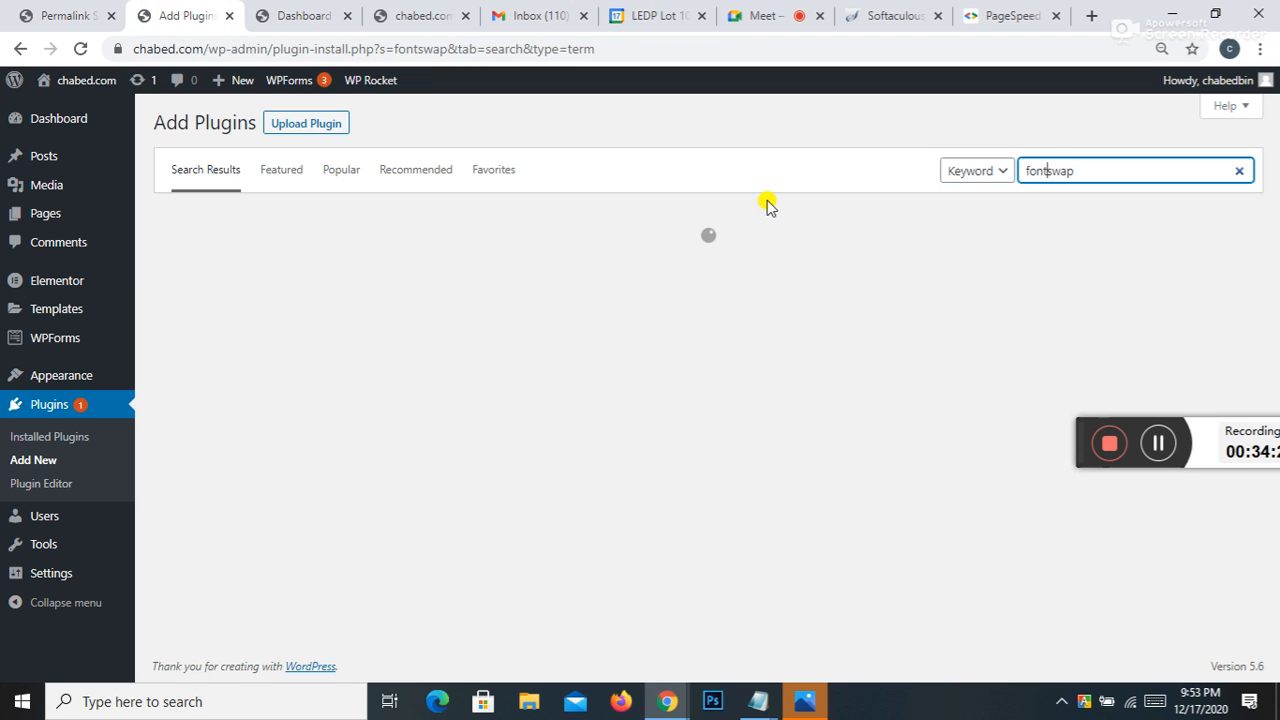
pyautogui.click(1059, 172)
pyautogui.write('s')
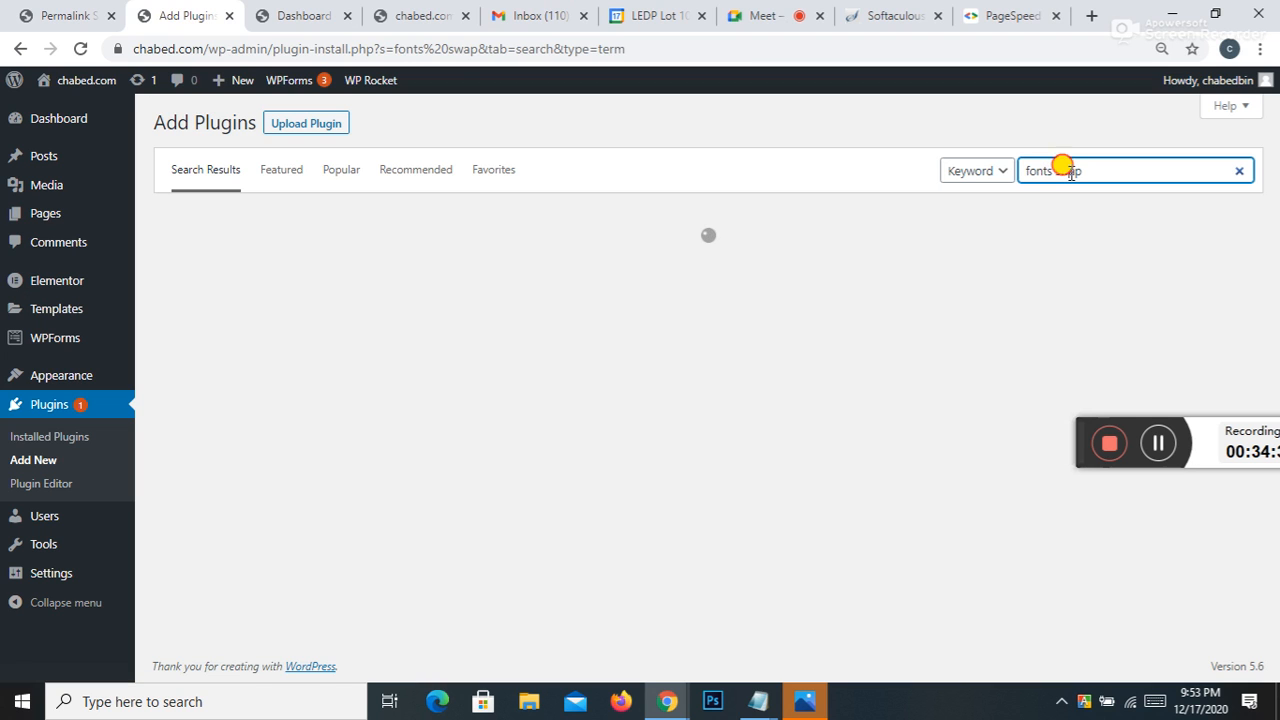
pyautogui.click(1069, 172)
pyautogui.write('i')
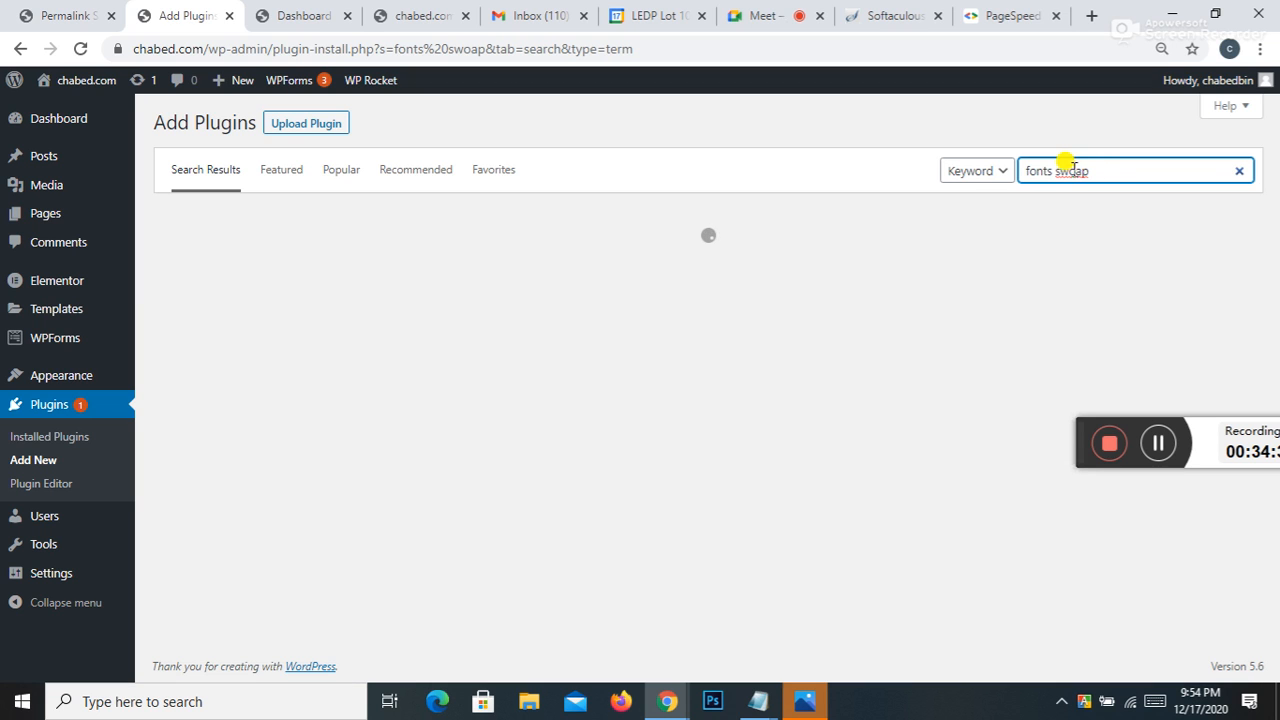
pyautogui.rightClick(1070, 172)
pyautogui.click(1075, 206)
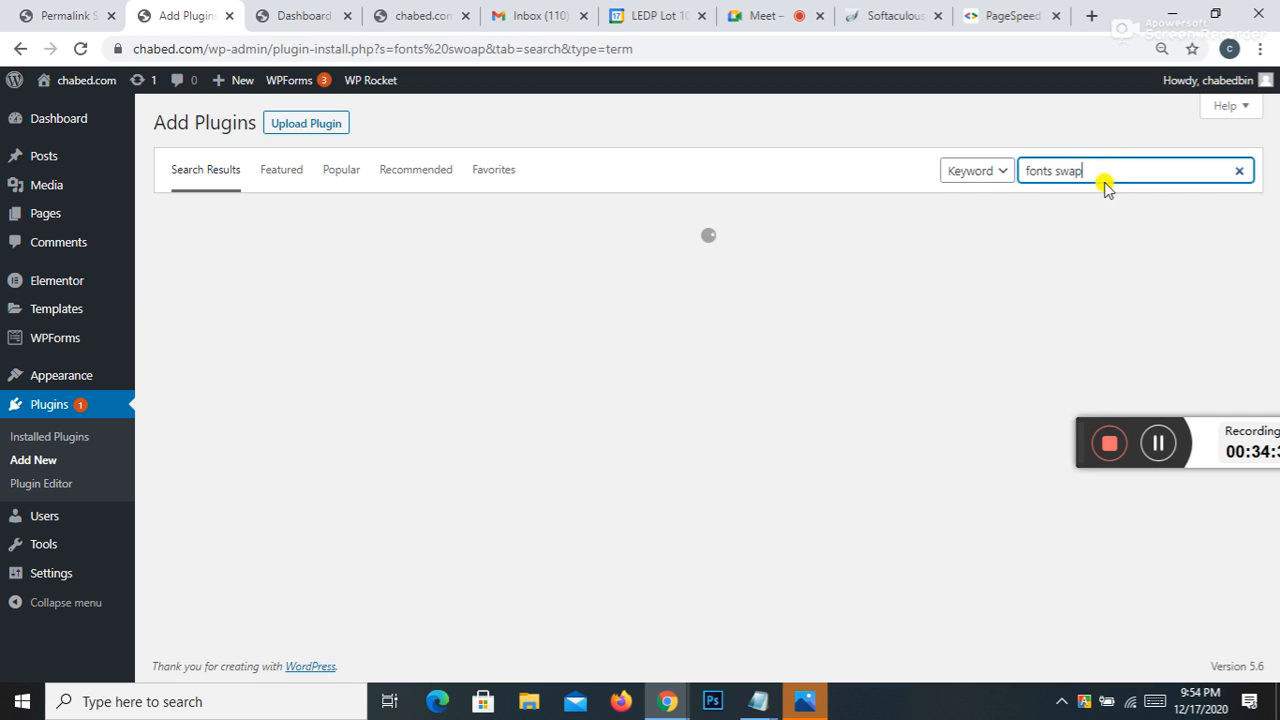
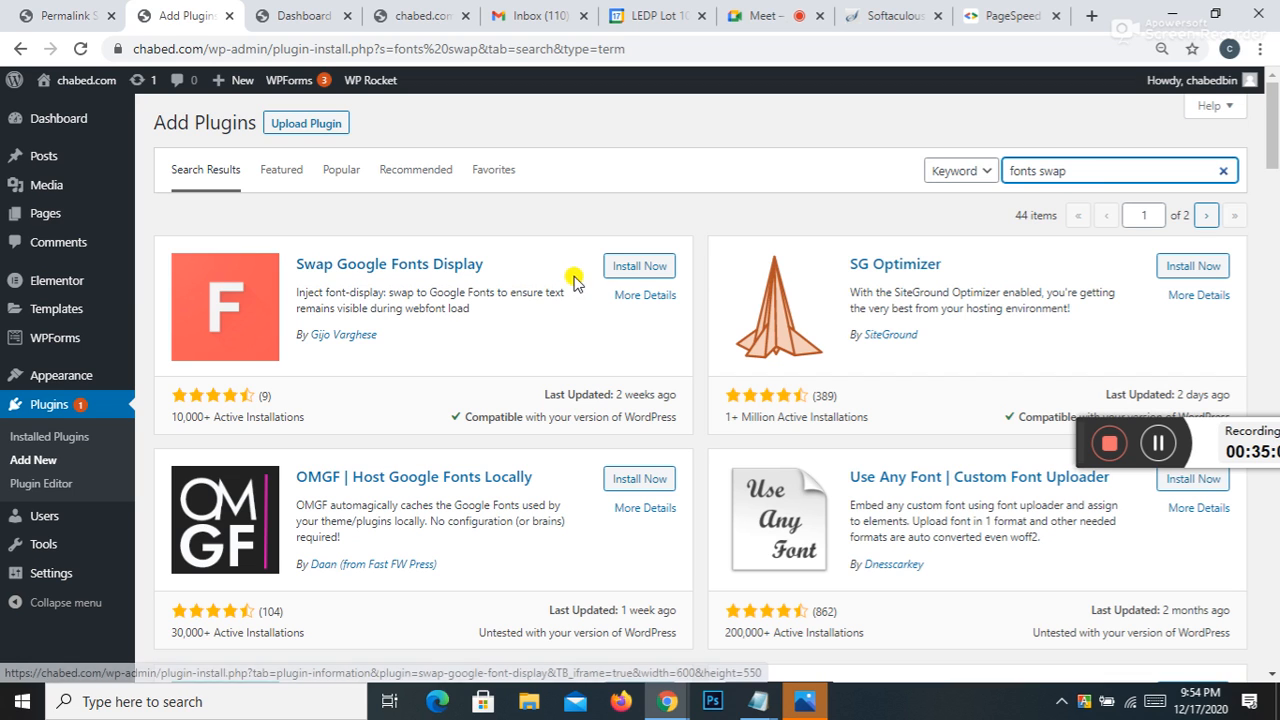
pyautogui.click(625, 266)
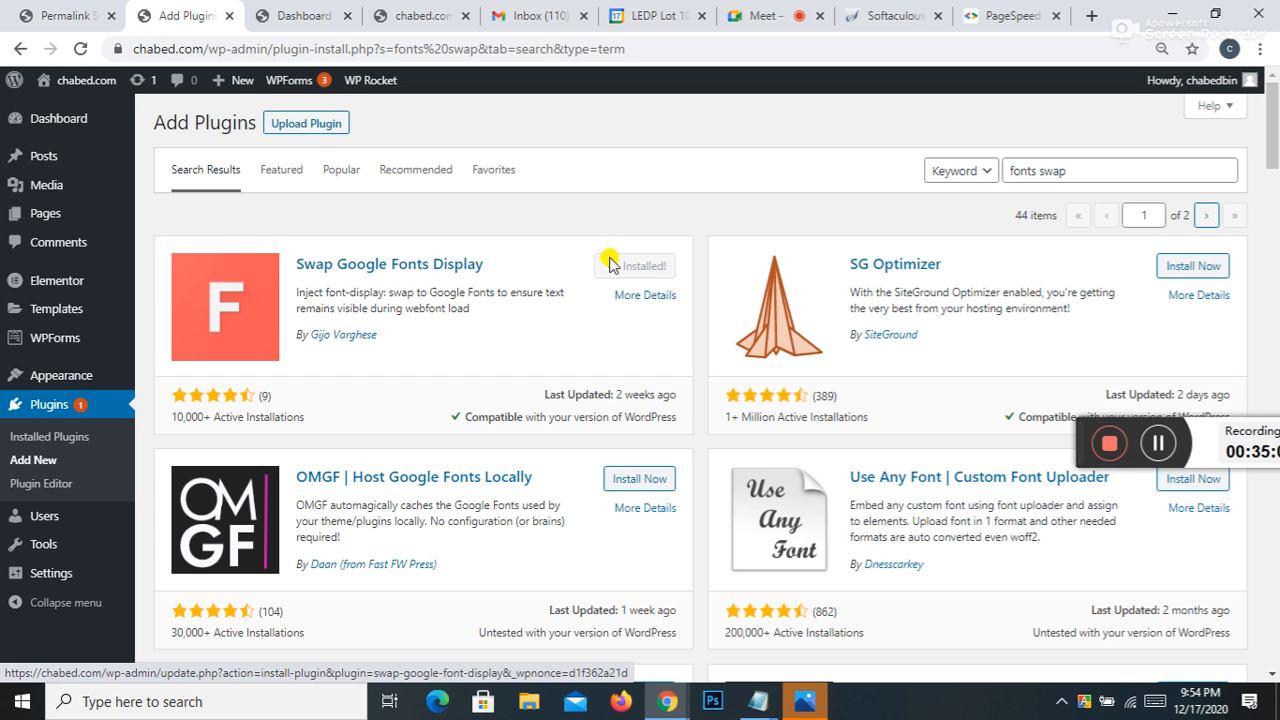
pyautogui.click(646, 272)
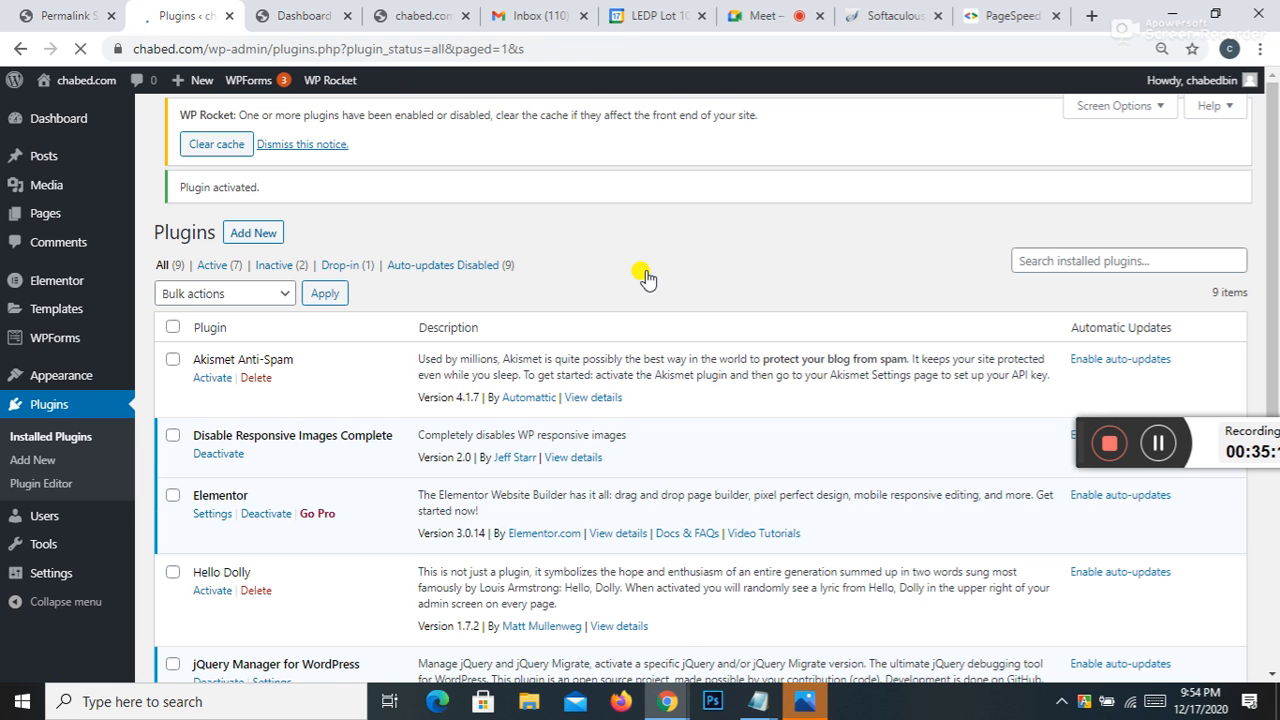
# Step: Reload the live homepage and look over its service sections with the new plugin active
pyautogui.click(430, 16)
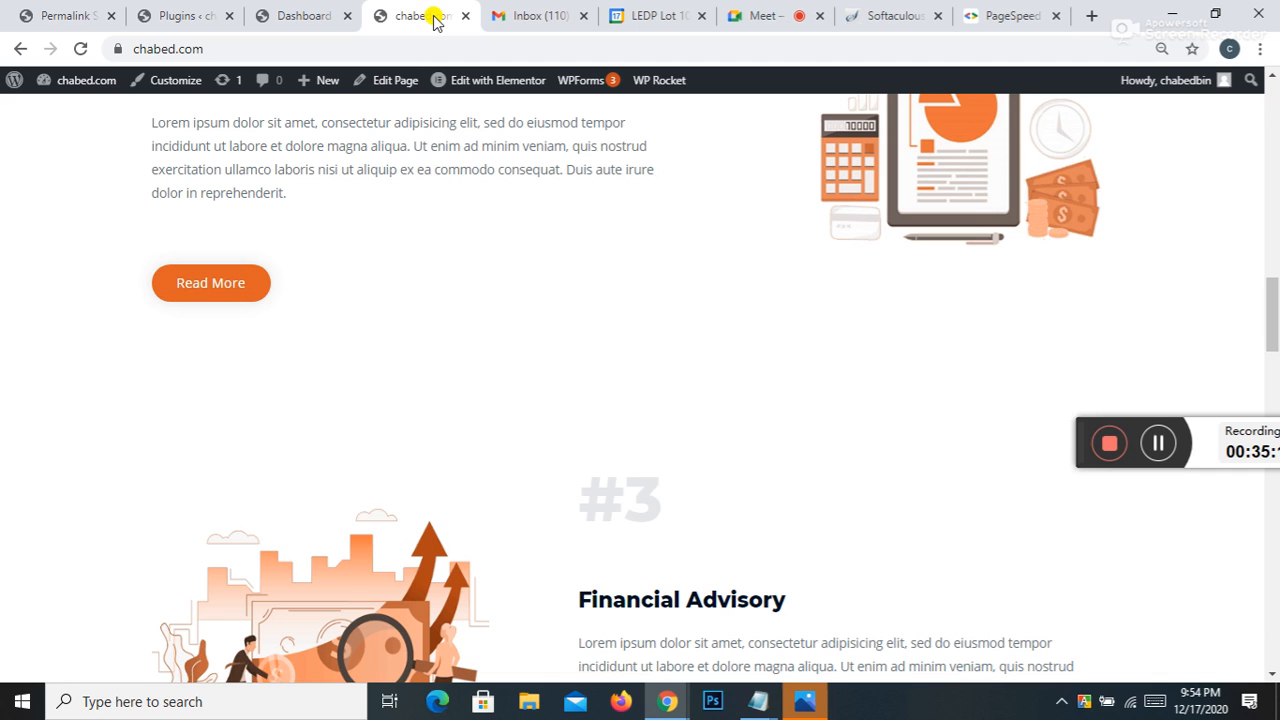
pyautogui.click(80, 48)
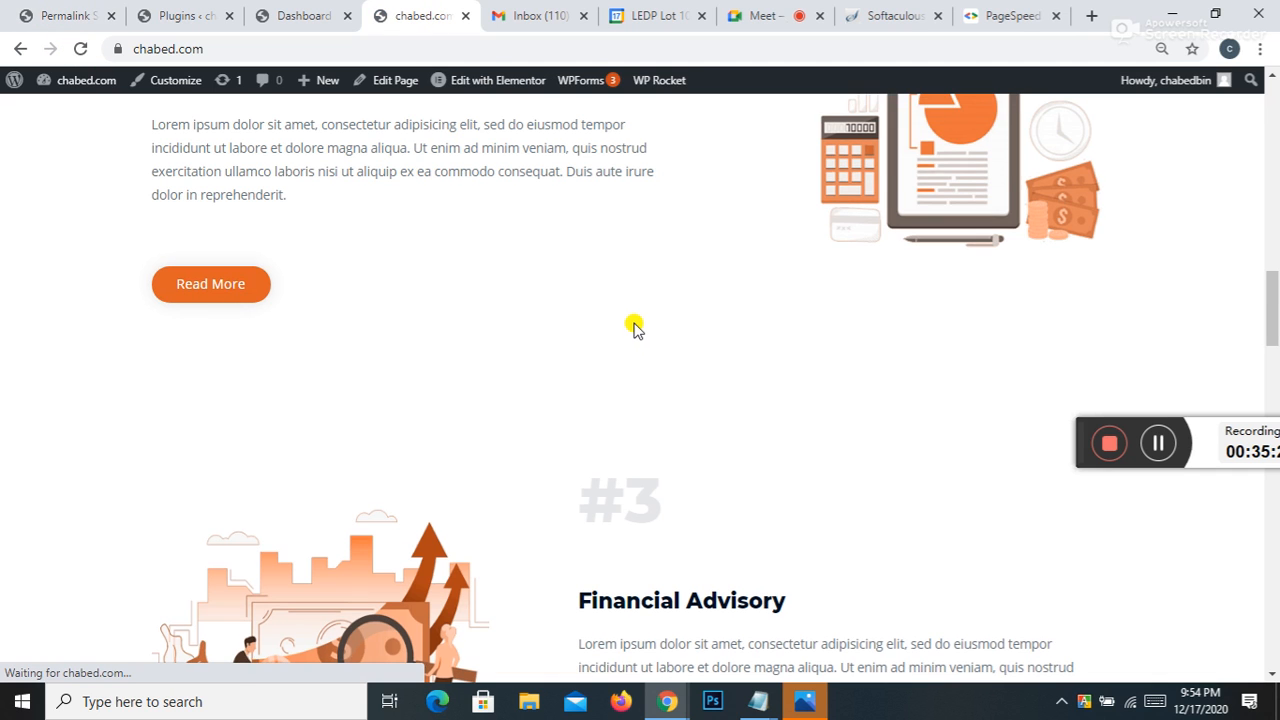
pyautogui.scroll(-15, 634, 327)
pyautogui.scroll(10, 634, 327)
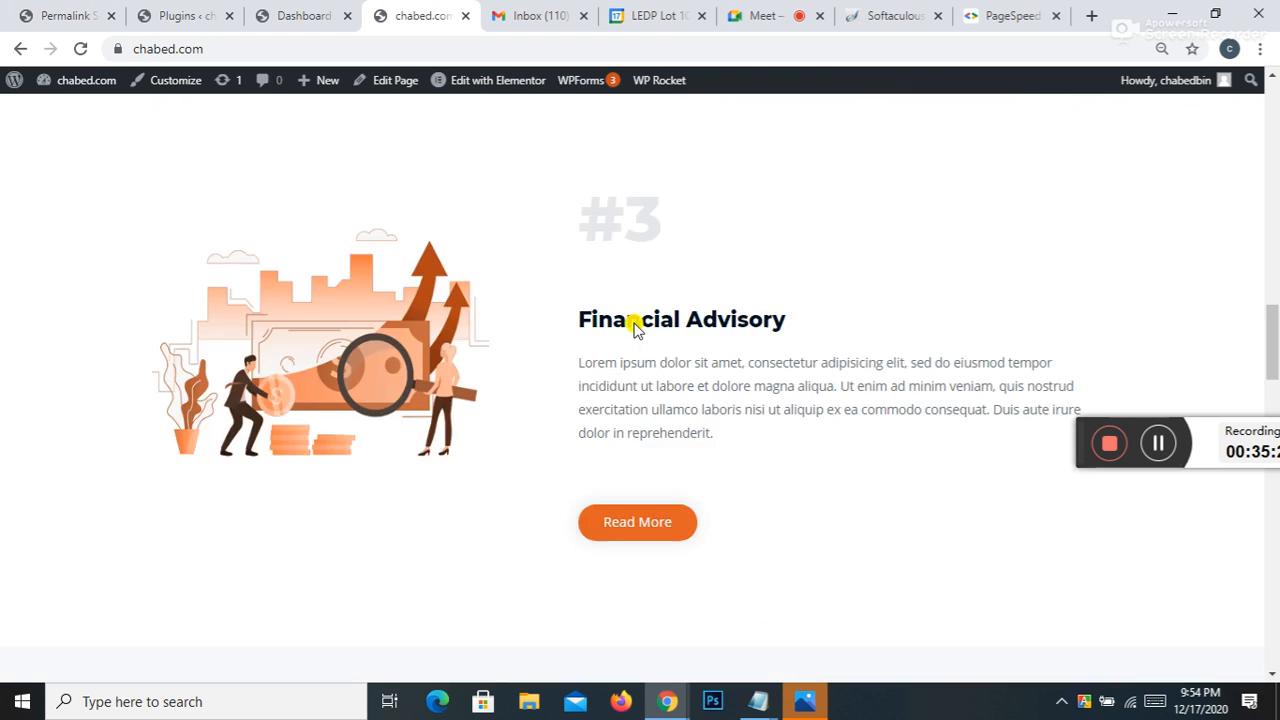
# Step: Clear the WP Rocket cache from the live homepage and regenerate the Critical Path CSS
pyautogui.moveTo(656, 84)
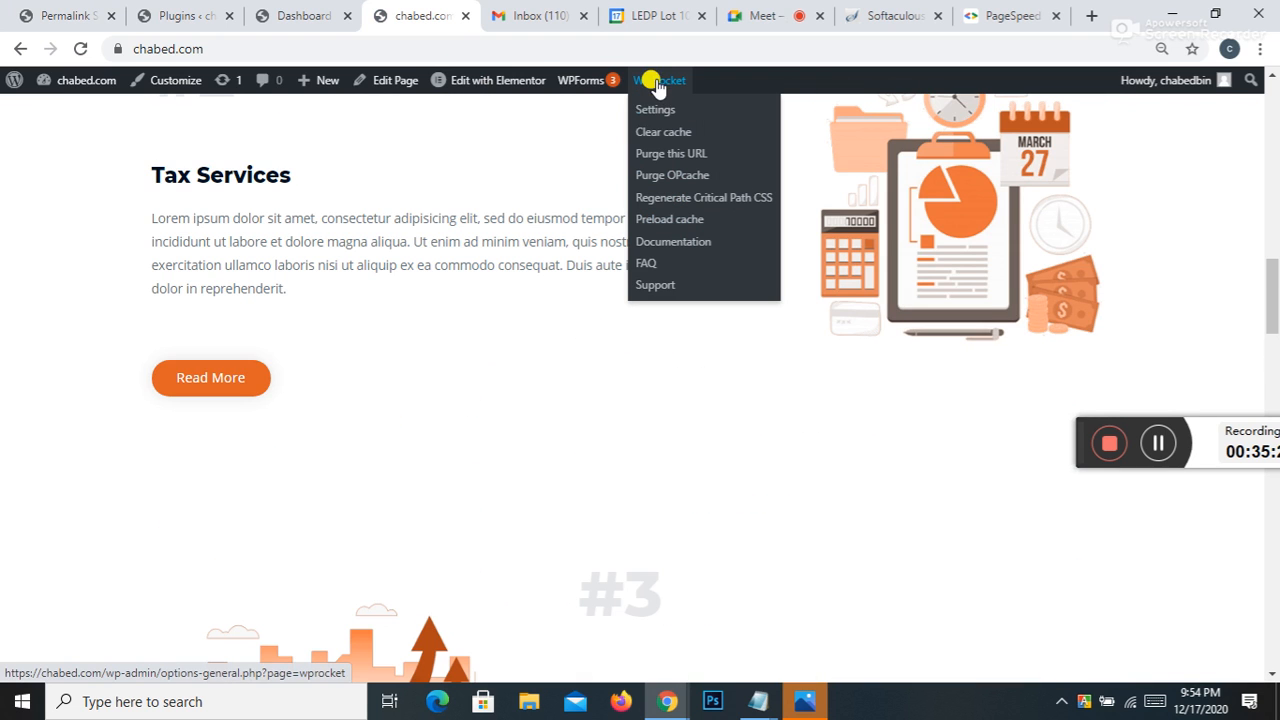
pyautogui.click(666, 132)
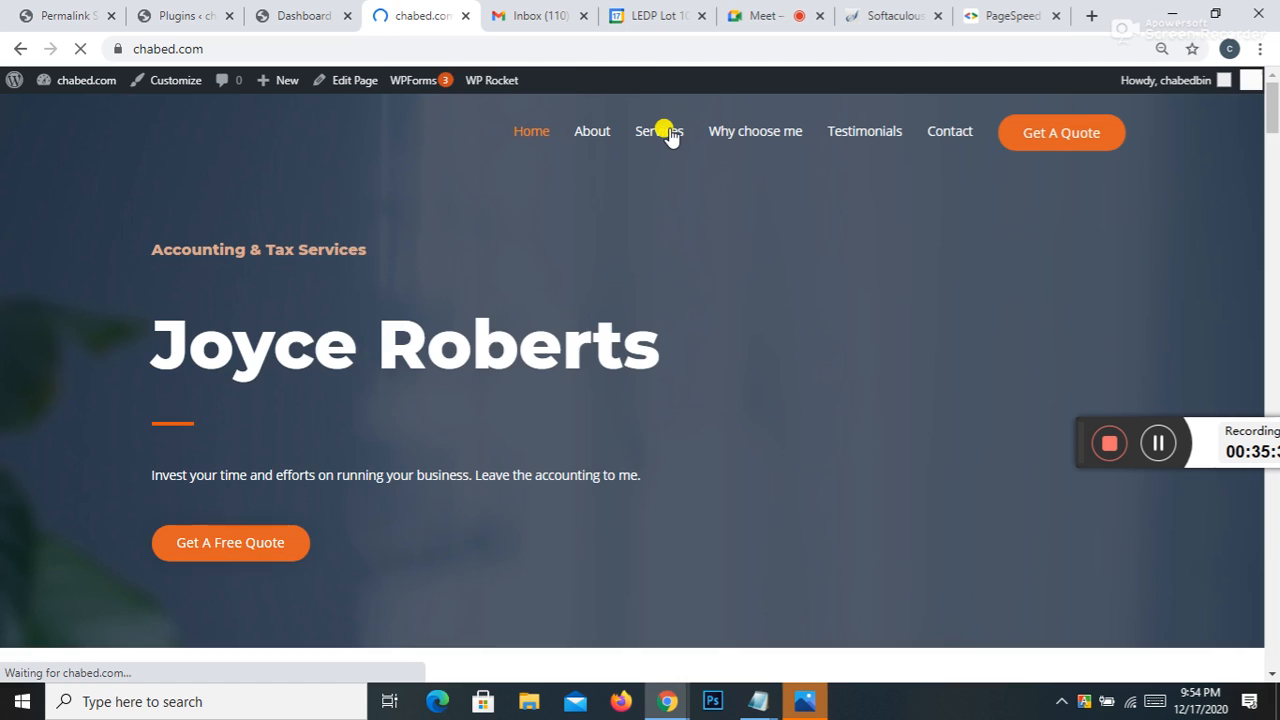
pyautogui.moveTo(613, 84)
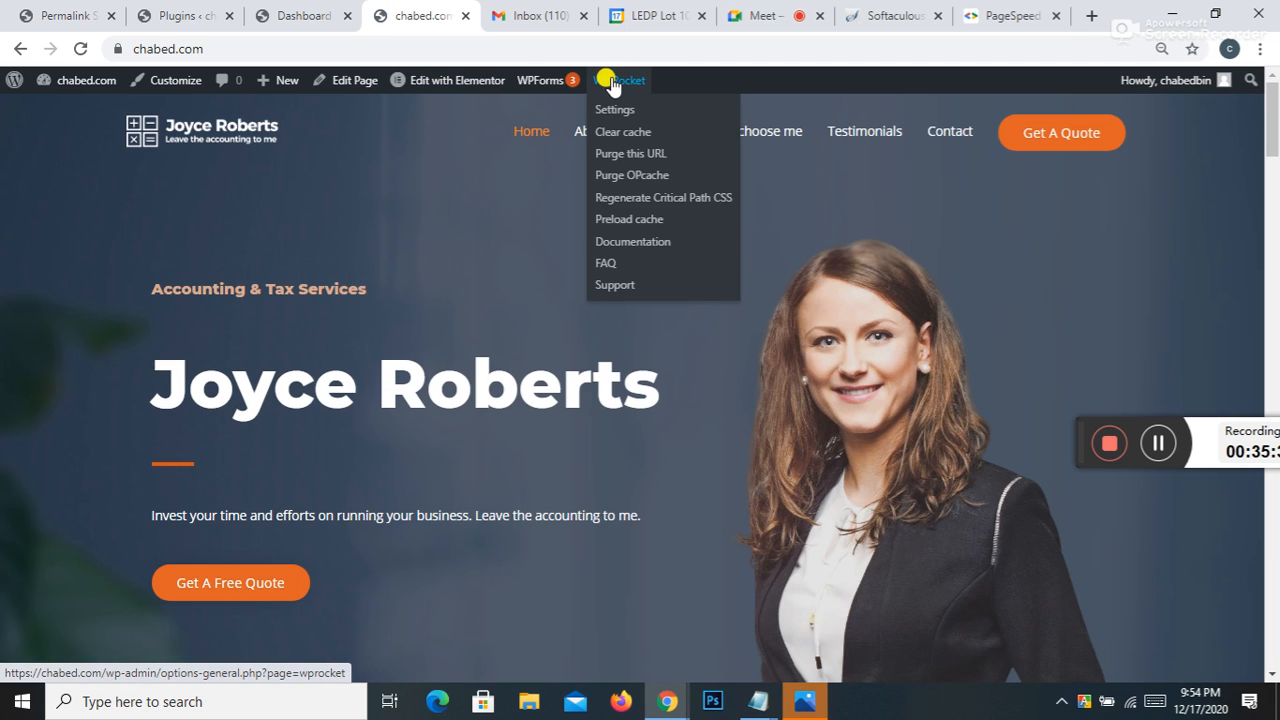
pyautogui.click(646, 199)
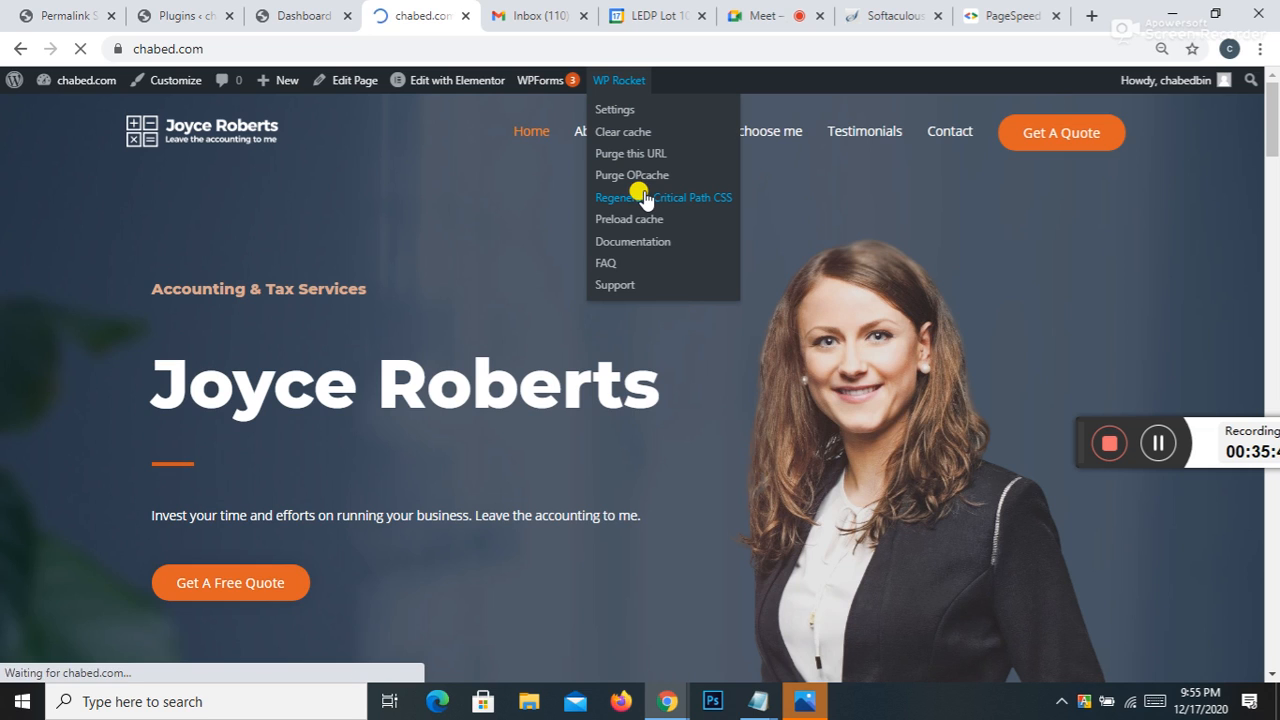
# Step: Clear the WP Rocket cache once more and reload the homepage
pyautogui.moveTo(615, 83)
pyautogui.click(616, 134)
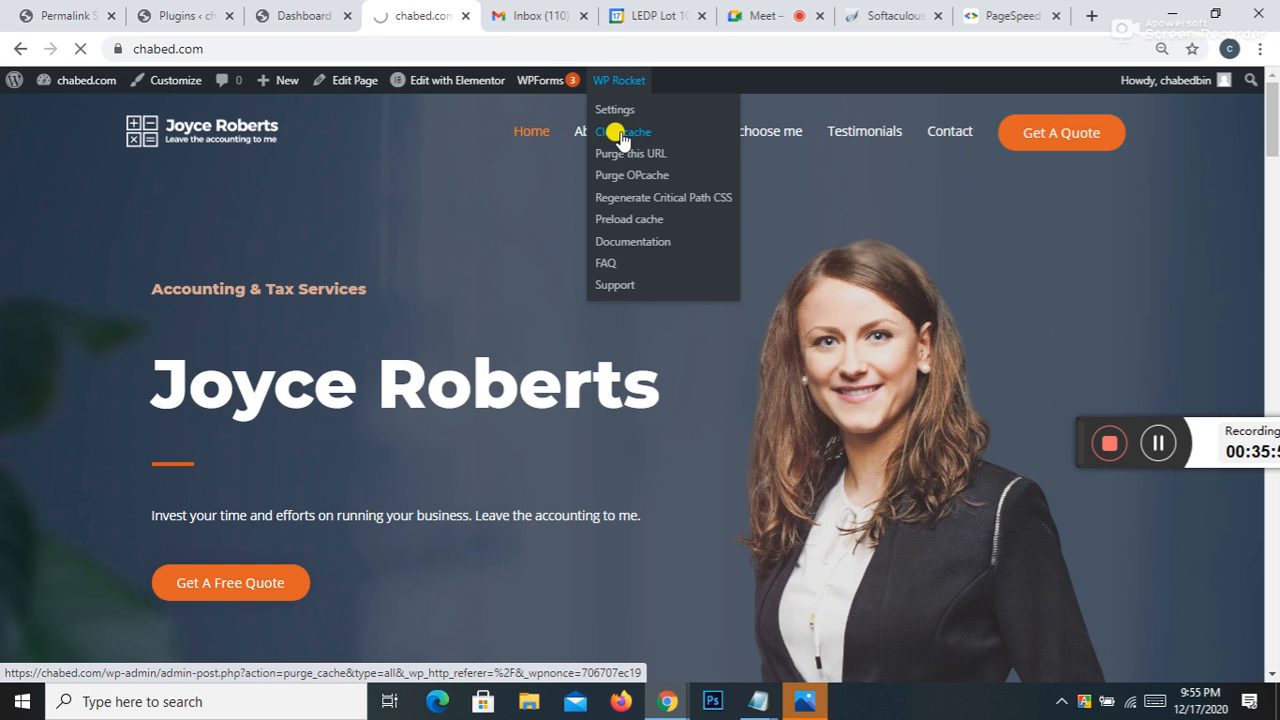
pyautogui.click(620, 133)
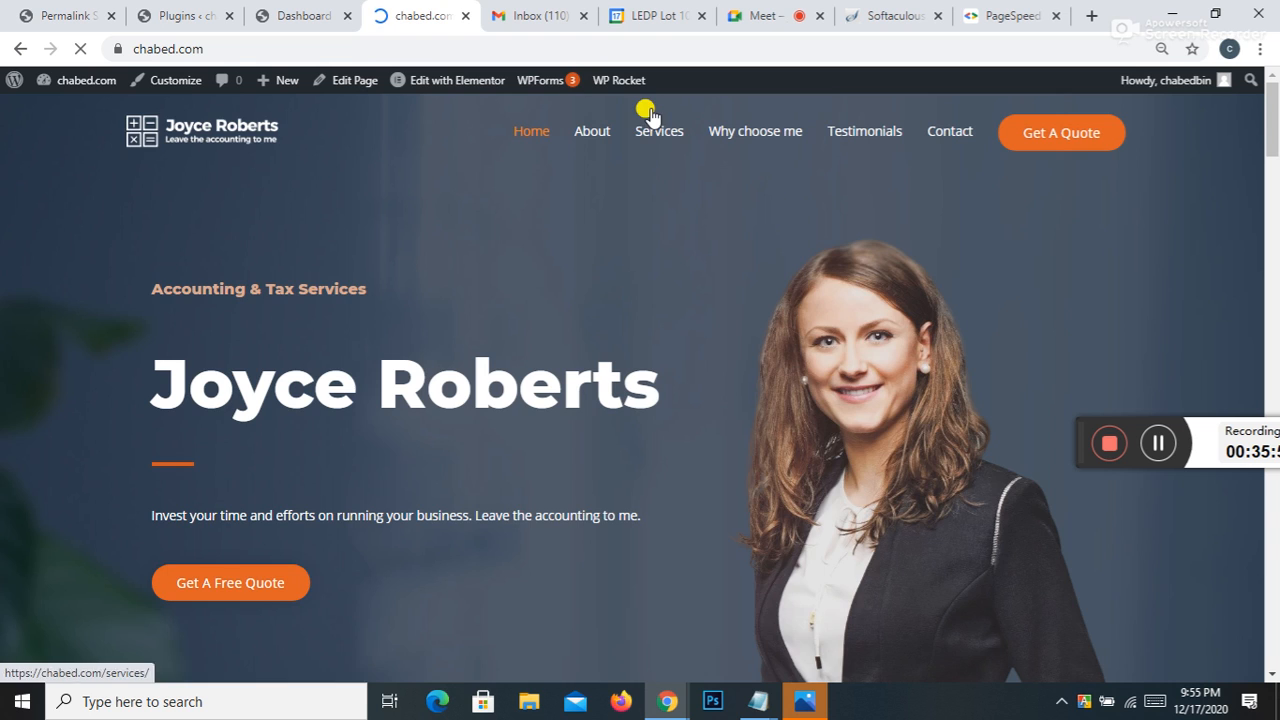
pyautogui.click(80, 48)
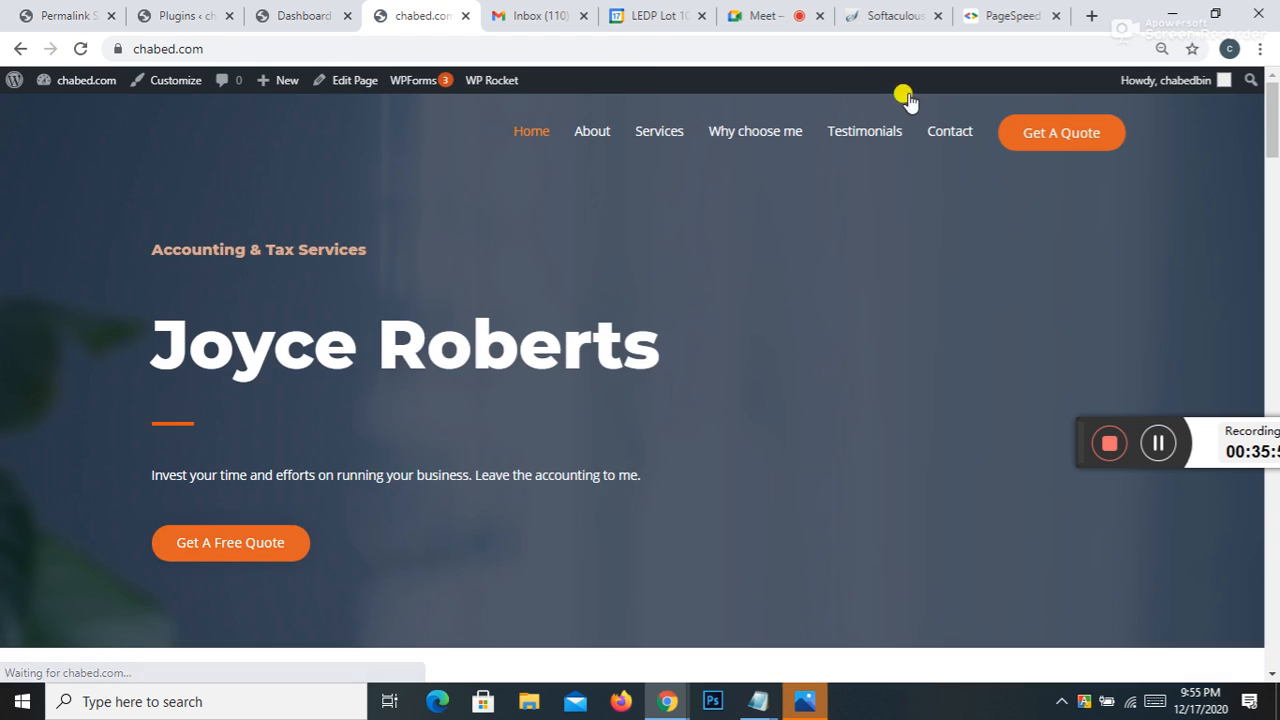
# Step: Rerun the PageSpeed Insights analysis of chabed.com and check the mobile and desktop results
pyautogui.click(990, 18)
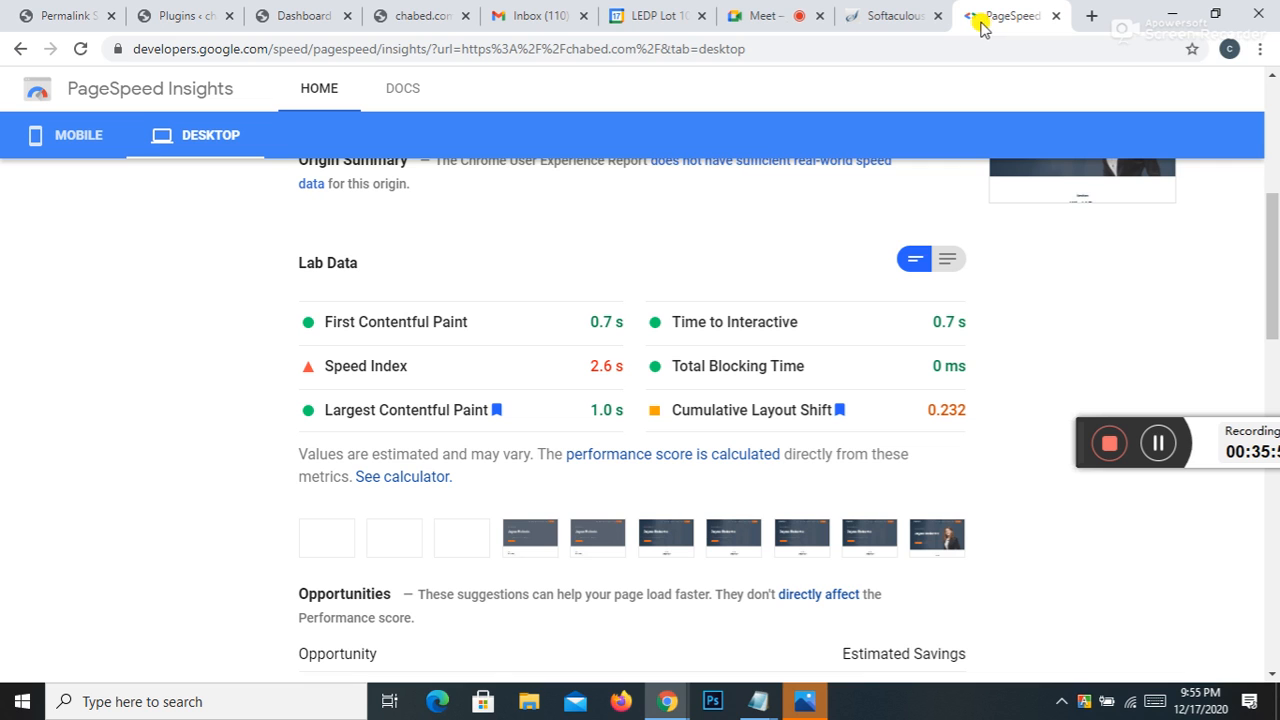
pyautogui.click(82, 50)
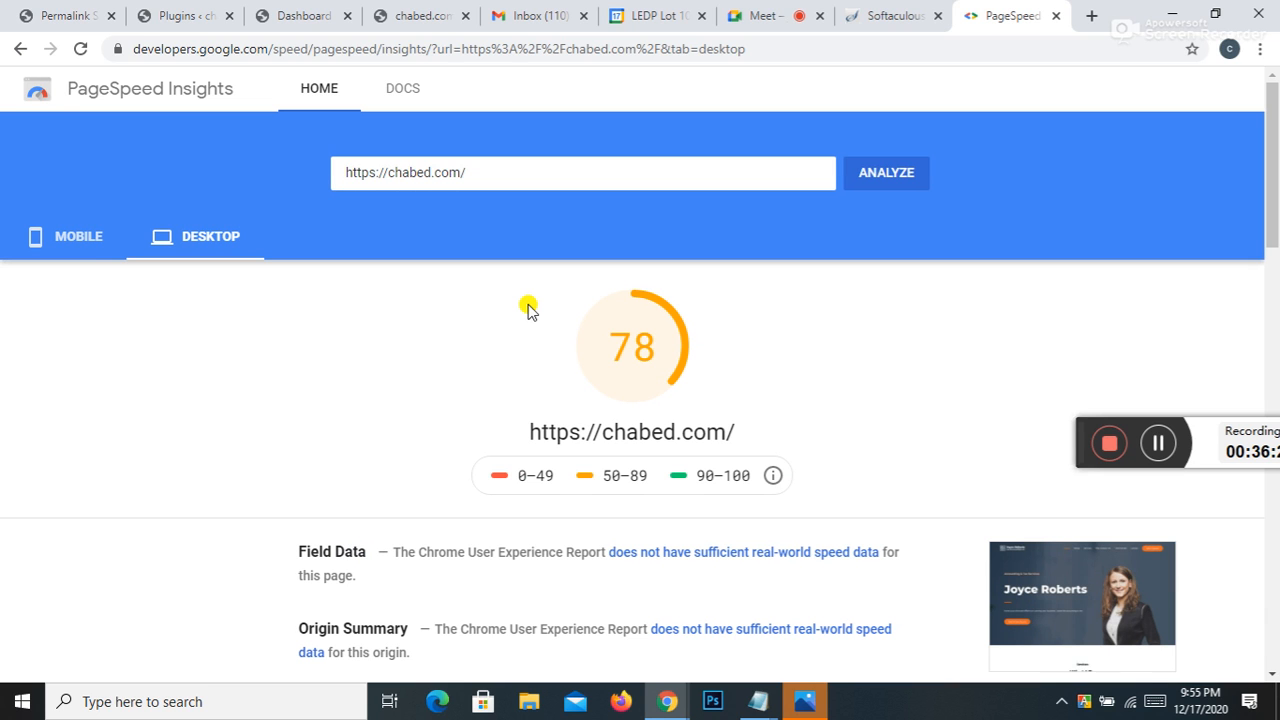
pyautogui.click(80, 250)
pyautogui.click(209, 249)
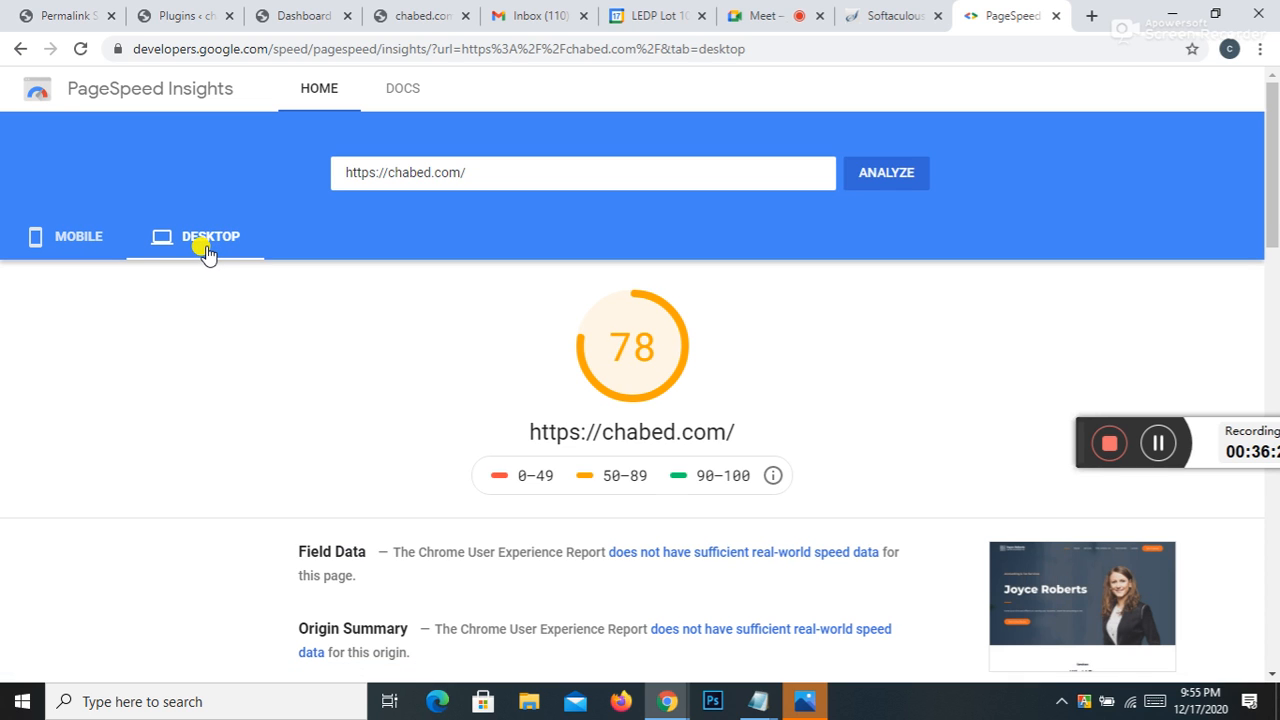
# Step: Look over the Permalink Settings page and the list of installed plugins
pyautogui.click(55, 15)
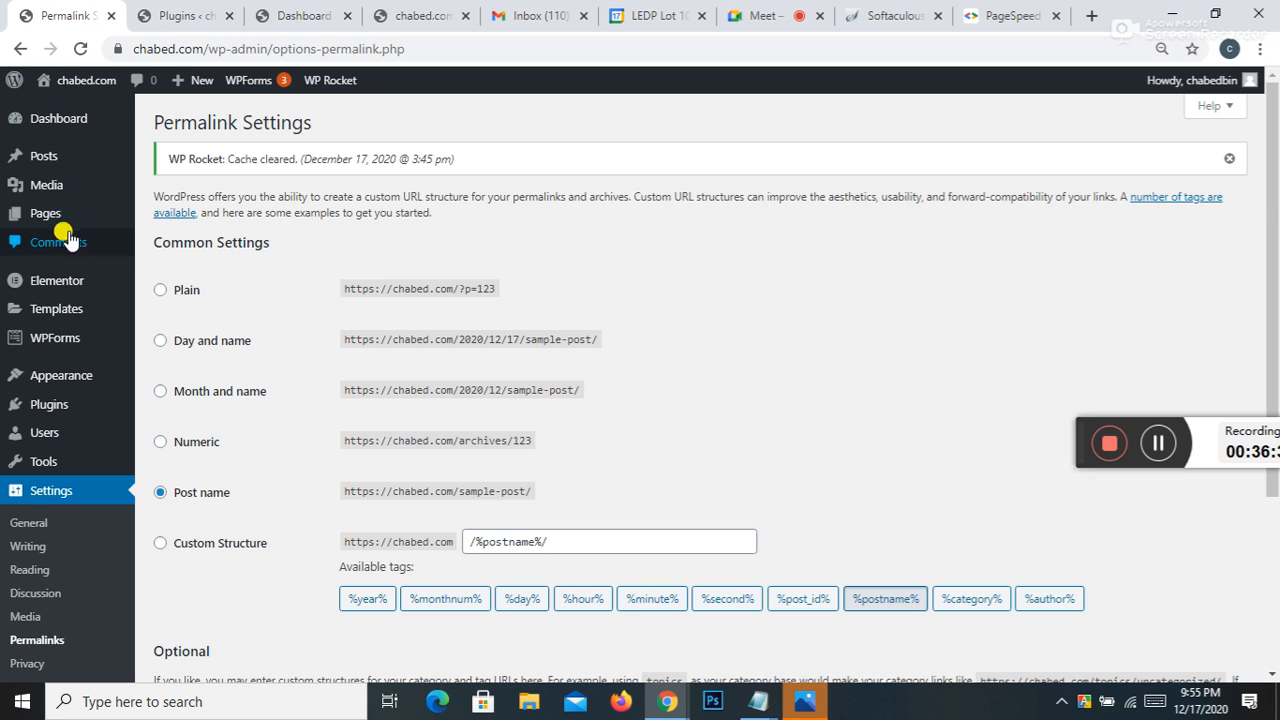
pyautogui.scroll(-3, 57, 240)
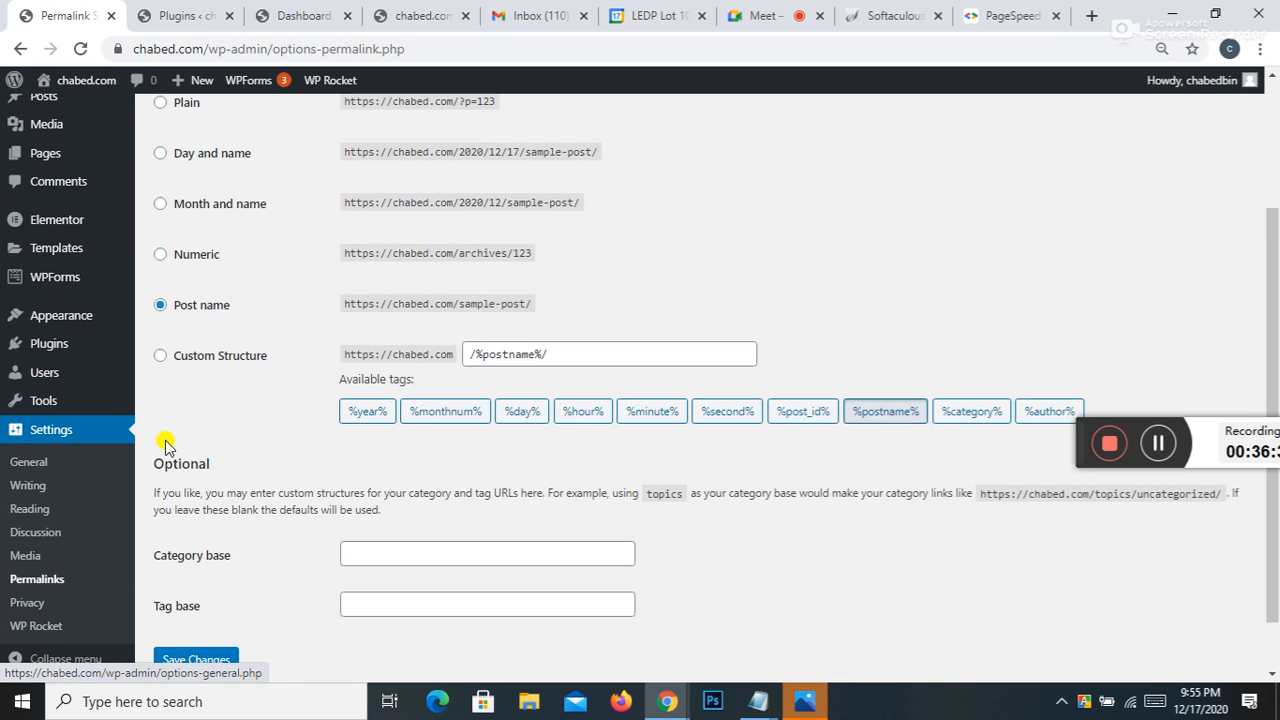
pyautogui.scroll(3, 60, 400)
pyautogui.click(177, 15)
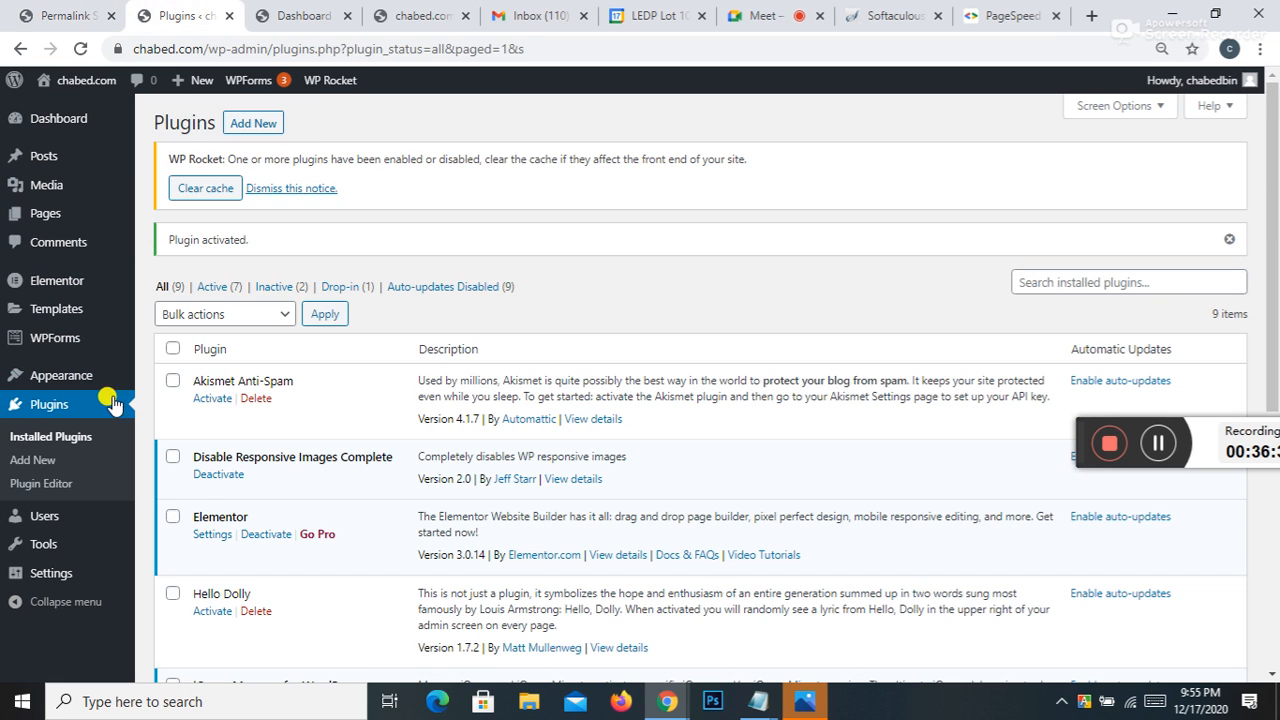
pyautogui.scroll(-2, 100, 420)
pyautogui.moveTo(38, 376)
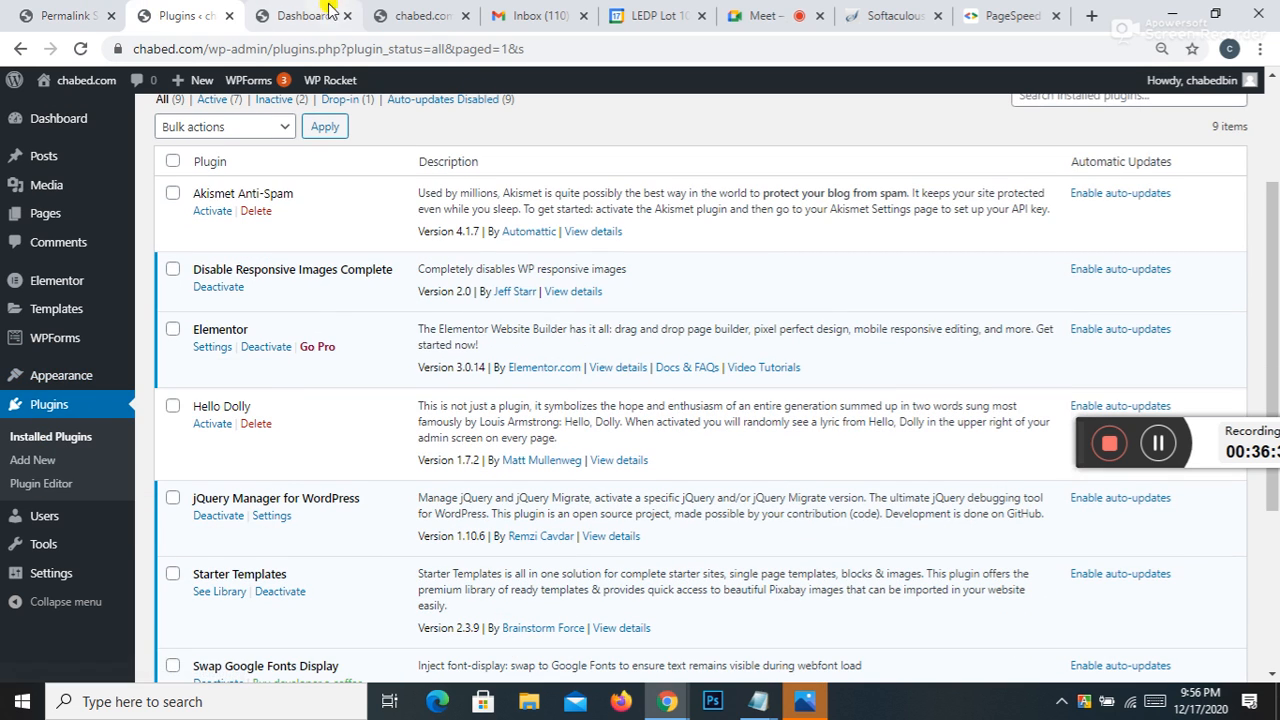
# Step: Inspect the "Why choose me" menu link of the live homepage in the developer tools
pyautogui.click(392, 17)
pyautogui.rightClick(760, 133)
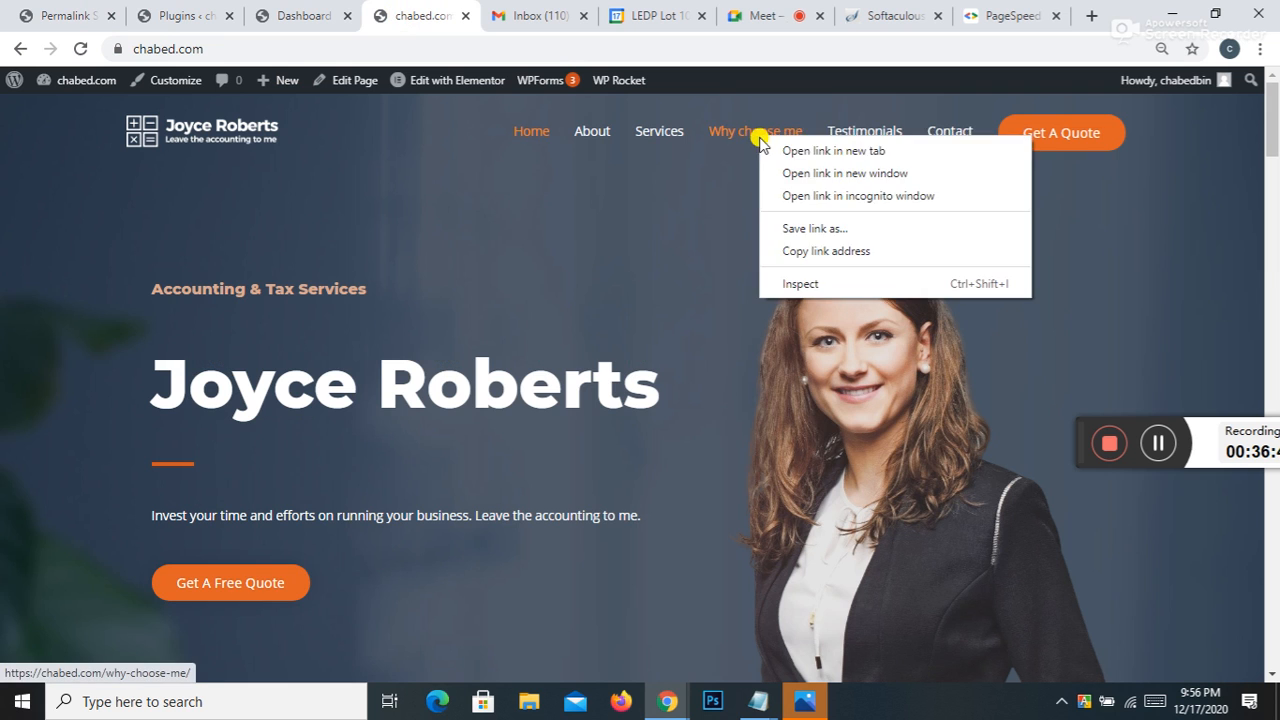
pyautogui.click(802, 284)
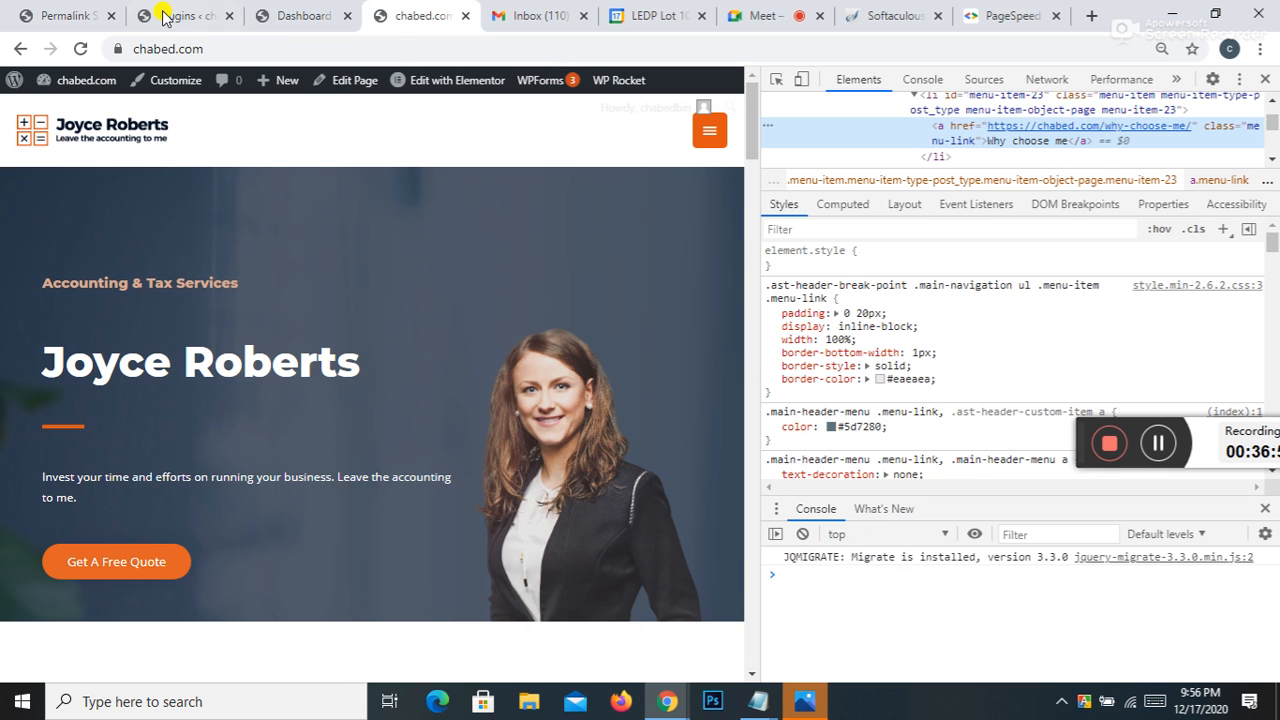
# Step: Open the WP Rocket settings from the installed plugins list and dismiss the Critical CSS and cache-cleared notices
pyautogui.click(60, 15)
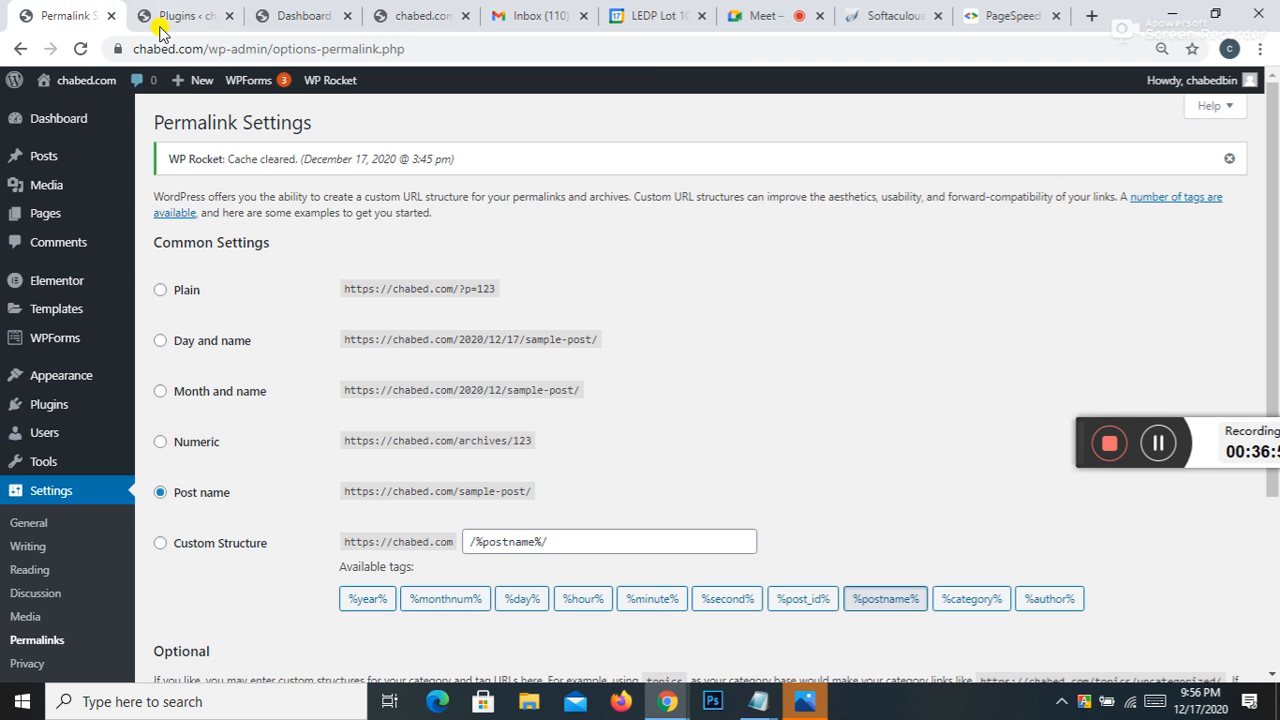
pyautogui.click(163, 15)
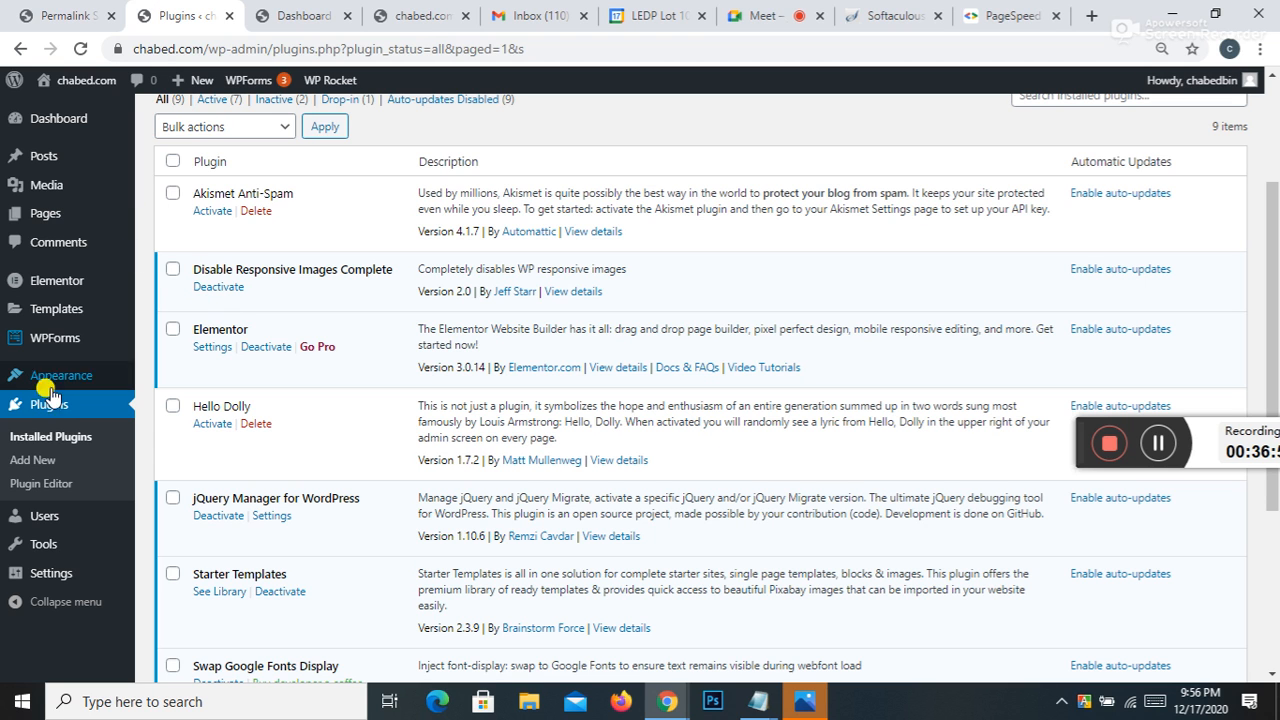
pyautogui.scroll(-1, 275, 430)
pyautogui.scroll(-2, 275, 430)
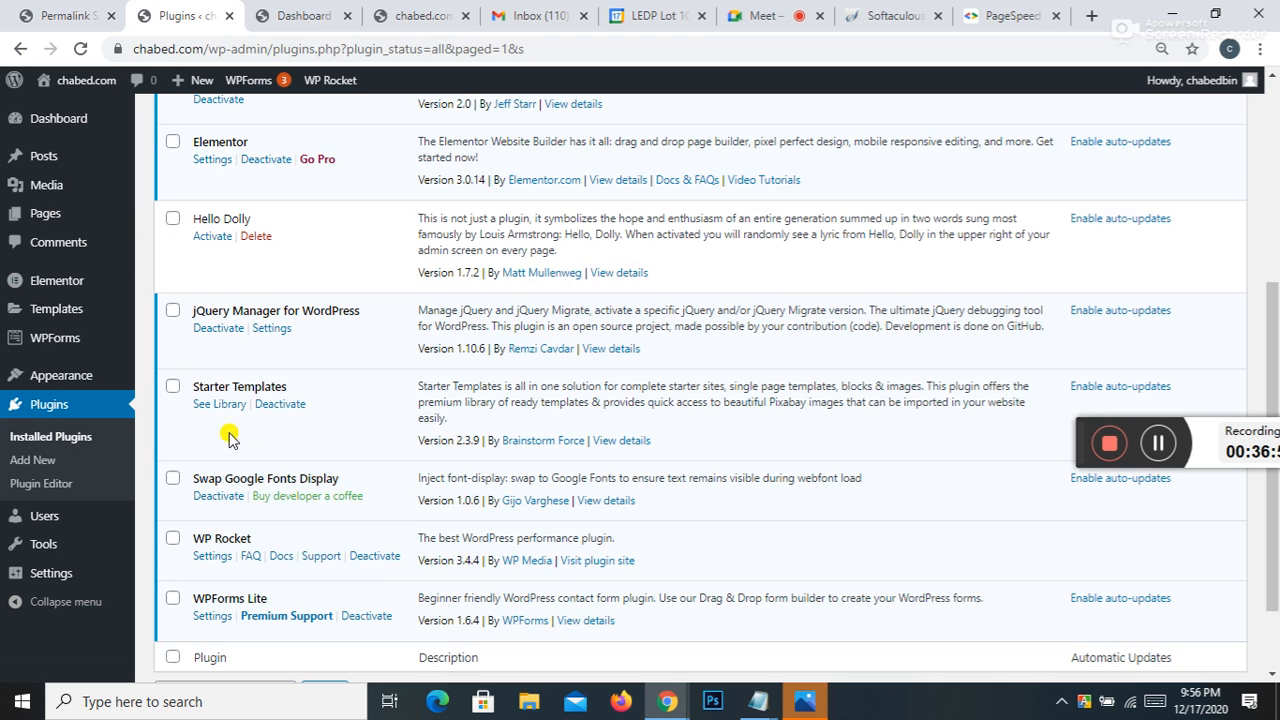
pyautogui.scroll(-1, 211, 457)
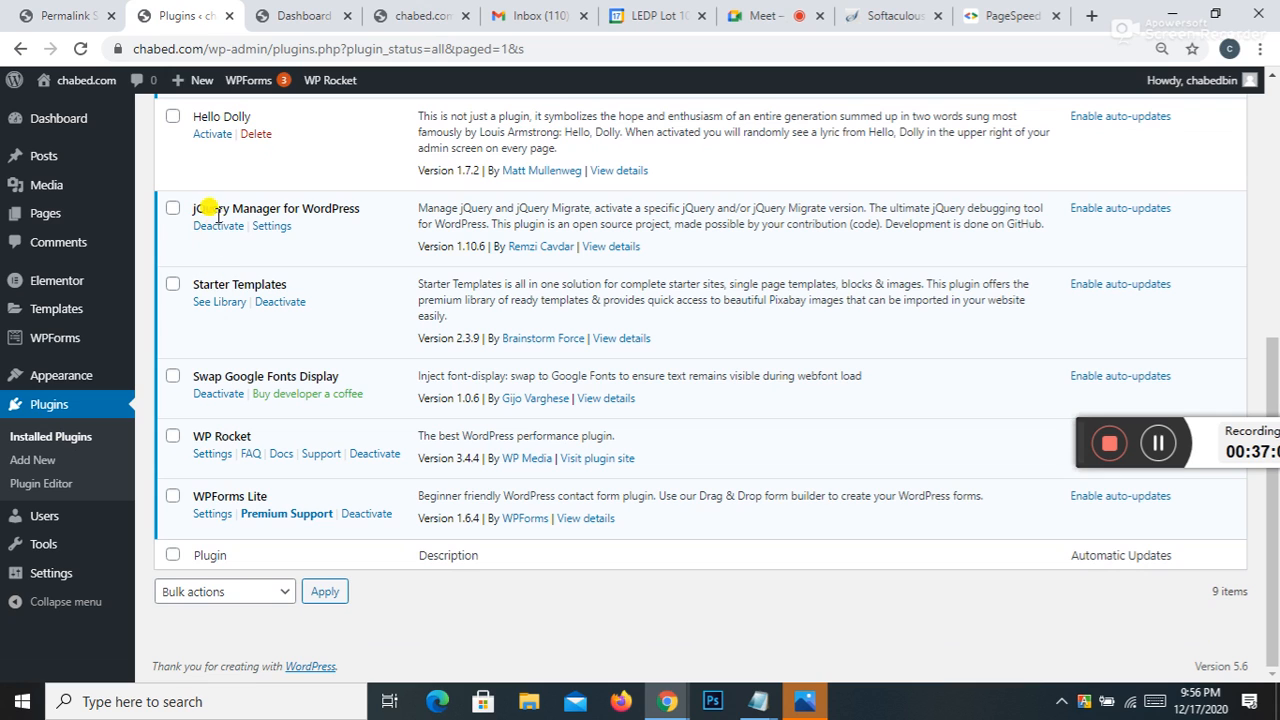
pyautogui.click(212, 456)
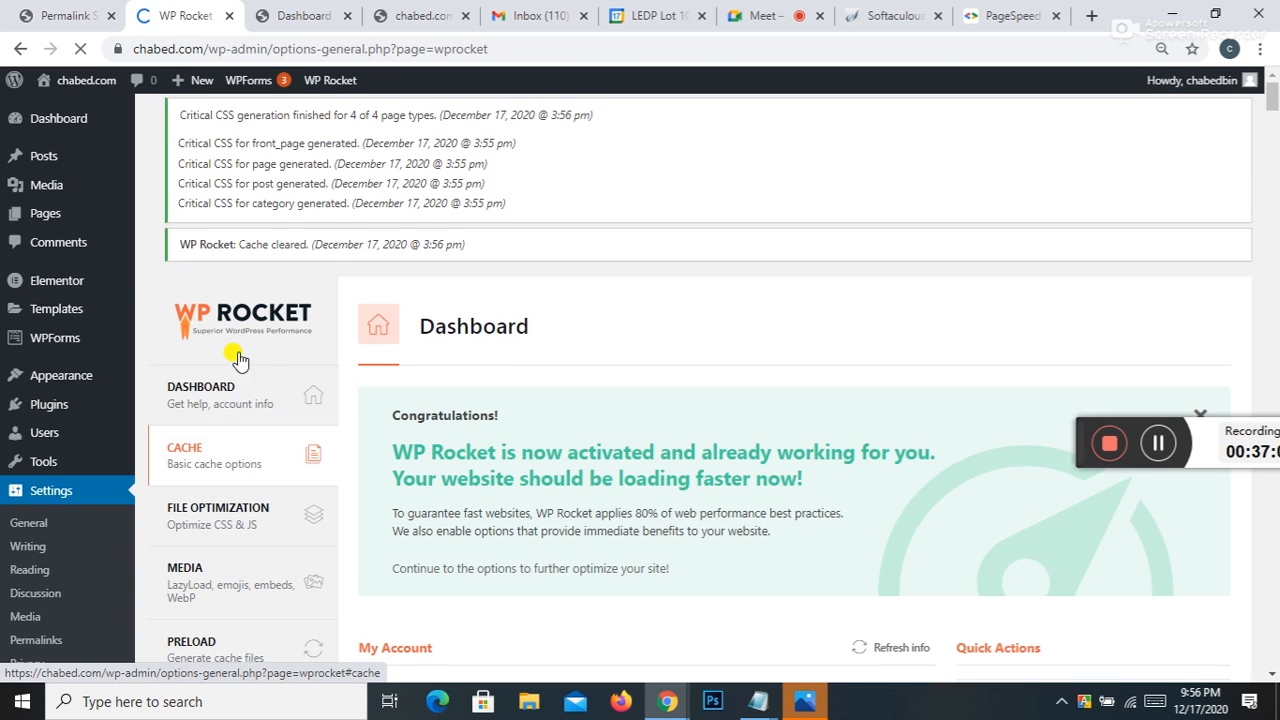
pyautogui.scroll(-5, 491, 414)
pyautogui.scroll(2, 183, 230)
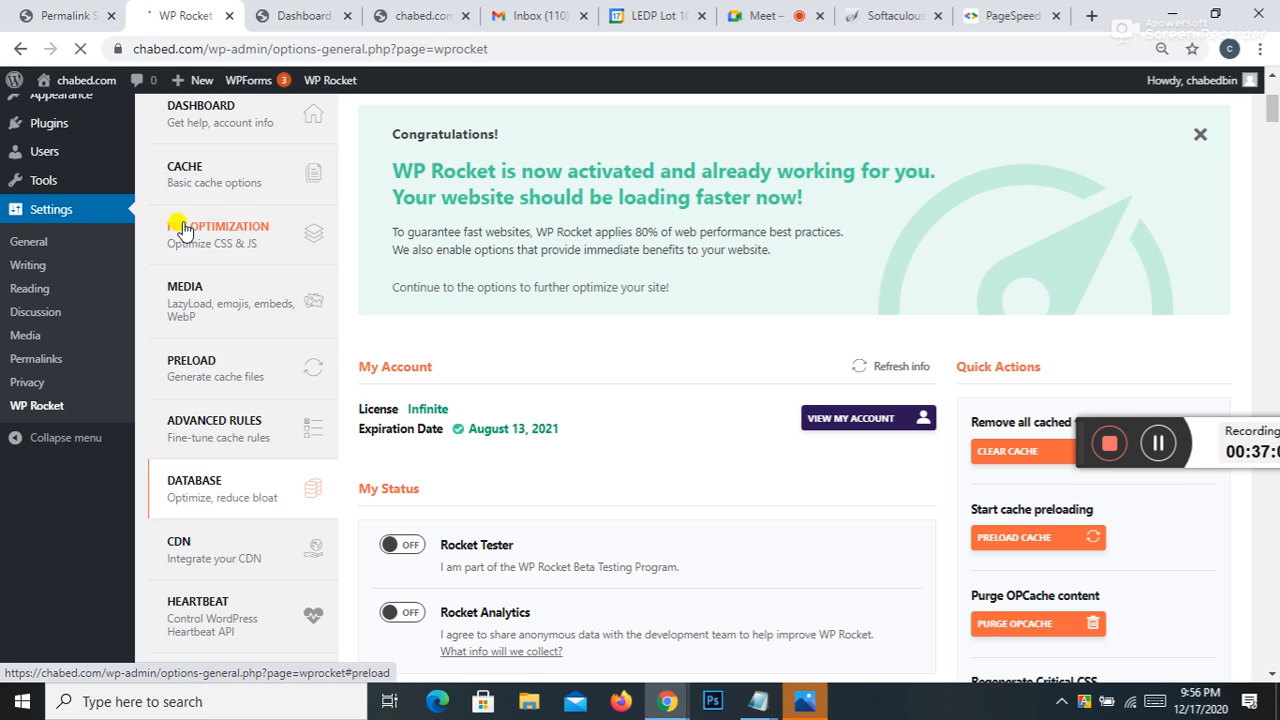
pyautogui.click(205, 118)
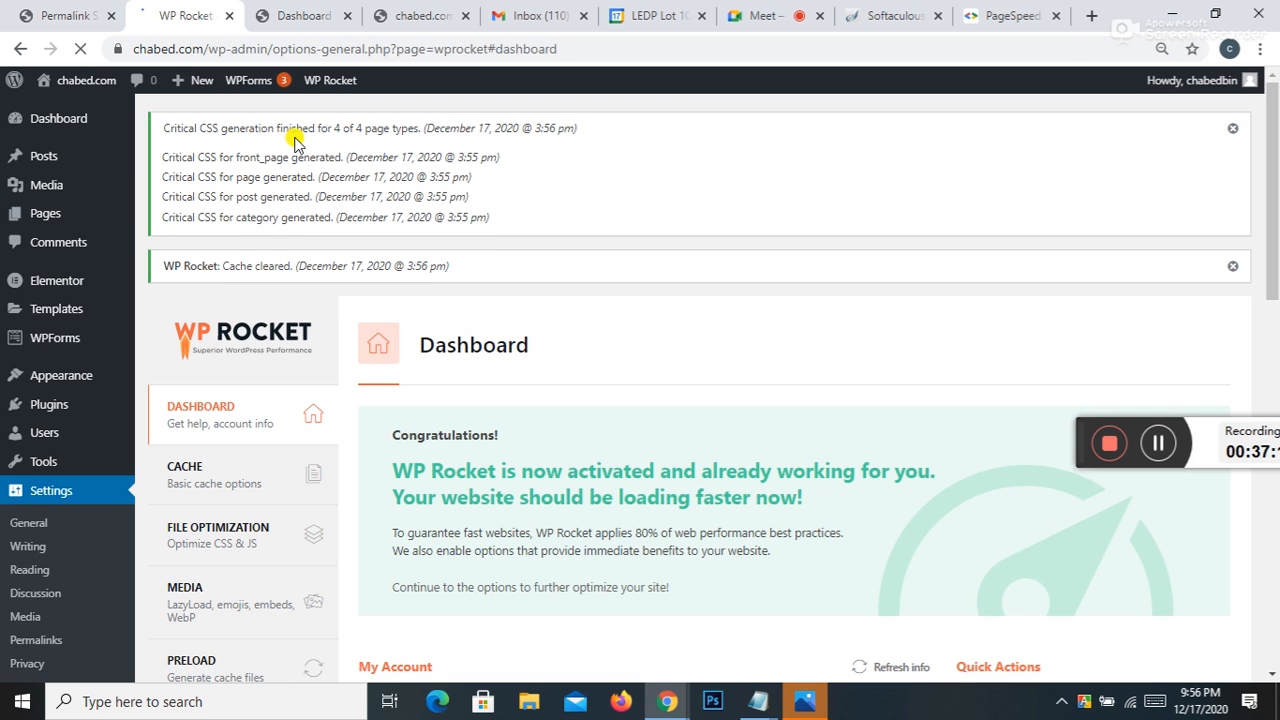
pyautogui.click(1230, 130)
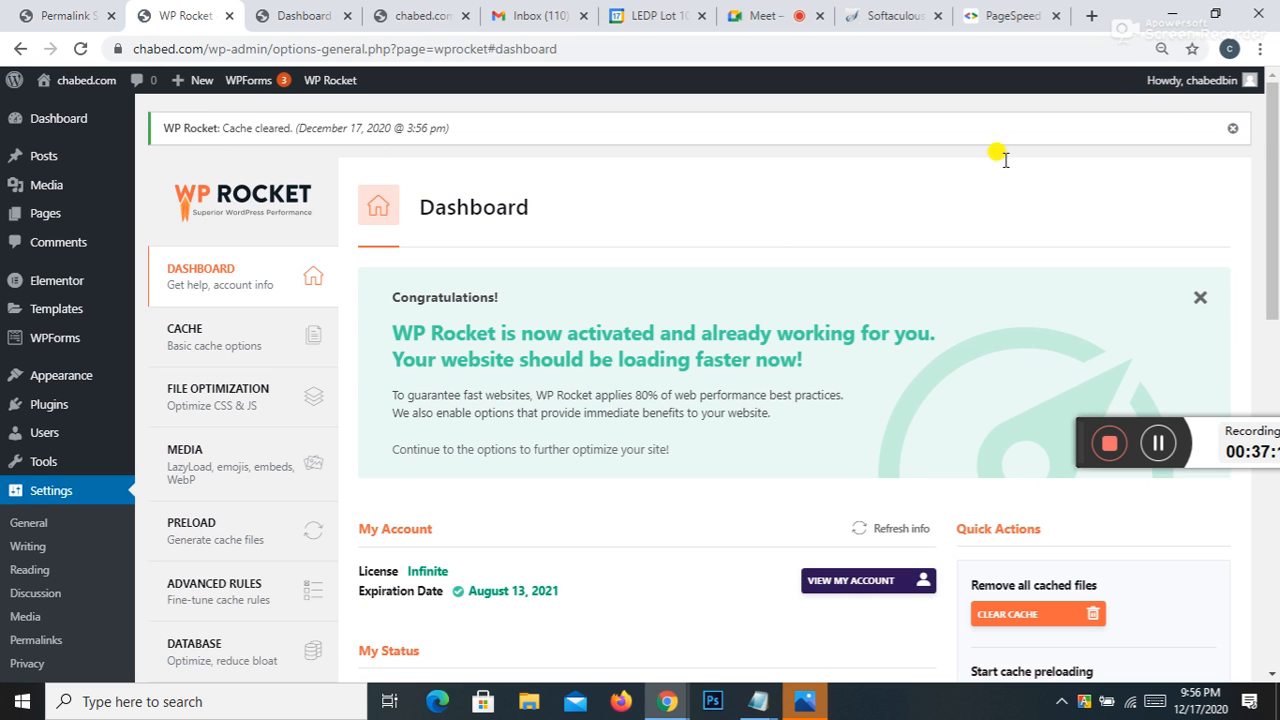
pyautogui.click(1232, 128)
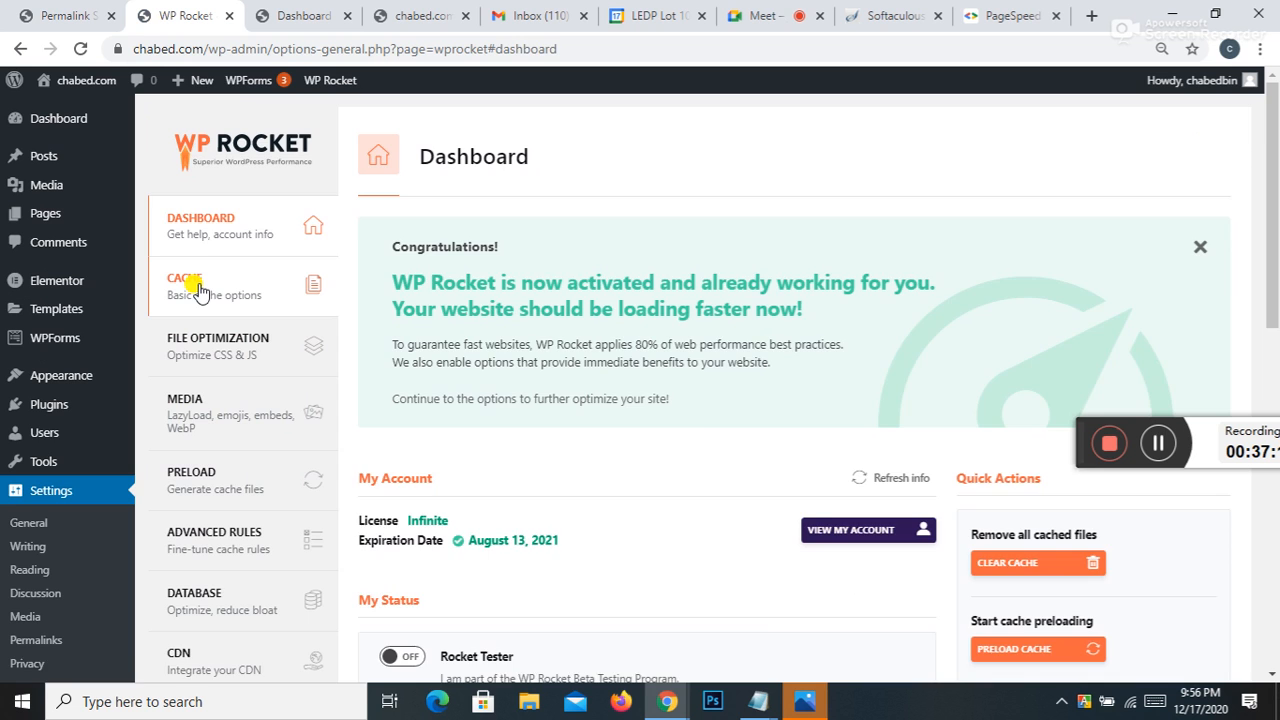
# Step: Review WP Rocket's mobile and user cache options, the LazyLoad and emoji media options, and the database cleanup options
pyautogui.click(198, 290)
pyautogui.scroll(-5, 543, 329)
pyautogui.scroll(4, 503, 383)
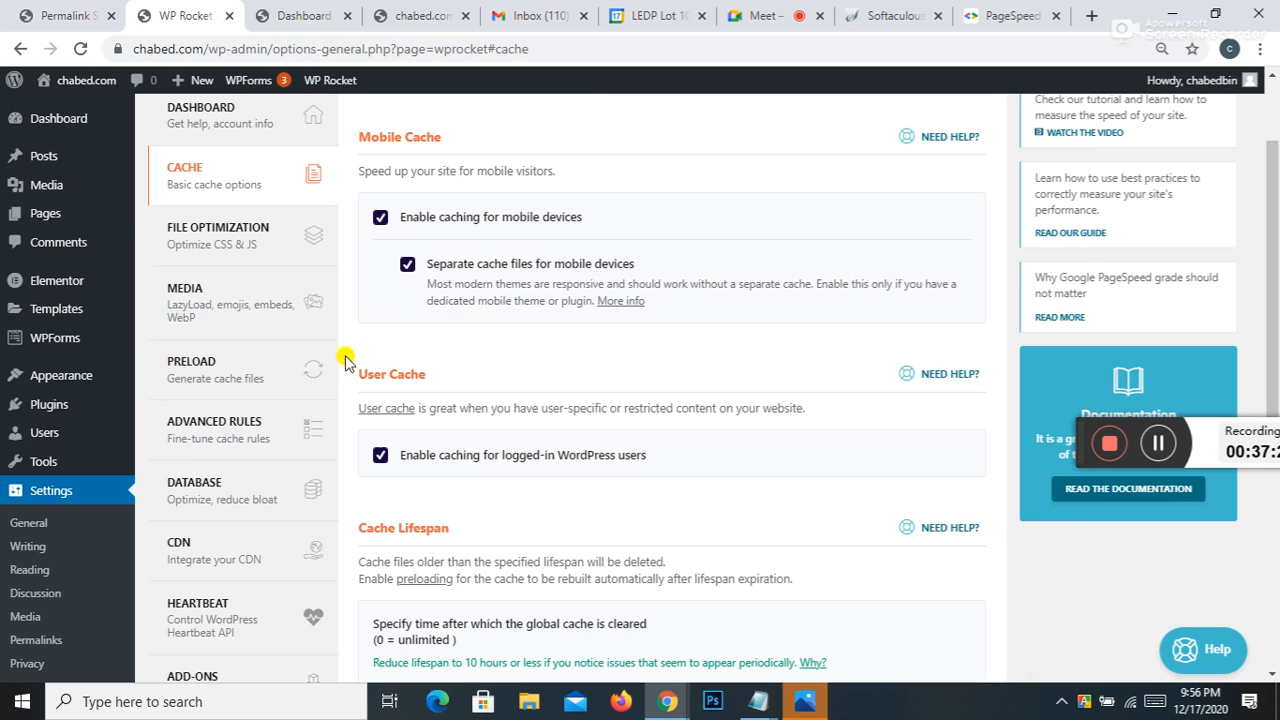
pyautogui.click(185, 295)
pyautogui.scroll(-1, 385, 352)
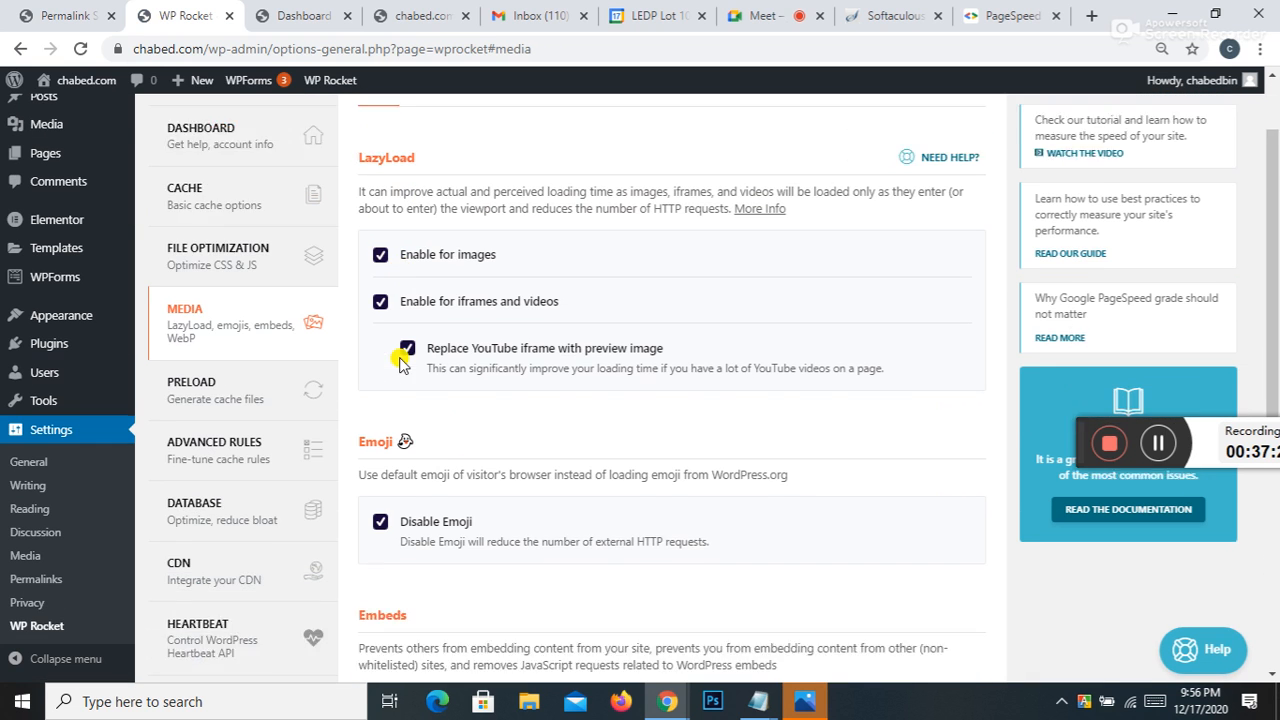
pyautogui.scroll(-3, 400, 362)
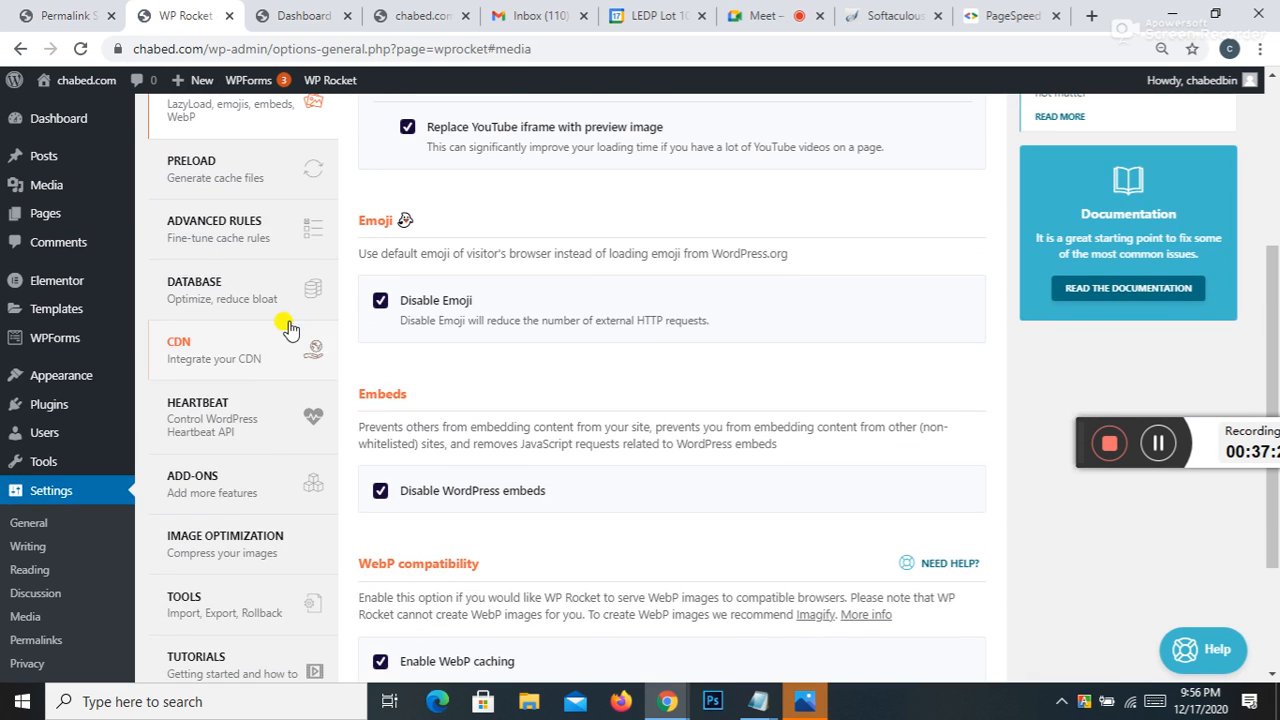
pyautogui.click(240, 303)
pyautogui.scroll(-5, 443, 374)
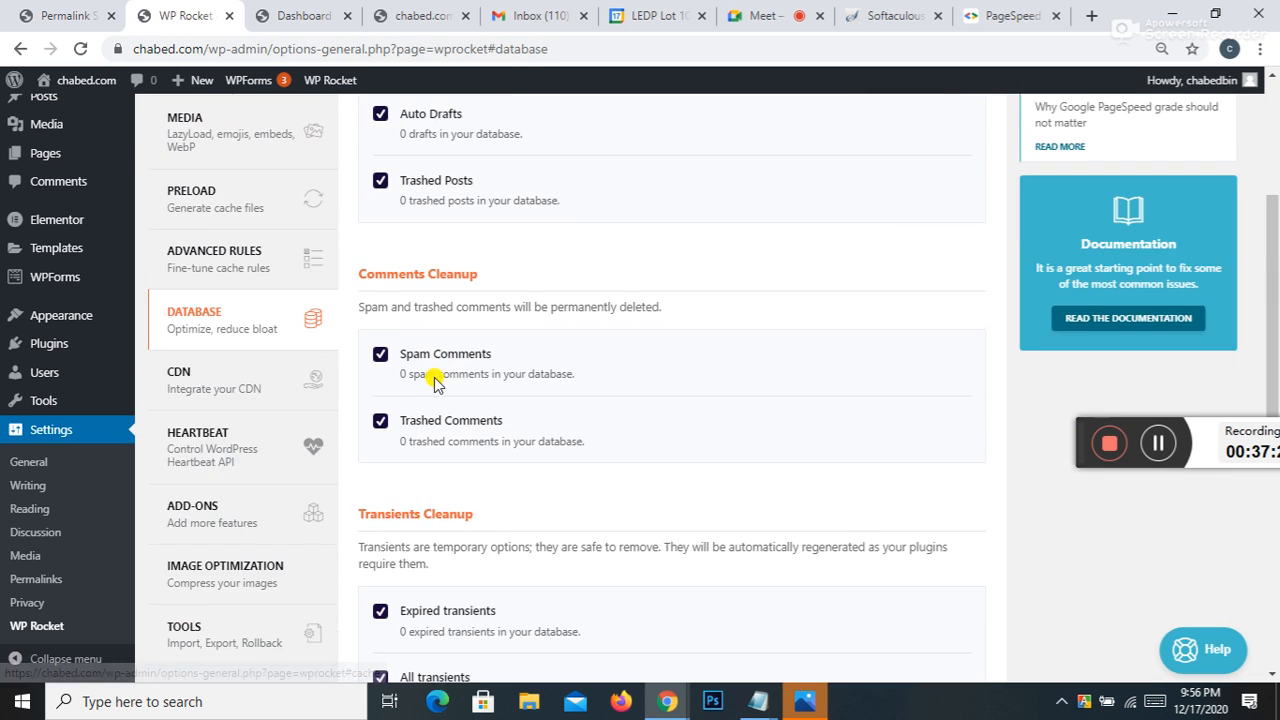
pyautogui.scroll(1, 434, 343)
pyautogui.scroll(2, 288, 347)
# Step: Check WP Rocket's CDN and Preload settings, trying the sitemap-based cache preloading option
pyautogui.click(229, 297)
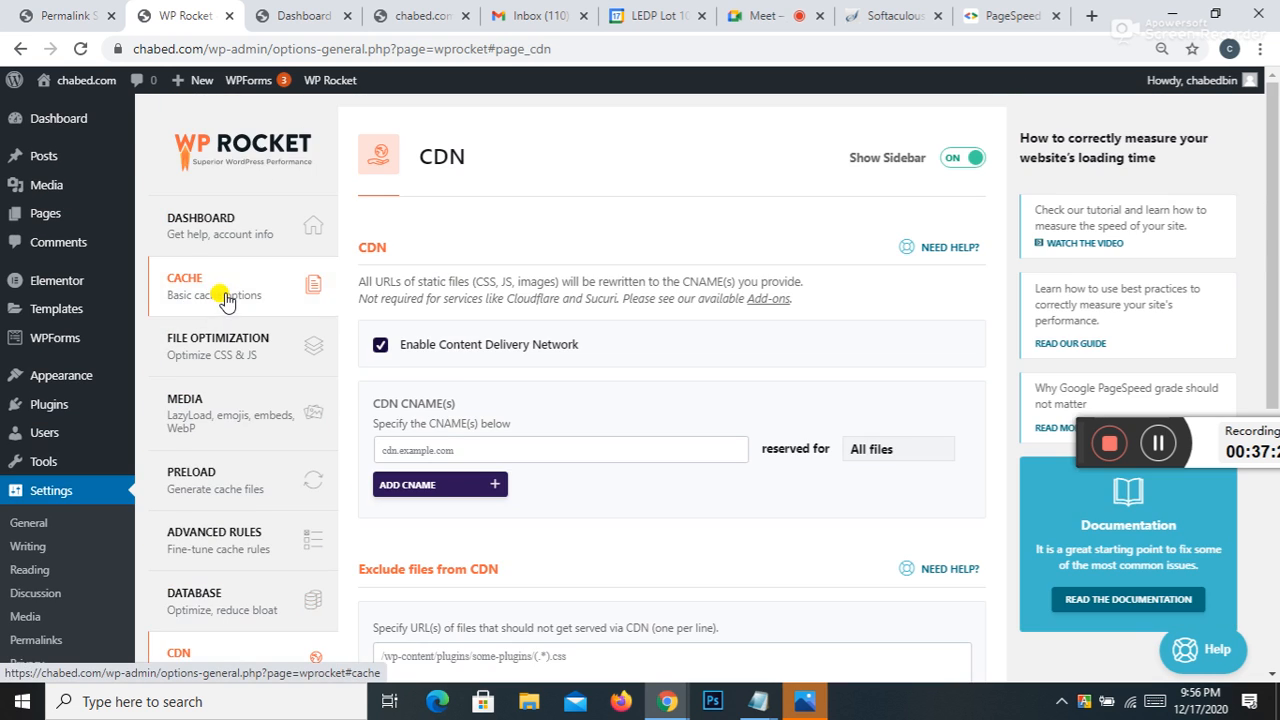
pyautogui.scroll(-3, 462, 350)
pyautogui.scroll(1, 463, 356)
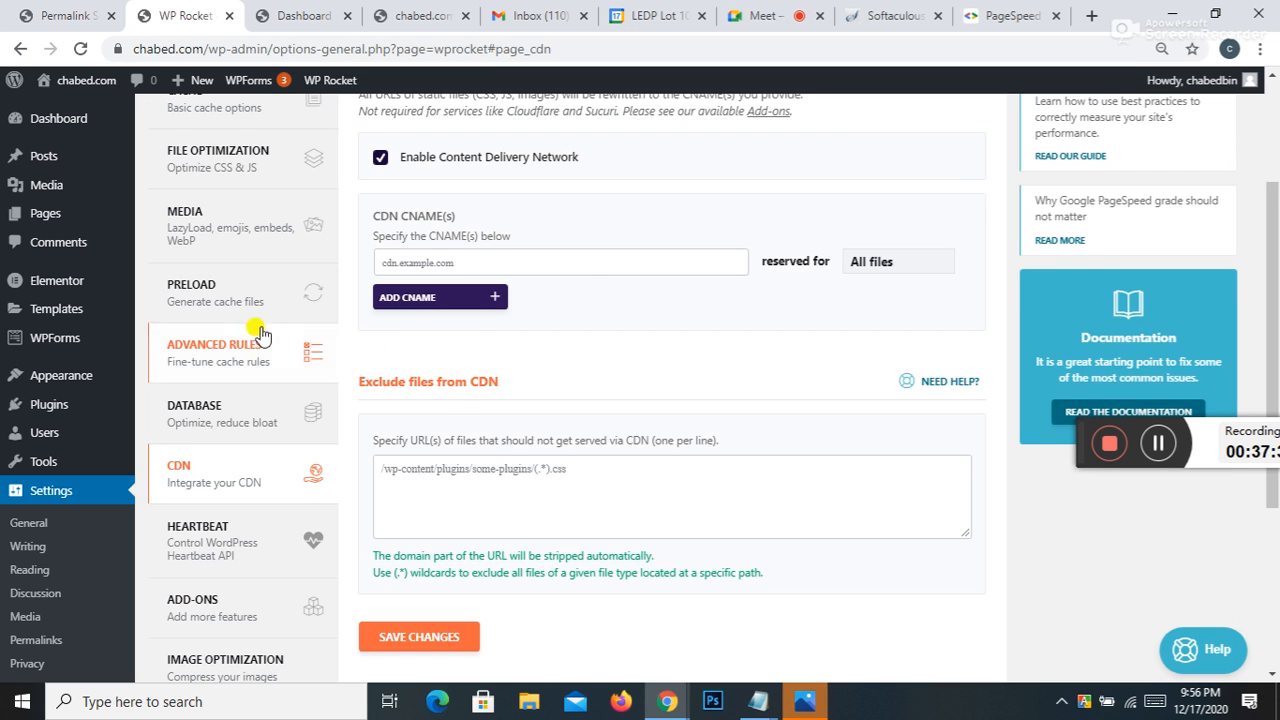
pyautogui.click(232, 290)
pyautogui.click(407, 407)
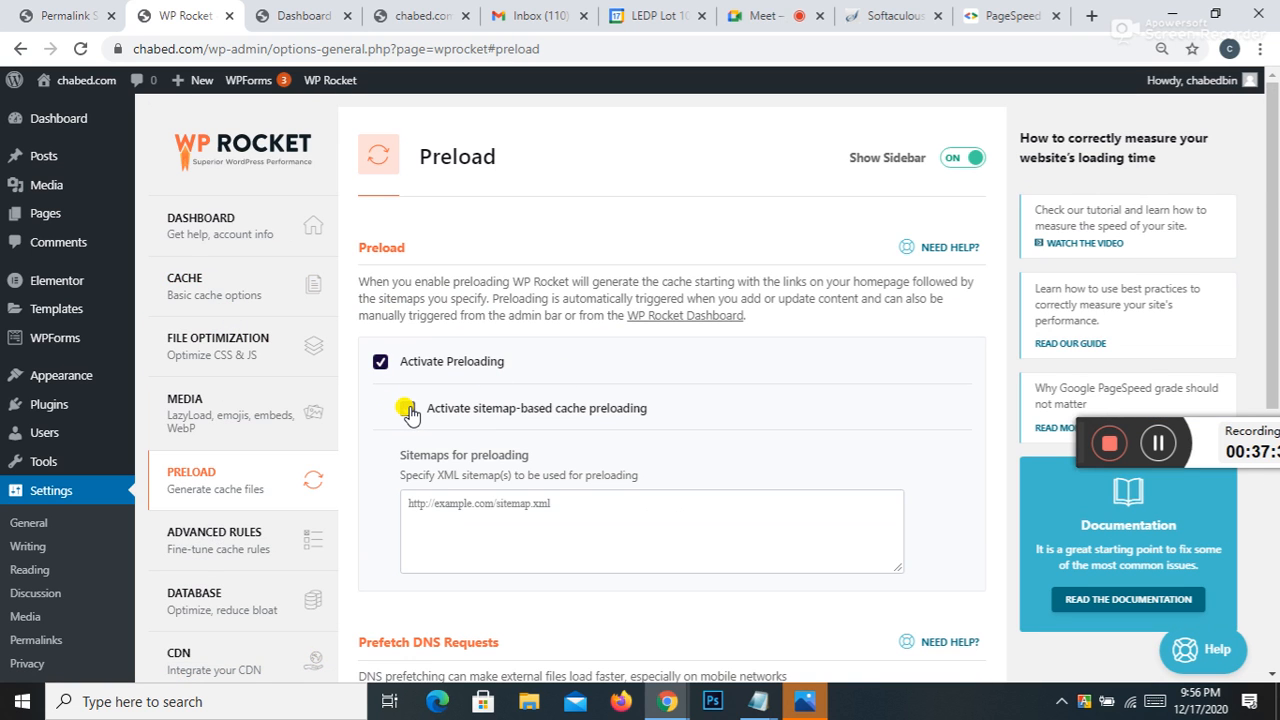
pyautogui.click(407, 408)
# Step: Review the media options down to WebP compatibility, the available add-ons and the comments cleanup options
pyautogui.click(268, 404)
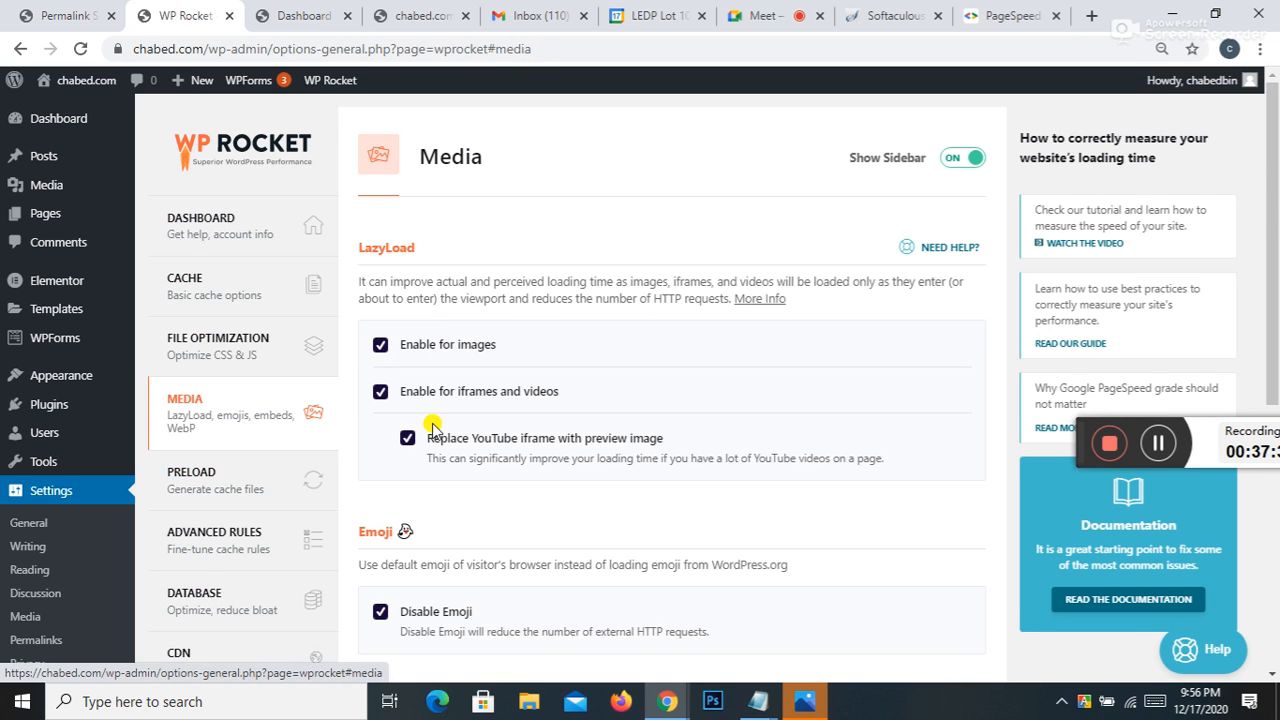
pyautogui.scroll(-3, 427, 420)
pyautogui.scroll(-3, 430, 424)
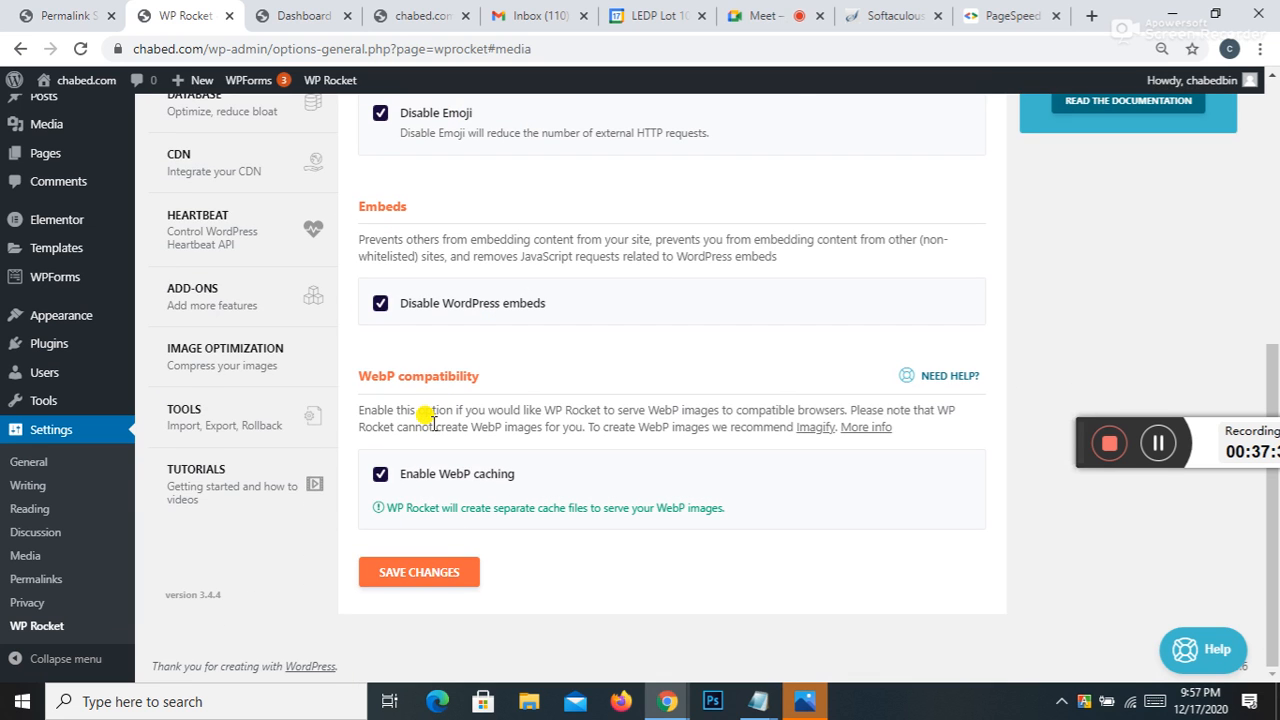
pyautogui.click(245, 300)
pyautogui.scroll(-3, 417, 378)
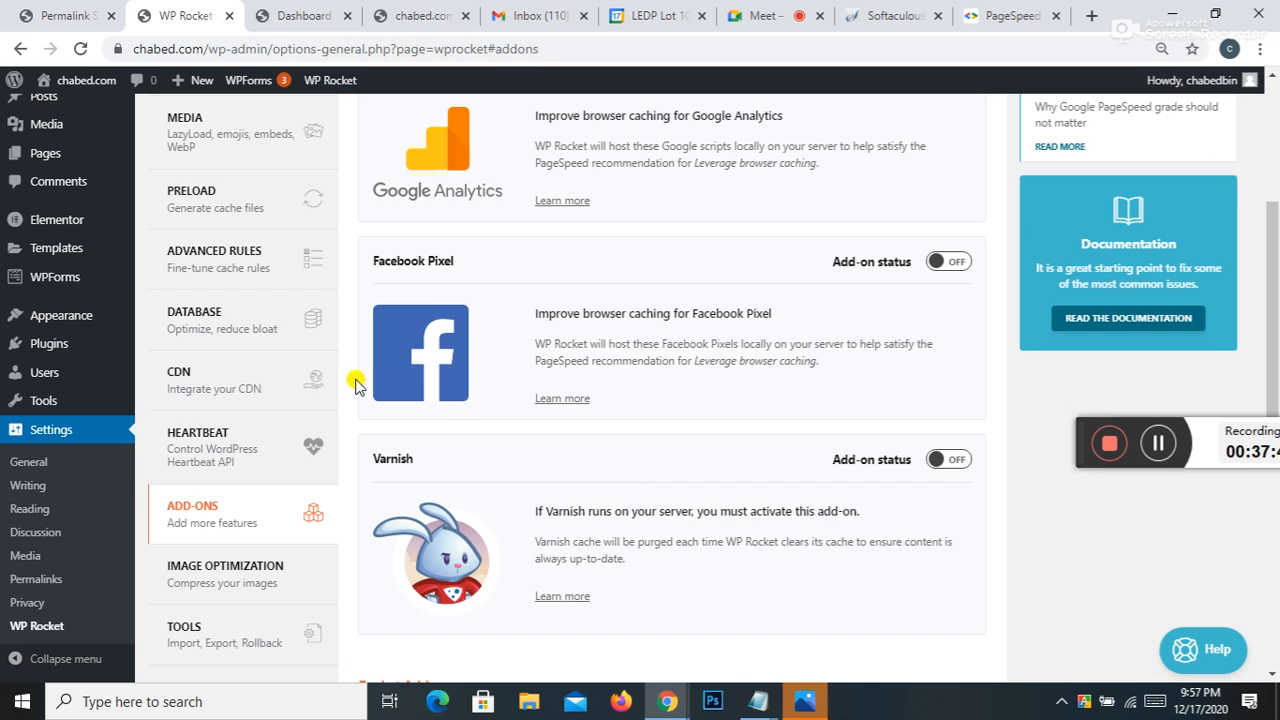
pyautogui.click(217, 331)
pyautogui.scroll(-3, 376, 360)
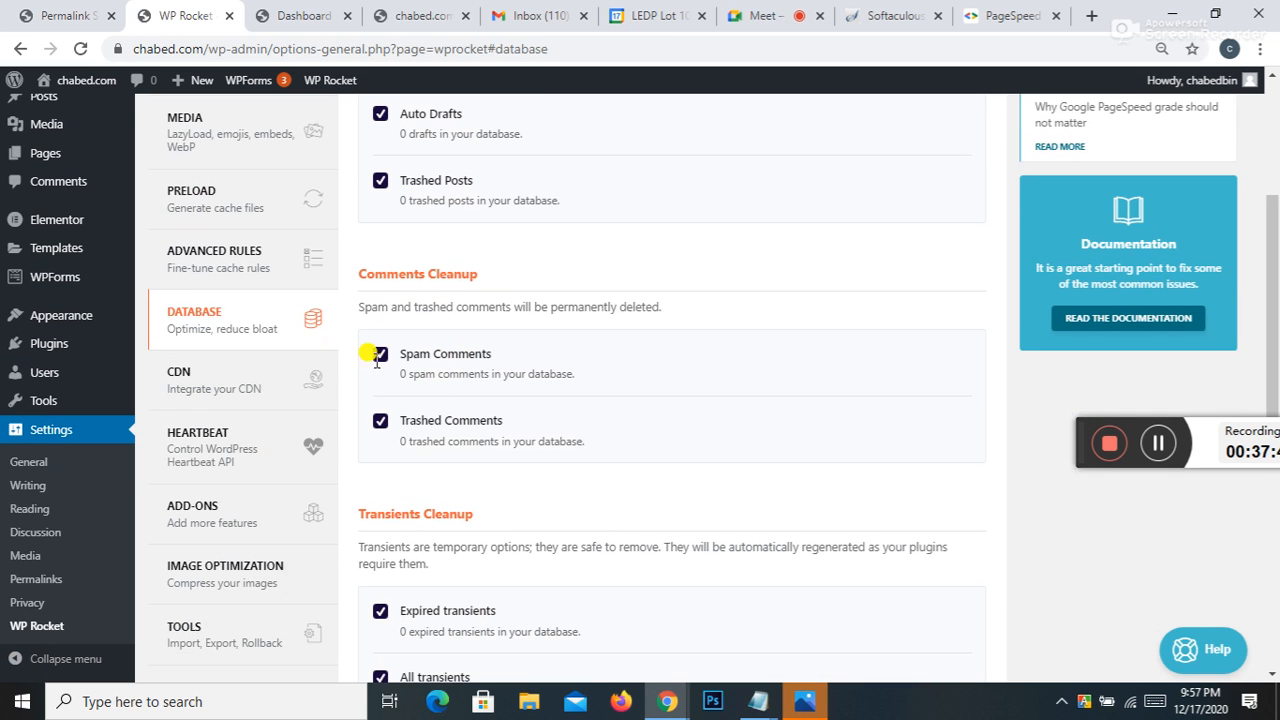
# Step: Examine the CDN exclusions, the export and rollback tools, and the database cleanup options down to automatic cleanup
pyautogui.click(180, 375)
pyautogui.scroll(-1, 432, 403)
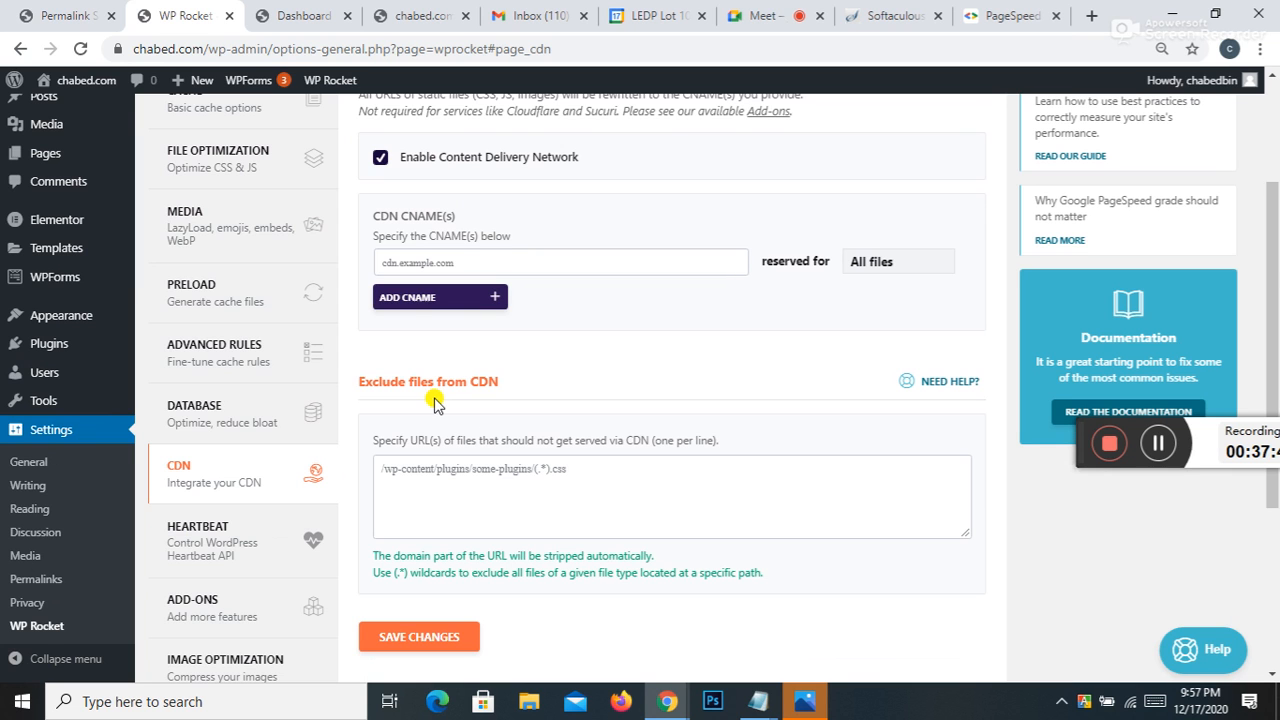
pyautogui.scroll(-2, 434, 401)
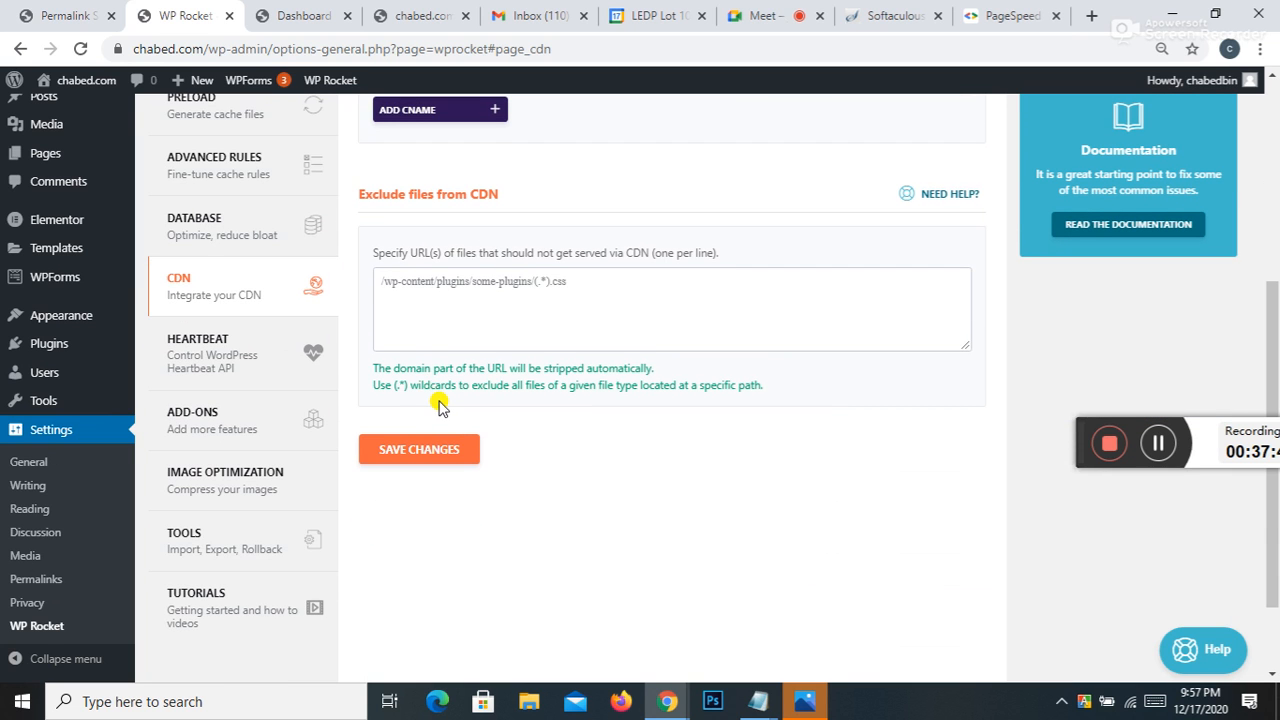
pyautogui.click(190, 538)
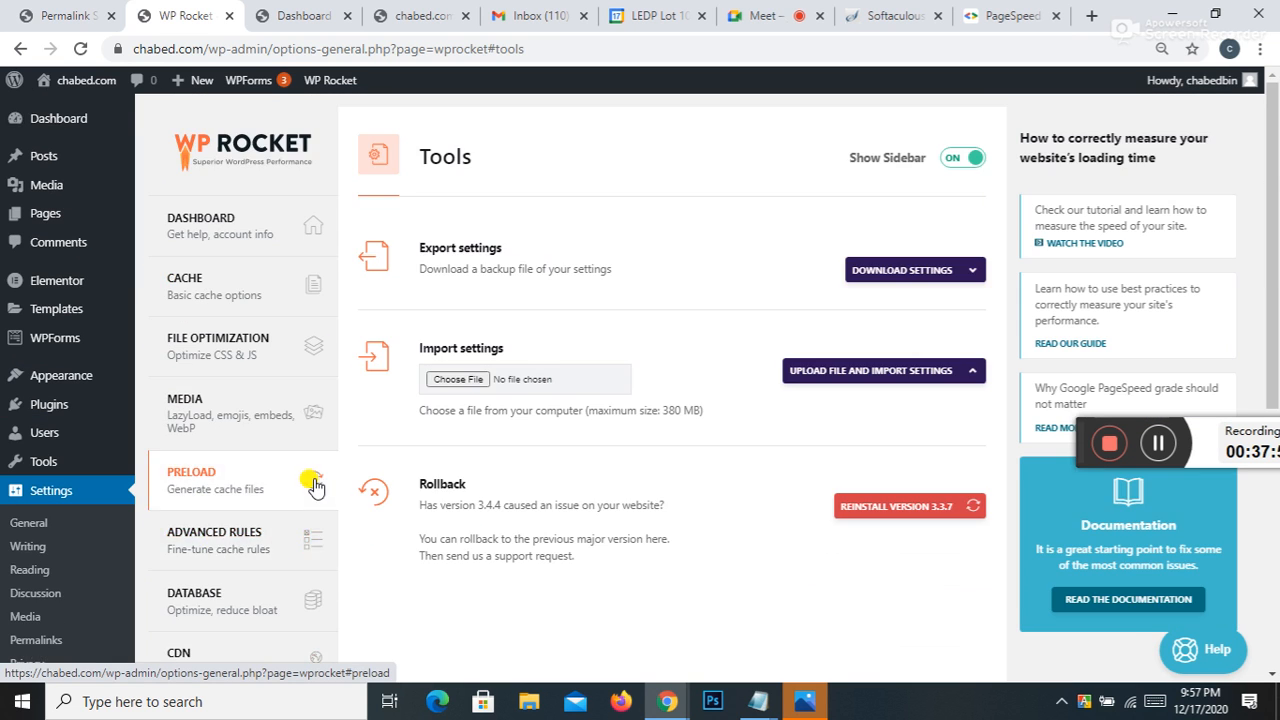
pyautogui.click(184, 472)
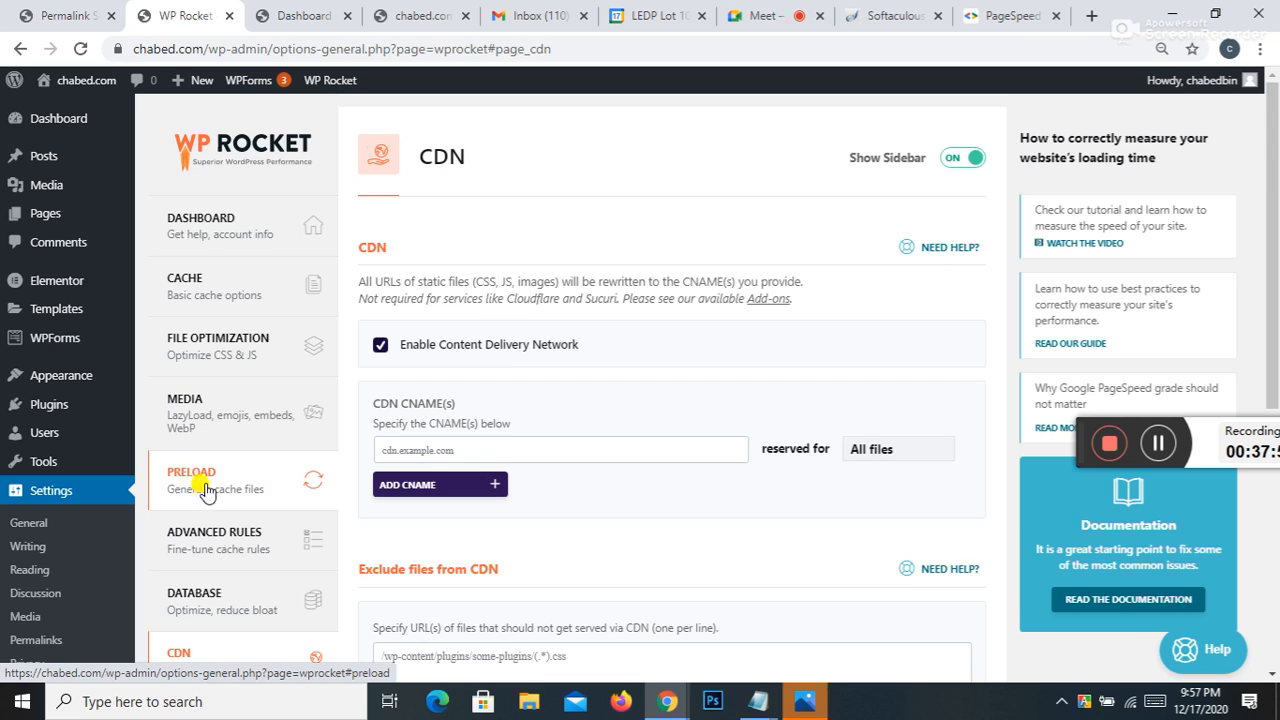
pyautogui.scroll(-3, 195, 484)
pyautogui.click(200, 318)
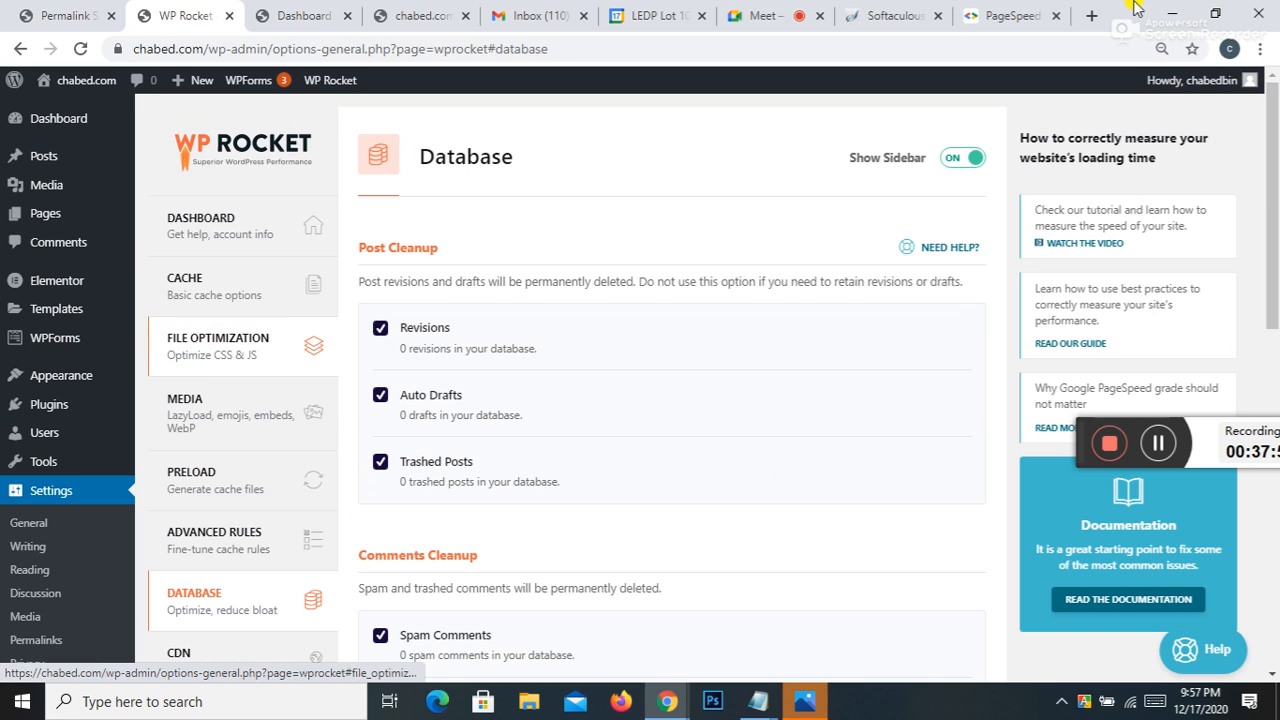
pyautogui.scroll(-6, 334, 389)
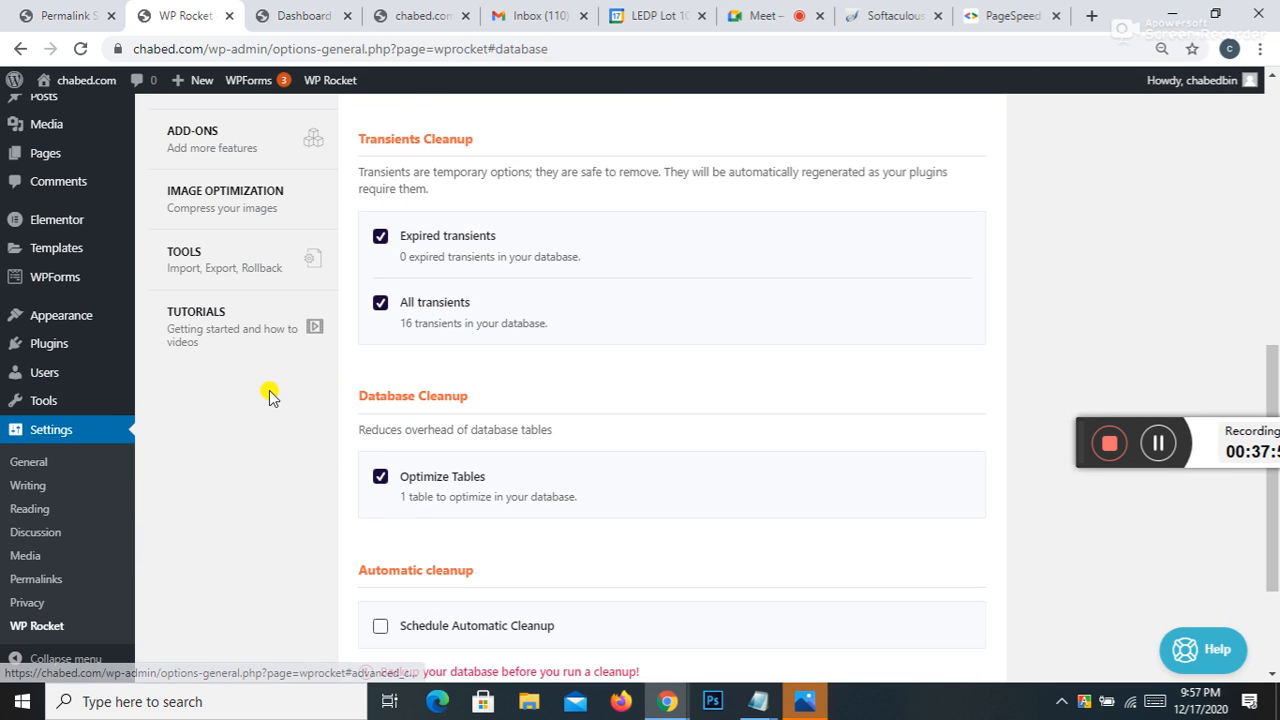
pyautogui.scroll(8, 592, 206)
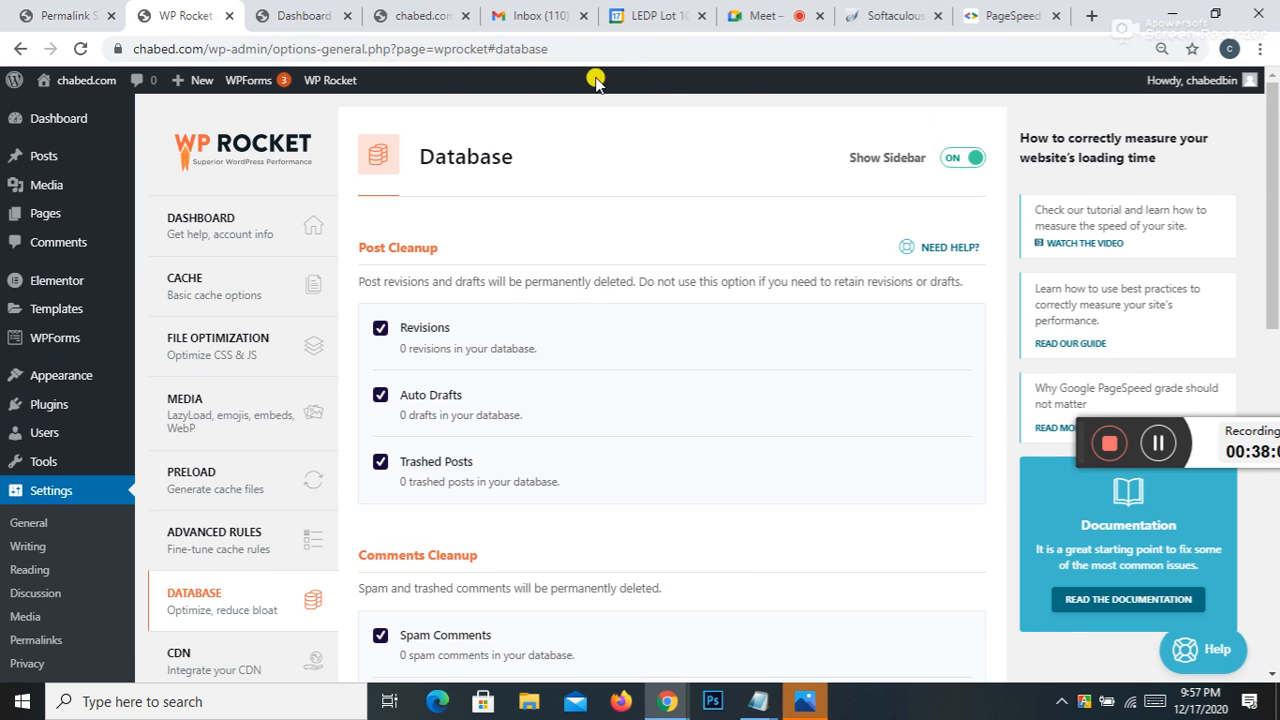
# Step: Clear the WP Rocket cache from the plugin's settings page
pyautogui.moveTo(318, 84)
pyautogui.click(321, 132)
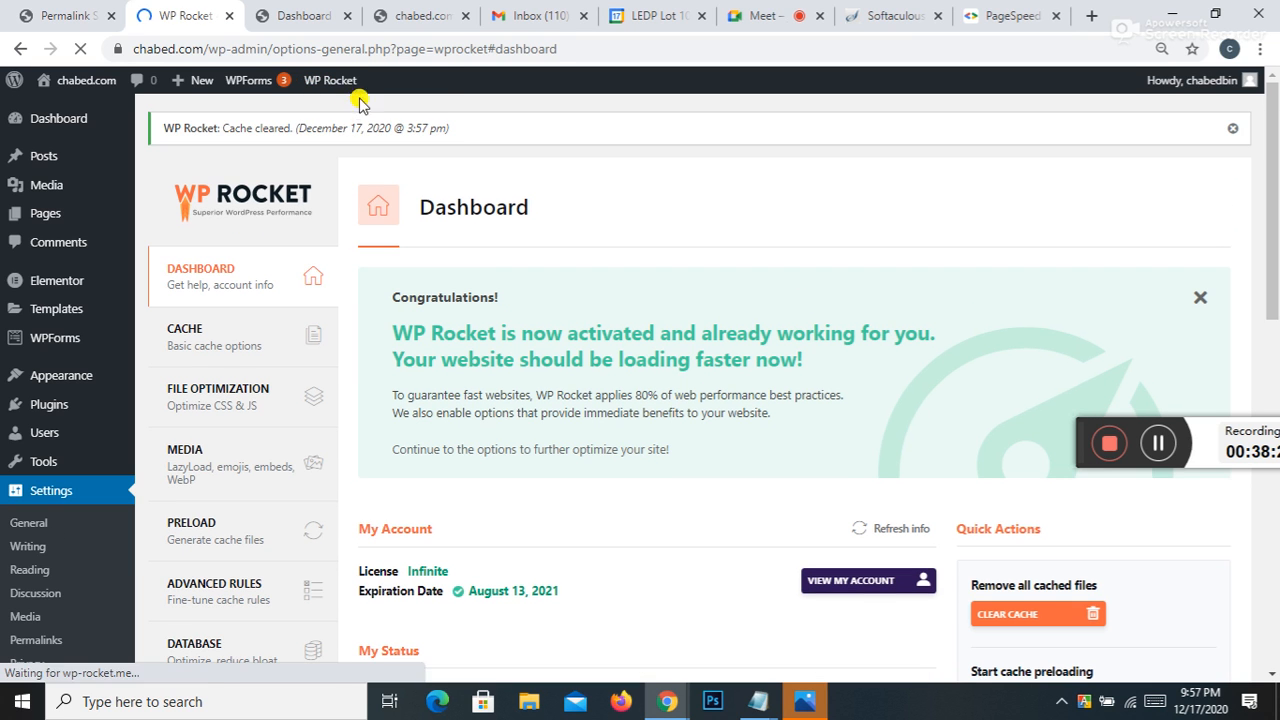
pyautogui.moveTo(330, 80)
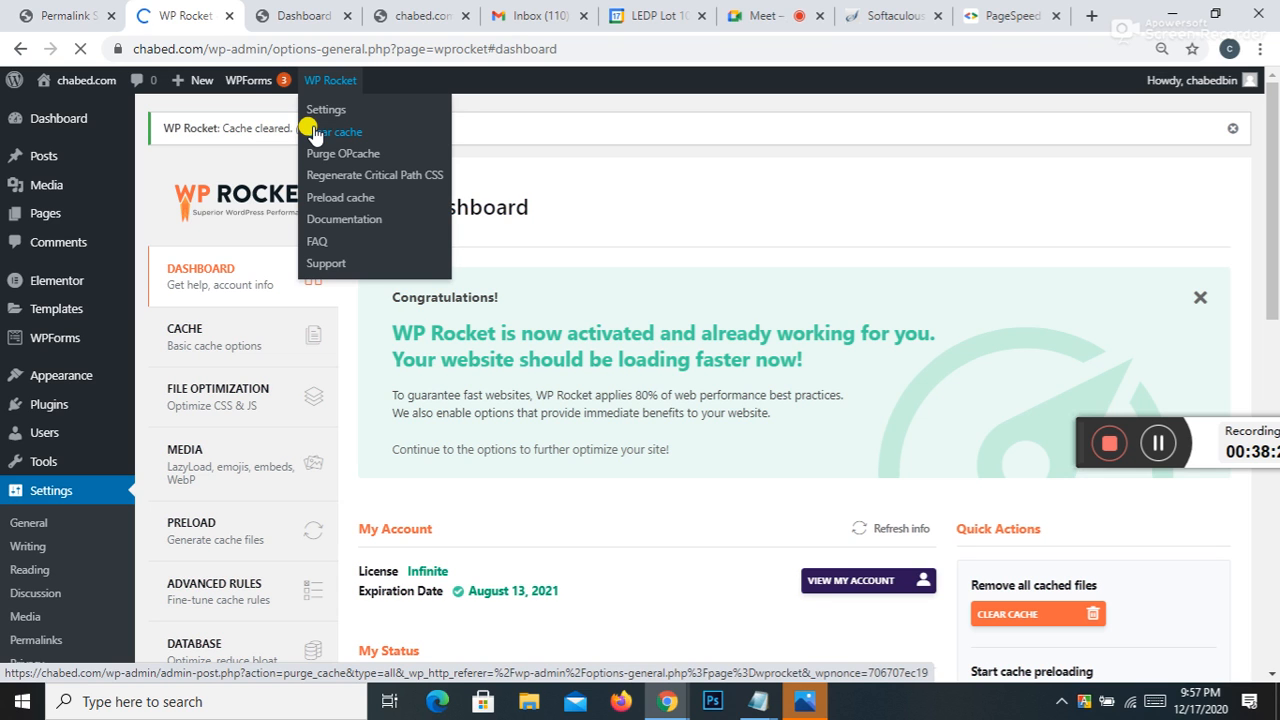
pyautogui.click(1005, 16)
pyautogui.click(81, 50)
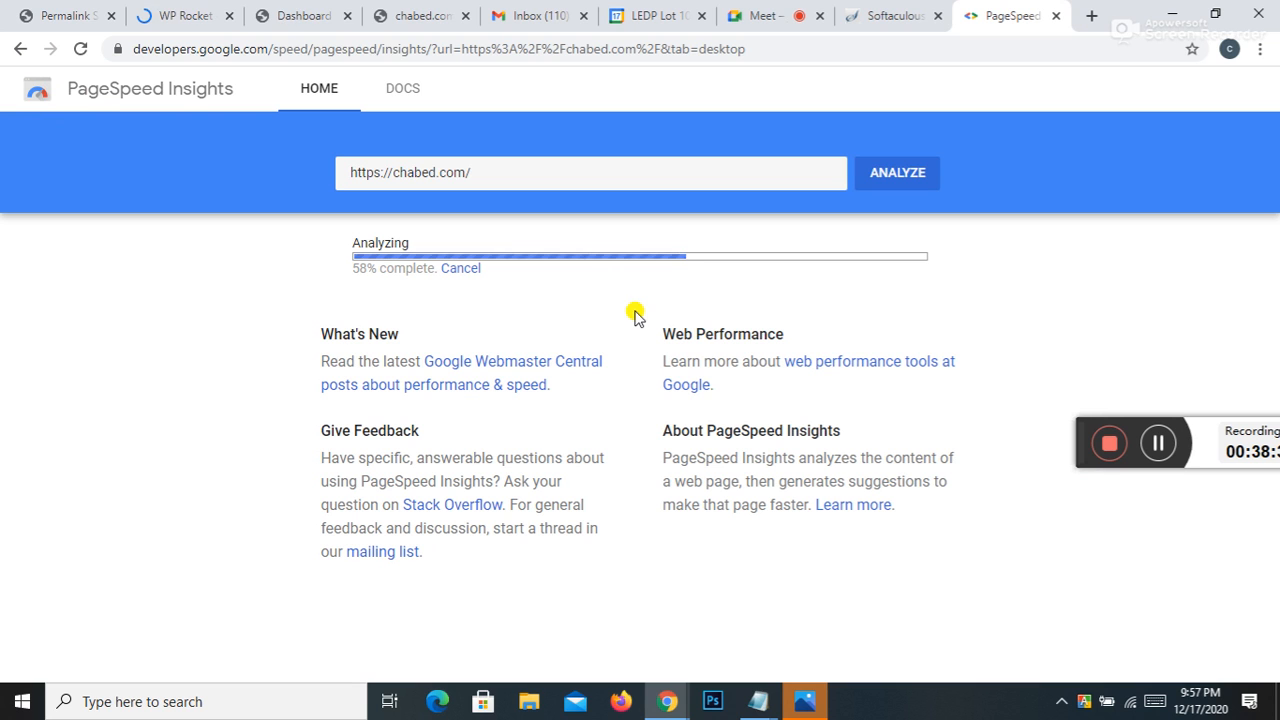
# Step: Inspect the "Why choose me" menu link on the chabed.com page, covering its properties, computed layout, event listeners, accessibility and style rules
pyautogui.click(420, 18)
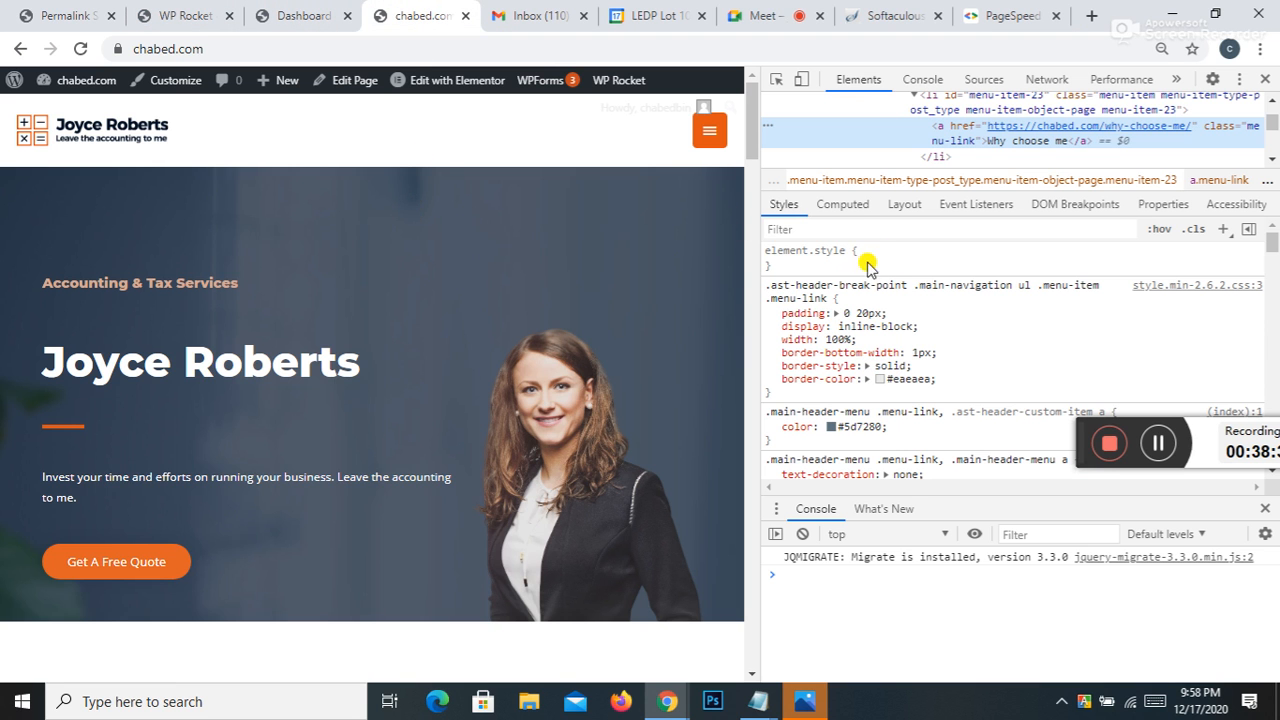
pyautogui.click(1158, 206)
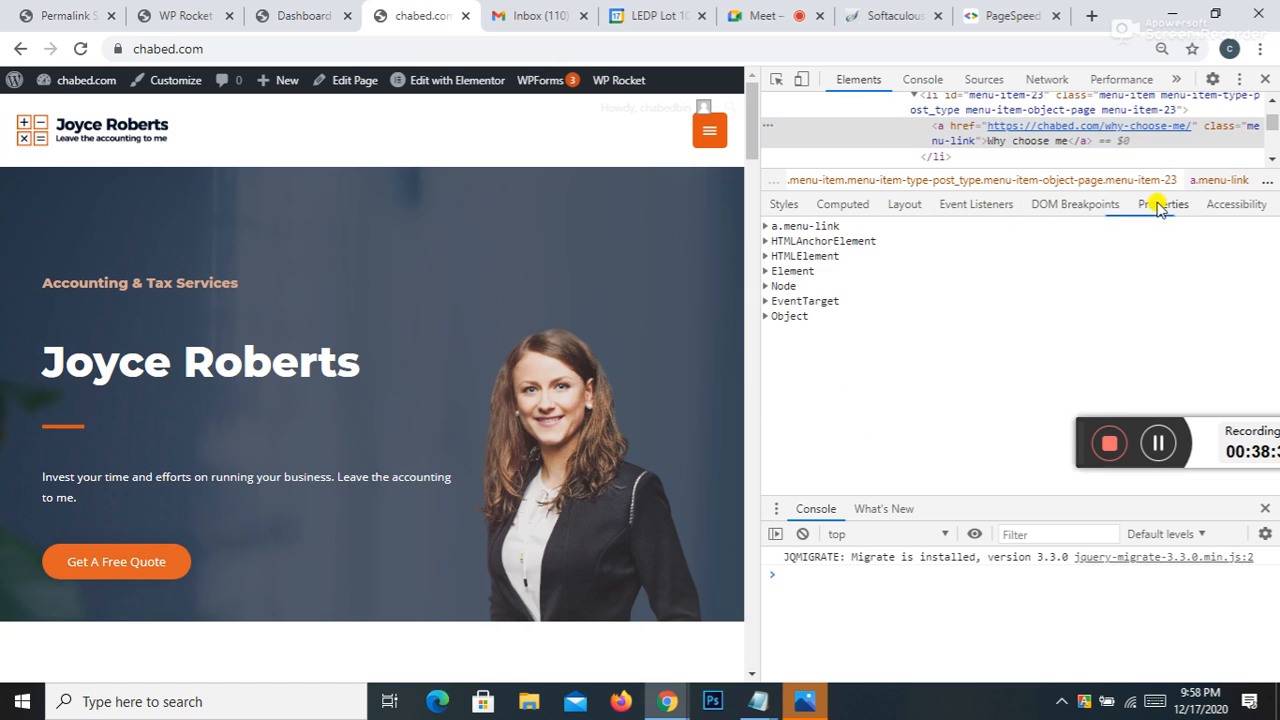
pyautogui.click(905, 206)
pyautogui.click(843, 206)
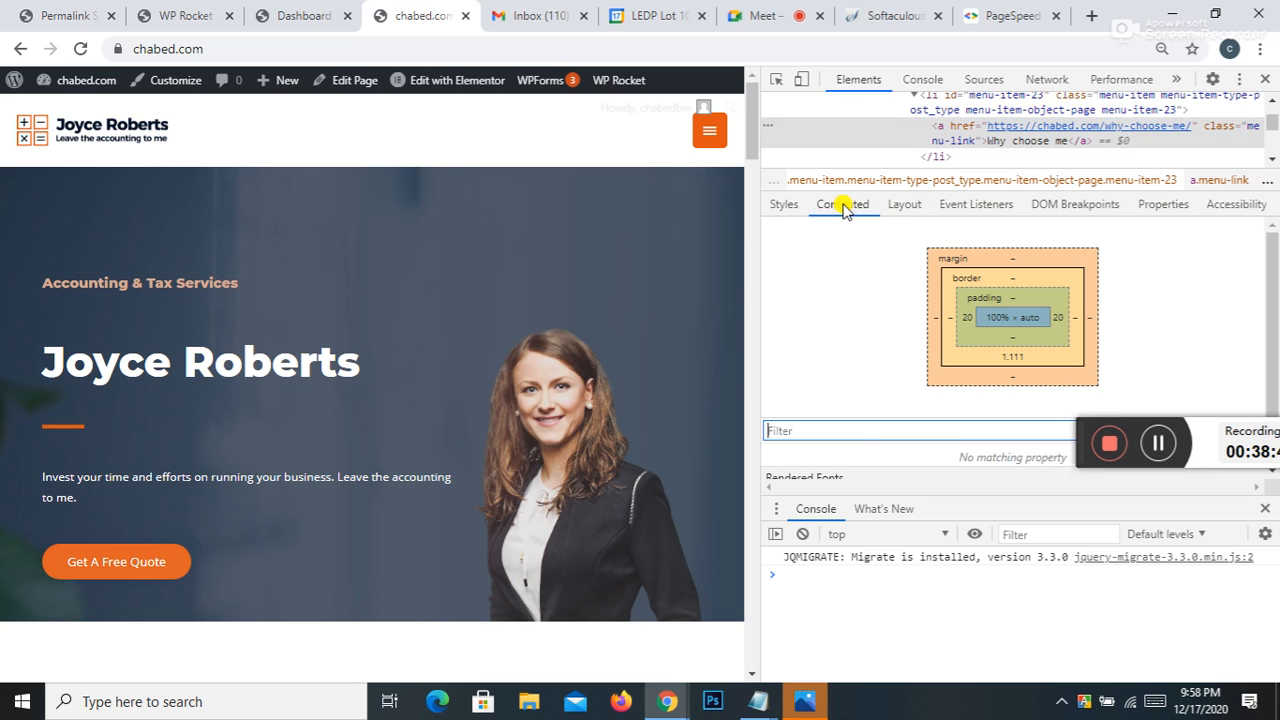
pyautogui.click(976, 206)
pyautogui.click(1095, 206)
pyautogui.click(1163, 206)
pyautogui.click(1230, 206)
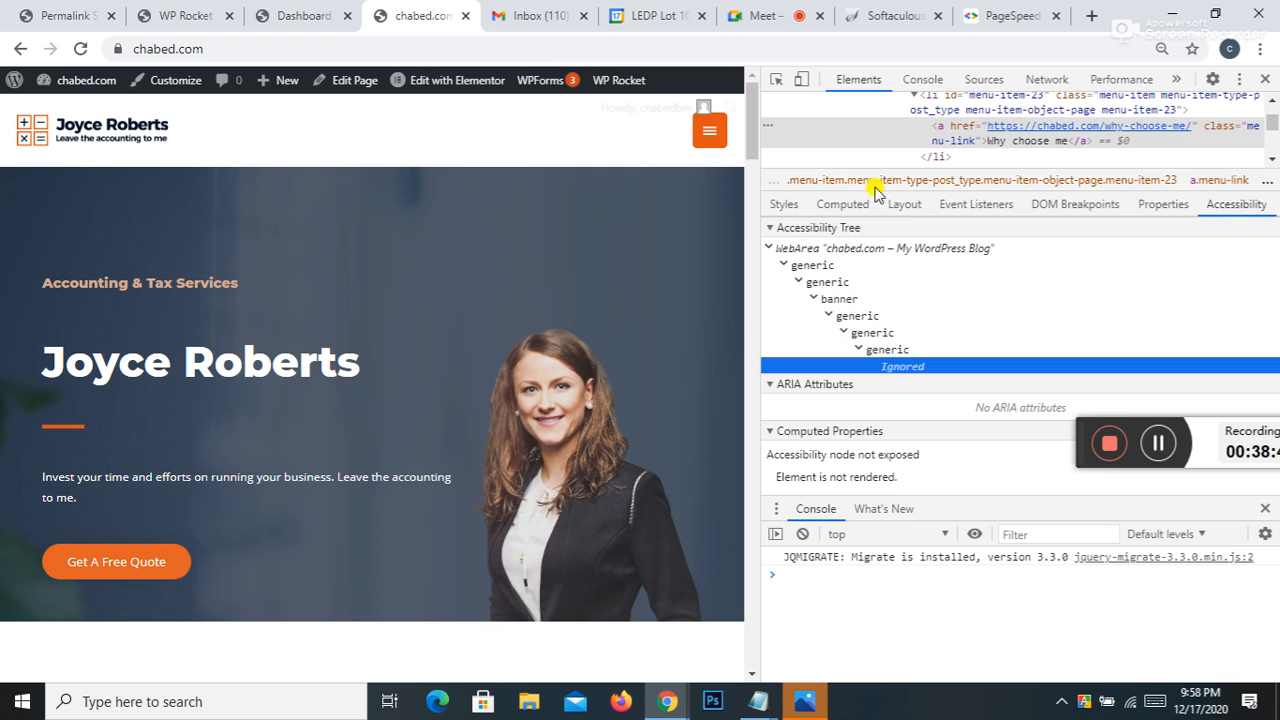
pyautogui.click(786, 205)
pyautogui.scroll(-6, 823, 337)
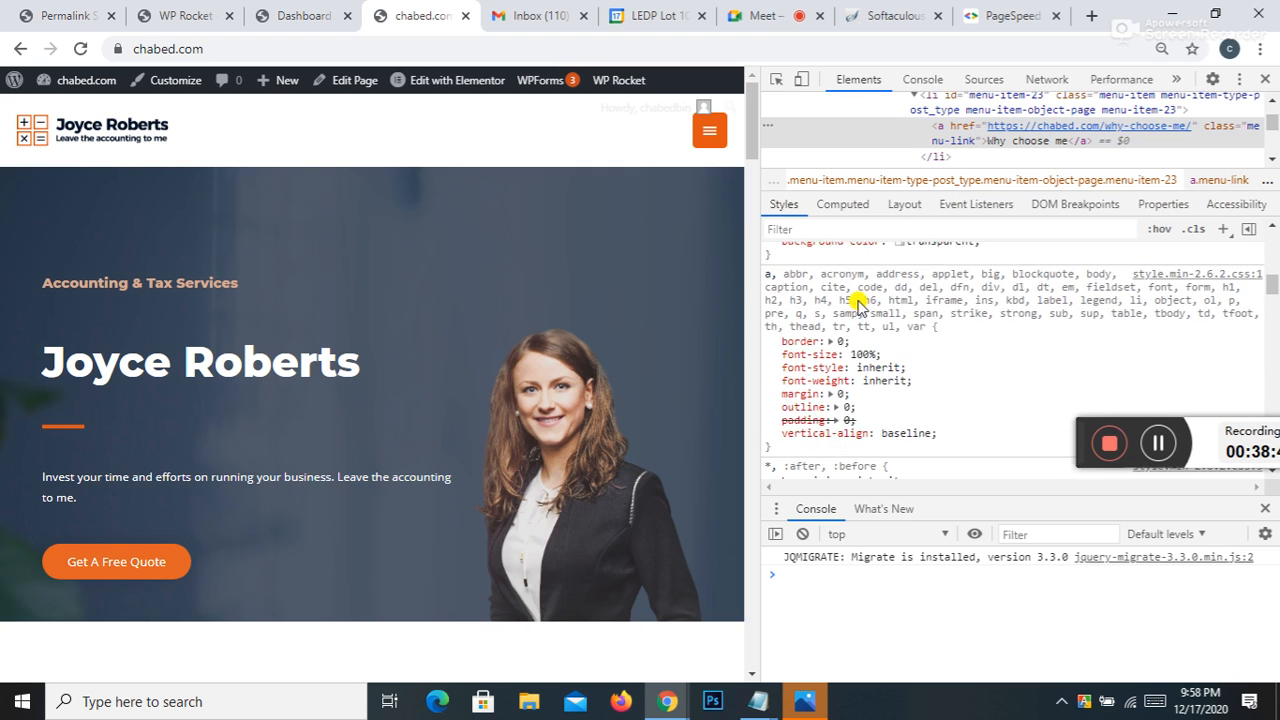
pyautogui.scroll(2, 857, 302)
pyautogui.scroll(-6, 837, 291)
pyautogui.scroll(-10, 827, 334)
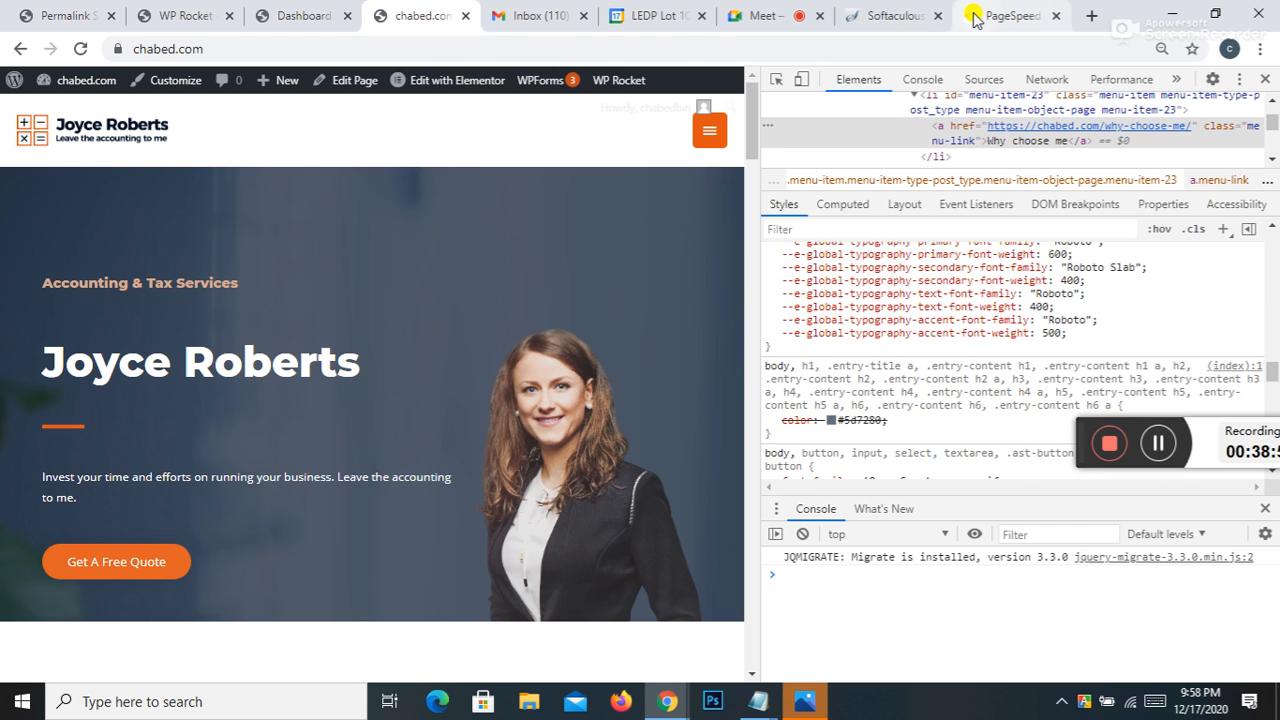
# Step: Compare the mobile and desktop PageSpeed Insights scores for chabed.com, ending on the desktop report
pyautogui.click(974, 18)
pyautogui.click(43, 238)
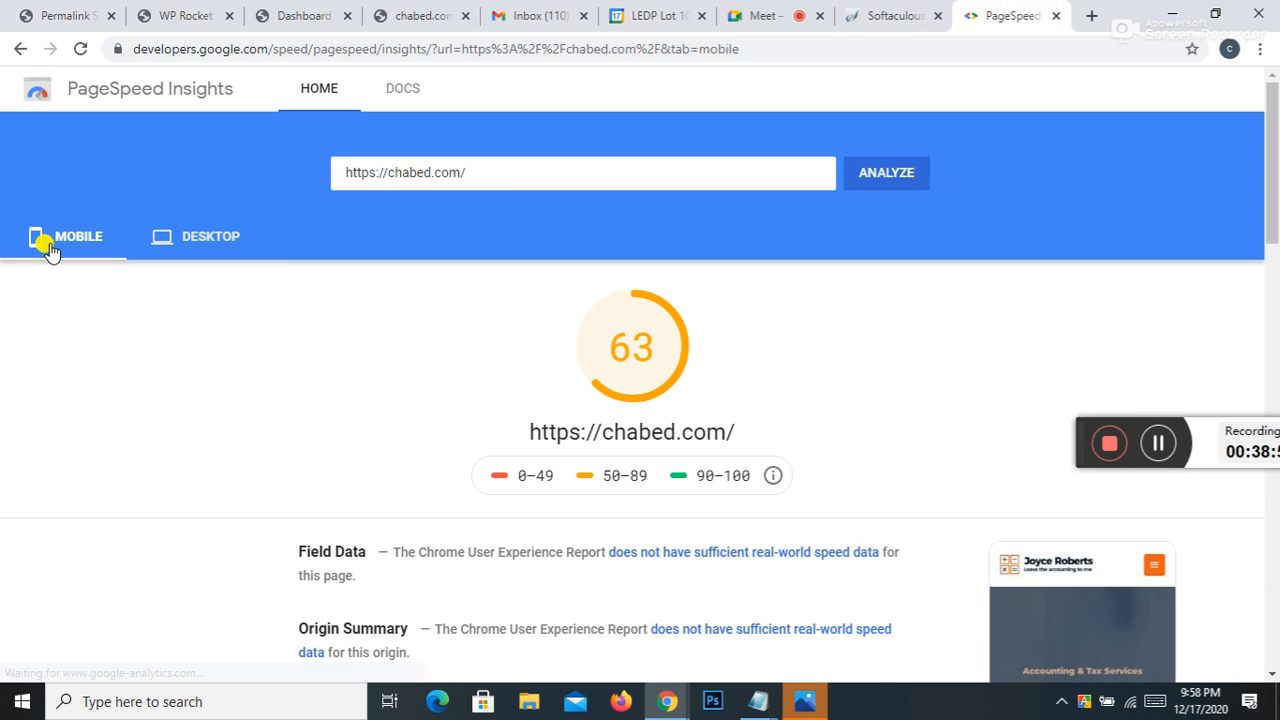
pyautogui.click(165, 238)
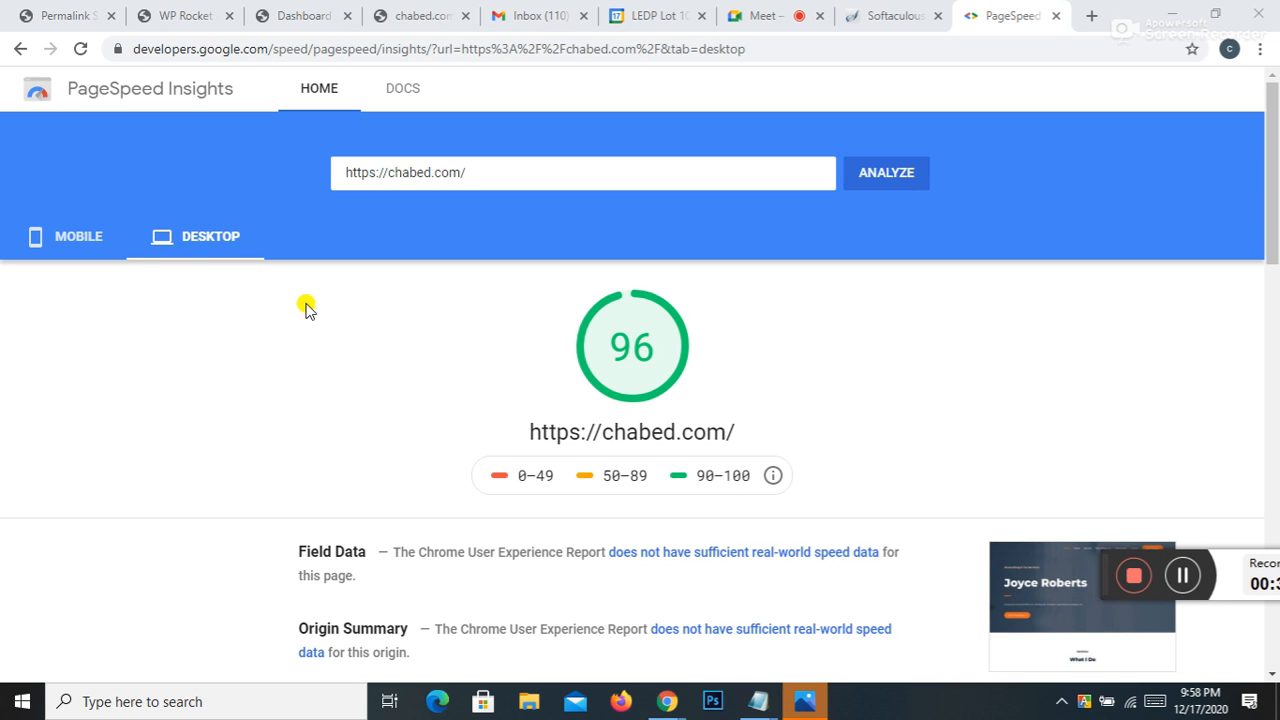
pyautogui.click(67, 238)
pyautogui.click(192, 238)
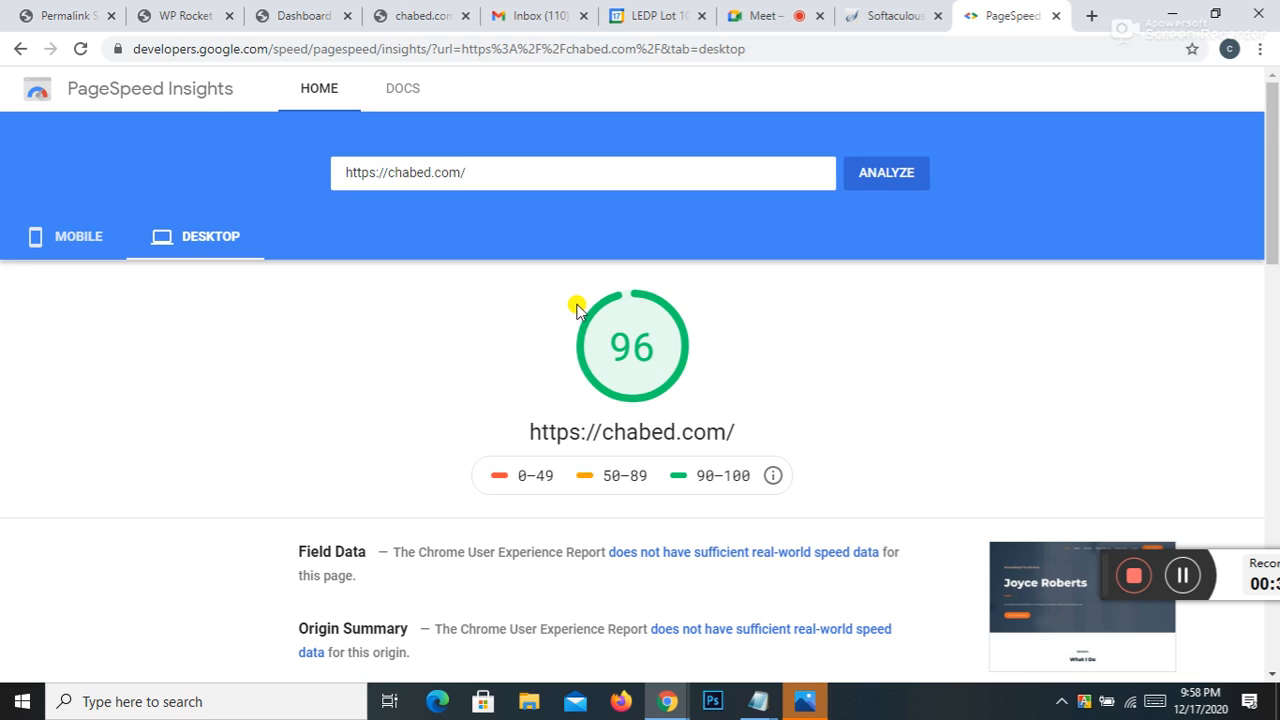
# Step: Capture the desktop score area of the report and save it to the Desktop as Screenshot_3.png
pyautogui.hotkey('ctrl', 'q')
pyautogui.moveTo(133, 129); pyautogui.dragTo(985, 667)
pyautogui.click(944, 690)
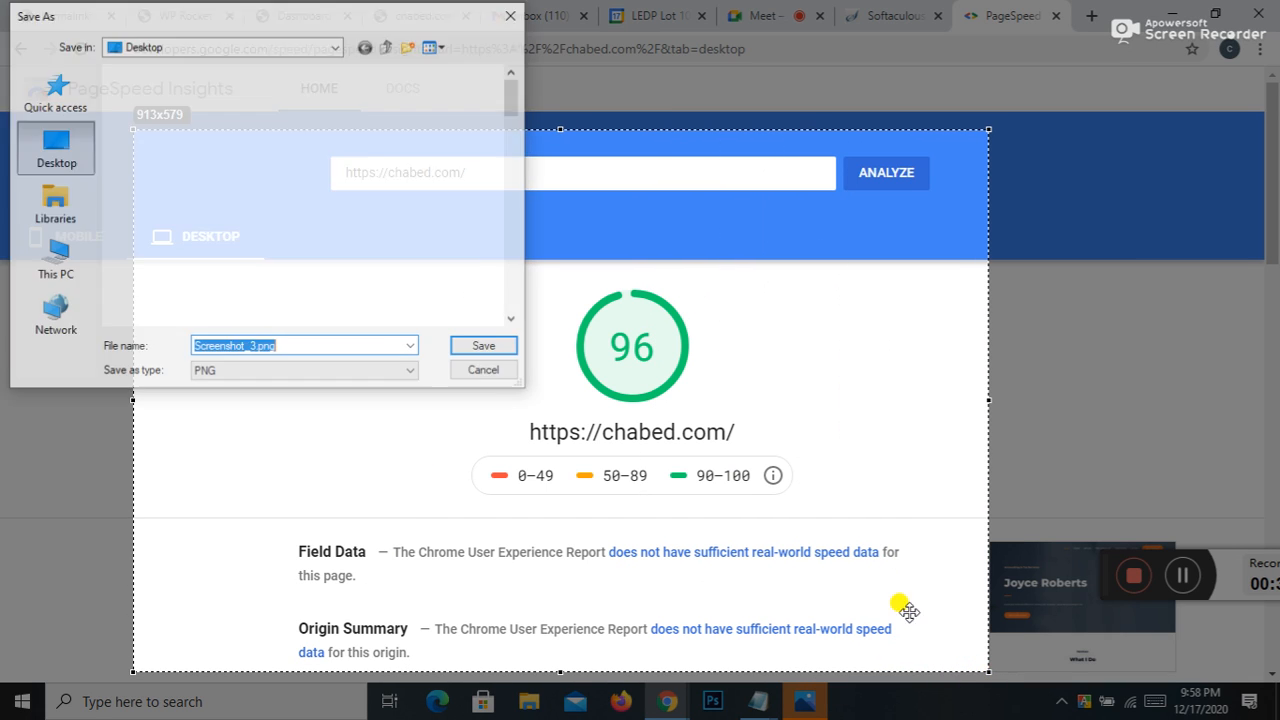
pyautogui.click(466, 348)
# Step: Switch to the WP Rocket settings and review the cache, file optimization, media and add-ons options
pyautogui.click(180, 14)
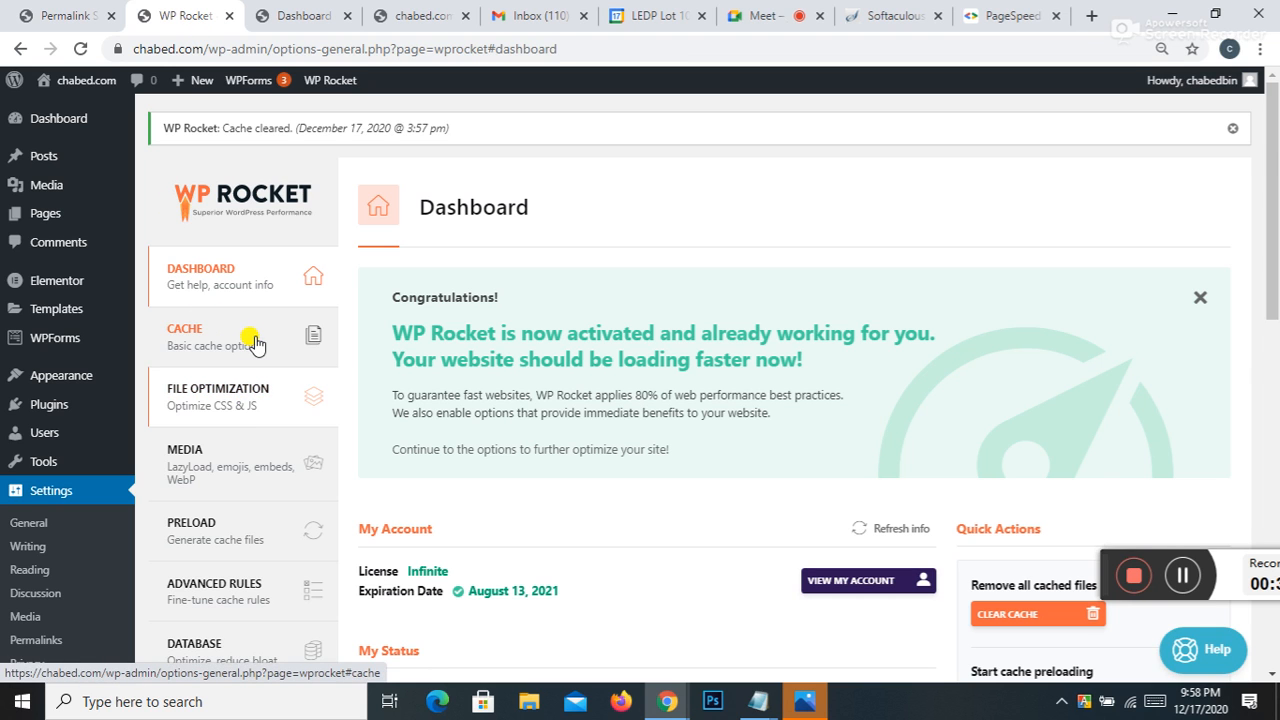
pyautogui.click(250, 338)
pyautogui.click(247, 396)
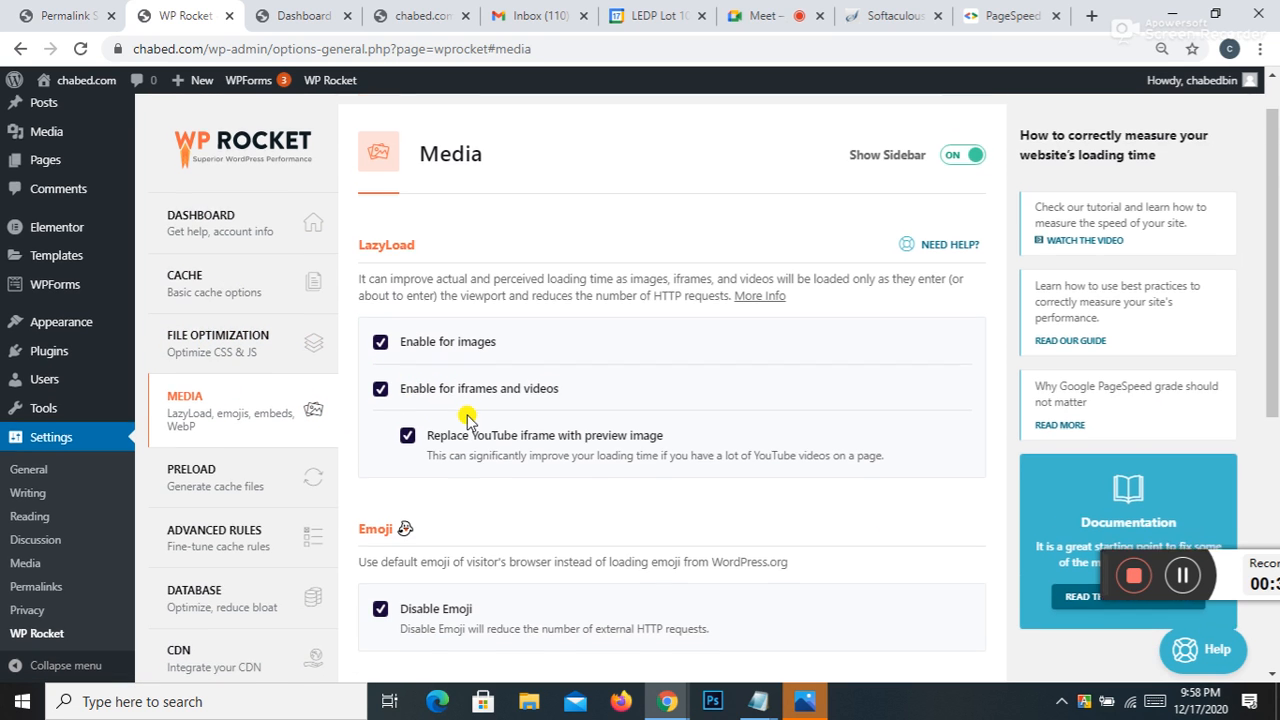
pyautogui.scroll(-2, 553, 260)
pyautogui.scroll(-2, 578, 258)
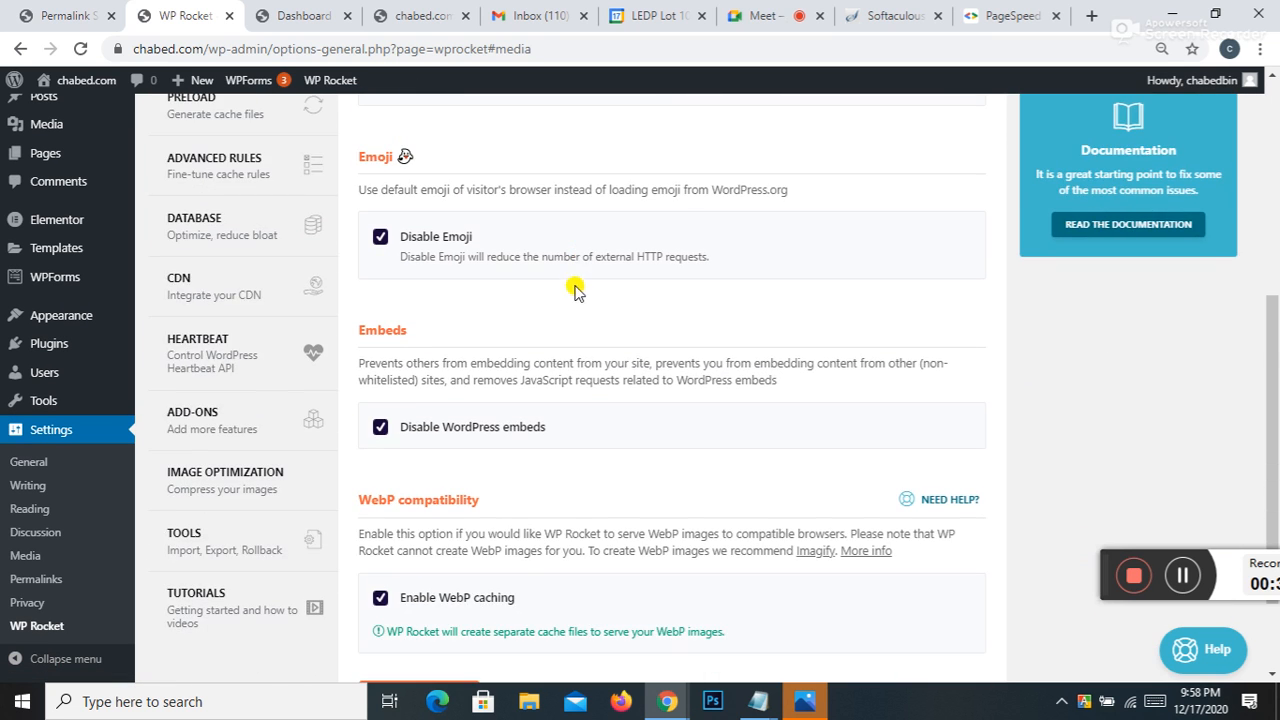
pyautogui.scroll(-2, 486, 292)
pyautogui.click(176, 320)
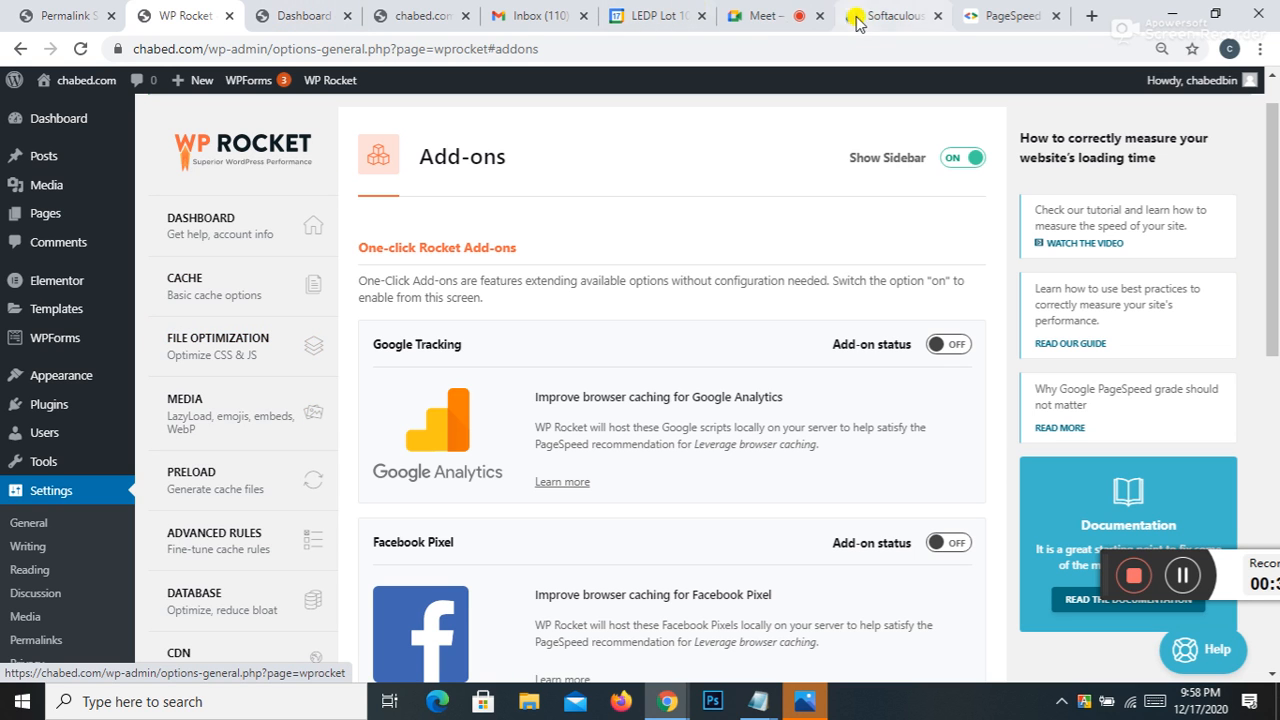
# Step: Examine the desktop PageSpeed report's lab data, opportunities and diagnostics for the remaining performance problems
pyautogui.click(1000, 15)
pyautogui.scroll(-15, 757, 335)
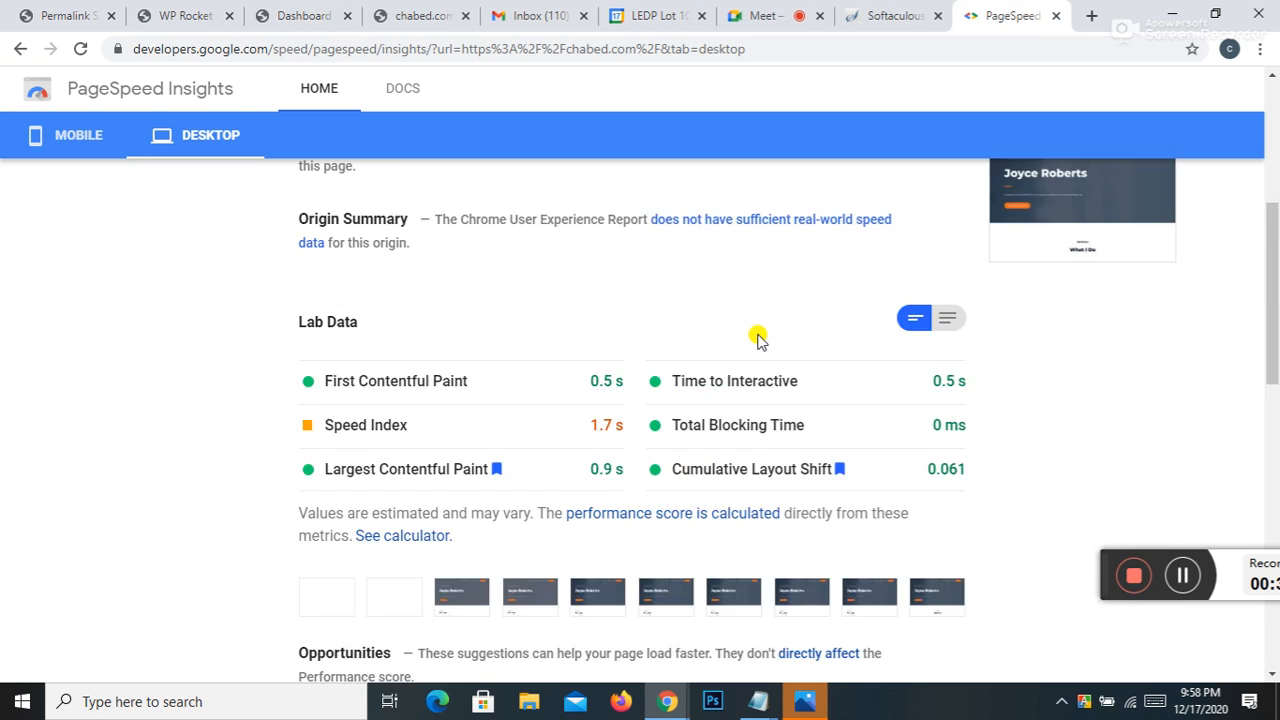
pyautogui.scroll(3, 900, 357)
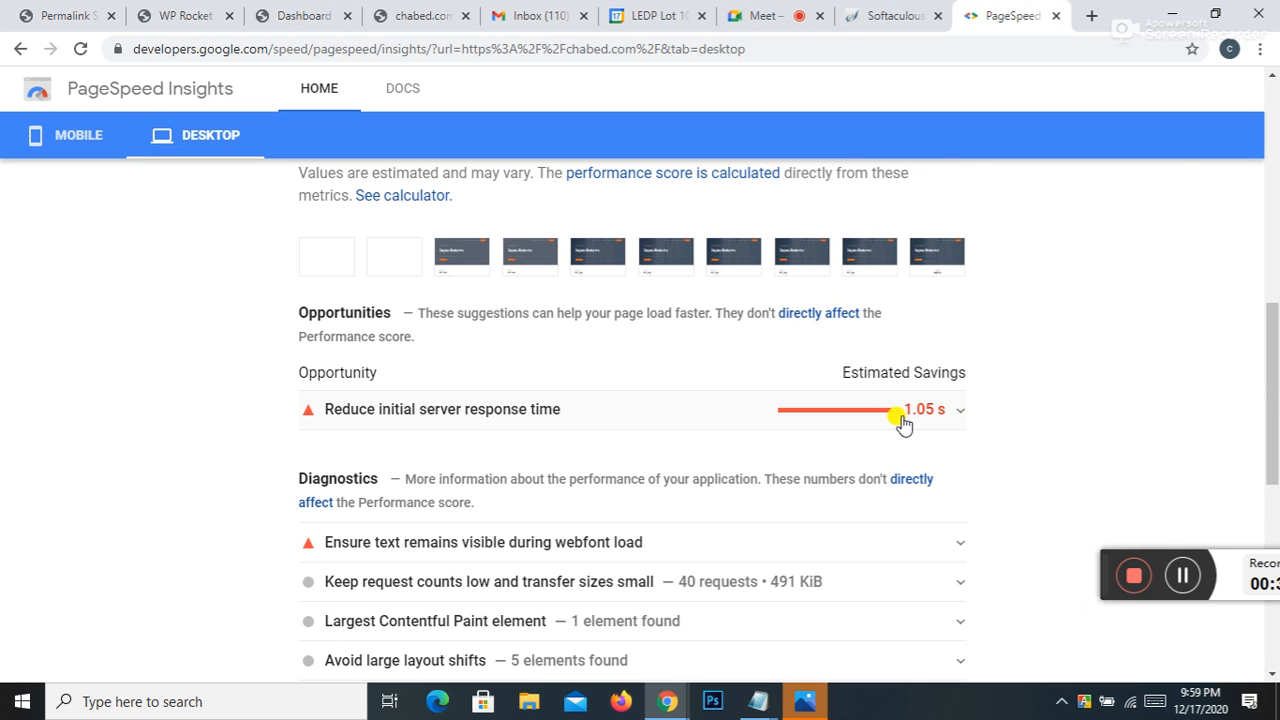
pyautogui.scroll(-5, 900, 418)
pyautogui.scroll(1, 670, 364)
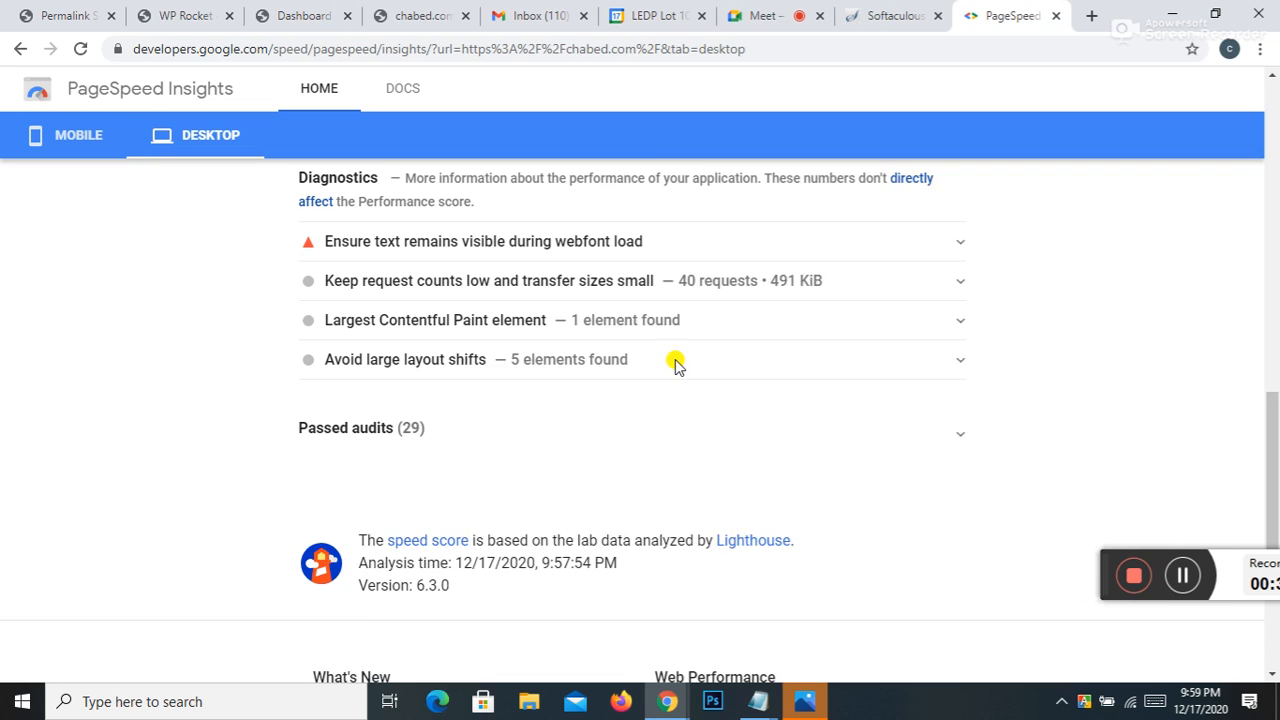
pyautogui.scroll(1, 665, 364)
pyautogui.scroll(2, 485, 300)
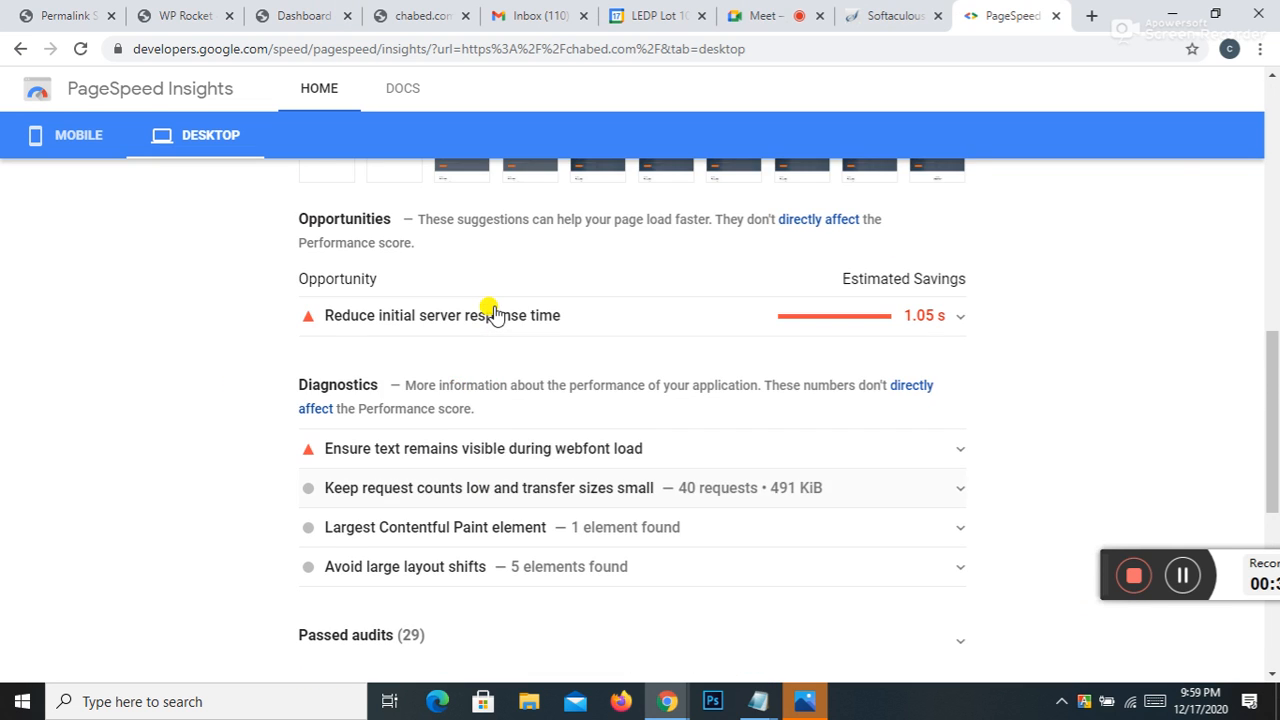
pyautogui.scroll(4, 493, 313)
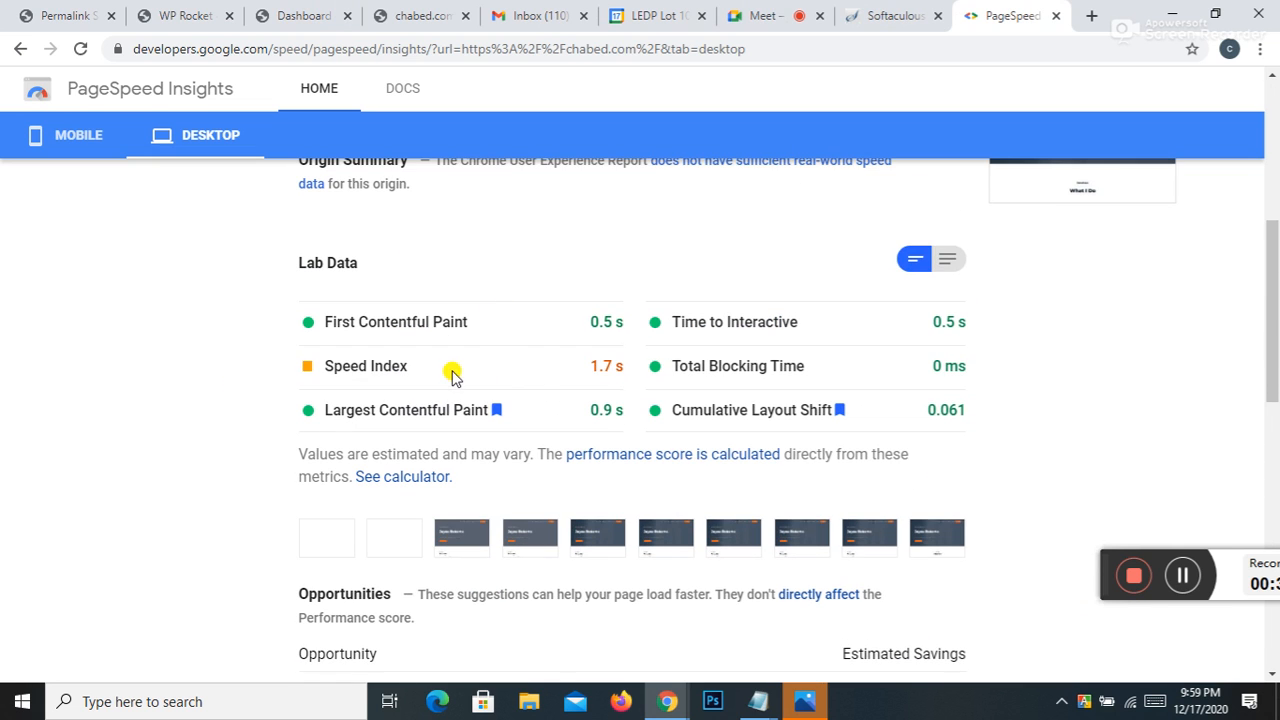
pyautogui.scroll(-5, 490, 380)
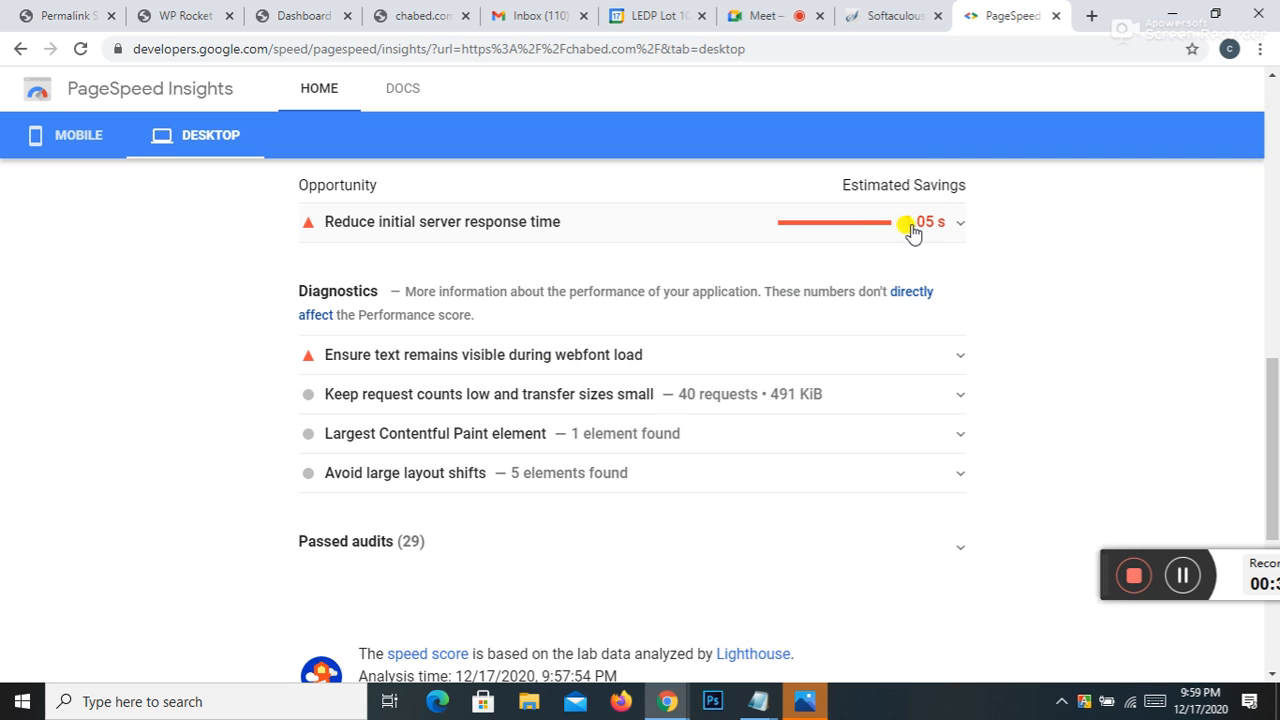
# Step: Expand the "Ensure text remains visible during webfont load" diagnostic, read its affected font files, and collapse it again
pyautogui.click(430, 355)
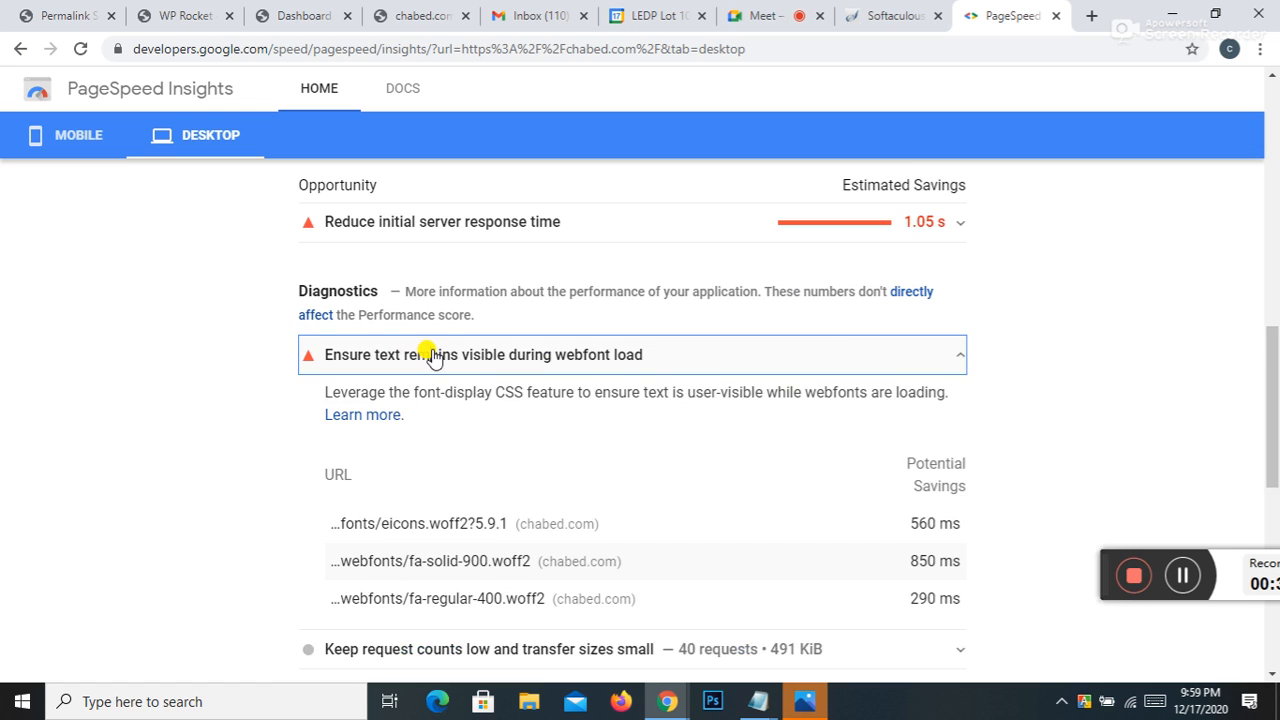
pyautogui.scroll(-2, 430, 357)
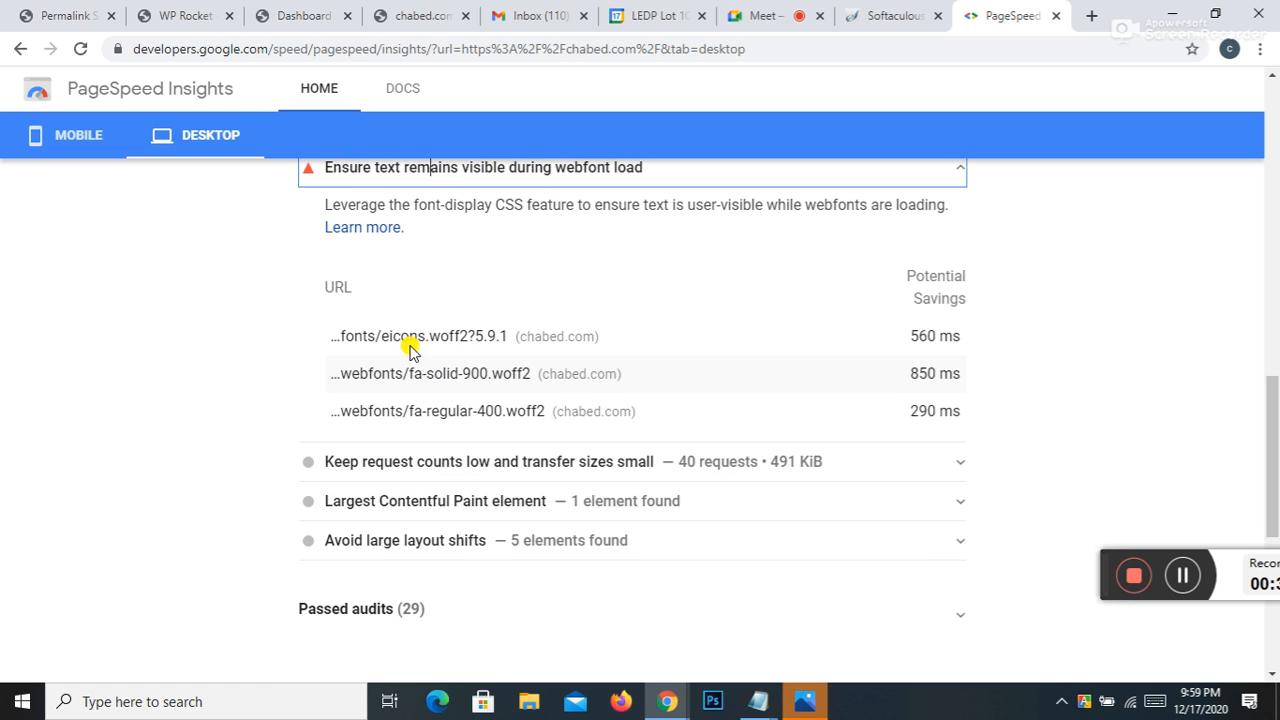
pyautogui.scroll(1, 405, 350)
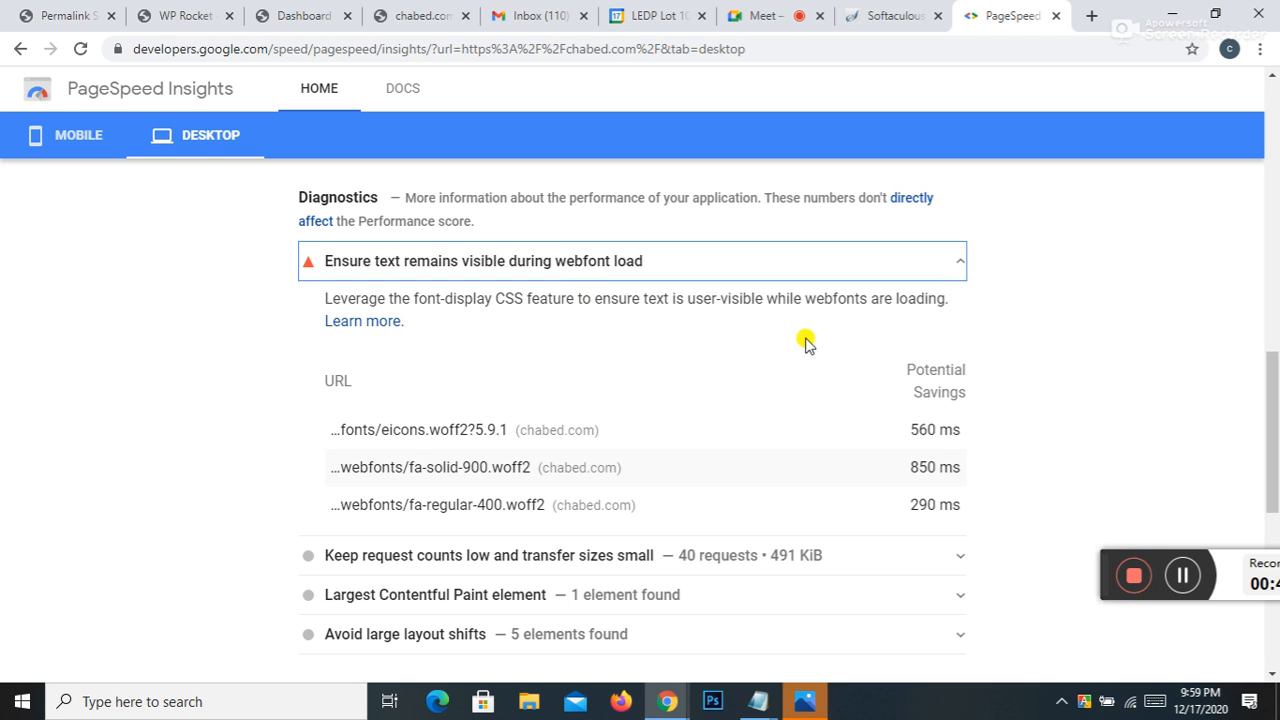
pyautogui.click(945, 260)
pyautogui.scroll(4, 903, 283)
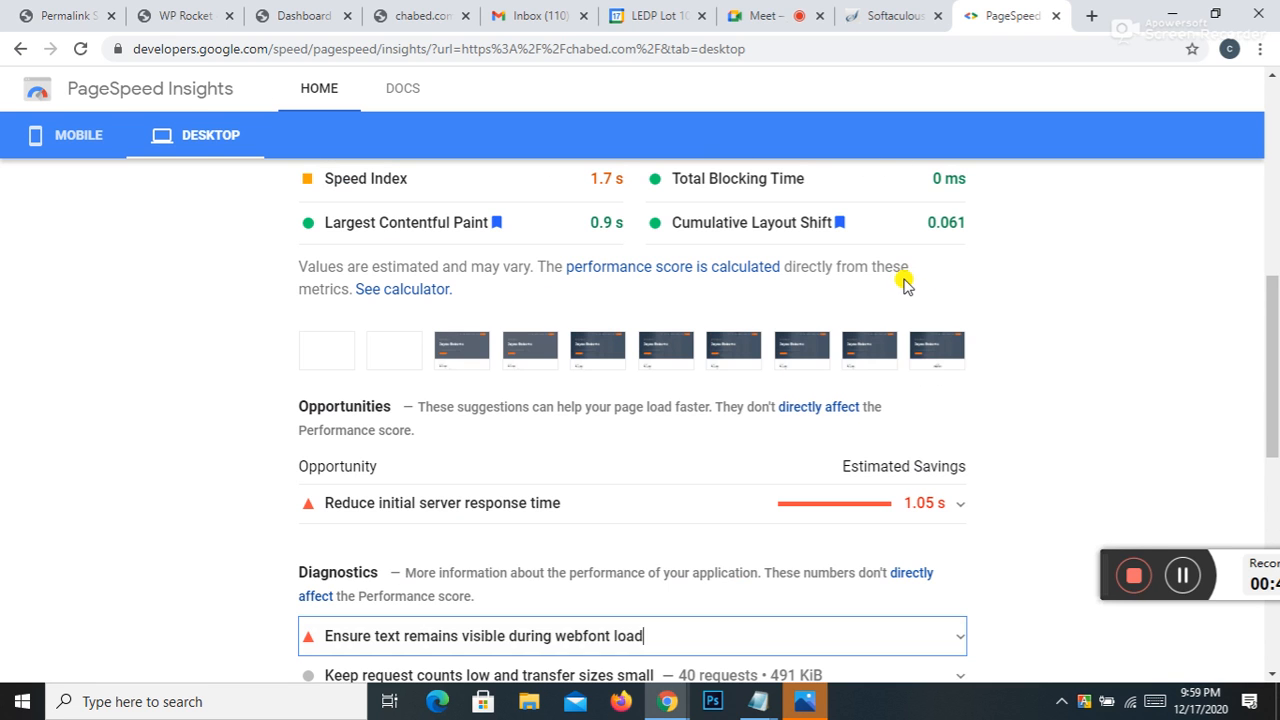
pyautogui.scroll(-1, 903, 283)
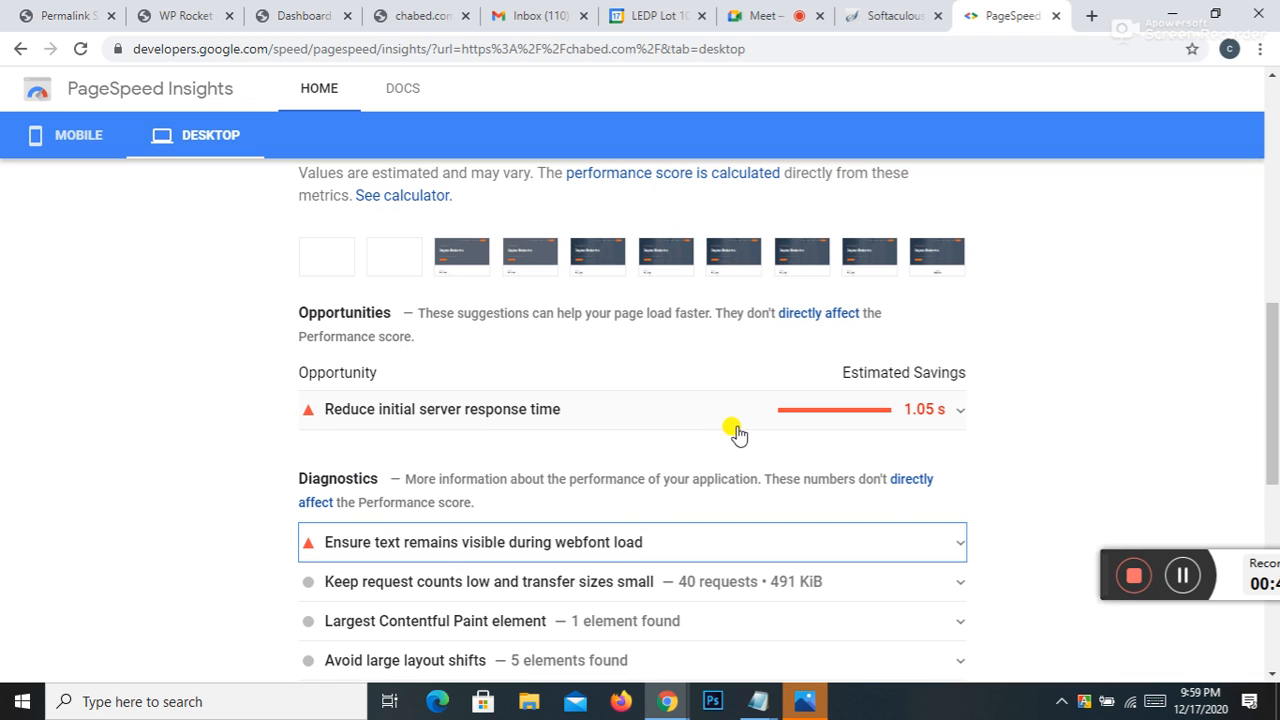
pyautogui.scroll(-2, 452, 442)
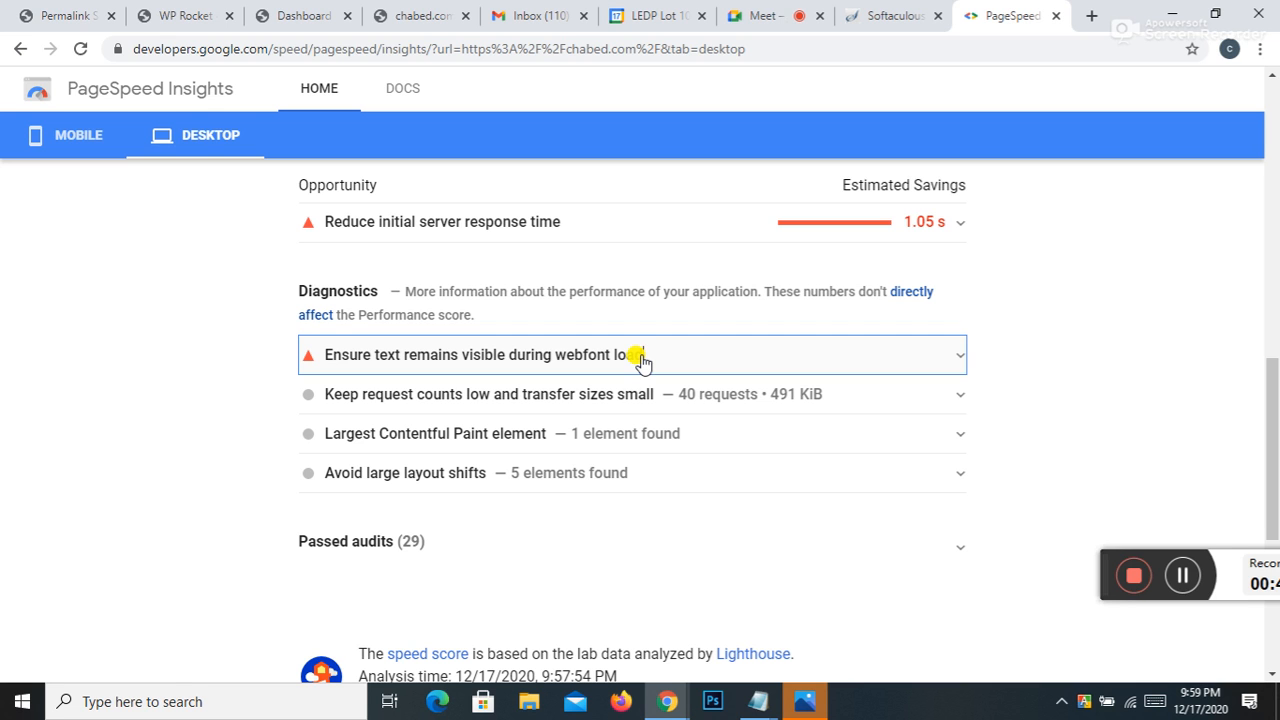
# Step: Return to the WordPress admin and find the Swap Google Fonts Display plugin among the installed plugins
pyautogui.click(185, 15)
pyautogui.scroll(-3, 157, 329)
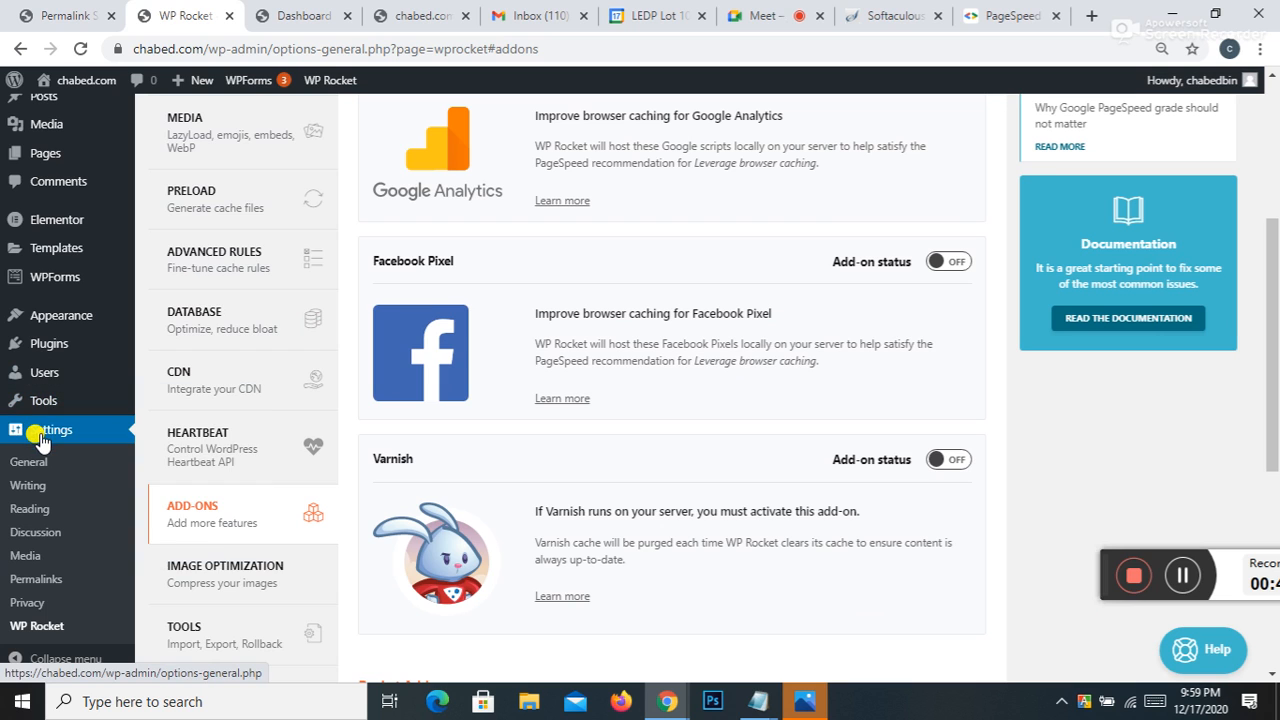
pyautogui.moveTo(60, 328)
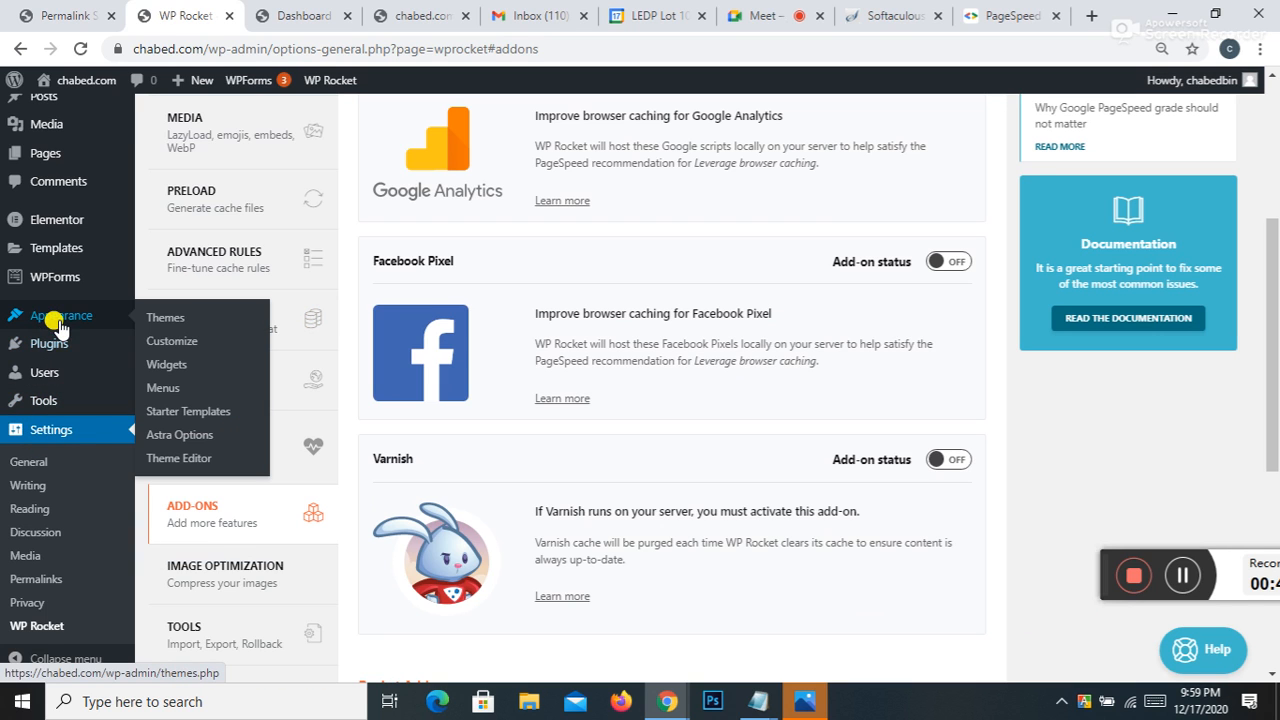
pyautogui.click(172, 349)
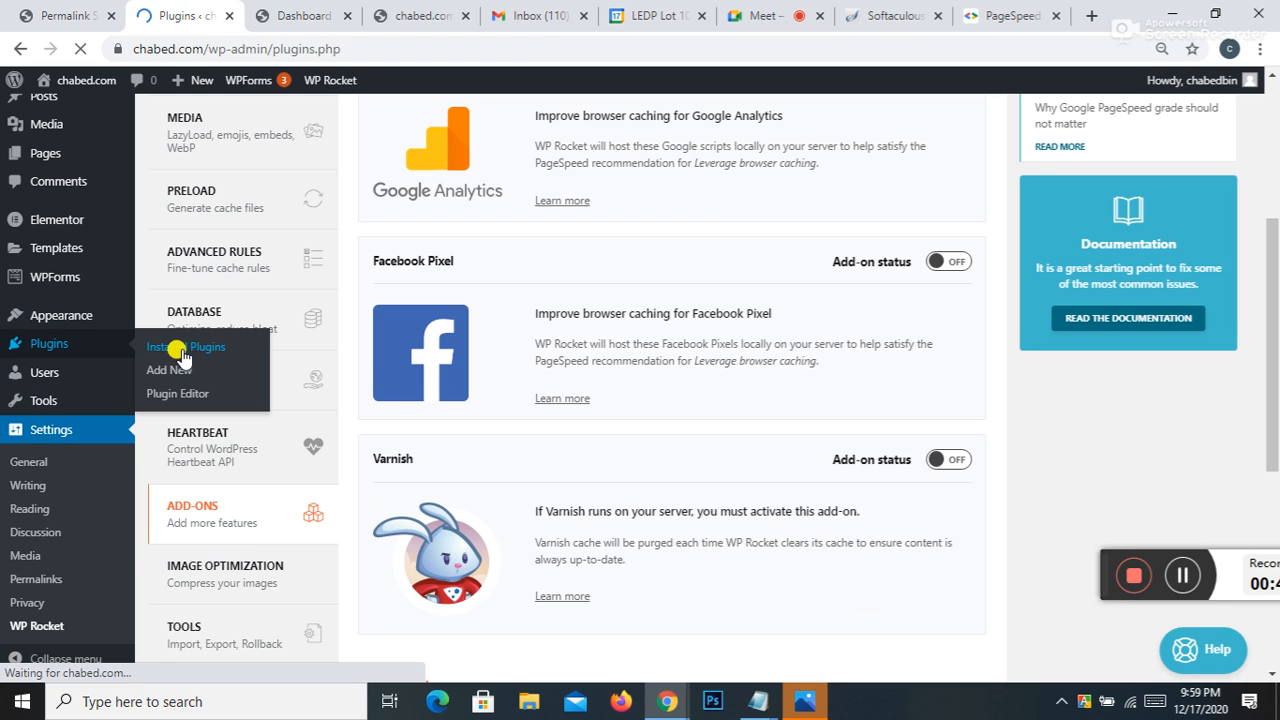
pyautogui.scroll(-3, 195, 350)
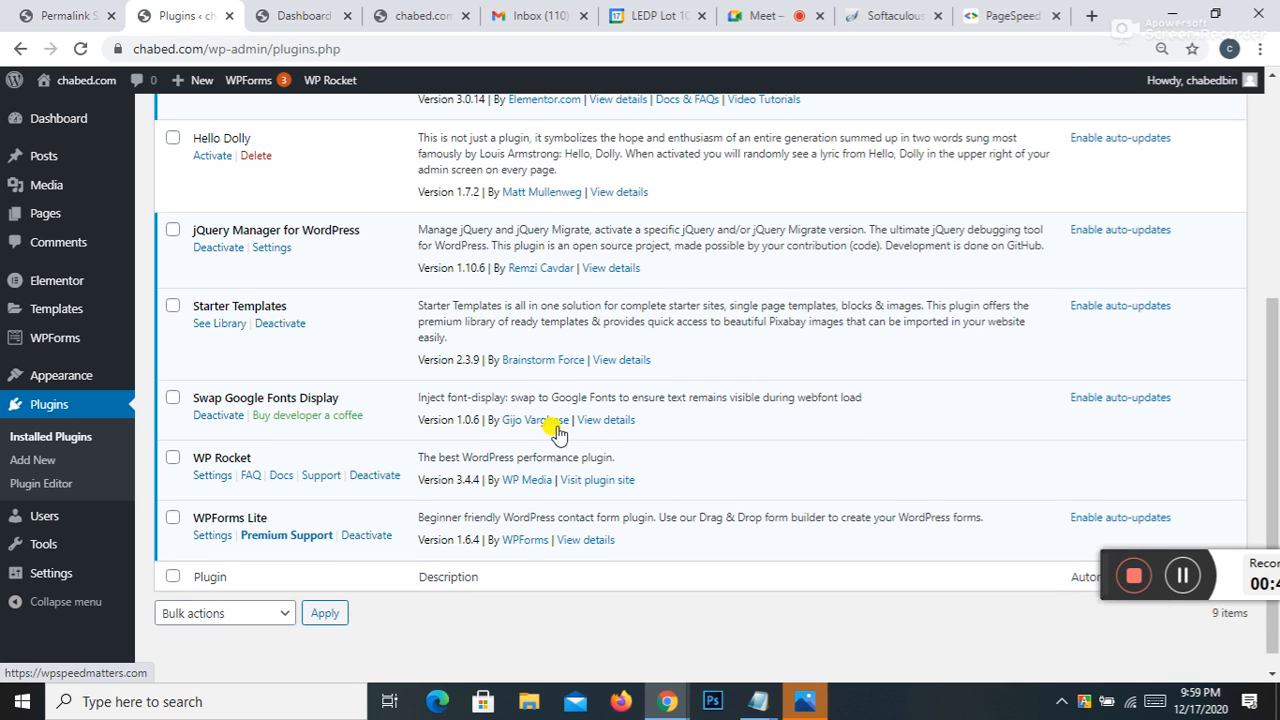
# Step: View the Swap Google Fonts Display plugin's details, check its description and installation instructions, and close them
pyautogui.click(598, 421)
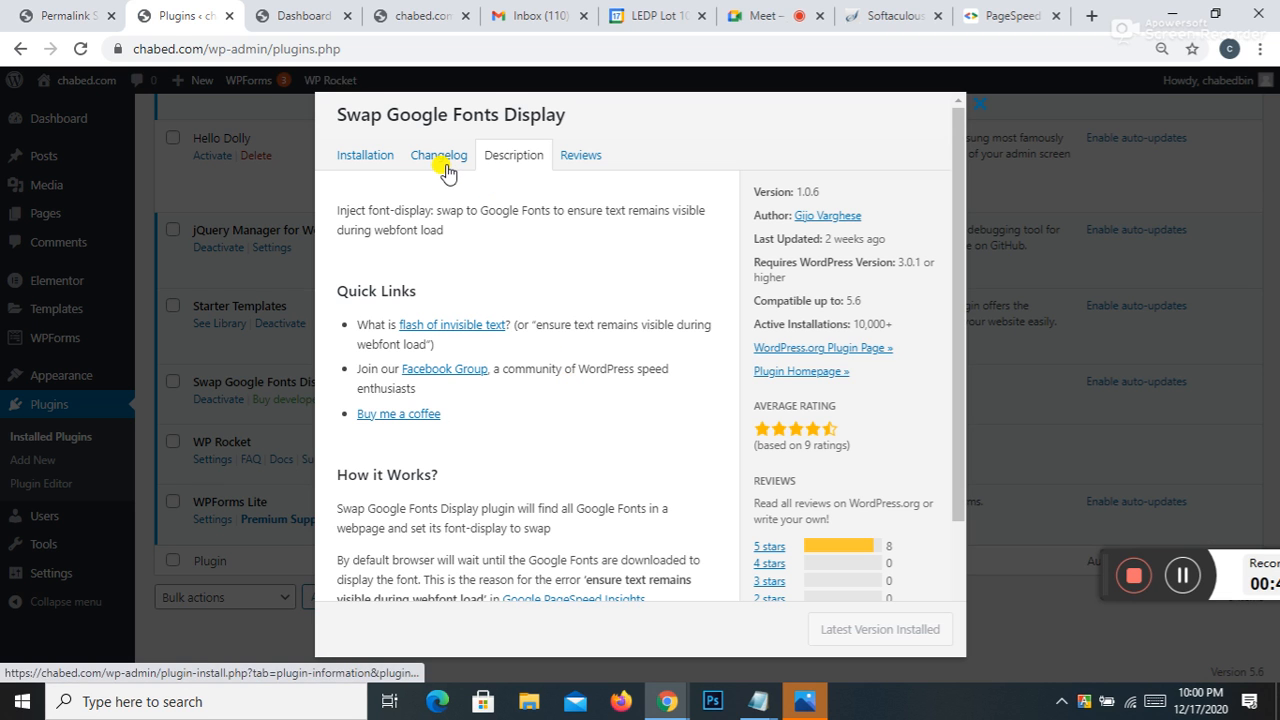
pyautogui.click(580, 158)
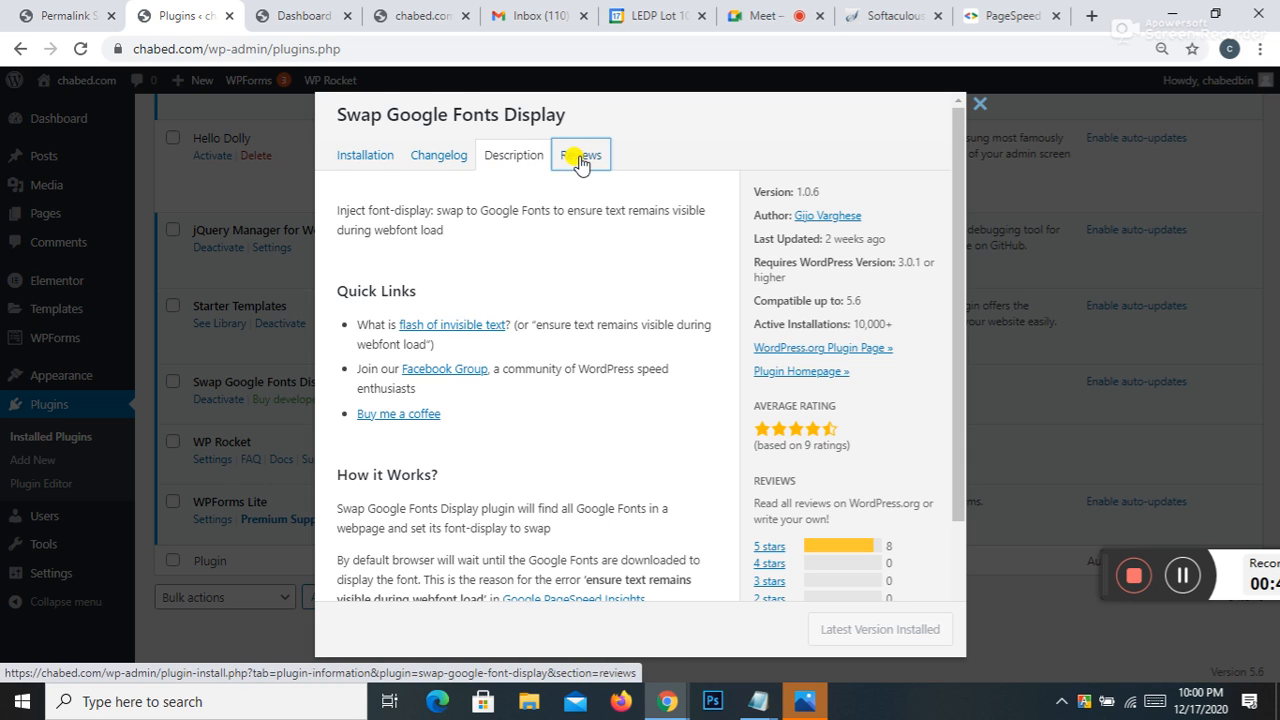
pyautogui.click(441, 160)
pyautogui.click(345, 158)
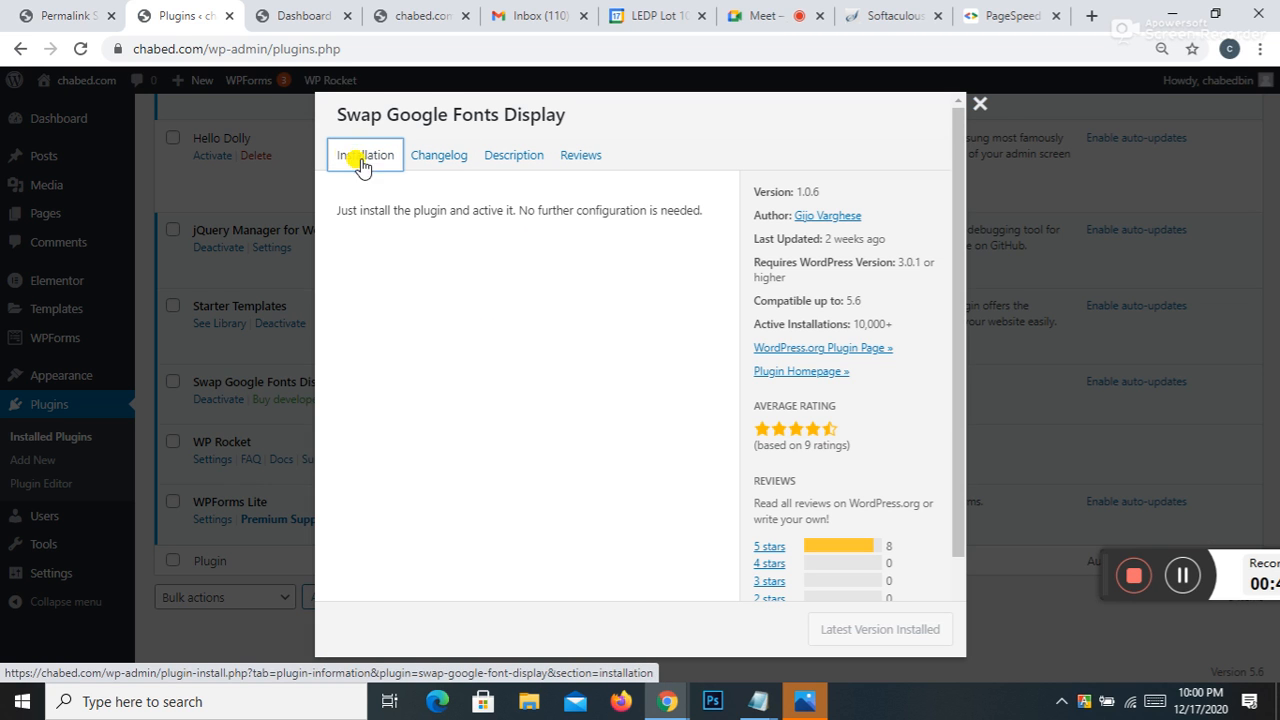
pyautogui.click(981, 105)
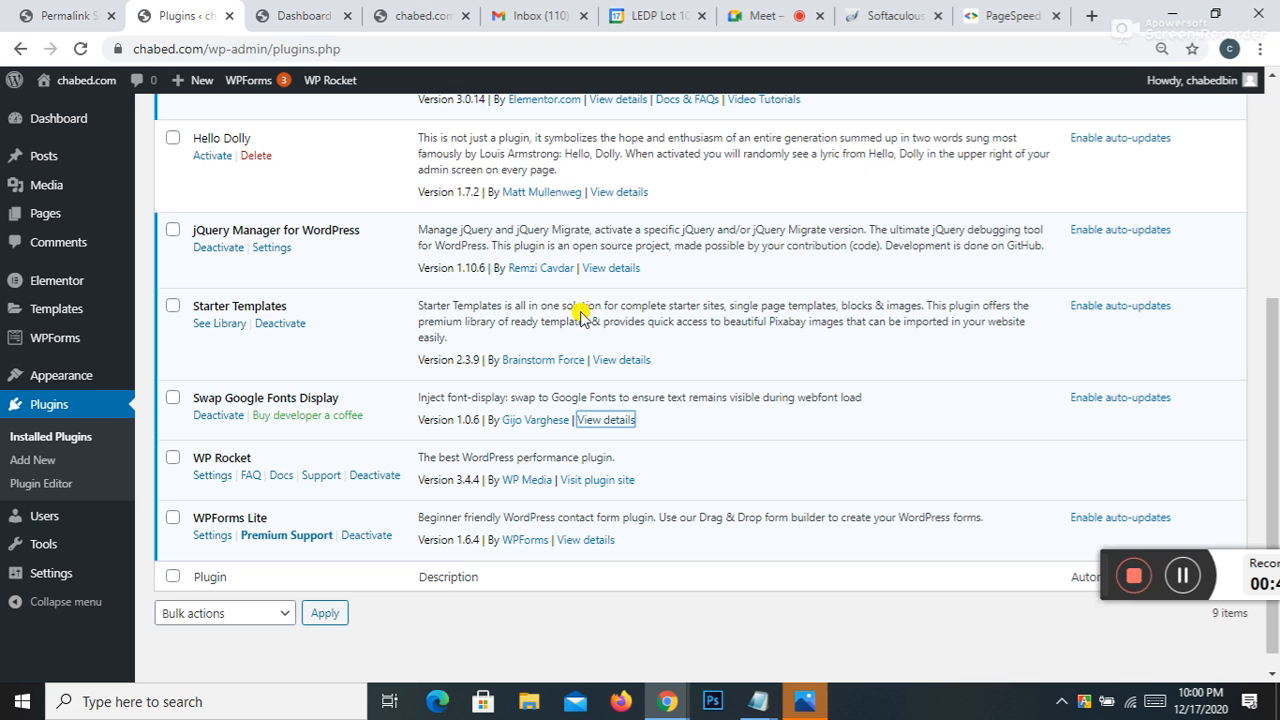
# Step: Deactivate the Swap Google Fonts Display plugin
pyautogui.click(219, 418)
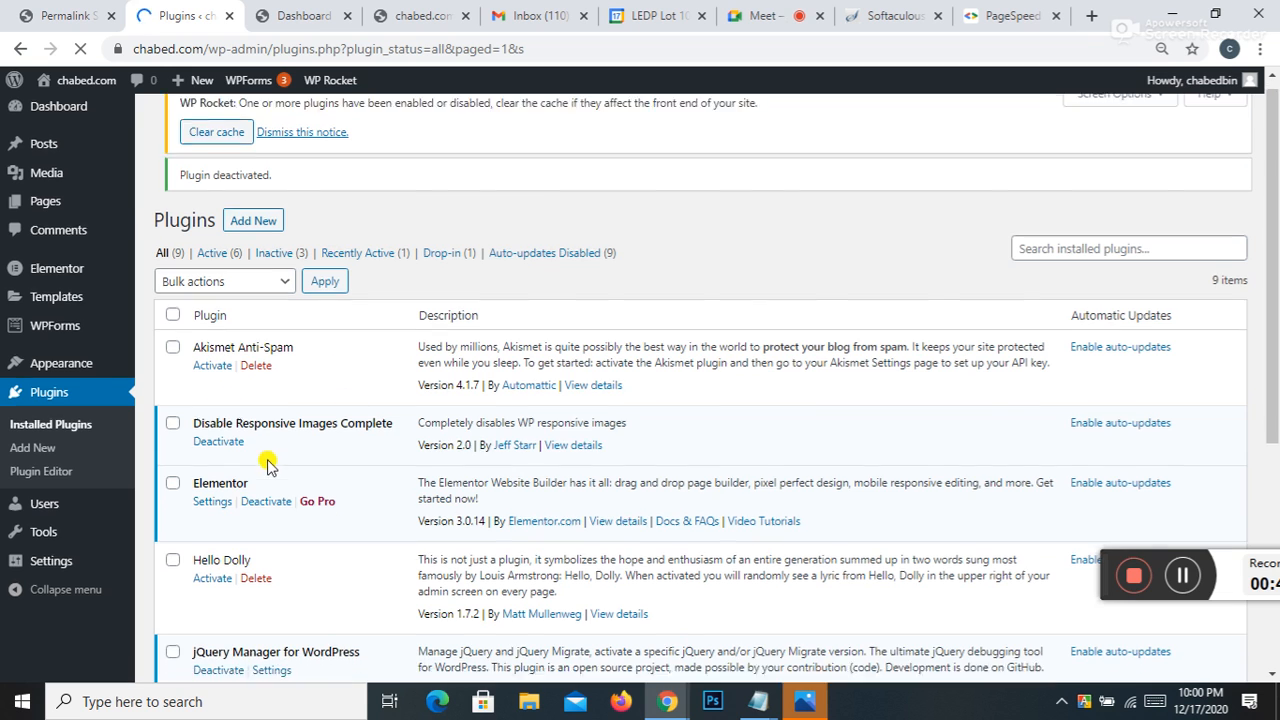
pyautogui.click(440, 14)
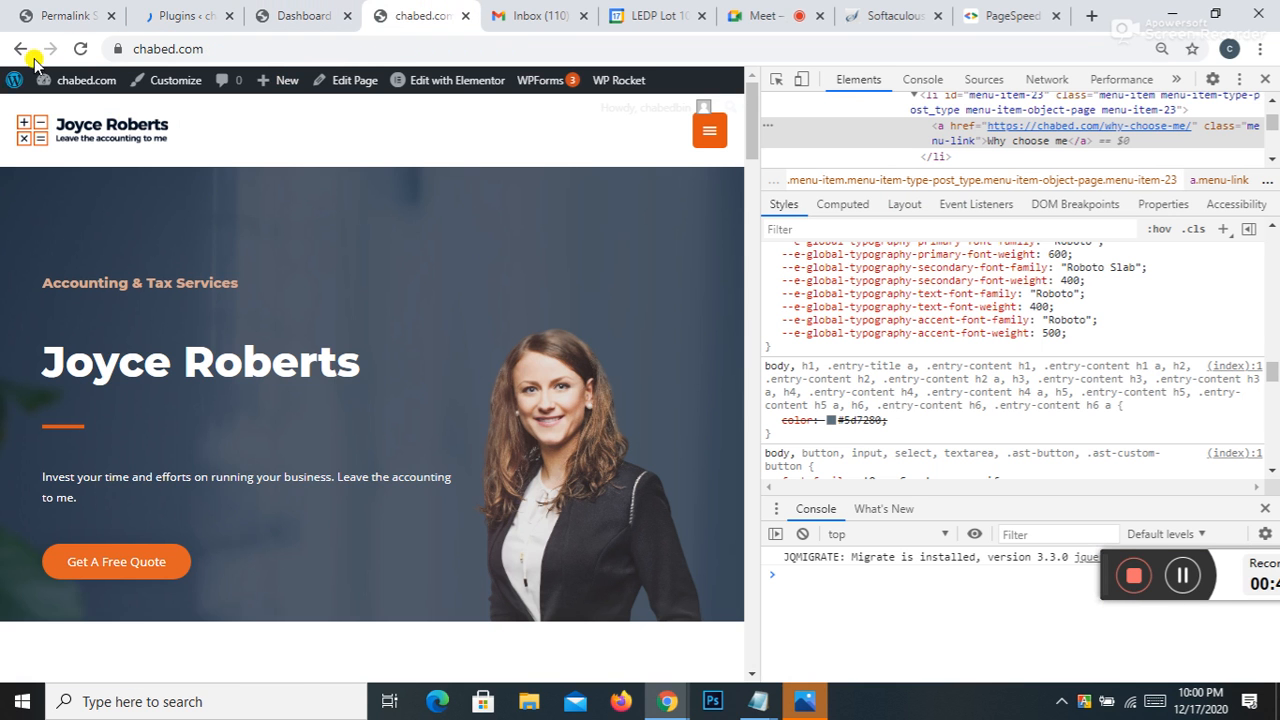
# Step: Return to the desktop PageSpeed report, expand the "Properly size images" opportunity, read which images it lists, and collapse it
pyautogui.click(980, 16)
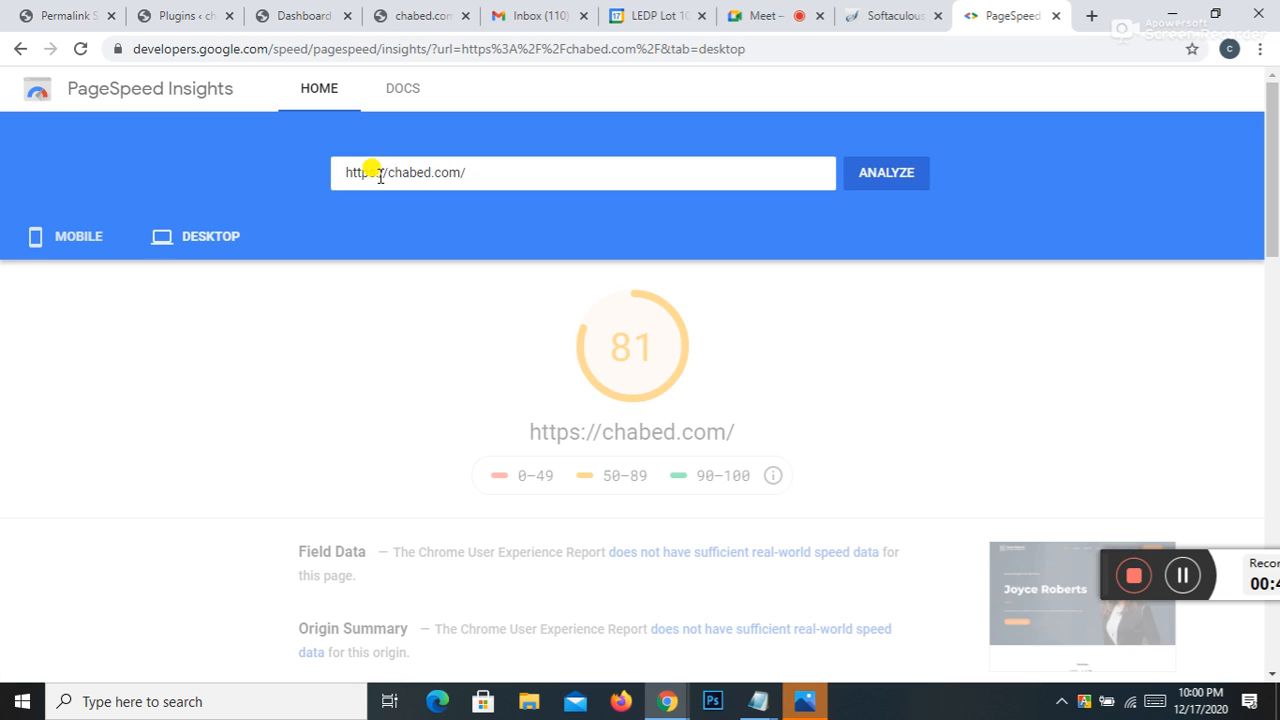
pyautogui.scroll(-5, 612, 345)
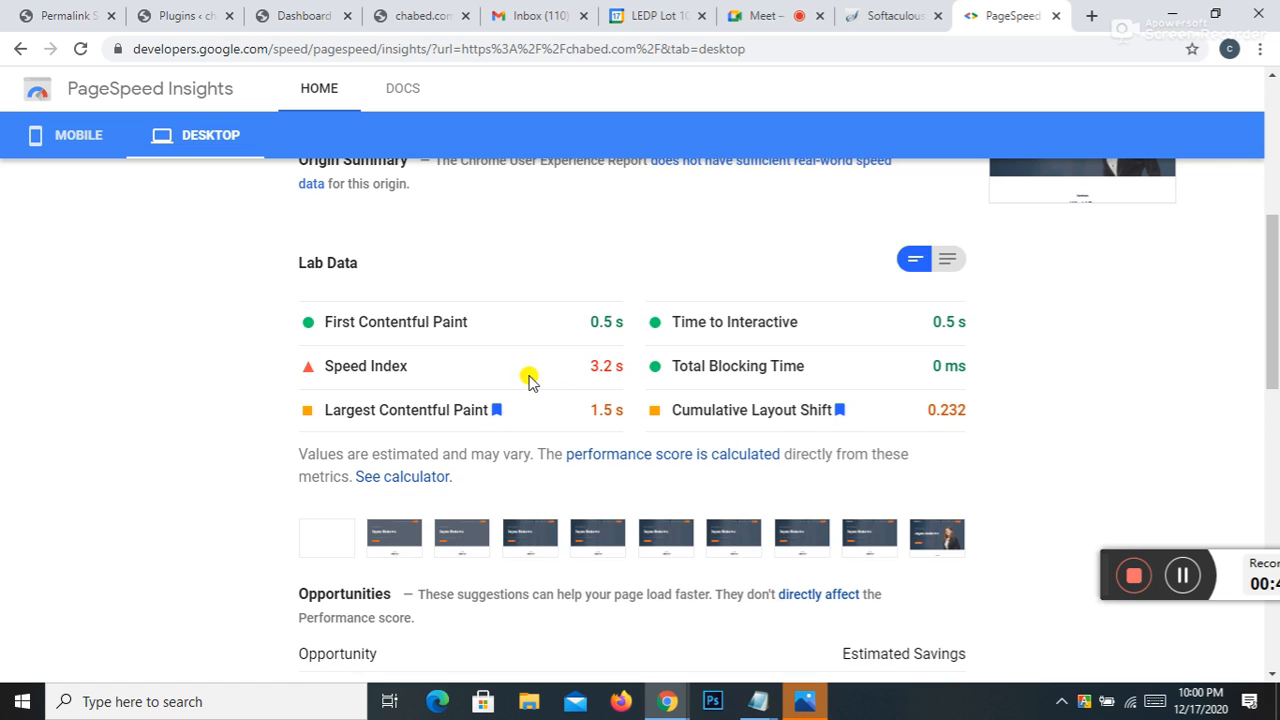
pyautogui.scroll(-4, 598, 380)
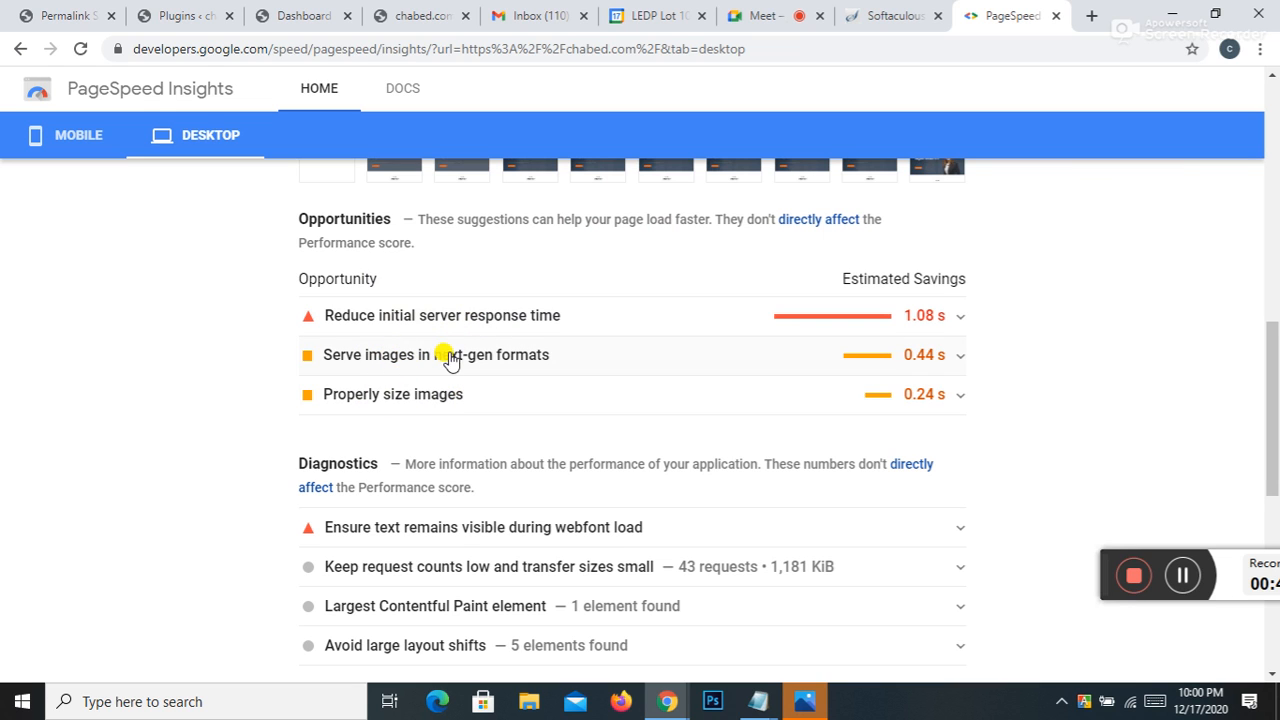
pyautogui.click(383, 397)
pyautogui.scroll(-3, 383, 400)
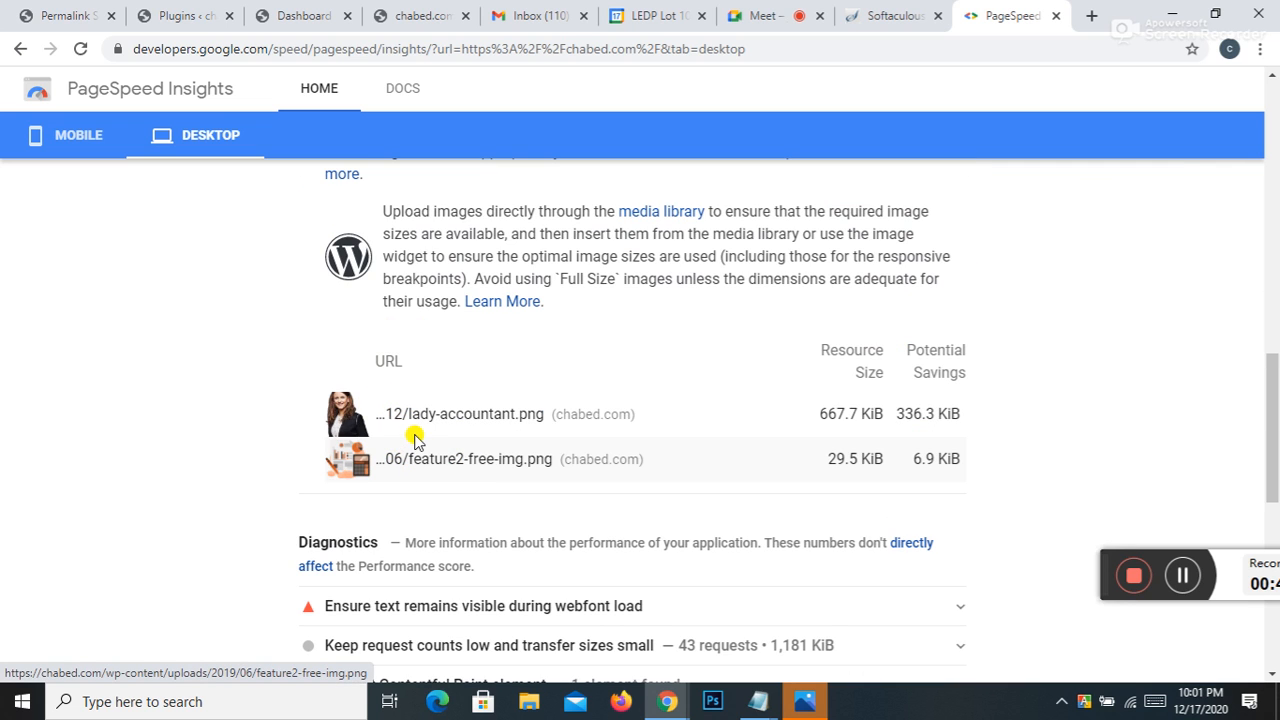
pyautogui.scroll(2, 405, 415)
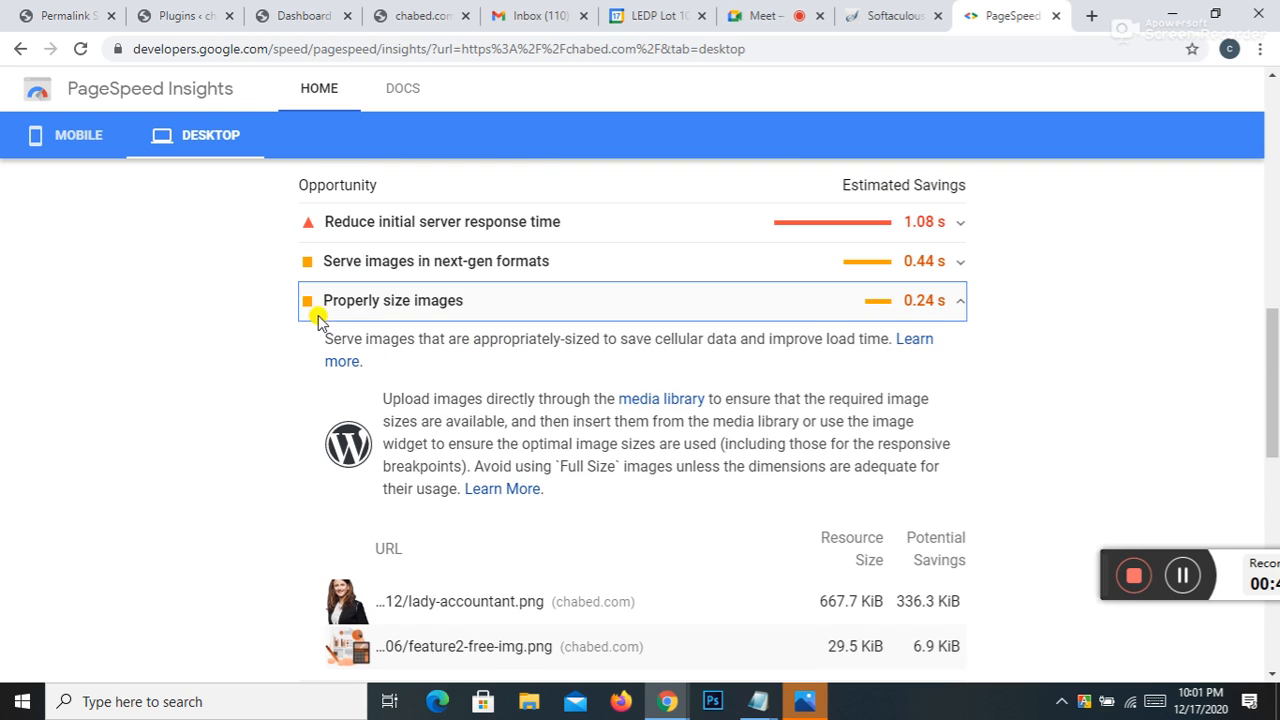
pyautogui.click(308, 308)
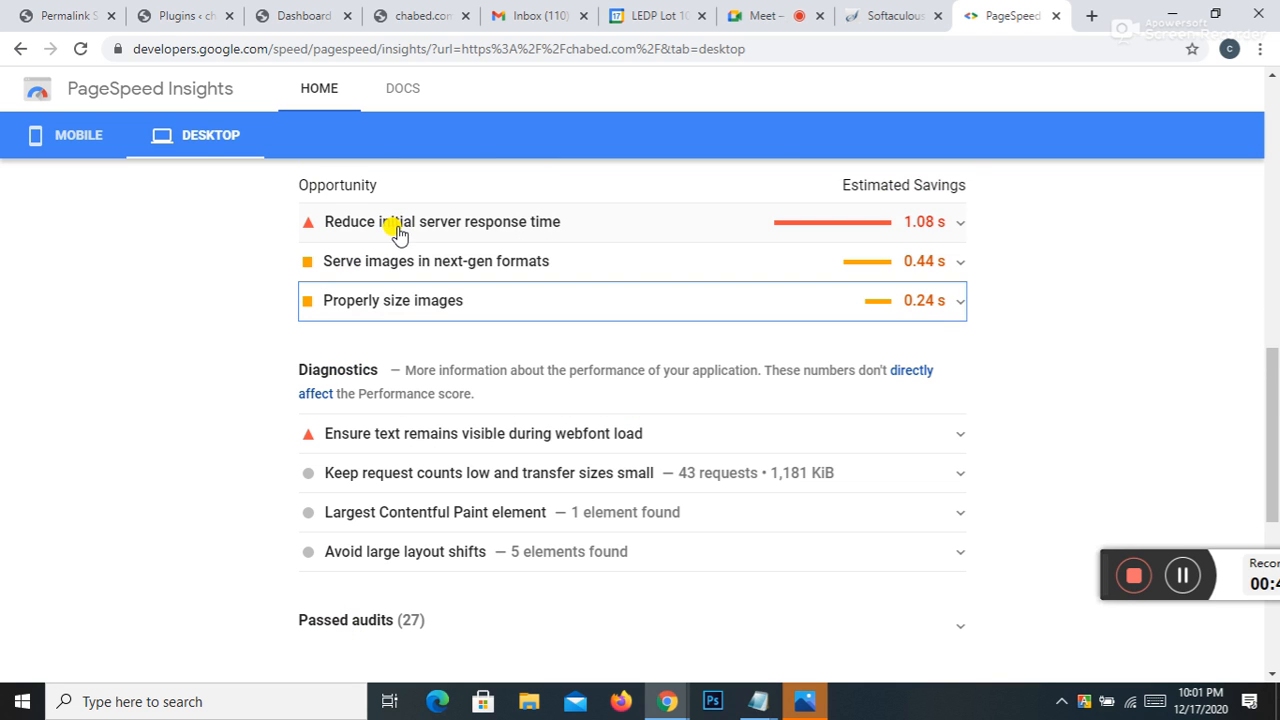
# Step: Review the desktop report's opportunities, diagnostics and analysis time through to the end of the page
pyautogui.scroll(-2, 435, 325)
pyautogui.scroll(2, 432, 340)
pyautogui.scroll(1, 432, 345)
pyautogui.scroll(-2, 351, 340)
pyautogui.scroll(2, 391, 334)
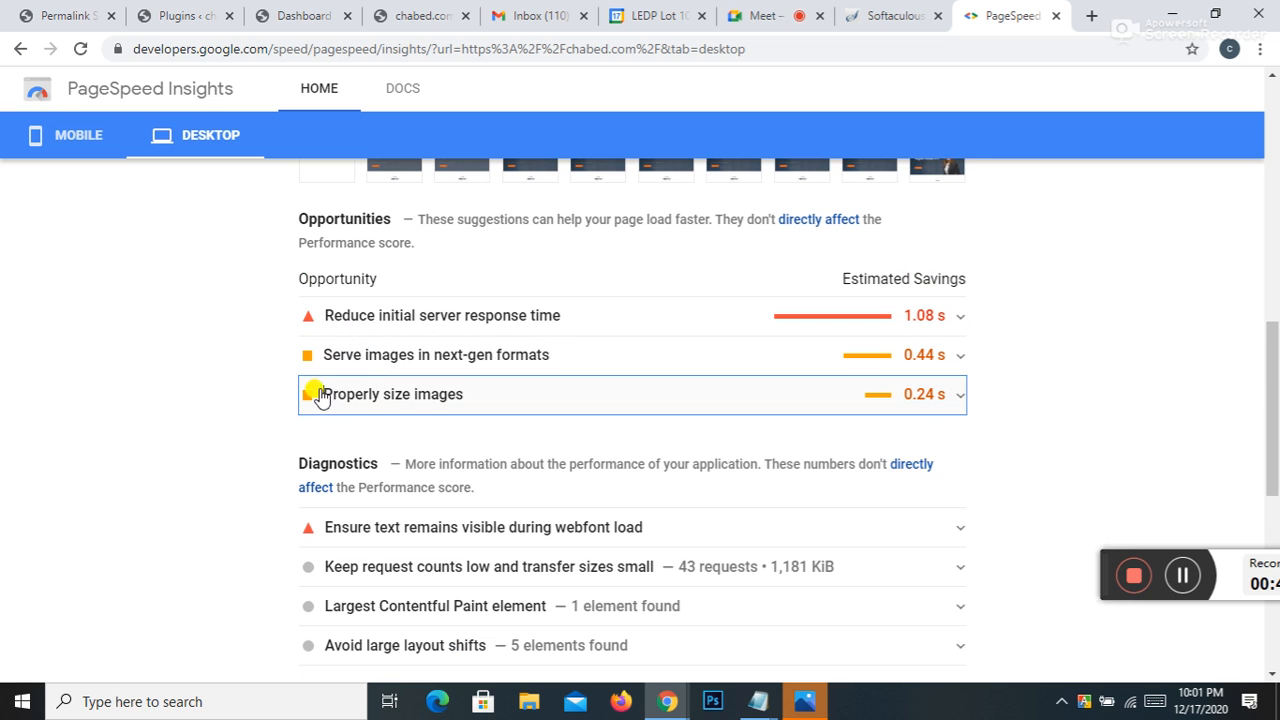
pyautogui.click(313, 400)
pyautogui.click(313, 400)
pyautogui.scroll(-5, 371, 389)
pyautogui.scroll(-2, 426, 413)
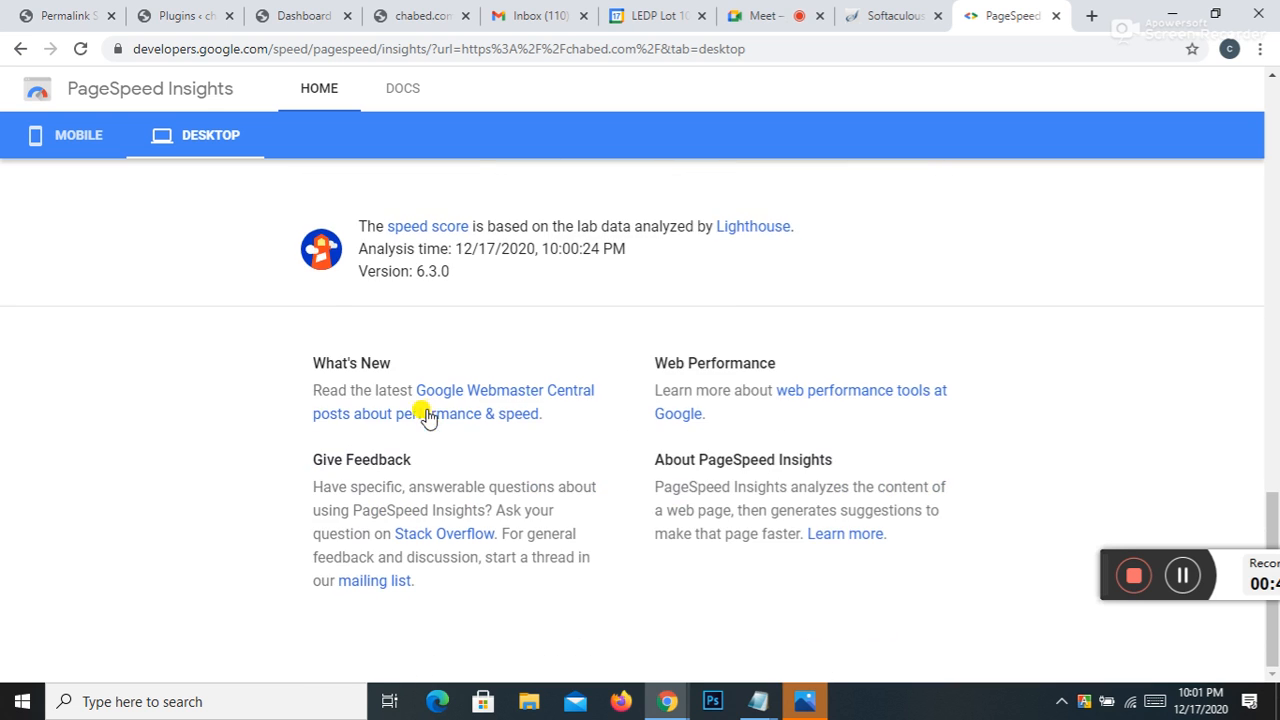
pyautogui.scroll(4, 423, 409)
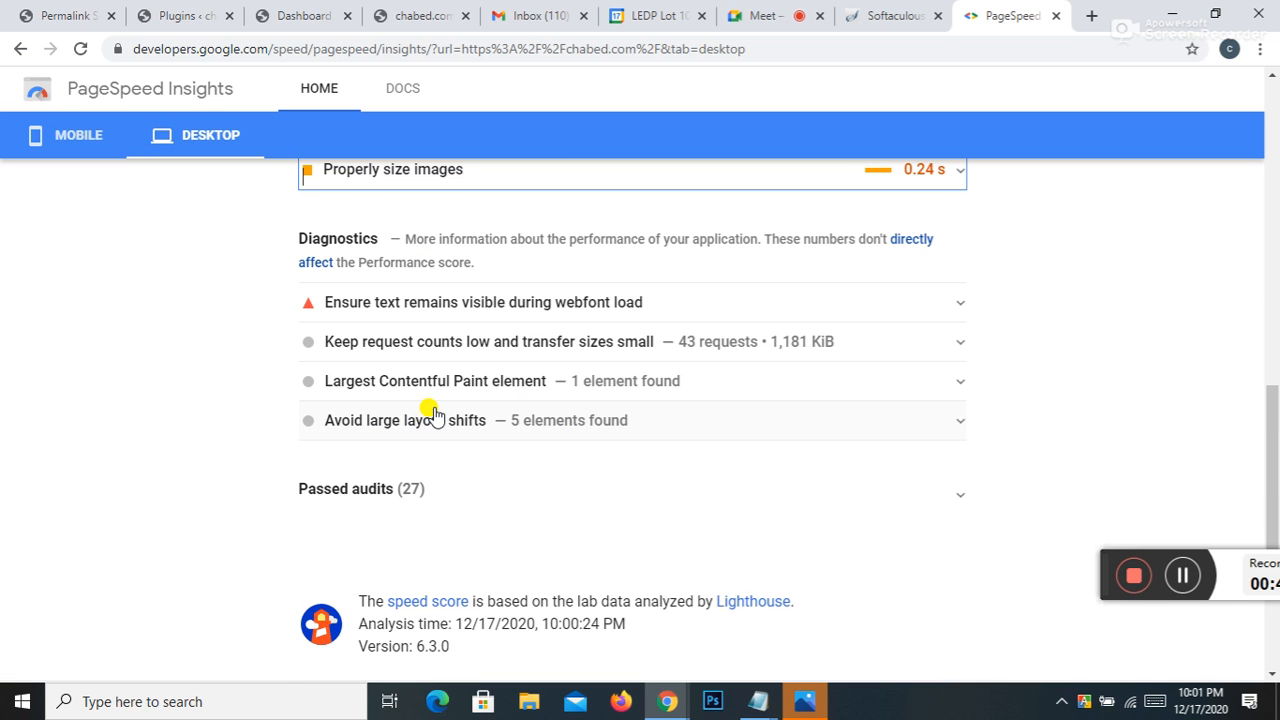
pyautogui.scroll(2, 433, 415)
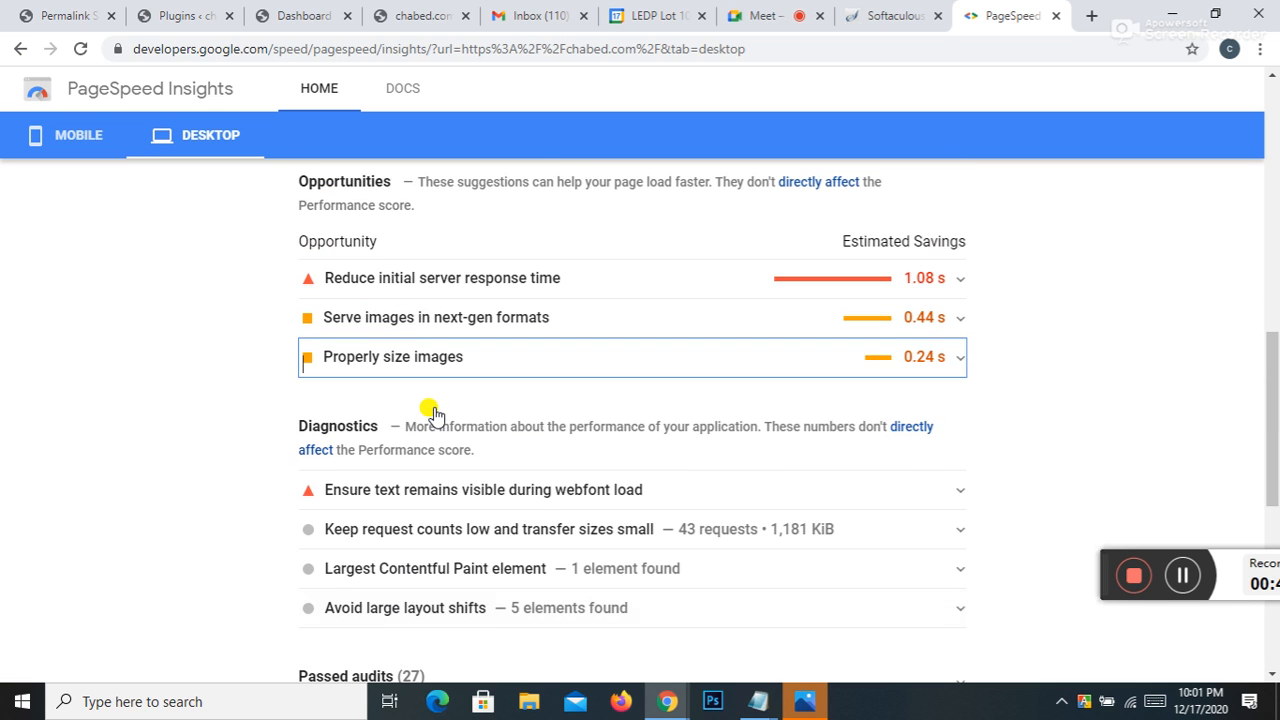
pyautogui.click(180, 18)
pyautogui.scroll(-2, 253, 340)
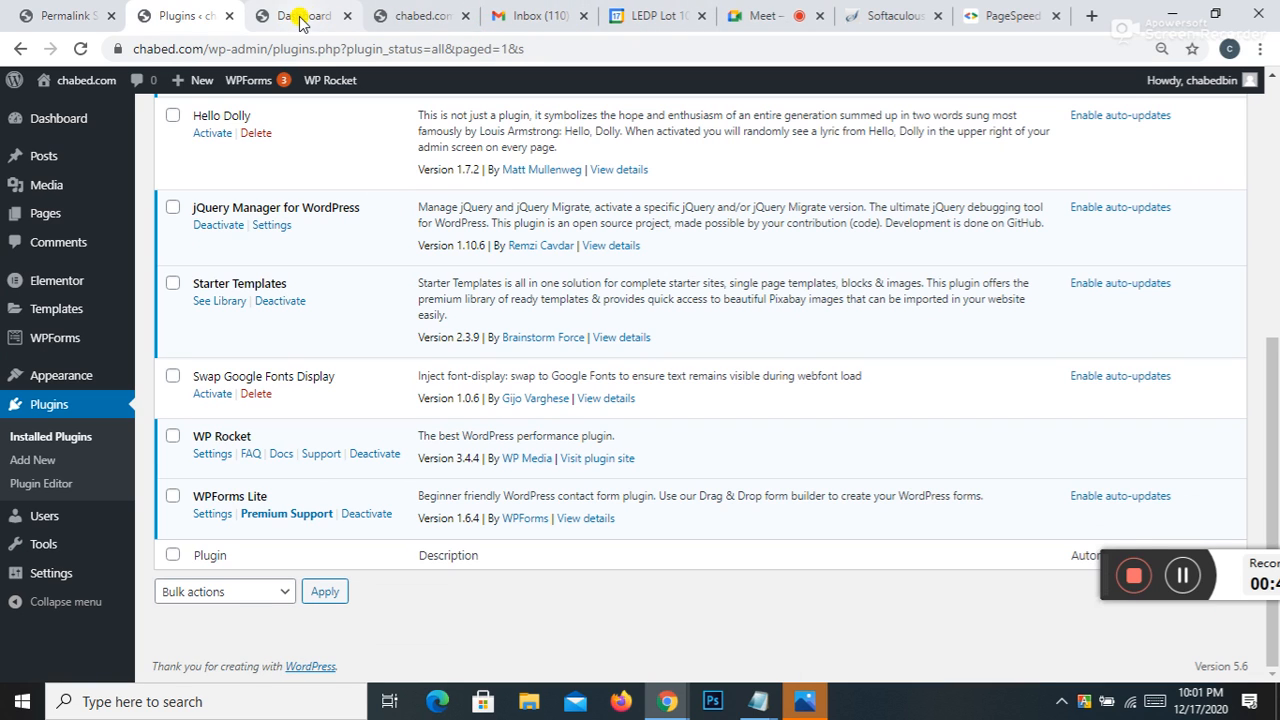
pyautogui.click(999, 18)
pyautogui.scroll(-1, 400, 250)
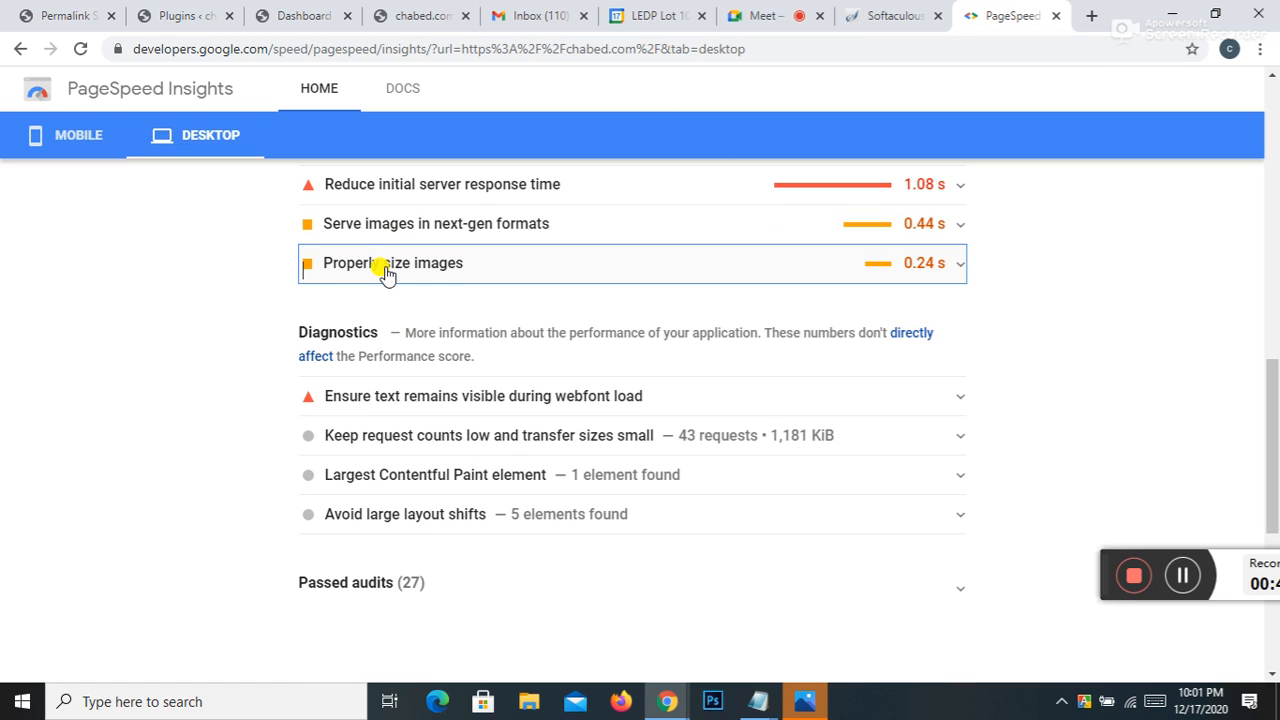
pyautogui.click(443, 10)
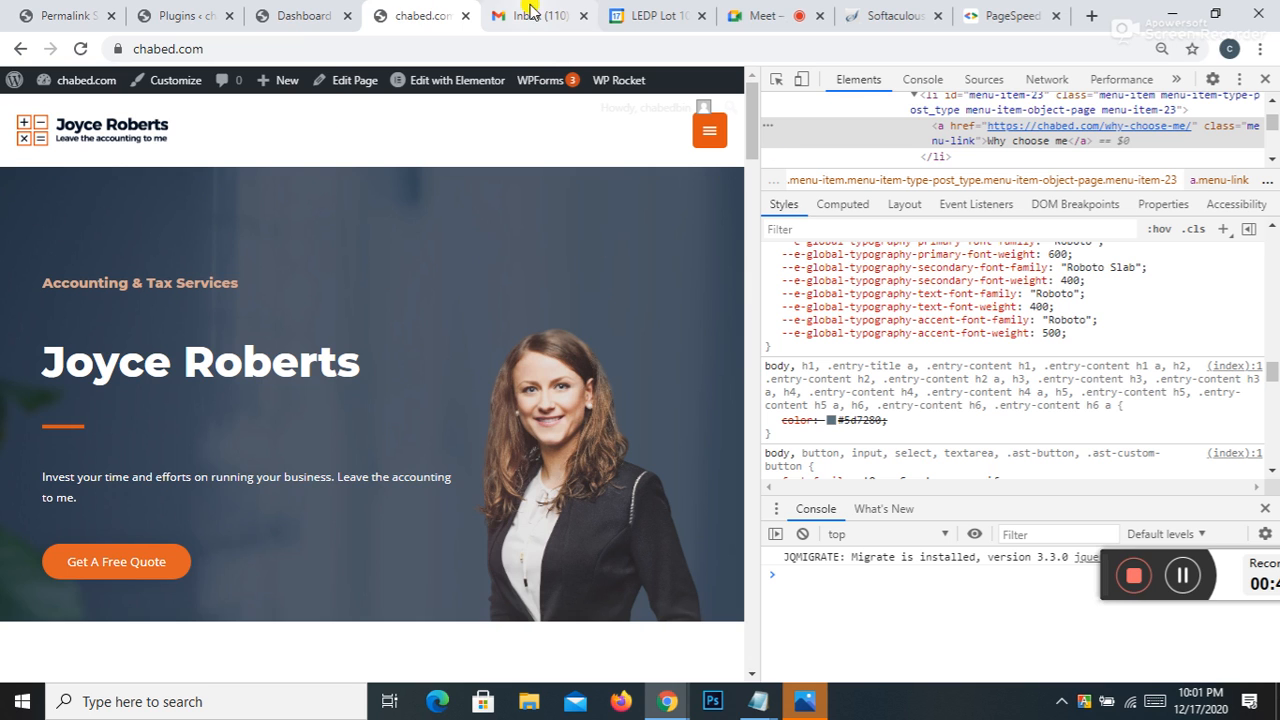
# Step: Open the WordPress Media Library from the dashboard and clear the WP Rocket cache
pyautogui.click(283, 15)
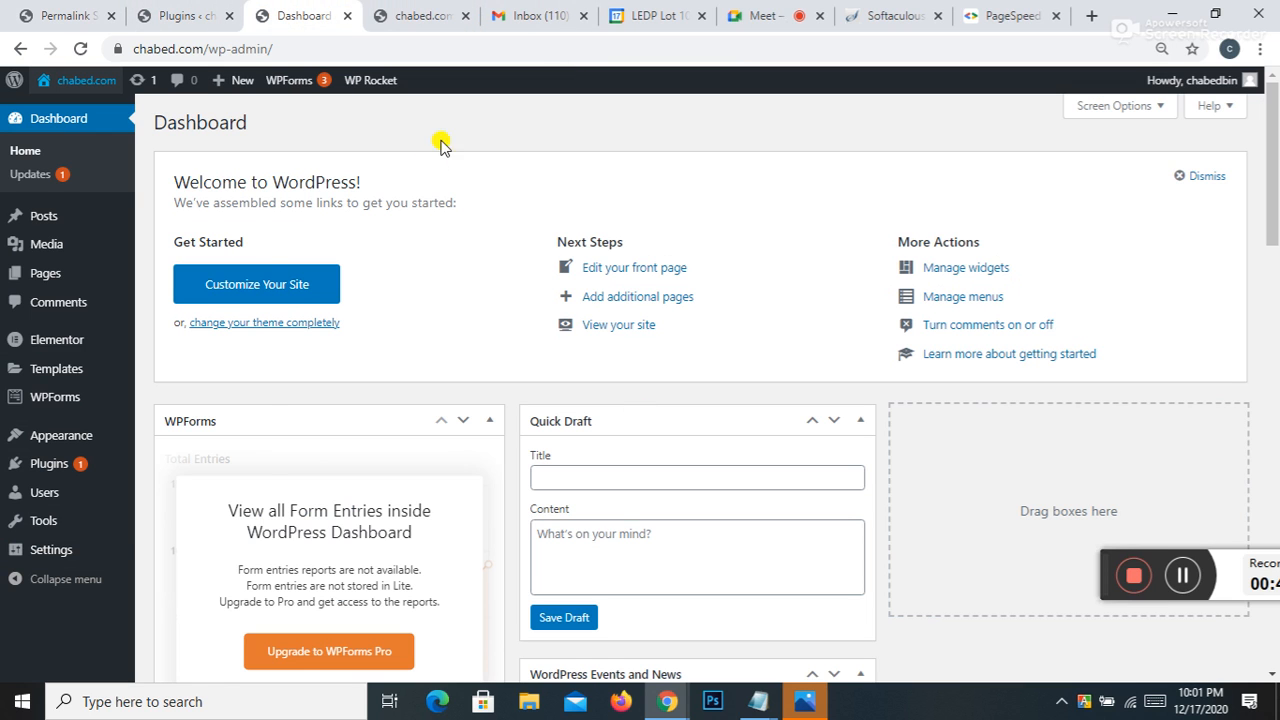
pyautogui.moveTo(95, 240)
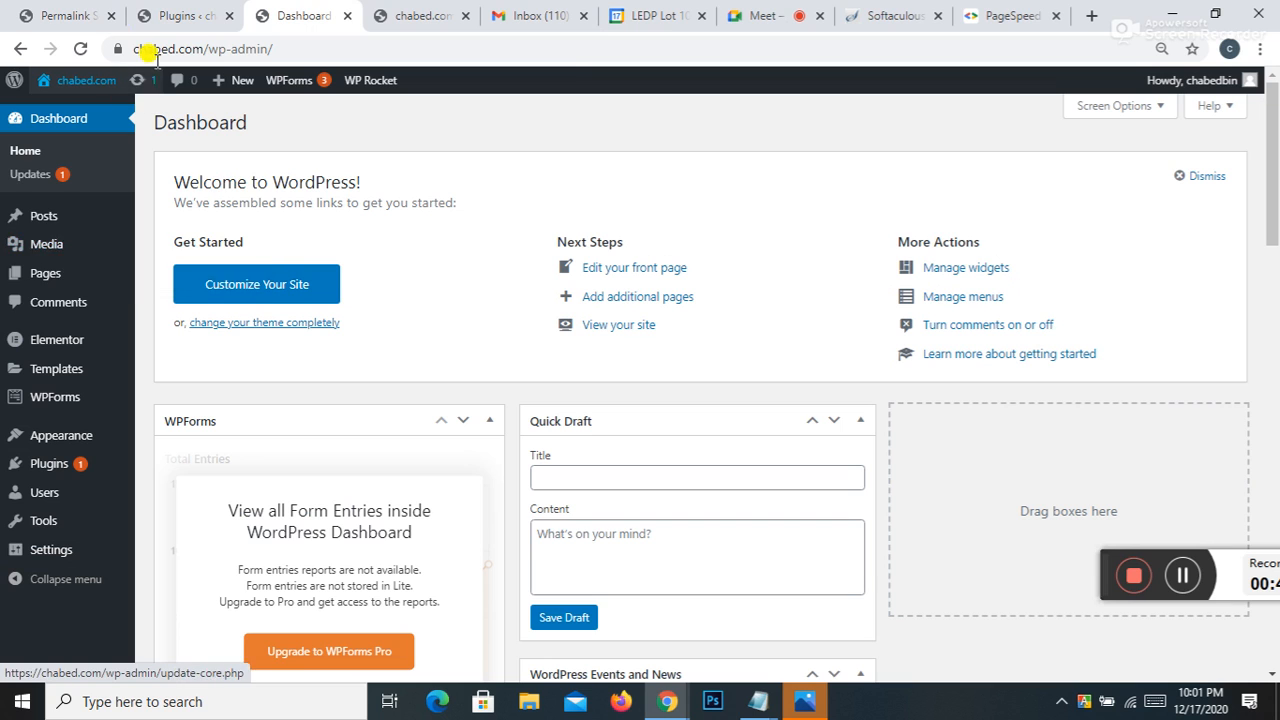
pyautogui.click(150, 249)
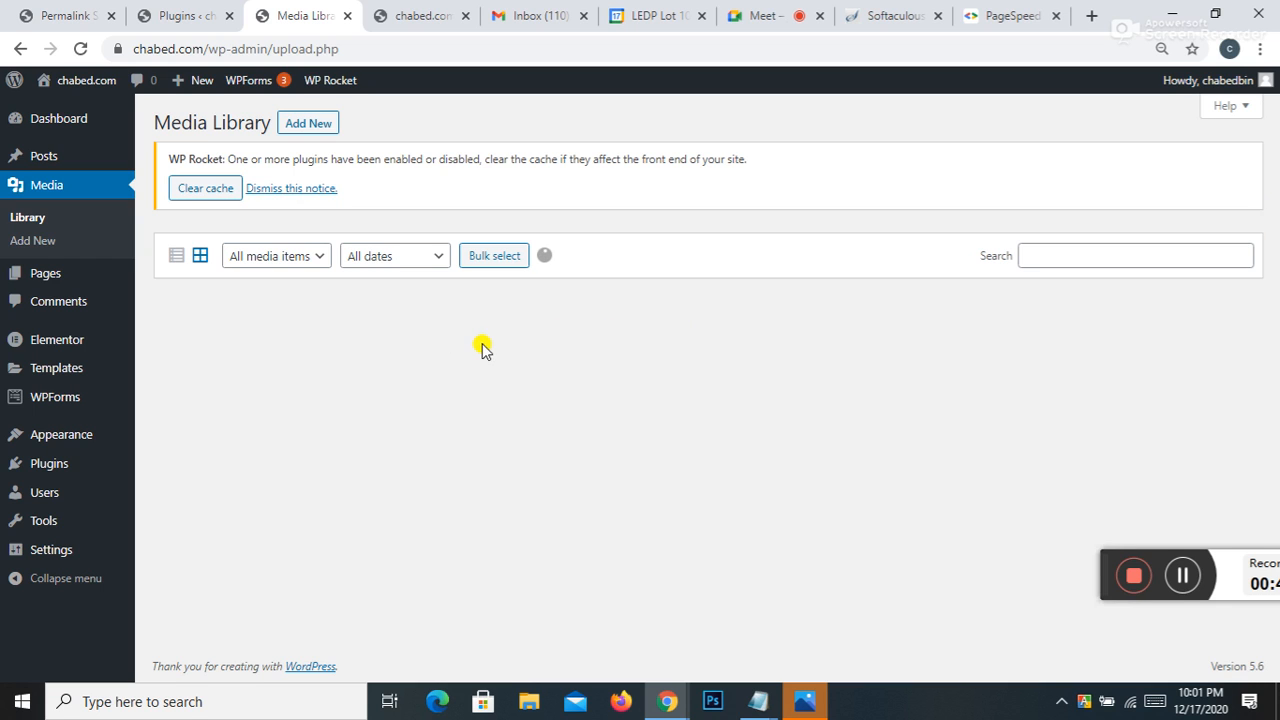
pyautogui.click(205, 189)
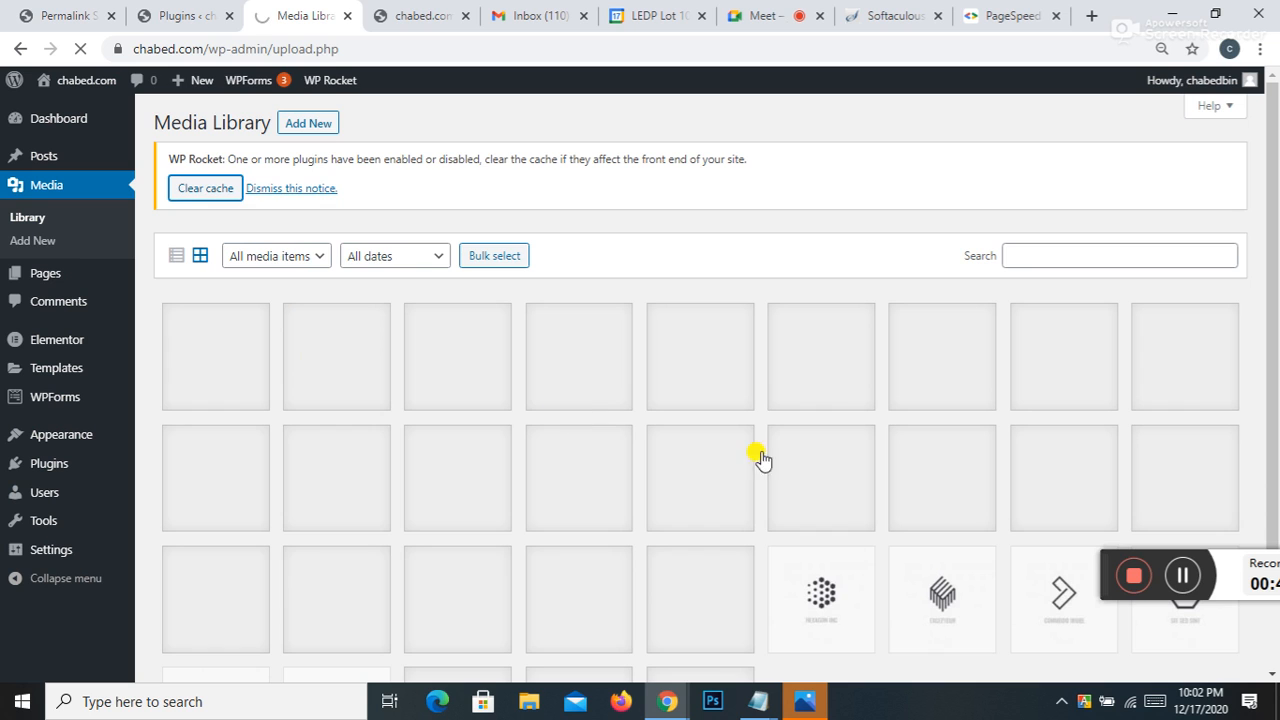
pyautogui.scroll(-3, 629, 400)
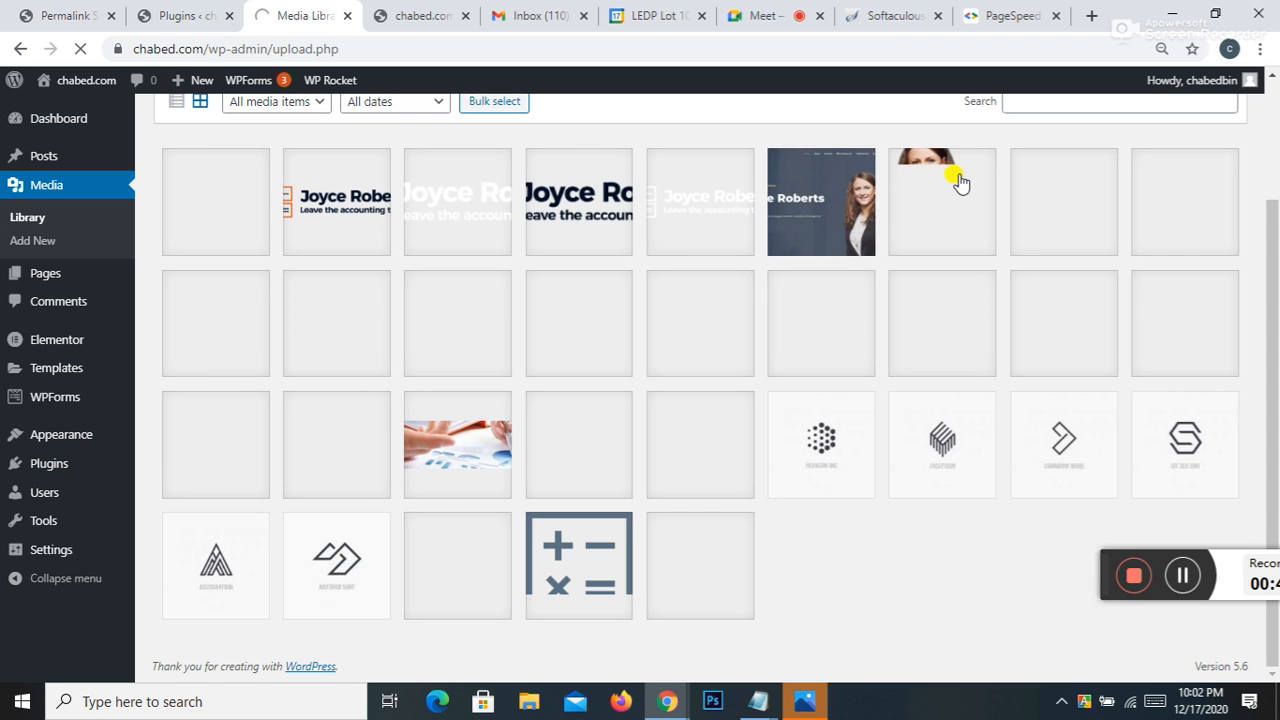
# Step: Recheck the desktop PageSpeed report and expand "Serve images in next-gen formats" to read which images it flags
pyautogui.click(440, 17)
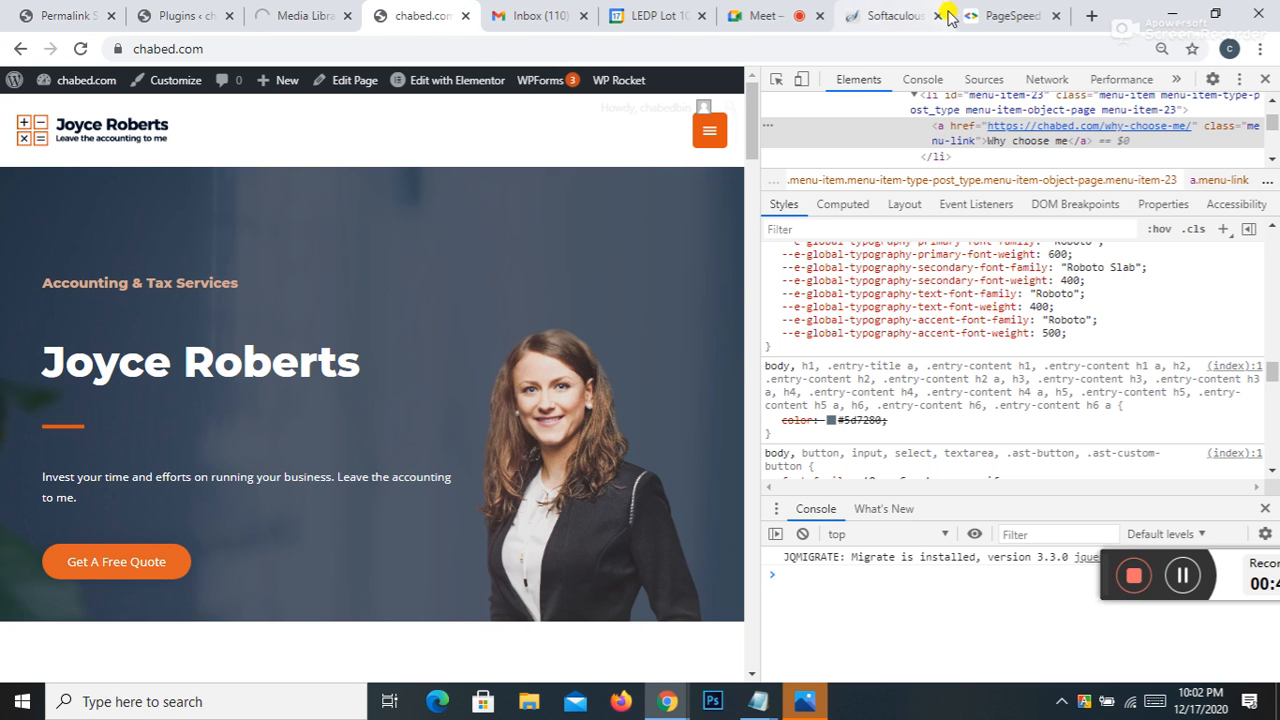
pyautogui.click(995, 16)
pyautogui.scroll(5, 585, 350)
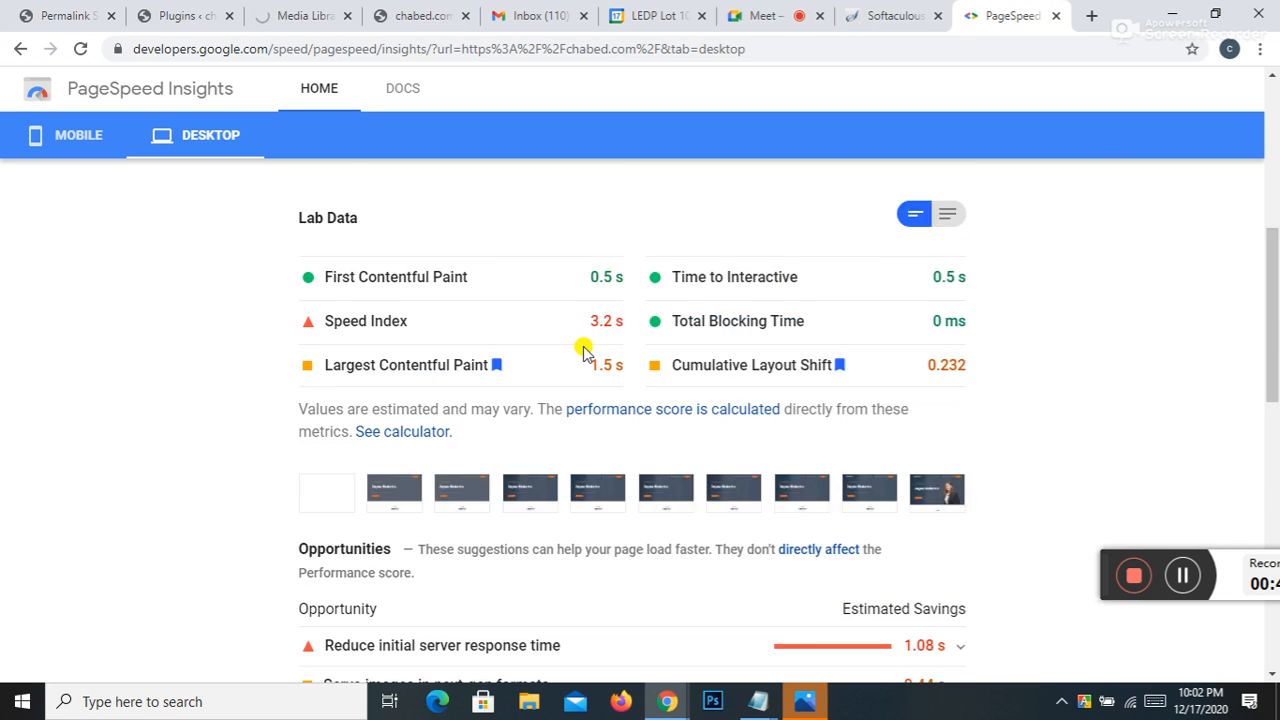
pyautogui.scroll(3, 584, 348)
pyautogui.scroll(-5, 558, 360)
pyautogui.scroll(-4, 520, 370)
pyautogui.scroll(2, 420, 363)
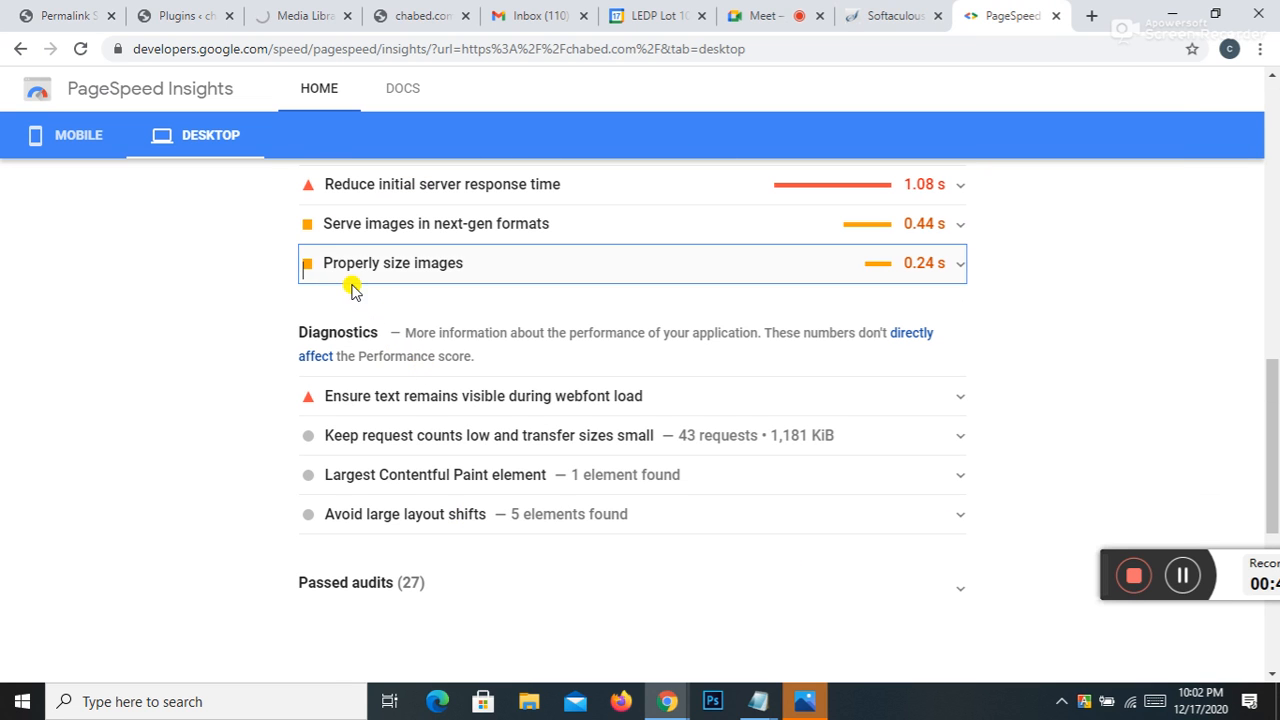
pyautogui.scroll(1, 366, 290)
pyautogui.click(368, 318)
pyautogui.scroll(-2, 375, 320)
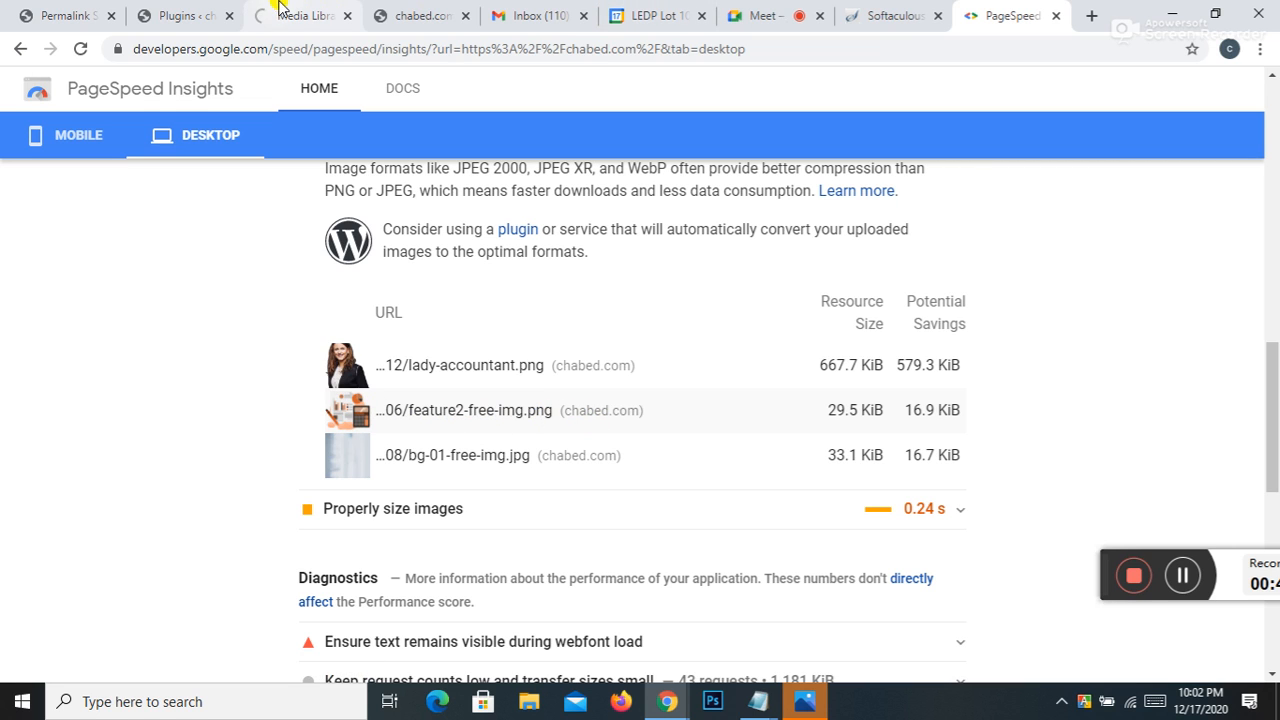
# Step: View the lady-accountant.png attachment details in the Media Library, check its file size and dimensions, and close them
pyautogui.click(287, 16)
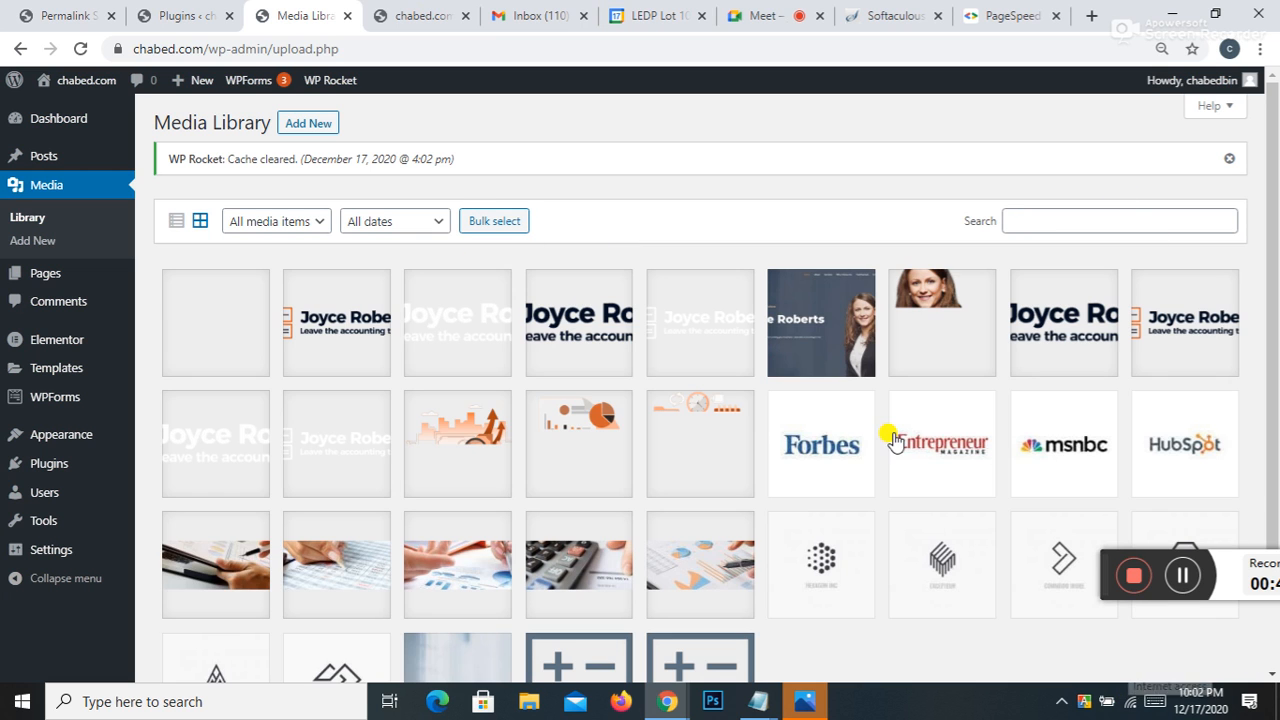
pyautogui.click(929, 308)
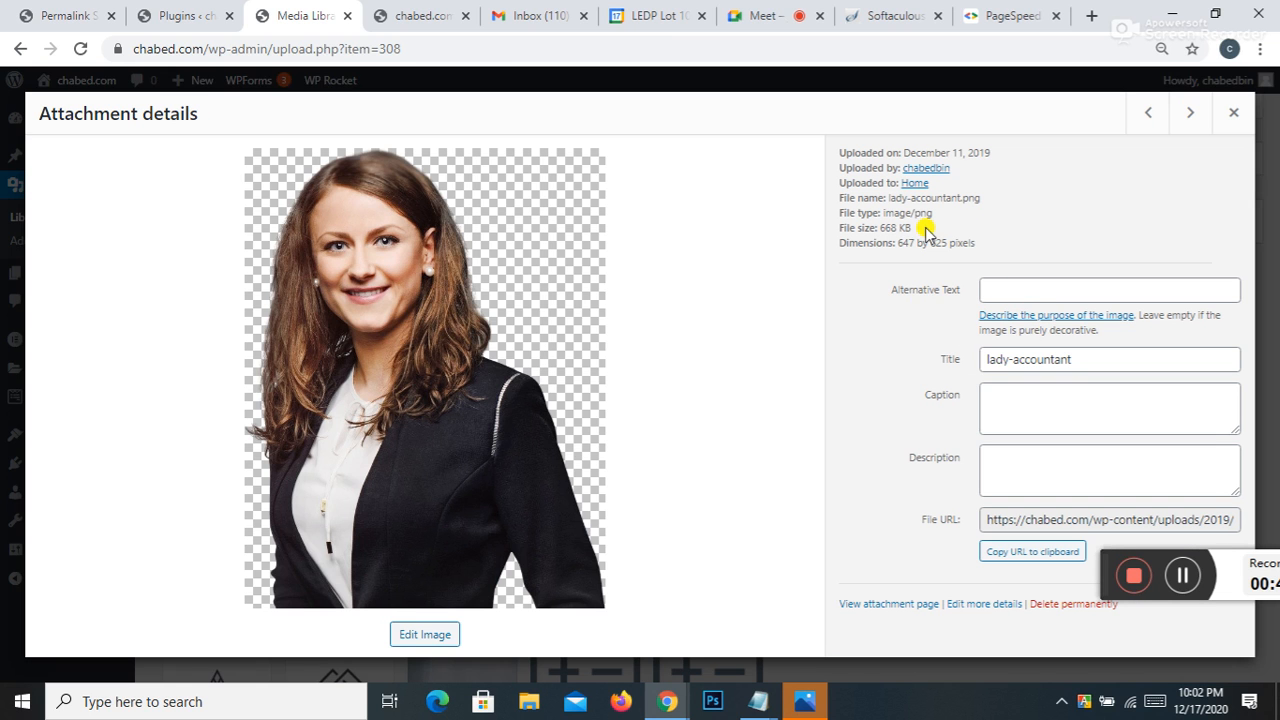
pyautogui.moveTo(880, 228); pyautogui.dragTo(940, 235)
pyautogui.moveTo(878, 228); pyautogui.dragTo(936, 243)
pyautogui.click(1030, 232)
pyautogui.click(1233, 112)
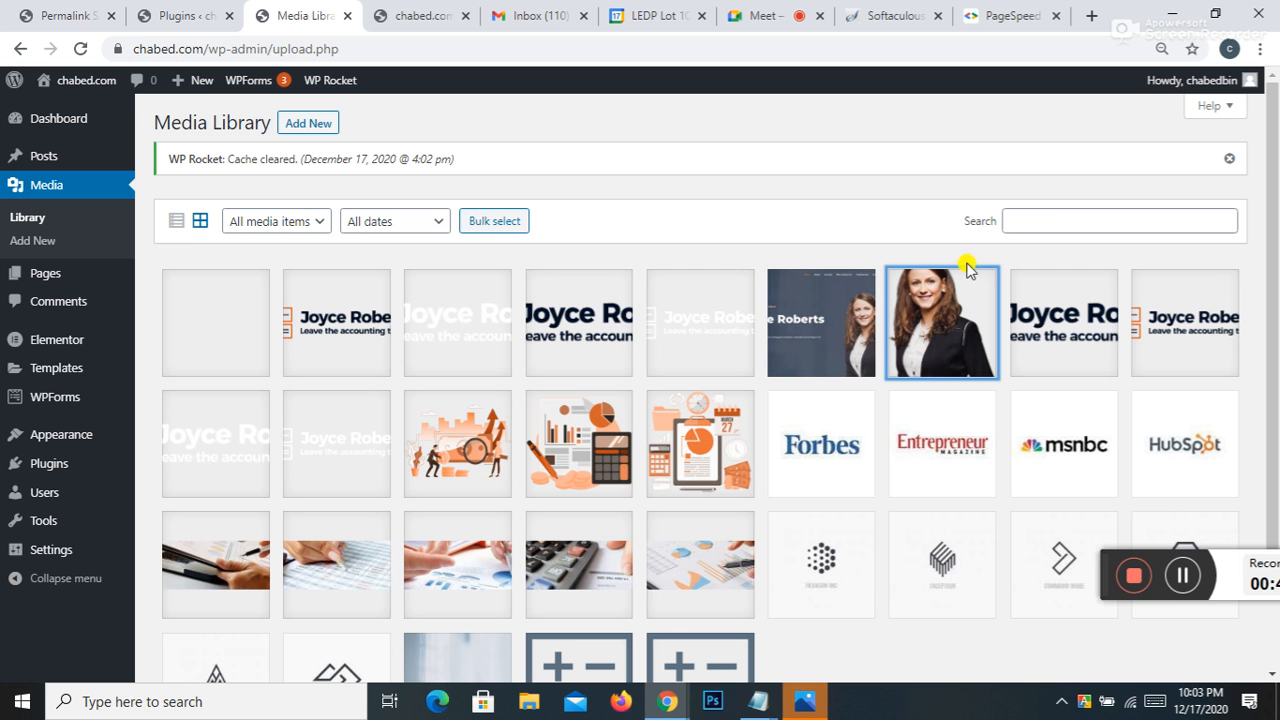
# Step: View the feature2-free-img.png attachment details, check its dimensions, and close them
pyautogui.scroll(-2, 616, 355)
pyautogui.click(608, 322)
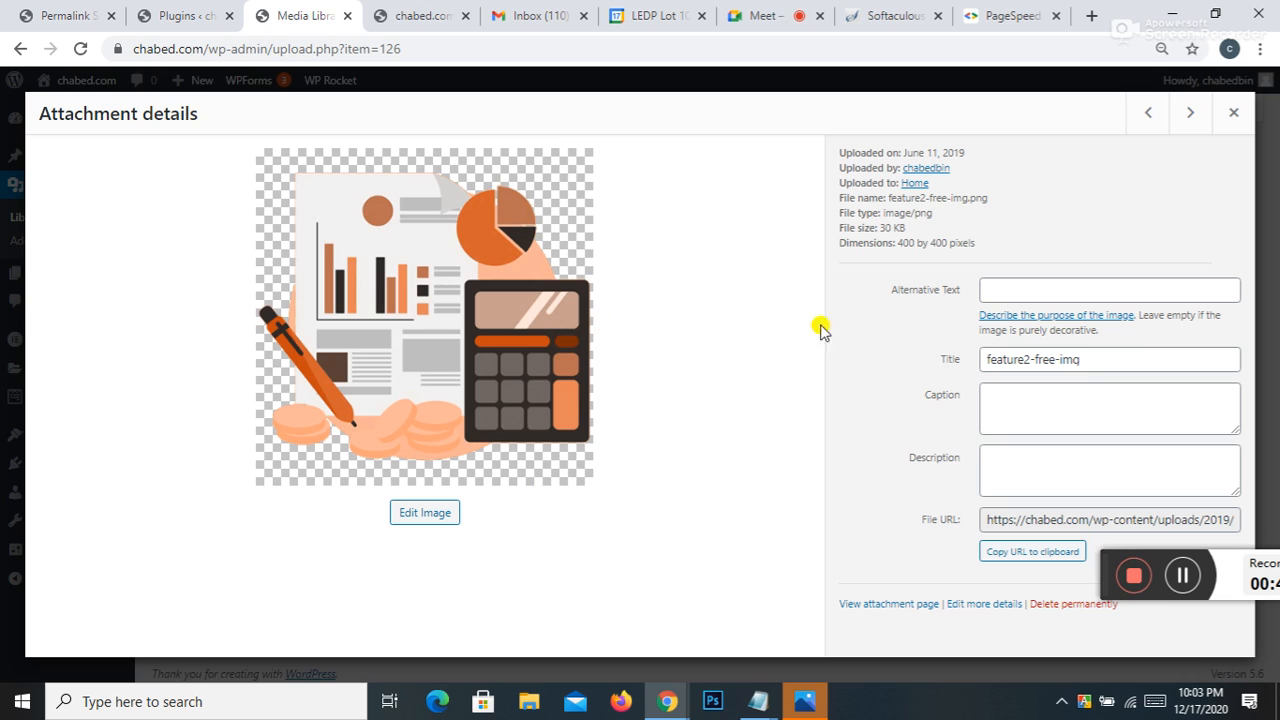
pyautogui.moveTo(900, 242); pyautogui.dragTo(958, 242)
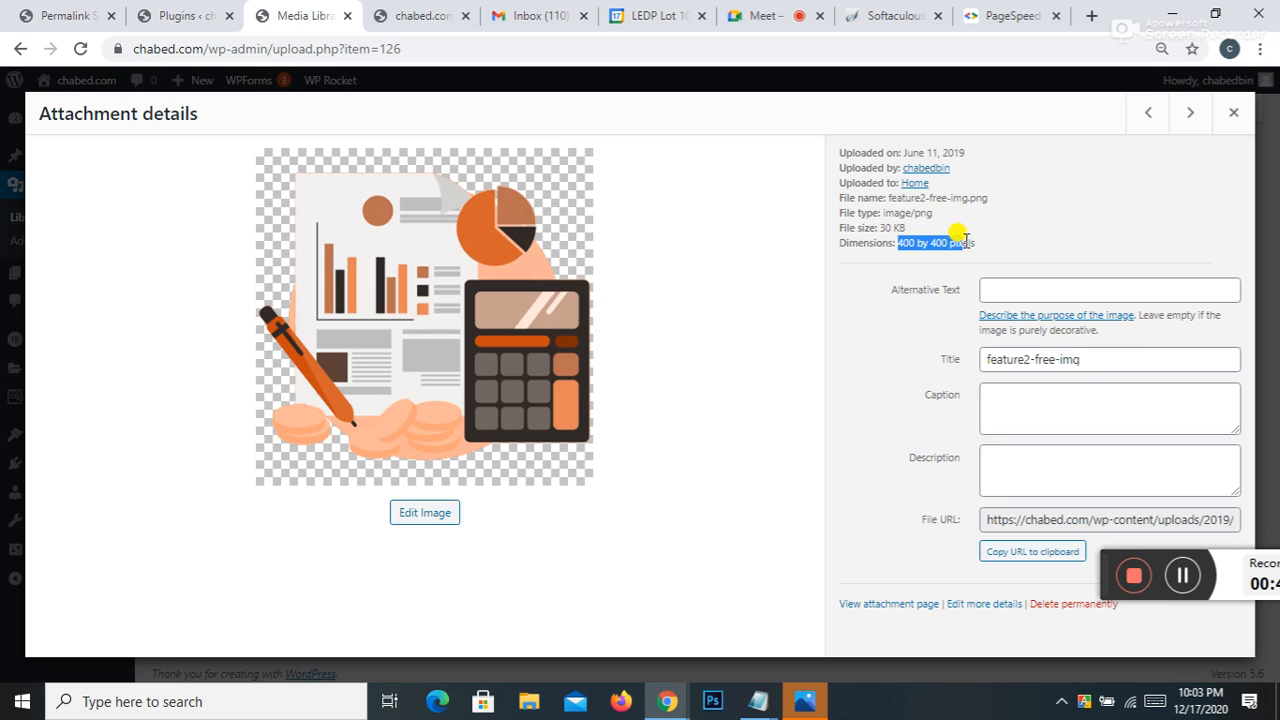
pyautogui.click(1233, 114)
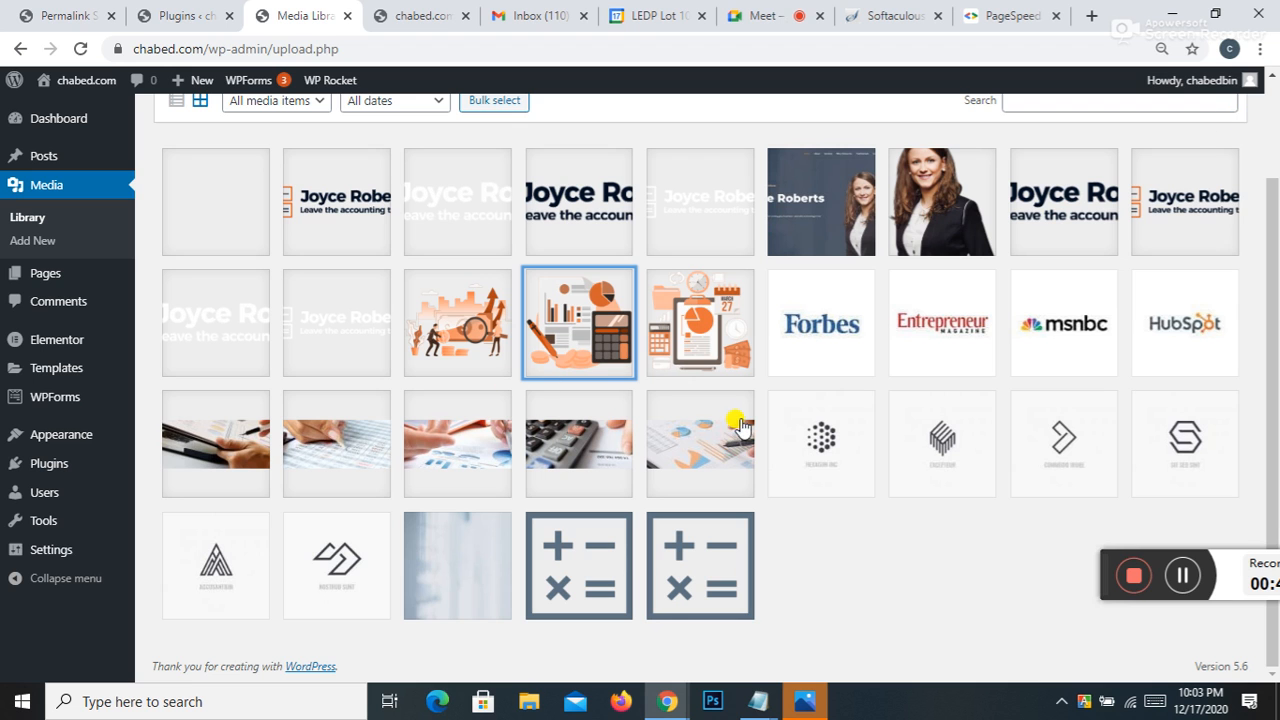
pyautogui.scroll(2, 737, 425)
pyautogui.click(425, 16)
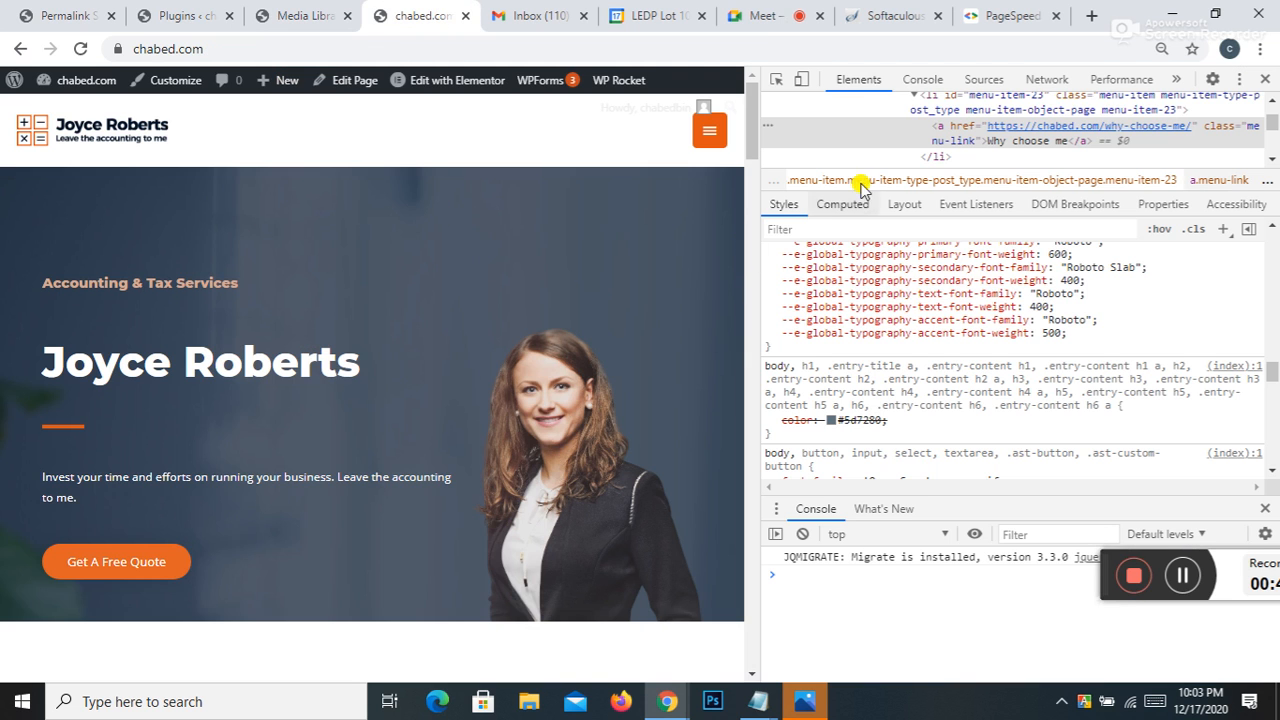
pyautogui.click(764, 16)
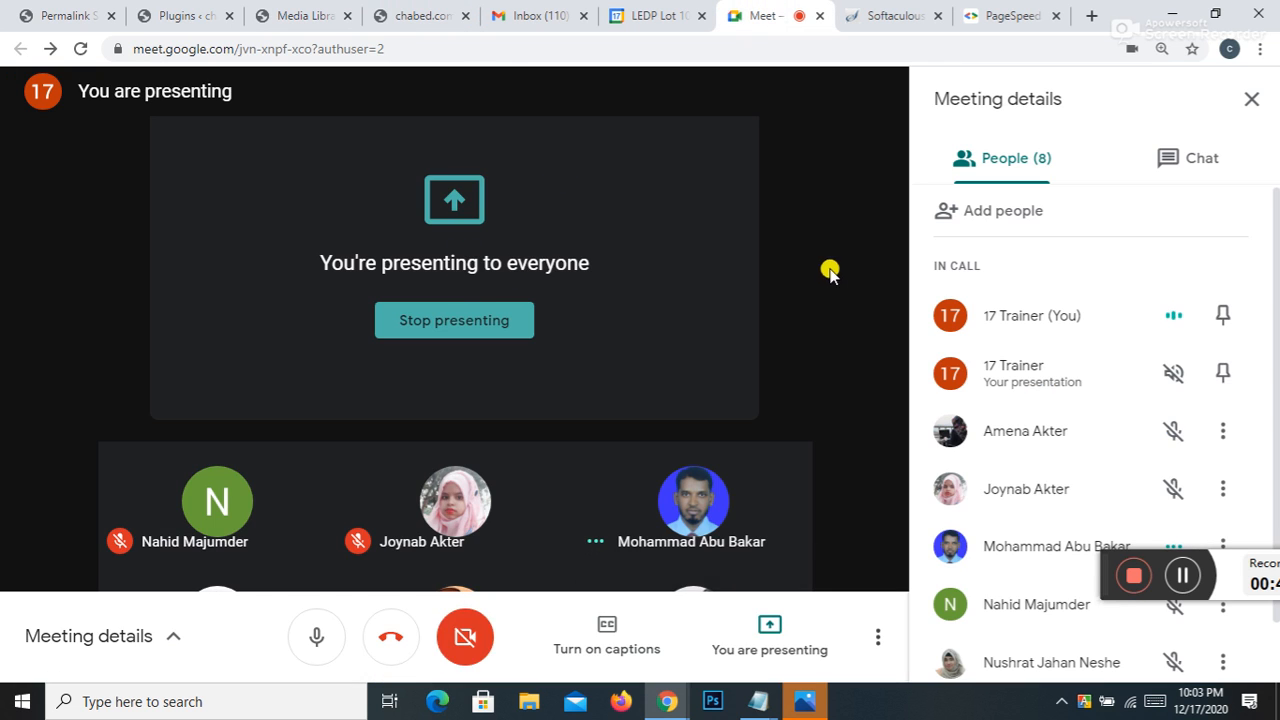
pyautogui.click(991, 20)
pyautogui.scroll(4, 520, 200)
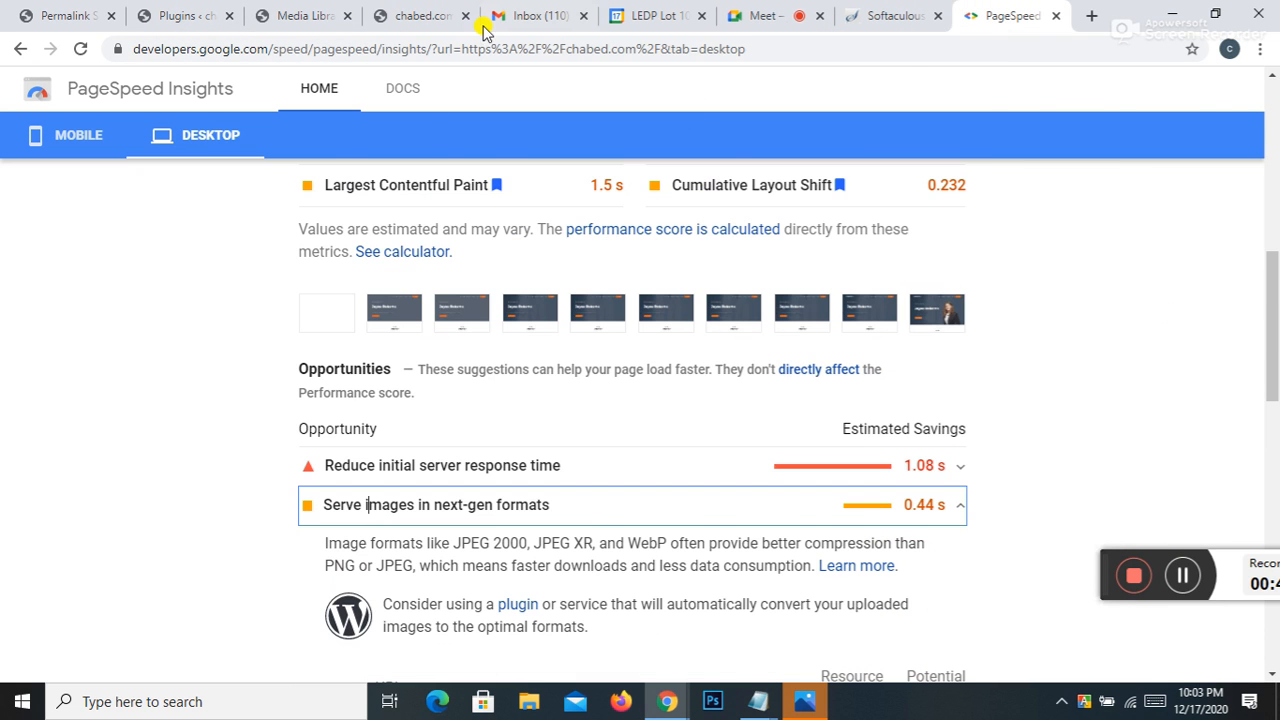
# Step: Return to the chabed.com homepage and close its developer tools
pyautogui.click(390, 10)
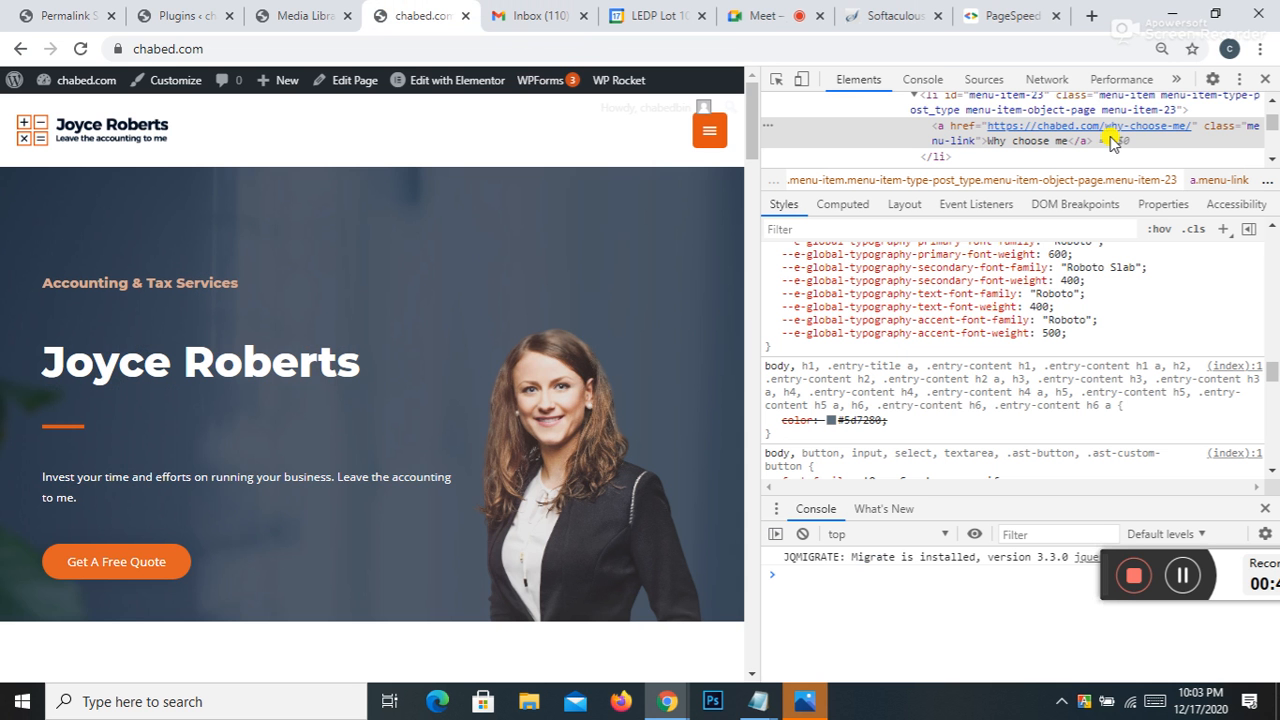
pyautogui.click(1265, 79)
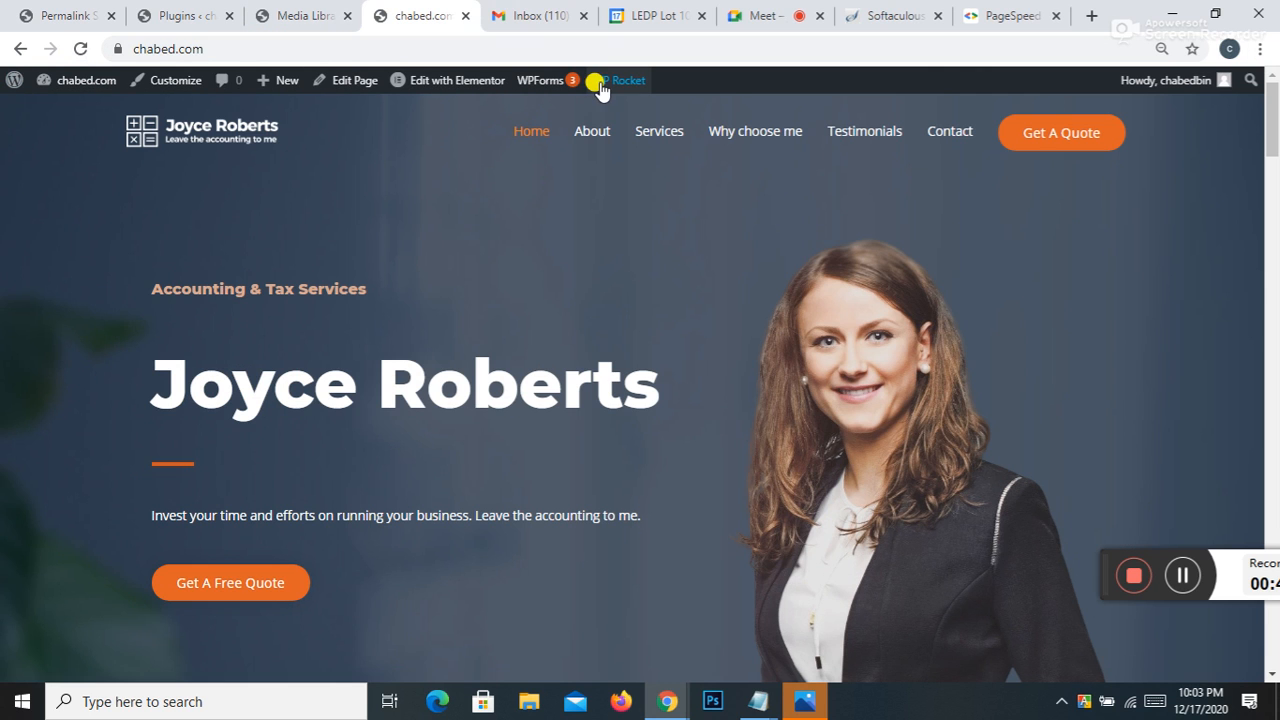
# Step: Clear the WP Rocket cache from the chabed.com homepage
pyautogui.moveTo(596, 80)
pyautogui.click(613, 142)
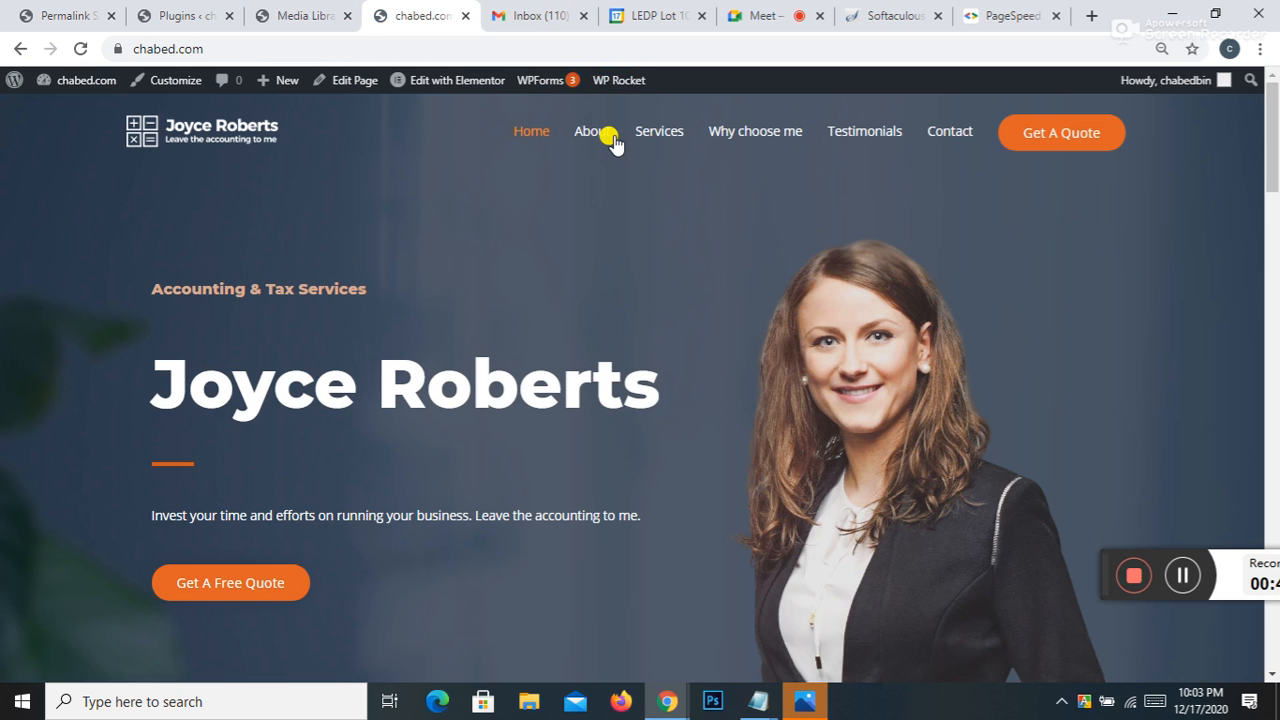
pyautogui.moveTo(616, 80)
pyautogui.click(630, 132)
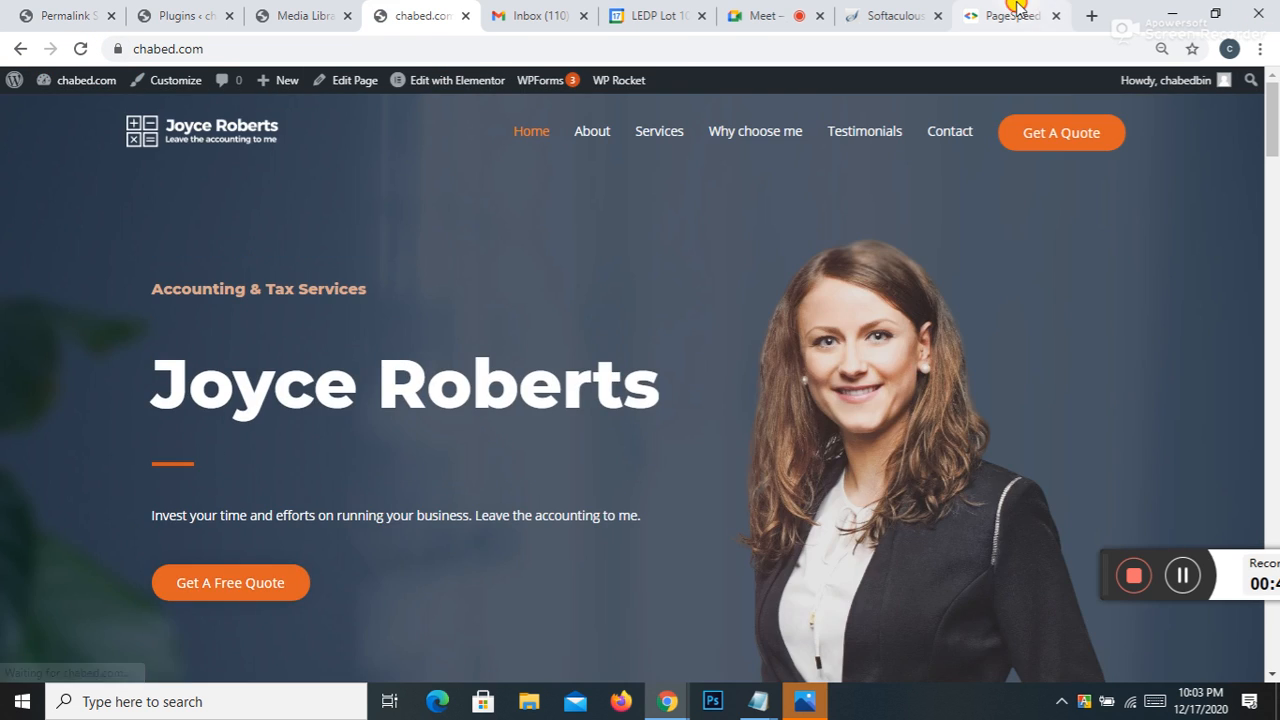
pyautogui.click(1014, 8)
pyautogui.click(80, 48)
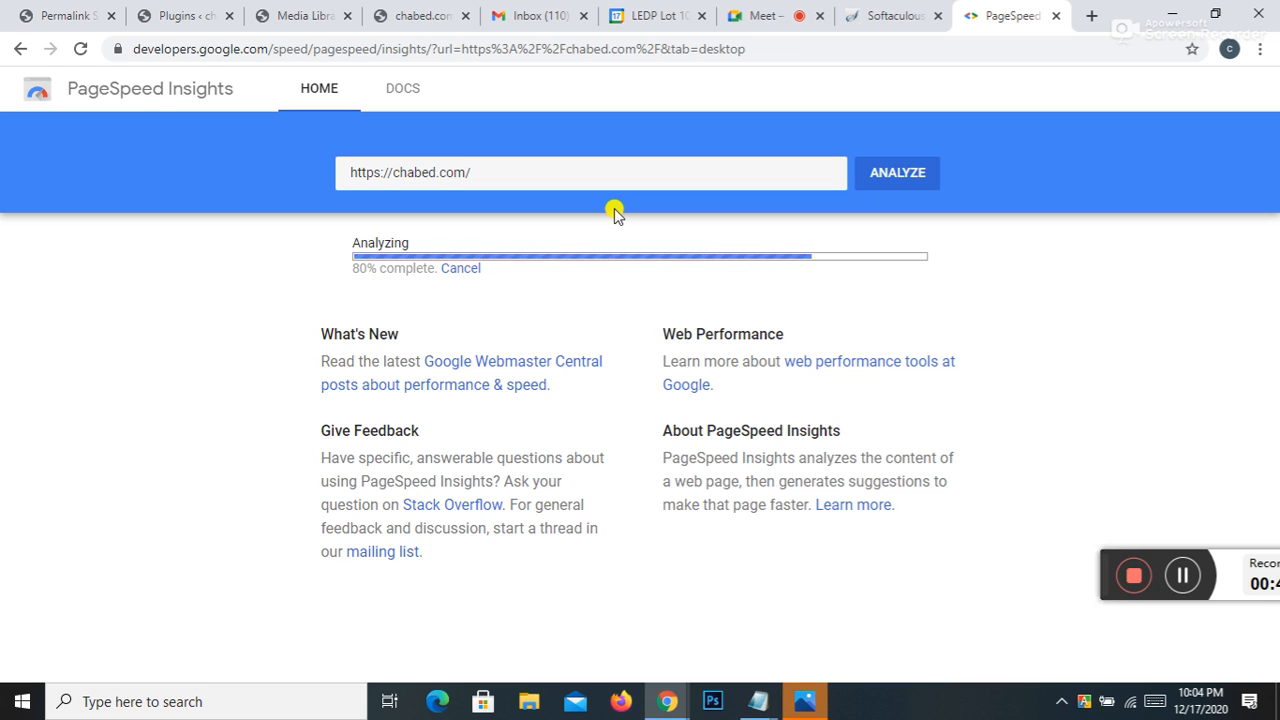
pyautogui.moveTo(1102, 565); pyautogui.dragTo(872, 590)
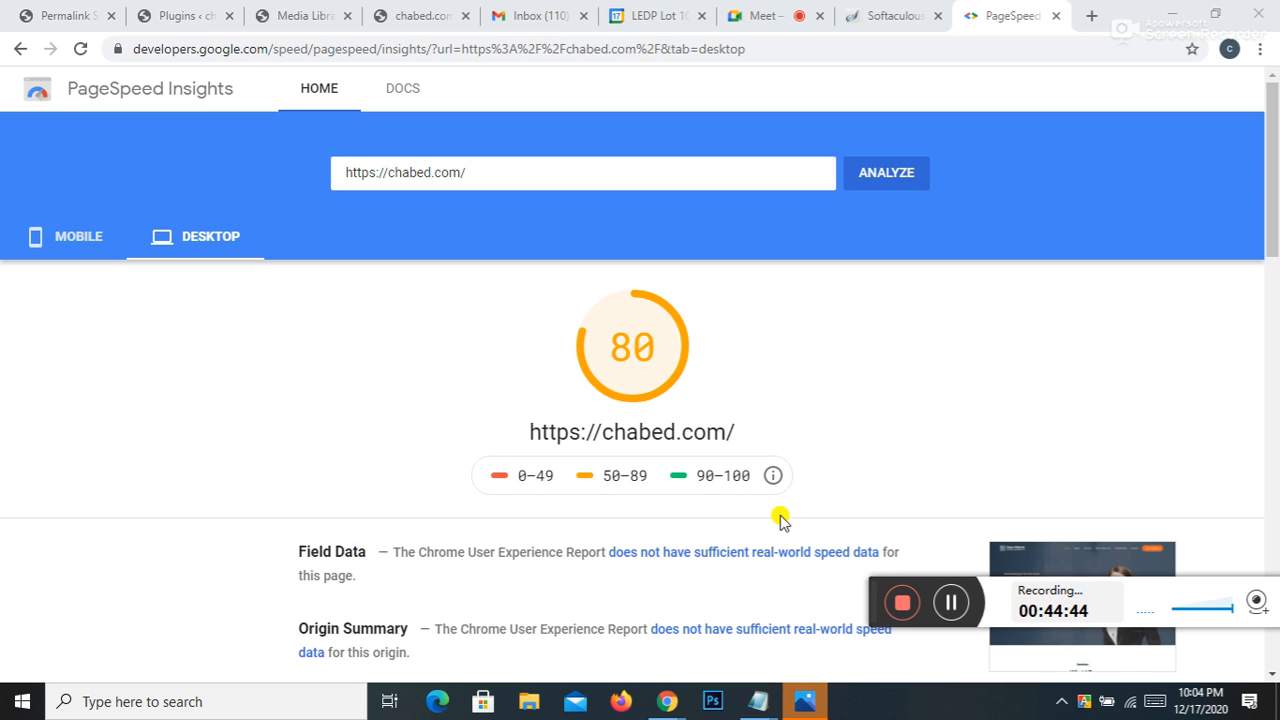
pyautogui.click(84, 232)
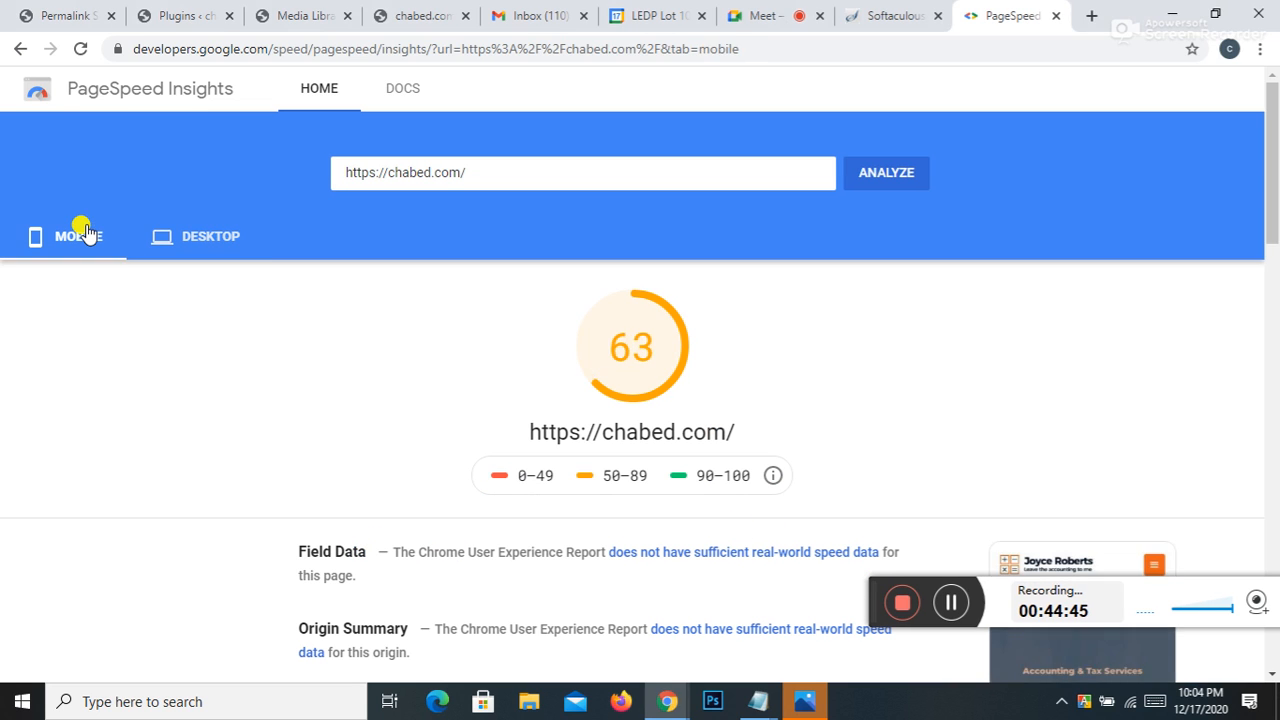
pyautogui.click(163, 237)
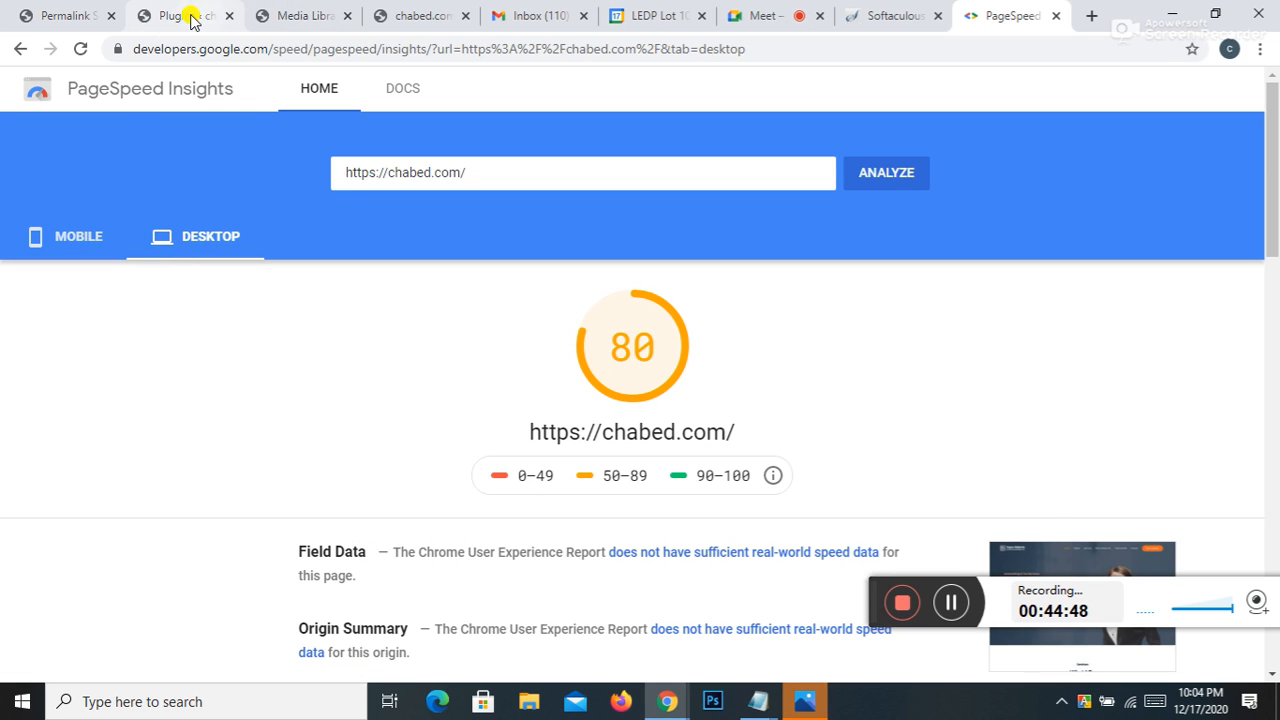
# Step: Reload the chabed.com homepage and purge the OPcache through WP Rocket
pyautogui.click(397, 15)
pyautogui.click(80, 48)
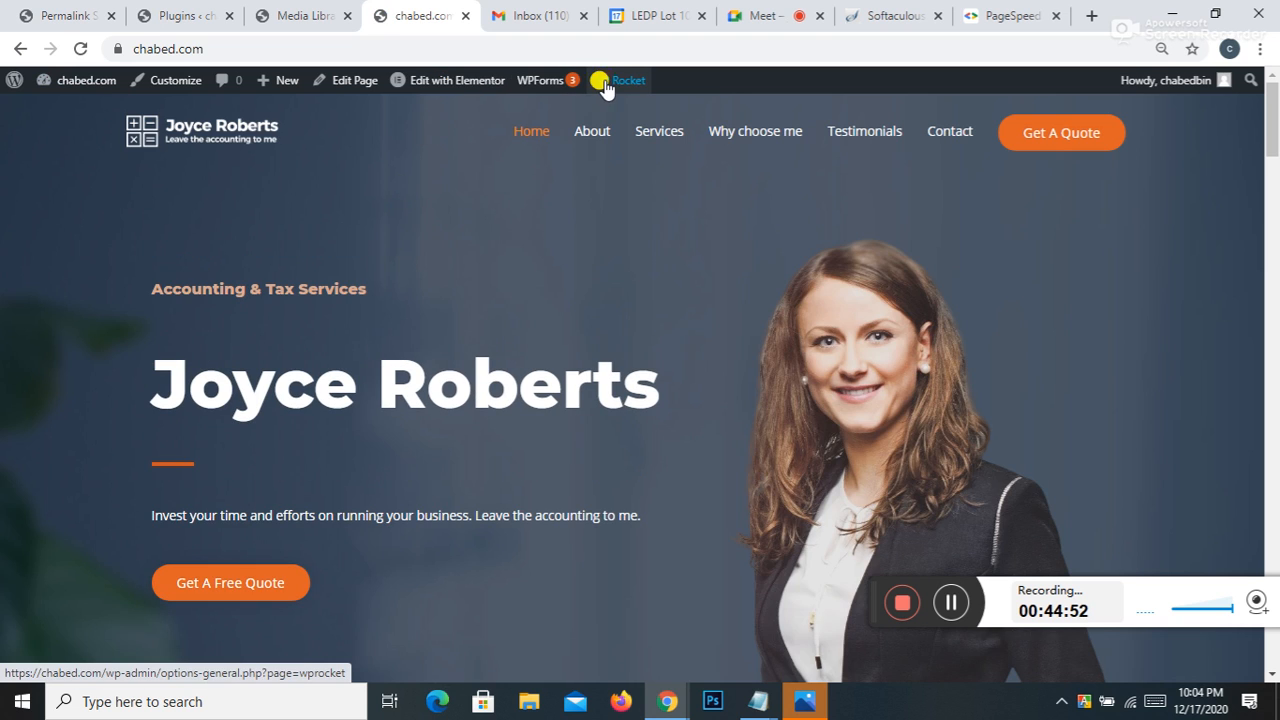
pyautogui.moveTo(600, 80)
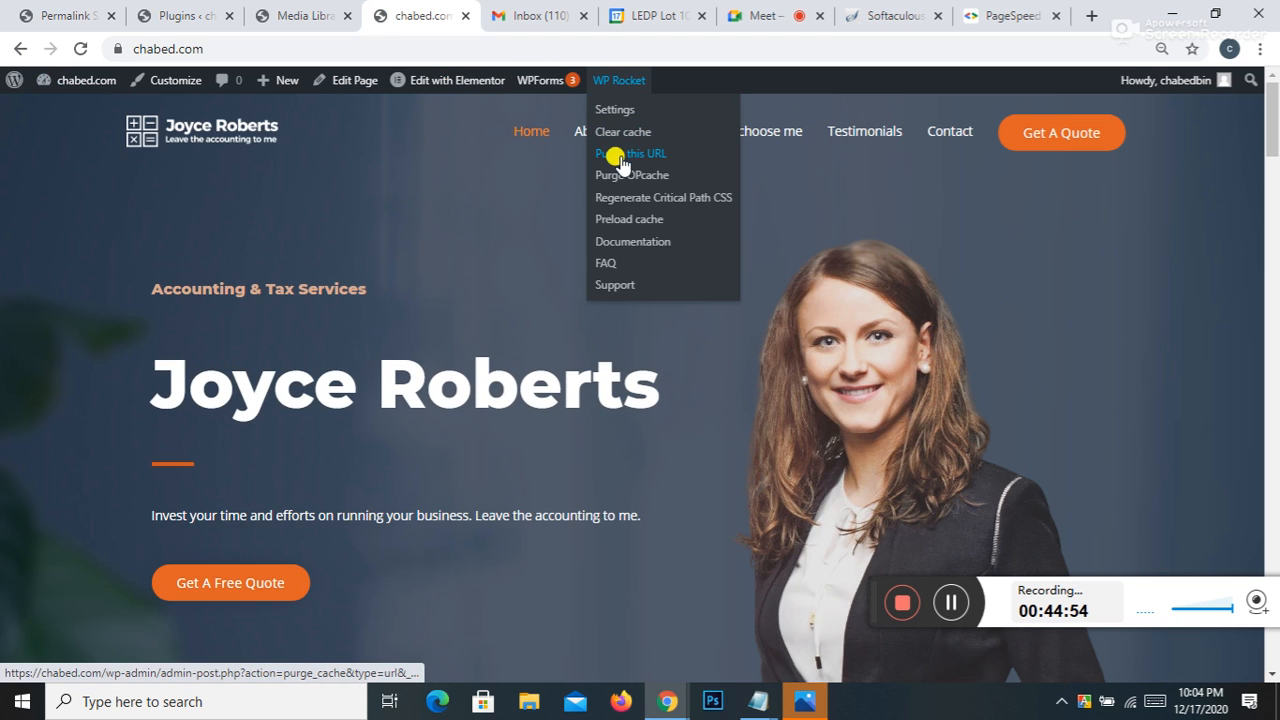
pyautogui.click(628, 177)
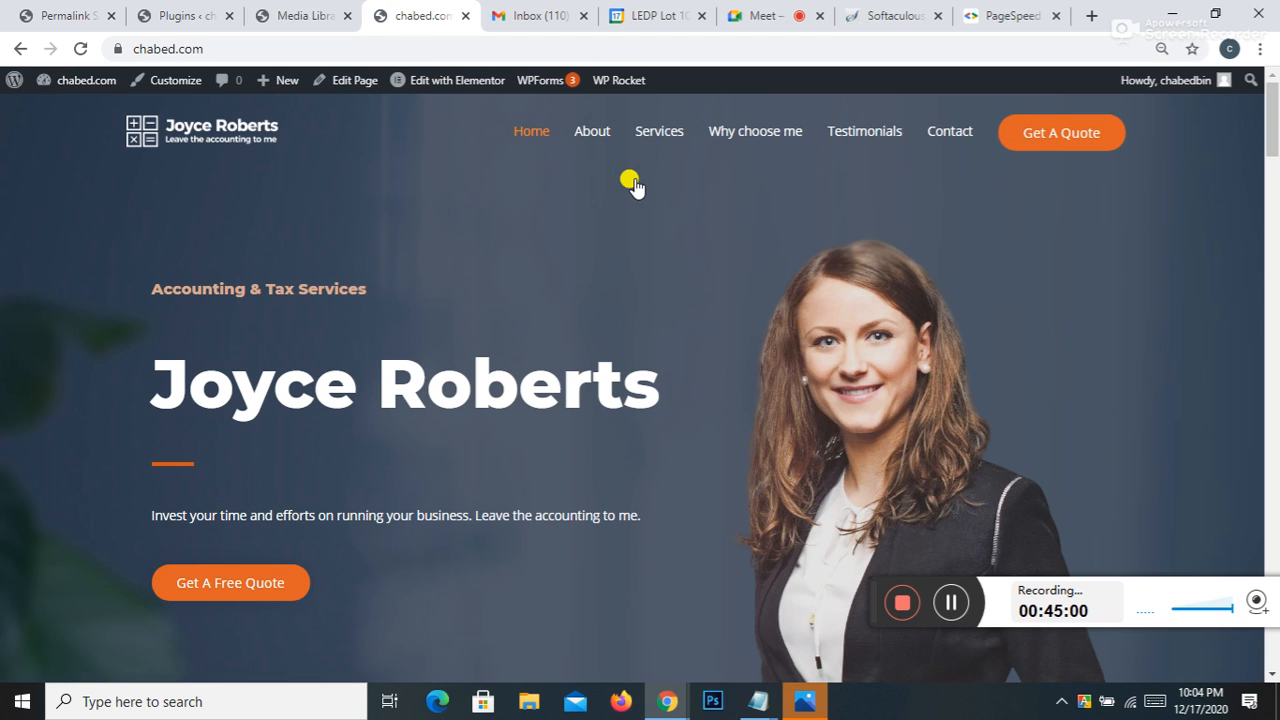
# Step: Rerun the PageSpeed analysis following the OPcache purge and check both the mobile and desktop results
pyautogui.click(1010, 16)
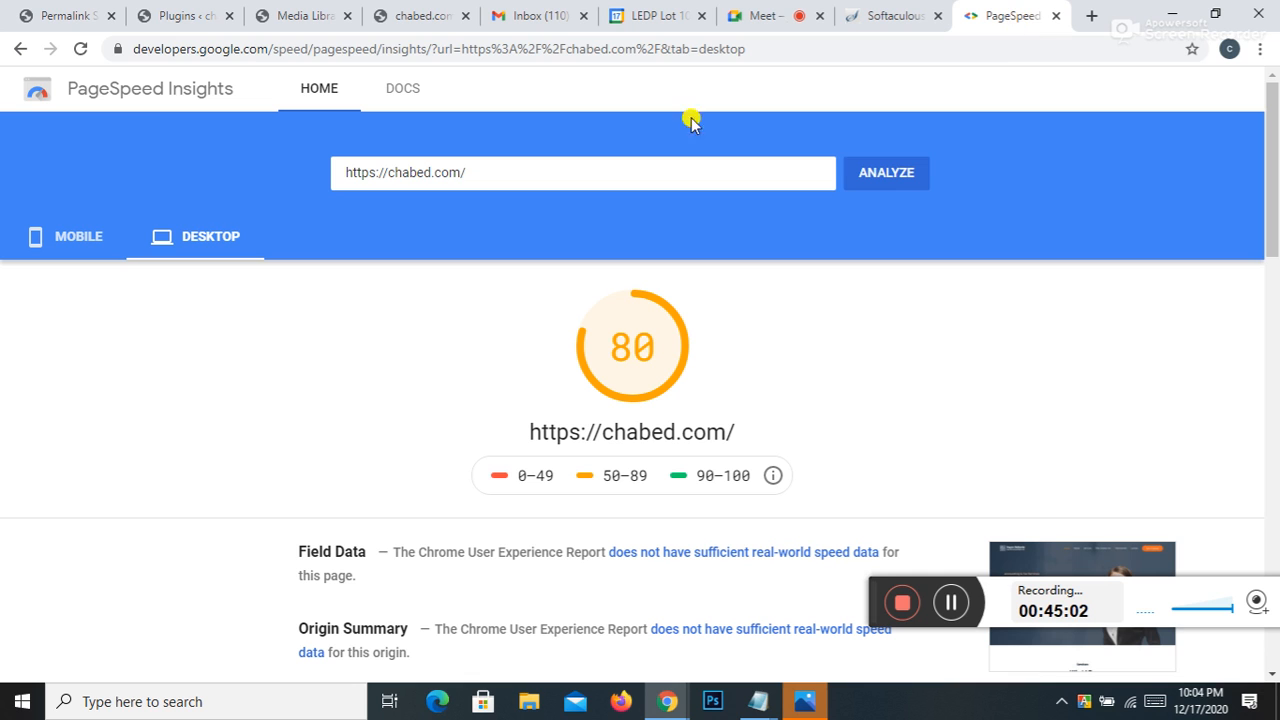
pyautogui.click(80, 48)
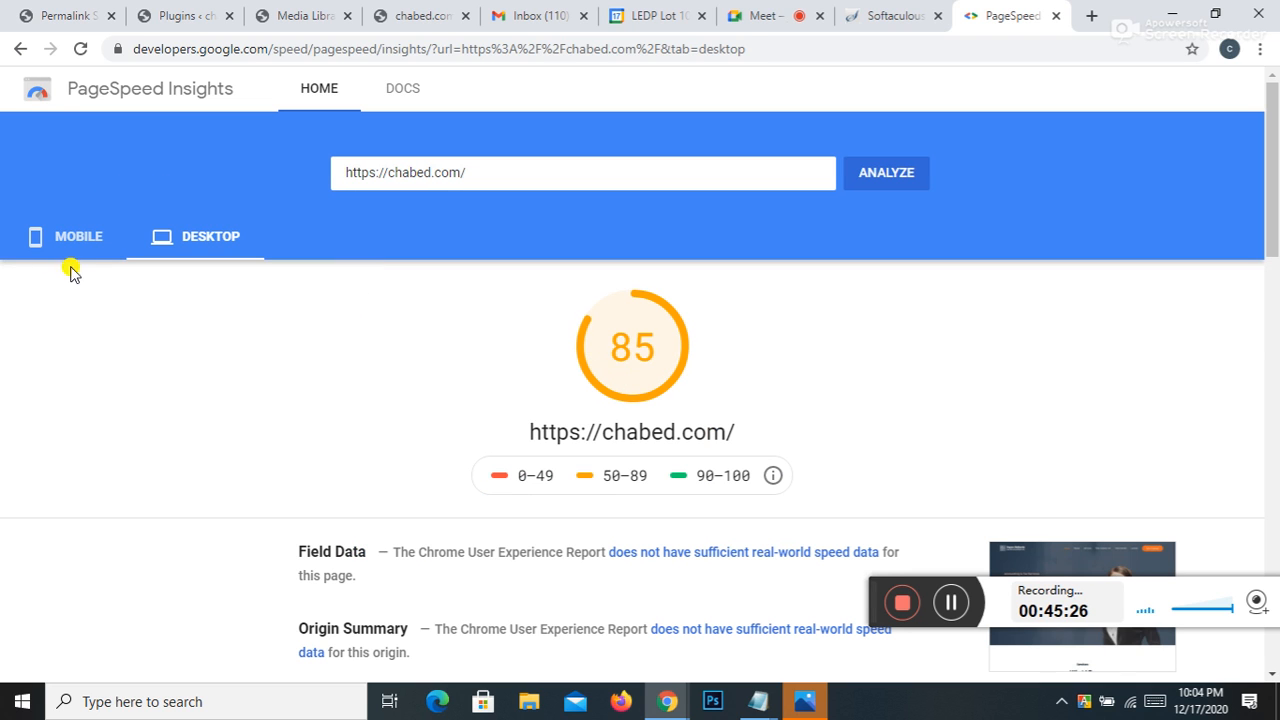
pyautogui.click(40, 240)
pyautogui.click(152, 240)
# Step: Examine the desktop report's opportunities and expand "Serve images in next-gen formats" to read the flagged images
pyautogui.scroll(-5, 411, 298)
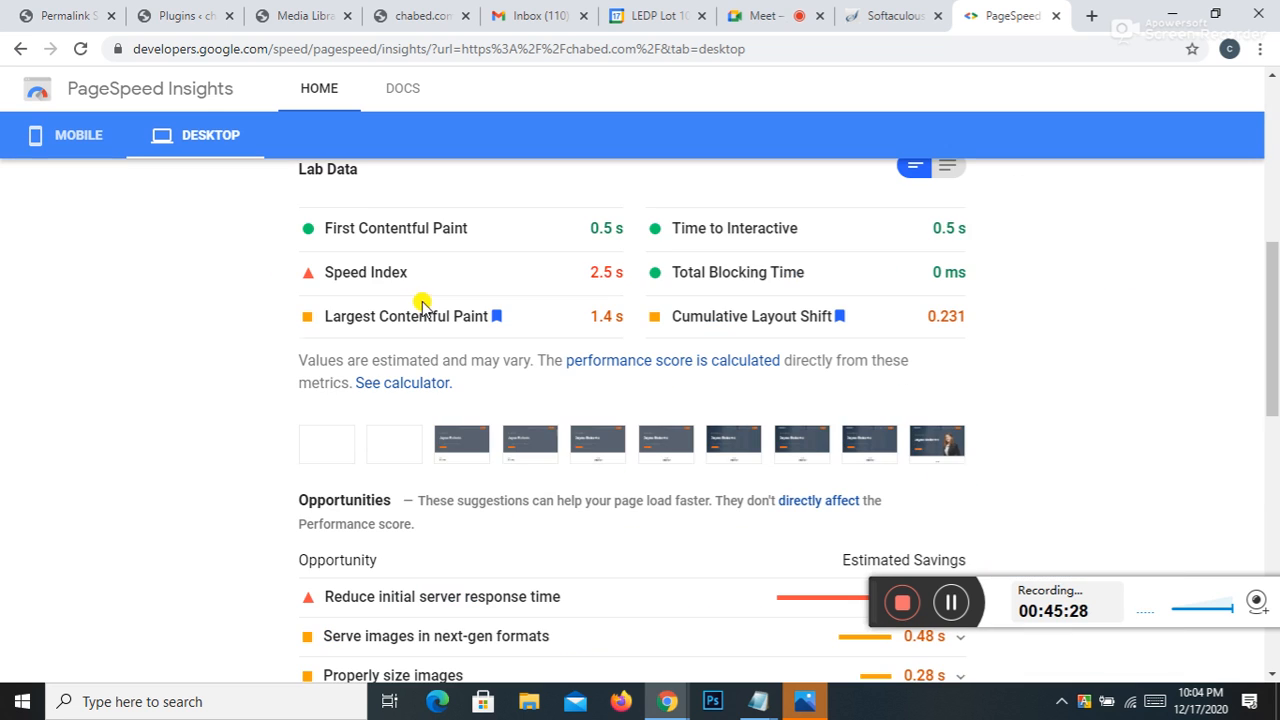
pyautogui.scroll(-2, 541, 322)
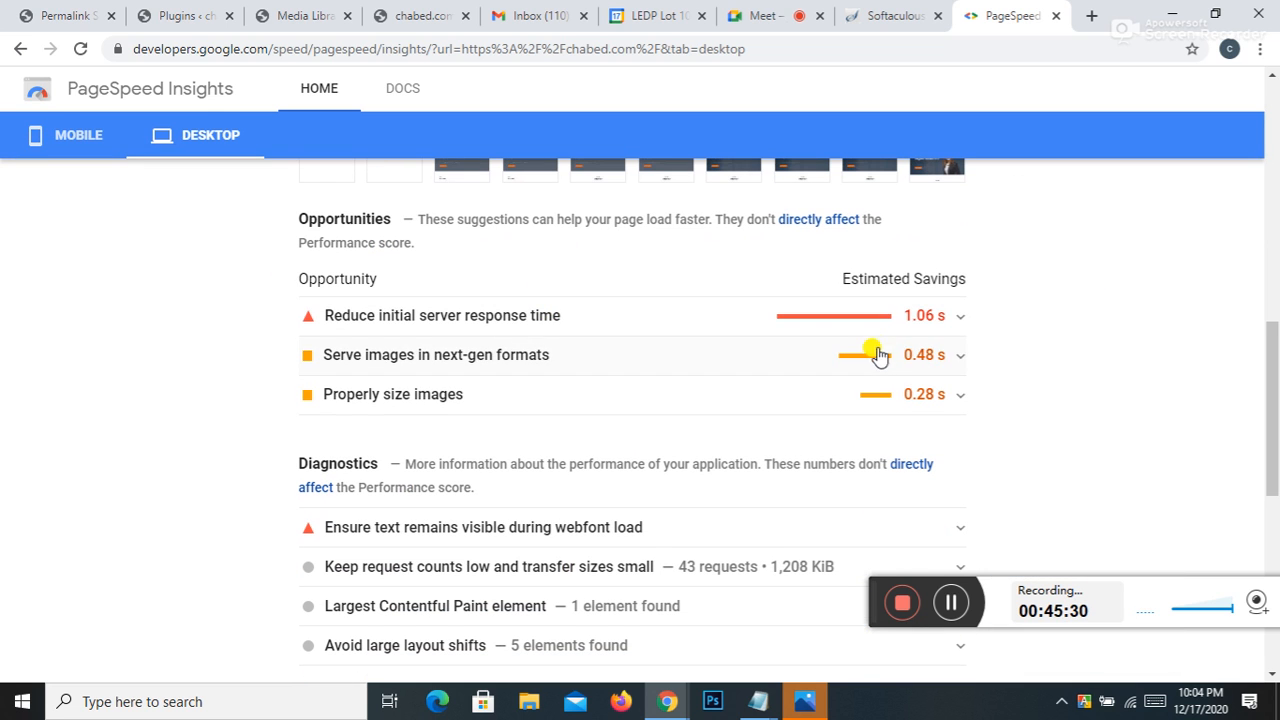
pyautogui.click(405, 365)
pyautogui.scroll(-5, 363, 289)
pyautogui.scroll(5, 386, 280)
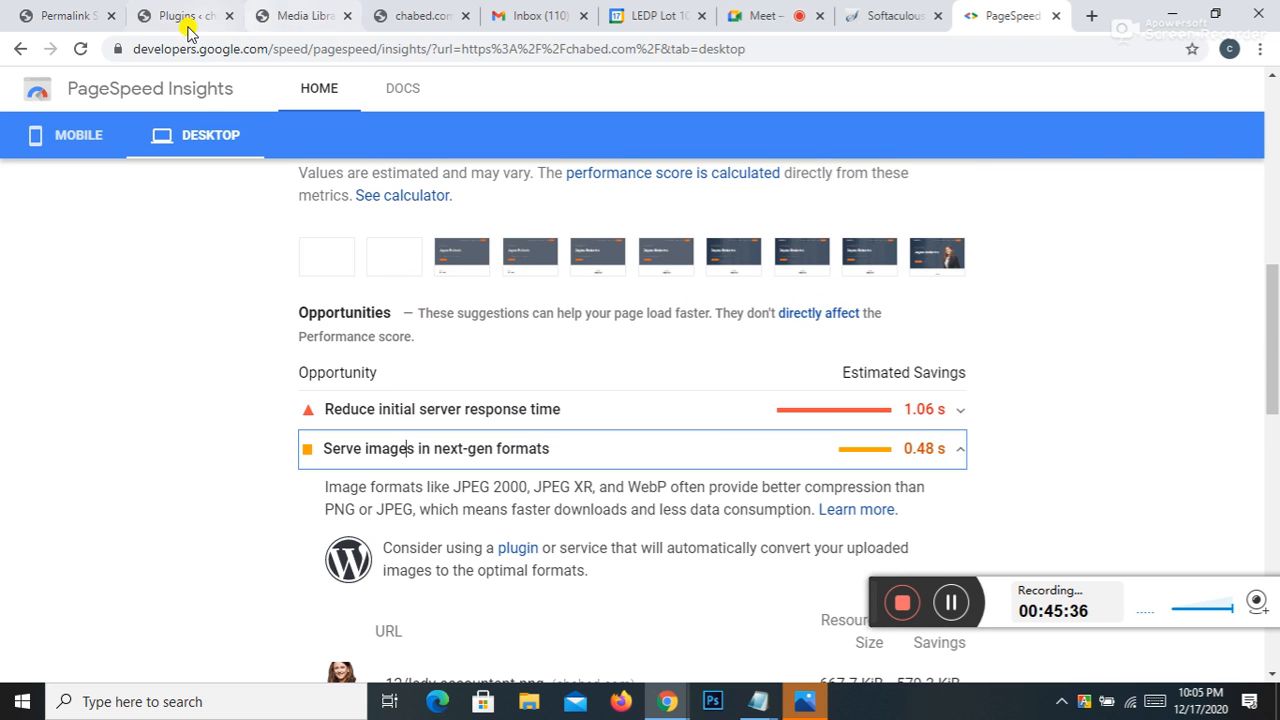
# Step: Resave the WordPress permalink settings with the Post name structure
pyautogui.click(45, 15)
pyautogui.scroll(-1, 203, 193)
pyautogui.scroll(-3, 203, 193)
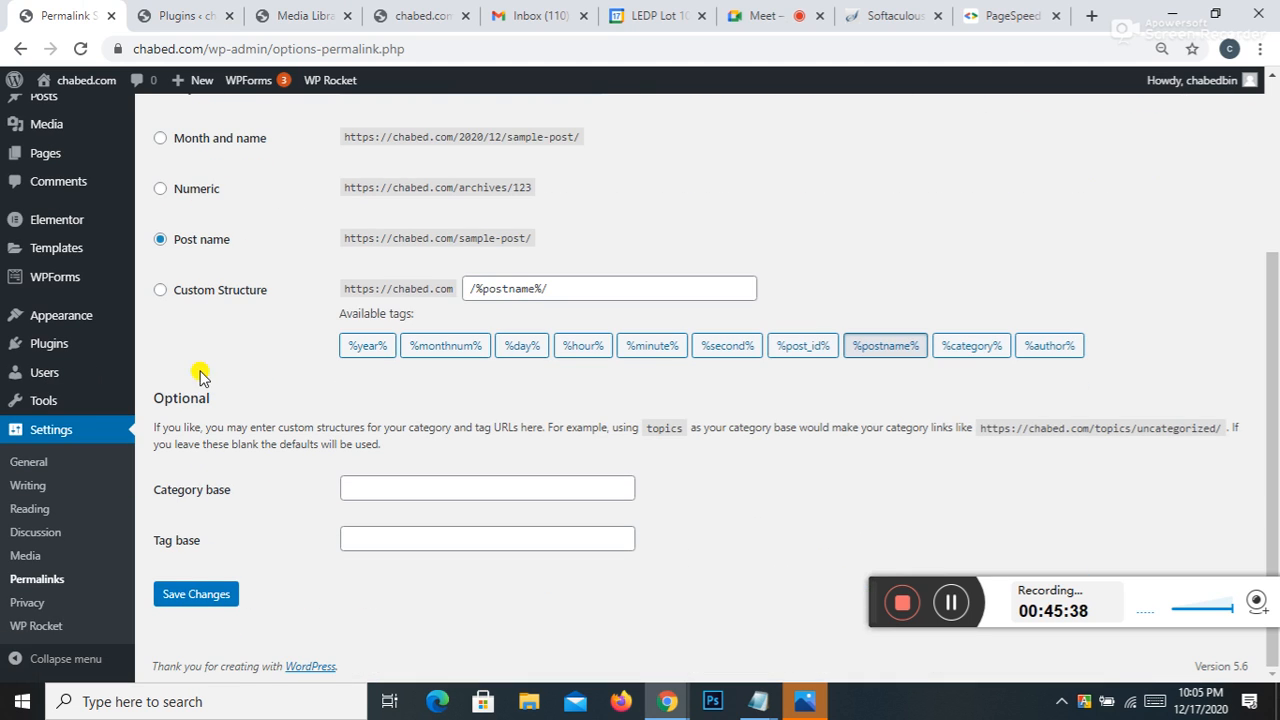
pyautogui.click(190, 594)
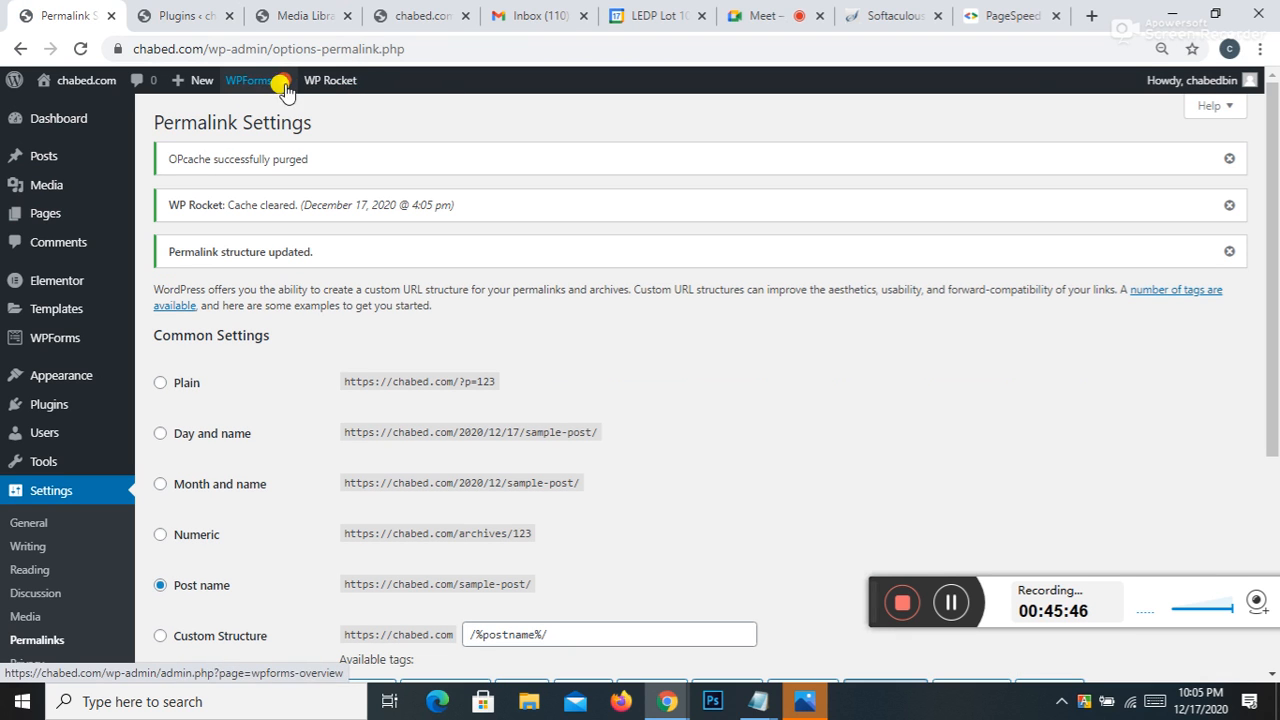
# Step: Open the WP Rocket settings and review the Media options, including WebP caching, and the Preload options
pyautogui.moveTo(325, 84)
pyautogui.click(326, 111)
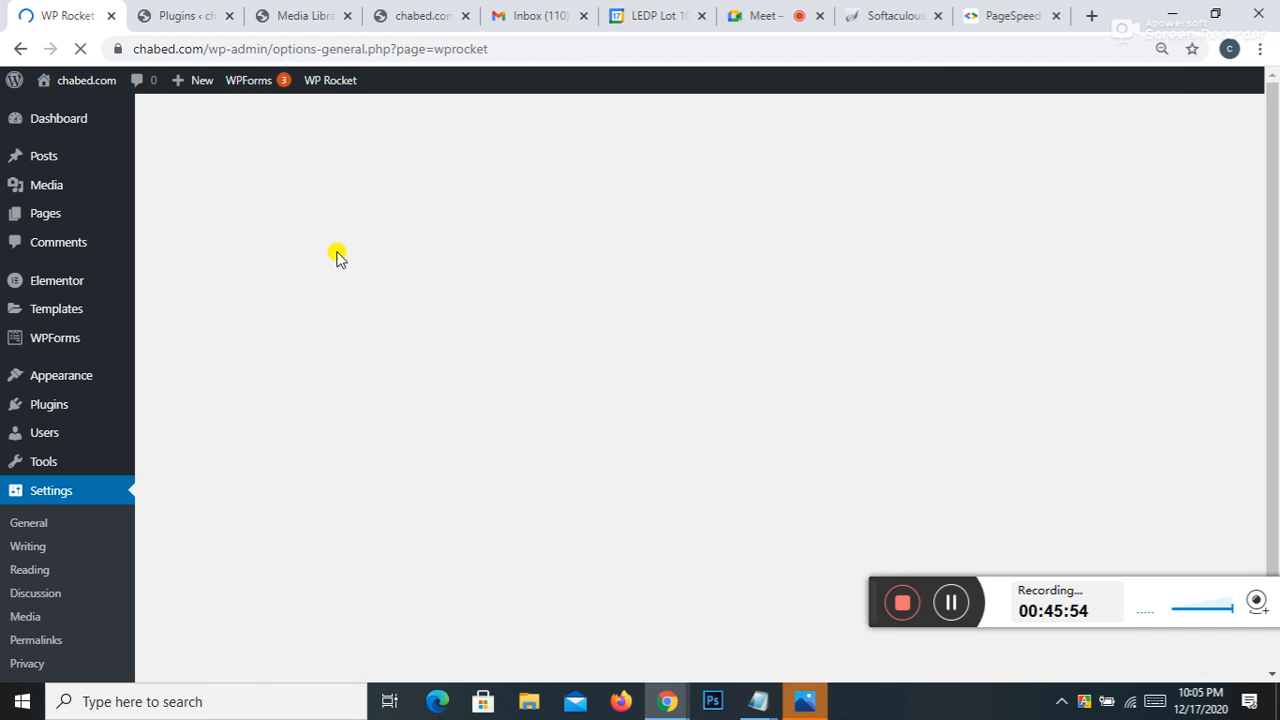
pyautogui.scroll(-5, 350, 330)
pyautogui.scroll(2, 265, 285)
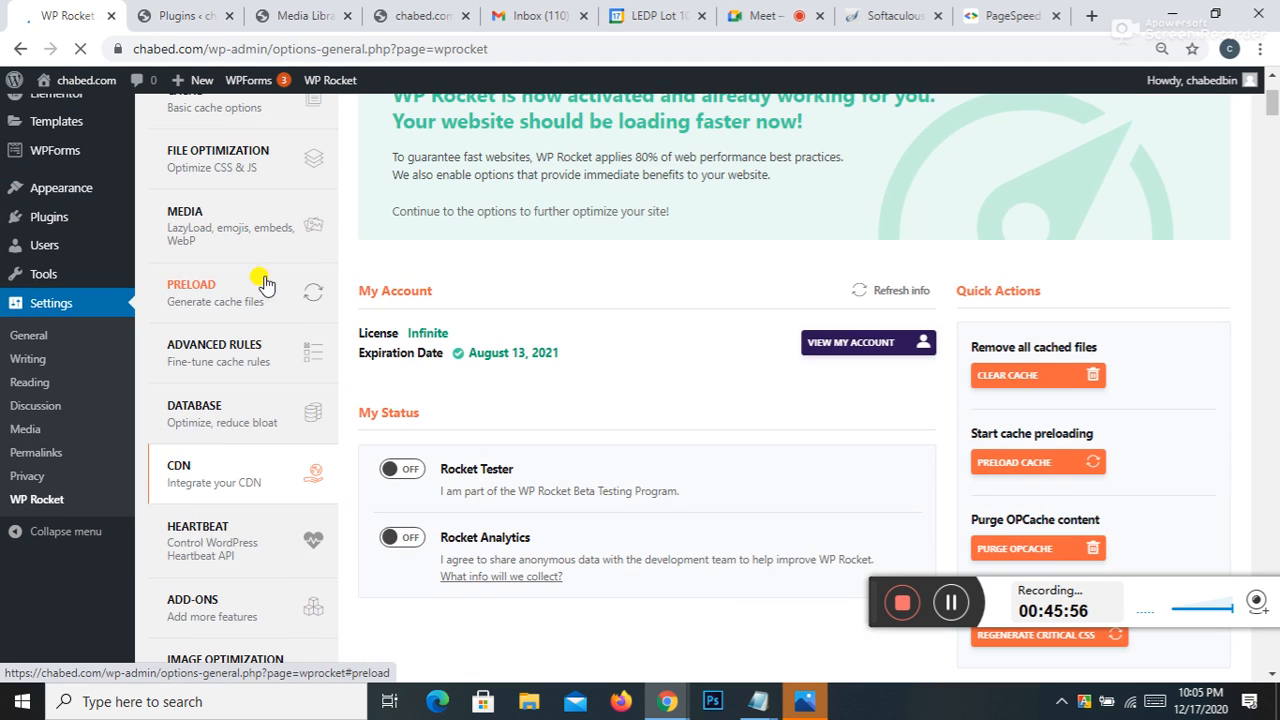
pyautogui.click(230, 225)
pyautogui.scroll(-3, 437, 300)
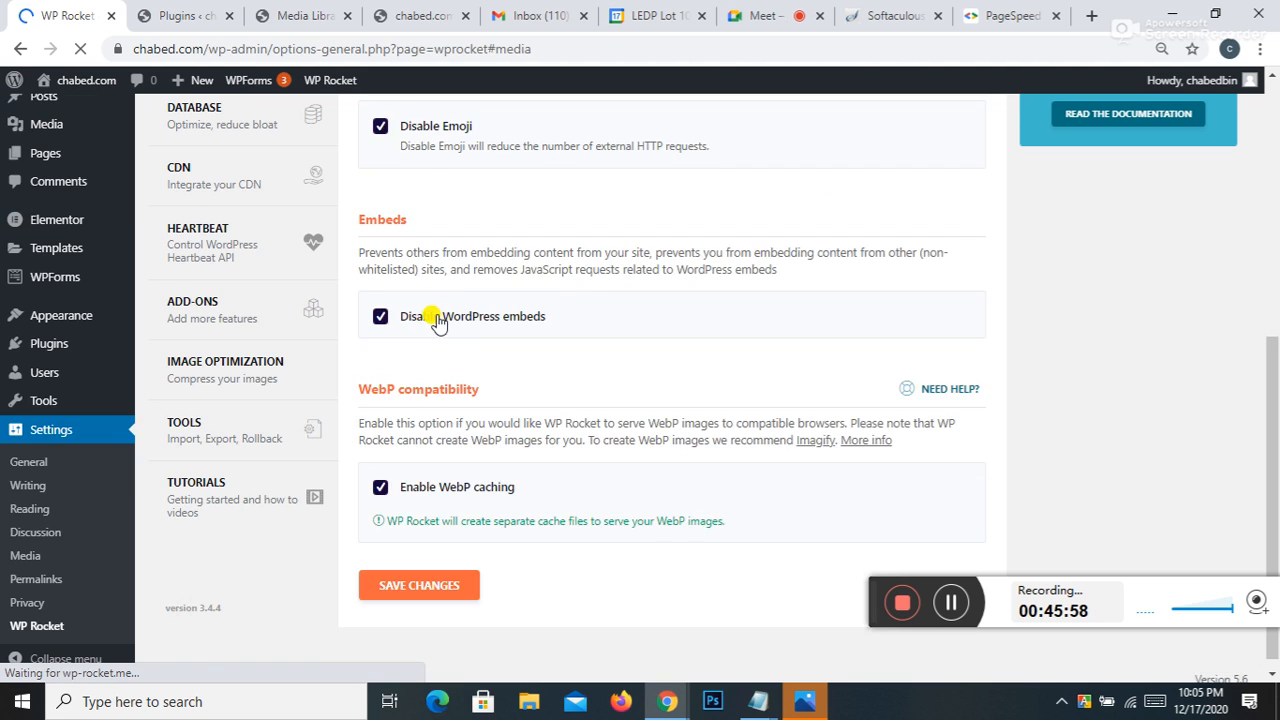
pyautogui.scroll(4, 437, 318)
pyautogui.click(233, 362)
pyautogui.scroll(-4, 405, 270)
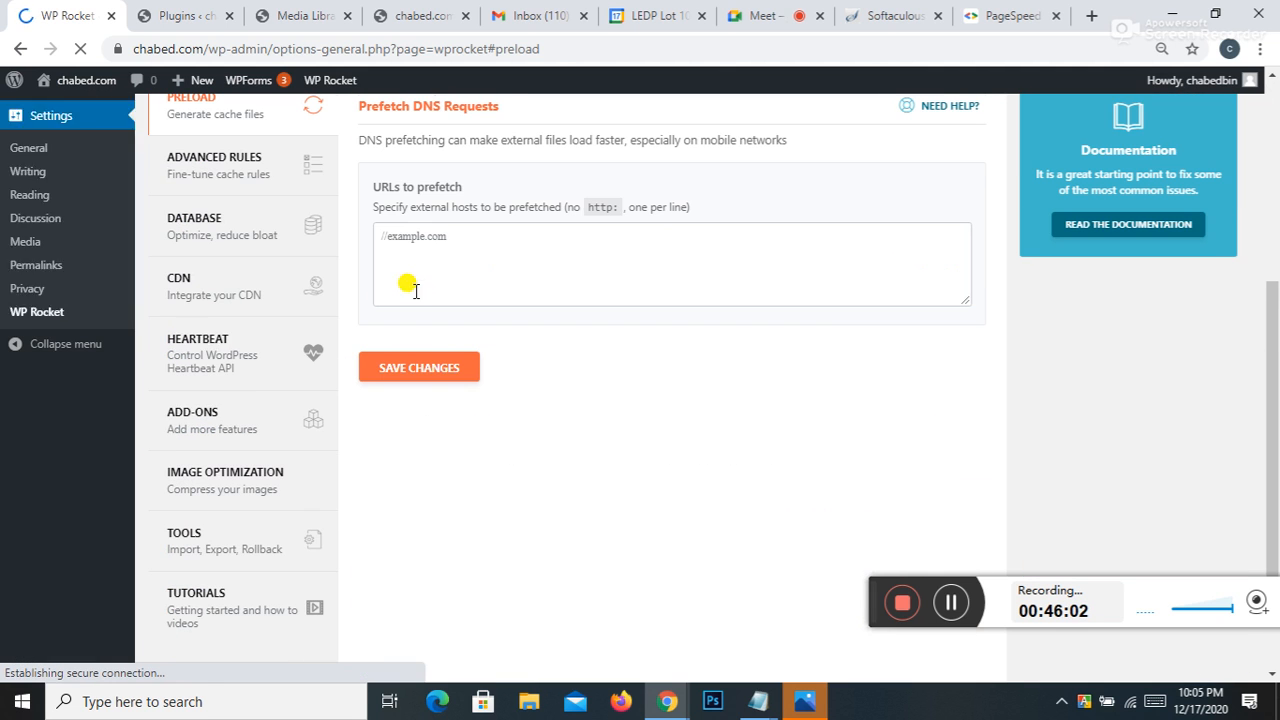
# Step: Turn on the Cloudflare add-on in WP Rocket's Add-ons
pyautogui.click(177, 414)
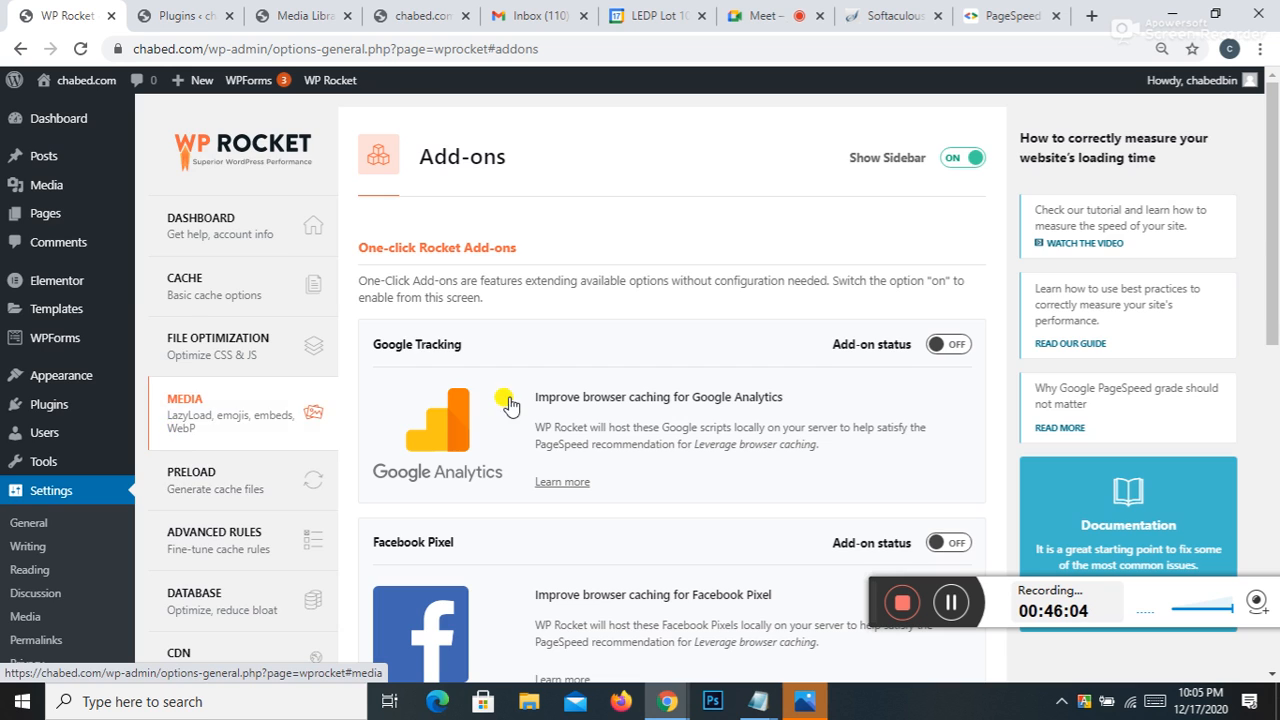
pyautogui.scroll(-6, 507, 402)
pyautogui.scroll(-2, 520, 398)
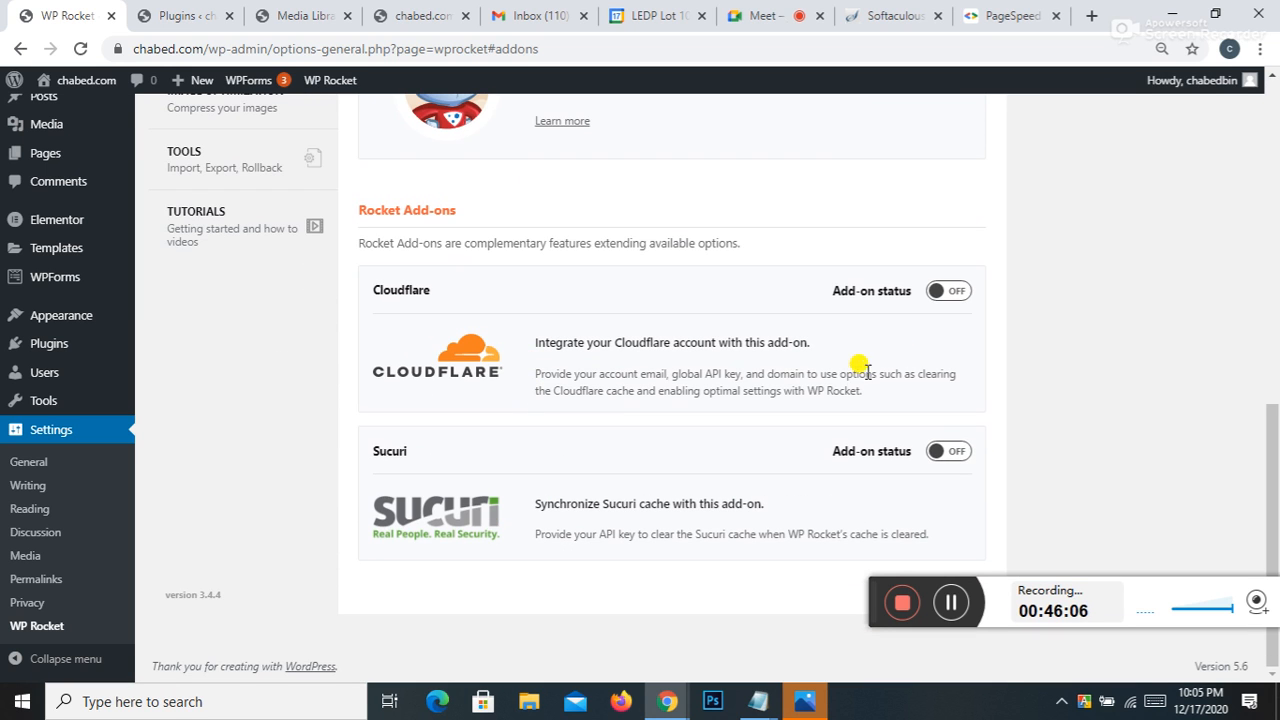
pyautogui.click(957, 293)
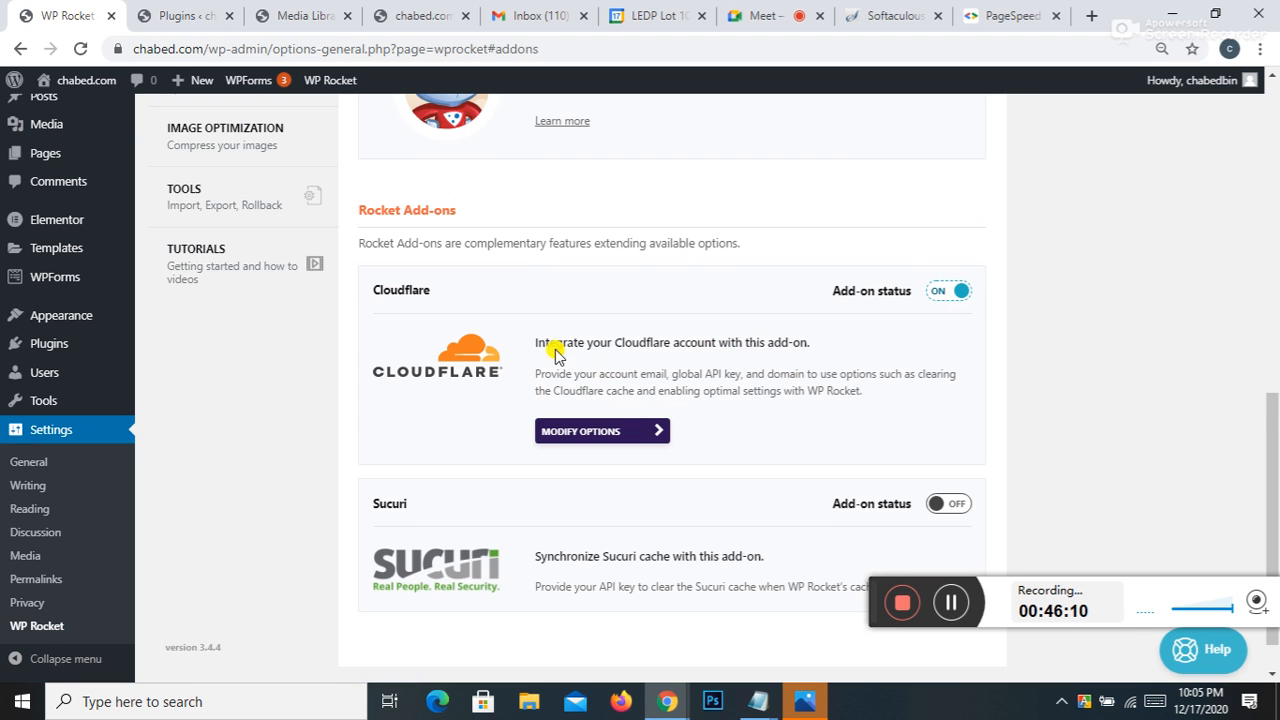
# Step: Review WP Rocket's Image Optimization page with the Imagify offer and its Tools page for export, import and rollback
pyautogui.scroll(5, 535, 362)
pyautogui.scroll(-2, 271, 323)
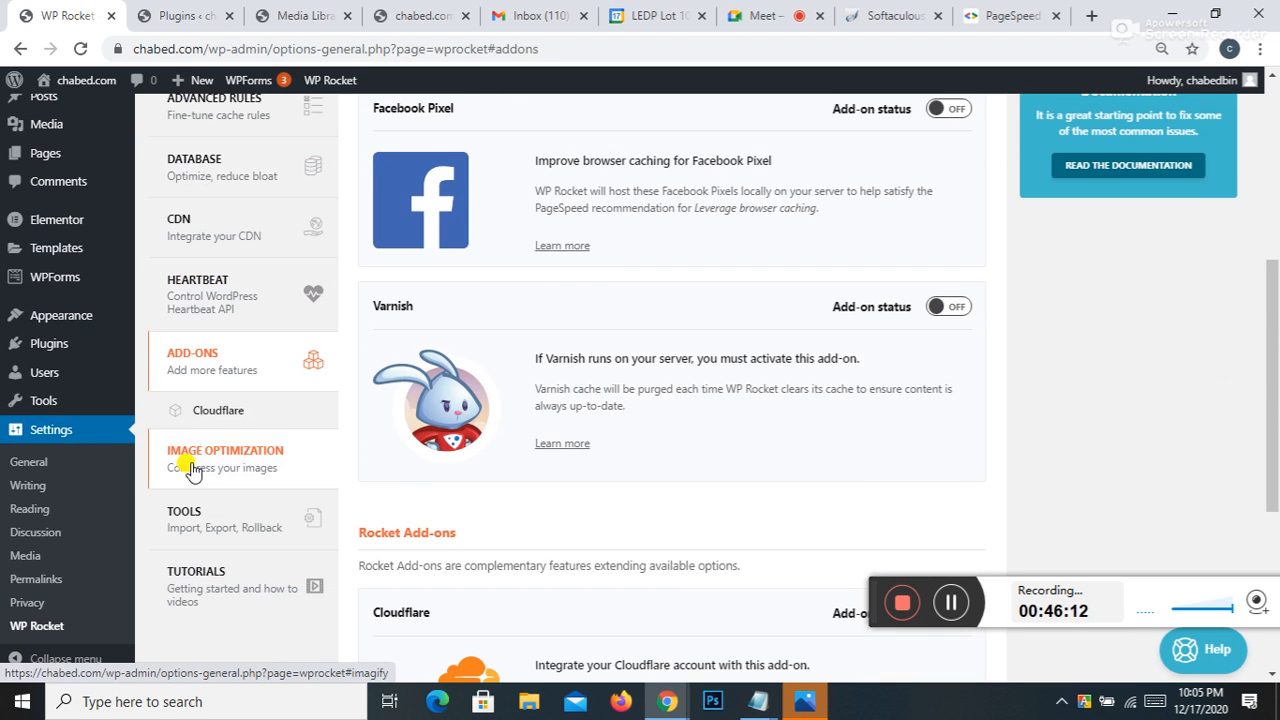
pyautogui.click(190, 472)
pyautogui.scroll(-3, 391, 351)
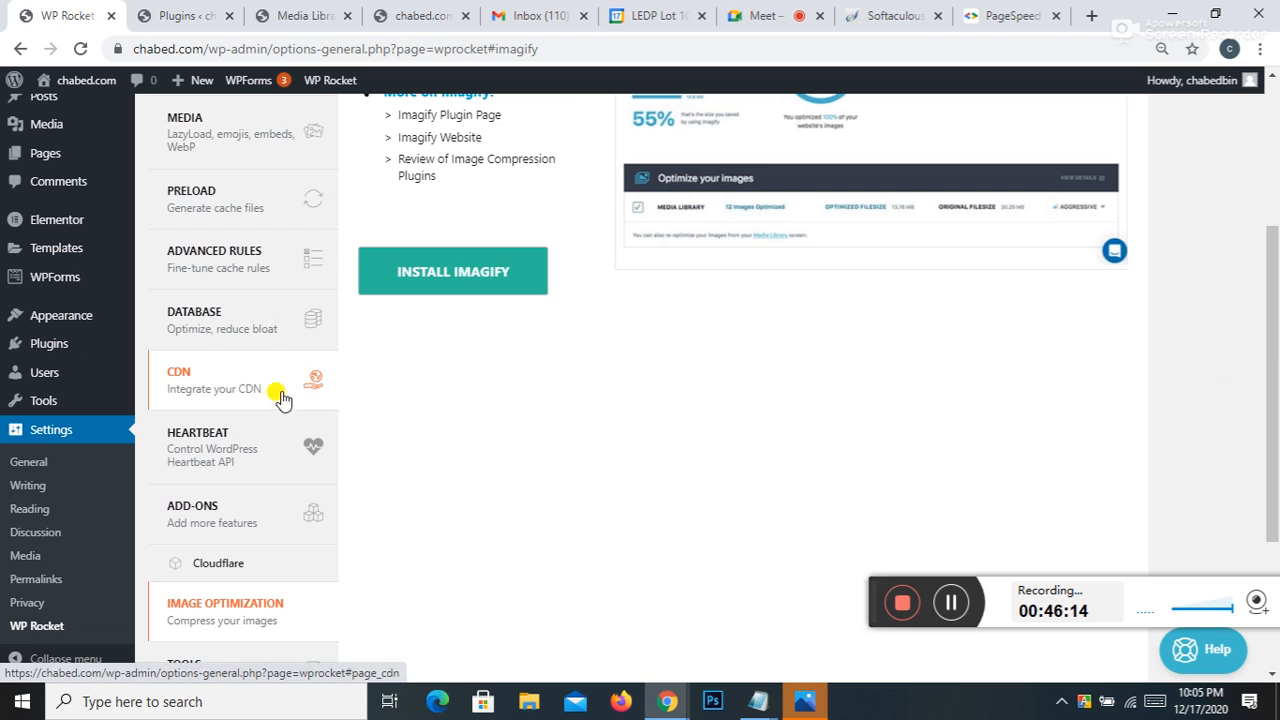
pyautogui.scroll(-3, 306, 380)
pyautogui.click(200, 429)
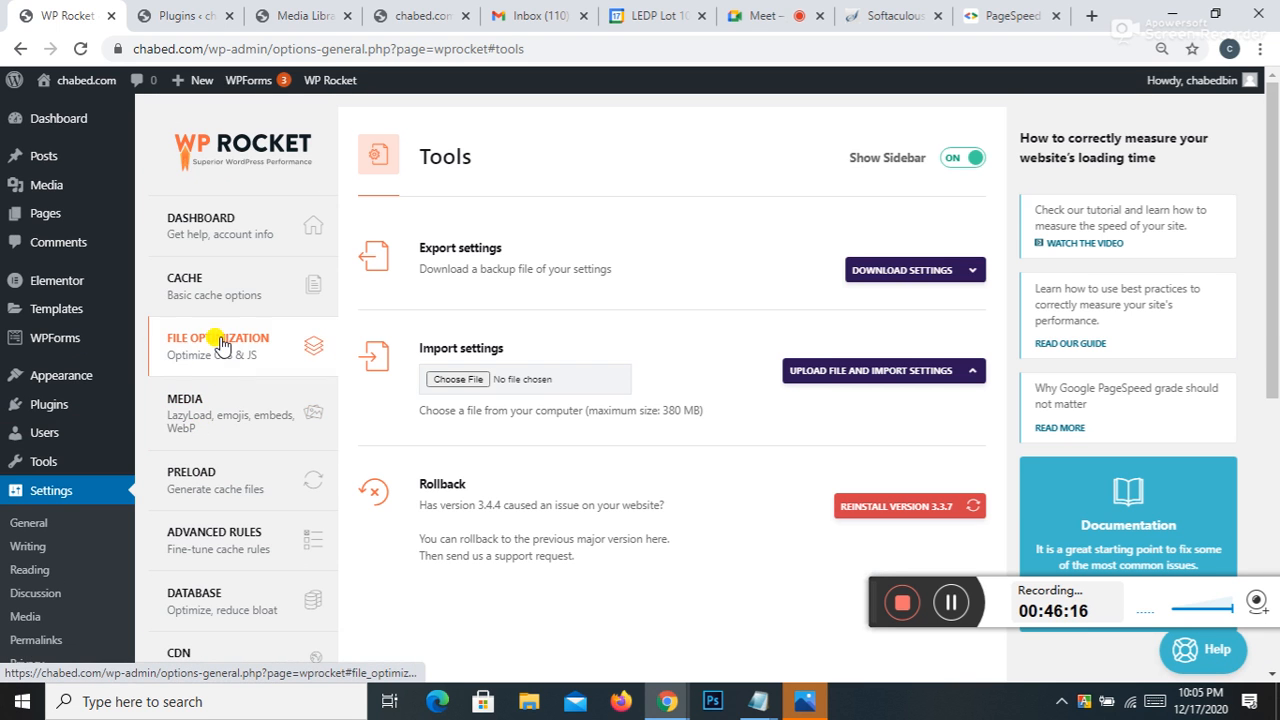
pyautogui.scroll(-5, 849, 420)
pyautogui.scroll(4, 478, 372)
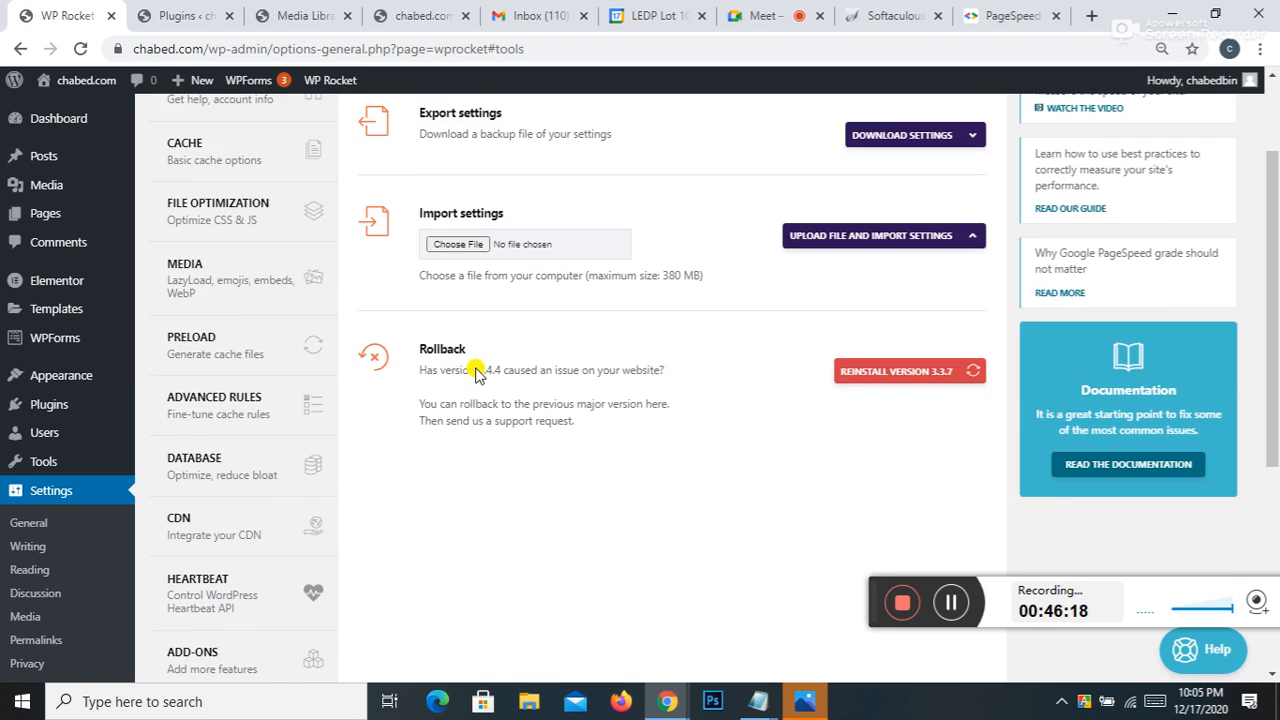
pyautogui.scroll(2, 476, 372)
pyautogui.scroll(-5, 476, 372)
# Step: Clear the WP Rocket cache from the admin area and review the Cache settings down to the cache lifespan
pyautogui.moveTo(328, 80)
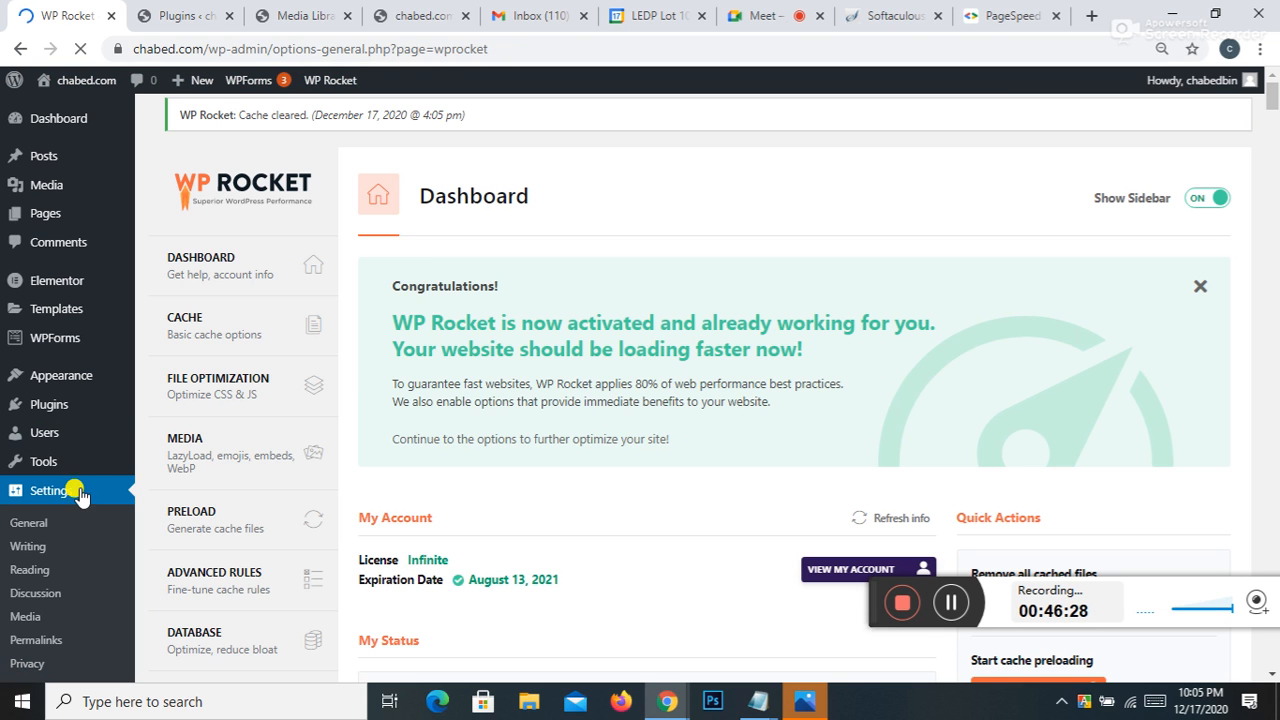
pyautogui.click(182, 320)
pyautogui.scroll(5, 352, 340)
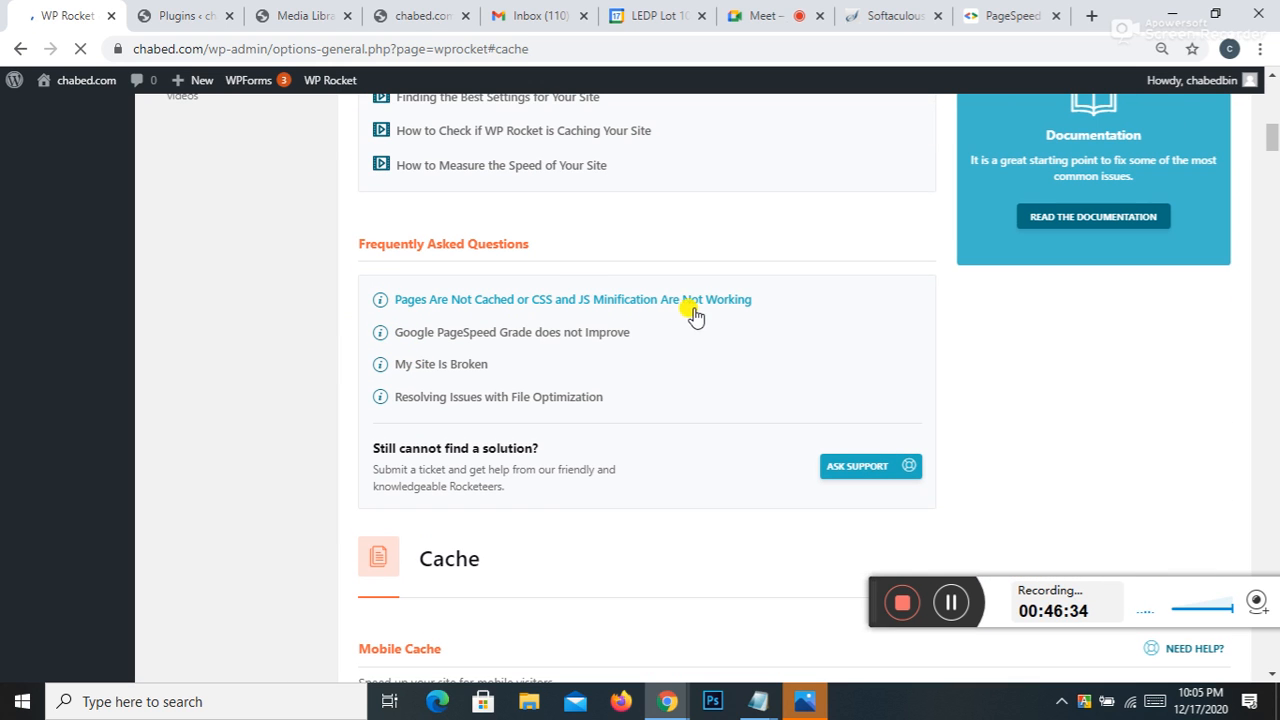
pyautogui.scroll(-5, 420, 315)
pyautogui.scroll(-4, 433, 320)
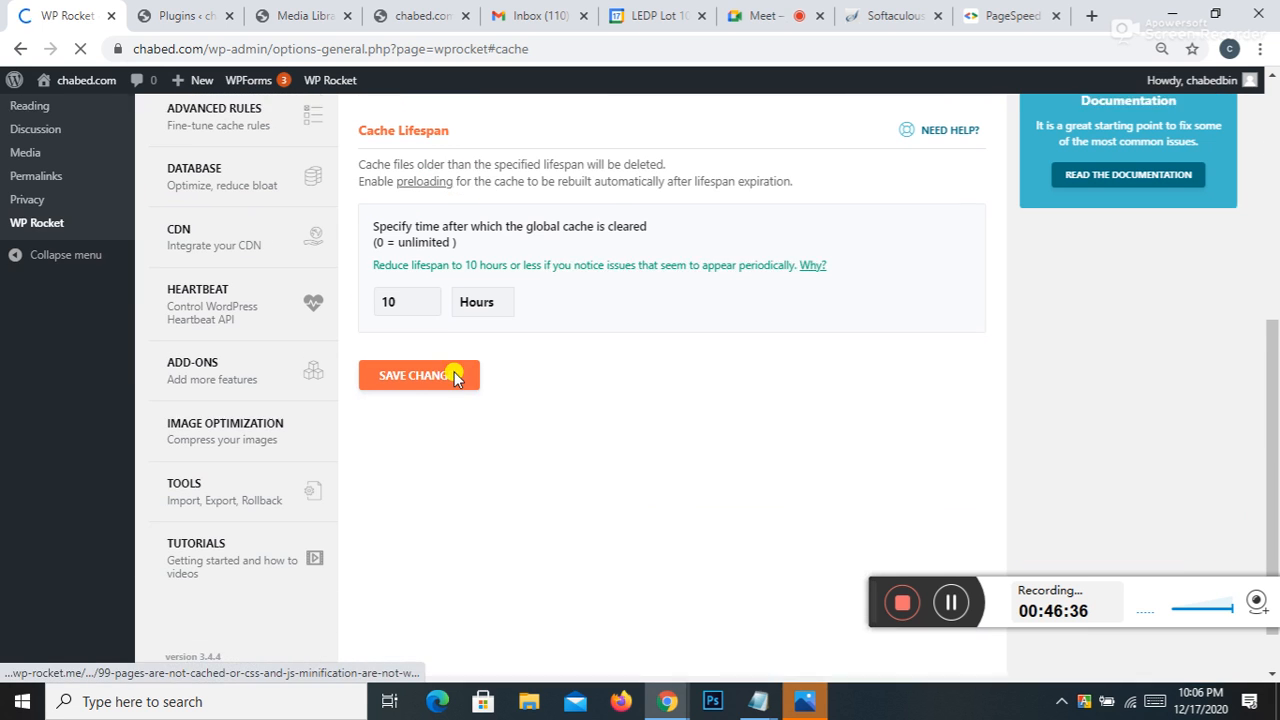
pyautogui.scroll(5, 433, 280)
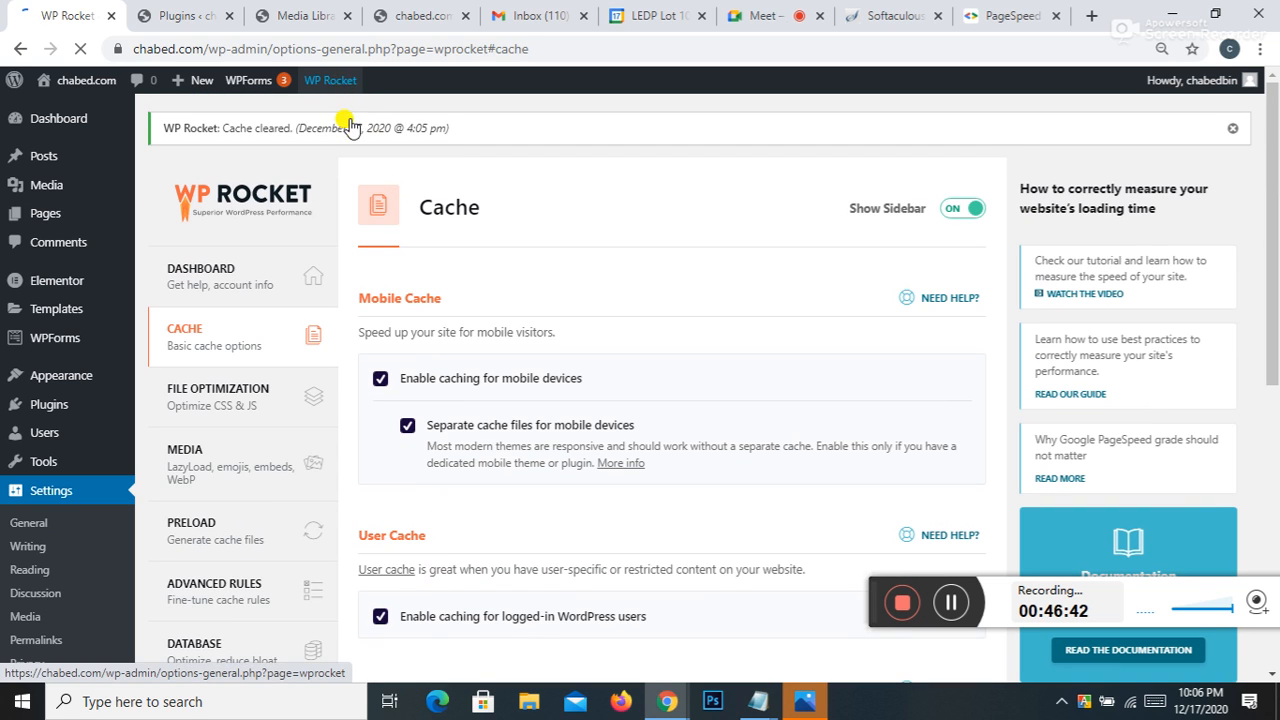
# Step: Clear the WP Rocket cache again and rerun the PageSpeed analysis, checking the mobile and desktop scores
pyautogui.click(330, 134)
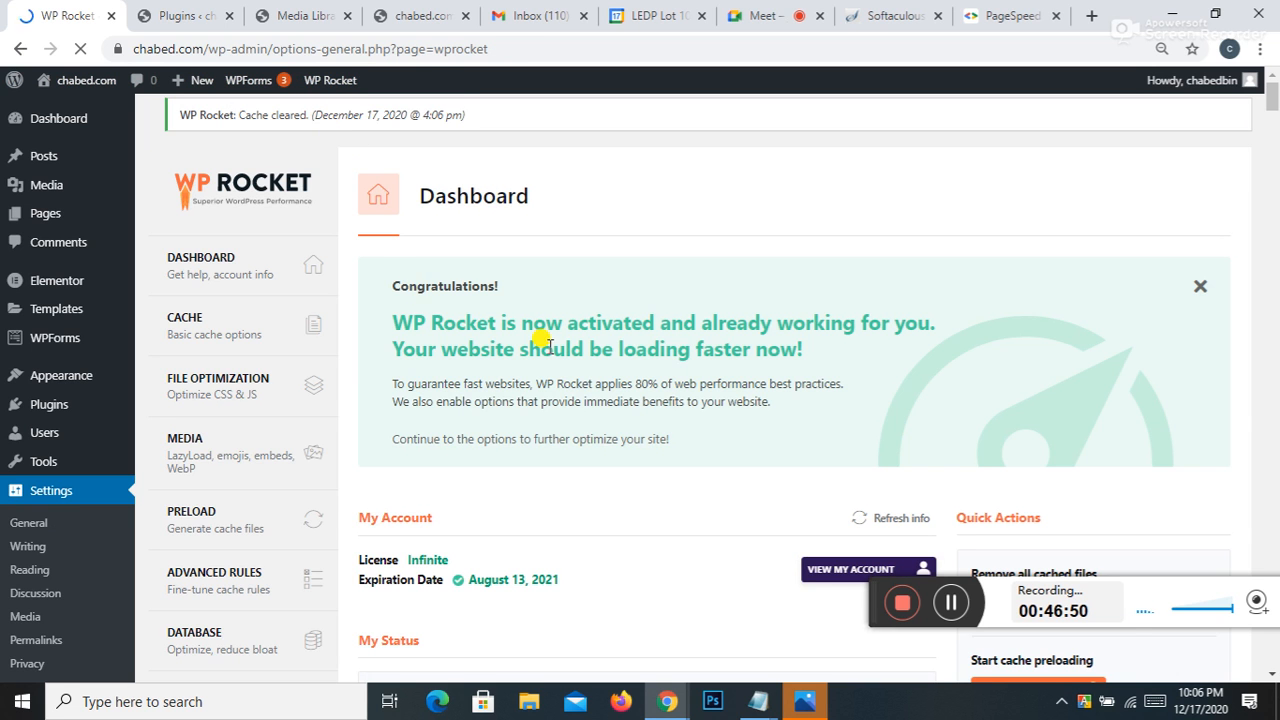
pyautogui.scroll(-7, 517, 334)
pyautogui.click(1005, 16)
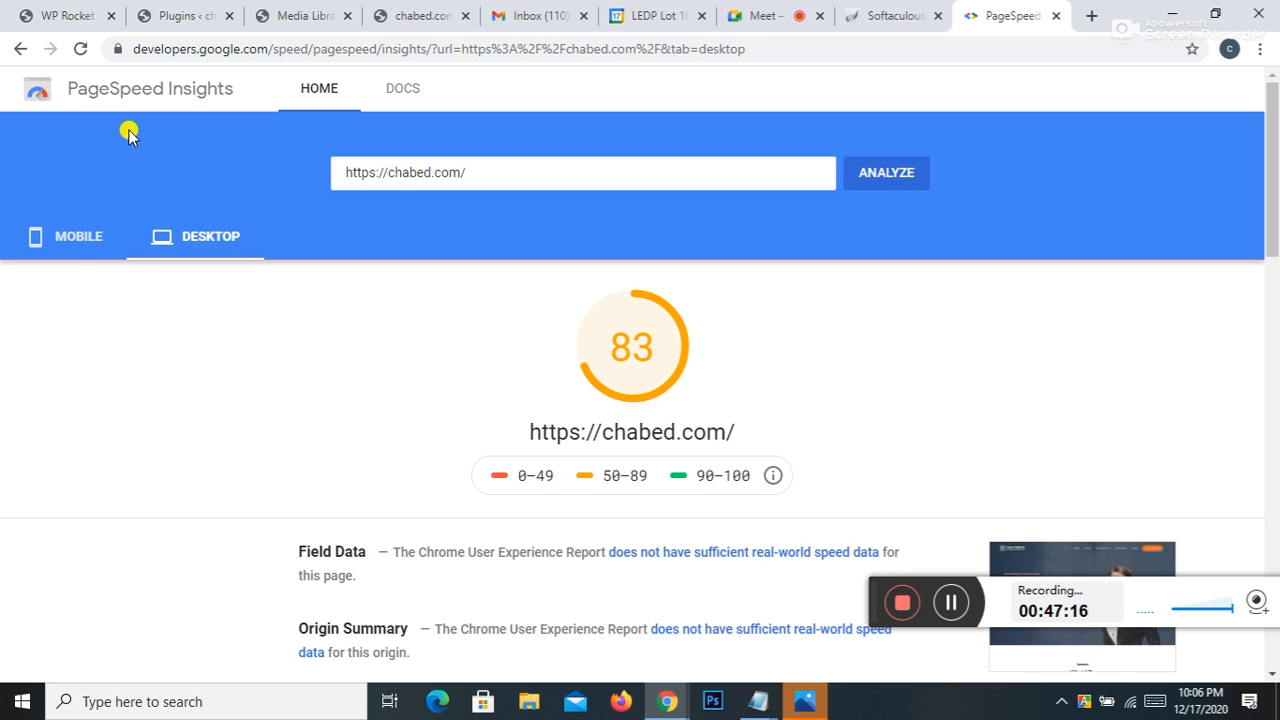
pyautogui.click(52, 240)
pyautogui.click(160, 240)
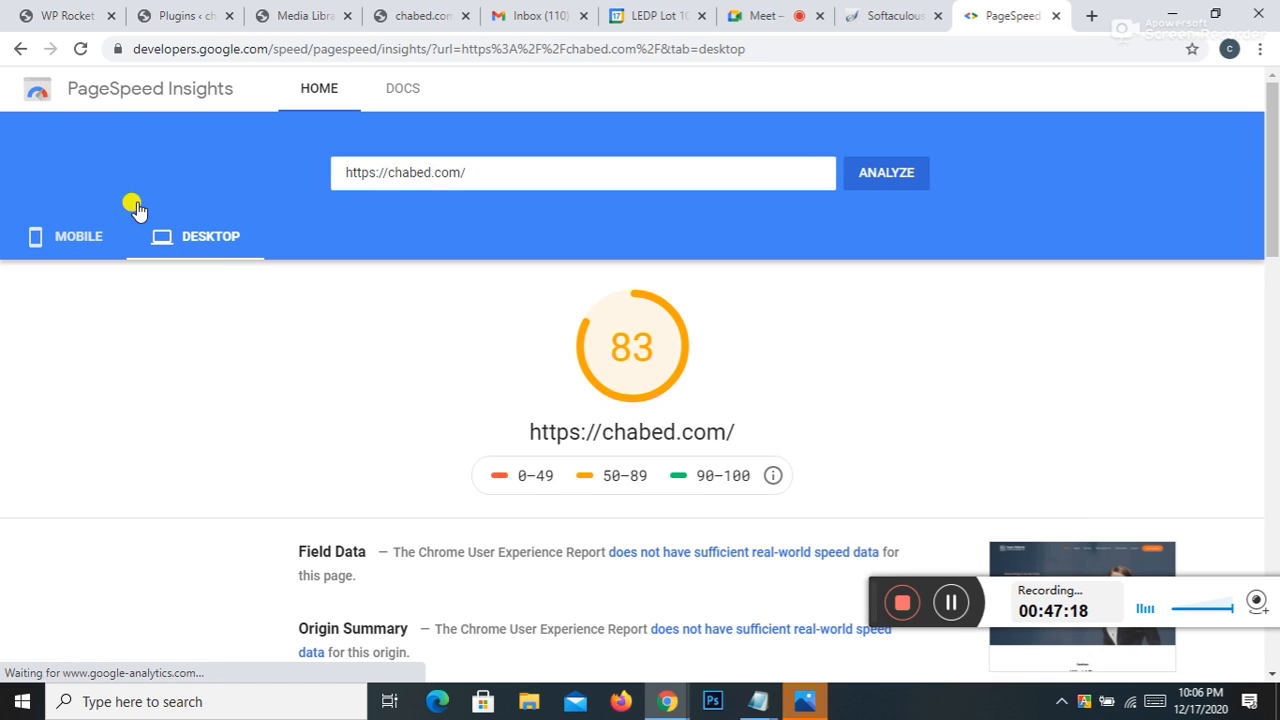
# Step: Review WP Rocket's CDN page, including the CNAME and file exclusion settings, and open the Heartbeat settings
pyautogui.click(40, 15)
pyautogui.scroll(10, 540, 368)
pyautogui.scroll(-7, 470, 350)
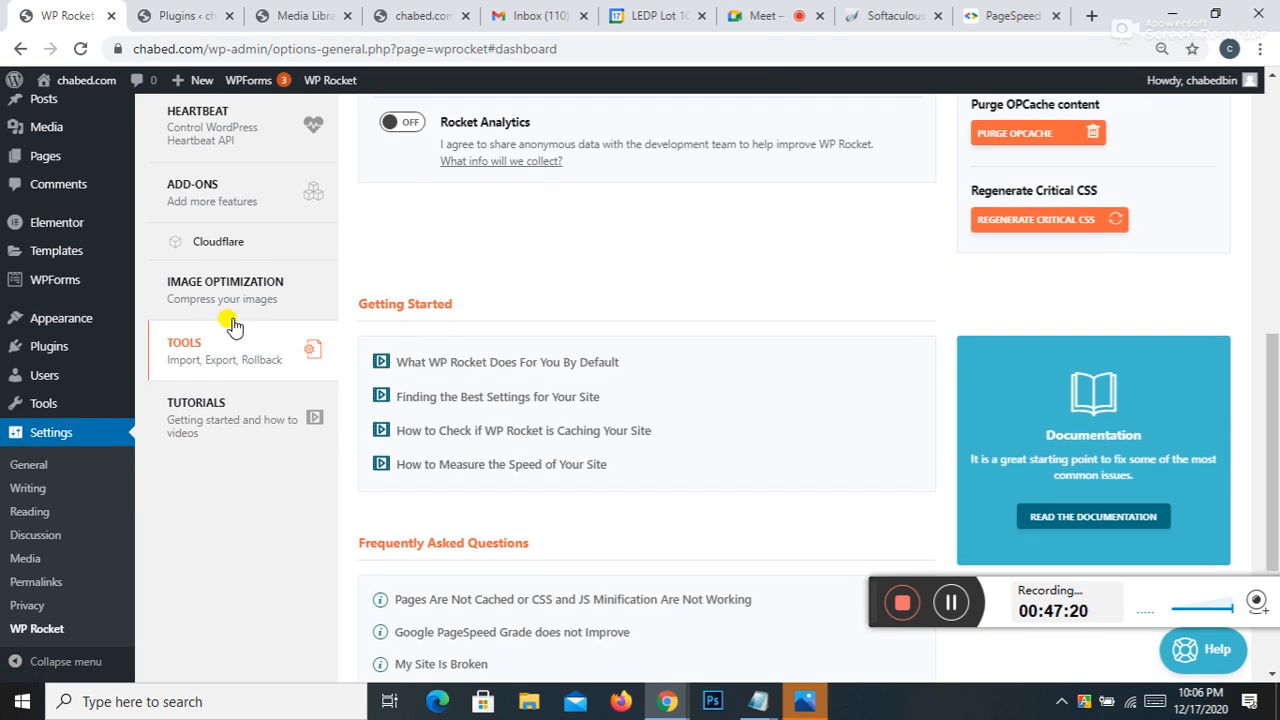
pyautogui.scroll(3, 250, 290)
pyautogui.click(190, 332)
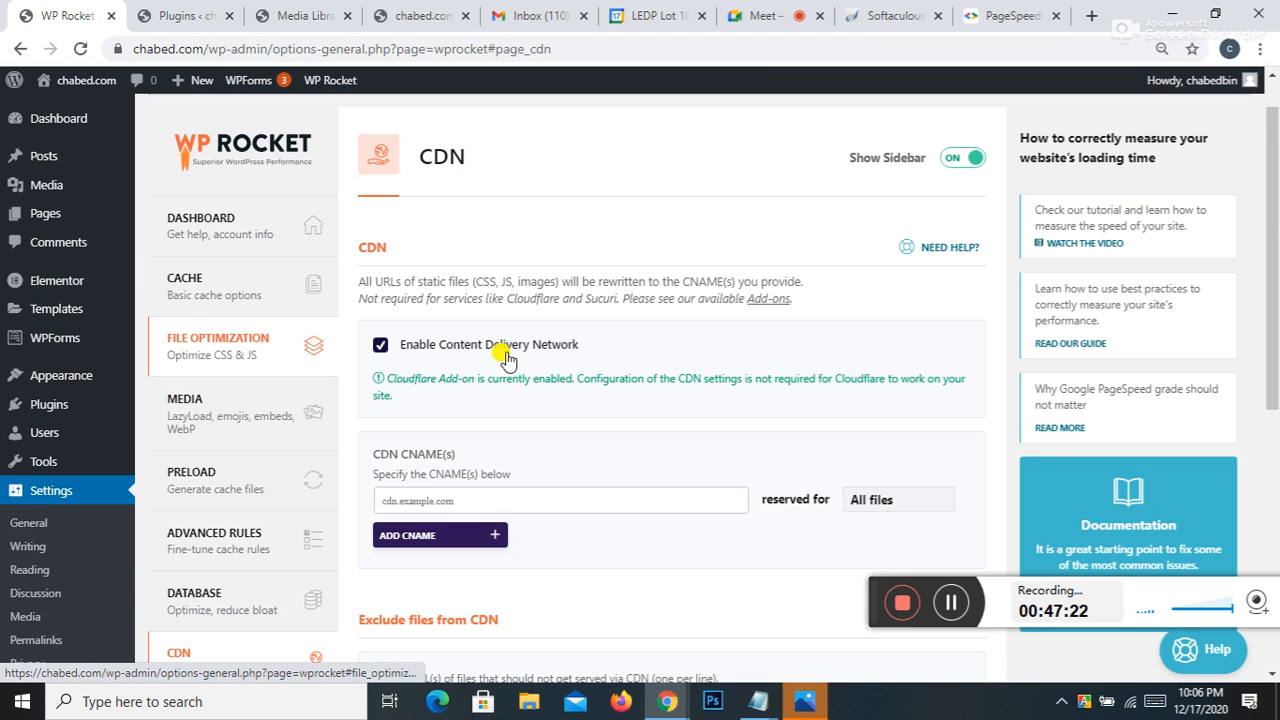
pyautogui.scroll(-2, 508, 350)
pyautogui.scroll(-2, 510, 355)
pyautogui.scroll(2, 491, 331)
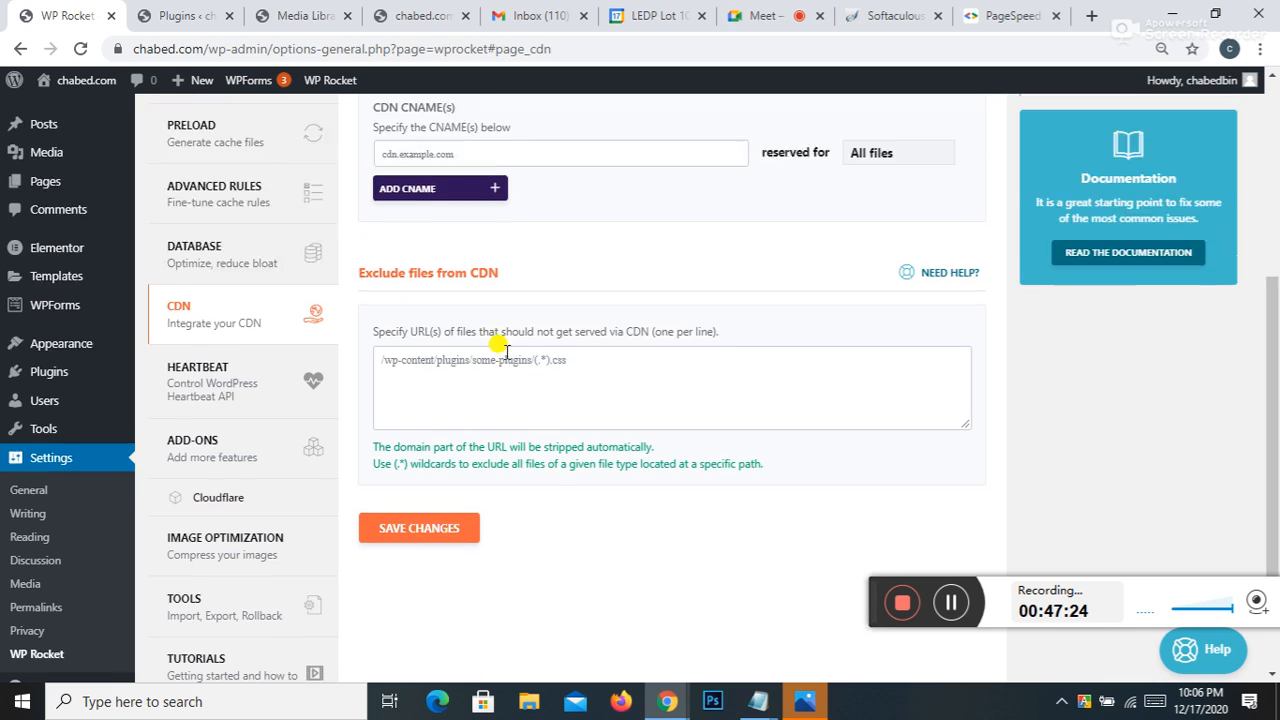
pyautogui.scroll(-1, 250, 430)
pyautogui.click(196, 450)
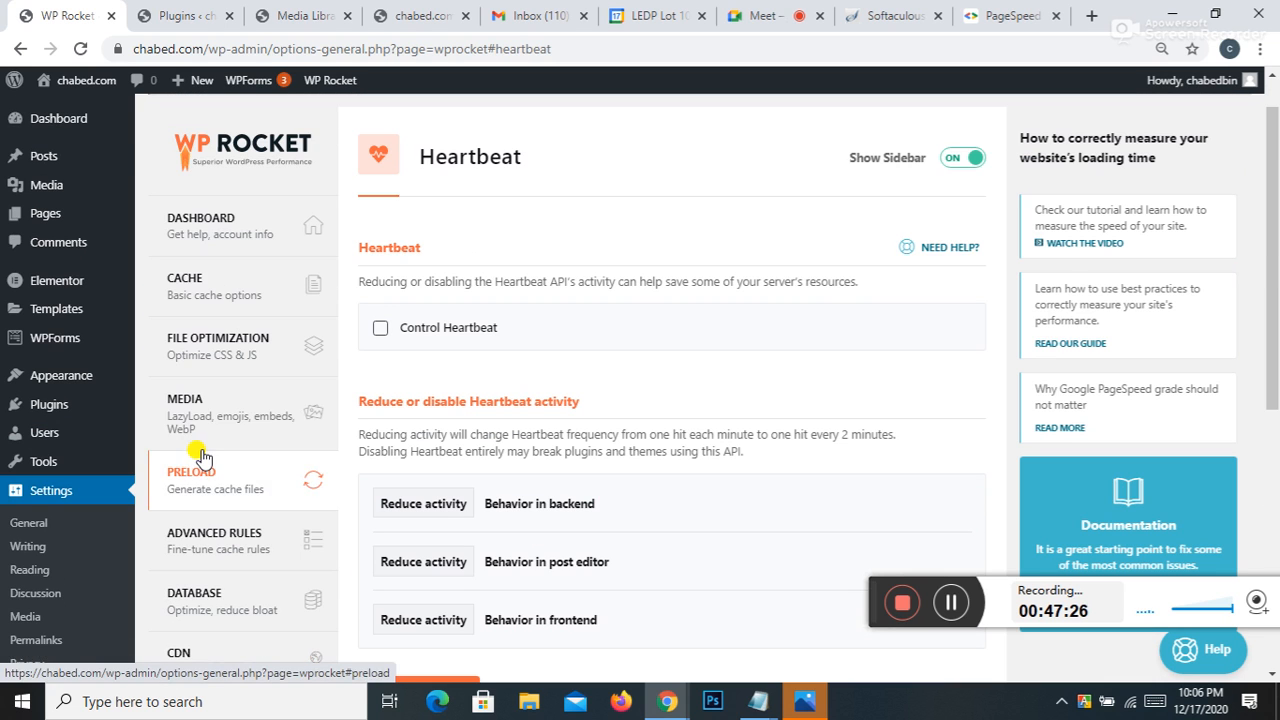
# Step: Inspect the chabed.com homepage with the browser's developer tools, examining its markup, console, network log and performance recording options
pyautogui.click(418, 15)
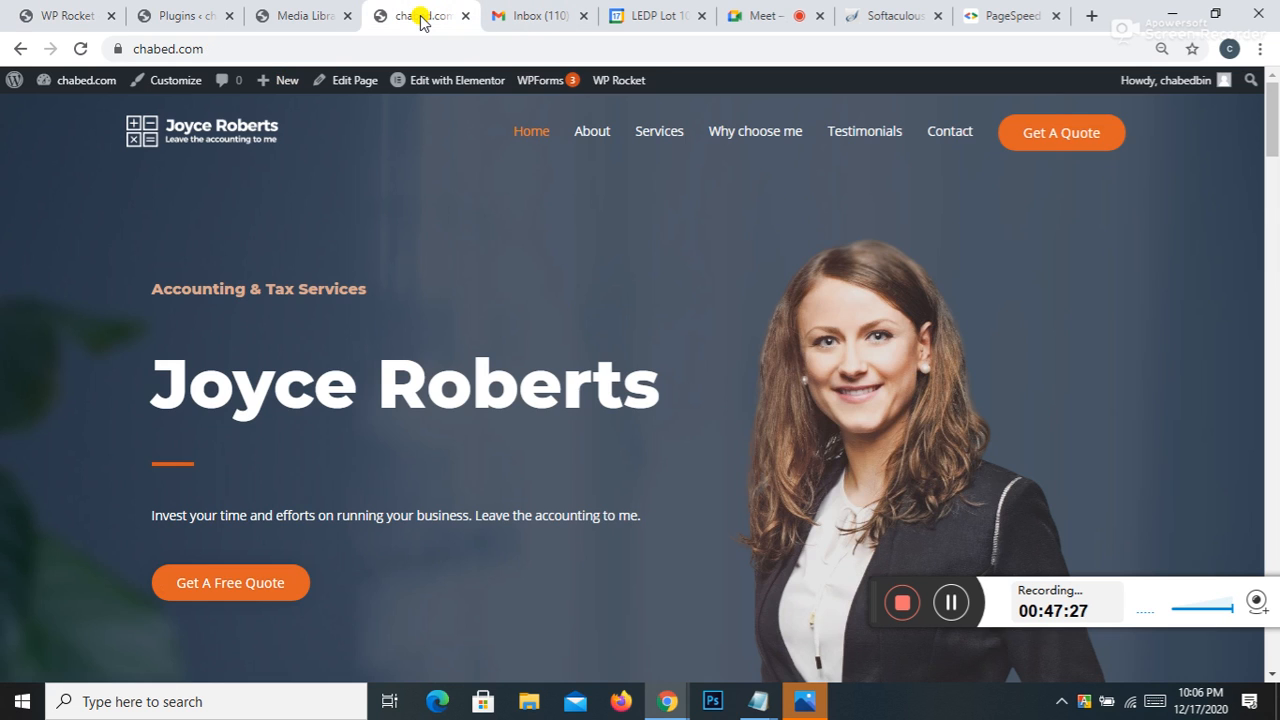
pyautogui.rightClick(723, 271)
pyautogui.click(772, 489)
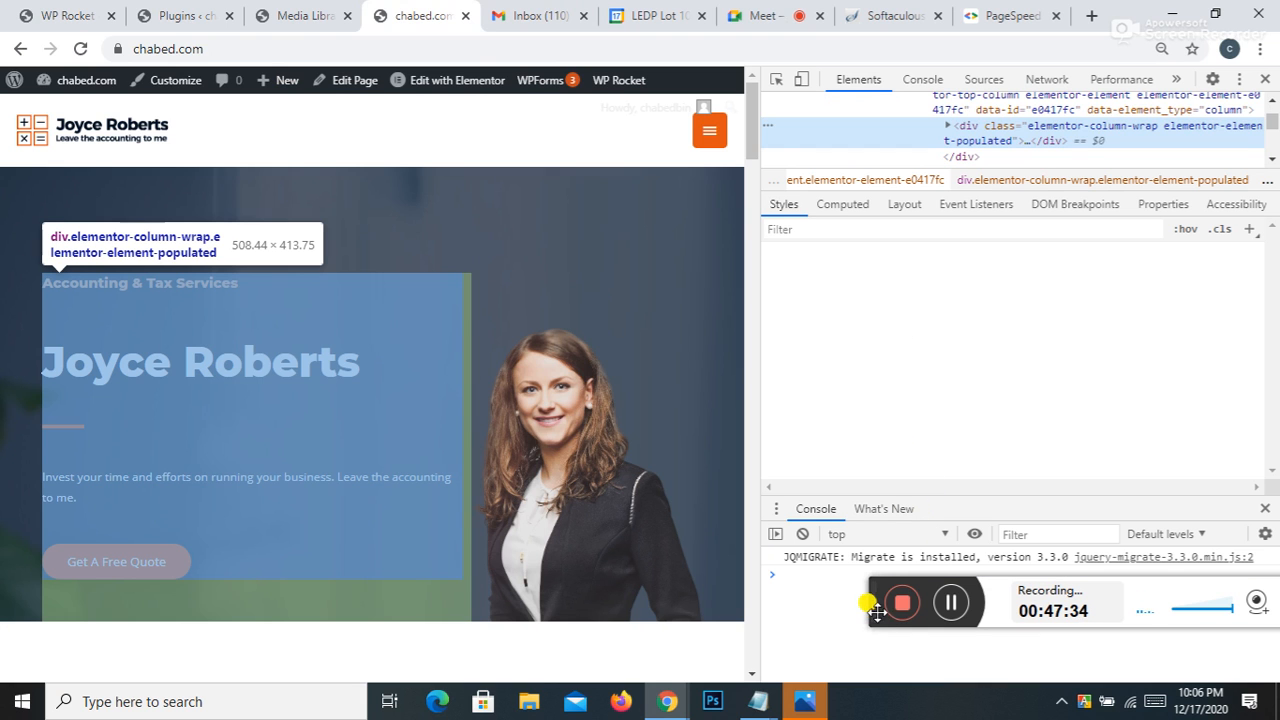
pyautogui.moveTo(868, 595); pyautogui.dragTo(998, 323)
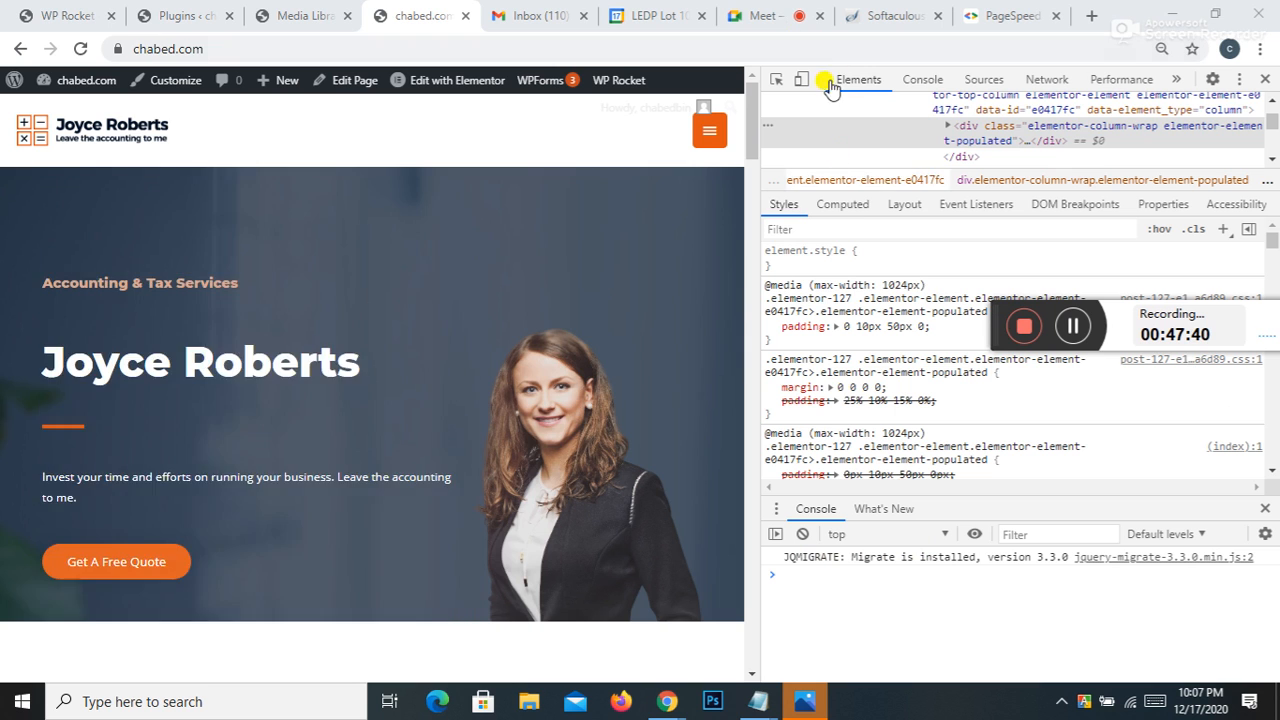
pyautogui.scroll(5, 980, 140)
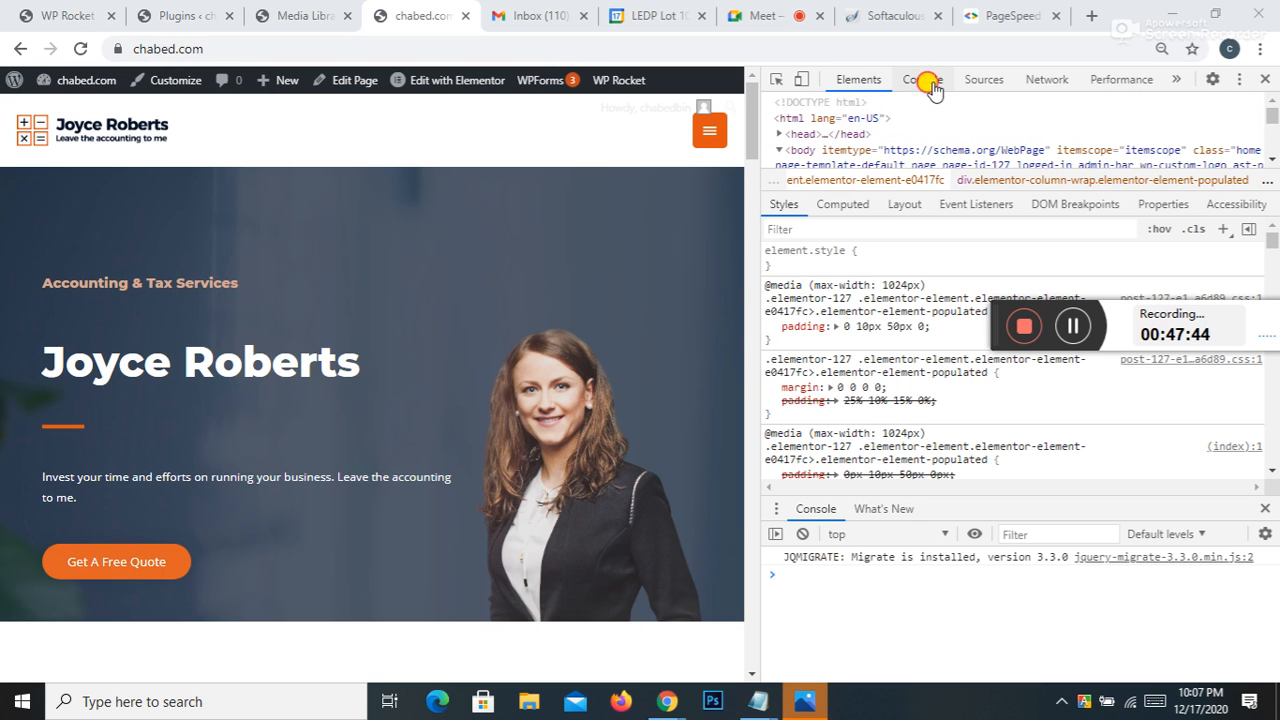
pyautogui.click(927, 80)
pyautogui.click(976, 88)
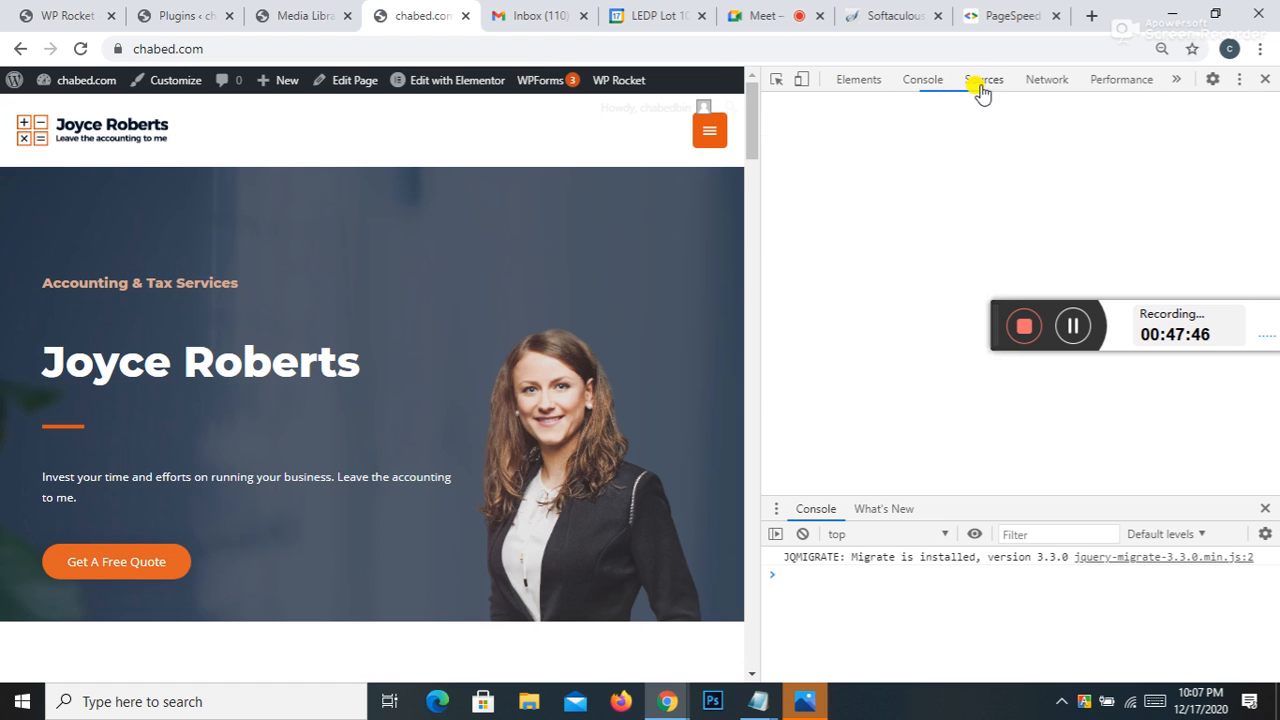
pyautogui.click(1064, 89)
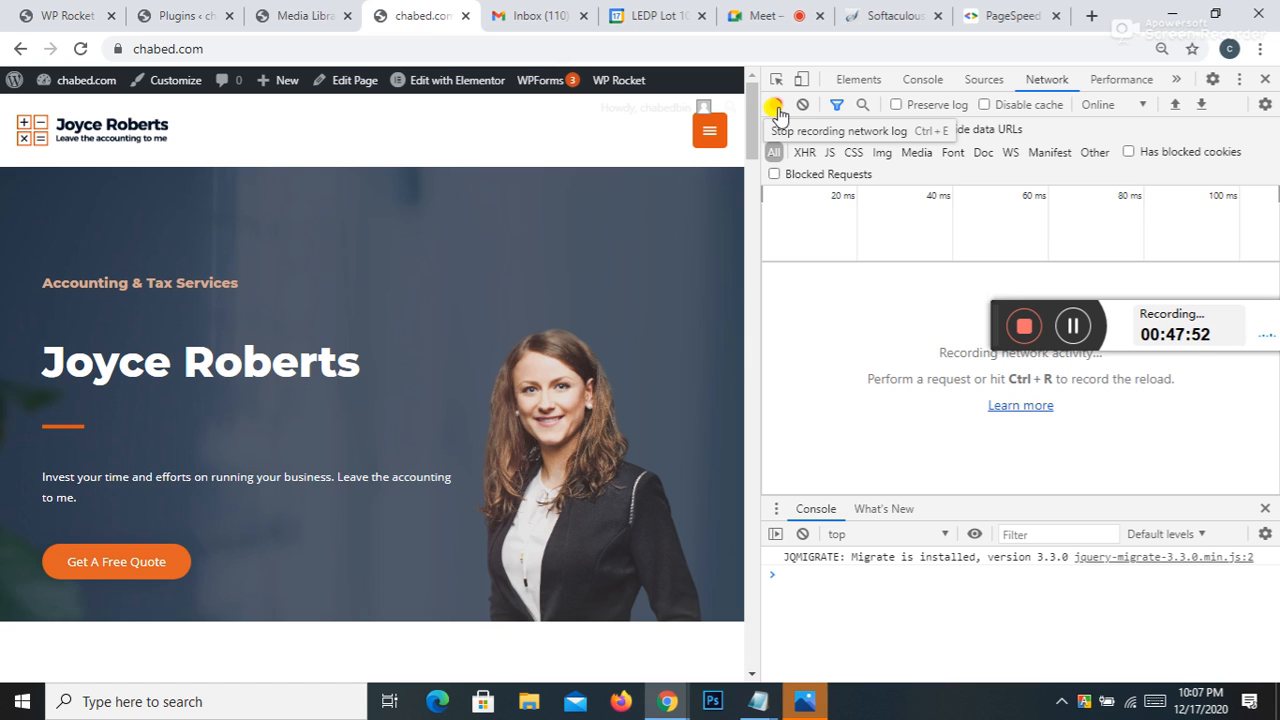
pyautogui.click(1125, 82)
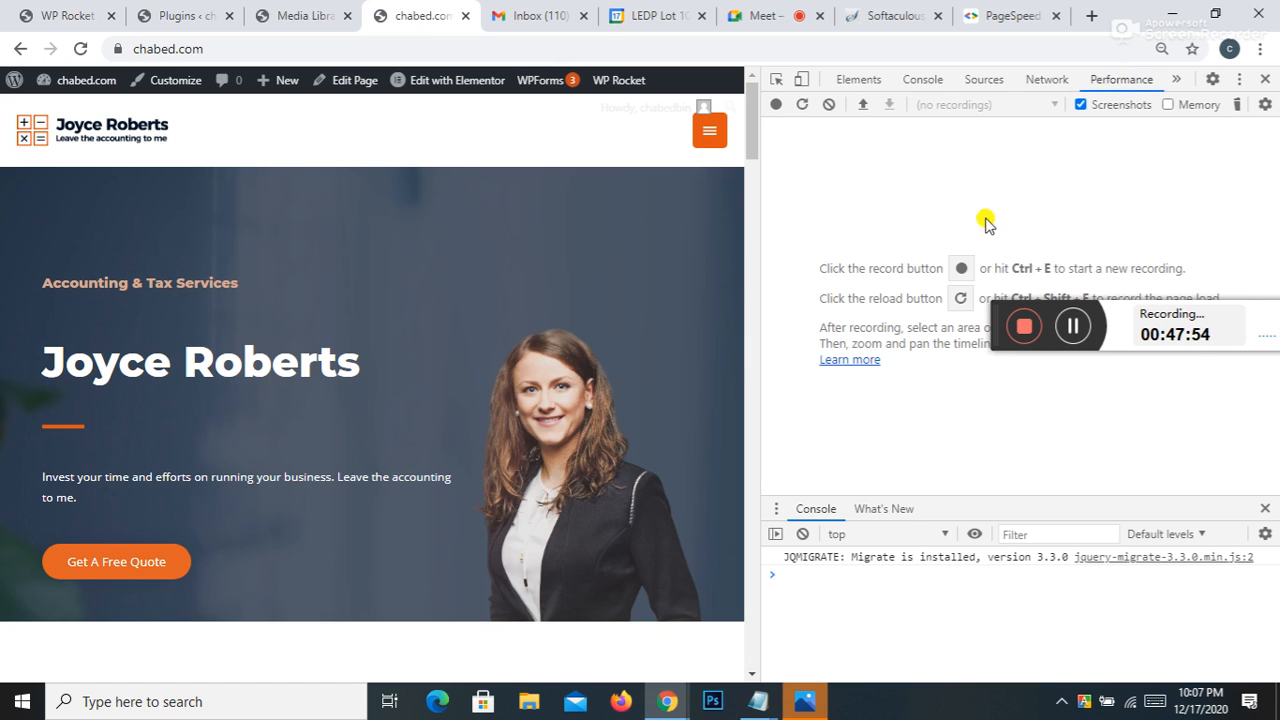
pyautogui.moveTo(994, 306); pyautogui.dragTo(1034, 440)
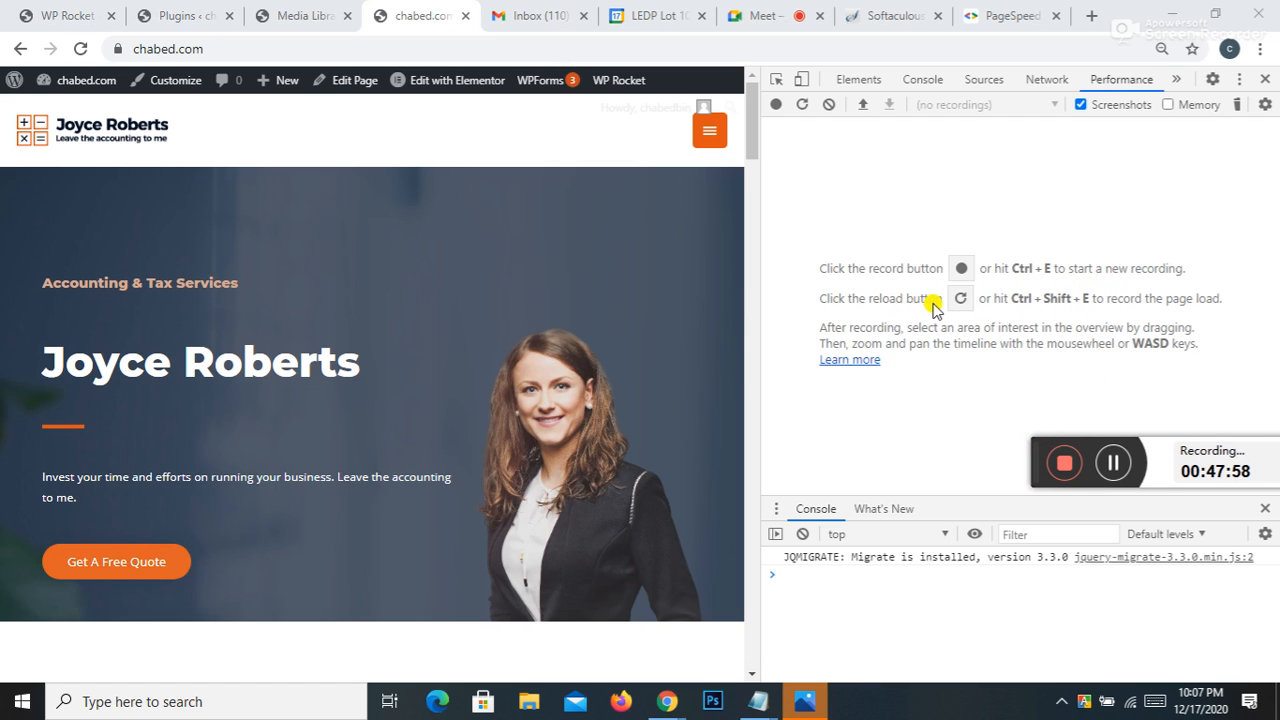
# Step: Examine the homepage's security overview and the memory profiling options in the developer tools
pyautogui.click(1177, 82)
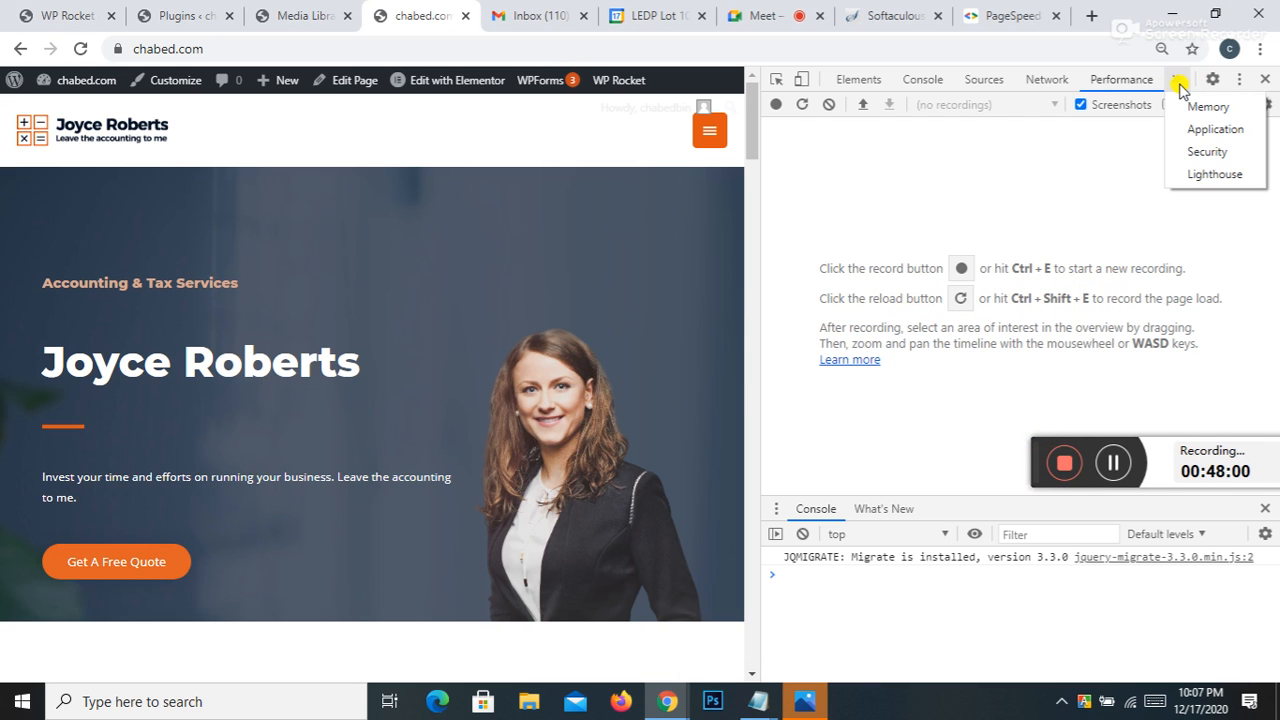
pyautogui.click(1195, 151)
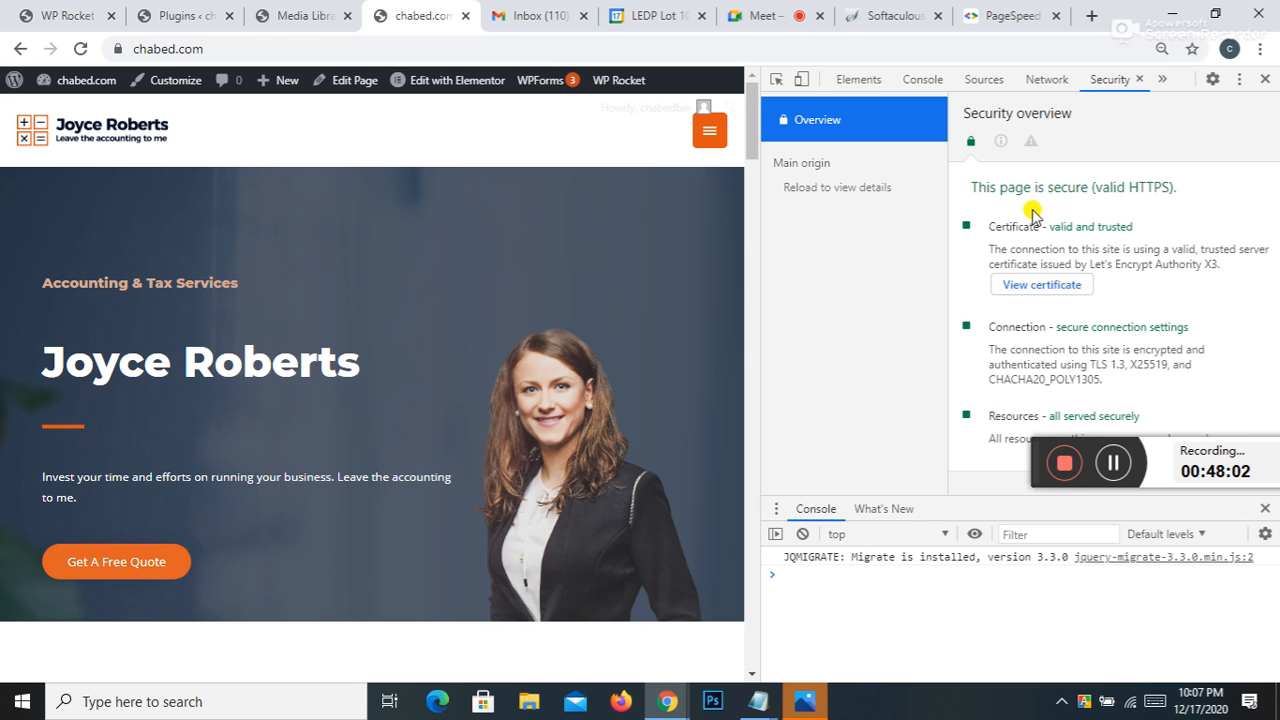
pyautogui.click(812, 166)
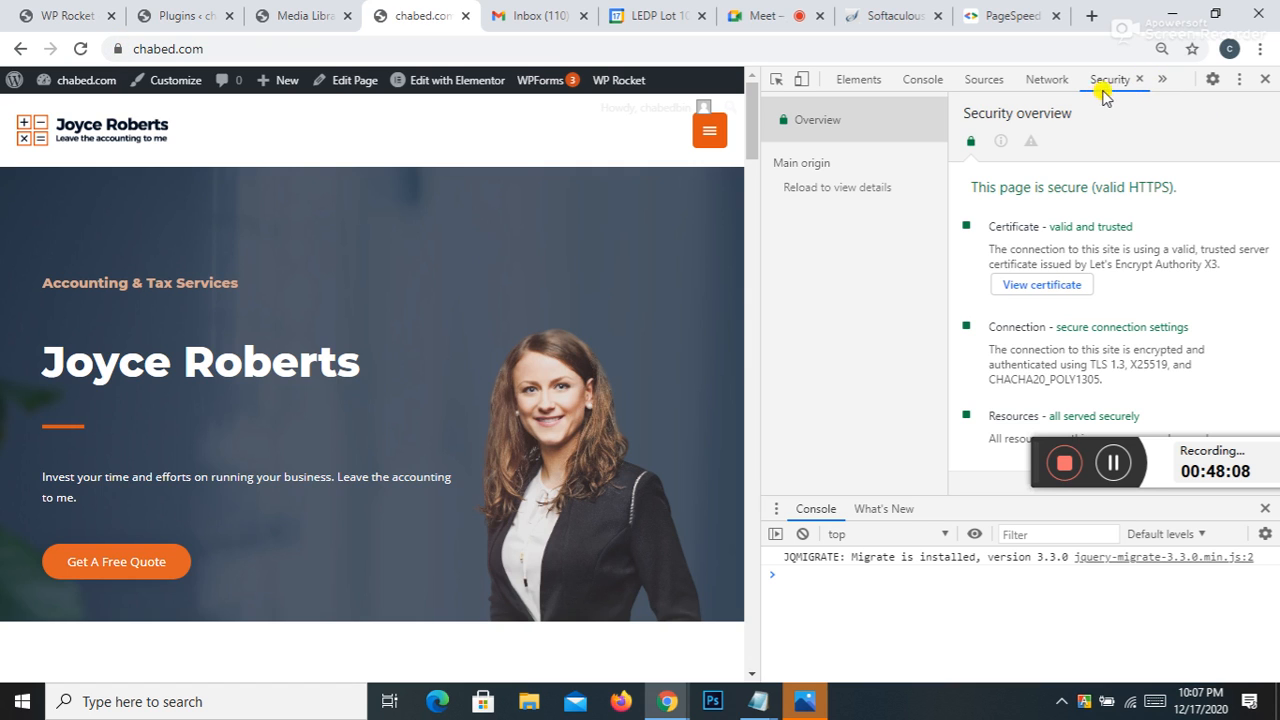
pyautogui.click(1162, 82)
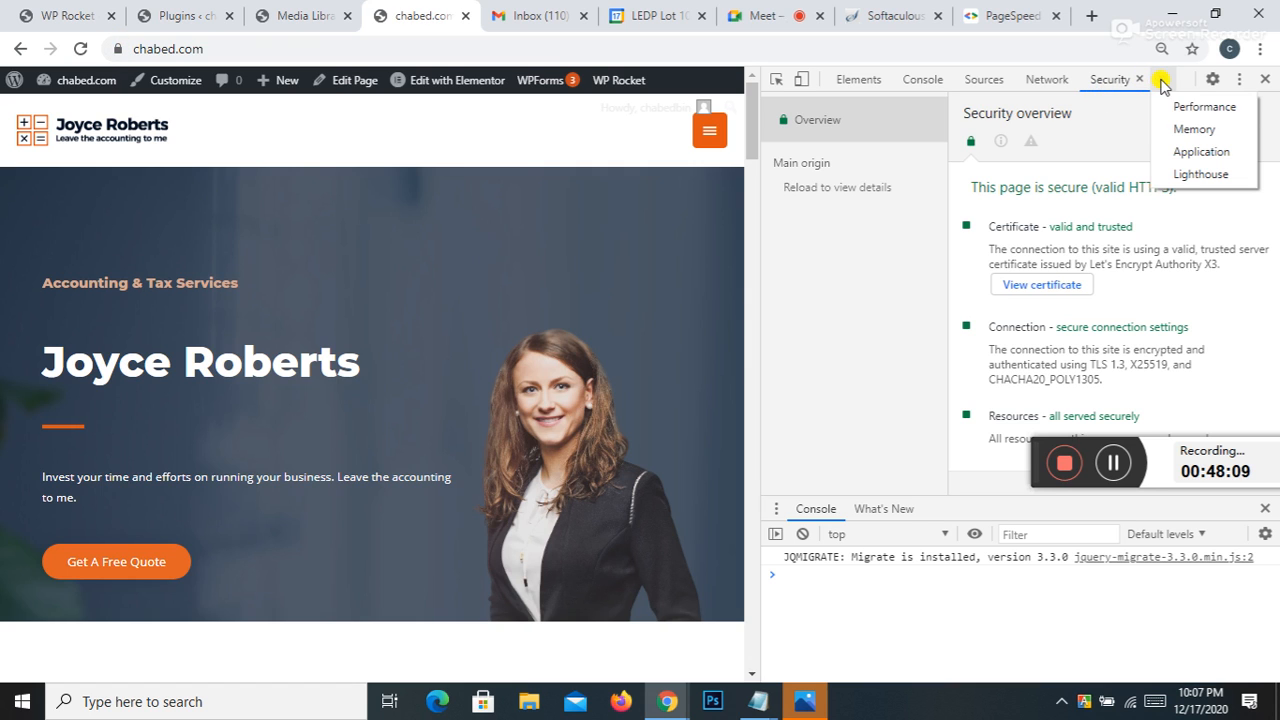
pyautogui.click(1172, 128)
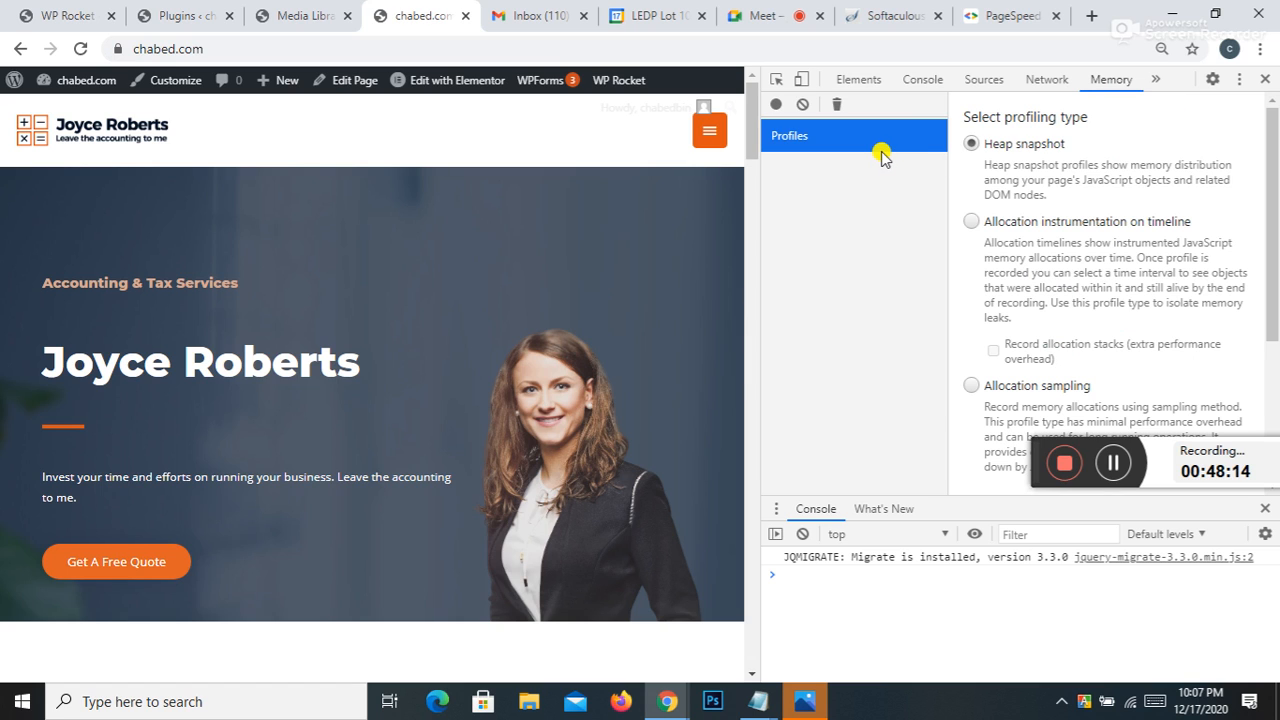
# Step: Examine the homepage's console output and the CSS rules of the inspected hero column, and close the developer tools
pyautogui.click(920, 84)
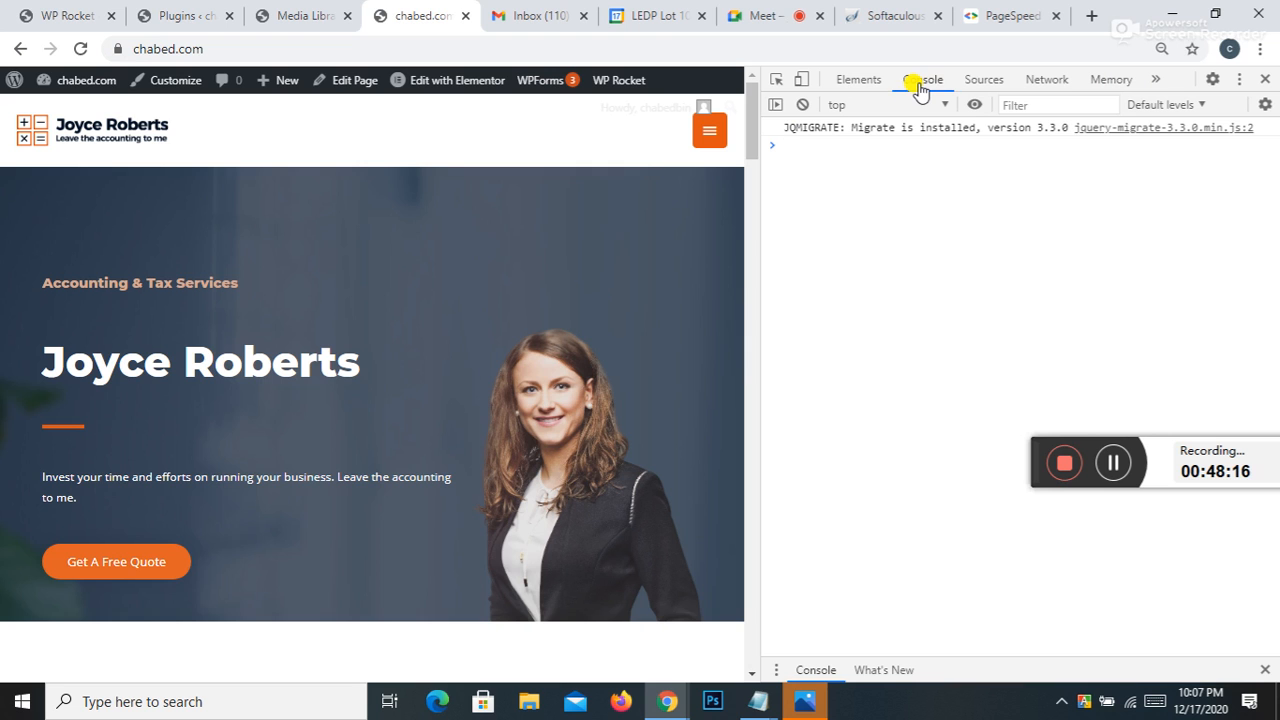
pyautogui.click(862, 84)
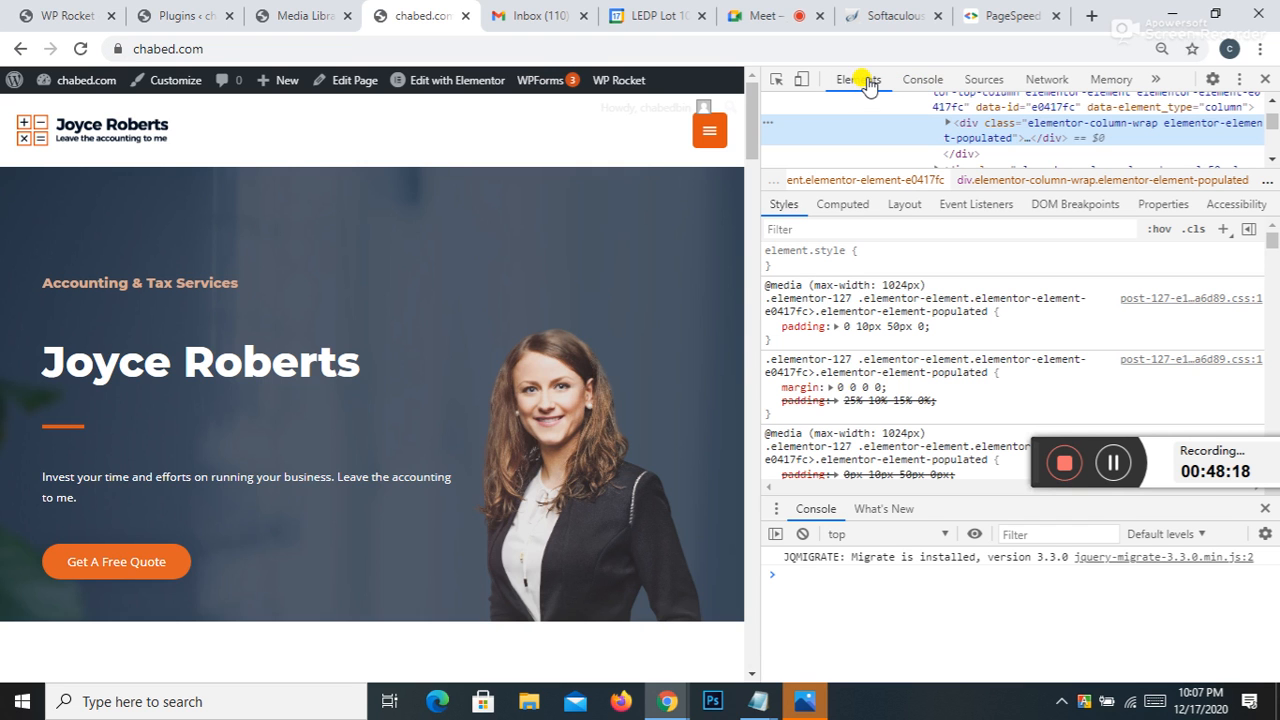
pyautogui.scroll(-5, 805, 305)
pyautogui.scroll(-10, 800, 303)
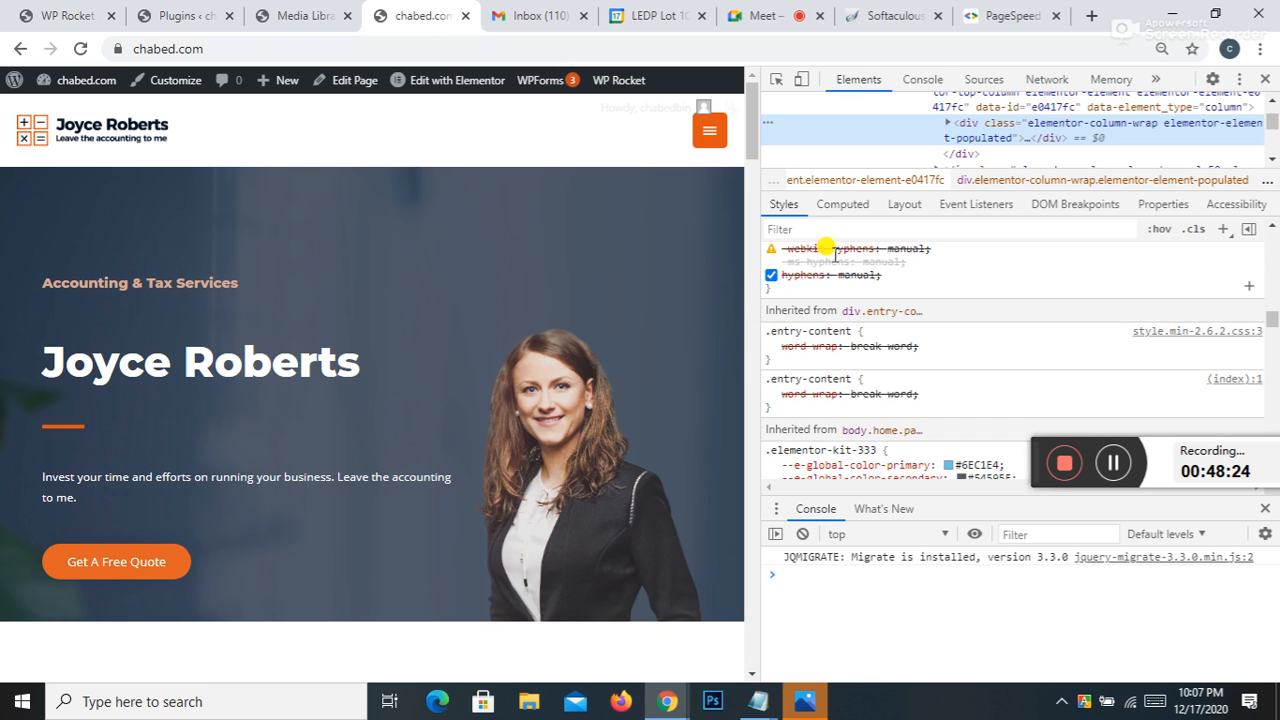
pyautogui.scroll(-10, 850, 325)
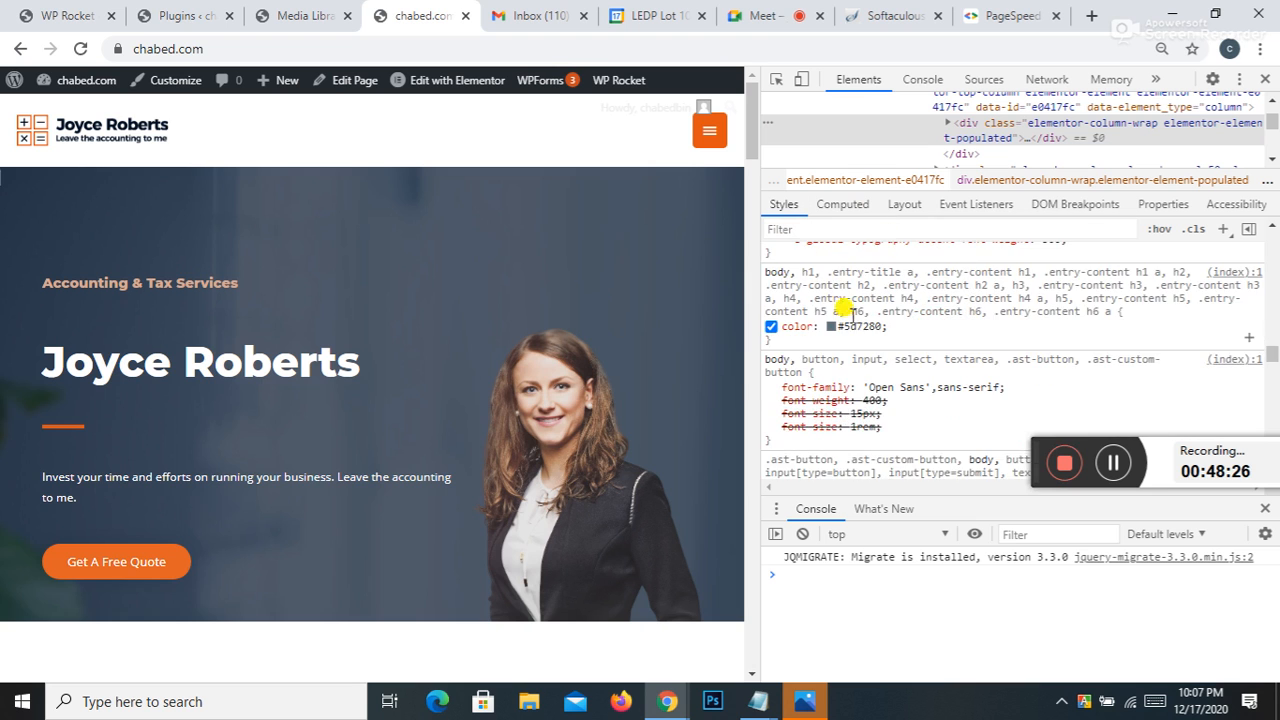
pyautogui.scroll(-5, 858, 330)
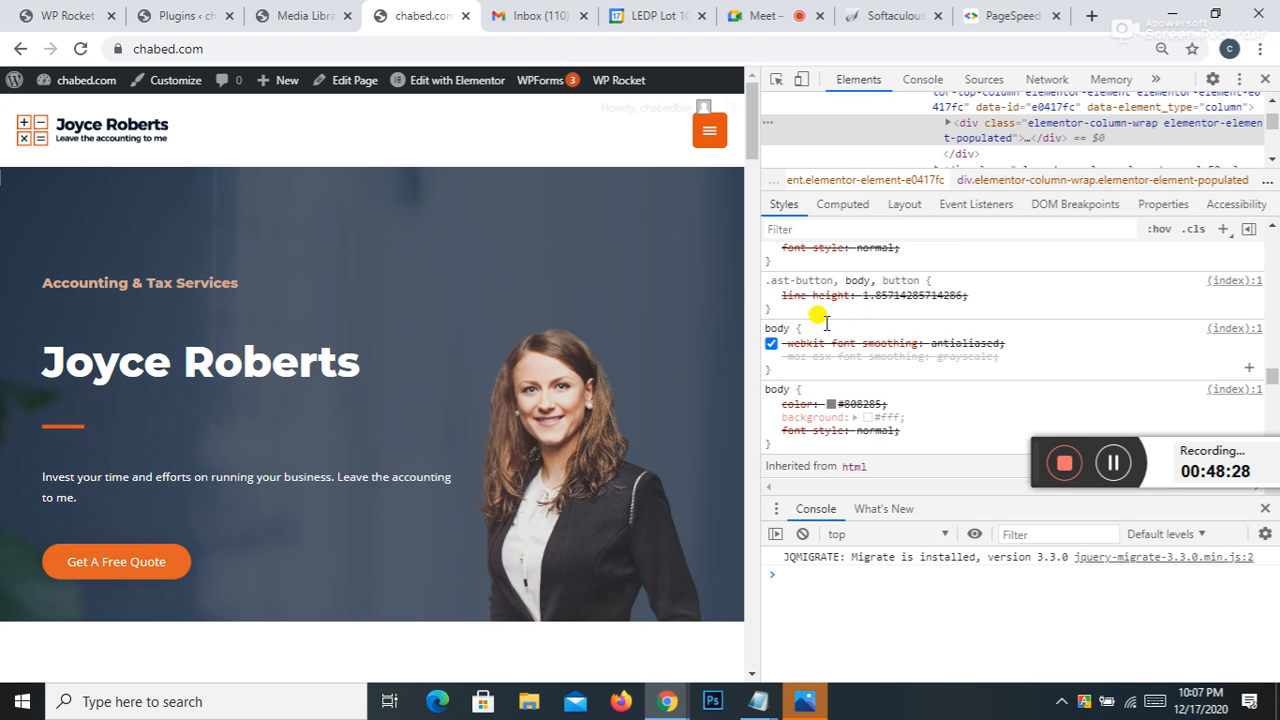
pyautogui.scroll(1, 866, 303)
pyautogui.scroll(-5, 920, 315)
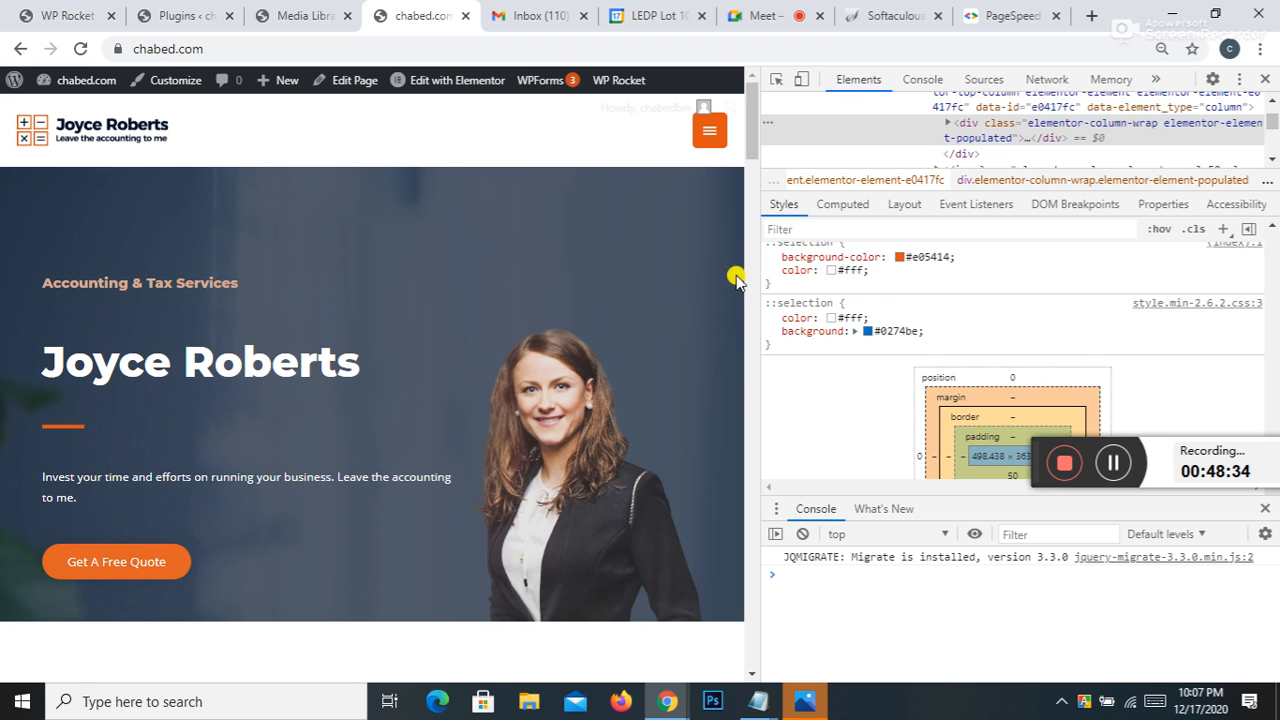
pyautogui.scroll(-10, 609, 354)
pyautogui.scroll(-5, 688, 398)
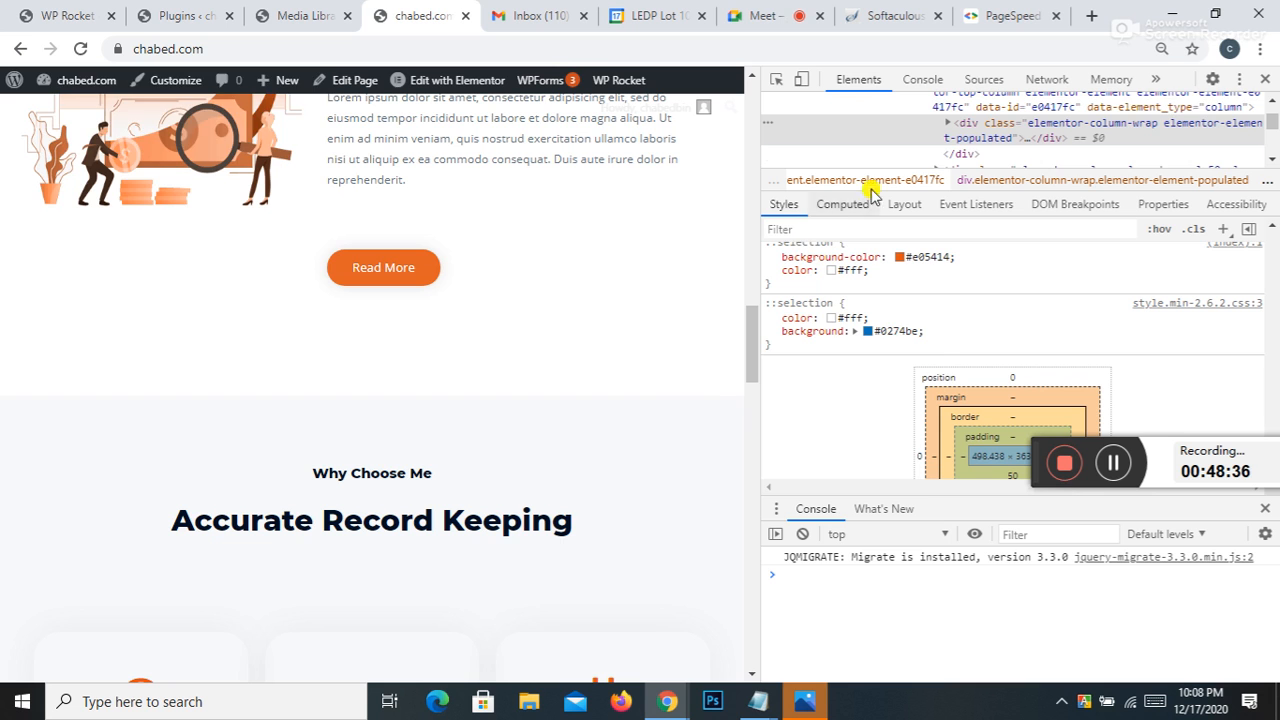
pyautogui.click(1265, 79)
pyautogui.scroll(15, 667, 268)
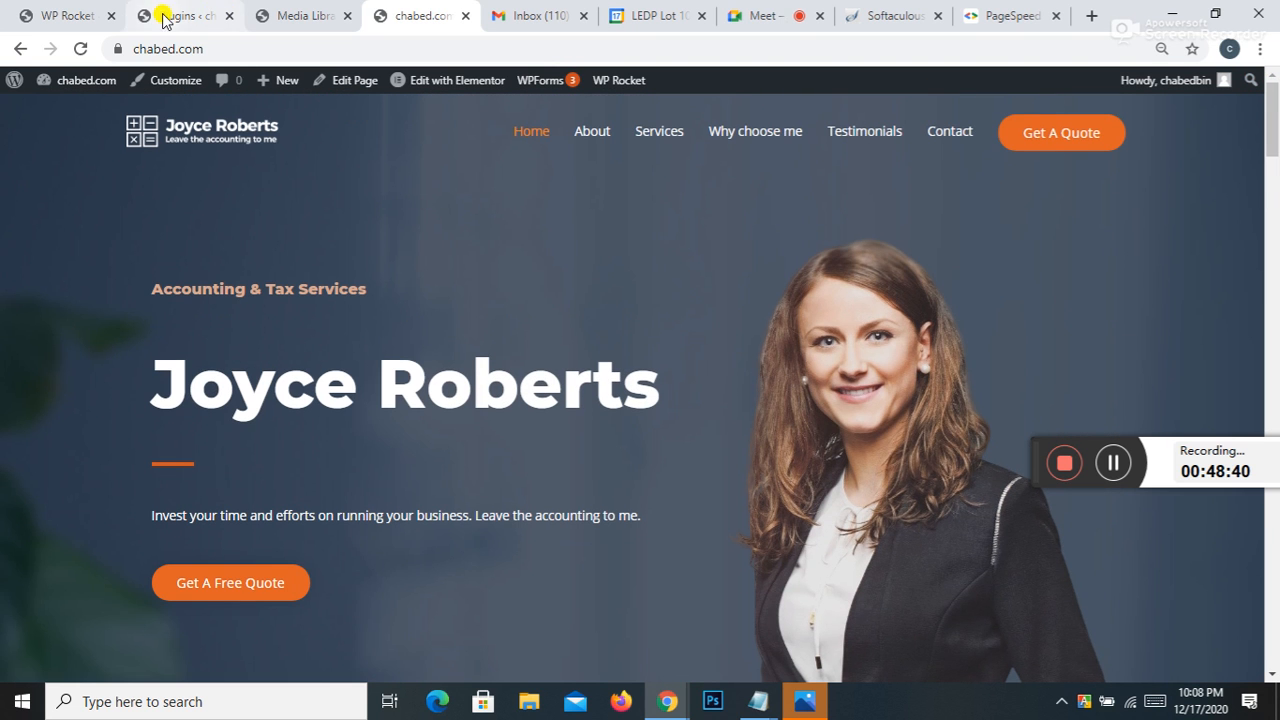
# Step: Review the site's installed WordPress plugins and which of them are active
pyautogui.click(44, 14)
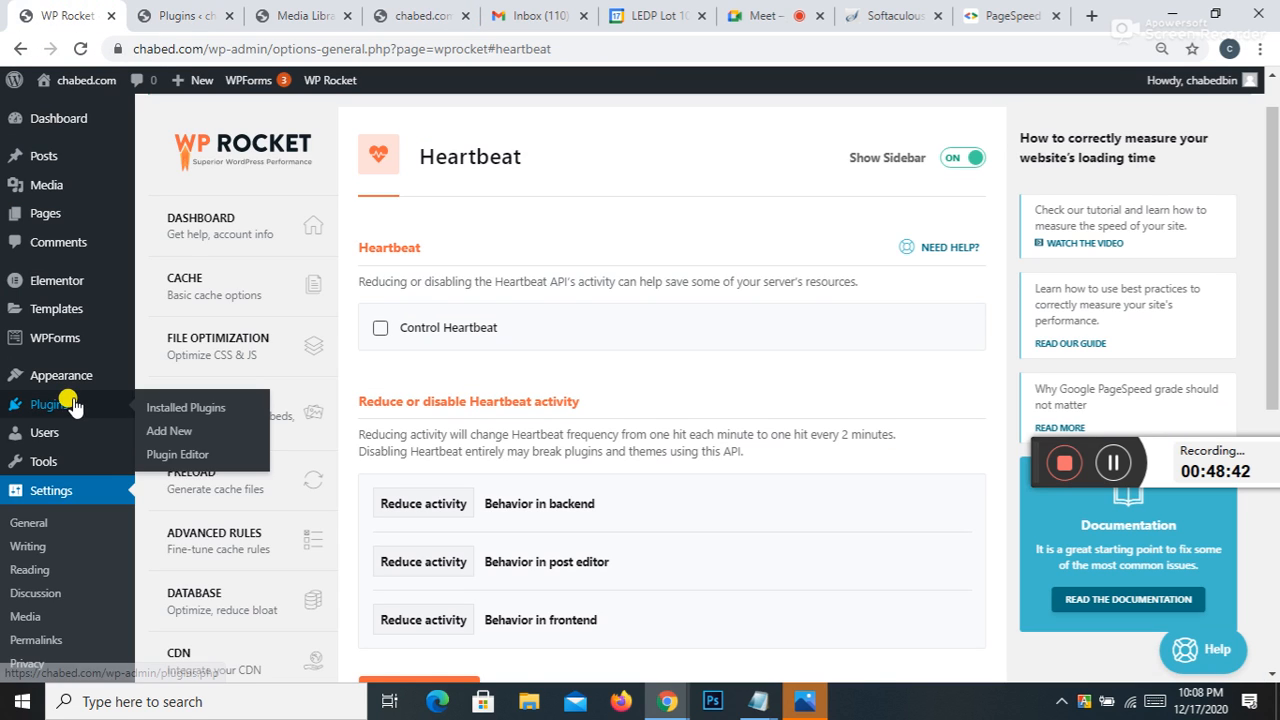
pyautogui.click(160, 412)
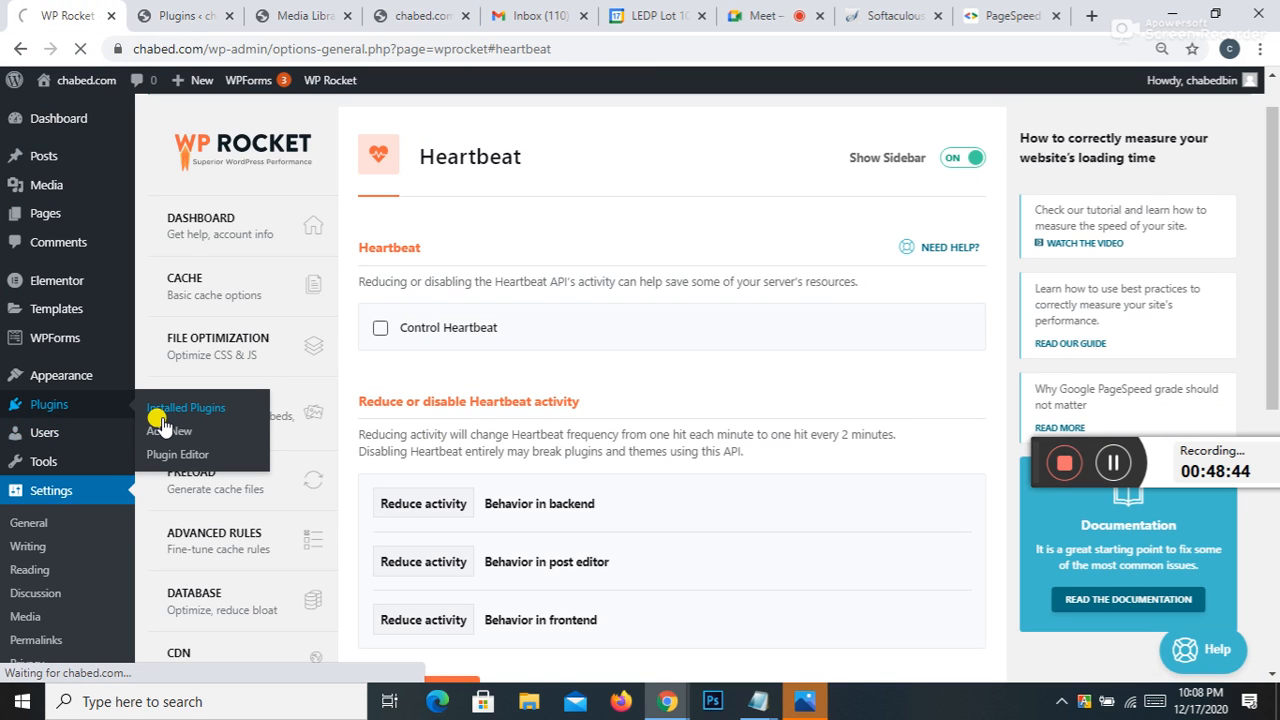
pyautogui.scroll(-4, 258, 404)
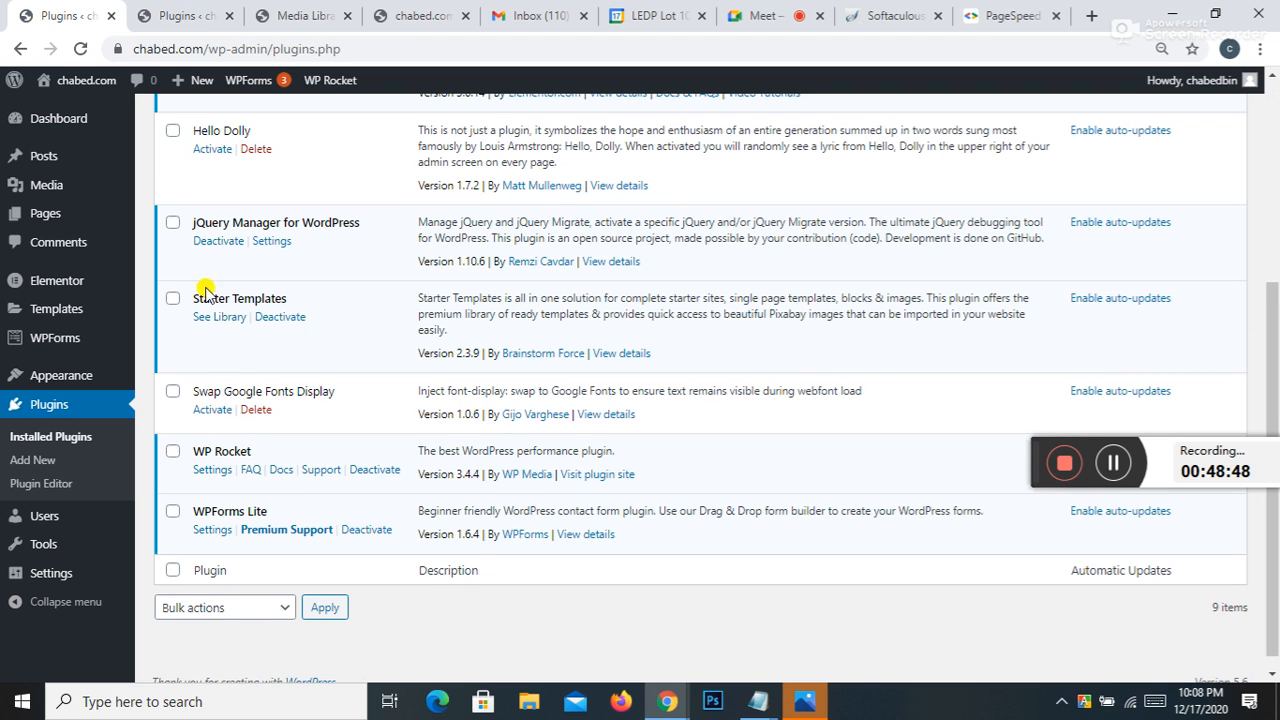
pyautogui.scroll(2, 206, 240)
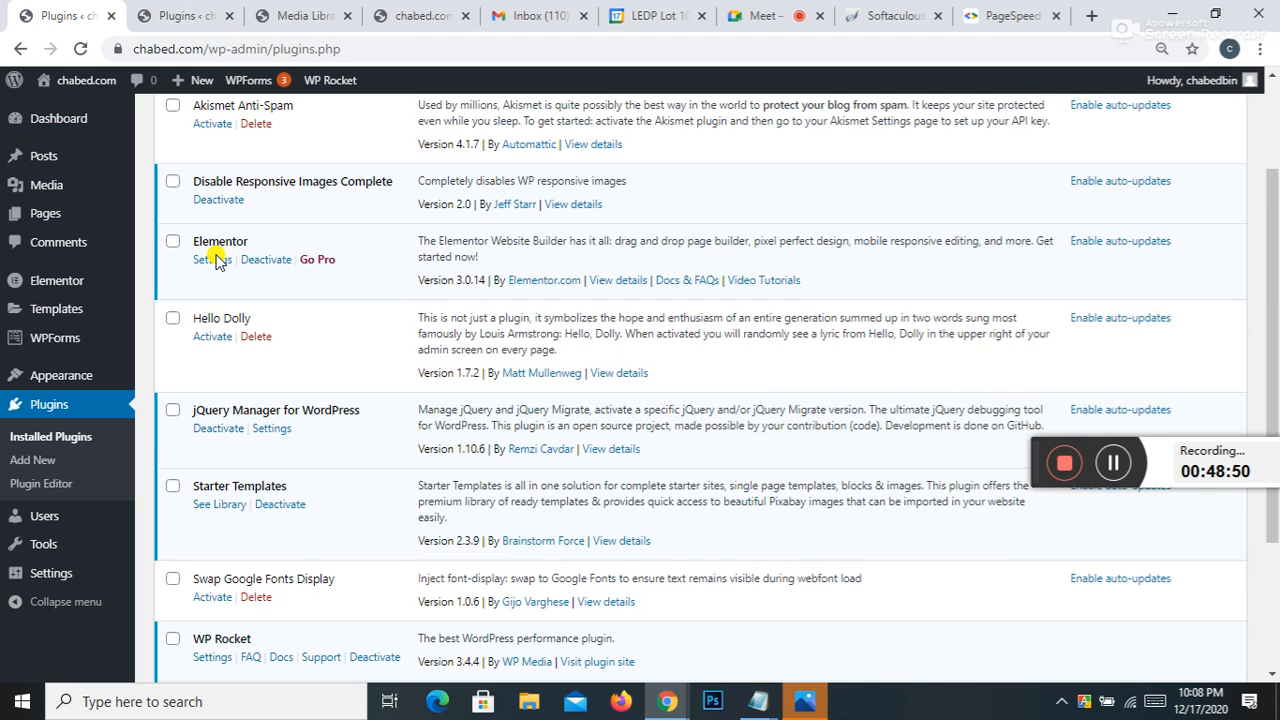
pyautogui.scroll(1, 211, 206)
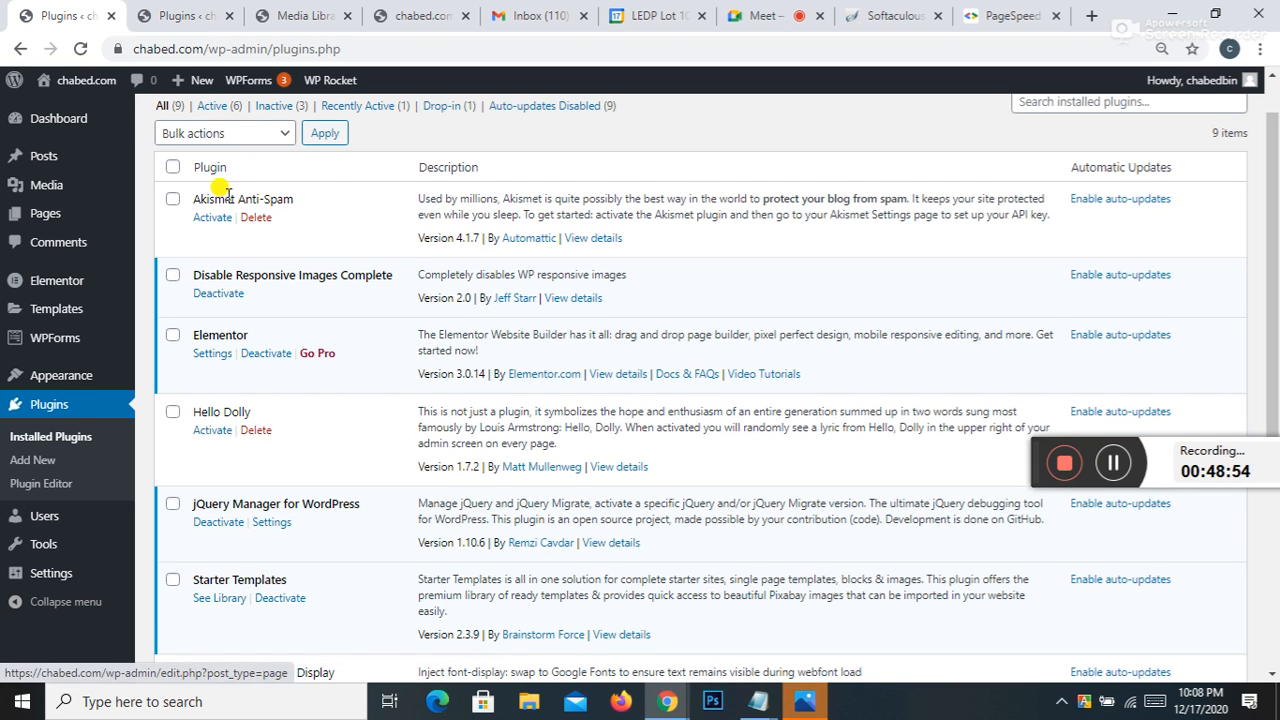
pyautogui.scroll(1, 1220, 196)
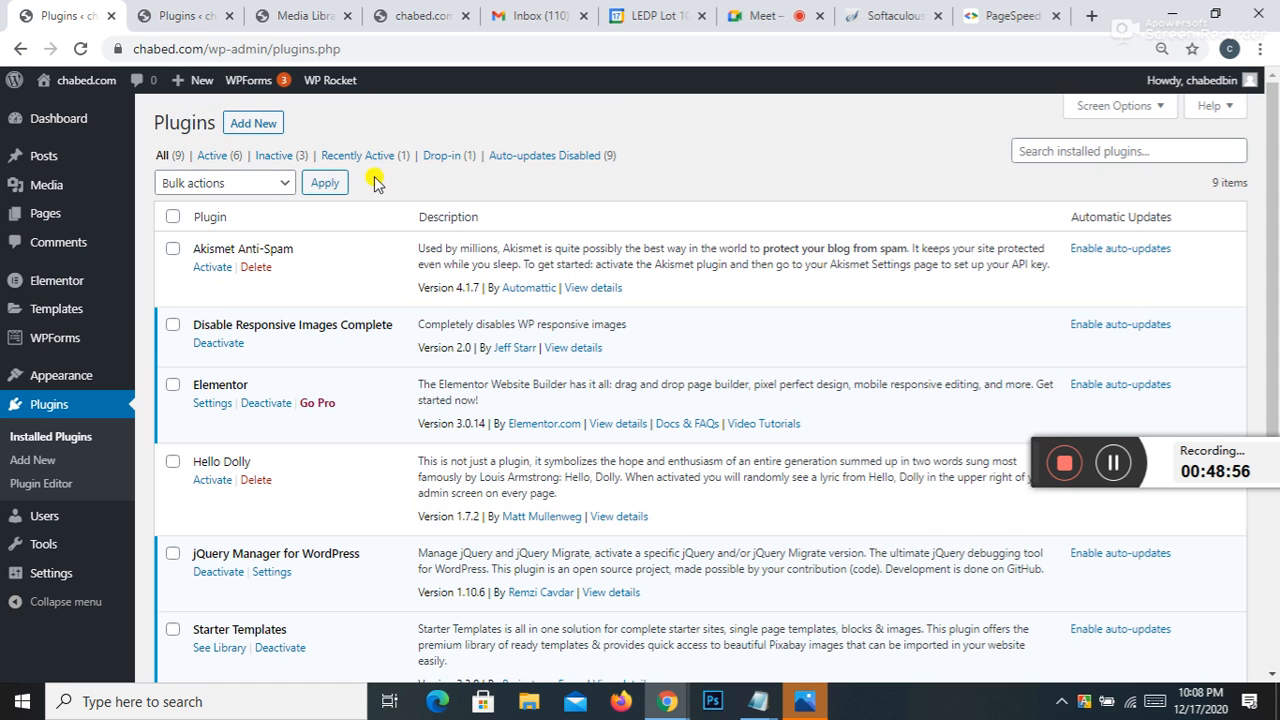
# Step: Open the page for adding new plugins and search the plugin directory for "res" and "resmush"
pyautogui.click(250, 123)
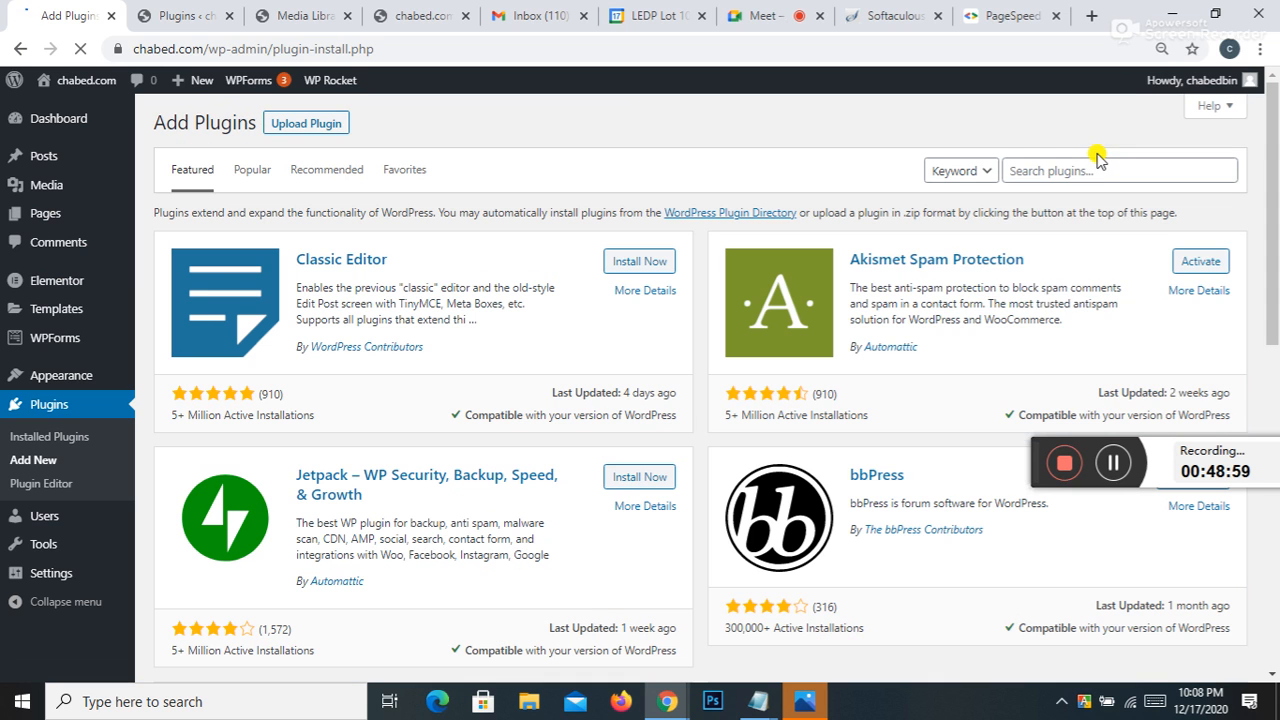
pyautogui.click(1078, 172)
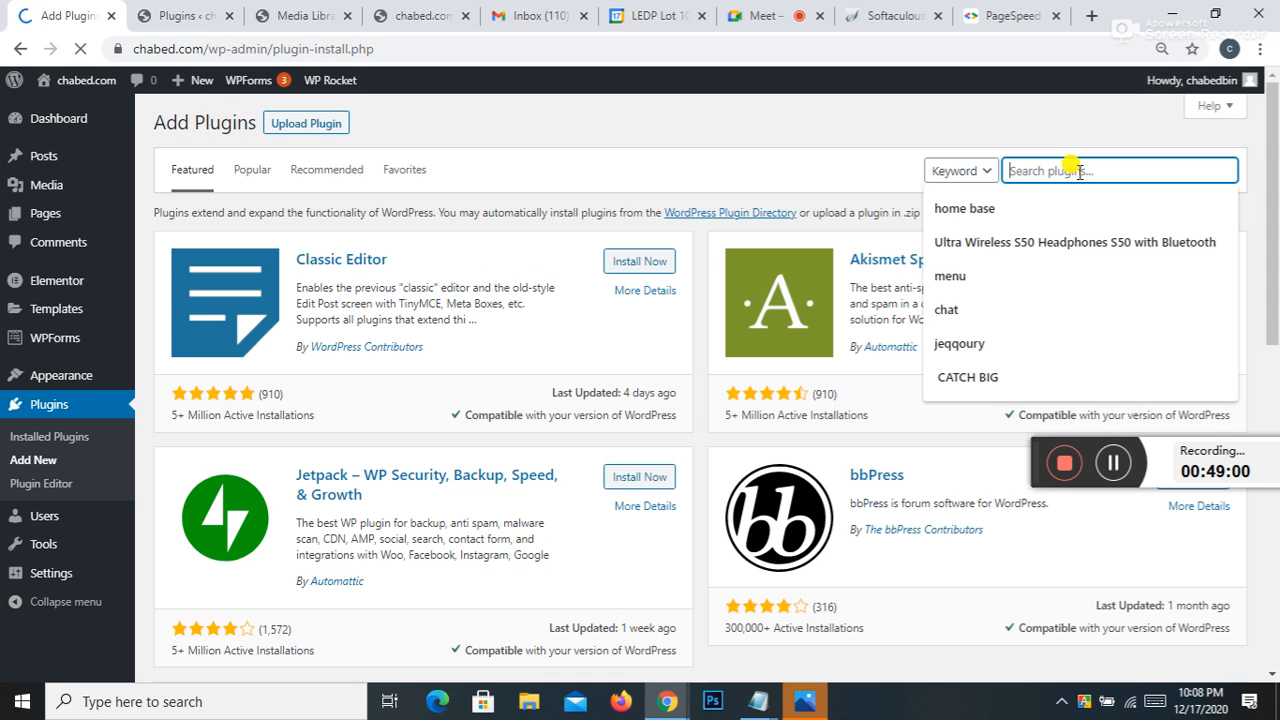
pyautogui.write('res')
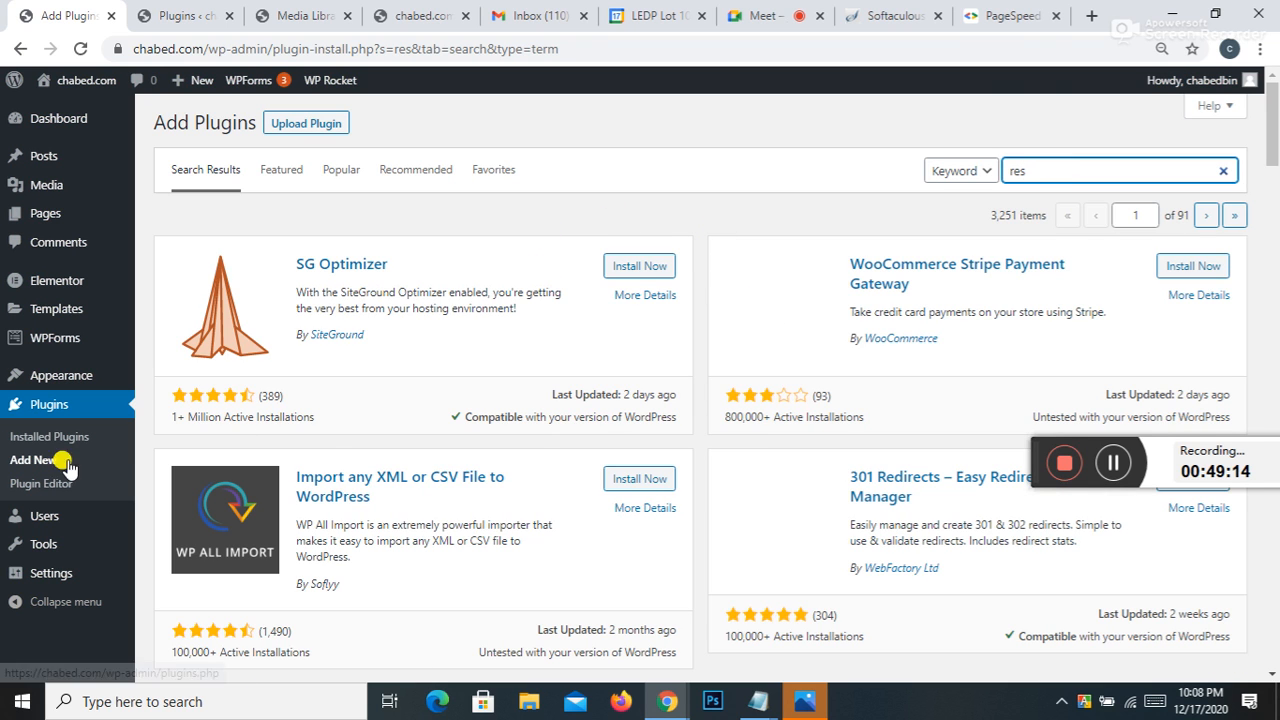
pyautogui.click(1040, 172)
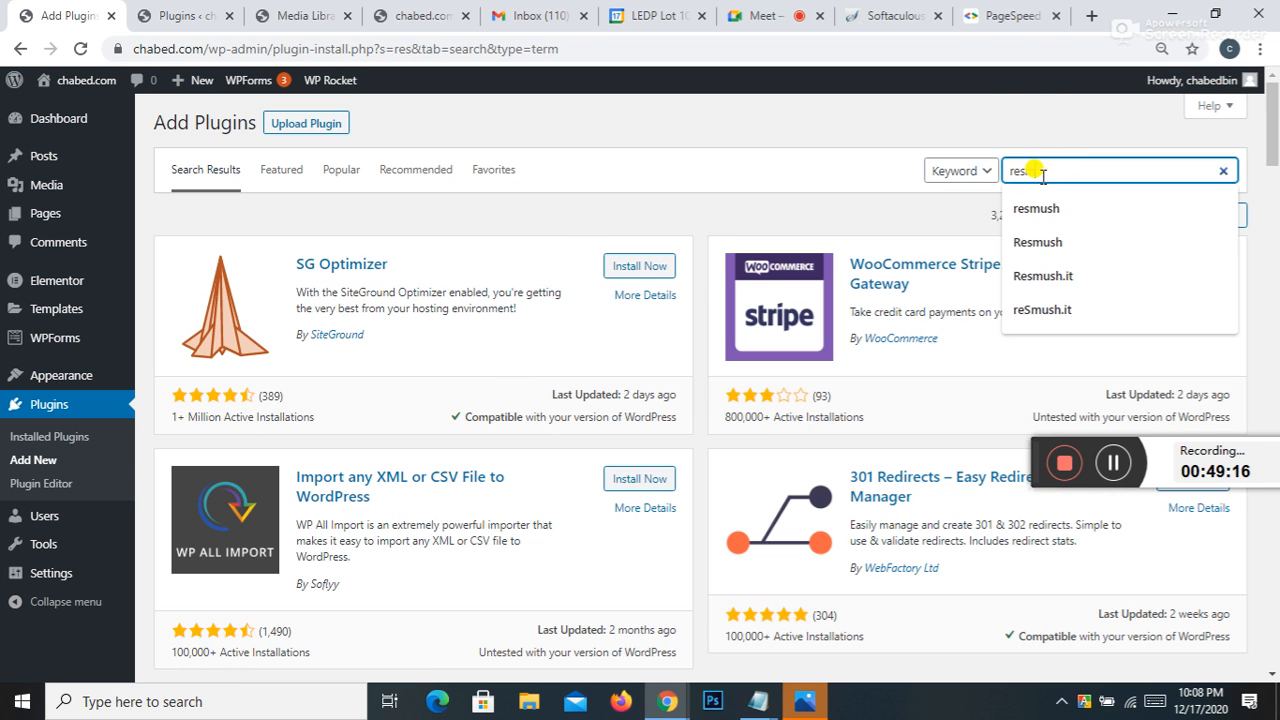
pyautogui.click(1030, 207)
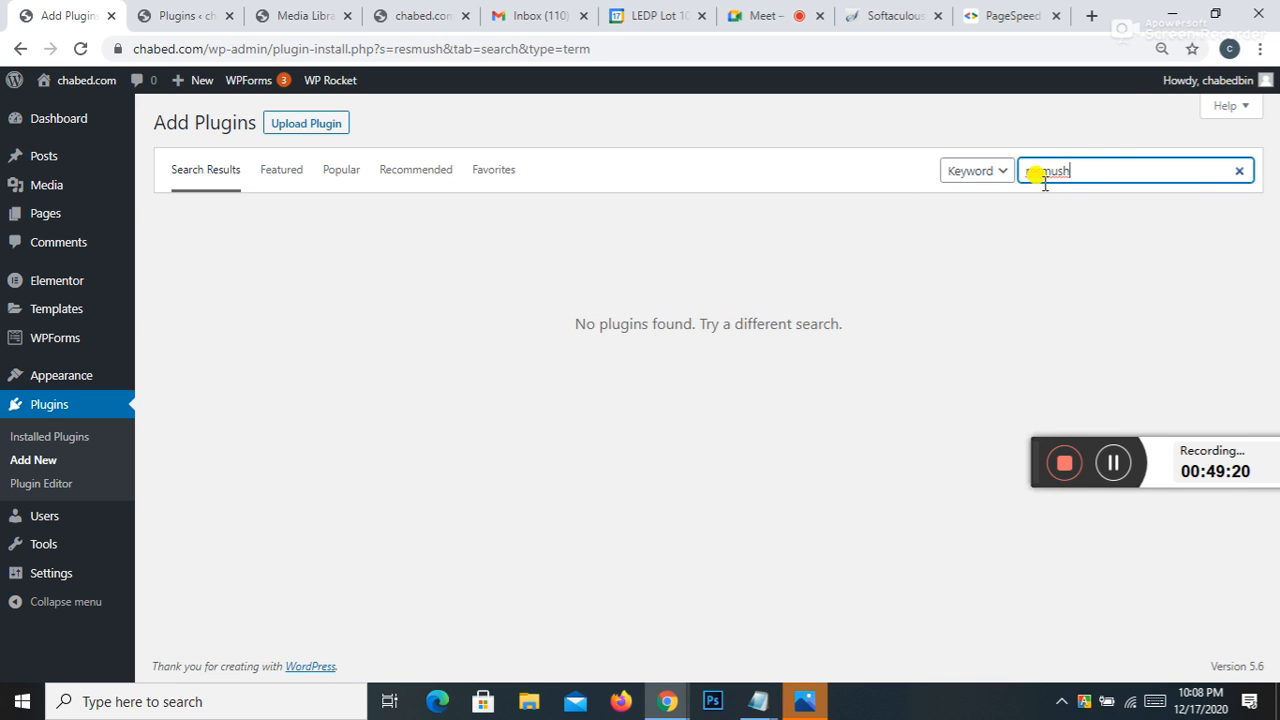
pyautogui.click(1040, 172)
pyautogui.click(1047, 208)
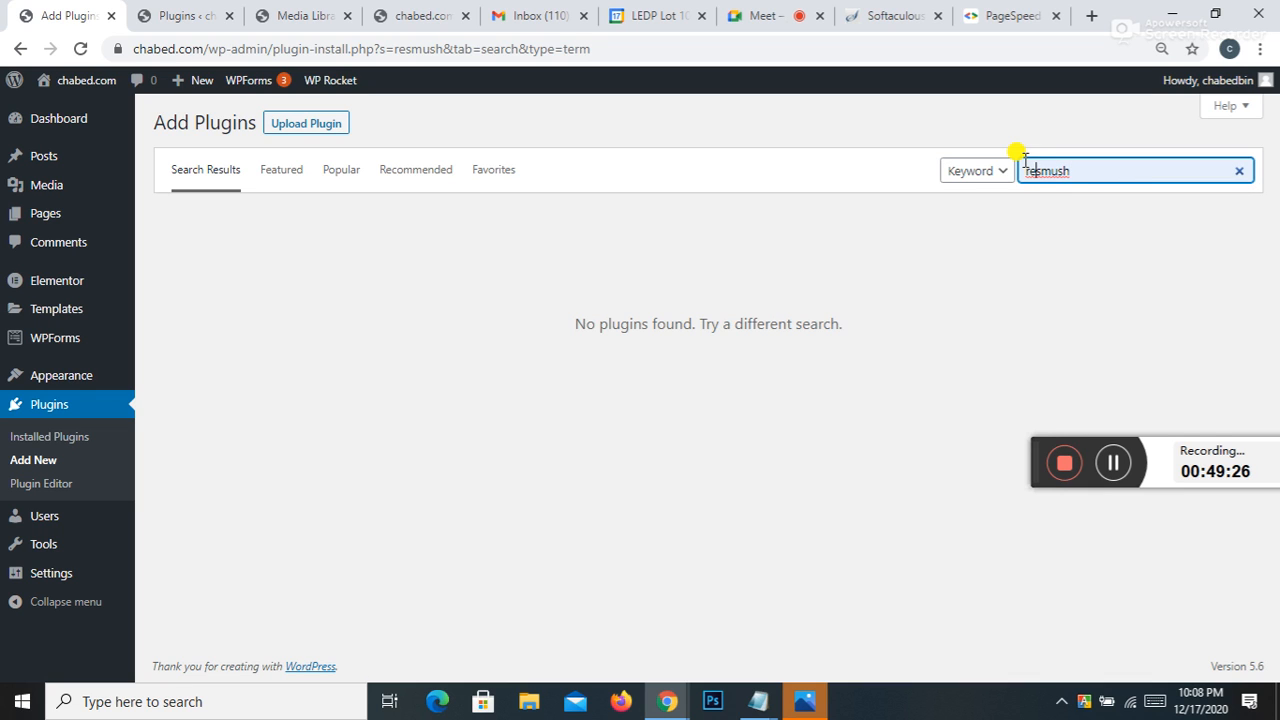
# Step: Search the plugin directory for "smush" and "smash", and look through the listed plugins for an image optimizer
pyautogui.press('BackSpace')
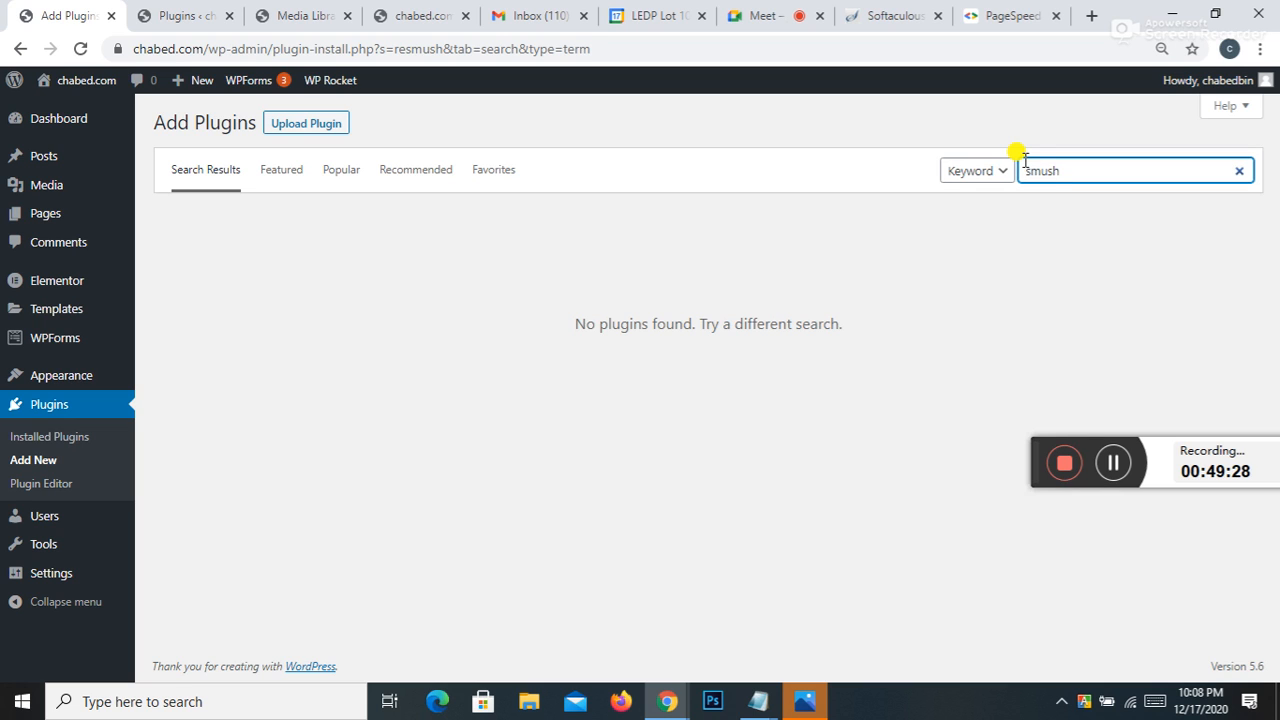
pyautogui.press('BackSpace')
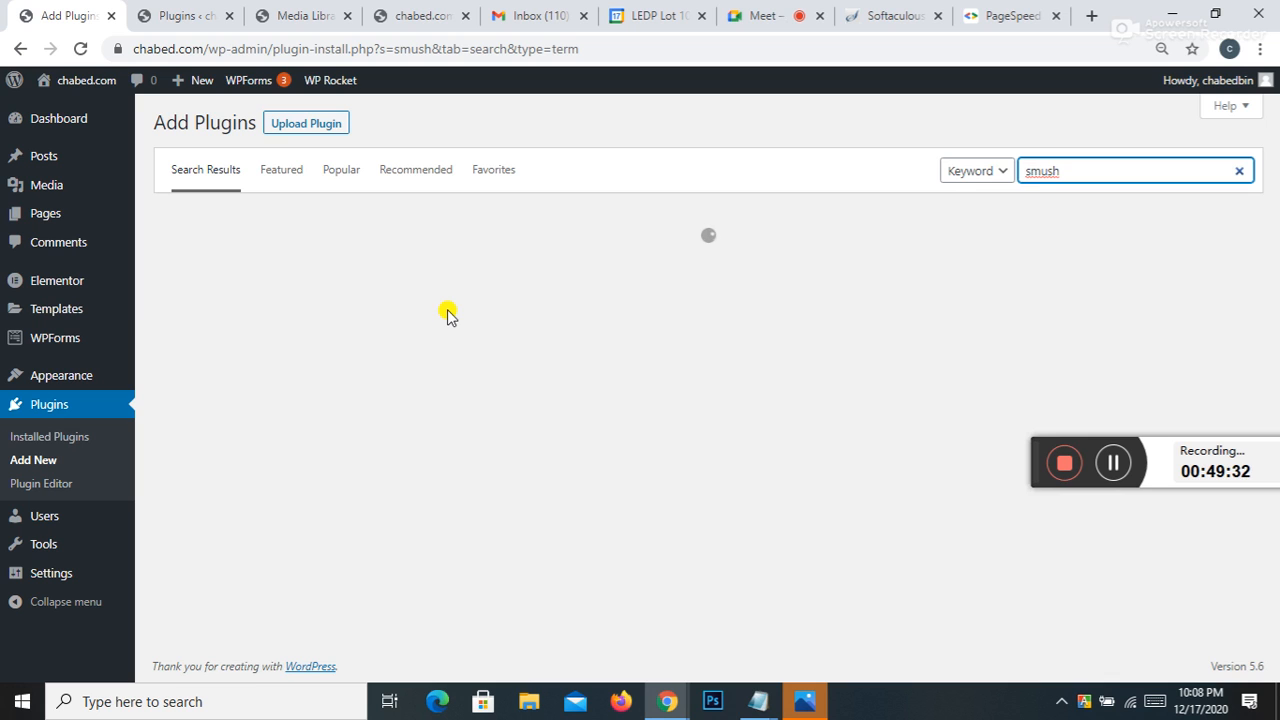
pyautogui.rightClick(1027, 172)
pyautogui.click(1056, 181)
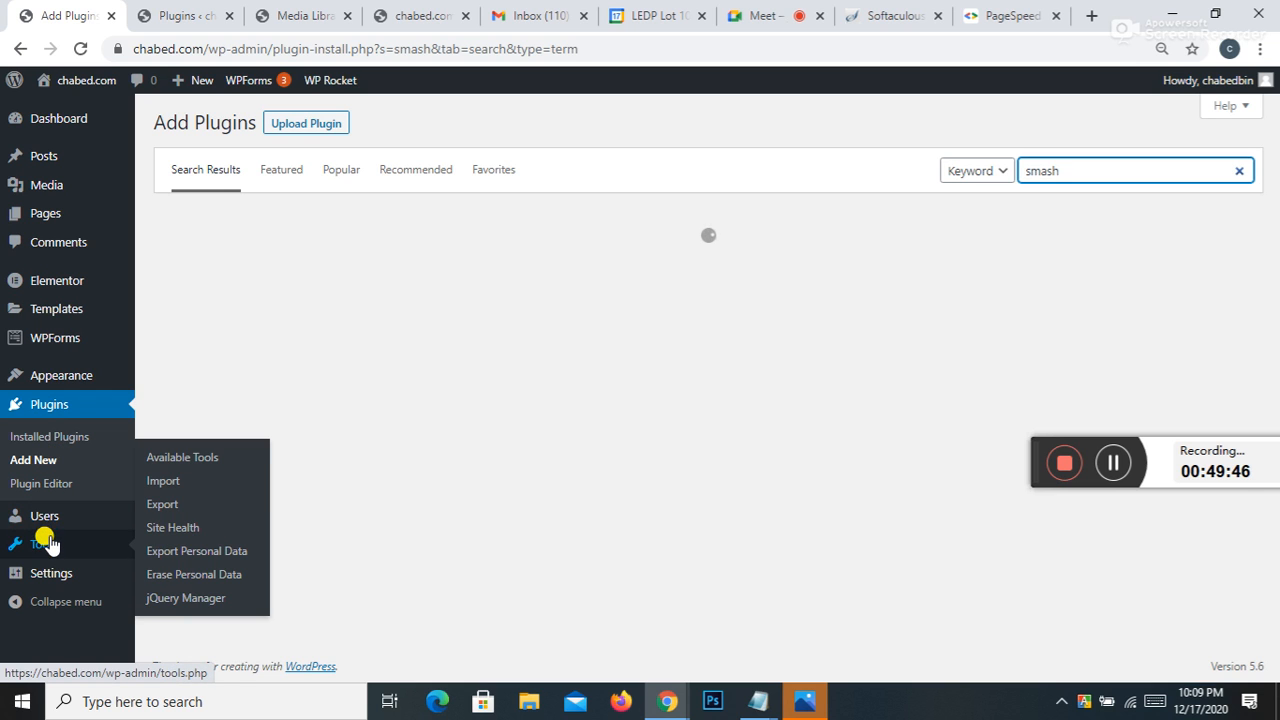
pyautogui.scroll(-2, 370, 317)
pyautogui.scroll(-10, 370, 317)
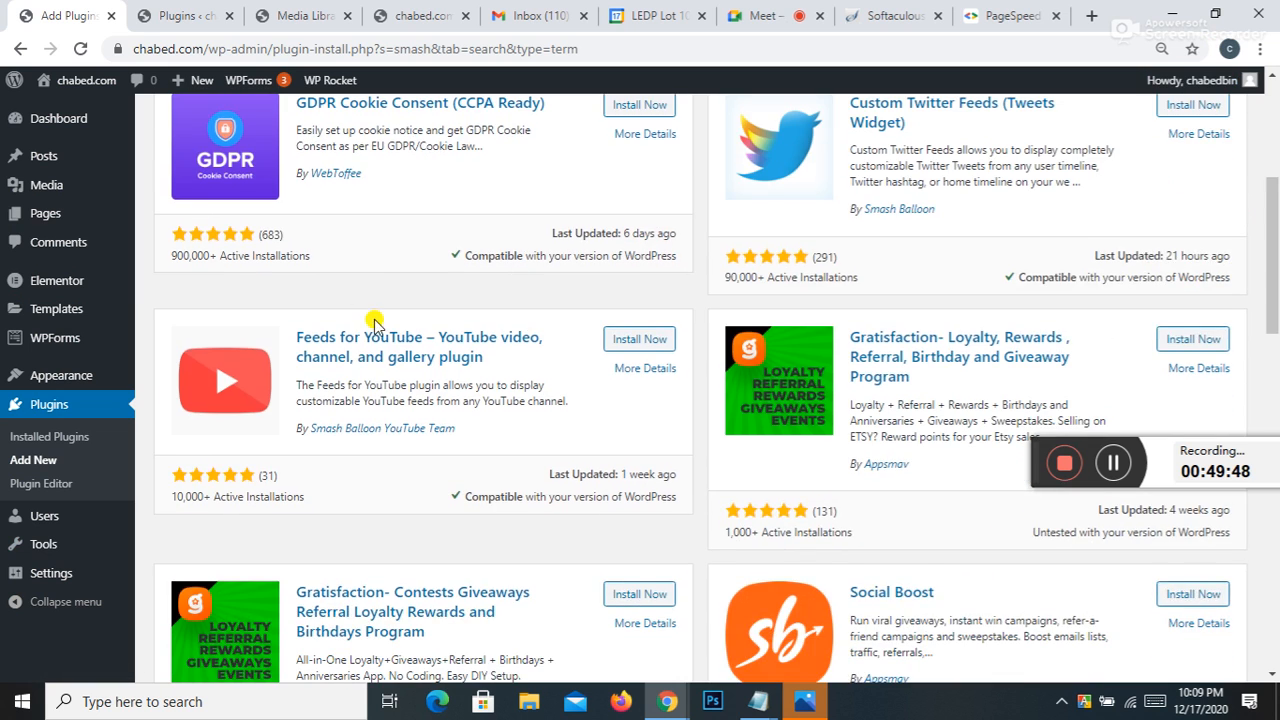
pyautogui.scroll(-6, 385, 332)
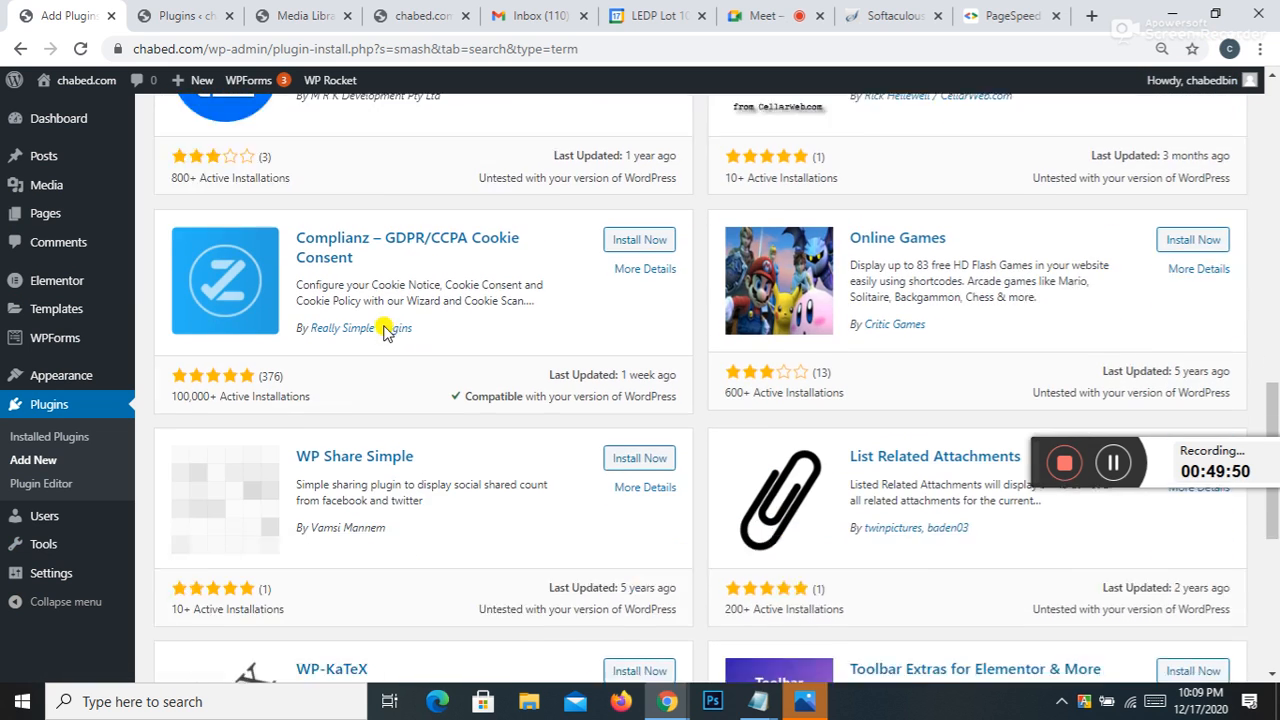
pyautogui.scroll(10, 385, 332)
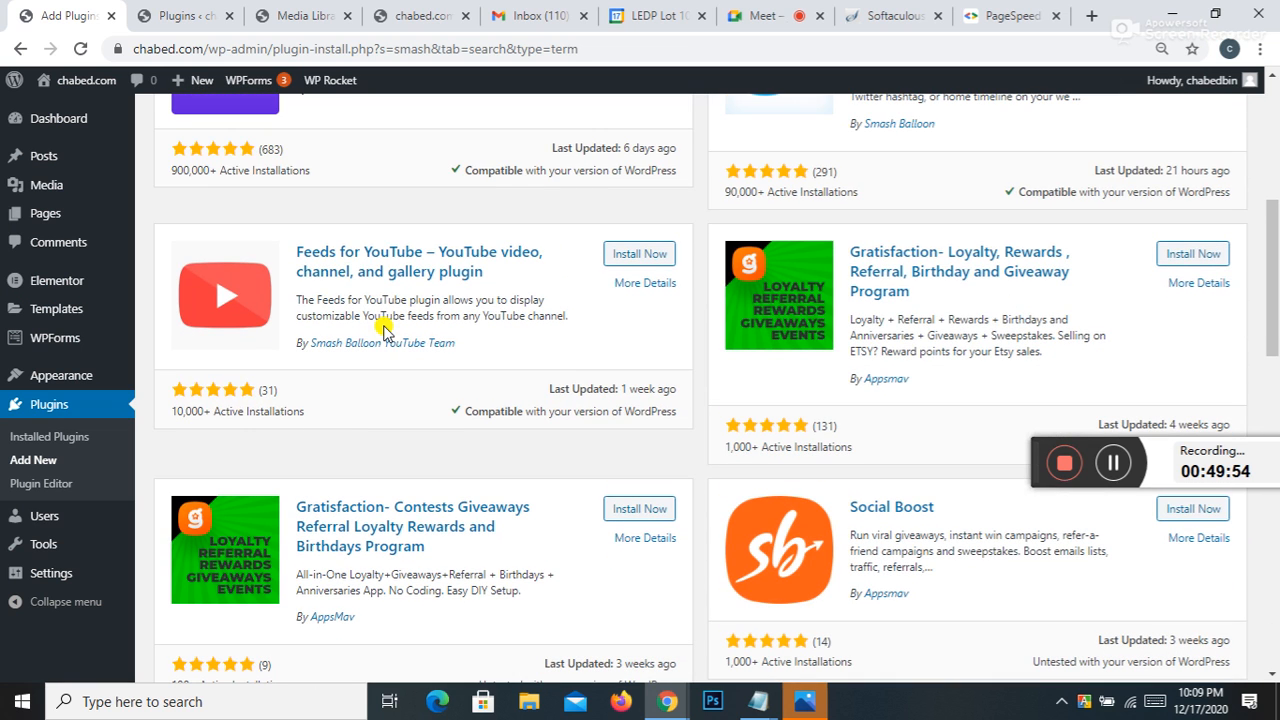
pyautogui.scroll(5, 385, 332)
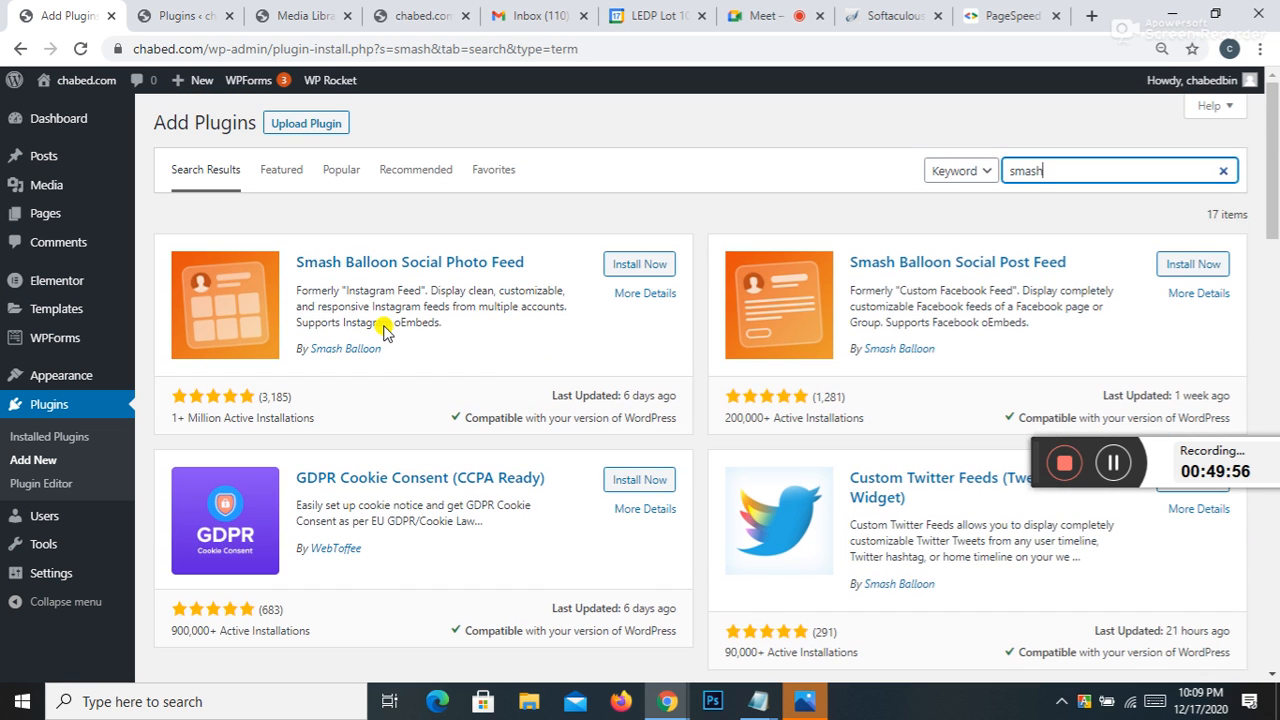
pyautogui.click(177, 15)
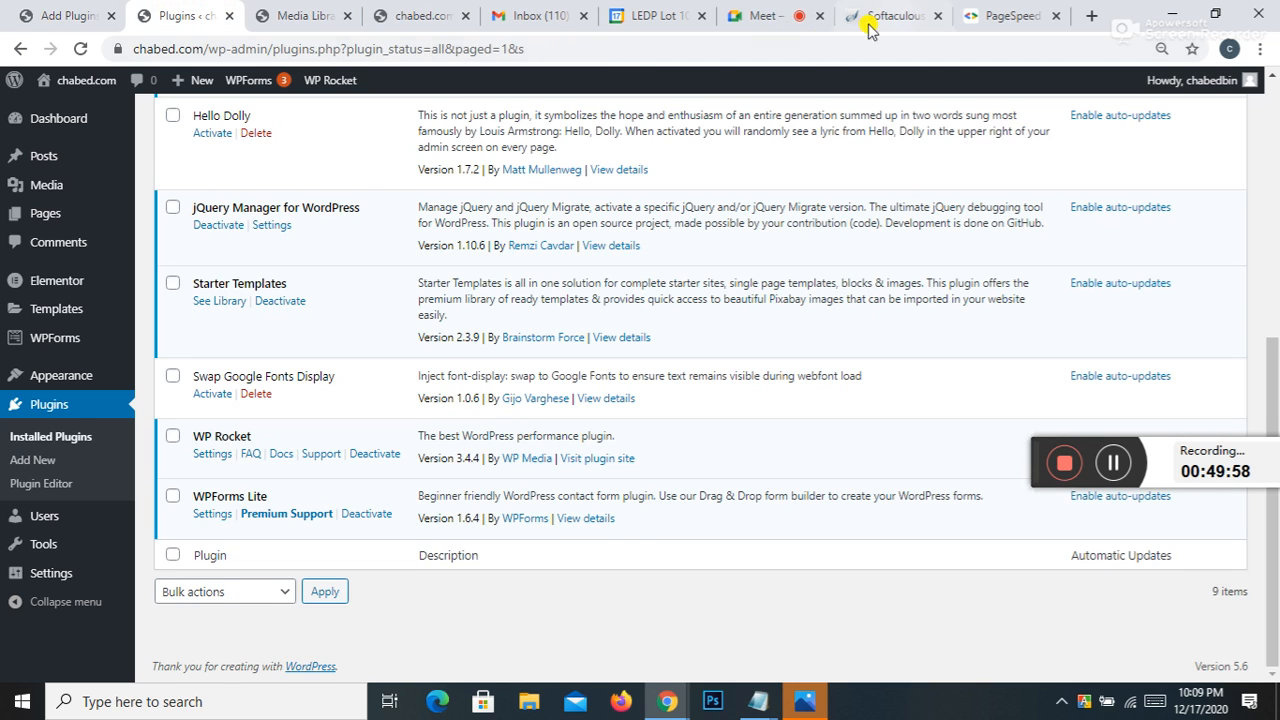
pyautogui.click(1010, 16)
pyautogui.click(80, 48)
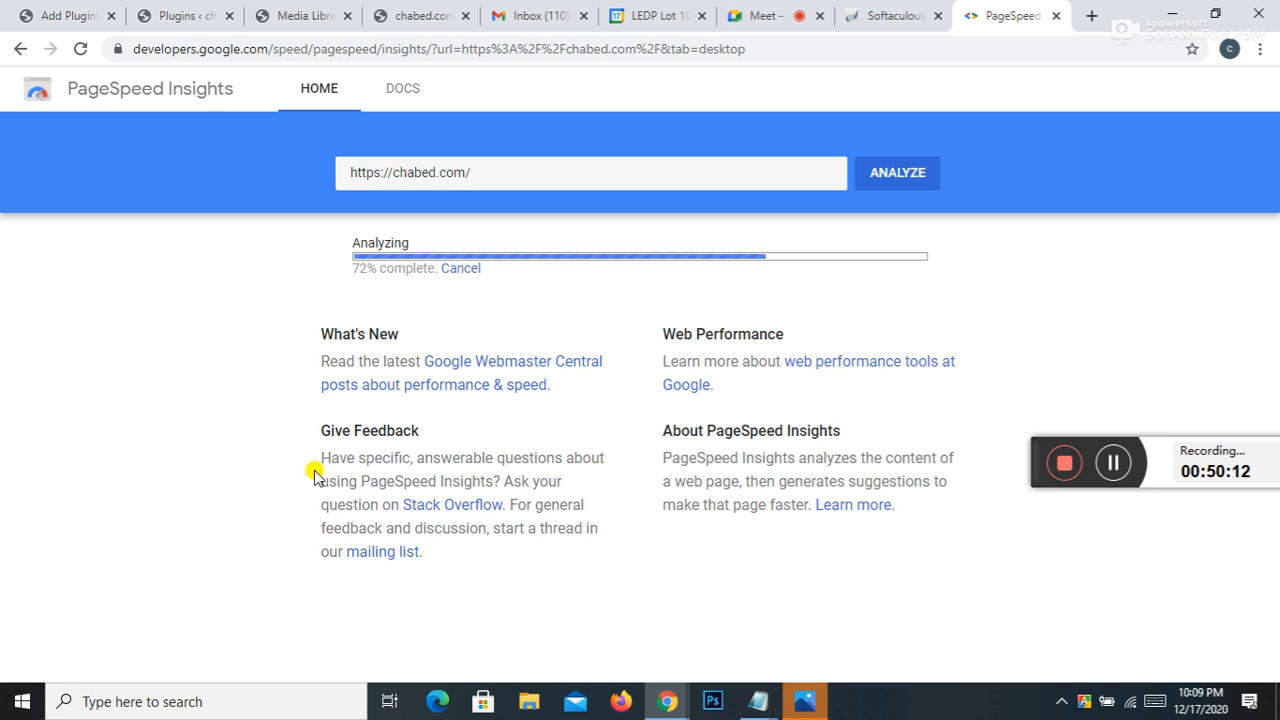
# Step: Check the attachment details of the lady-accountant image in the media library and look over the other uploaded images
pyautogui.click(281, 10)
pyautogui.scroll(-2, 470, 288)
pyautogui.scroll(2, 470, 290)
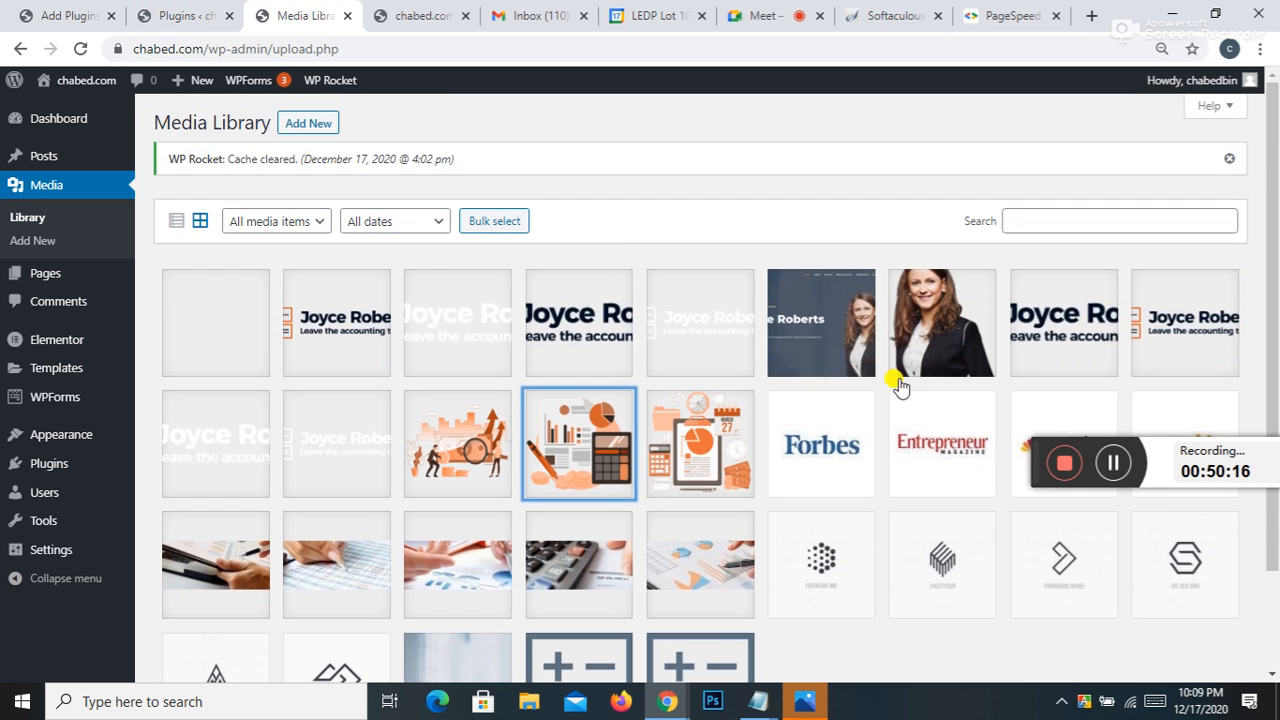
pyautogui.click(905, 370)
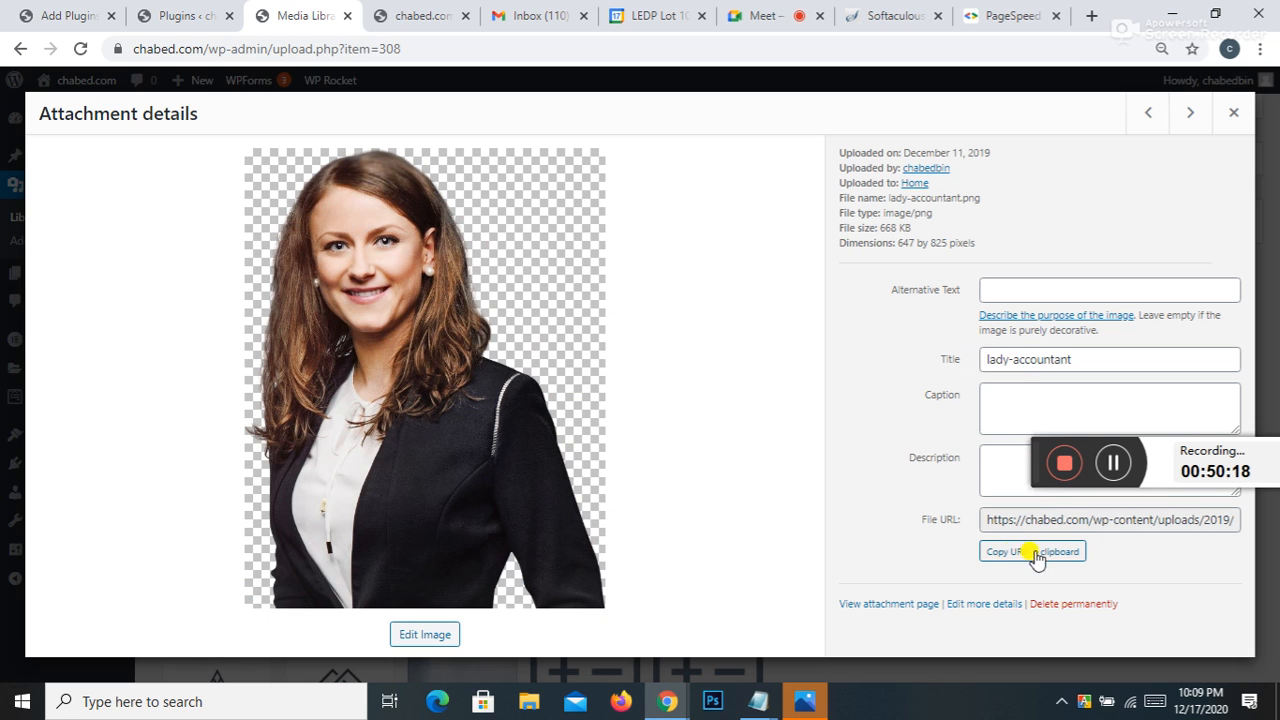
pyautogui.click(1233, 112)
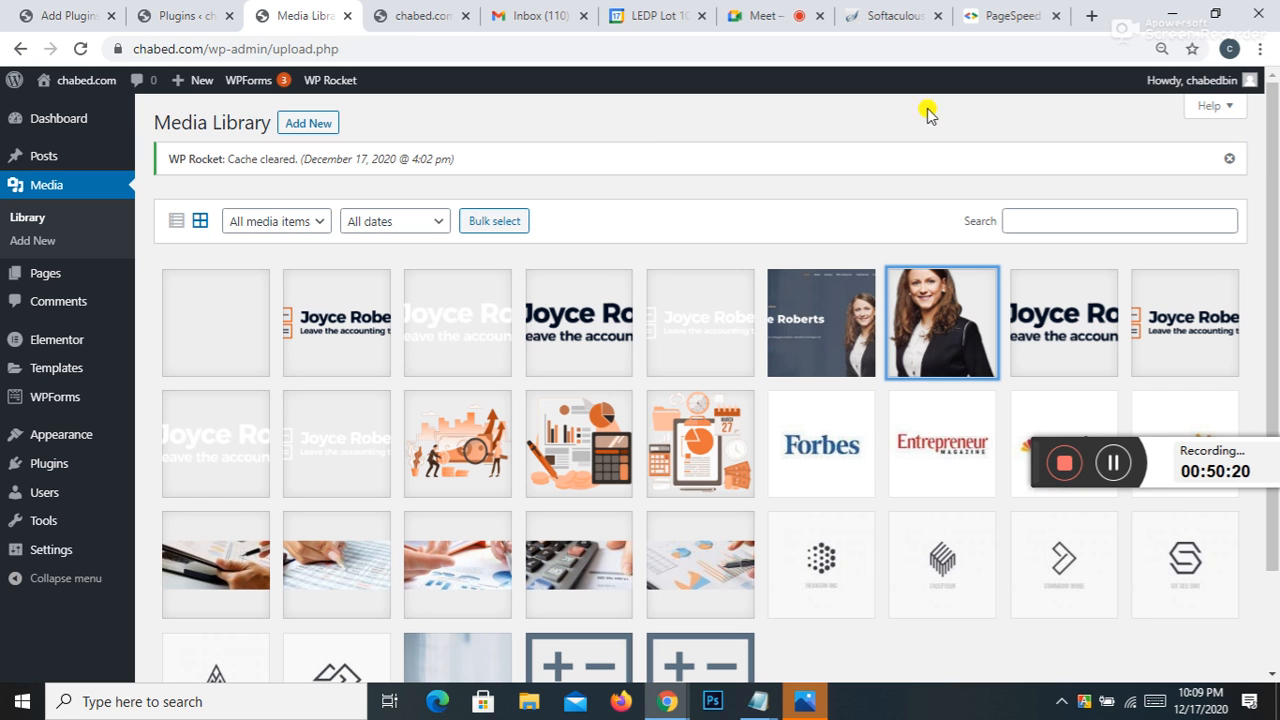
pyautogui.scroll(-2, 826, 277)
pyautogui.scroll(2, 718, 78)
# Step: Review the mobile and desktop PageSpeed results for chabed.com, and glance at the media library and homepage
pyautogui.click(1008, 14)
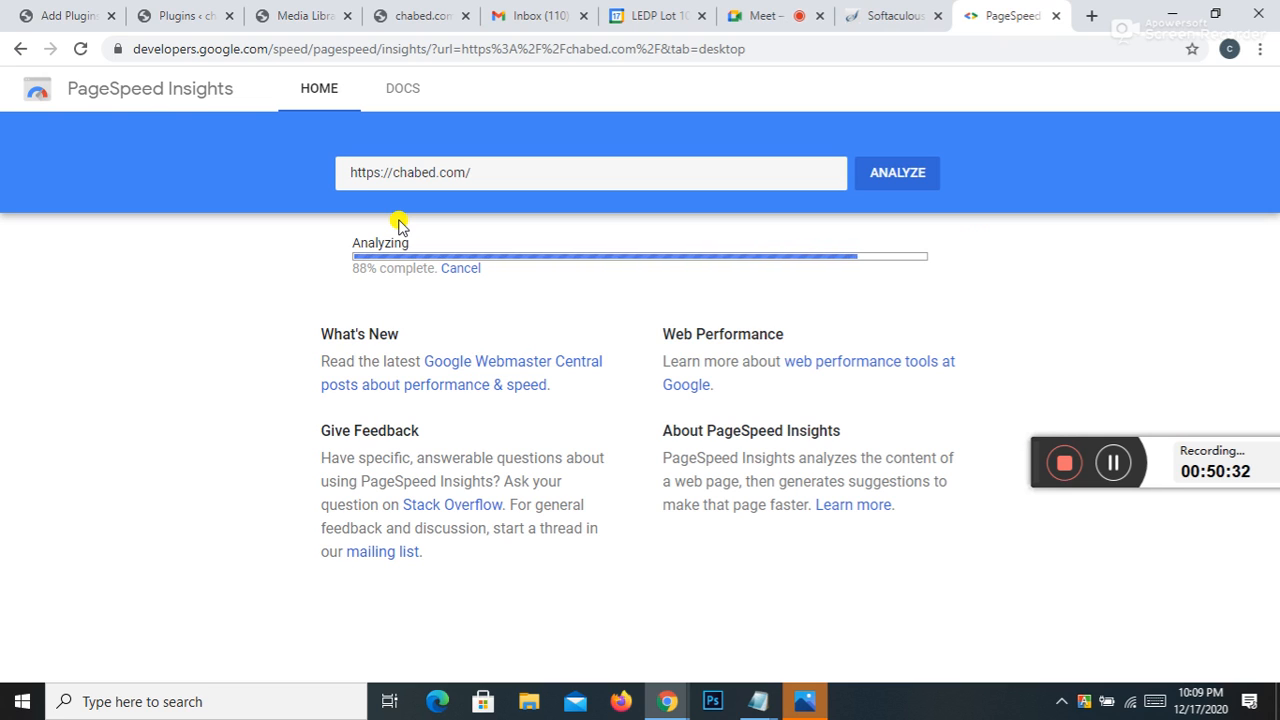
pyautogui.click(72, 242)
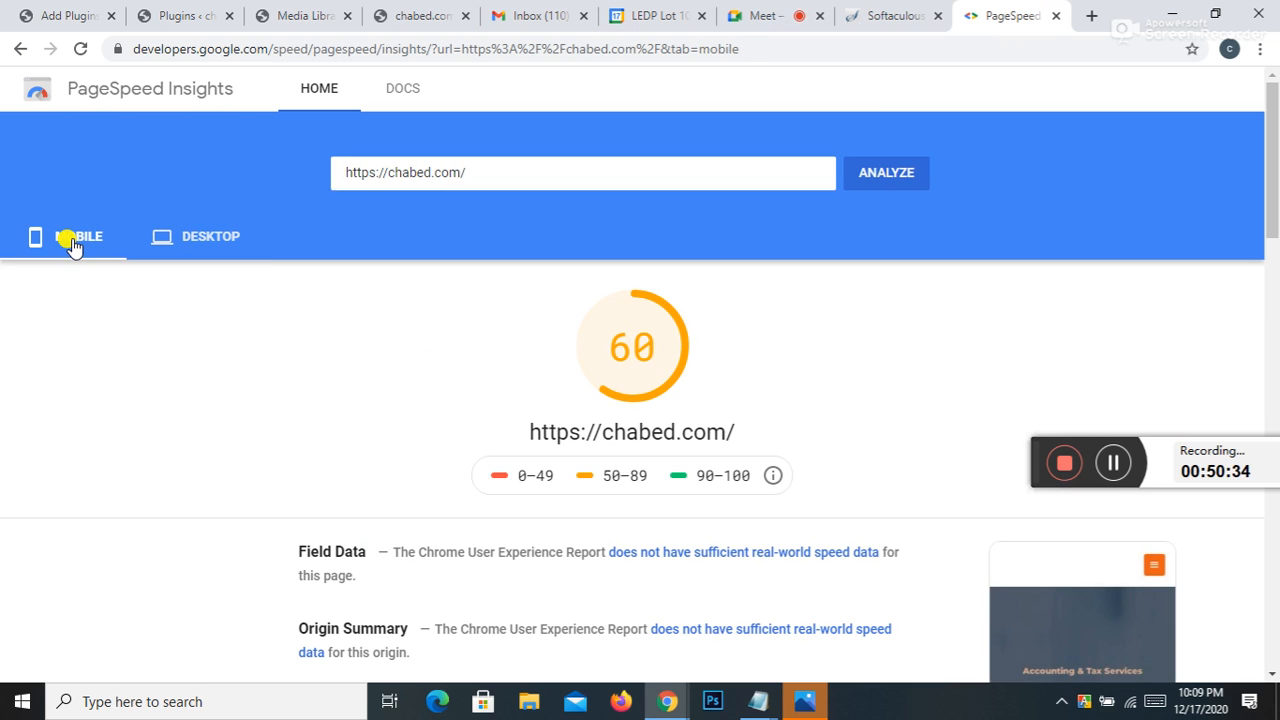
pyautogui.click(160, 238)
pyautogui.click(297, 8)
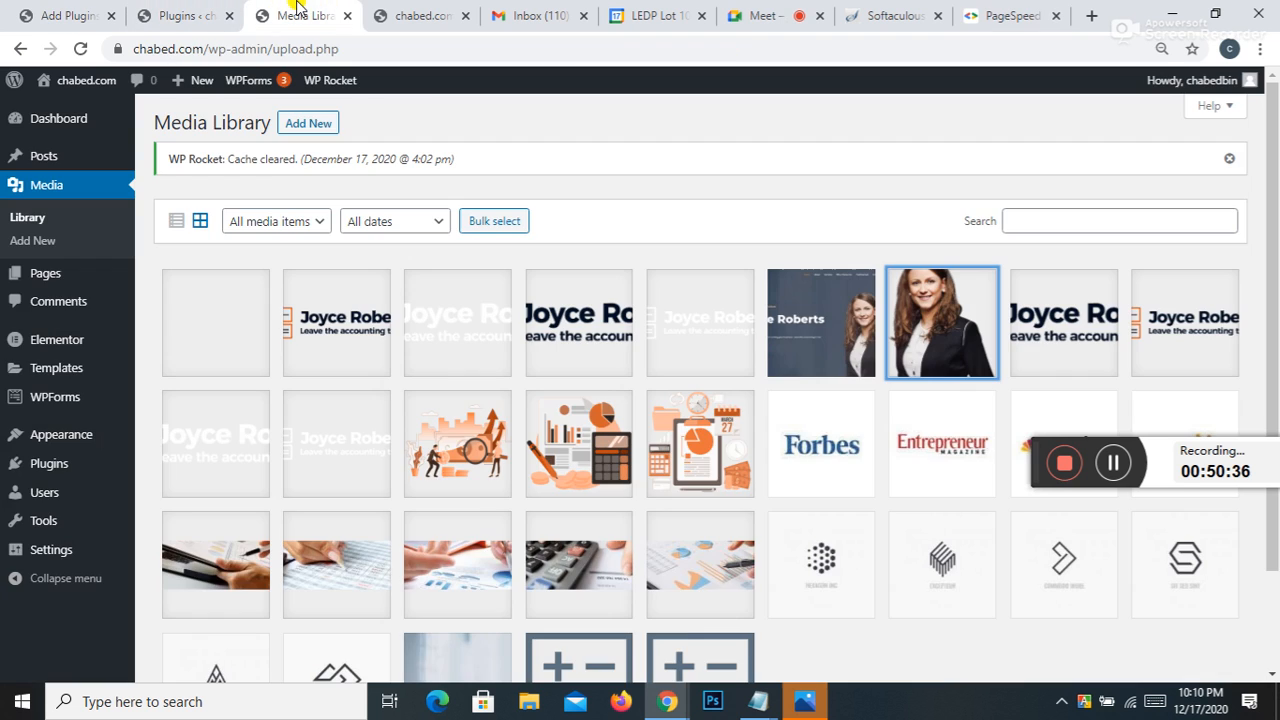
pyautogui.click(398, 14)
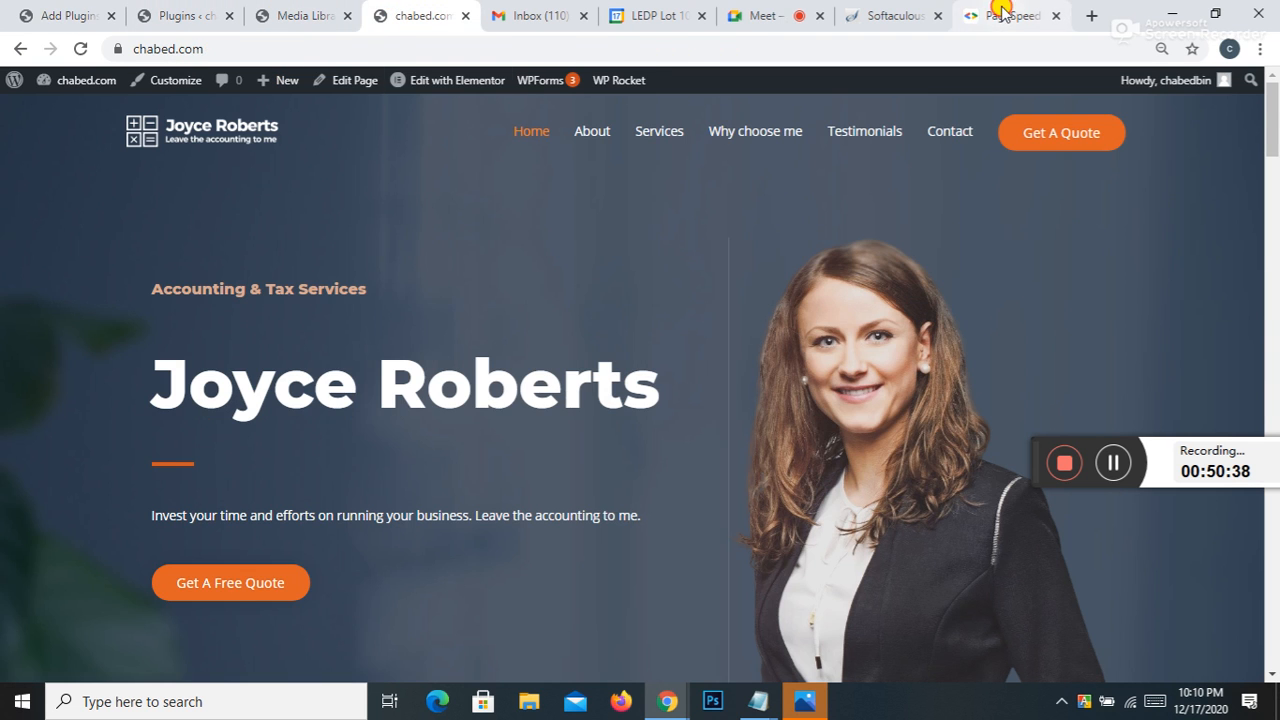
pyautogui.click(1000, 14)
# Step: Search Google for "gt metrix" in a new browser tab and open the GTmetrix website
pyautogui.click(1092, 16)
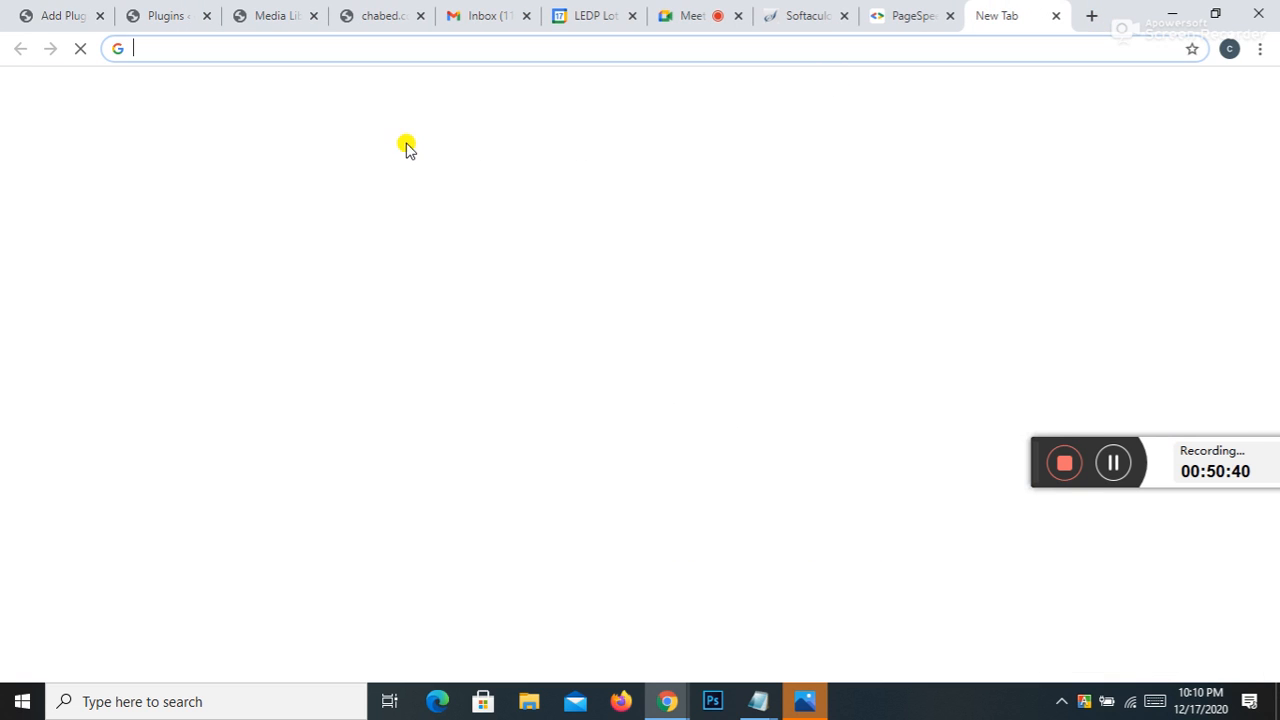
pyautogui.click(503, 362)
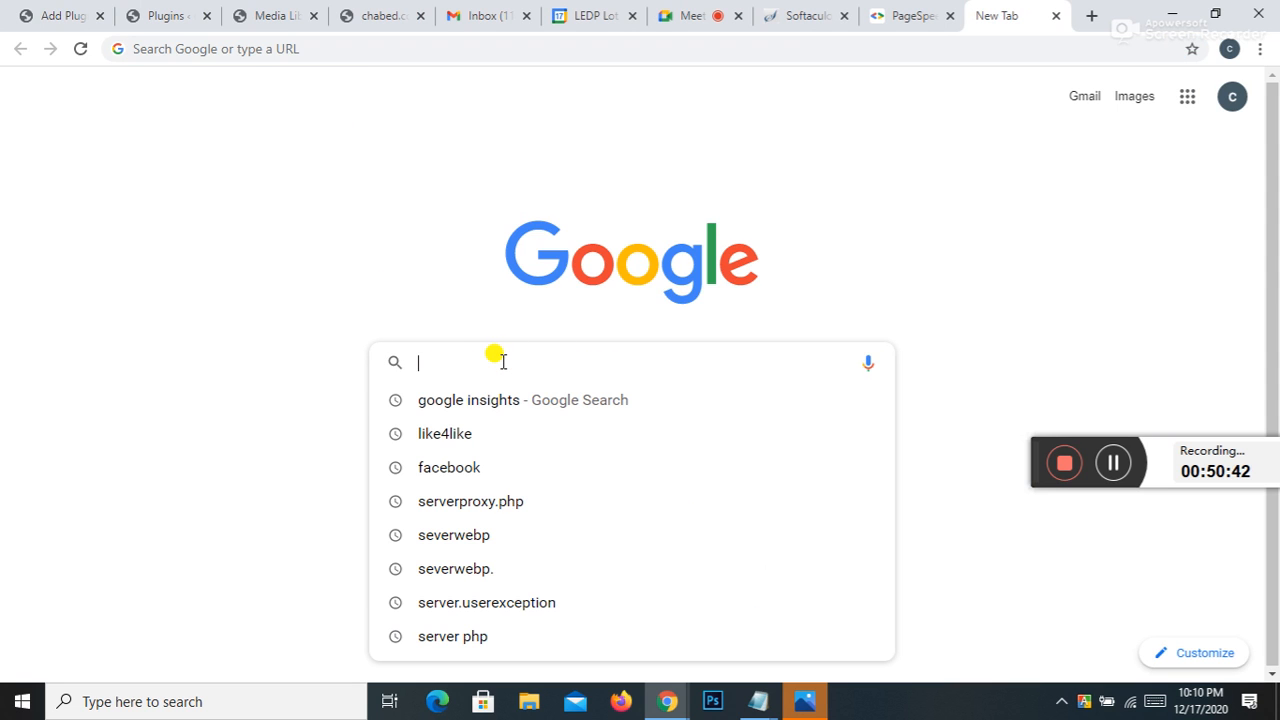
pyautogui.write('gt')
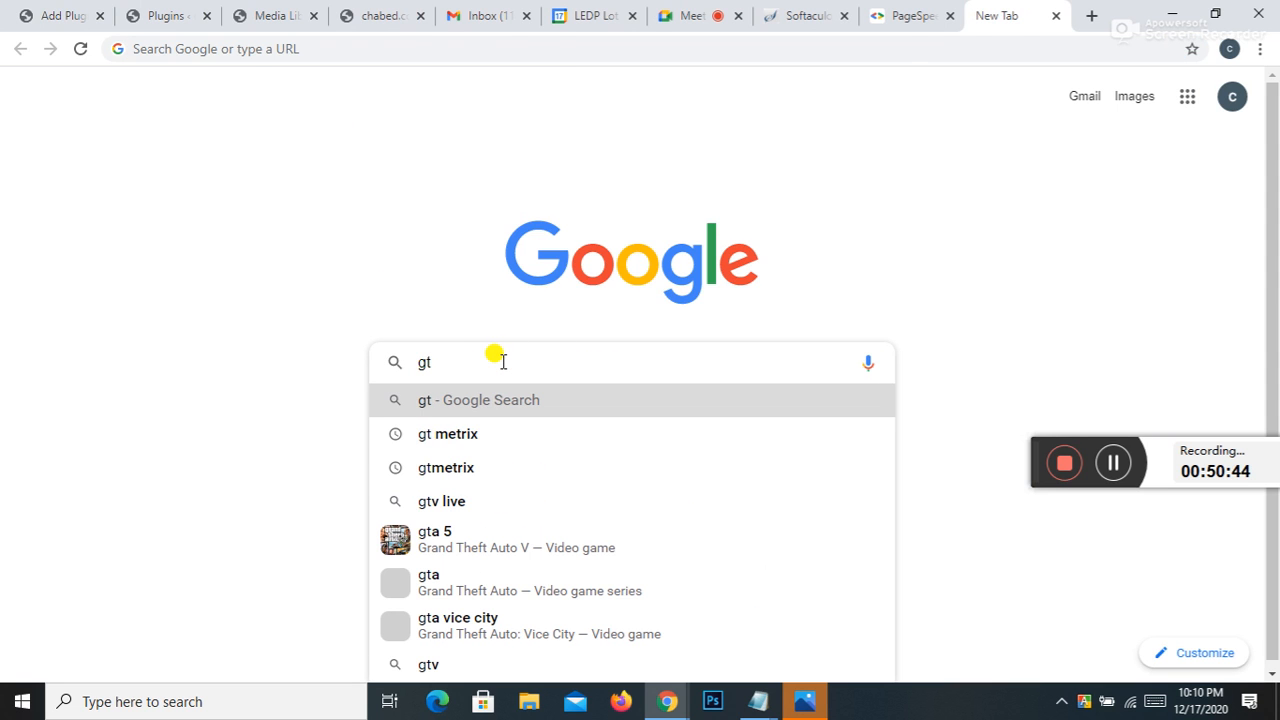
pyautogui.press('Down')
pyautogui.press('Return')
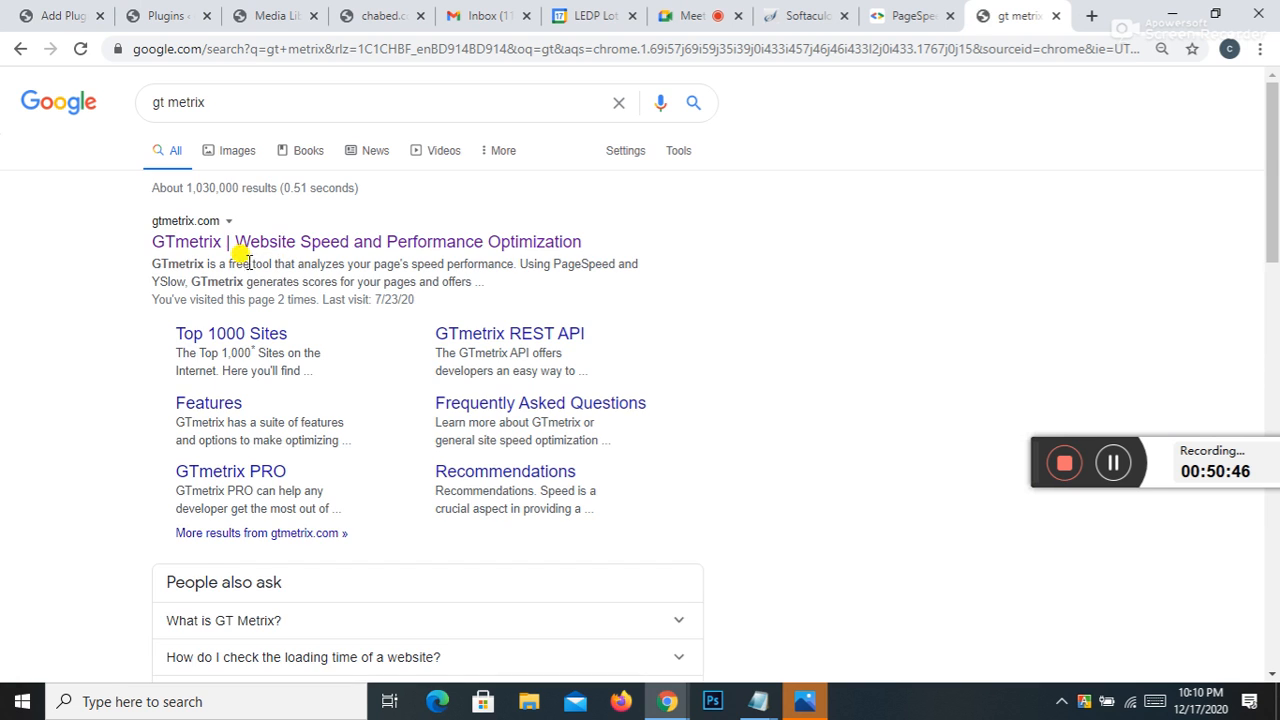
pyautogui.click(247, 254)
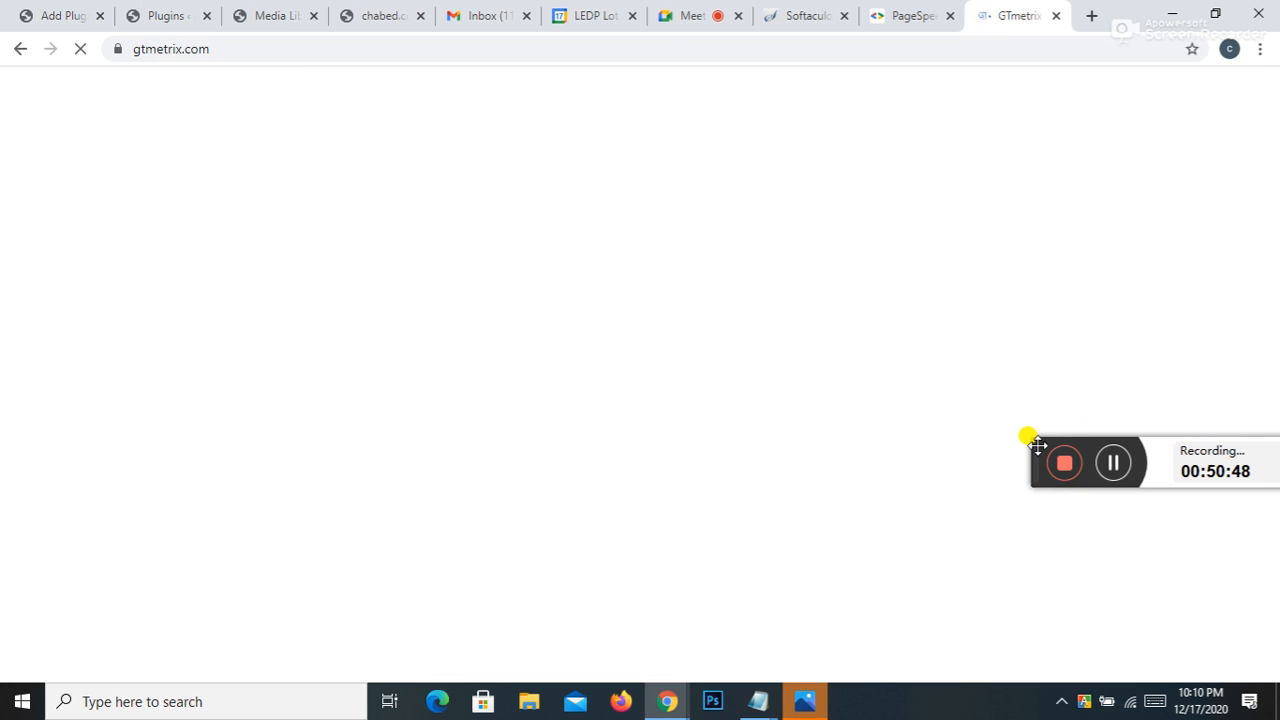
pyautogui.moveTo(1030, 437); pyautogui.dragTo(1093, 612)
pyautogui.scroll(-4, 514, 223)
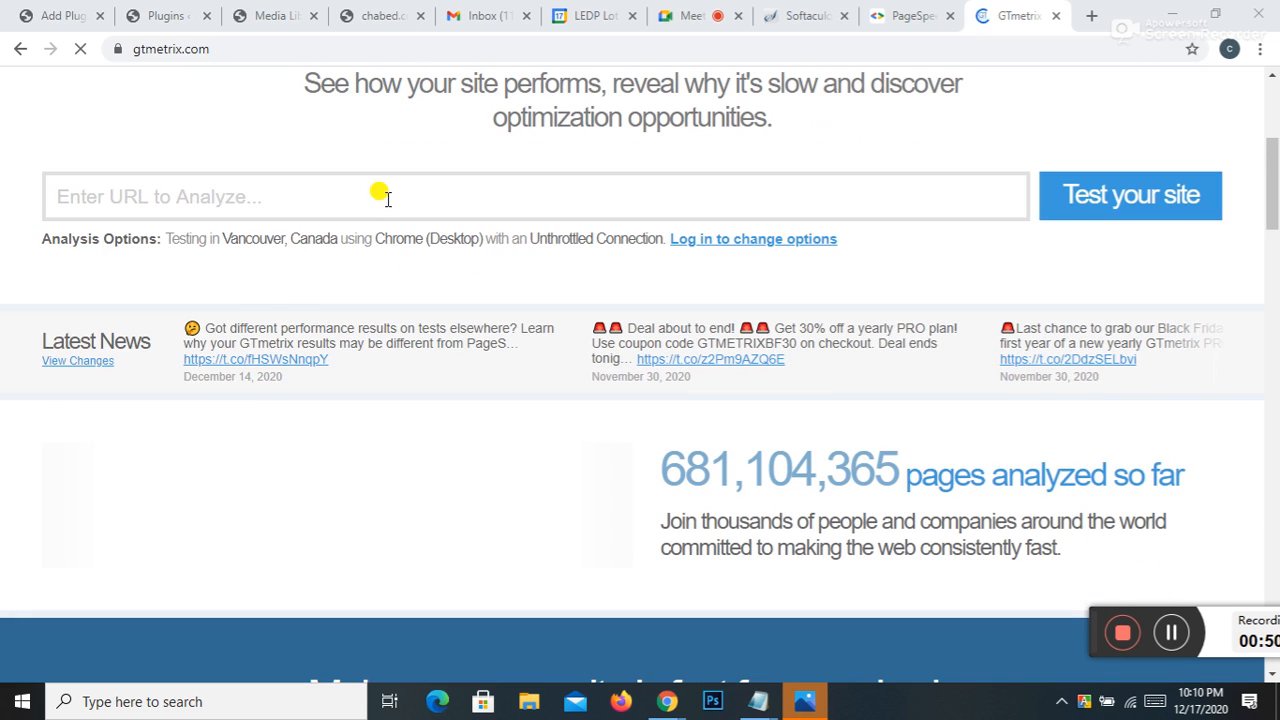
pyautogui.click(380, 184)
pyautogui.click(146, 192)
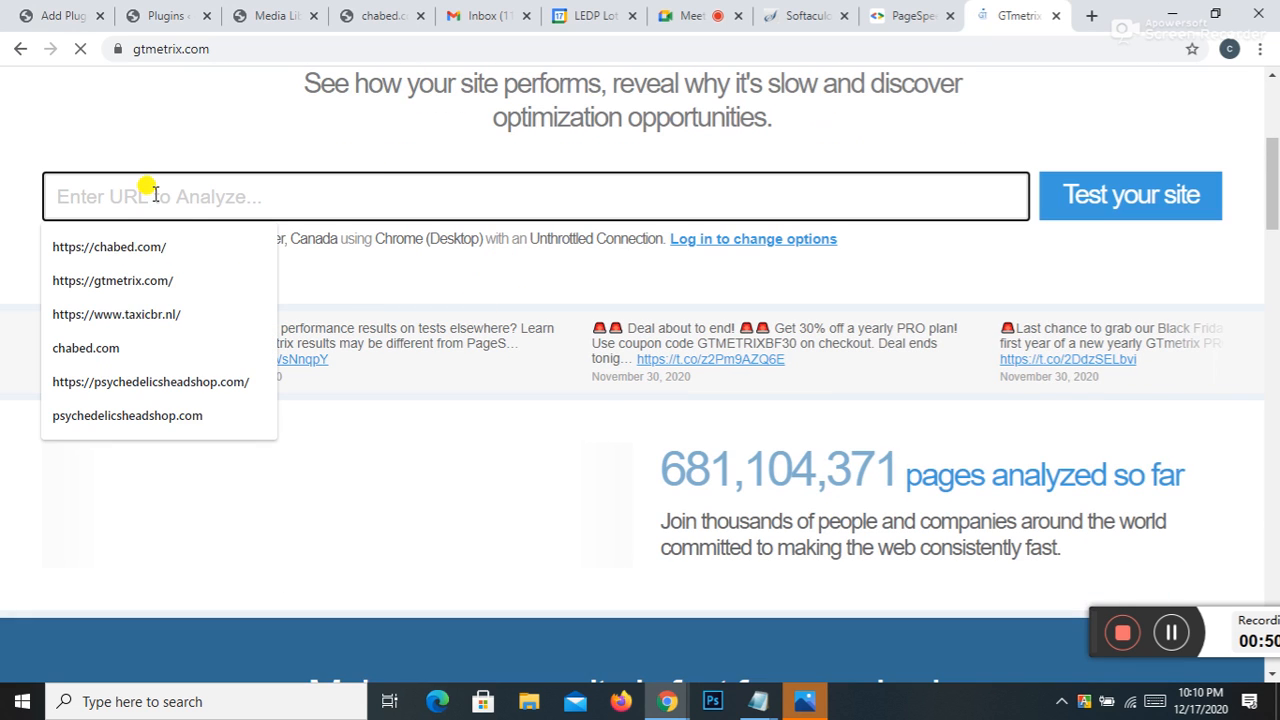
pyautogui.click(155, 250)
pyautogui.click(1112, 192)
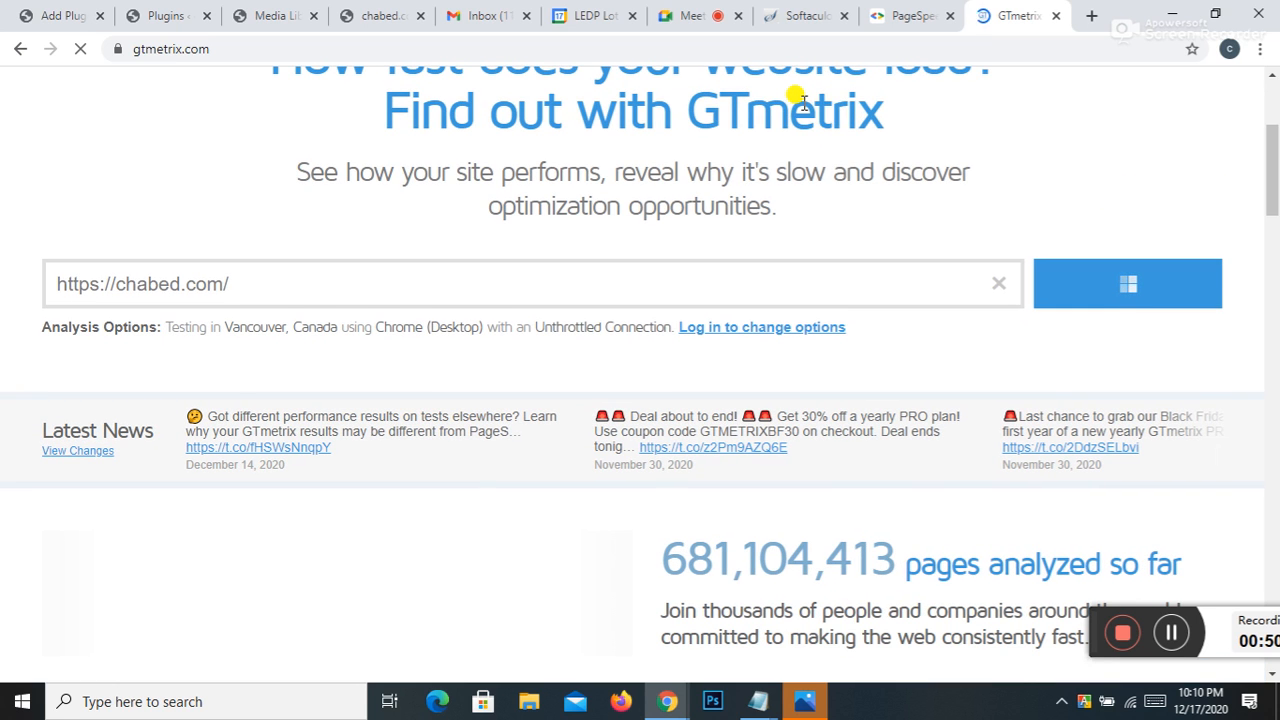
# Step: Search Google for "pingdom" in another new browser tab
pyautogui.click(1092, 18)
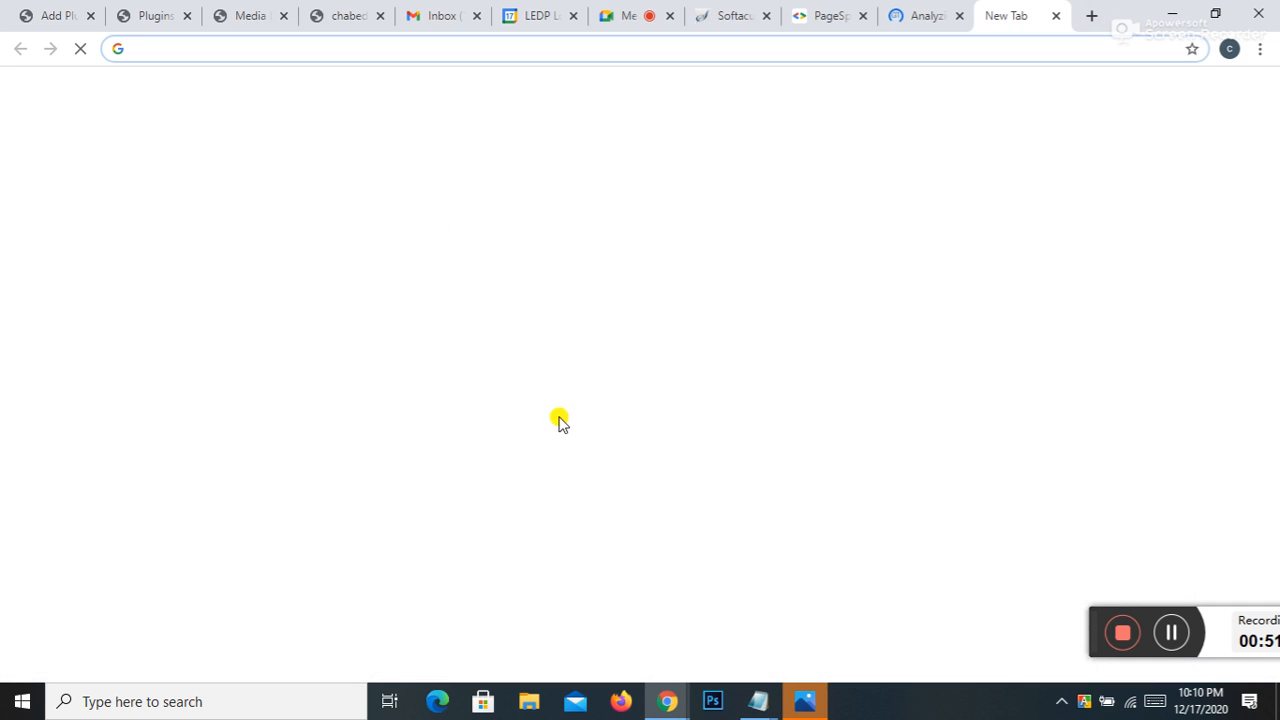
pyautogui.click(562, 363)
pyautogui.write('pr')
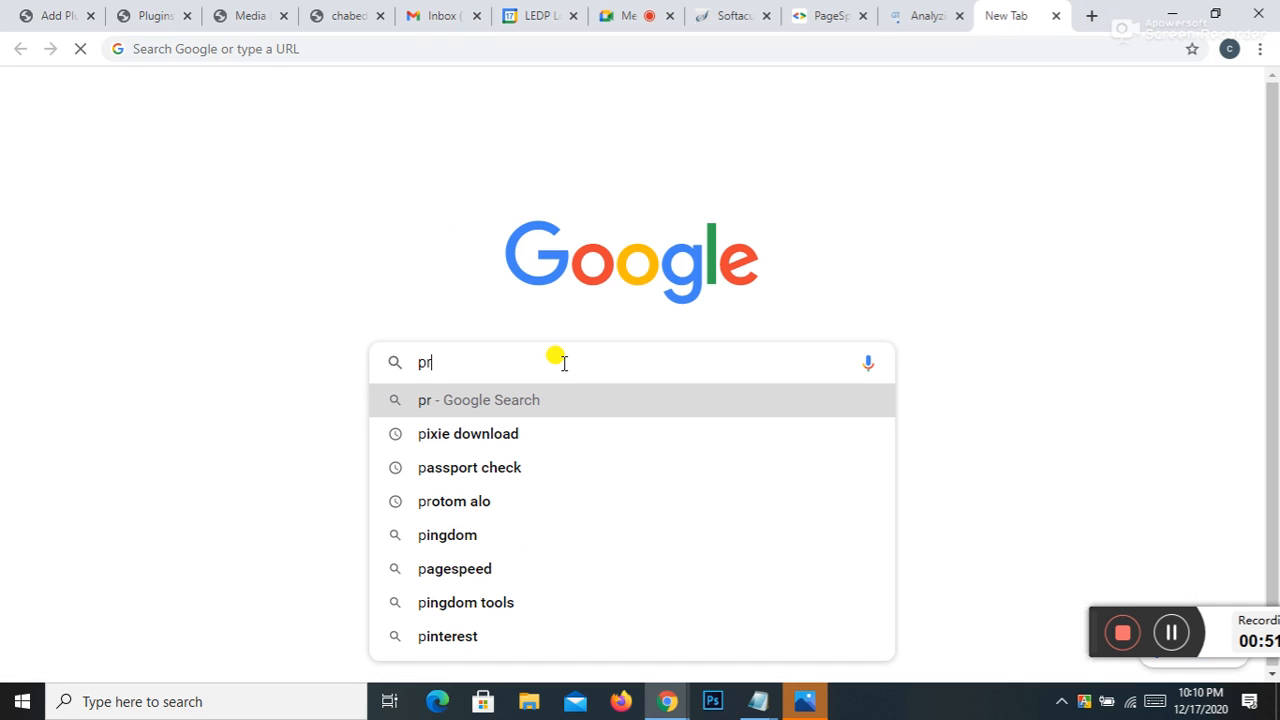
pyautogui.write('in')
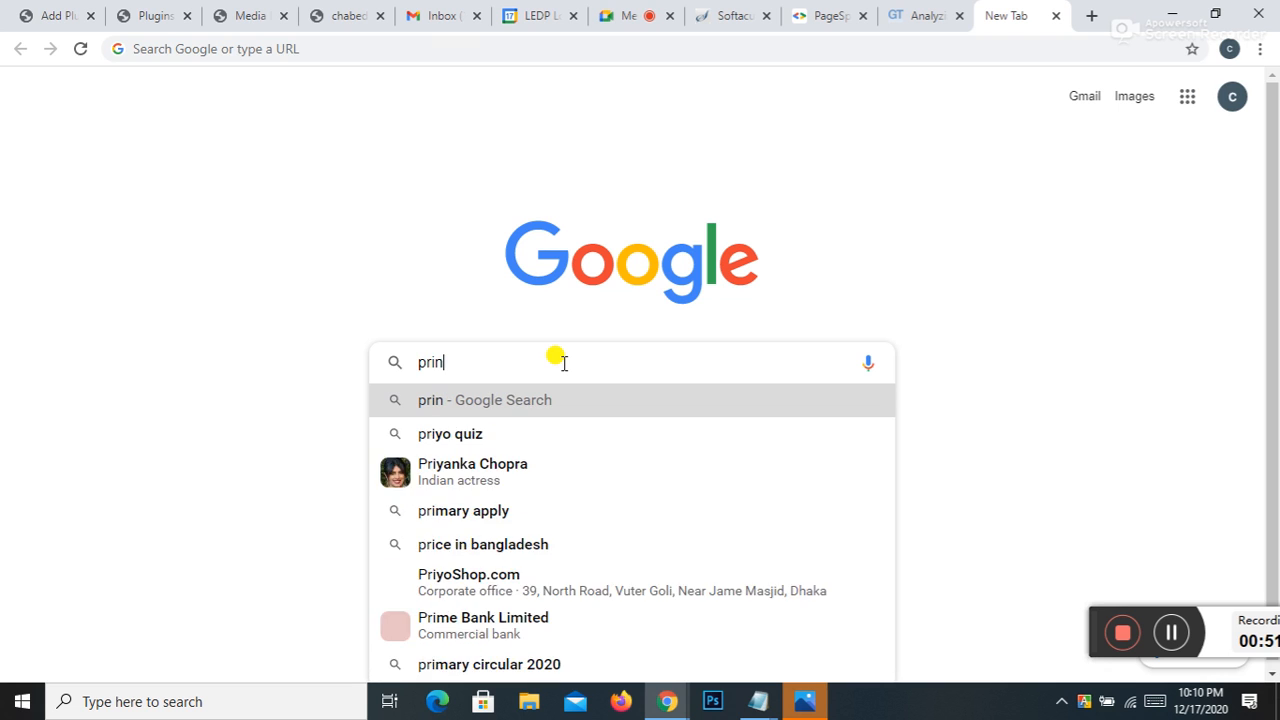
pyautogui.write('gdom')
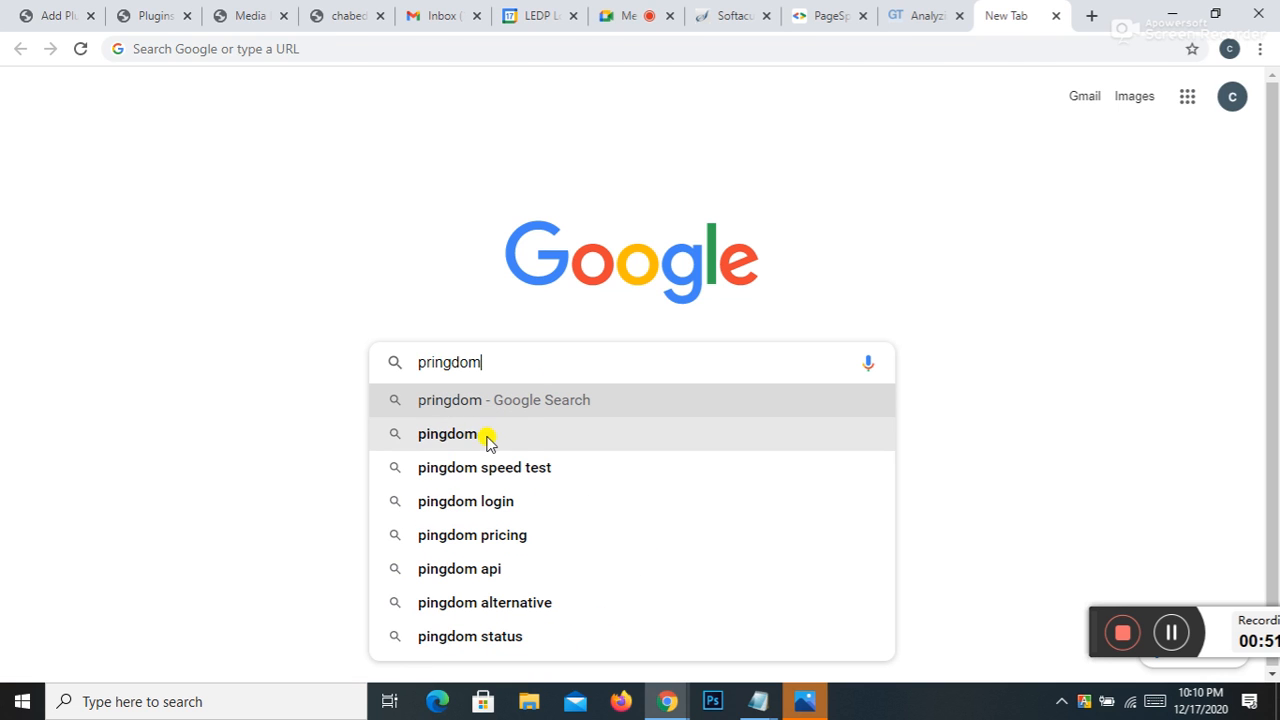
pyautogui.click(487, 434)
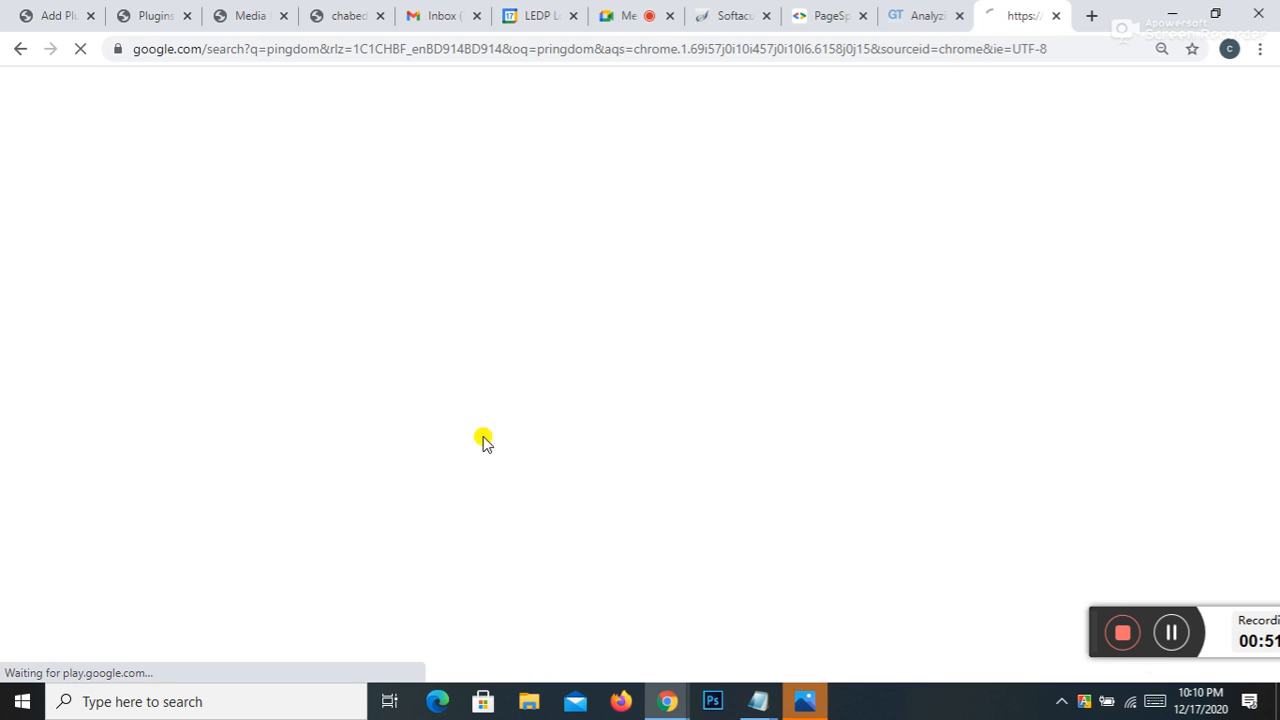
# Step: Check the progress of the GTmetrix test, and open the Pingdom website from the Google results
pyautogui.click(925, 16)
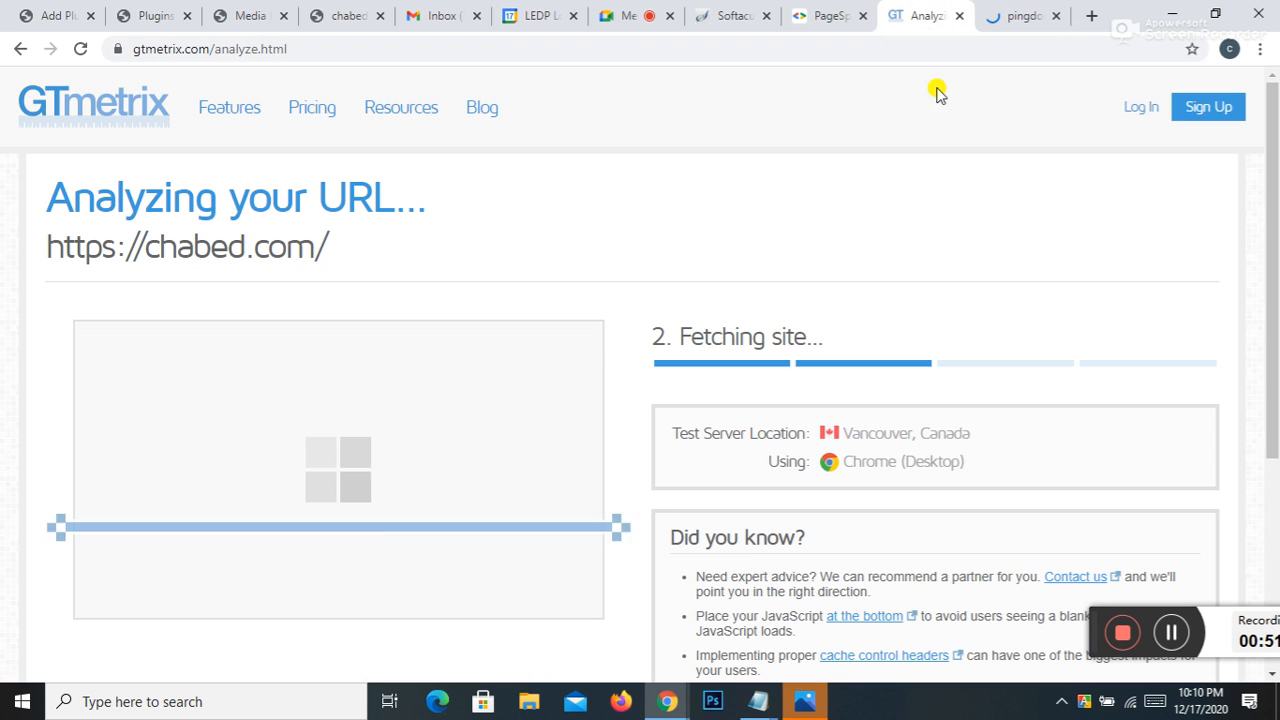
pyautogui.click(1018, 16)
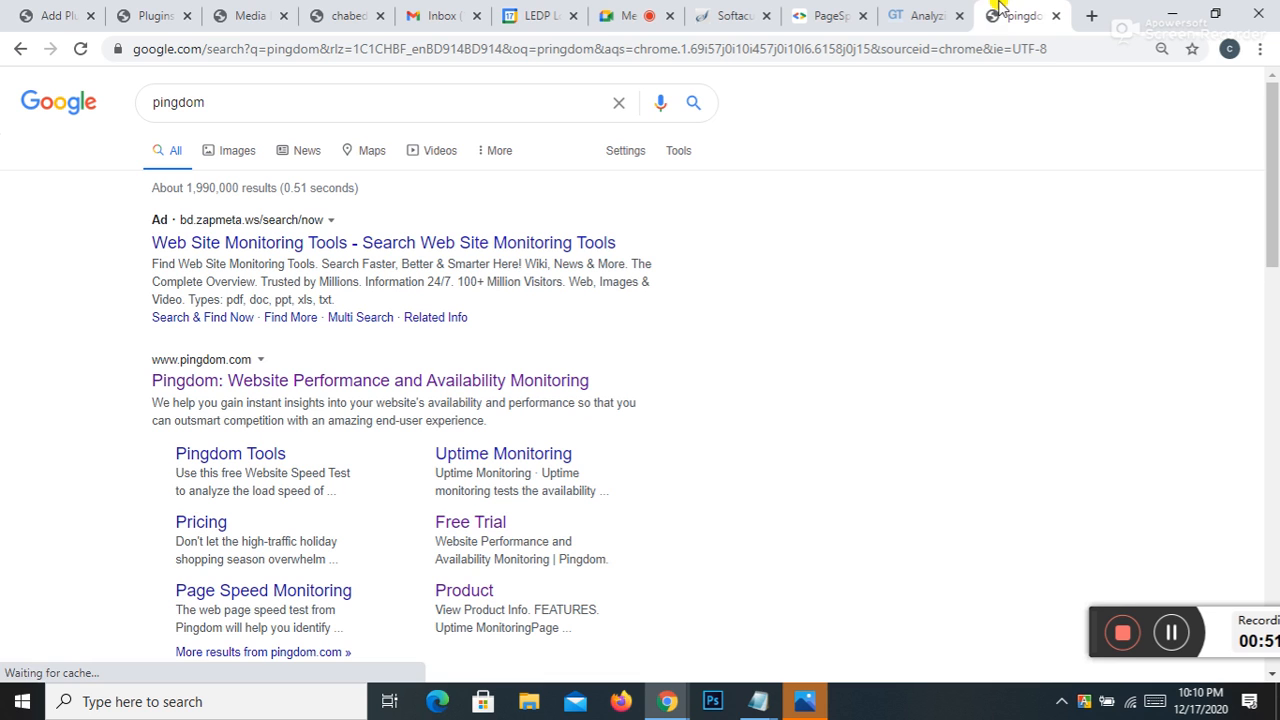
pyautogui.click(205, 380)
# Step: Compare the mobile and desktop PageSpeed Insights scores for chabed.com
pyautogui.click(803, 8)
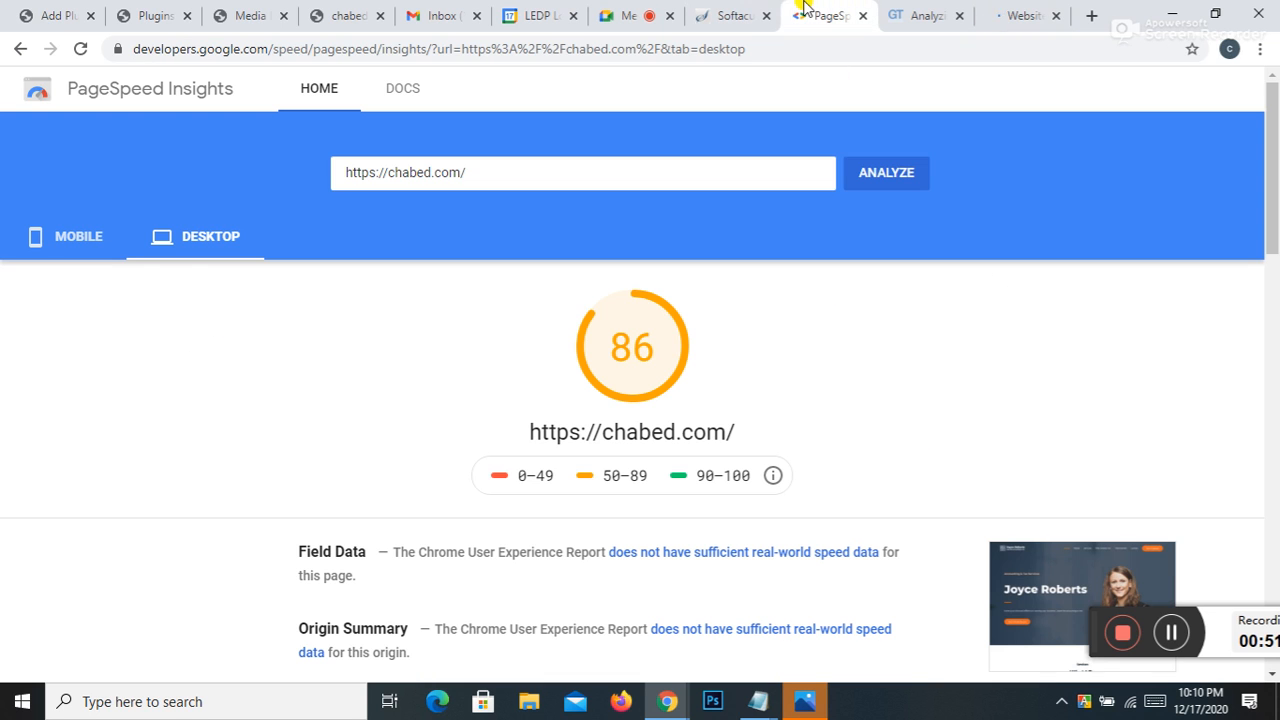
pyautogui.click(65, 236)
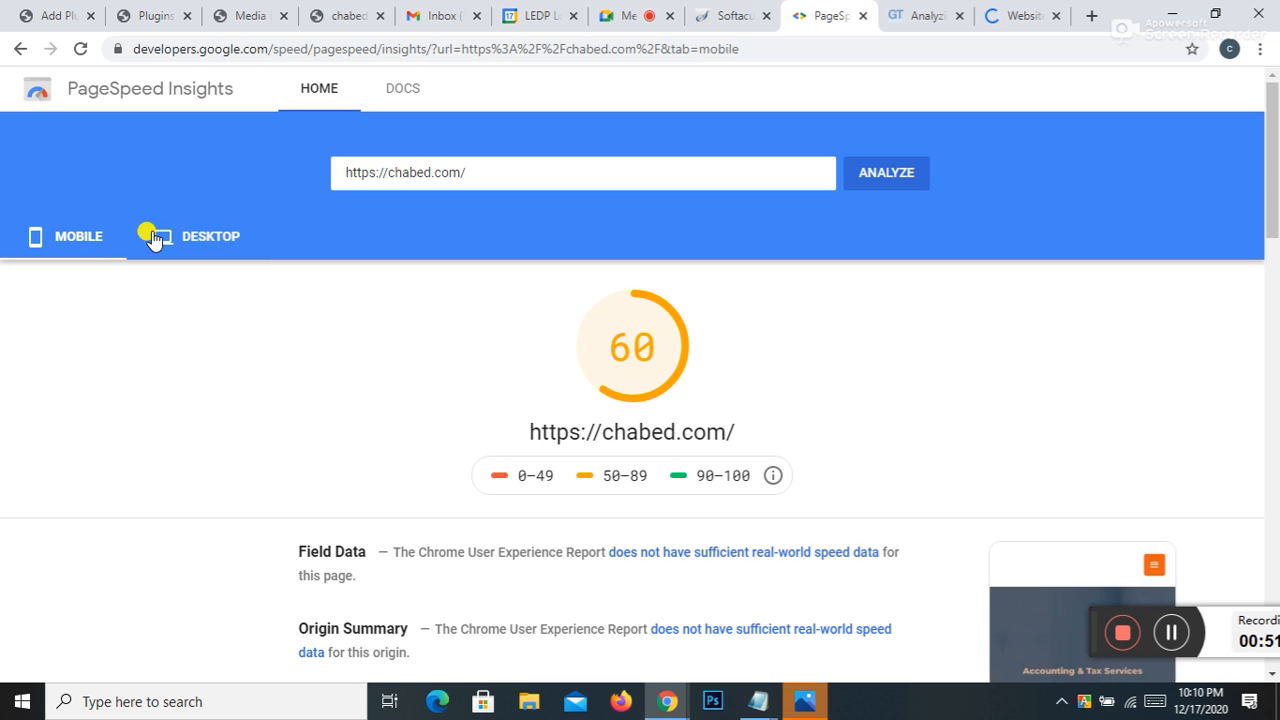
pyautogui.click(160, 240)
# Step: Review the installed plugins of chabed.com in the WordPress admin, from Akismet Anti-Spam to WPForms Lite
pyautogui.click(150, 16)
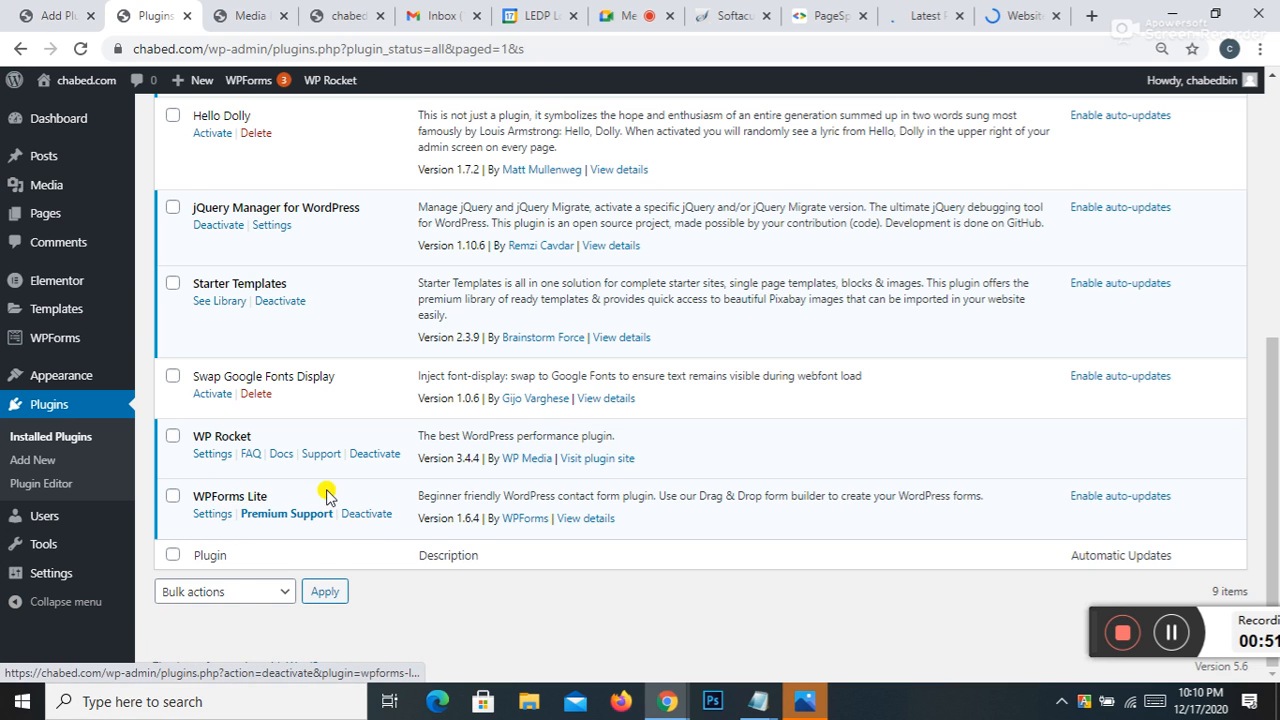
pyautogui.scroll(2, 335, 500)
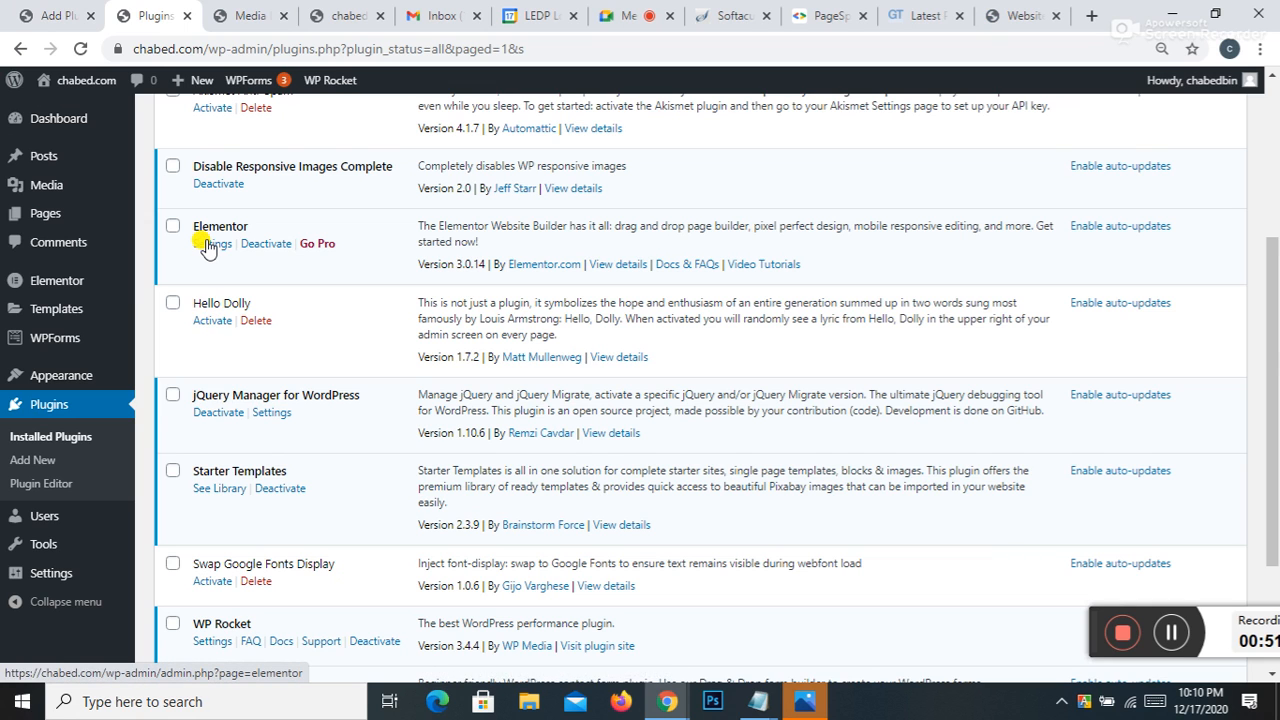
pyautogui.scroll(1, 228, 229)
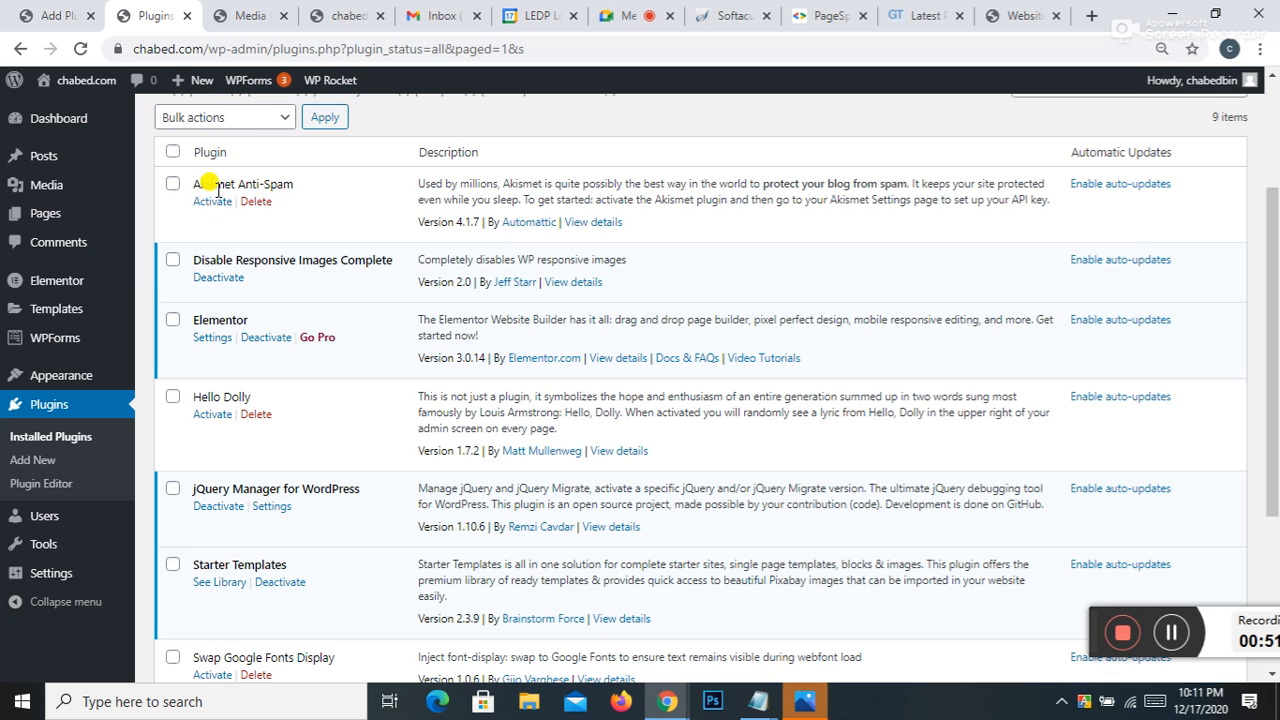
pyautogui.scroll(-1, 220, 286)
pyautogui.scroll(-2, 234, 323)
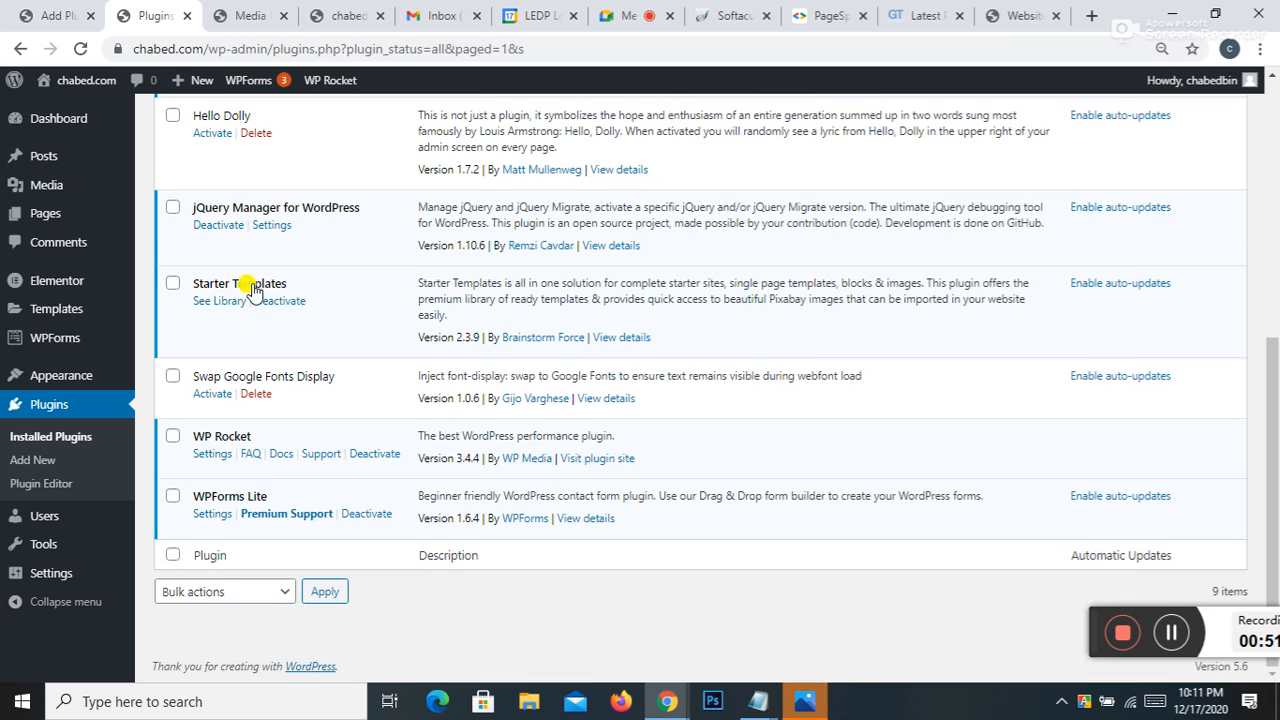
# Step: Examine the LCP and TBT values in the GTmetrix performance report for chabed.com
pyautogui.click(922, 15)
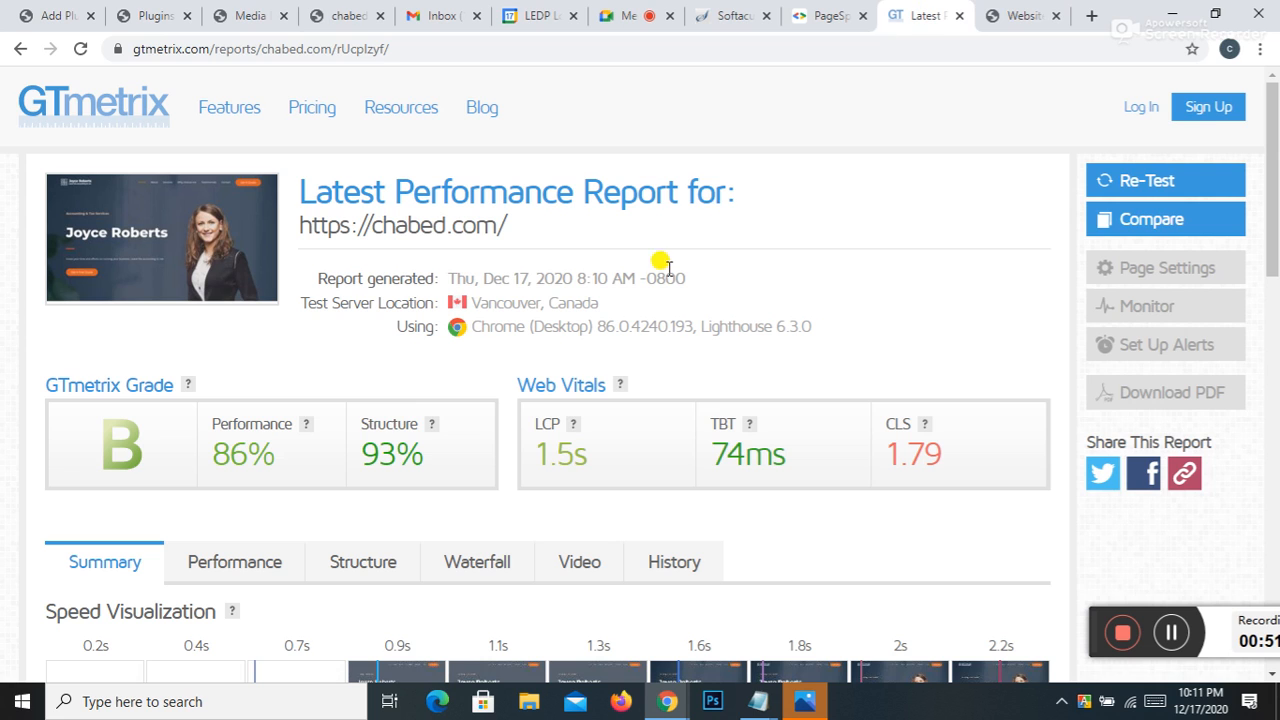
pyautogui.moveTo(536, 450); pyautogui.dragTo(620, 474)
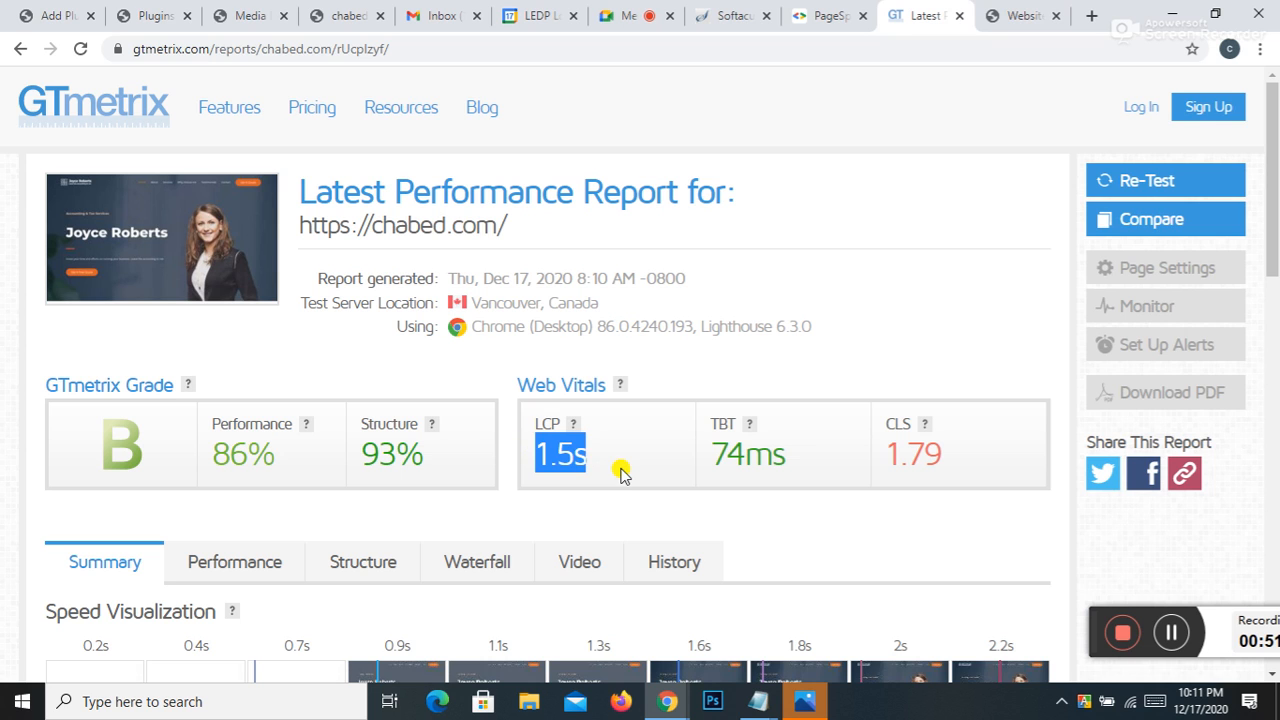
pyautogui.moveTo(722, 456); pyautogui.dragTo(825, 398)
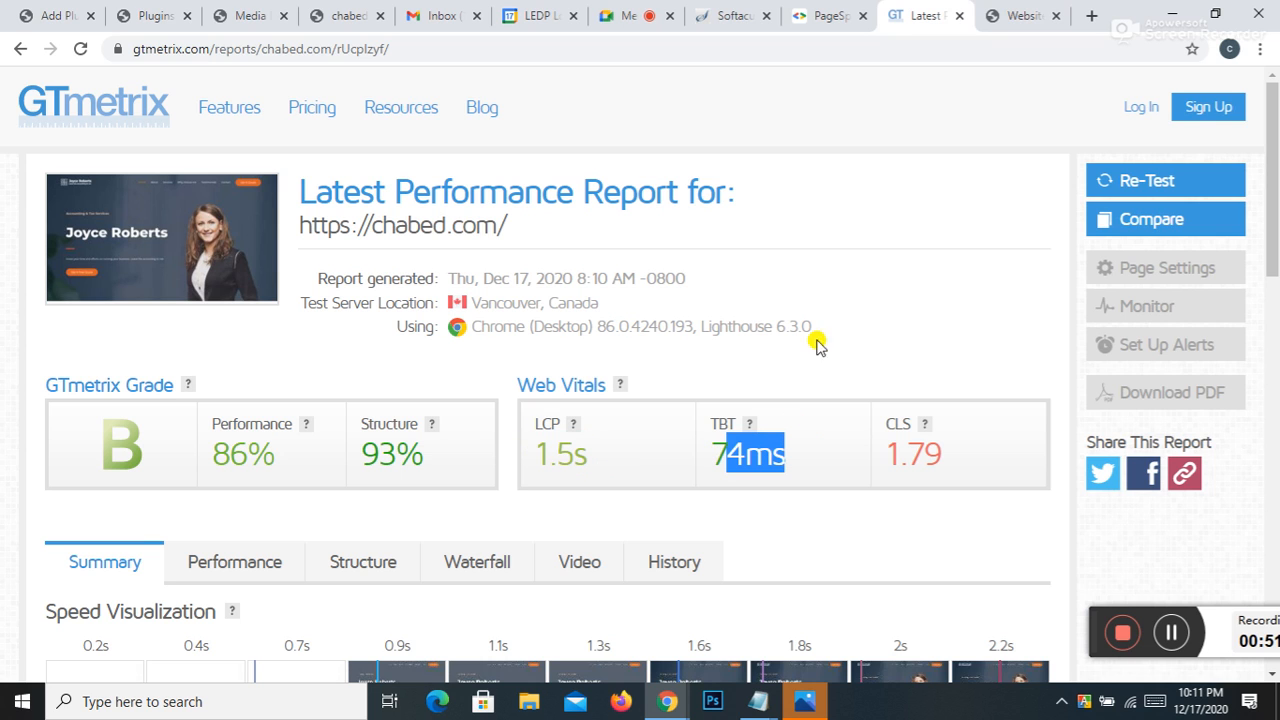
# Step: Look for a website speed test on the Pingdom homepage and among the Google results for pingdom
pyautogui.click(1020, 16)
pyautogui.scroll(-6, 759, 320)
pyautogui.scroll(6, 759, 320)
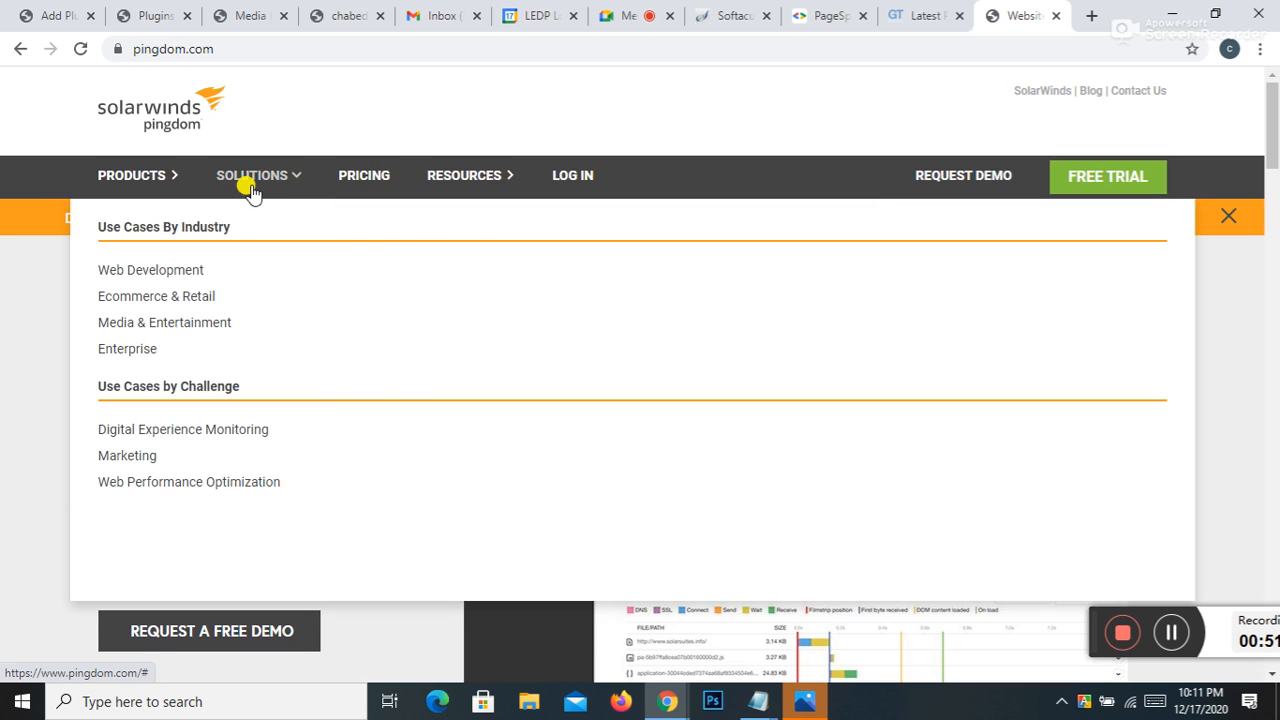
pyautogui.moveTo(182, 182)
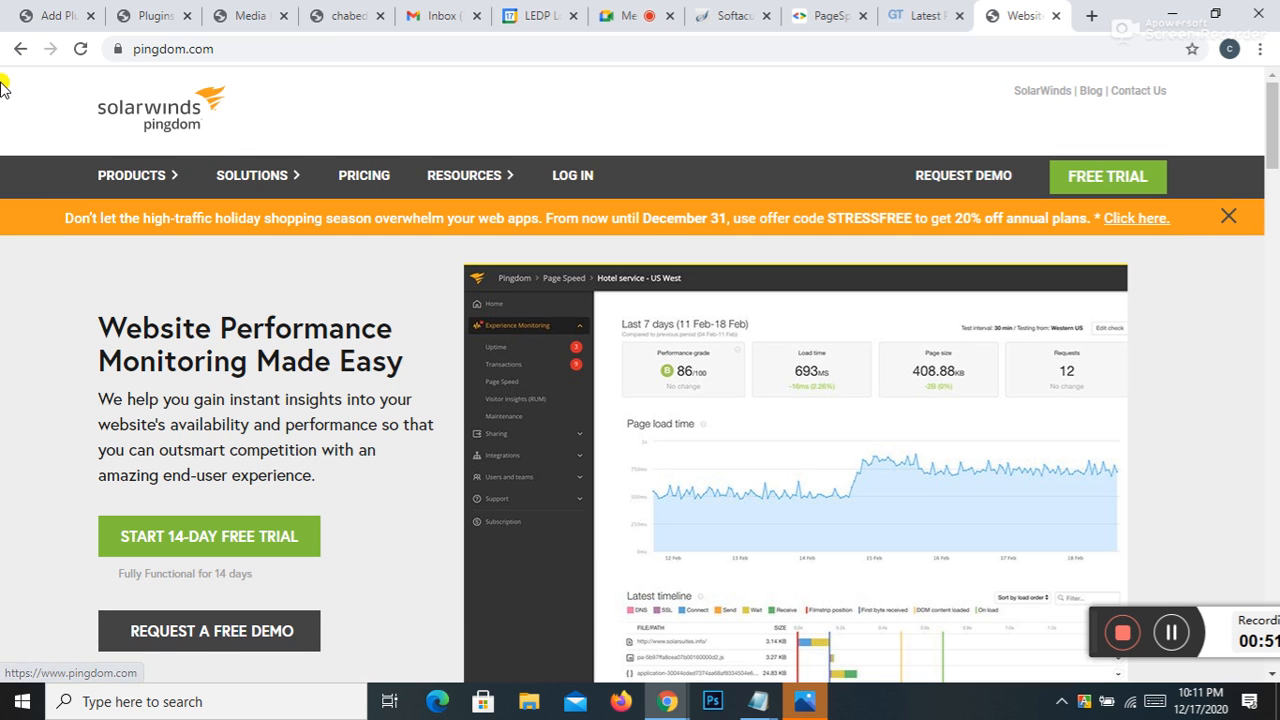
pyautogui.click(16, 49)
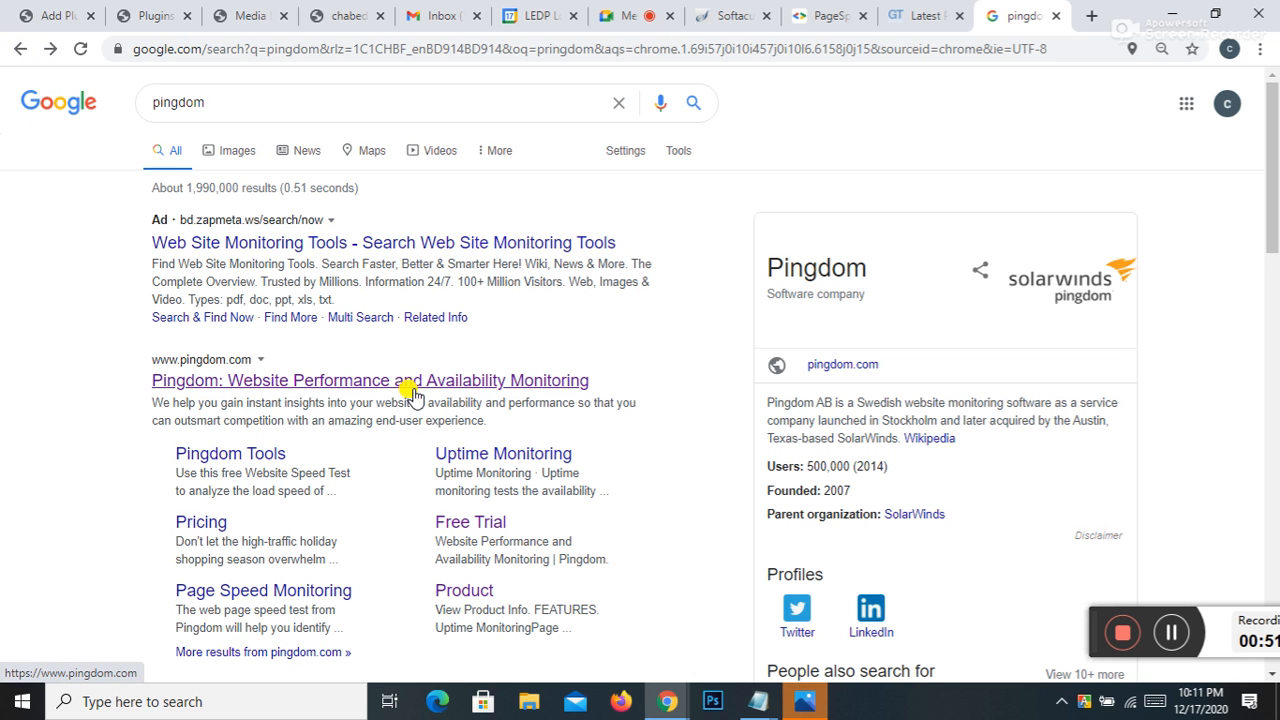
pyautogui.scroll(-3, 410, 386)
pyautogui.scroll(-5, 355, 363)
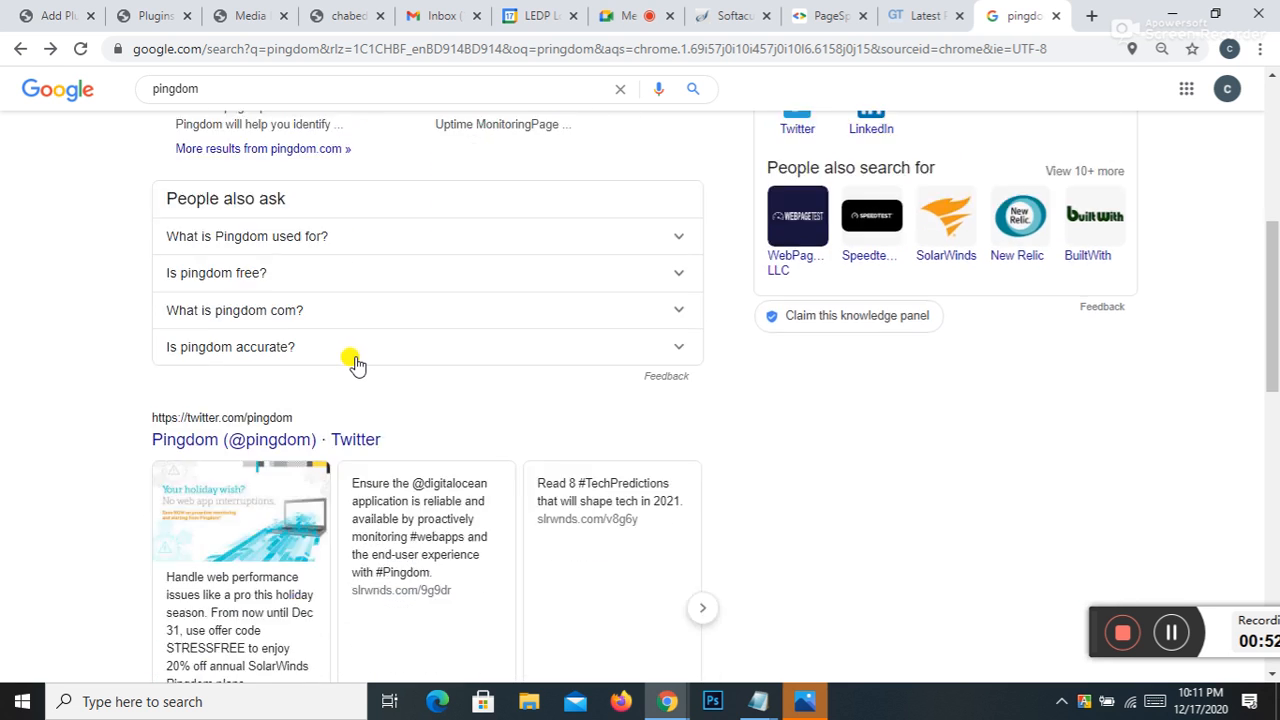
pyautogui.scroll(-3, 357, 365)
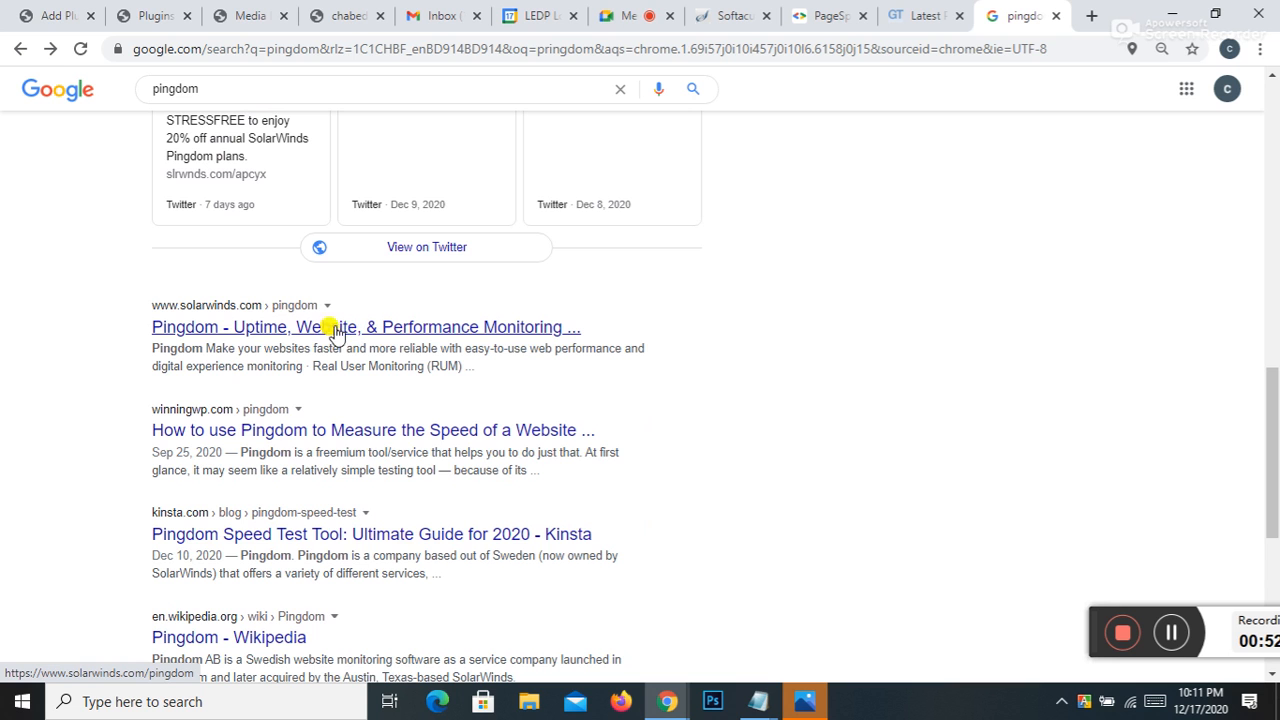
pyautogui.scroll(10, 305, 315)
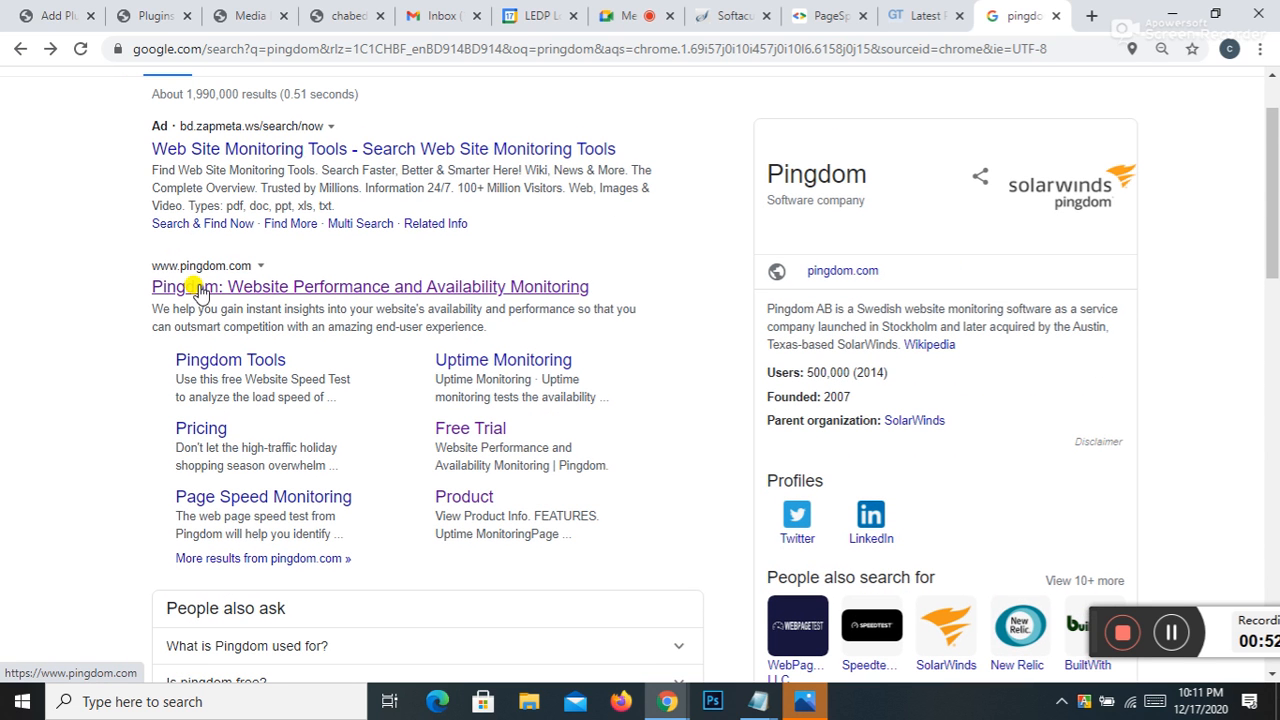
# Step: Reopen the Pingdom website, look through its homepage, and dismiss the holiday offer banner
pyautogui.click(231, 266)
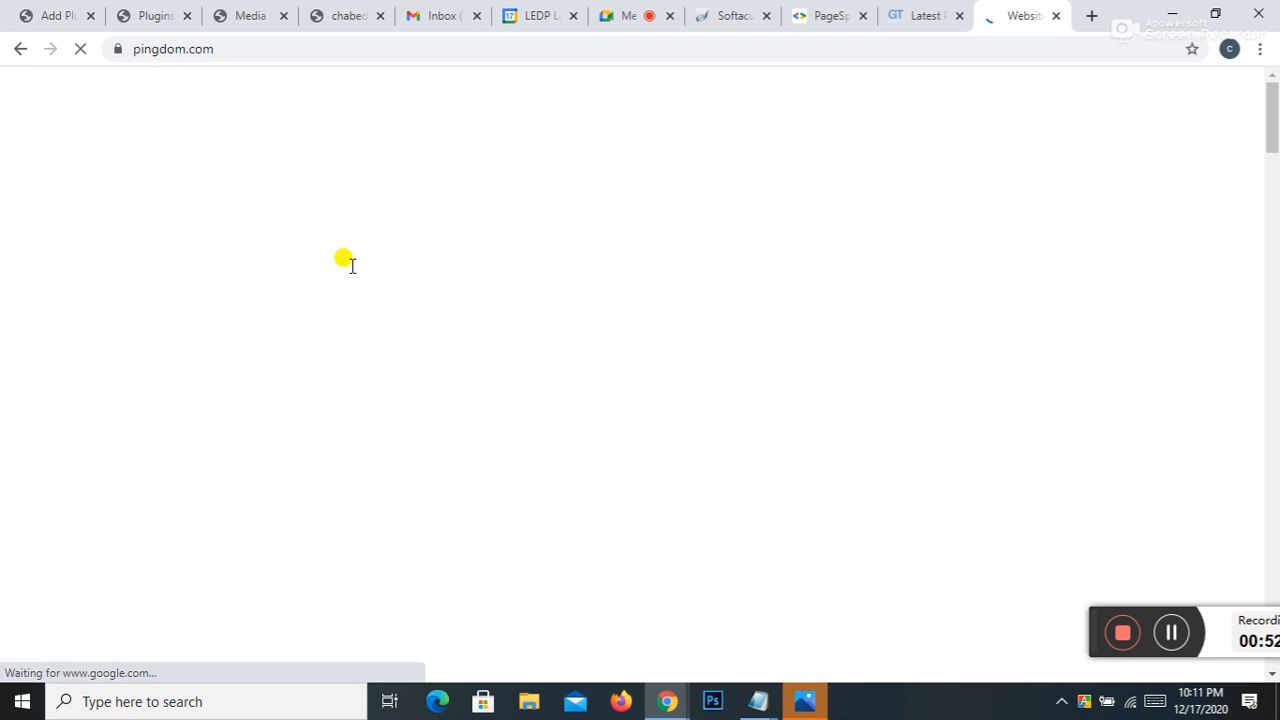
pyautogui.scroll(-12, 551, 323)
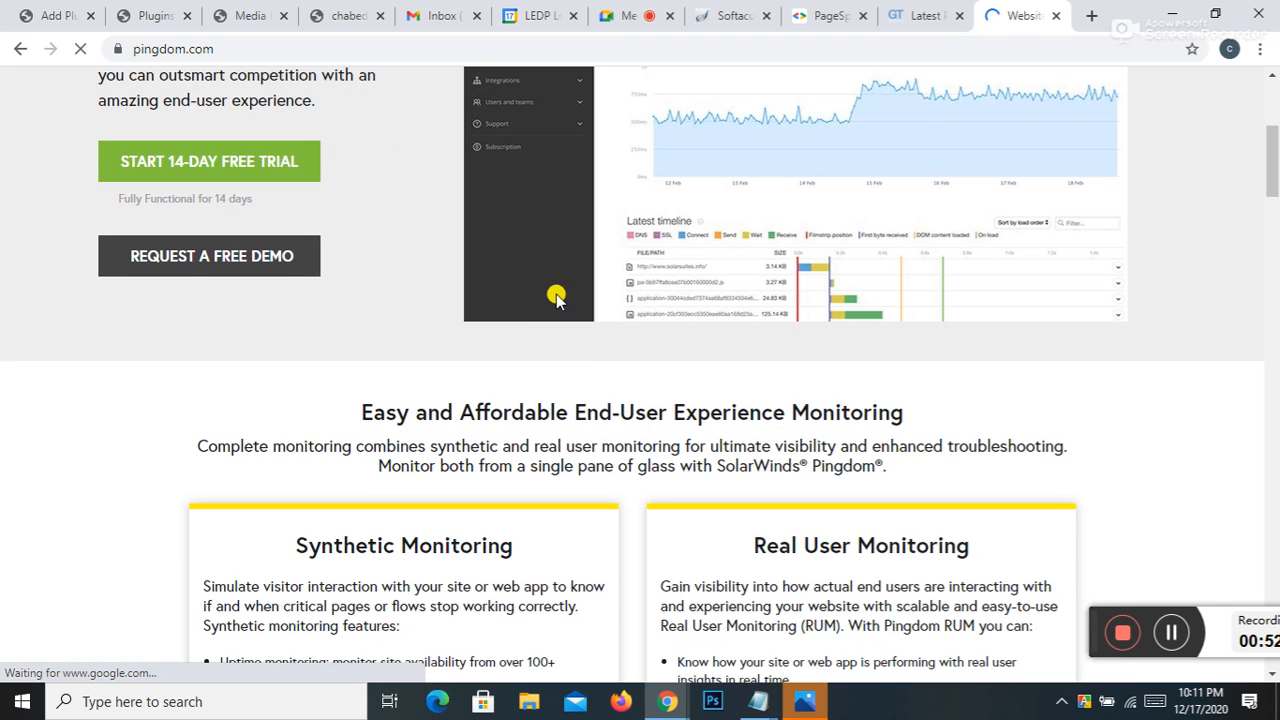
pyautogui.scroll(-10, 525, 328)
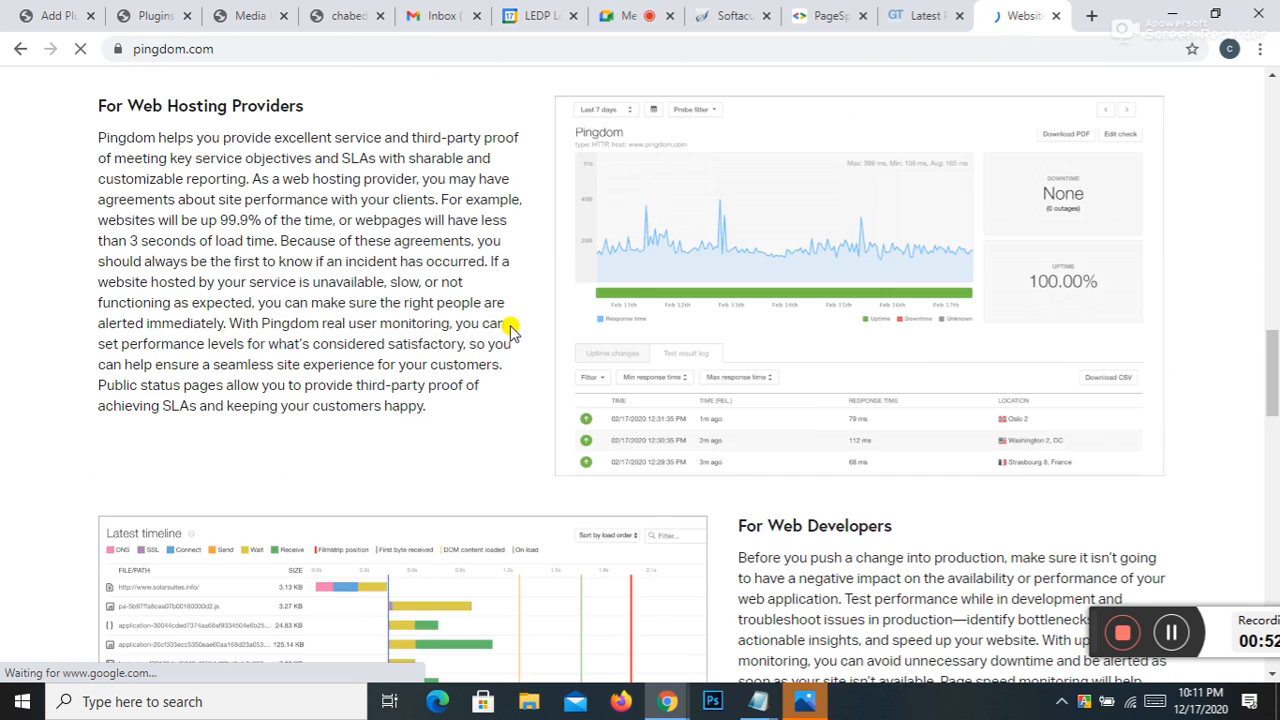
pyautogui.scroll(15, 522, 330)
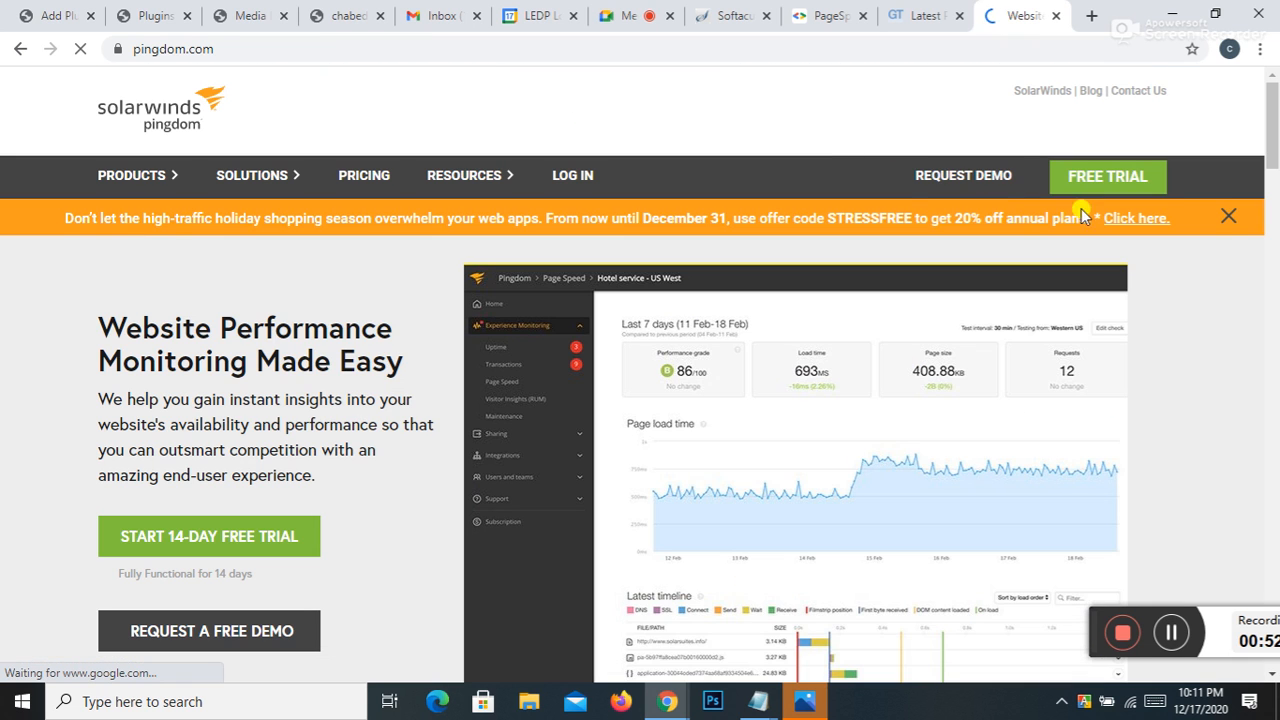
pyautogui.click(1226, 216)
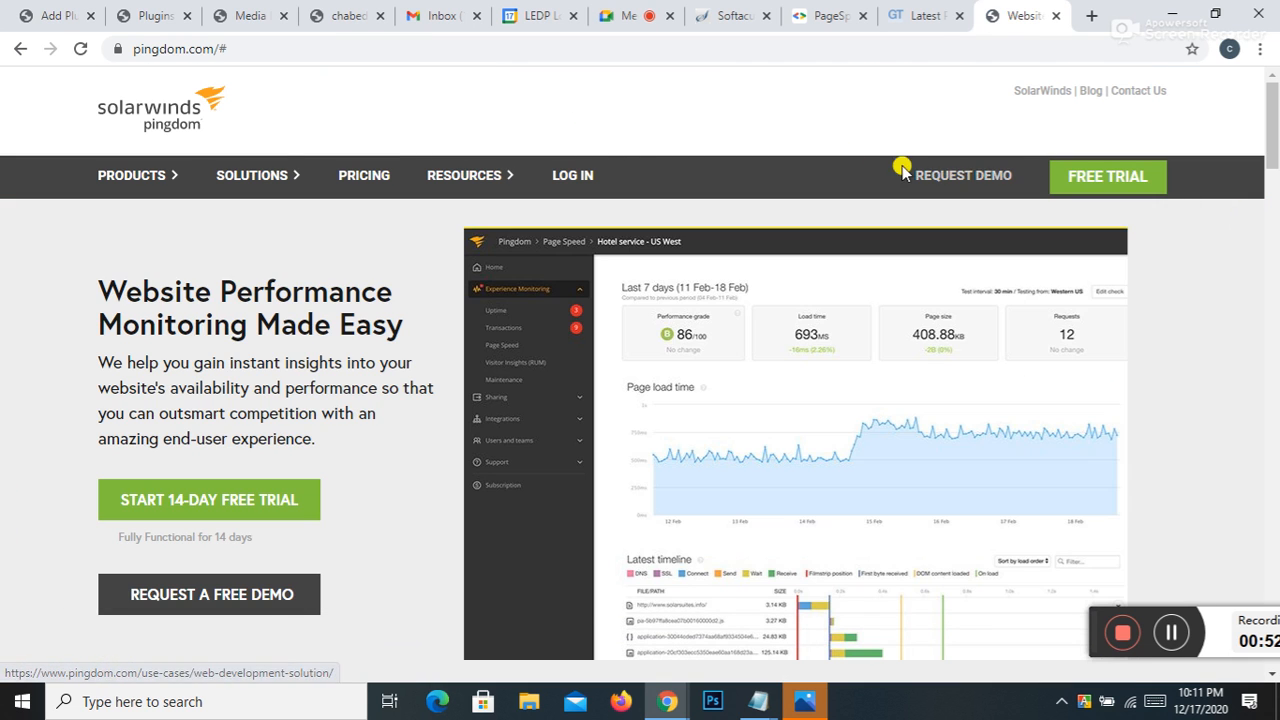
# Step: Recheck the GTmetrix report, and compare it with the mobile and desktop PageSpeed scores
pyautogui.click(923, 15)
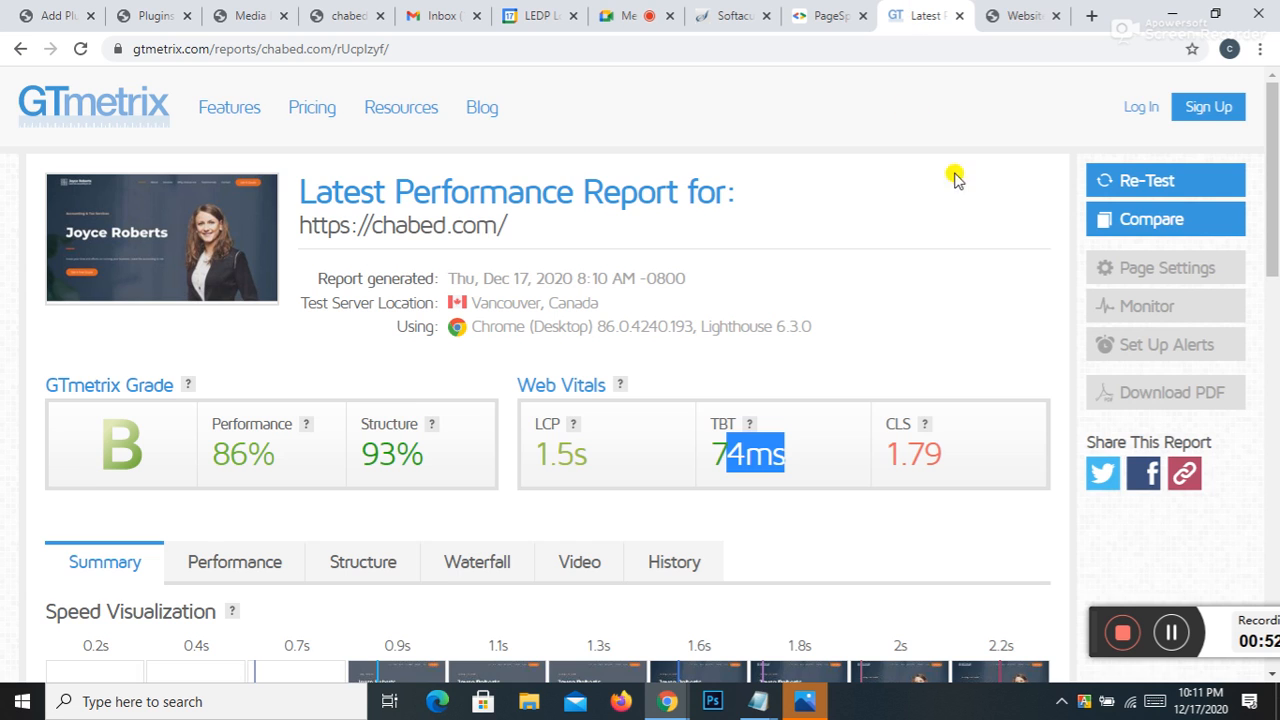
pyautogui.scroll(-2, 571, 286)
pyautogui.click(826, 15)
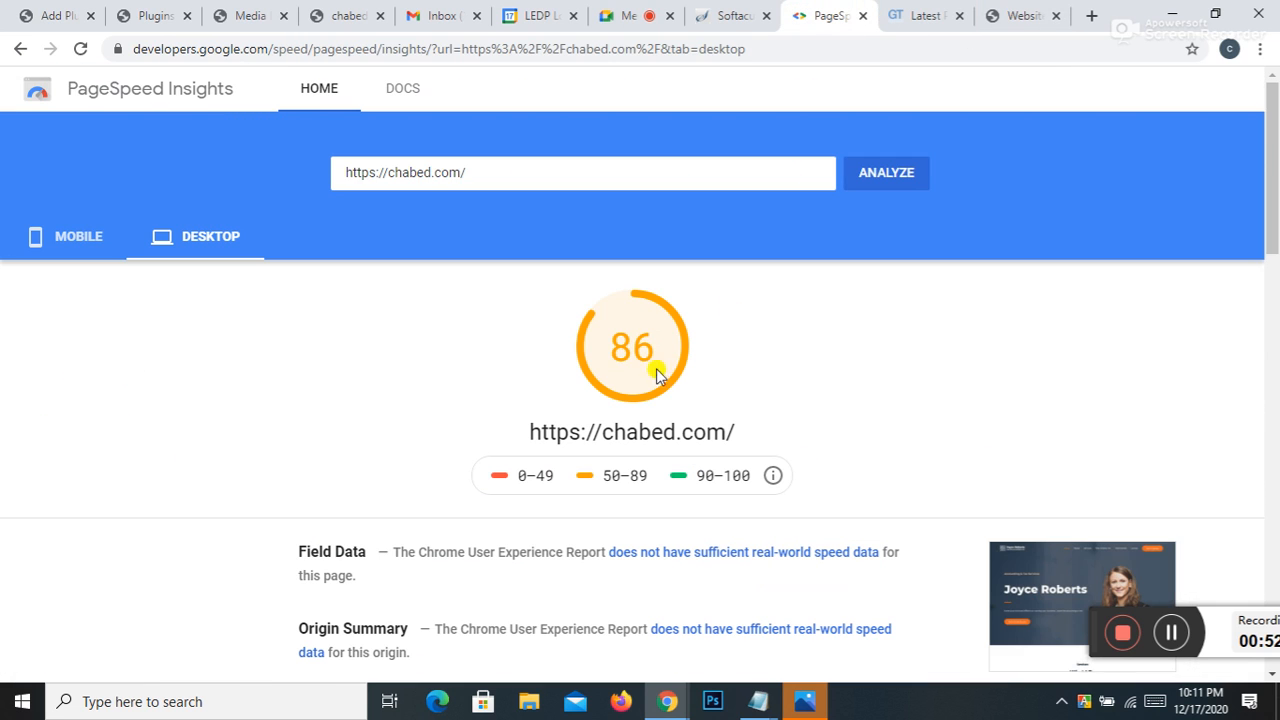
pyautogui.click(64, 236)
pyautogui.click(190, 236)
# Step: Examine the speed visualization, top issues and page details in the GTmetrix report, and glance at the PageSpeed desktop score
pyautogui.click(924, 15)
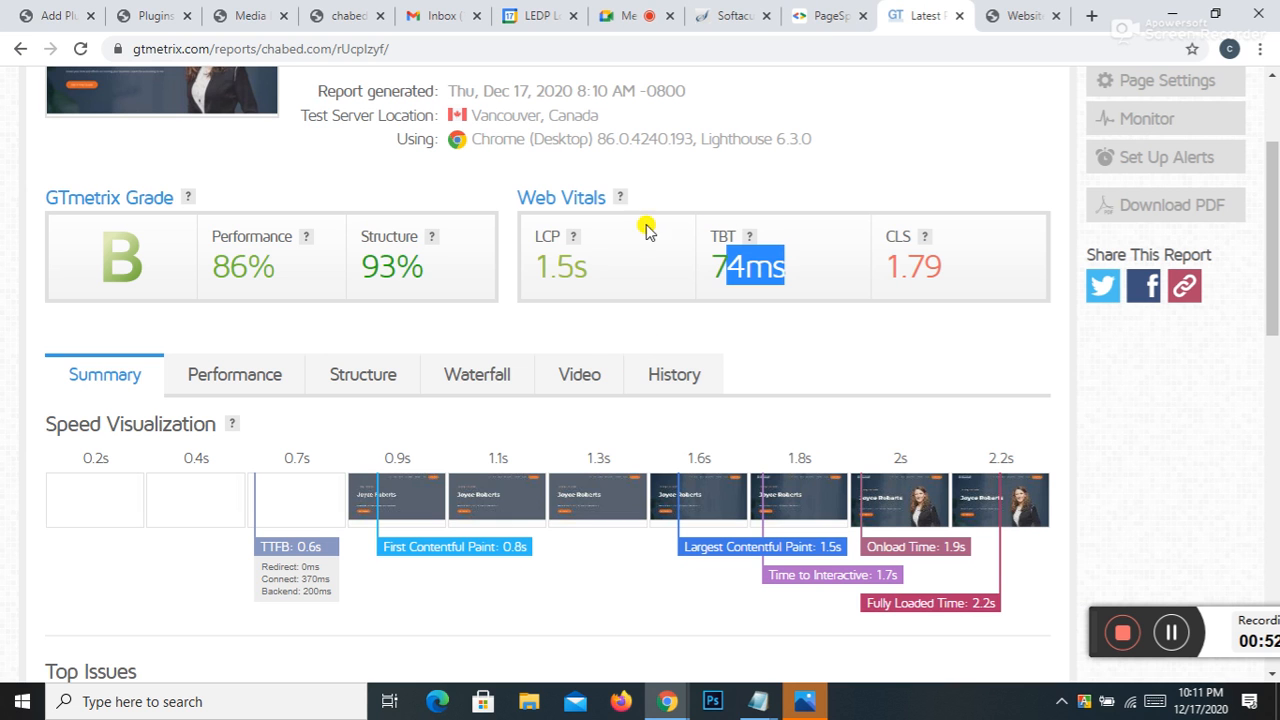
pyautogui.scroll(-5, 645, 230)
pyautogui.scroll(-3, 486, 300)
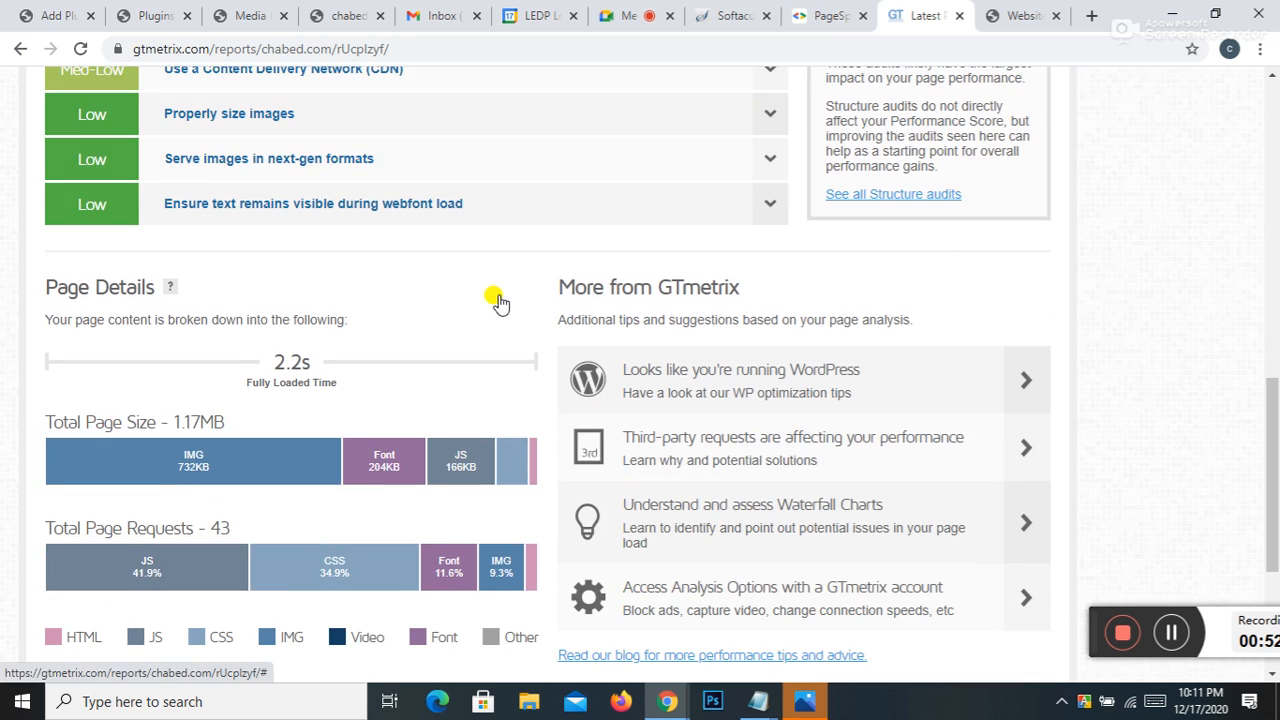
pyautogui.scroll(-3, 500, 294)
pyautogui.scroll(9, 500, 286)
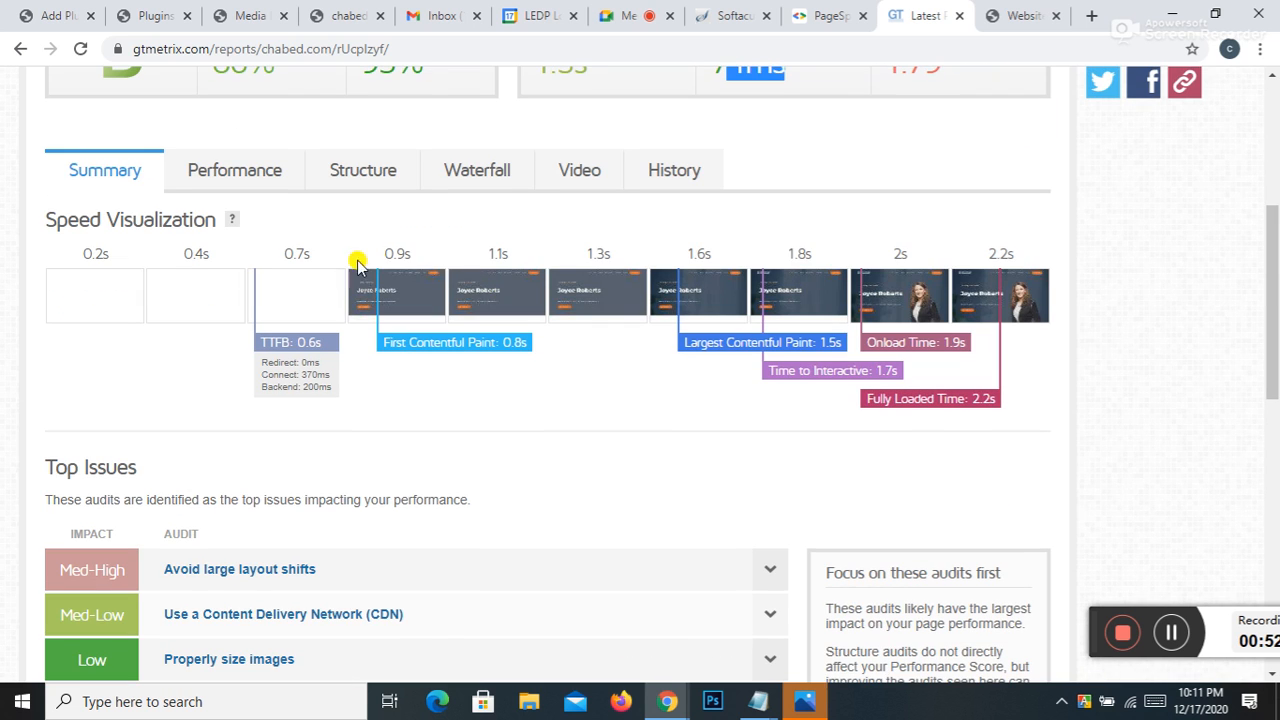
pyautogui.scroll(-3, 264, 415)
pyautogui.scroll(7, 200, 377)
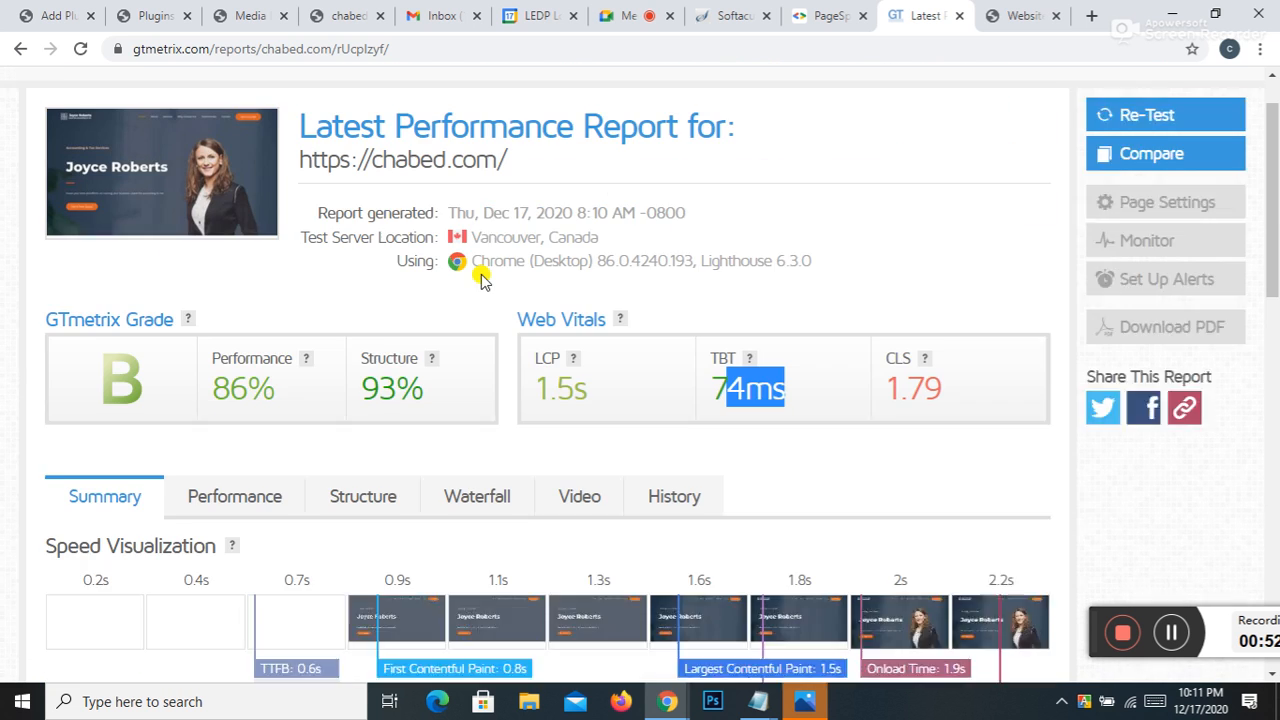
pyautogui.click(824, 12)
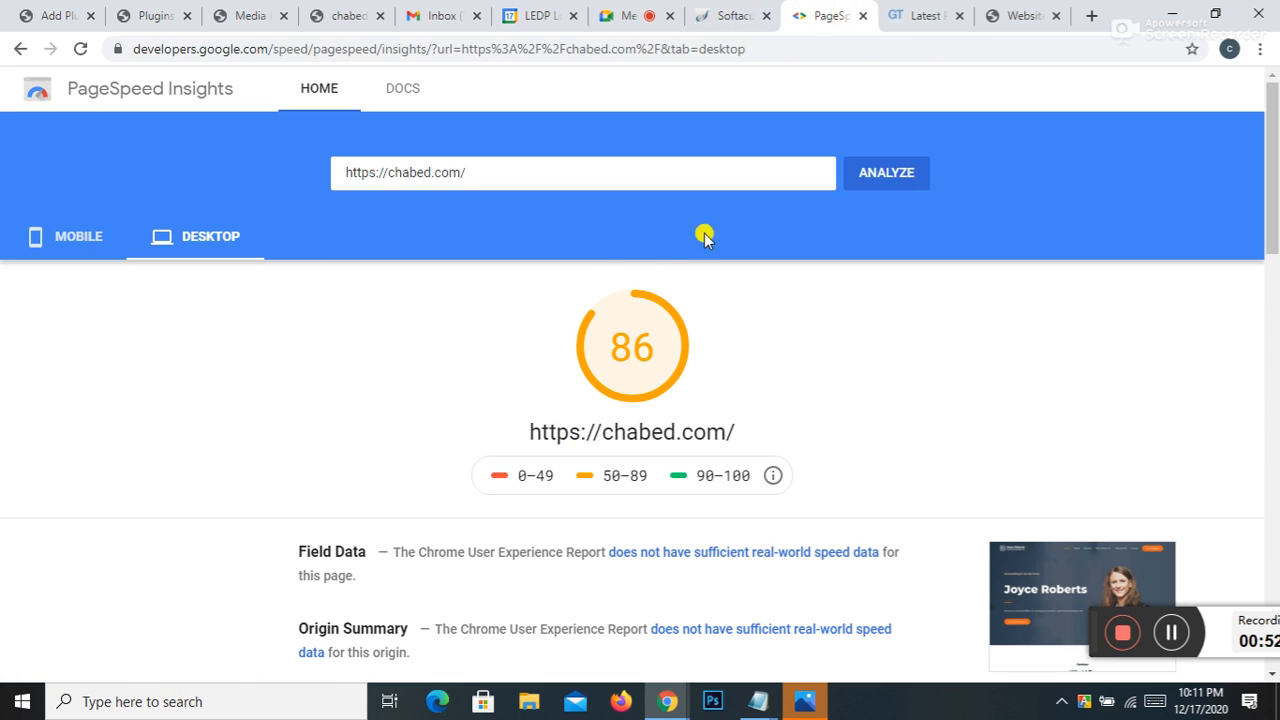
# Step: Permanently delete the image lady-accountant.png from the WordPress media library
pyautogui.click(145, 16)
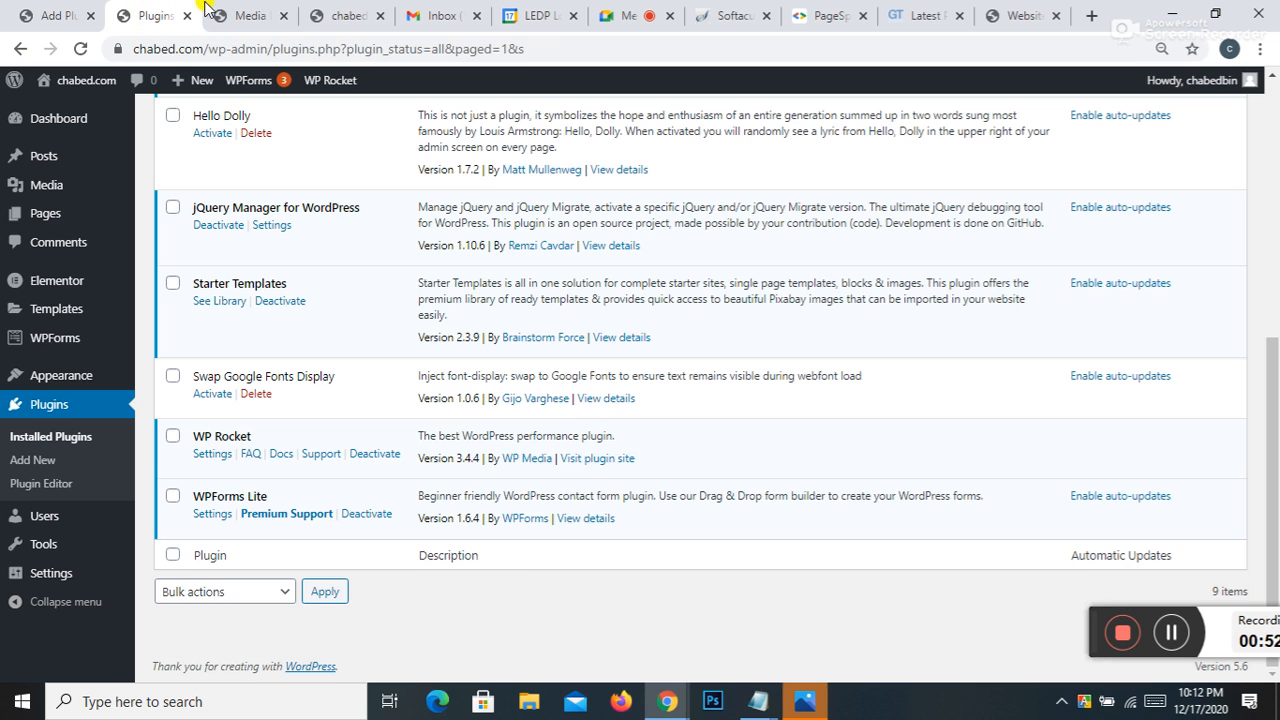
pyautogui.click(240, 16)
pyautogui.click(946, 335)
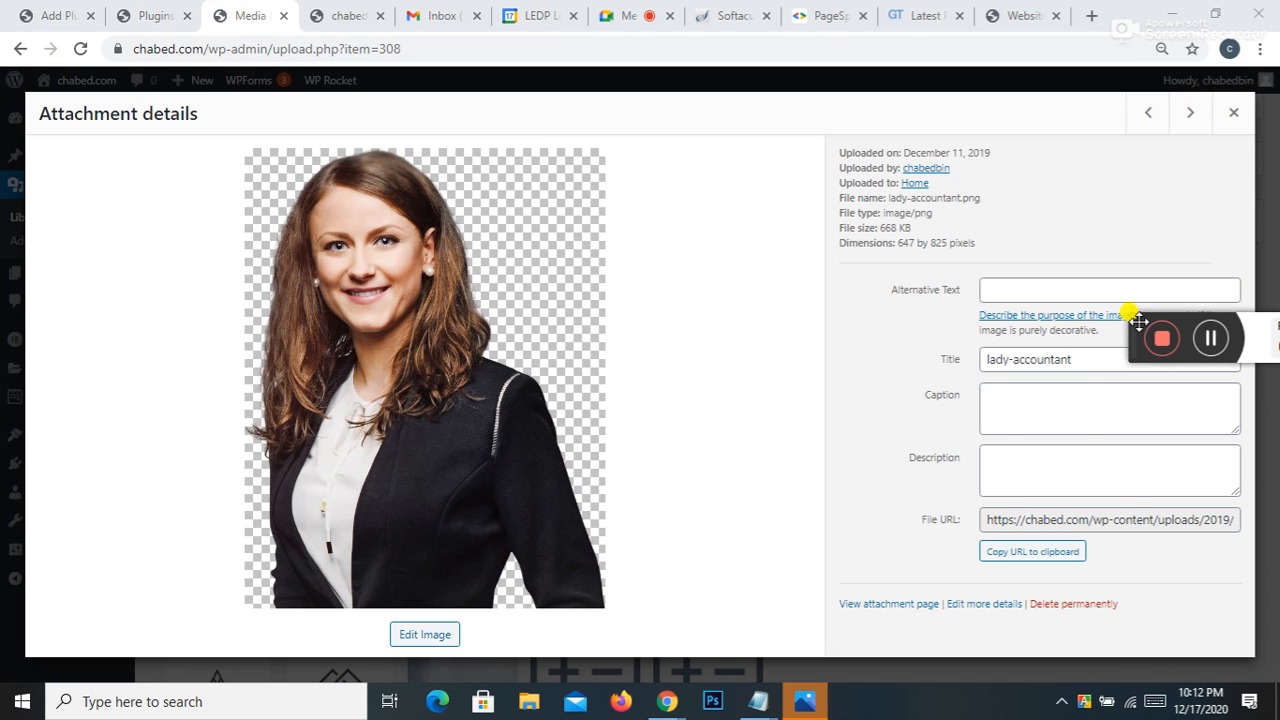
pyautogui.click(1078, 605)
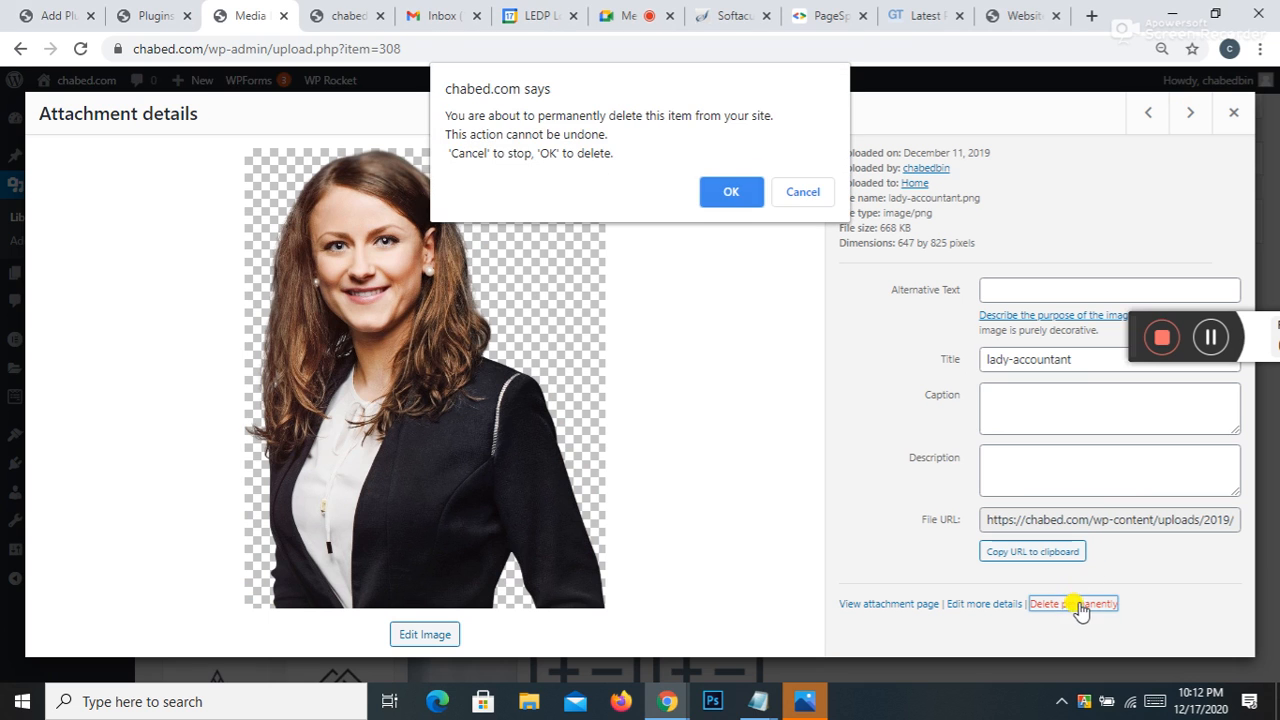
pyautogui.click(731, 190)
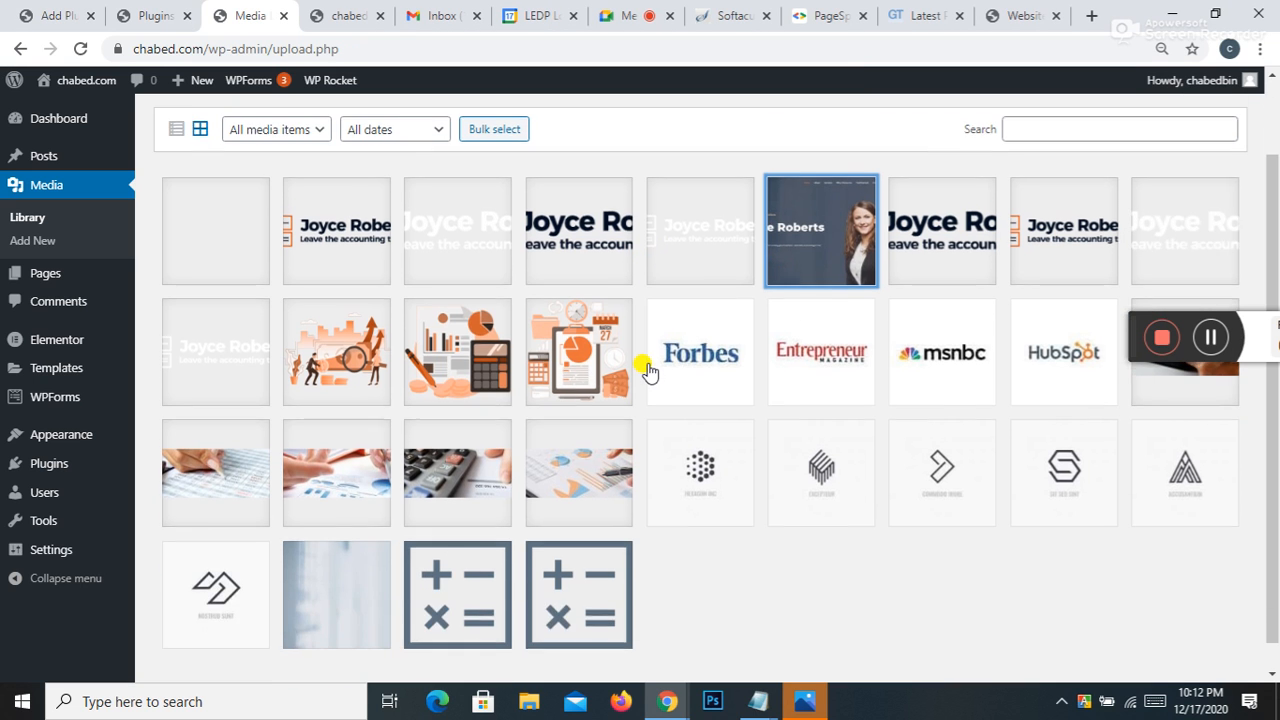
# Step: Permanently delete the image feature2-free-img.png from the media library
pyautogui.click(478, 357)
pyautogui.click(1065, 604)
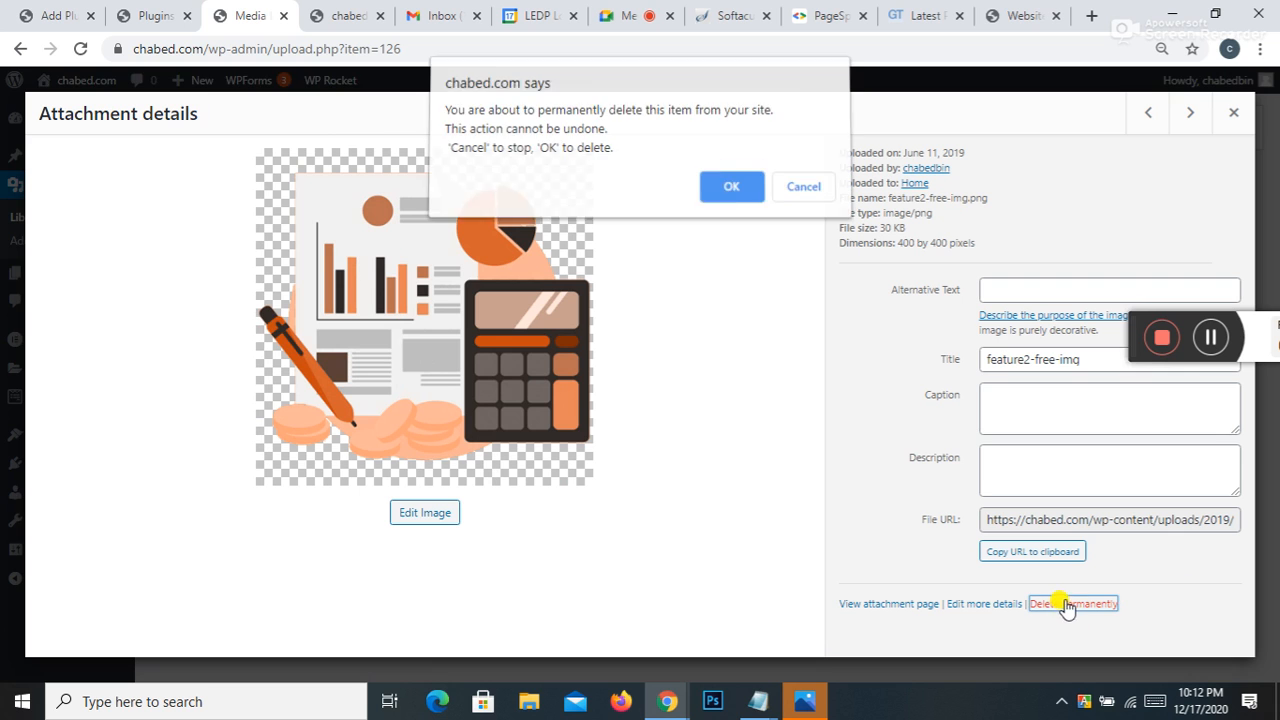
pyautogui.click(735, 190)
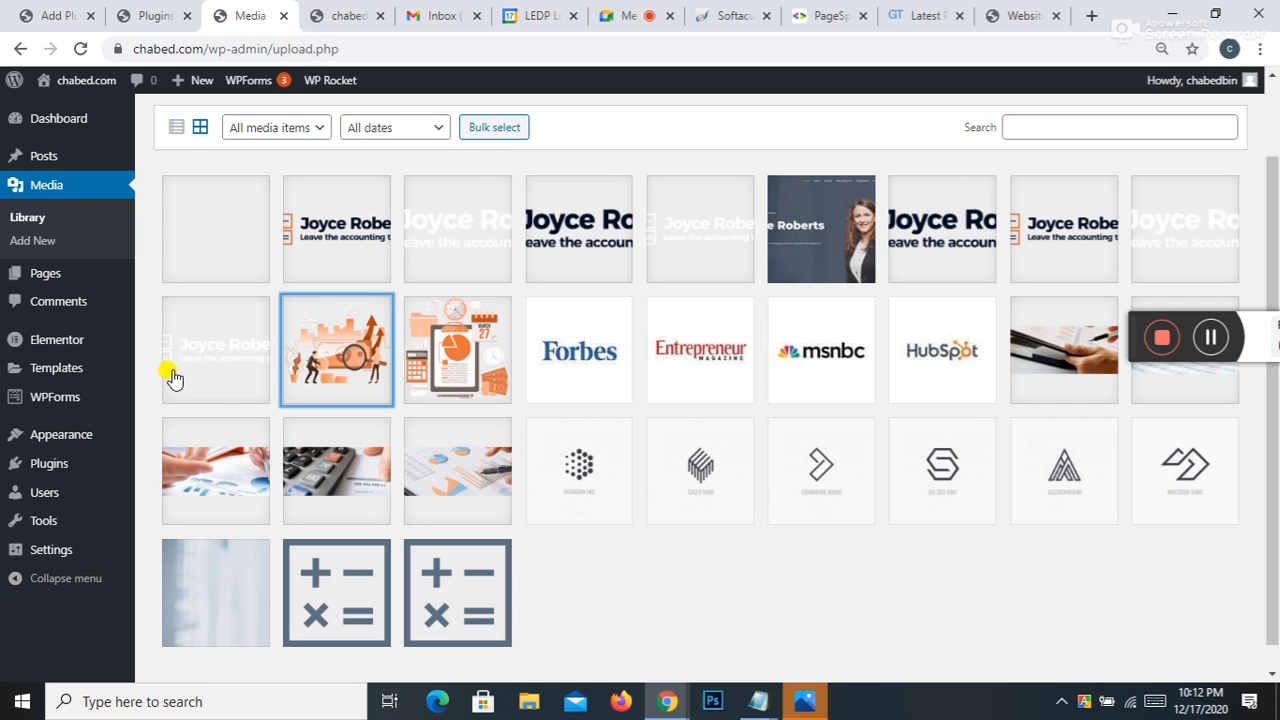
# Step: Reload the media library and the chabed.com homepage, and check that the homepage sections still display properly
pyautogui.click(43, 188)
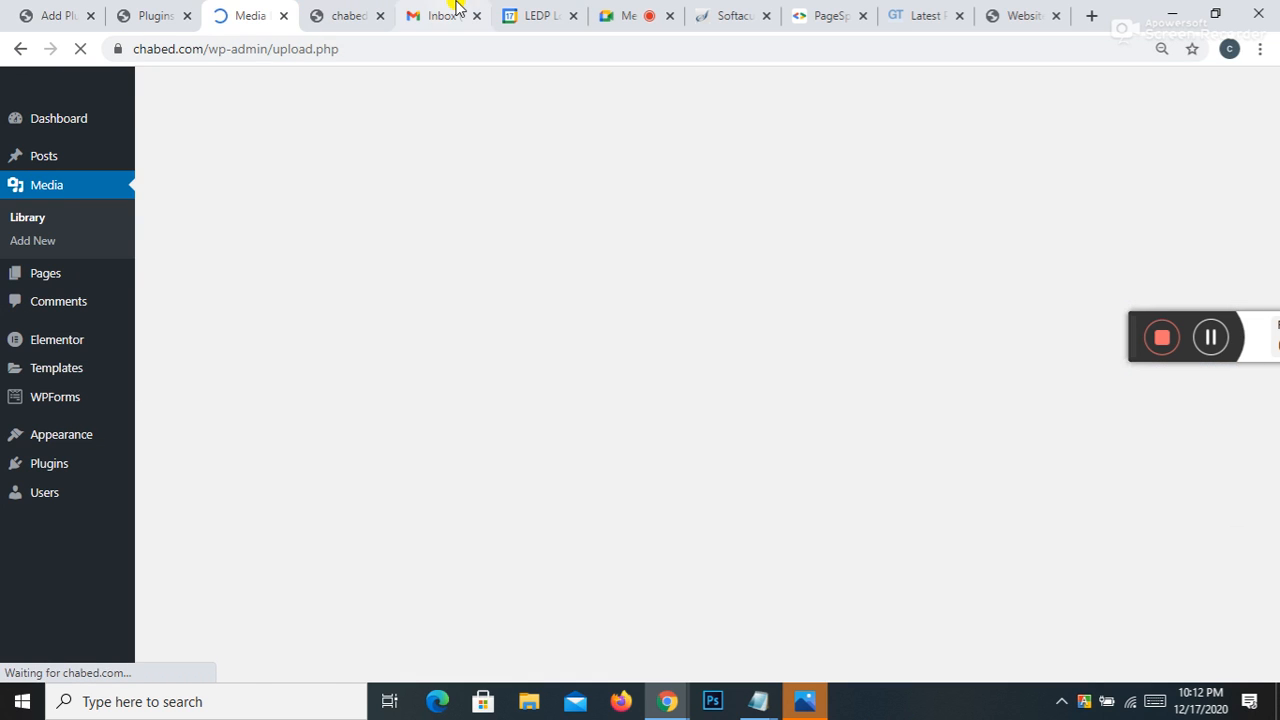
pyautogui.click(1016, 20)
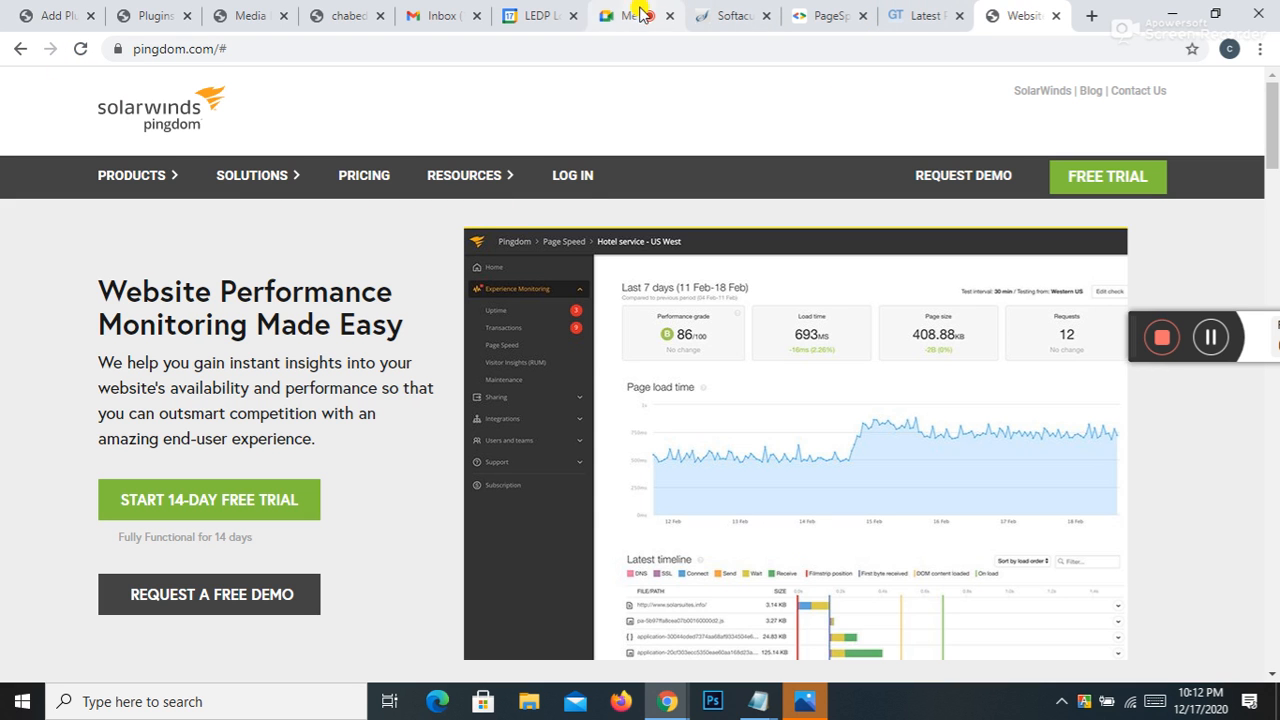
pyautogui.click(341, 20)
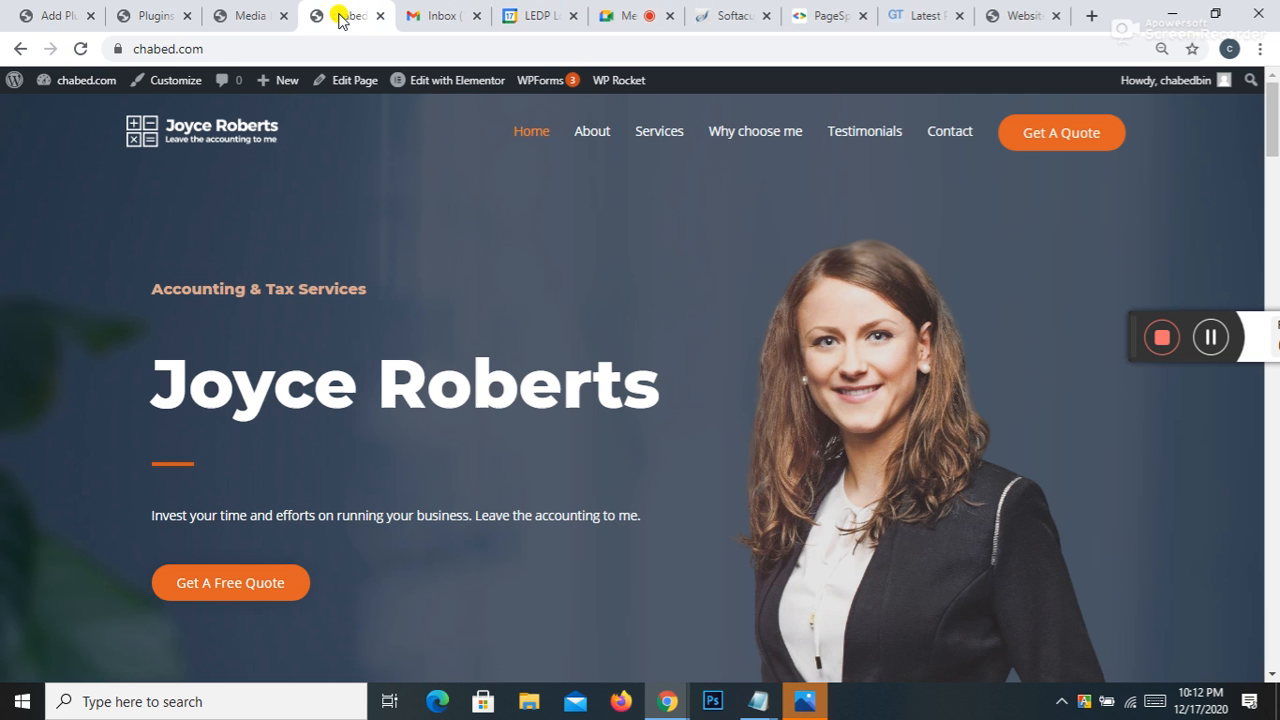
pyautogui.click(80, 48)
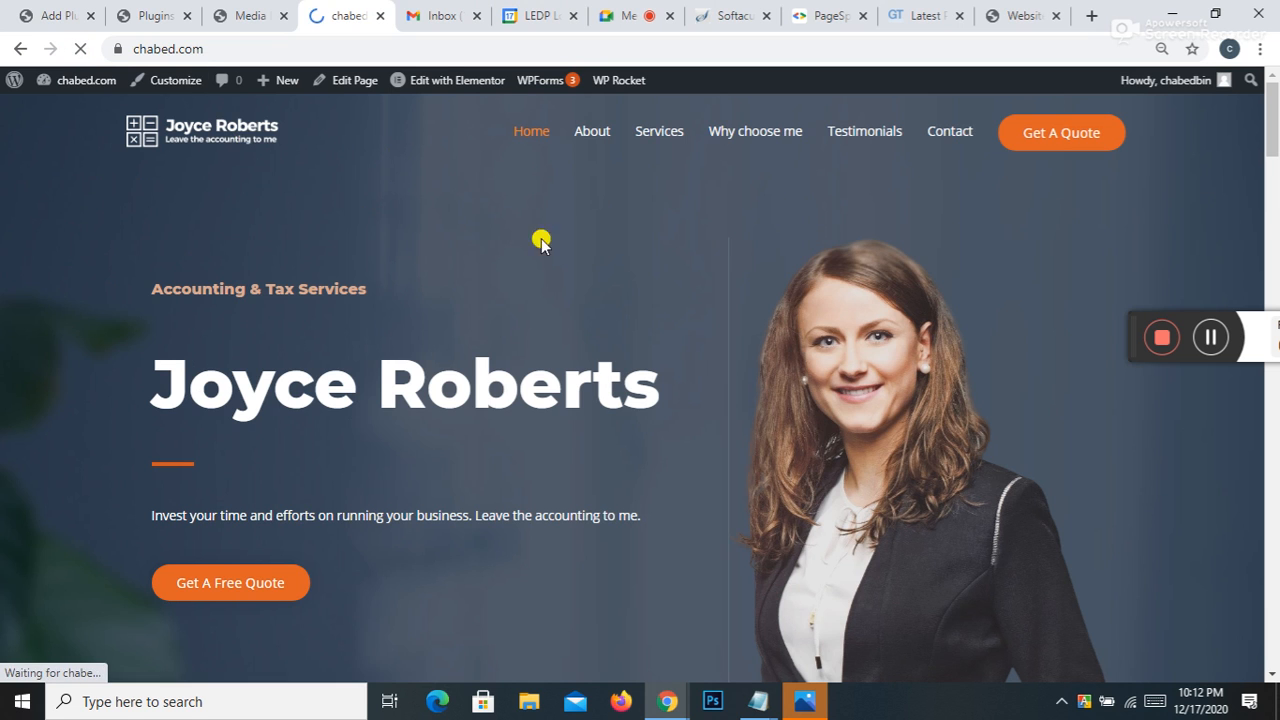
pyautogui.scroll(-5, 706, 426)
pyautogui.scroll(7, 706, 426)
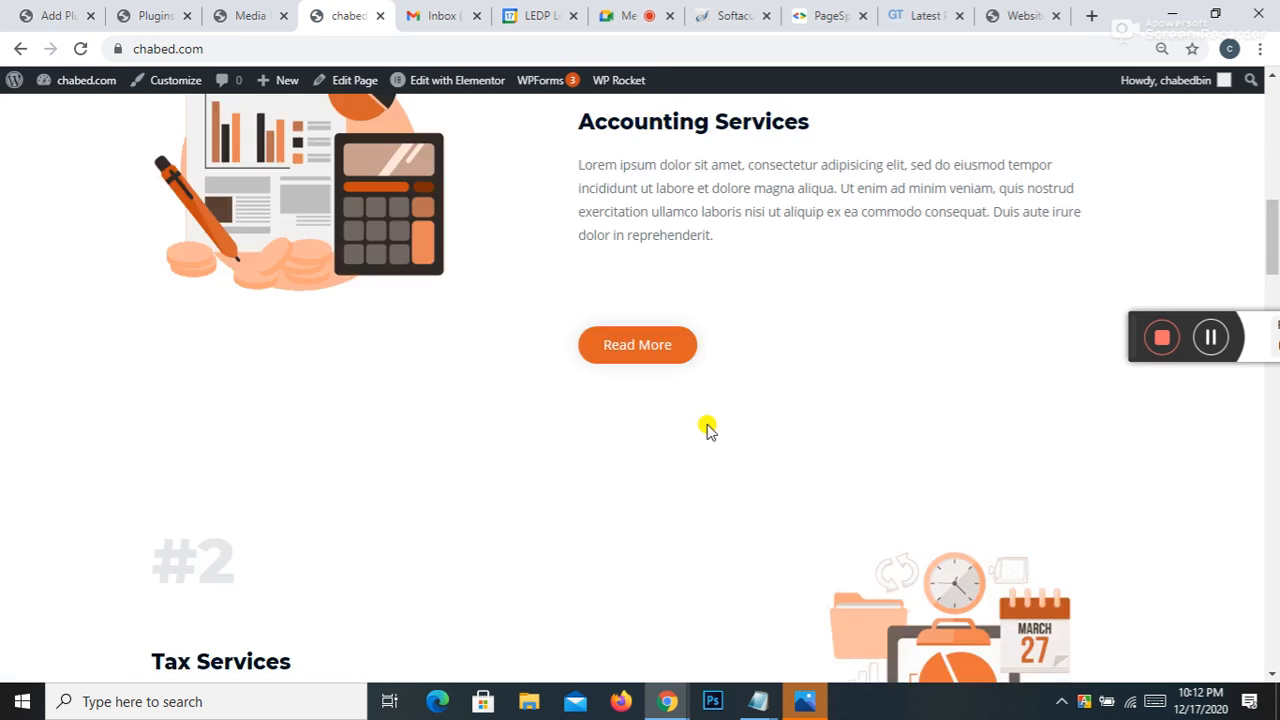
pyautogui.click(910, 18)
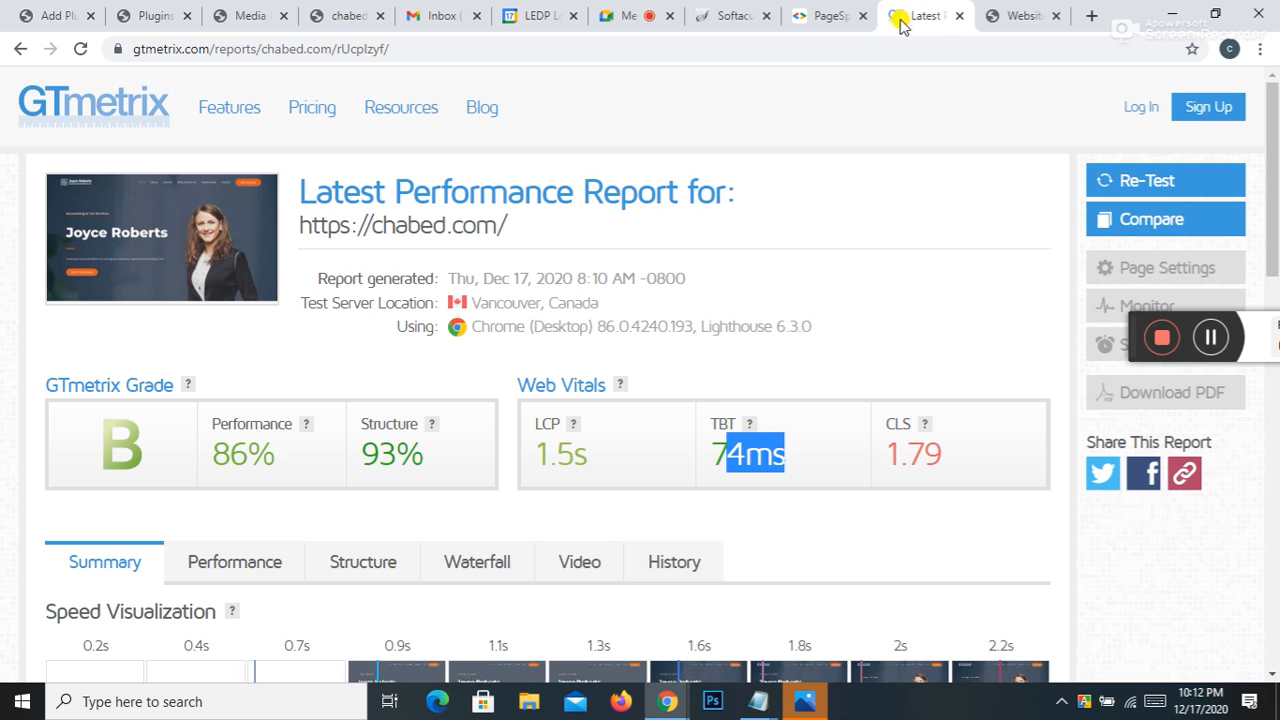
pyautogui.click(826, 16)
pyautogui.click(80, 48)
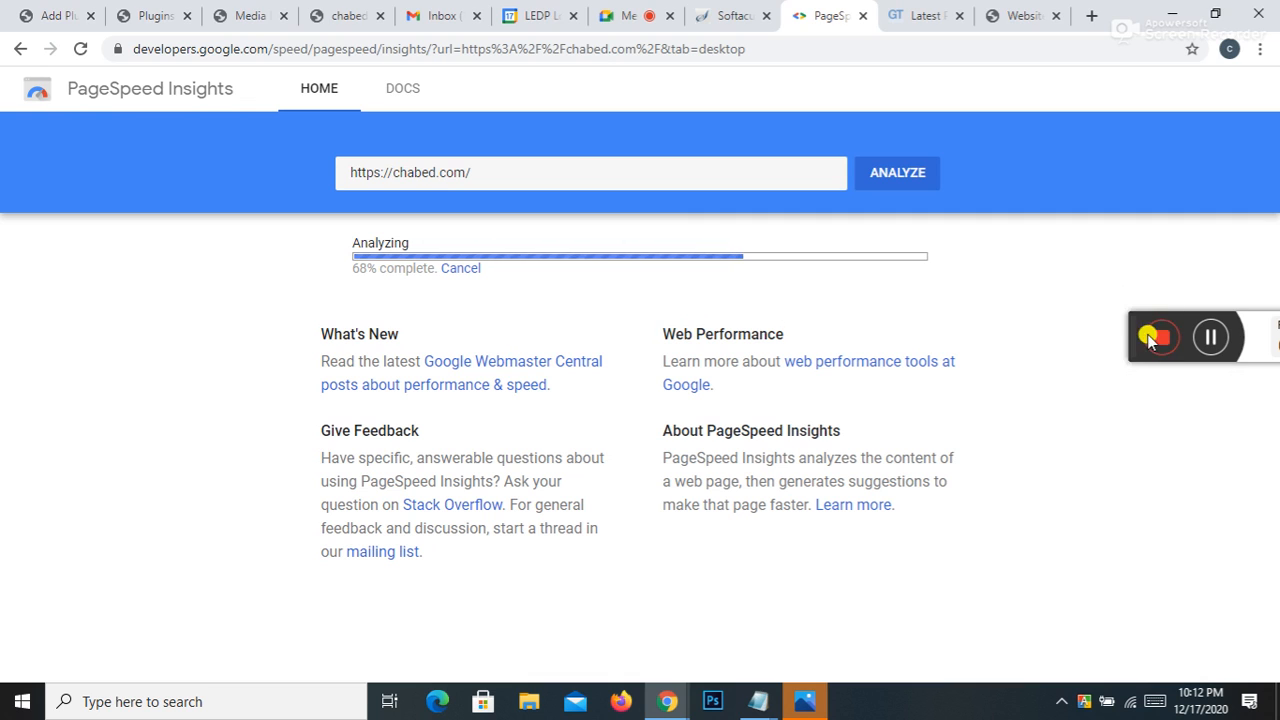
pyautogui.moveTo(1135, 335); pyautogui.dragTo(985, 527)
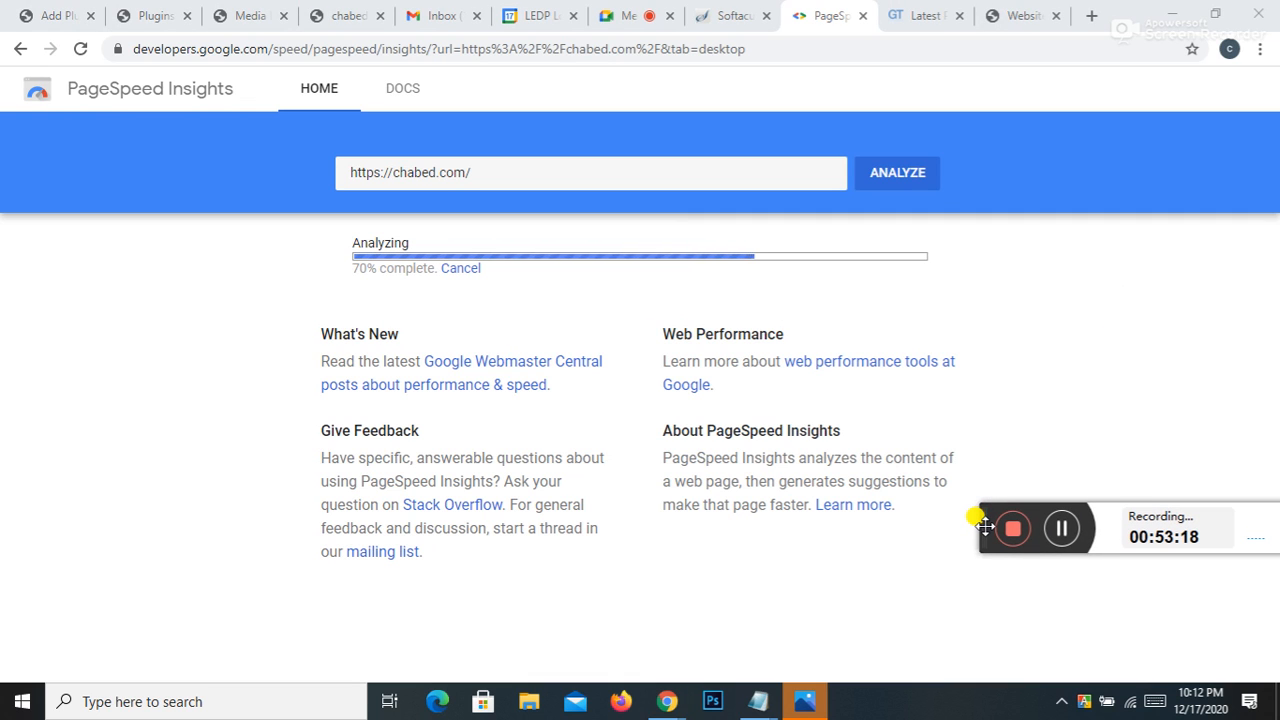
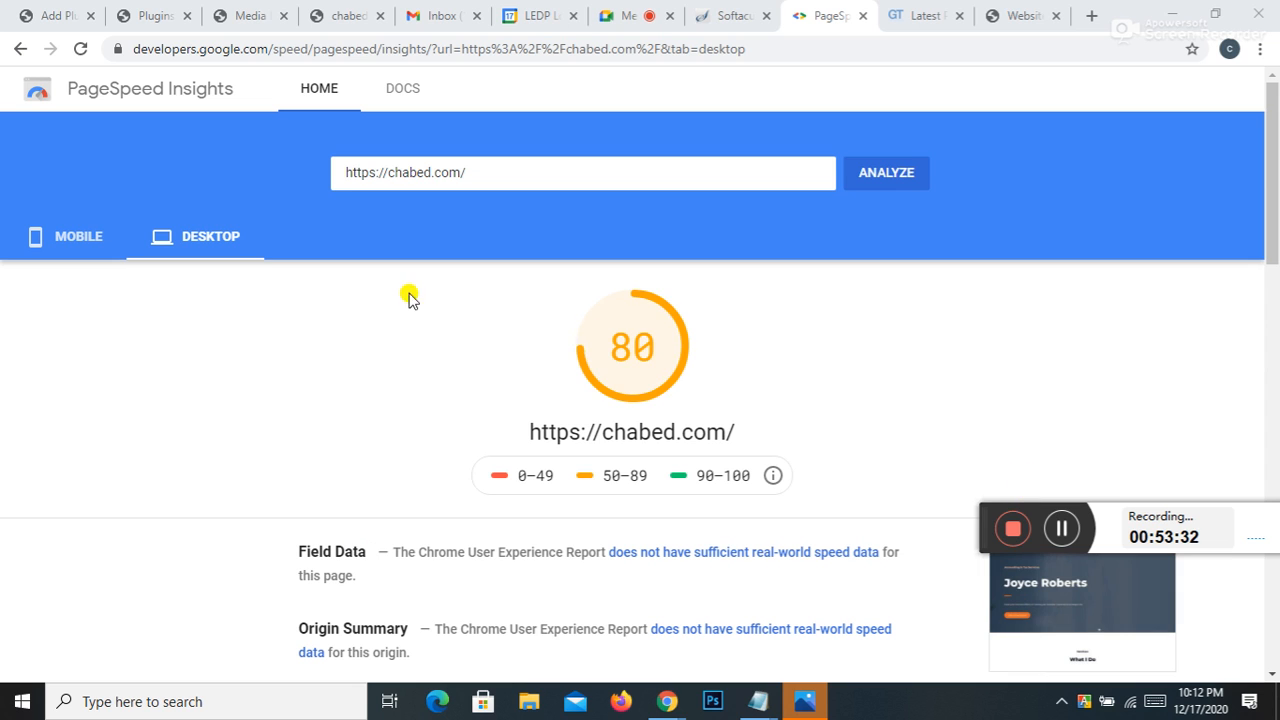
pyautogui.click(60, 240)
pyautogui.click(210, 236)
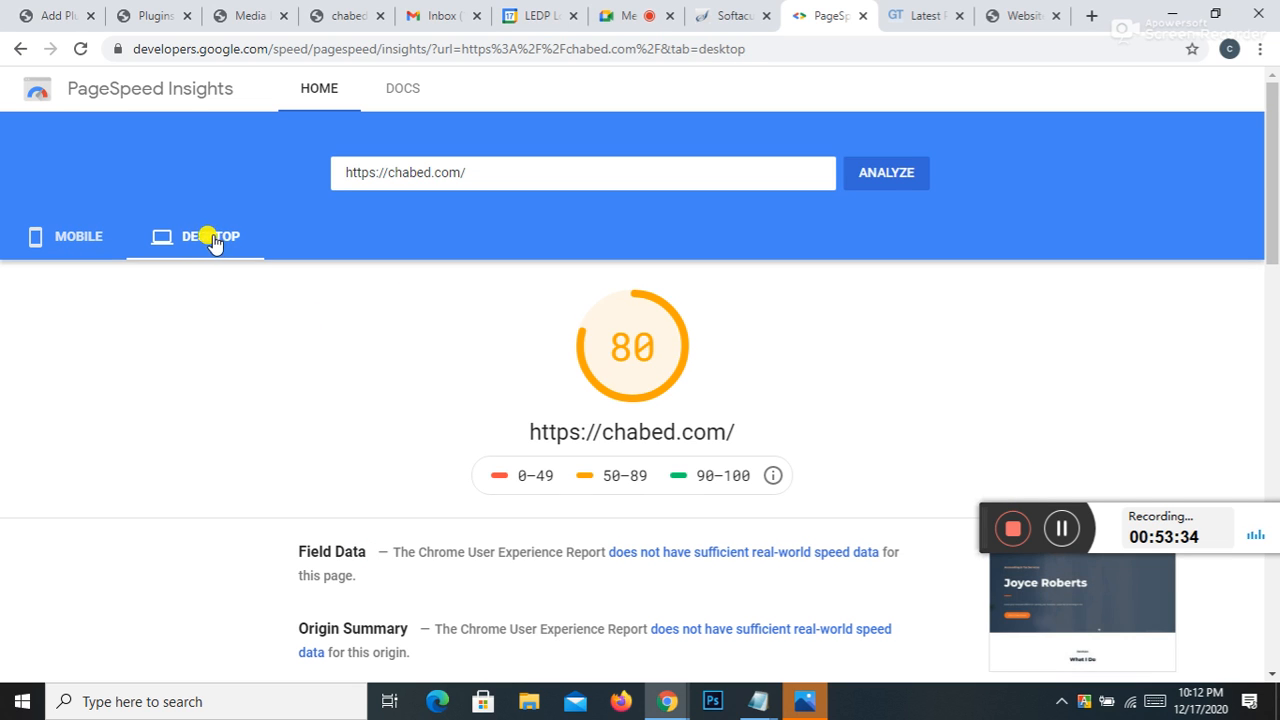
# Step: Look through the installed plugins list and the plugin search results for smash
pyautogui.click(143, 18)
pyautogui.scroll(5, 123, 197)
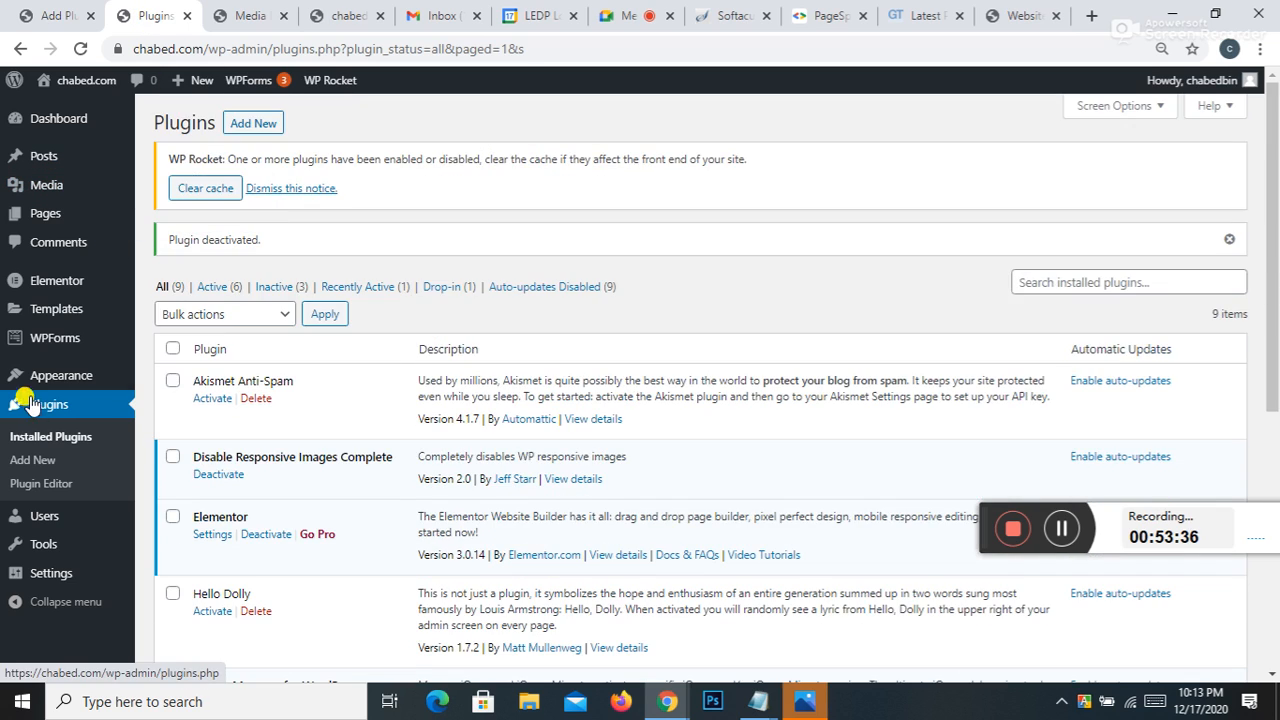
pyautogui.scroll(-5, 237, 333)
pyautogui.scroll(5, 205, 313)
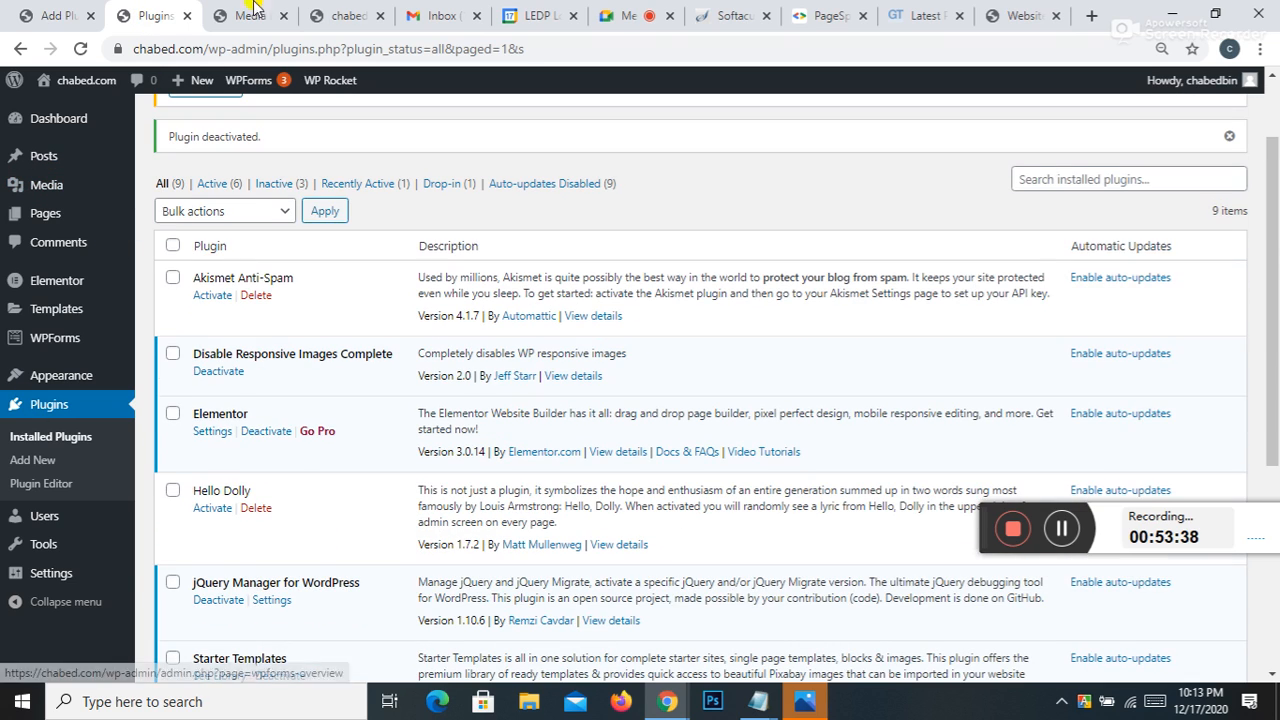
pyautogui.click(48, 12)
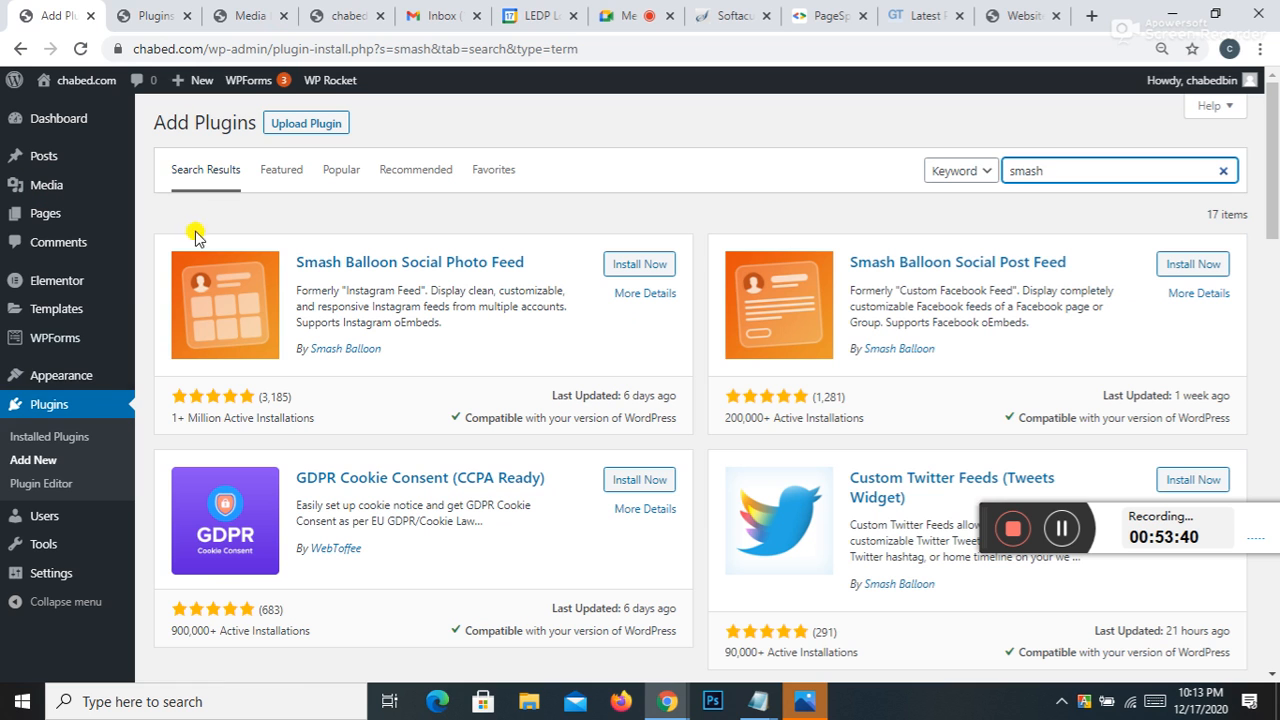
pyautogui.scroll(-3, 55, 415)
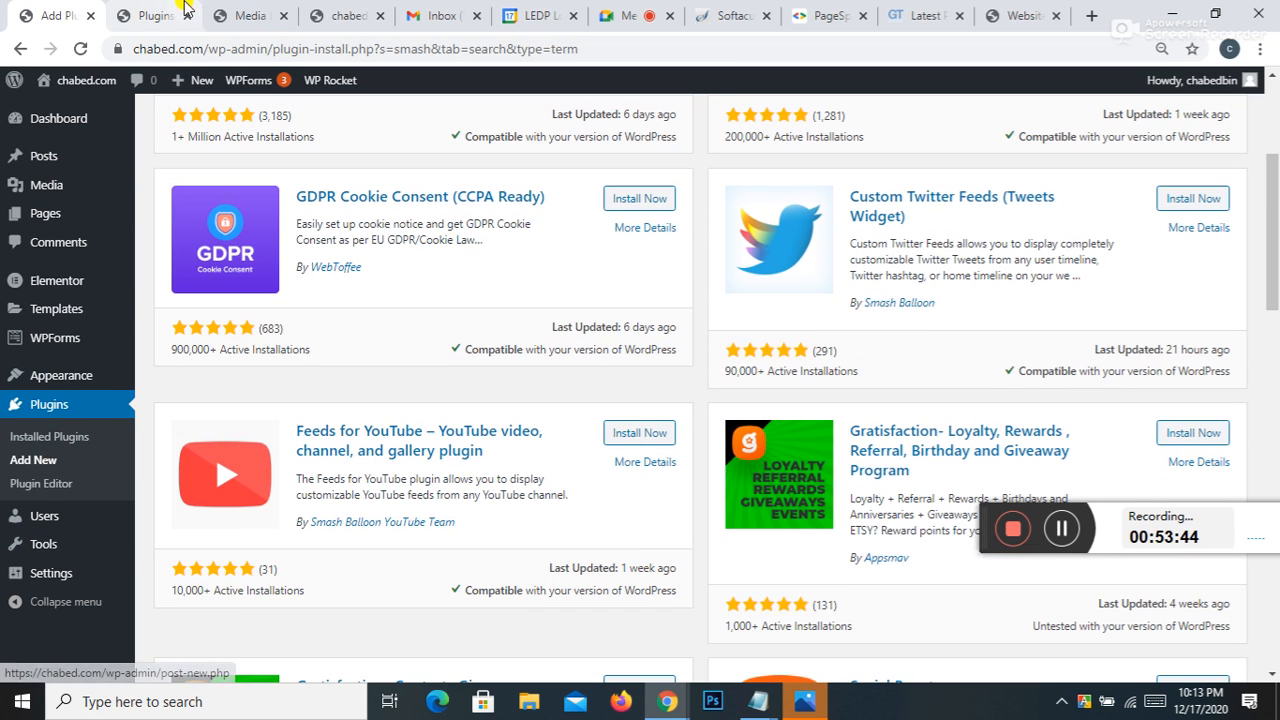
pyautogui.click(232, 14)
pyautogui.click(157, 14)
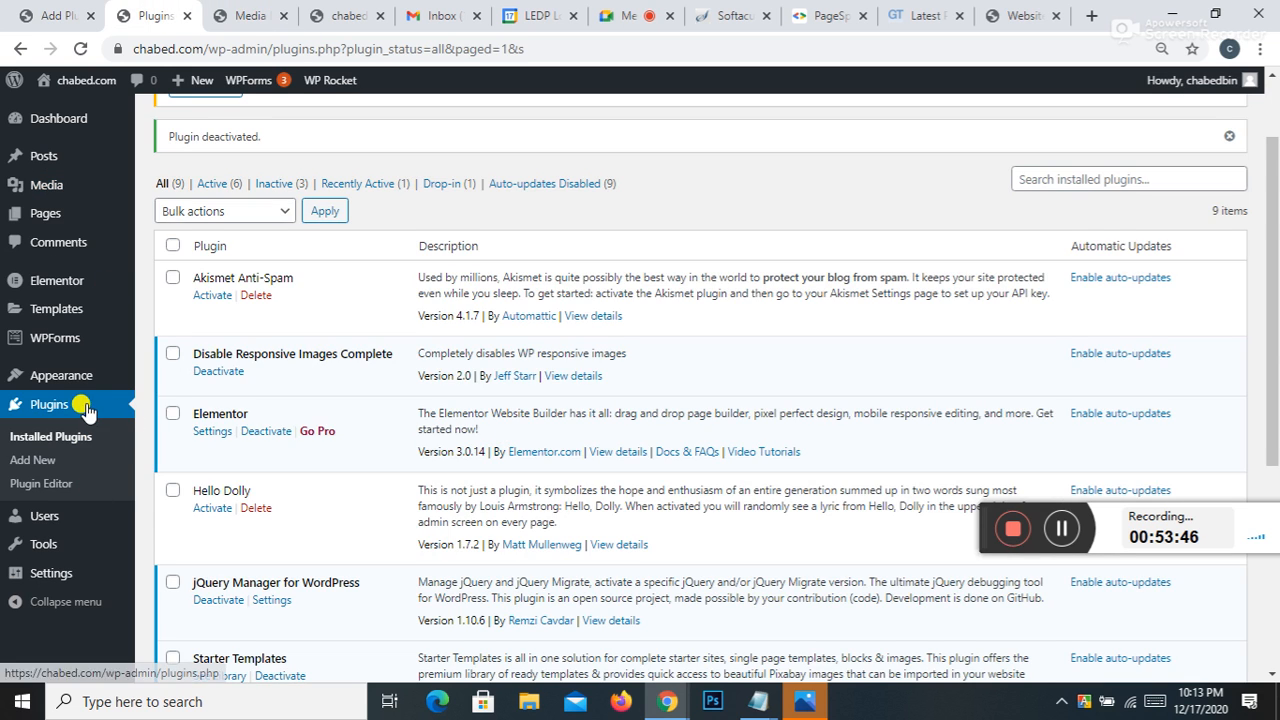
pyautogui.scroll(-4, 200, 520)
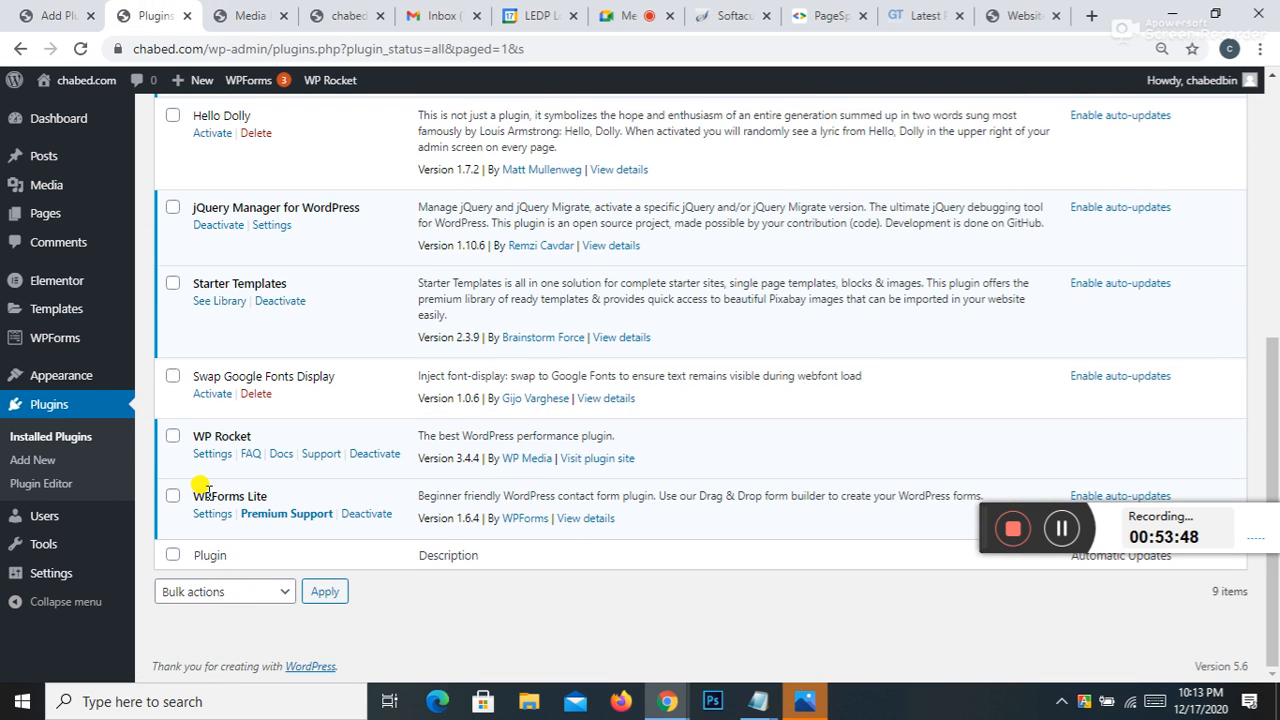
# Step: Open the settings of the WP Rocket plugin and look over its dashboard
pyautogui.click(212, 455)
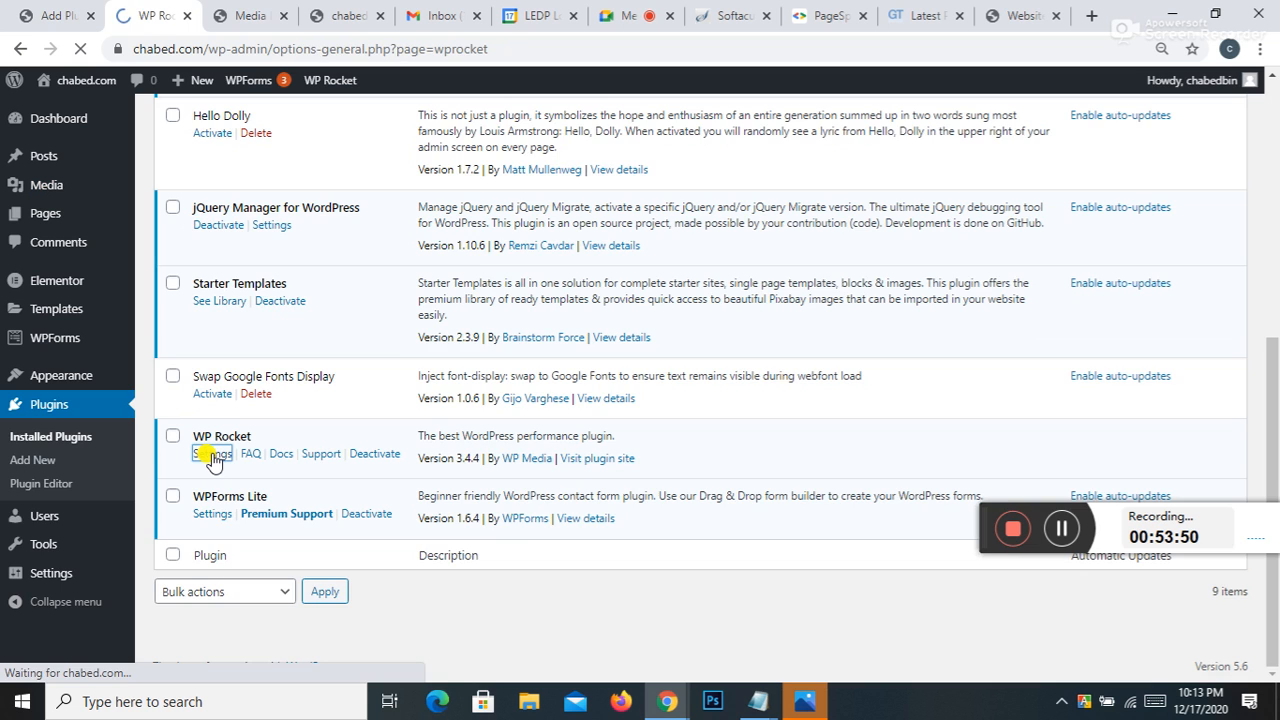
pyautogui.scroll(-5, 418, 258)
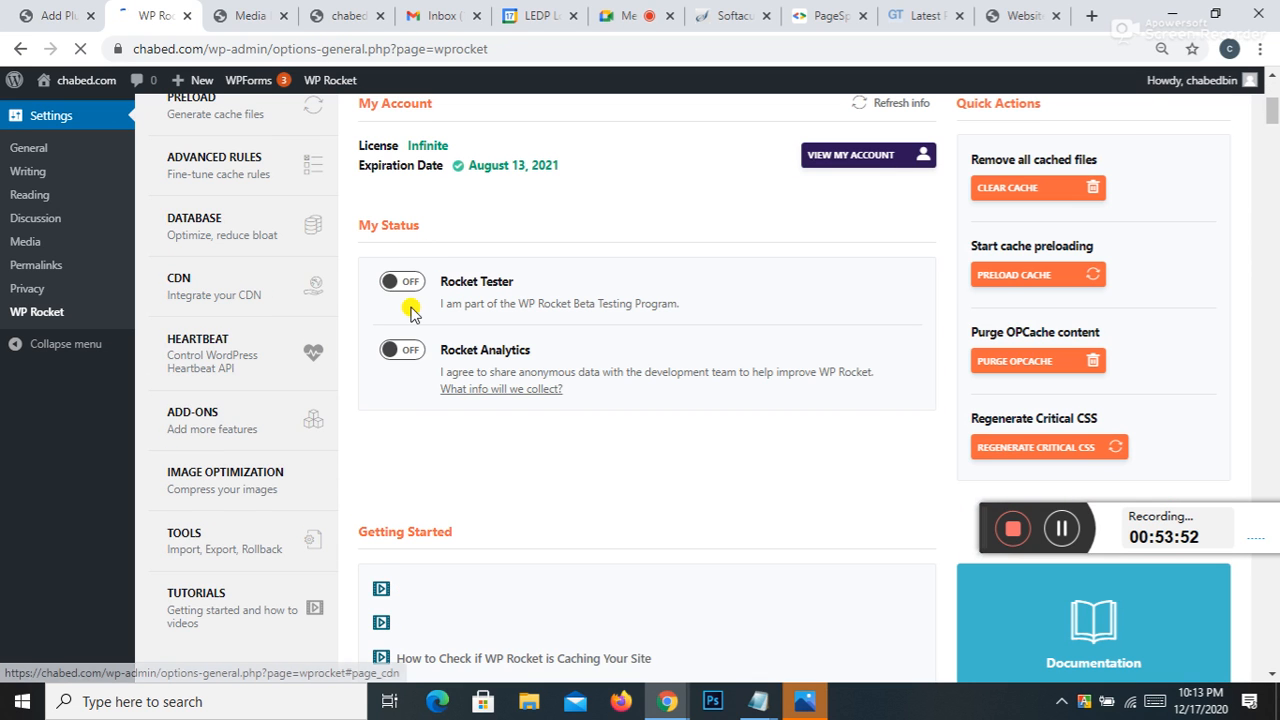
pyautogui.scroll(-1, 408, 305)
pyautogui.scroll(2, 400, 306)
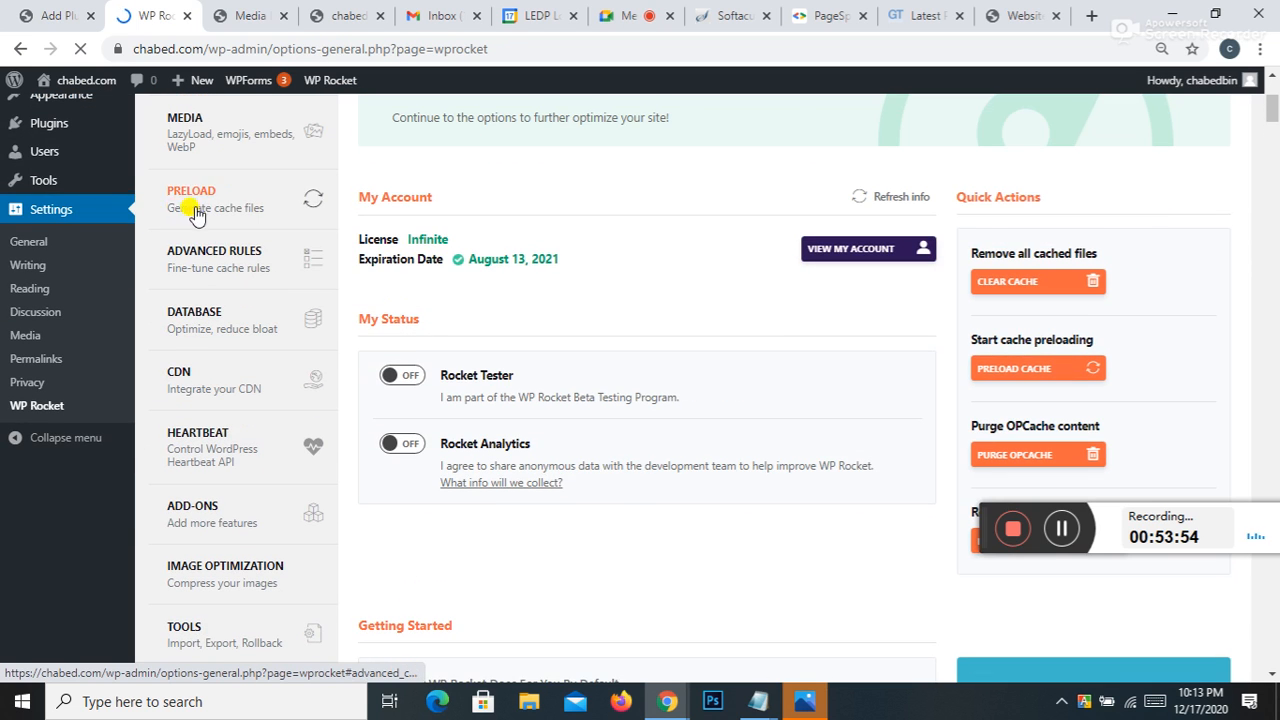
pyautogui.scroll(3, 178, 198)
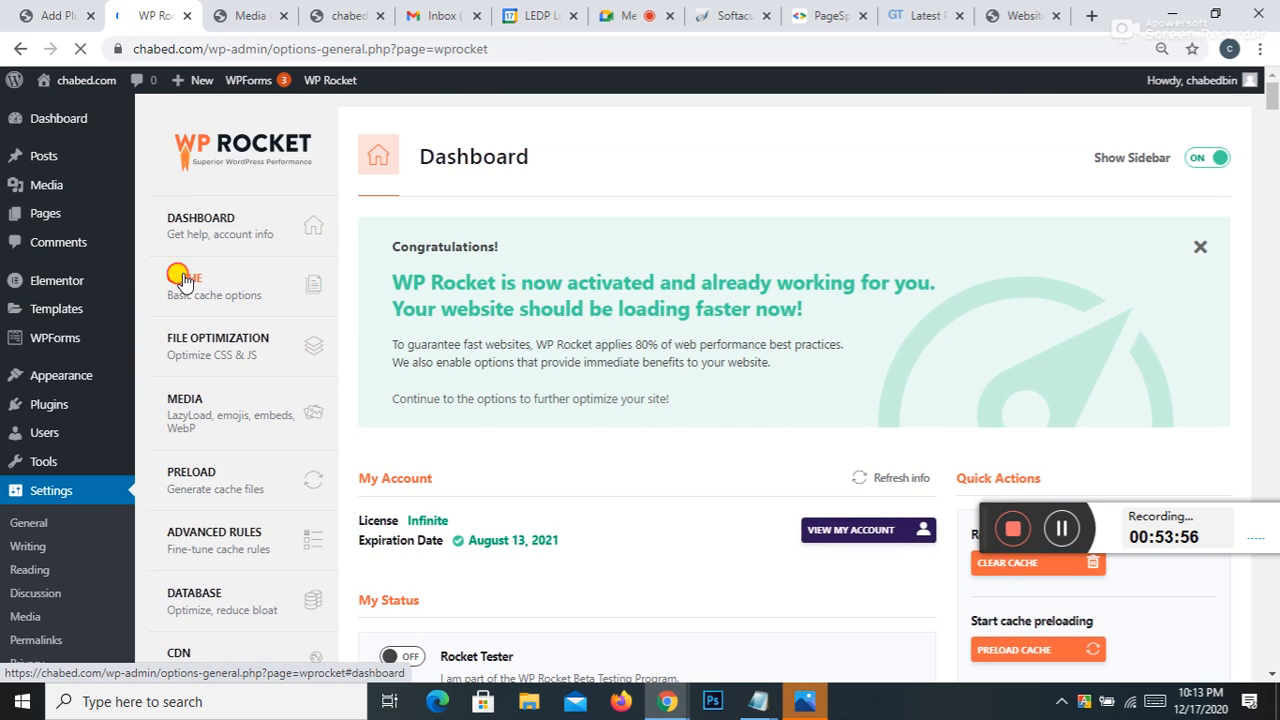
# Step: Examine WP Rocket's mobile cache, user cache and cache lifespan settings, and glance at the database cleanup options
pyautogui.click(183, 280)
pyautogui.scroll(2, 491, 307)
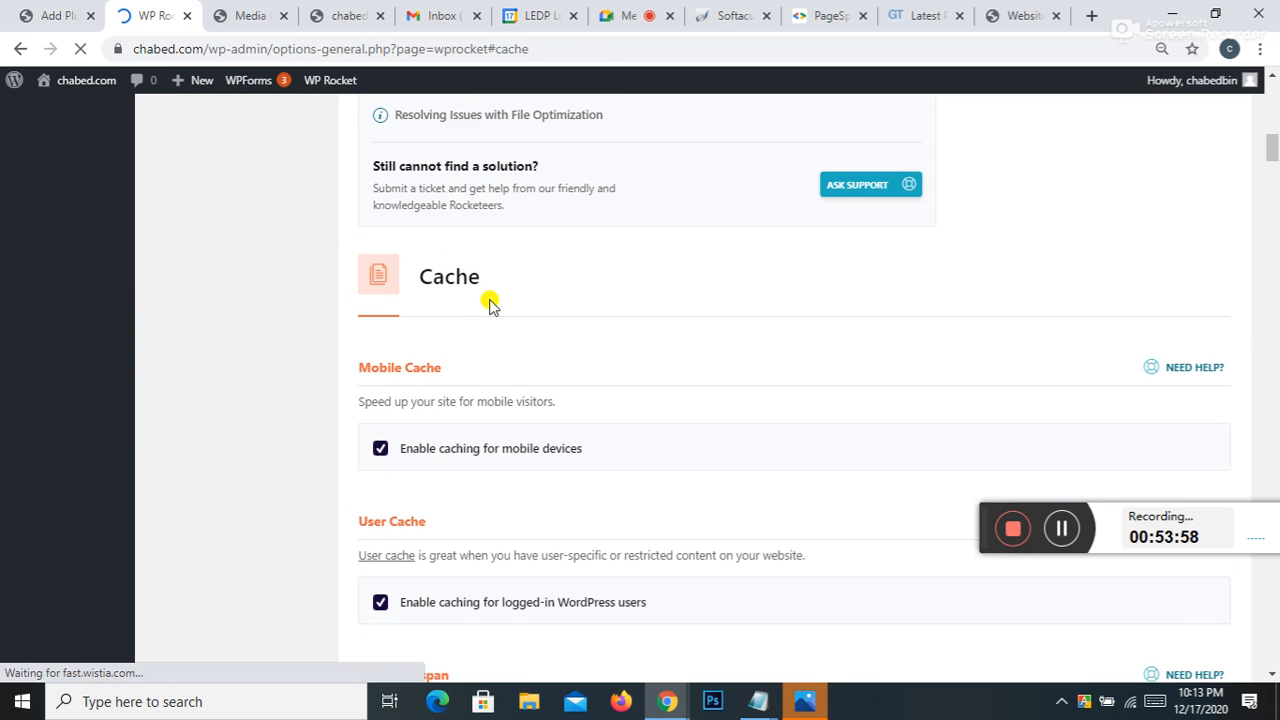
pyautogui.scroll(2, 491, 307)
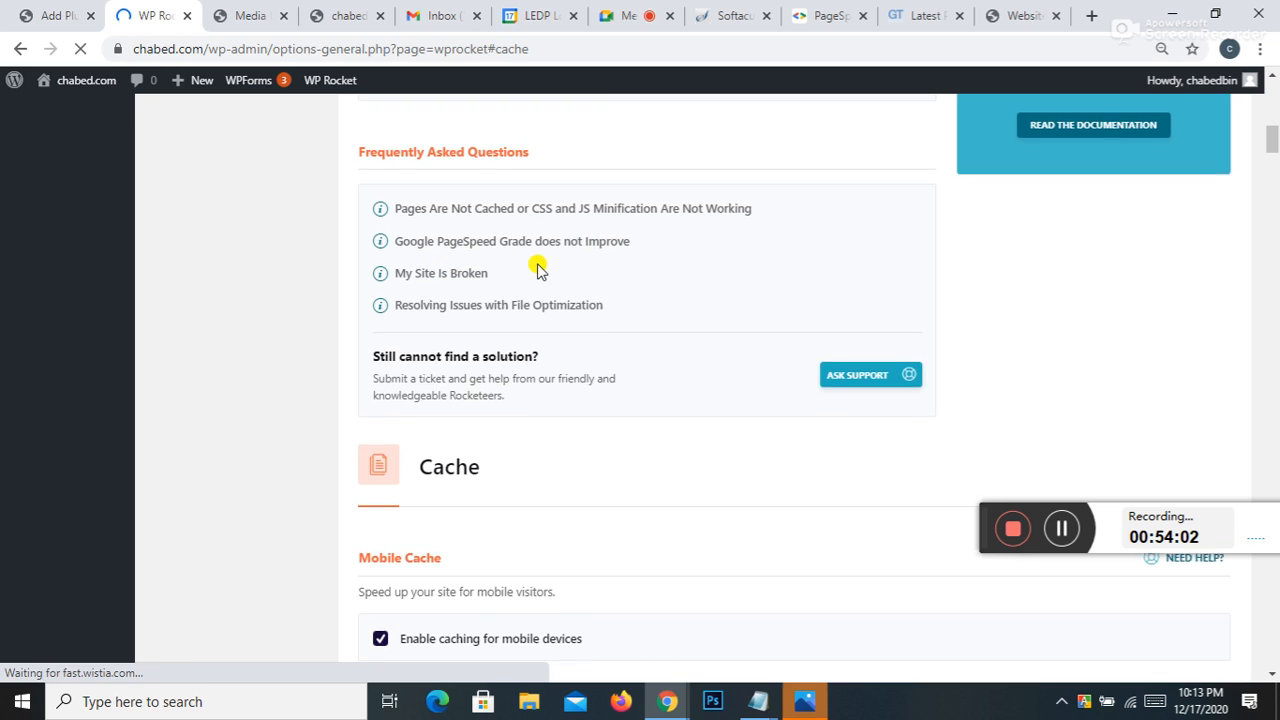
pyautogui.scroll(3, 537, 268)
pyautogui.scroll(4, 537, 268)
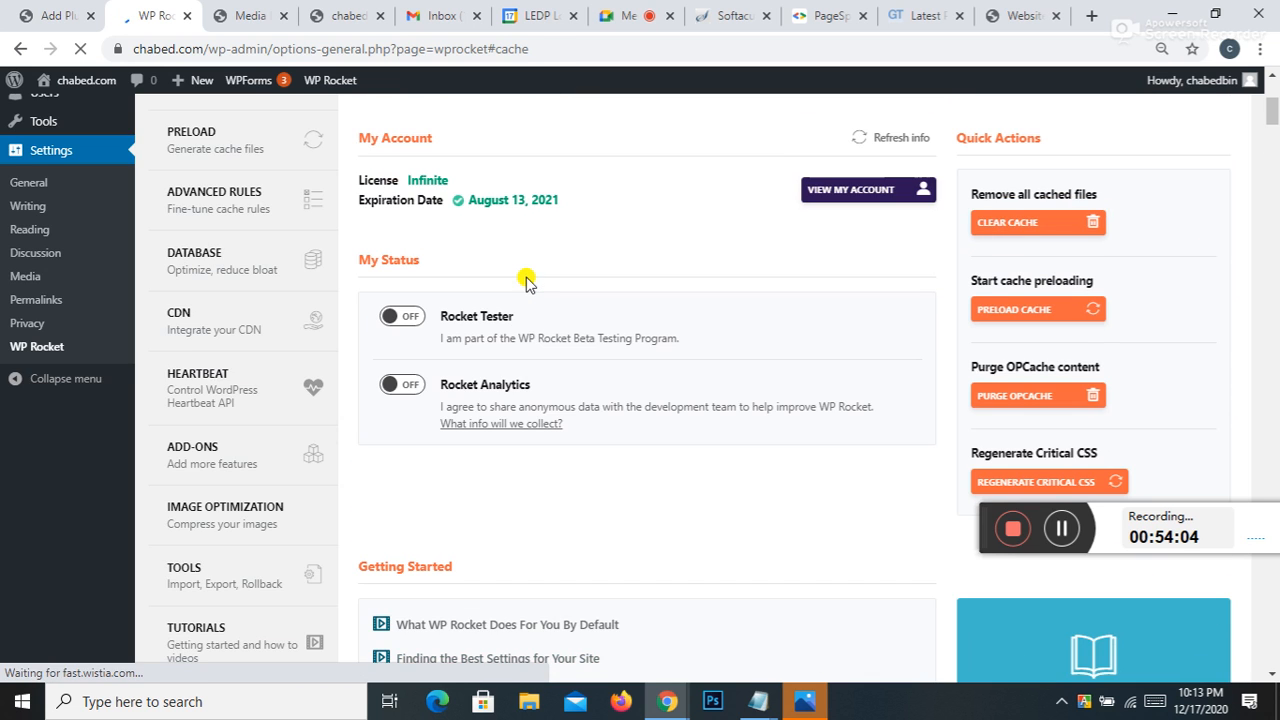
pyautogui.scroll(-13, 526, 283)
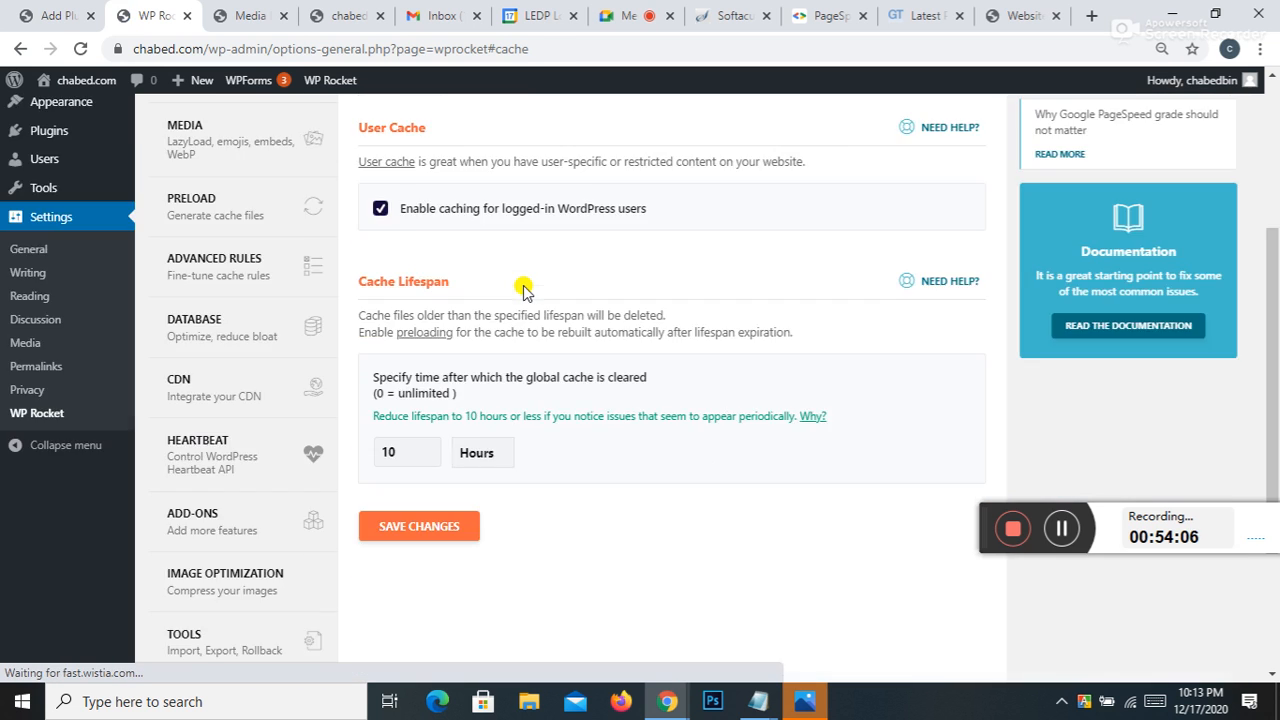
pyautogui.scroll(3, 523, 288)
pyautogui.click(212, 213)
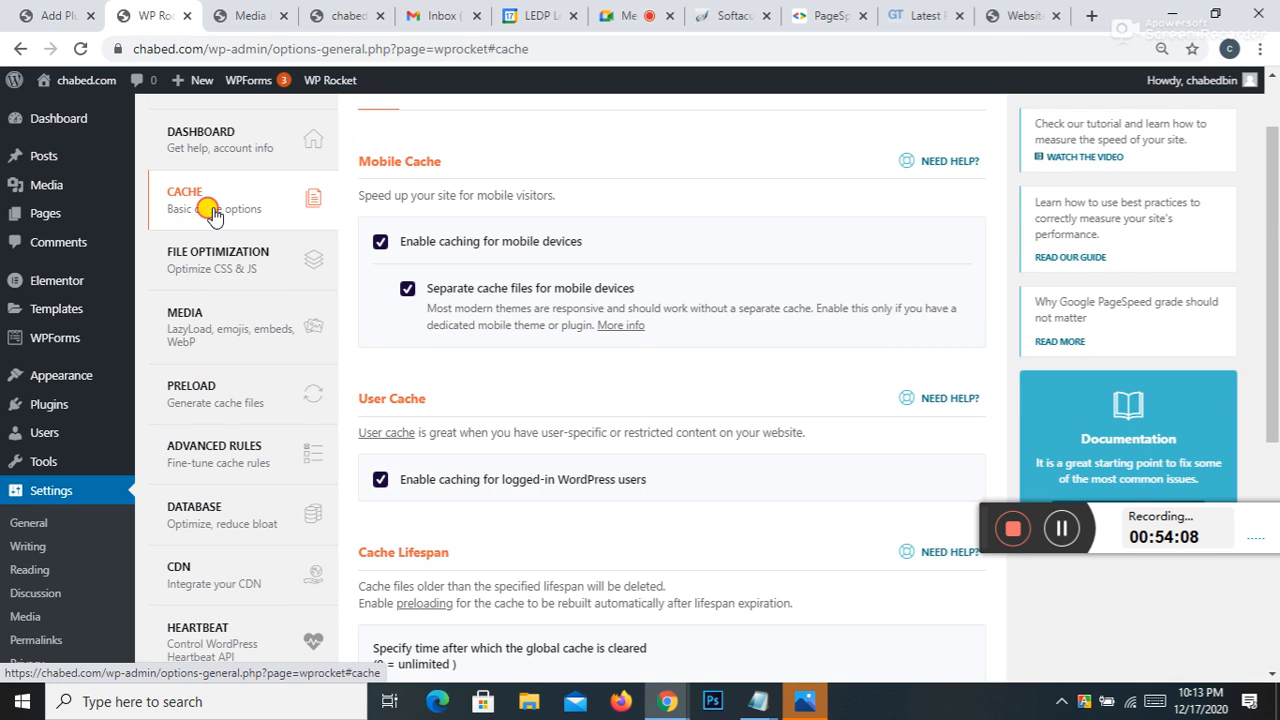
pyautogui.scroll(-2, 486, 270)
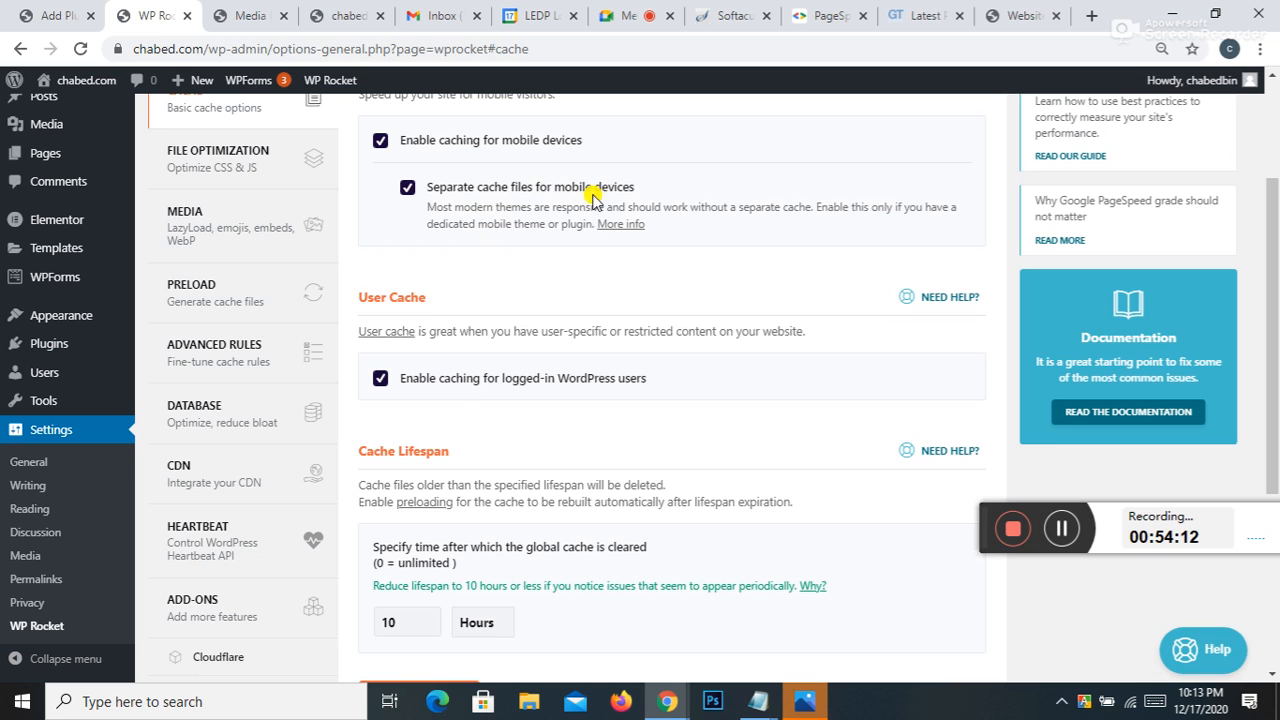
pyautogui.scroll(-2, 431, 242)
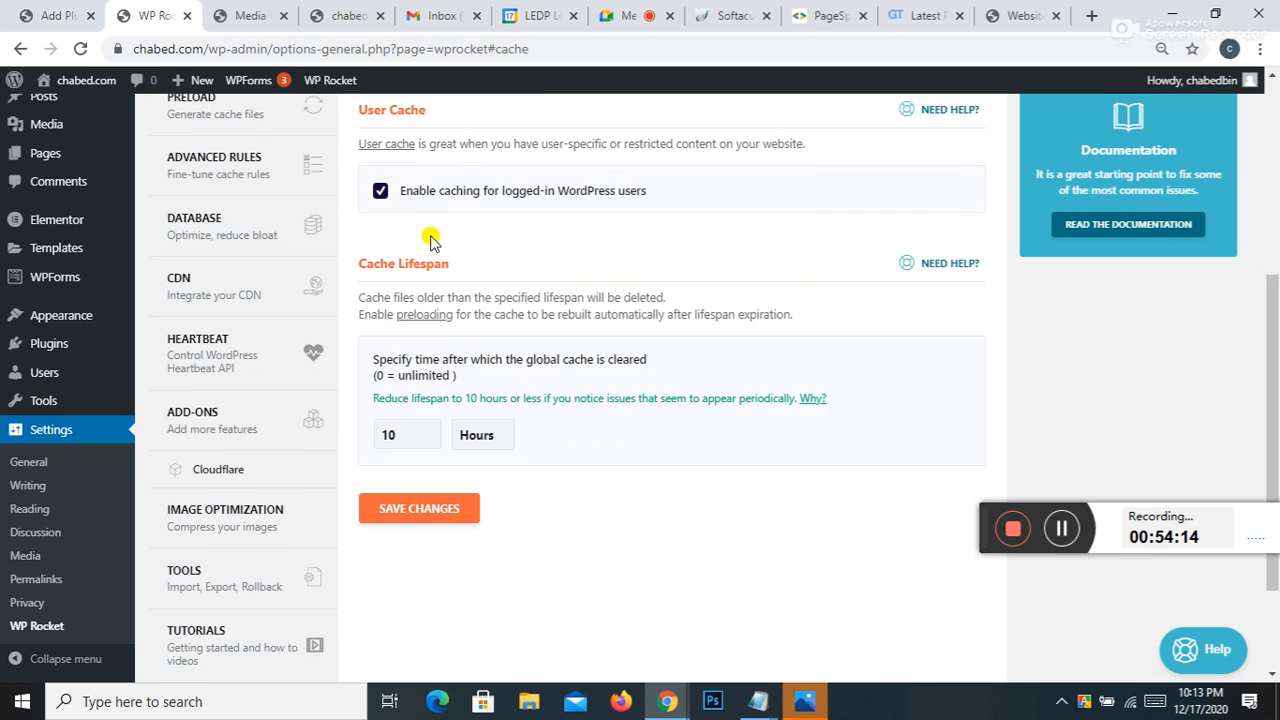
pyautogui.scroll(1, 149, 282)
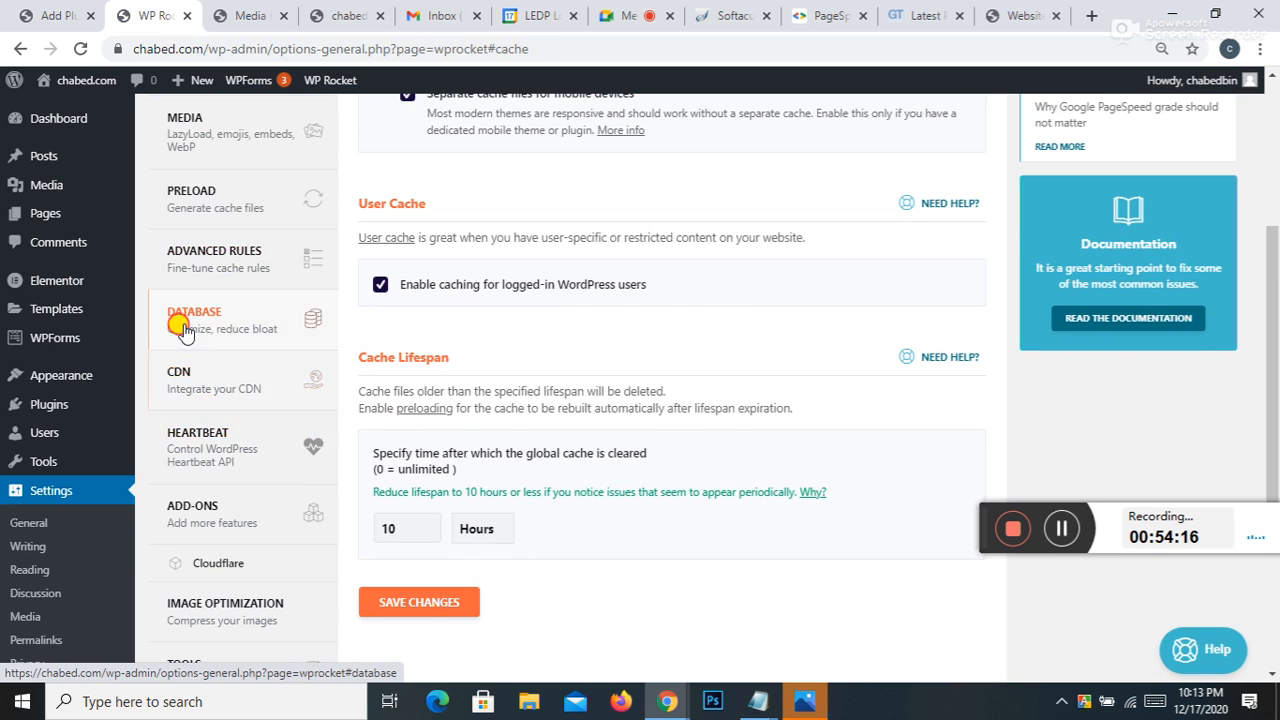
pyautogui.click(163, 237)
pyautogui.scroll(-1, 440, 345)
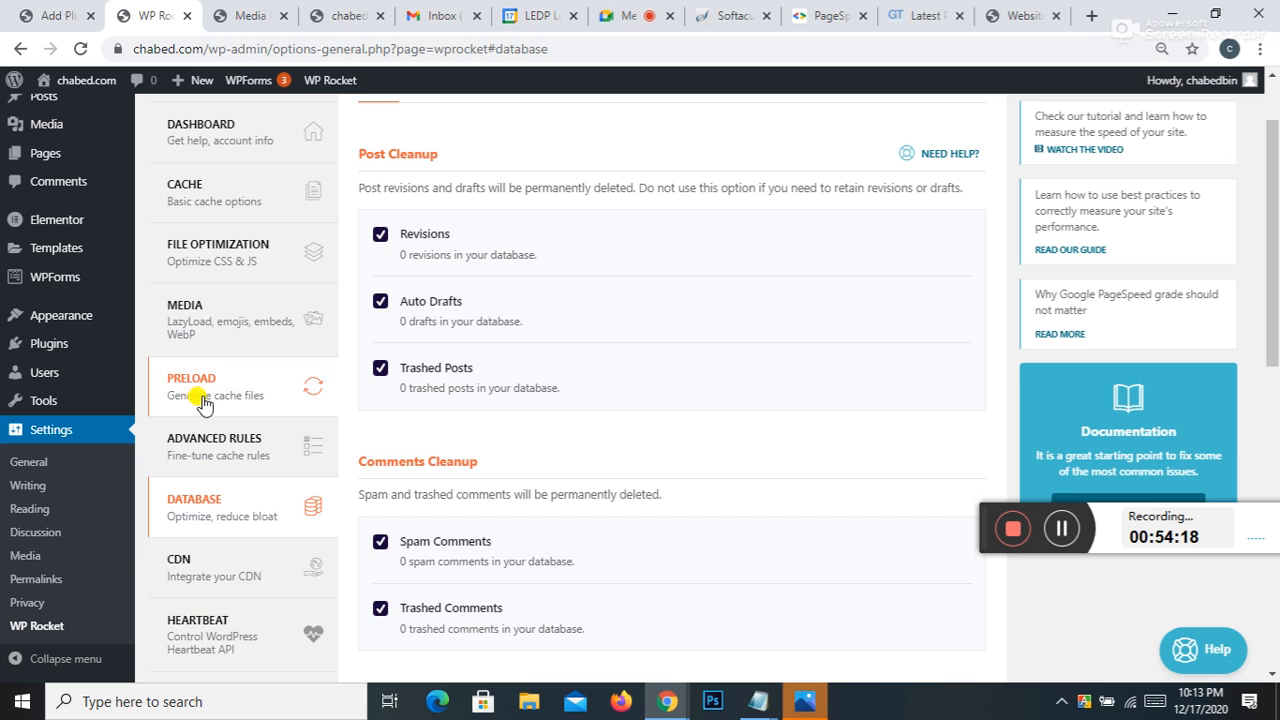
# Step: Enable Combine CSS files in WP Rocket's file optimization settings and confirm its activation
pyautogui.click(236, 234)
pyautogui.scroll(-3, 381, 163)
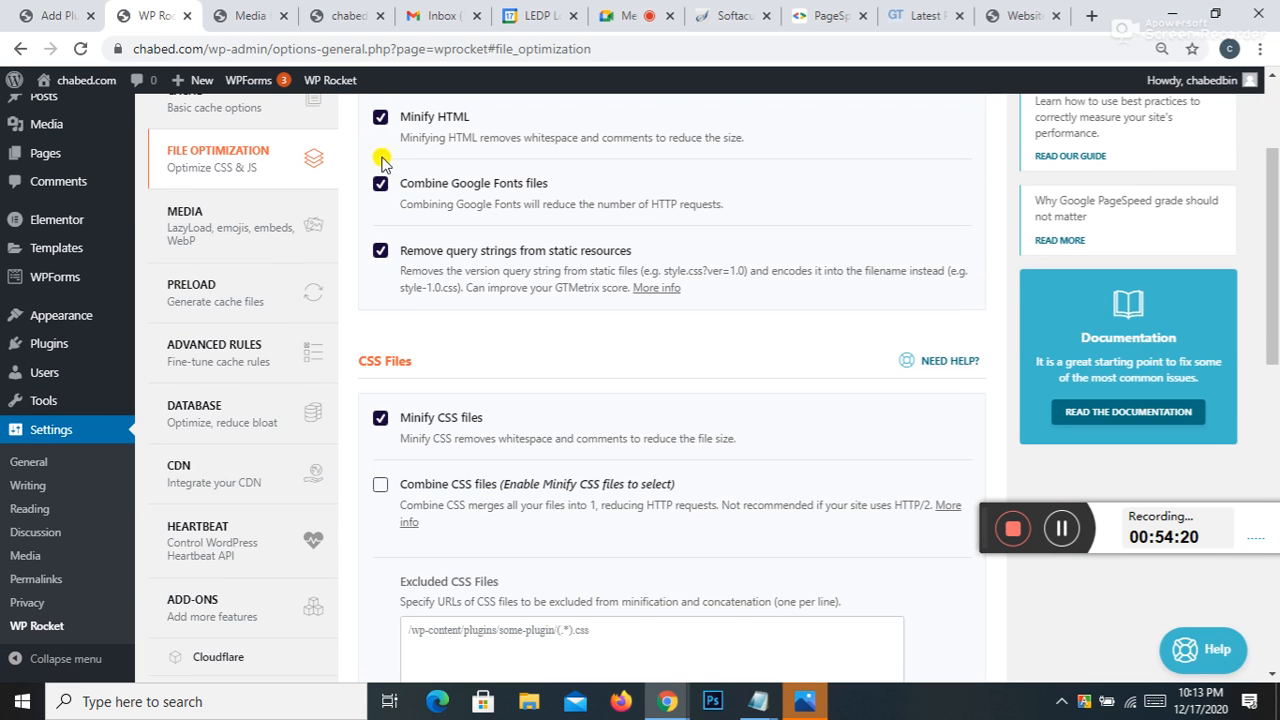
pyautogui.scroll(-2, 394, 270)
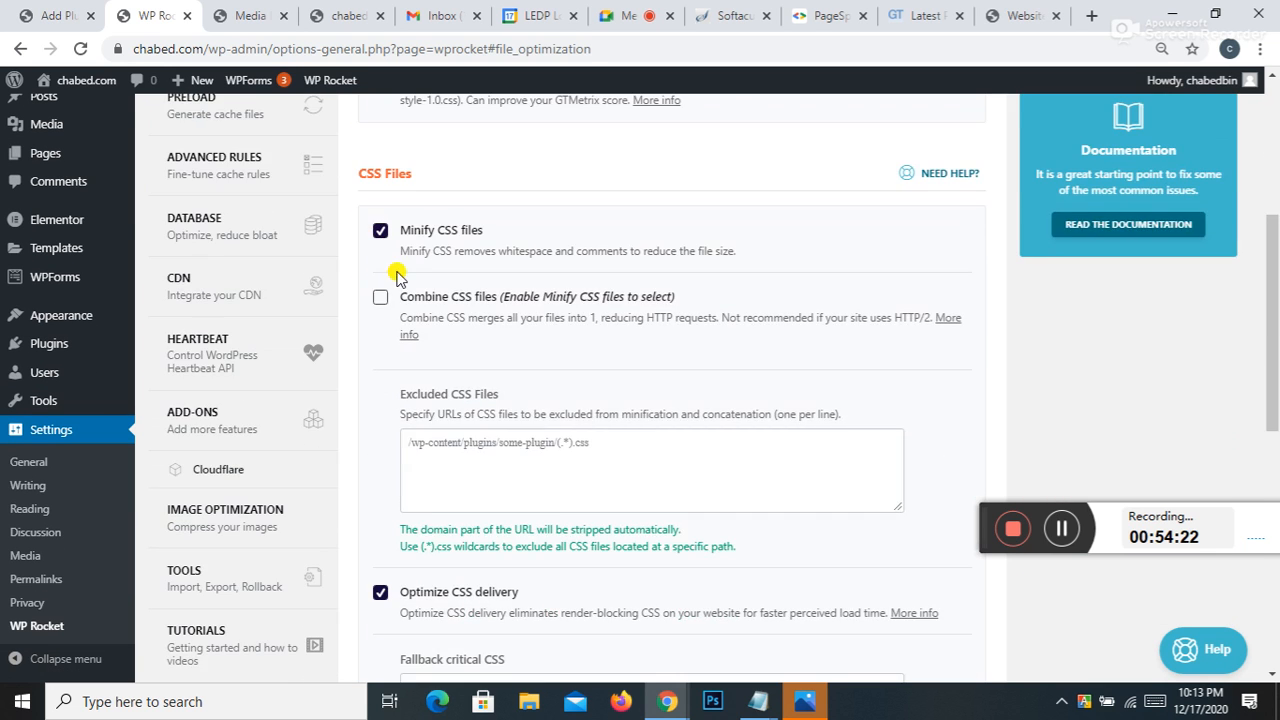
pyautogui.click(380, 297)
pyautogui.click(465, 459)
# Step: Enable both Minify JavaScript files and Combine JavaScript files, confirming the activation of each
pyautogui.scroll(-4, 470, 400)
pyautogui.scroll(-1, 440, 395)
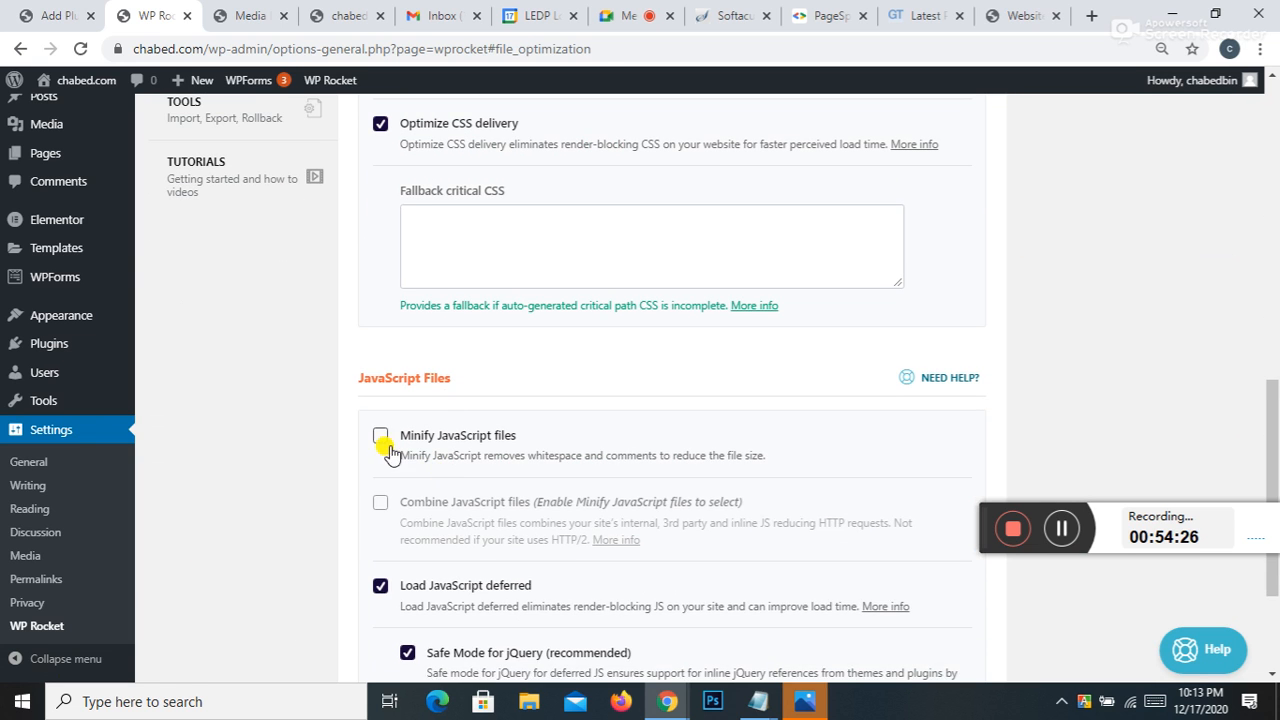
pyautogui.click(380, 438)
pyautogui.click(440, 578)
pyautogui.scroll(-3, 388, 284)
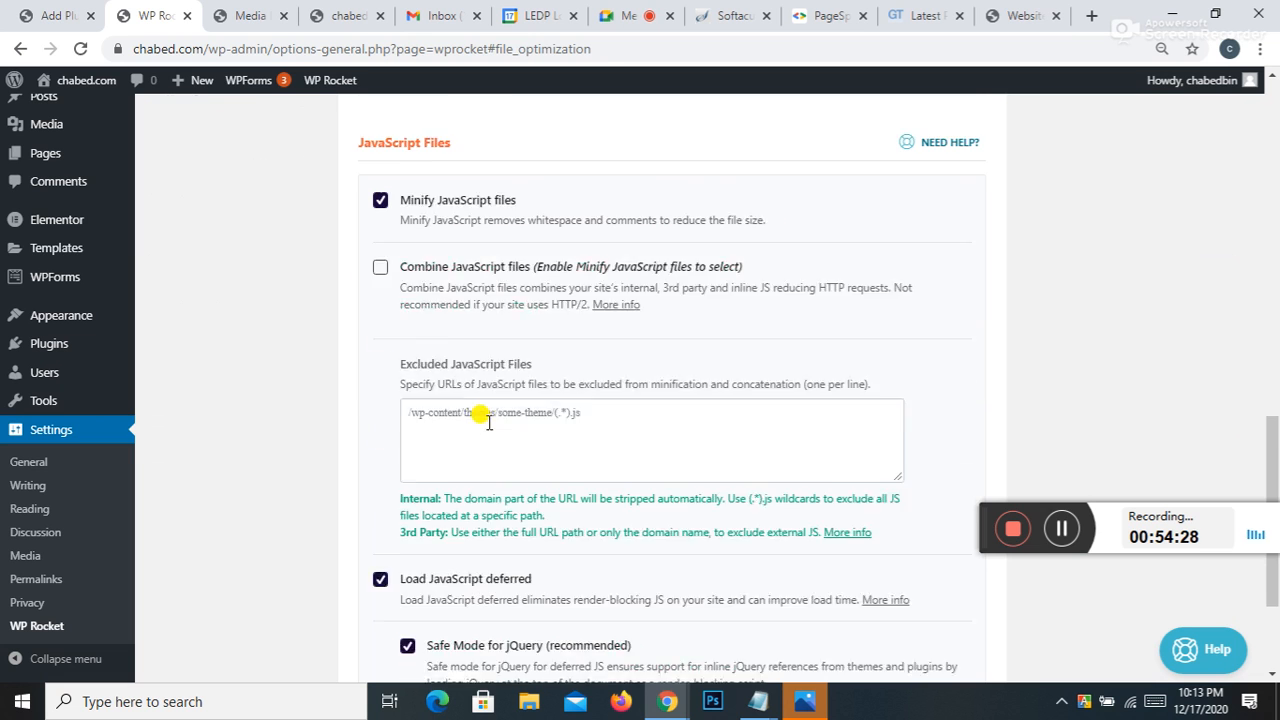
pyautogui.click(380, 222)
pyautogui.click(500, 236)
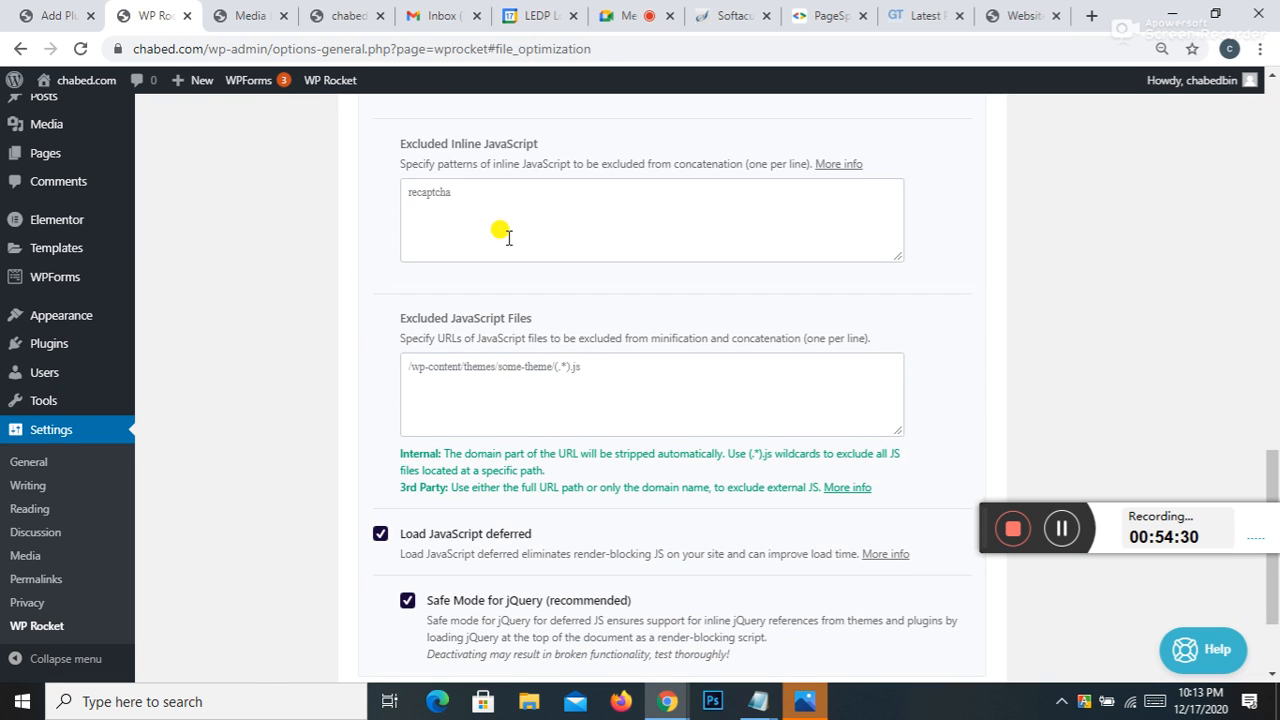
# Step: Review the JavaScript file options and save the WP Rocket file optimization changes
pyautogui.scroll(-3, 505, 240)
pyautogui.scroll(4, 520, 350)
pyautogui.scroll(-4, 480, 346)
pyautogui.click(415, 577)
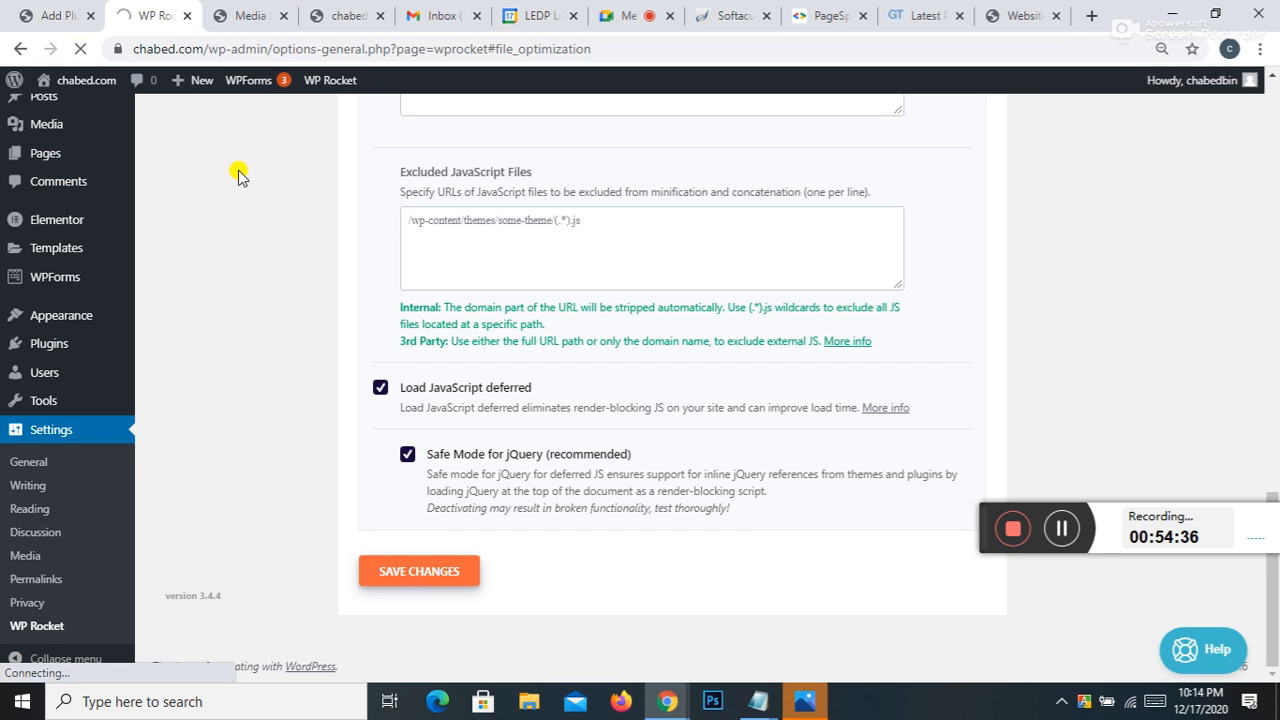
# Step: Clear the entire WP Rocket cache for chabed.com
pyautogui.scroll(15, 570, 228)
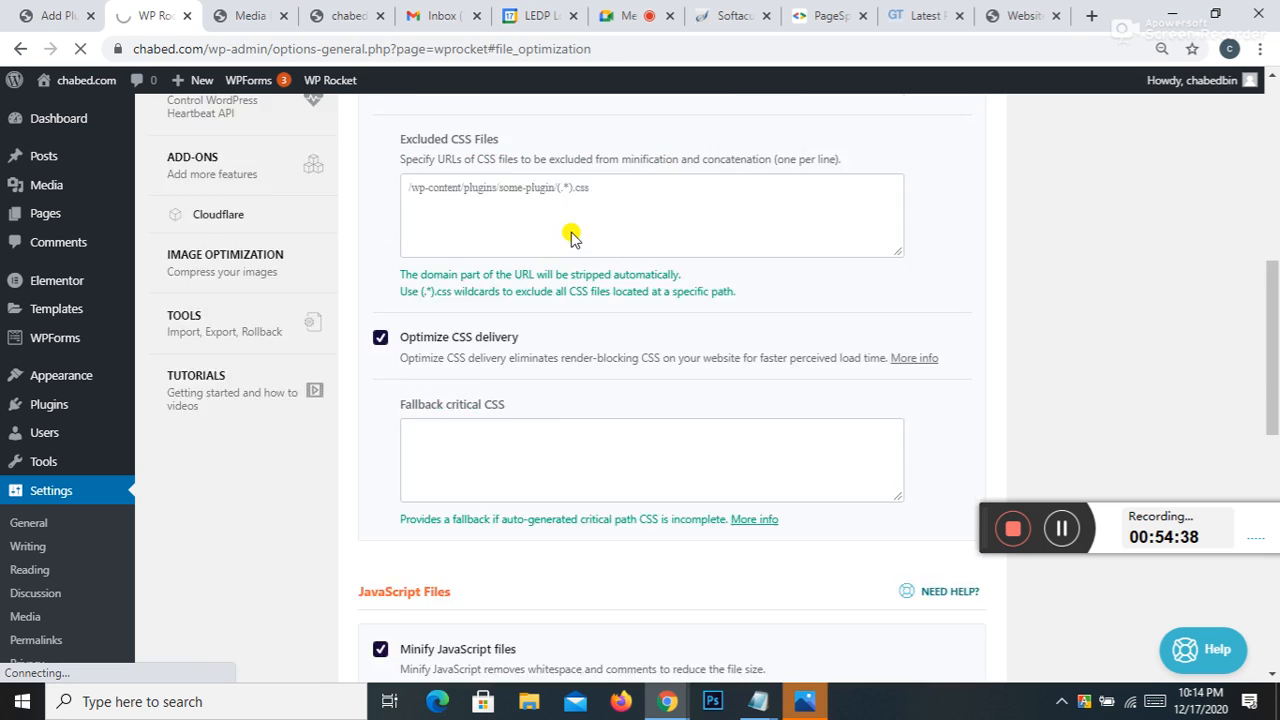
pyautogui.moveTo(333, 80)
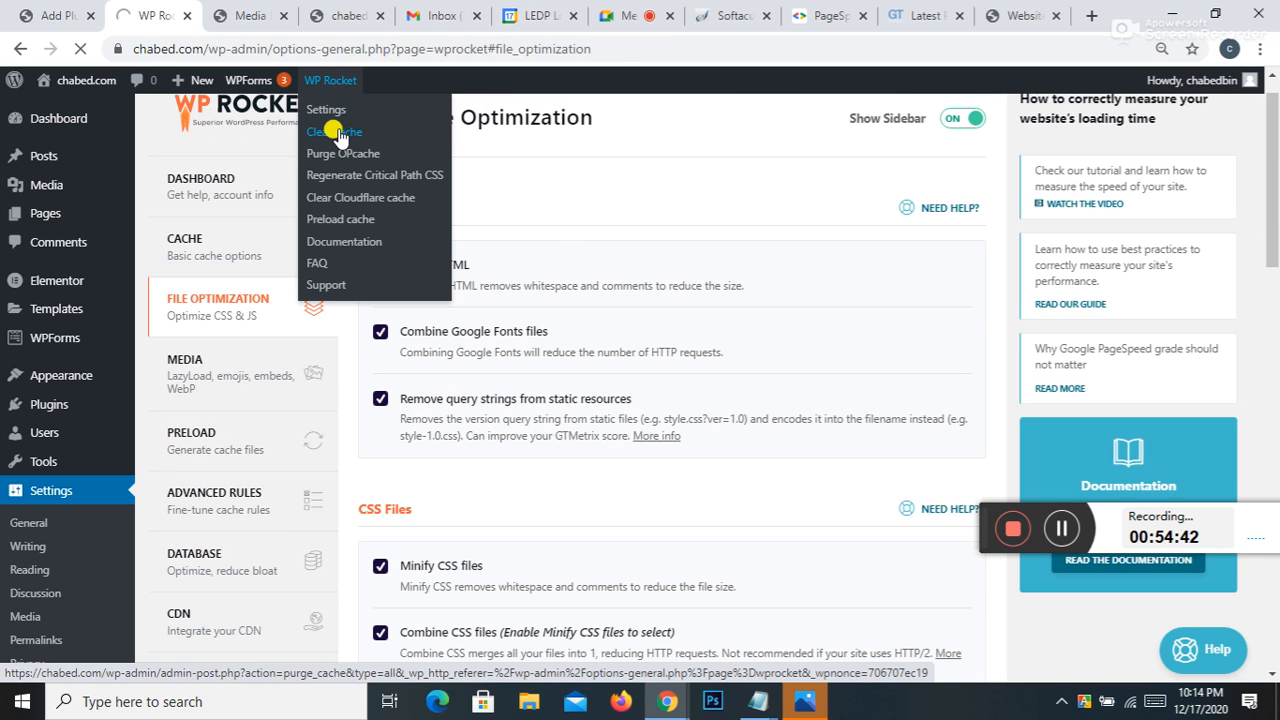
pyautogui.click(335, 132)
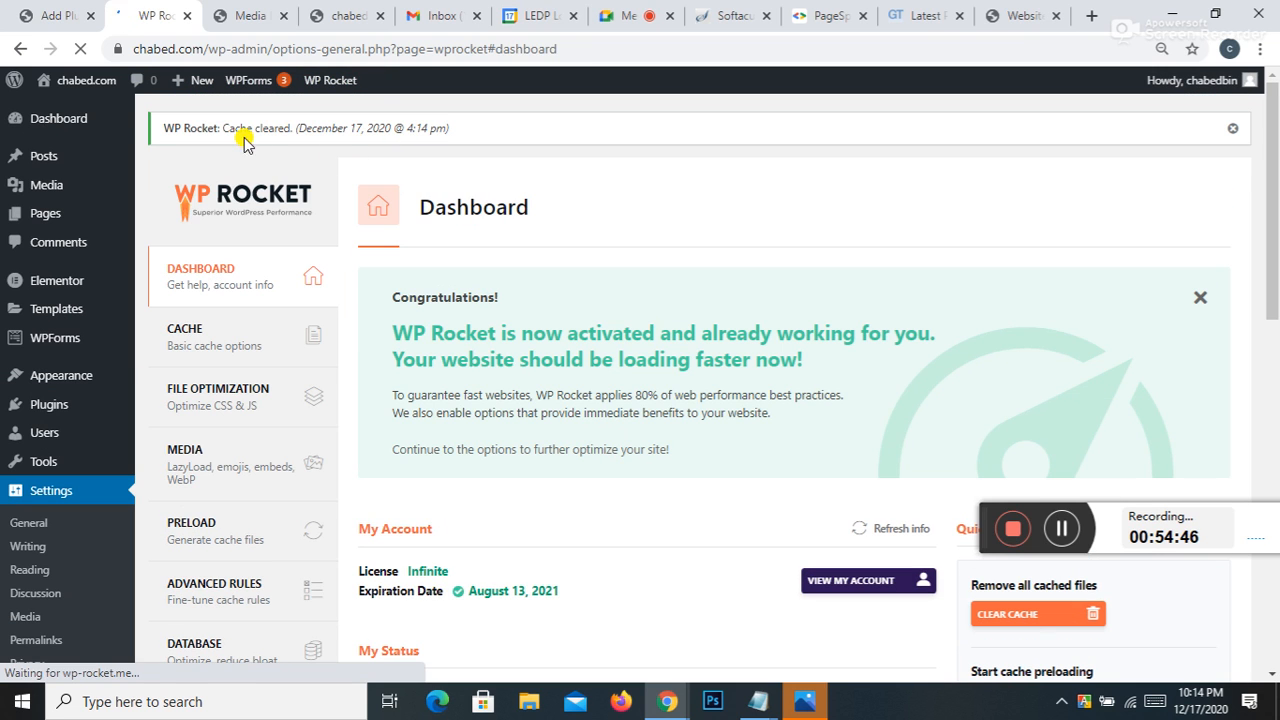
# Step: Return to the PageSpeed Insights report for chabed.com and check its mobile and desktop results
pyautogui.click(1018, 18)
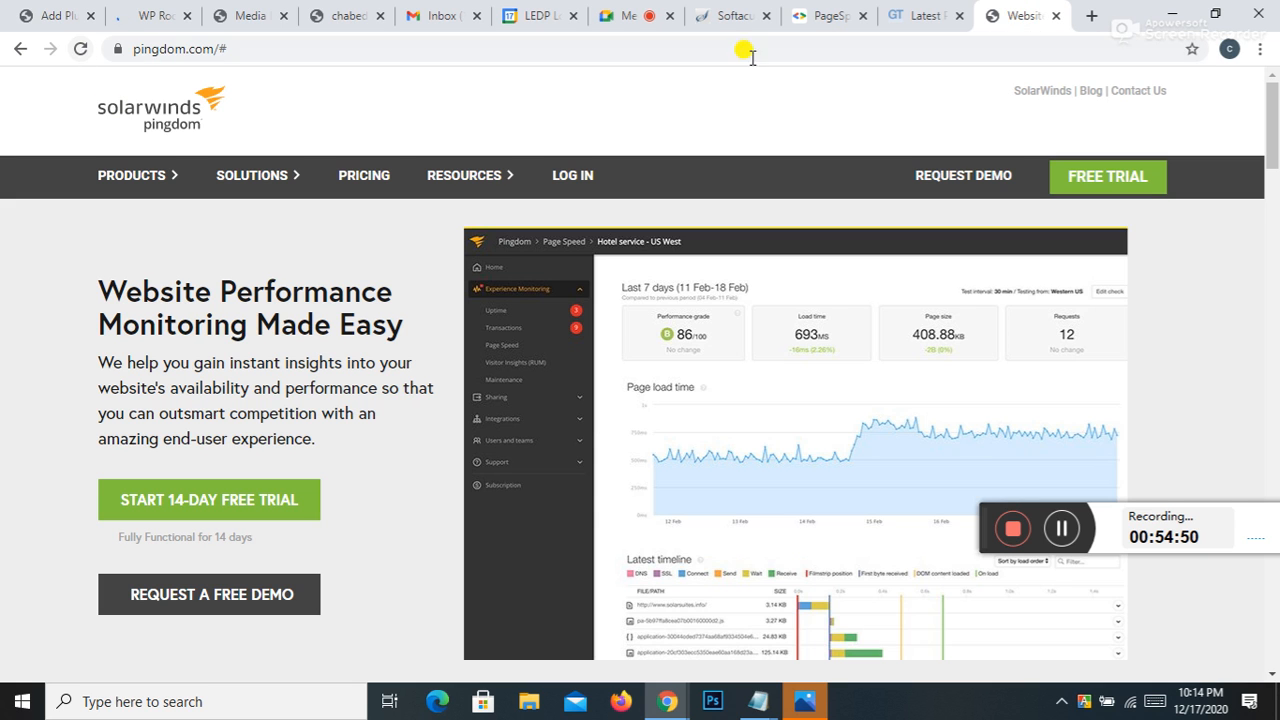
pyautogui.click(829, 16)
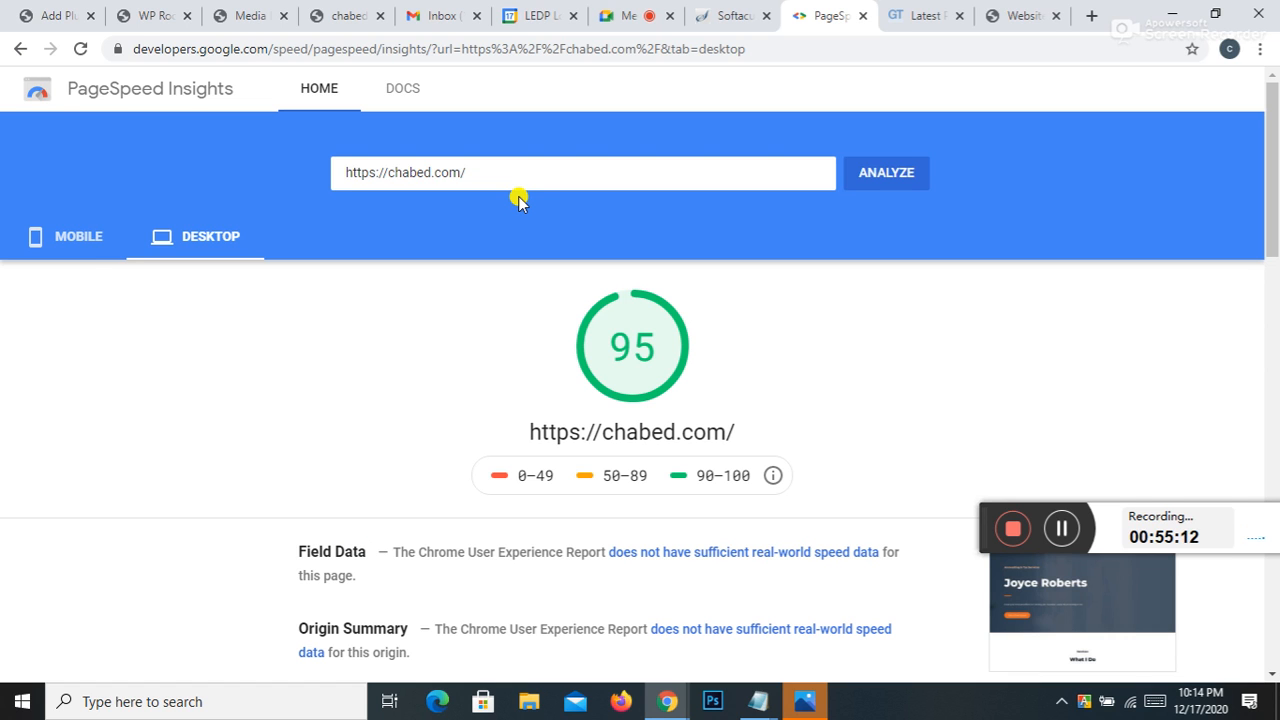
pyautogui.click(66, 236)
pyautogui.click(188, 245)
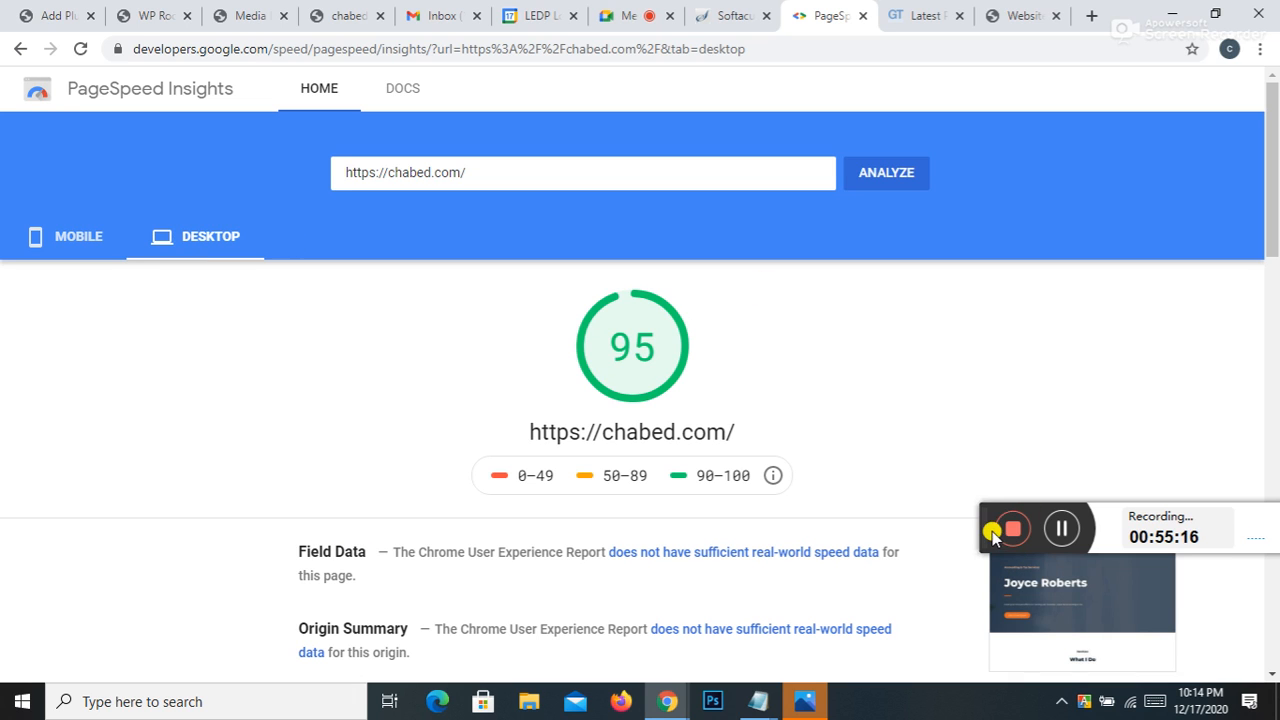
pyautogui.moveTo(983, 525); pyautogui.dragTo(666, 465)
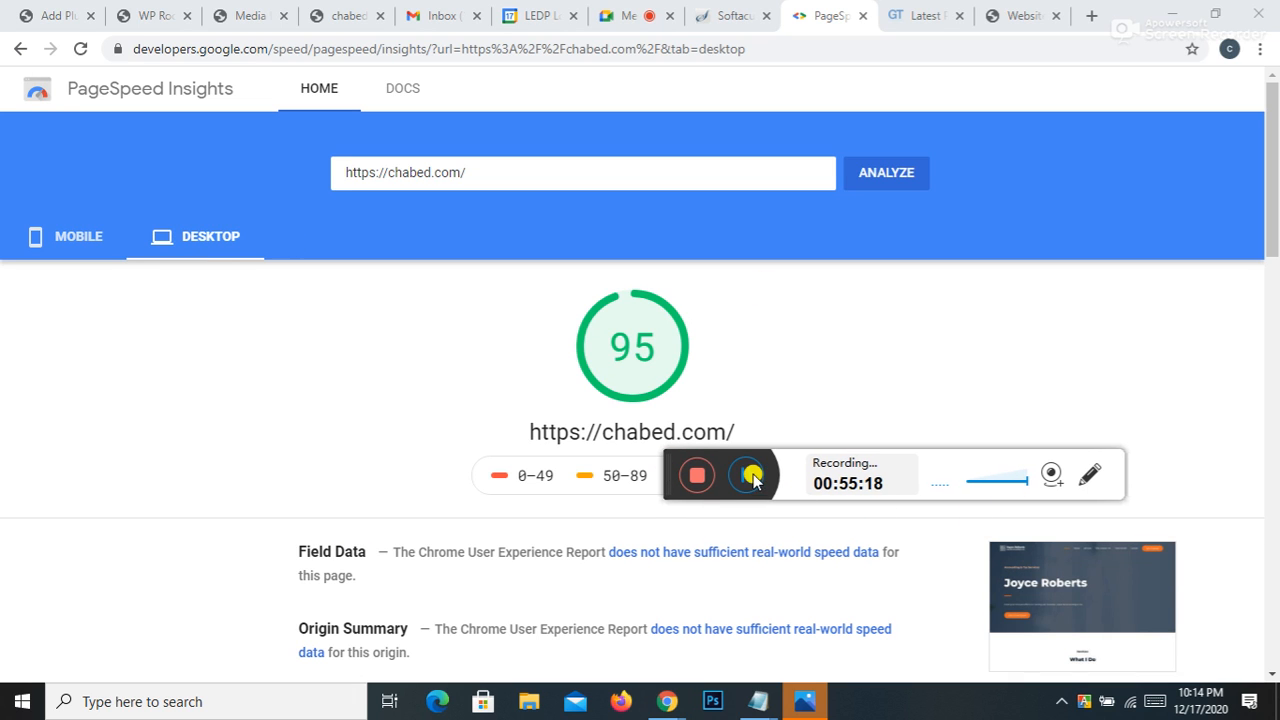